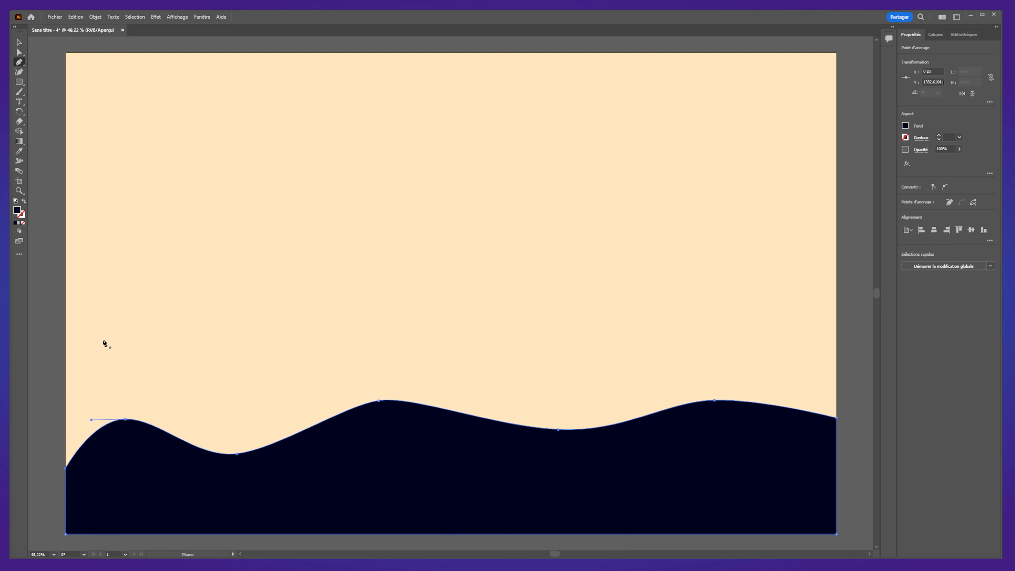
Draw a closed wavy hill shape above the dark hill, from Y about 1013 px on the artboard's left edge, spanning its width and reaching the bottom.
click(65, 357)
drag(155, 374, 186, 370)
drag(265, 330, 292, 330)
drag(406, 371, 461, 371)
drag(527, 350, 613, 350)
drag(681, 371, 766, 372)
drag(836, 346, 821, 414)
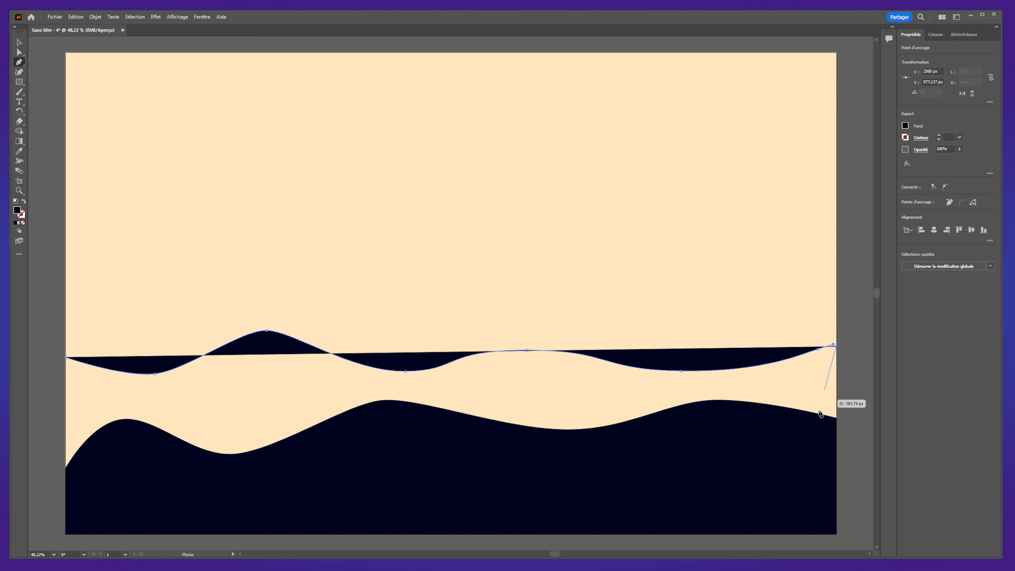
click(837, 534)
click(65, 535)
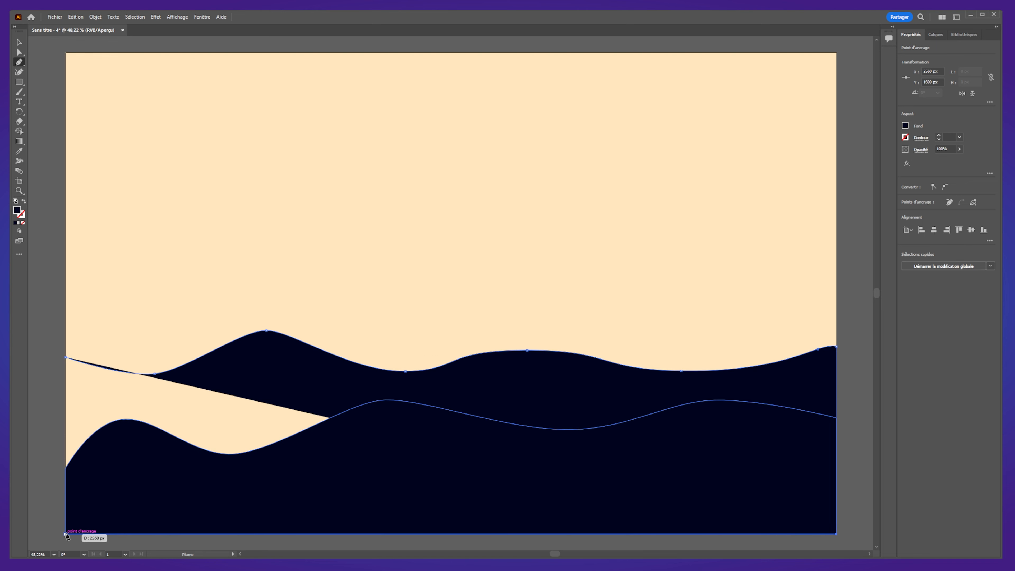
click(66, 357)
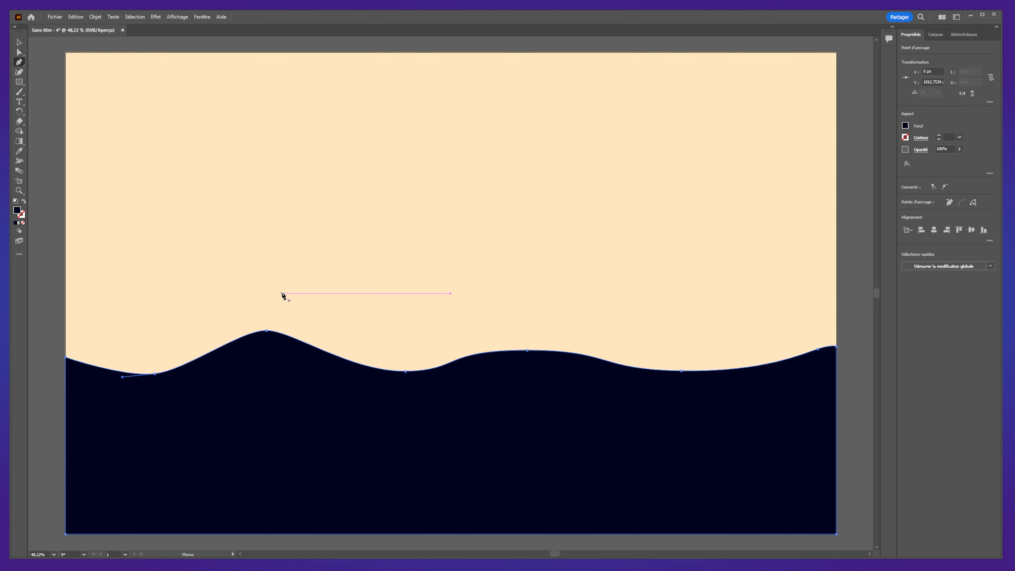
Fill the new hill shape with dark blue 004B74.
click(907, 125)
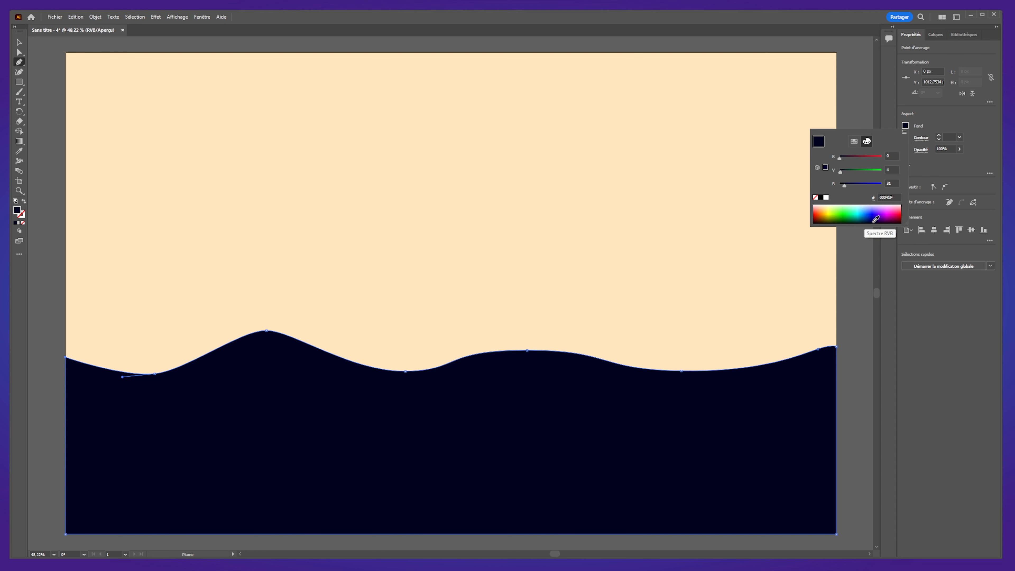
drag(845, 186, 848, 186)
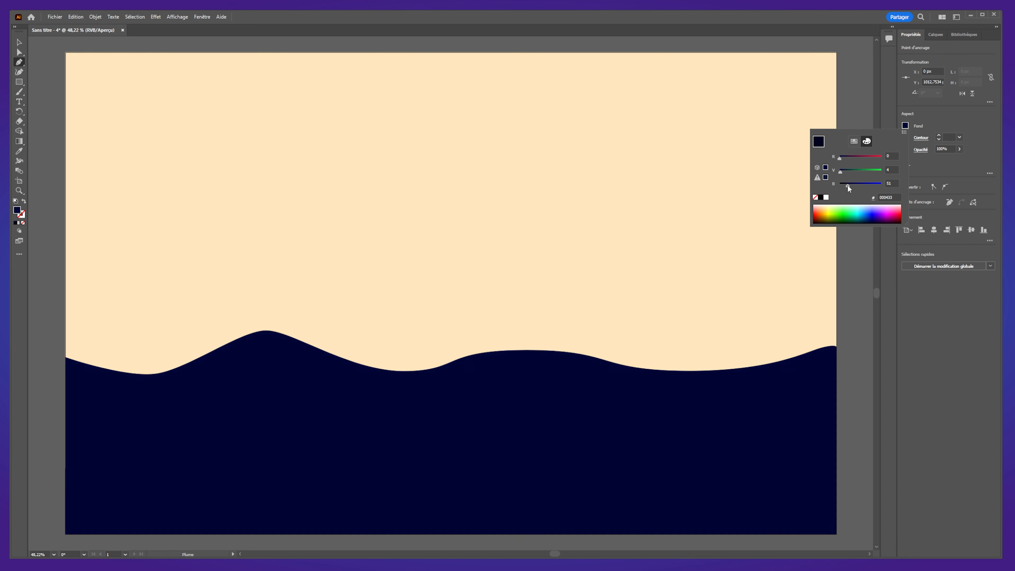
click(854, 212)
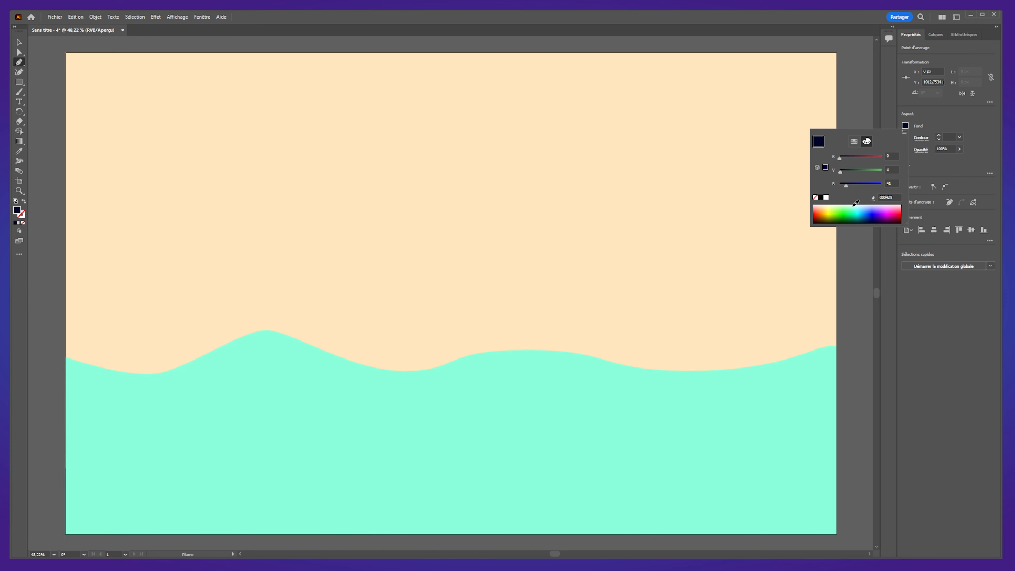
drag(854, 212, 865, 215)
click(21, 42)
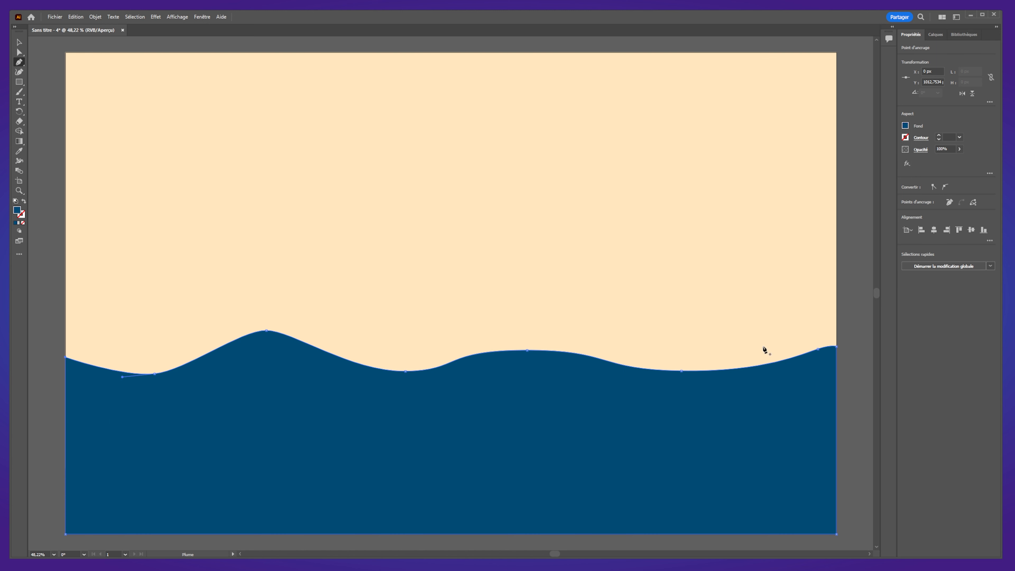
Place the blue hill directly beneath the dark foreground hill in the stacking order and keep its layer entry highlighted.
click(934, 36)
click(964, 72)
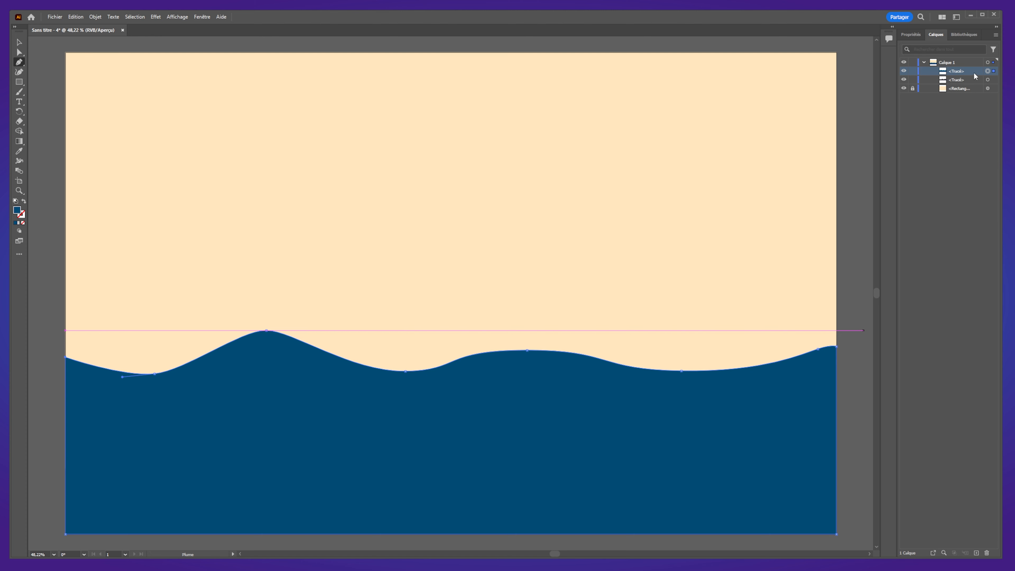
drag(964, 74, 965, 87)
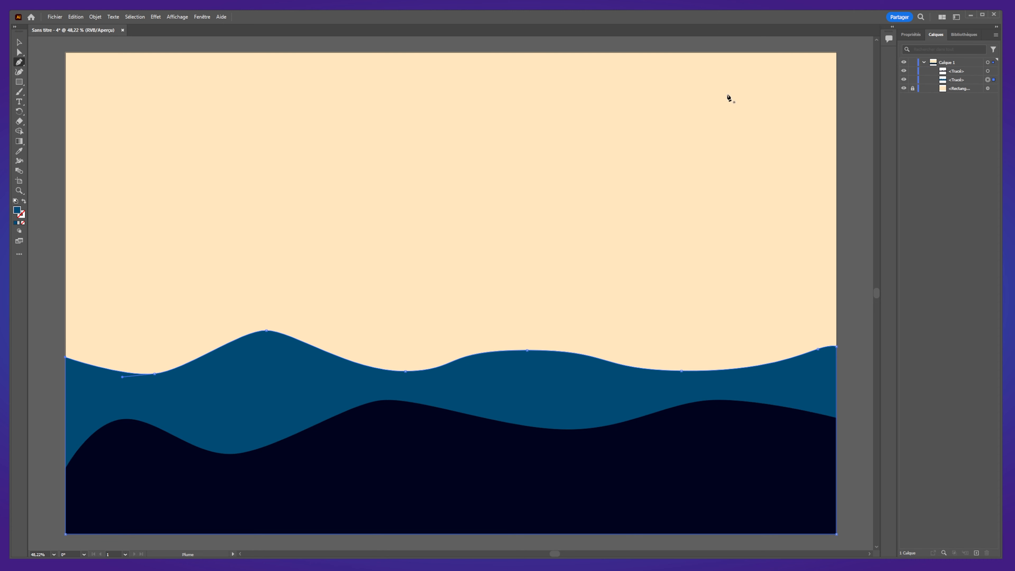
click(961, 73)
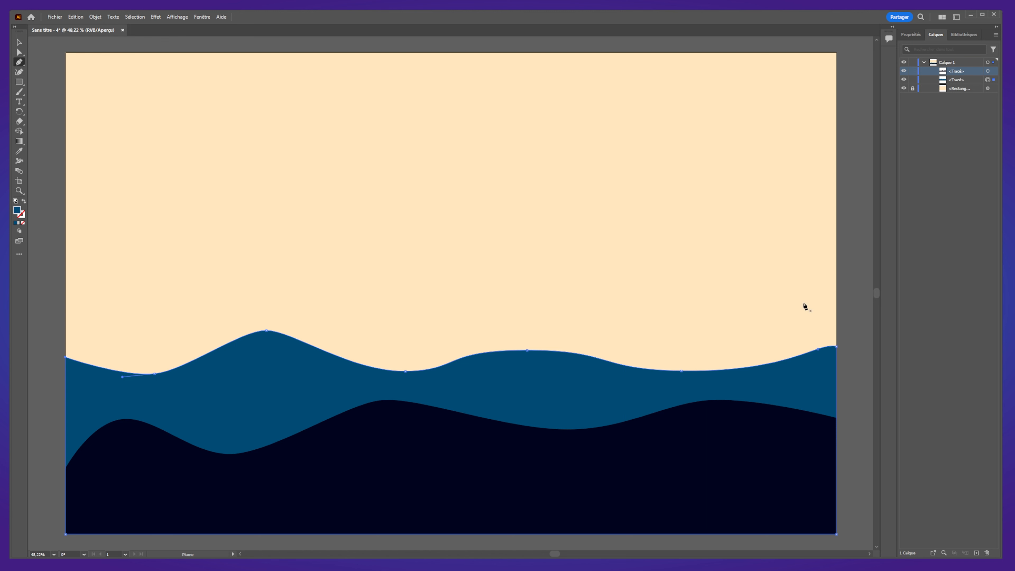
click(960, 81)
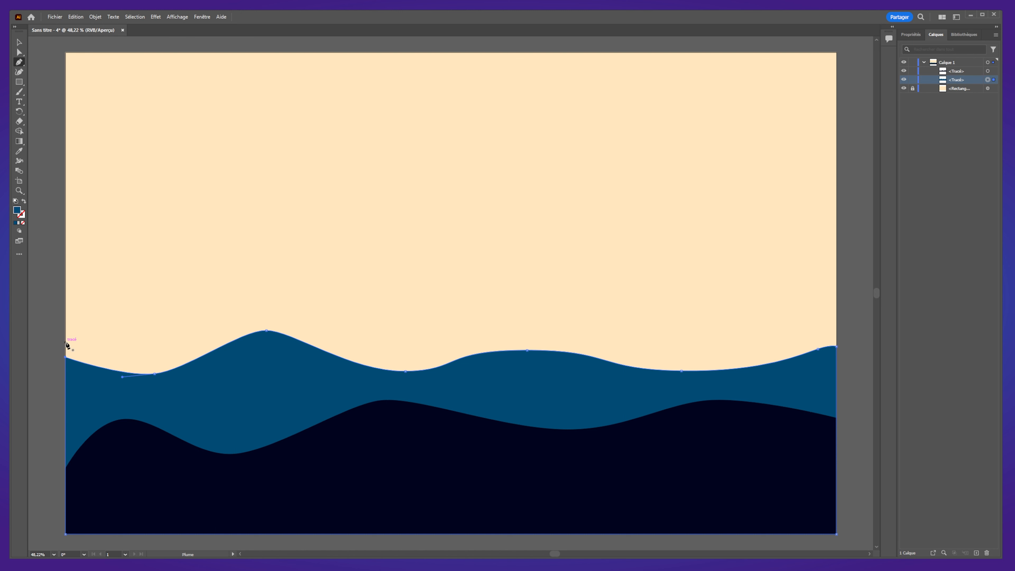
Draw a closed mountain shape with three peaks above the blue hill, about 902 px high, spanning the artboard's width down to its bottom edge.
click(65, 331)
drag(144, 347, 171, 342)
drag(275, 262, 288, 261)
drag(374, 353, 382, 352)
drag(477, 291, 496, 293)
drag(585, 346, 614, 346)
drag(697, 308, 745, 306)
click(837, 336)
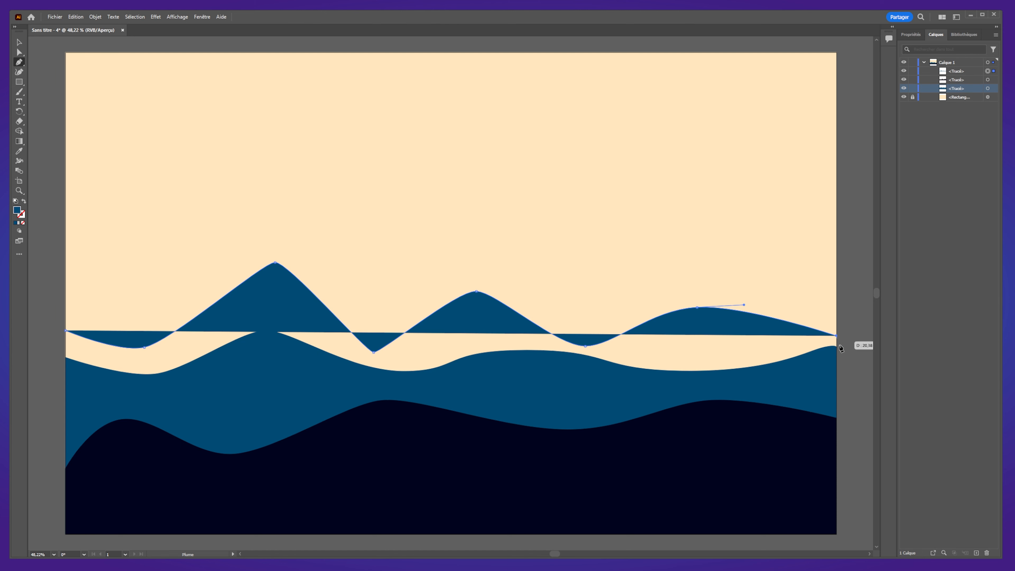
click(837, 534)
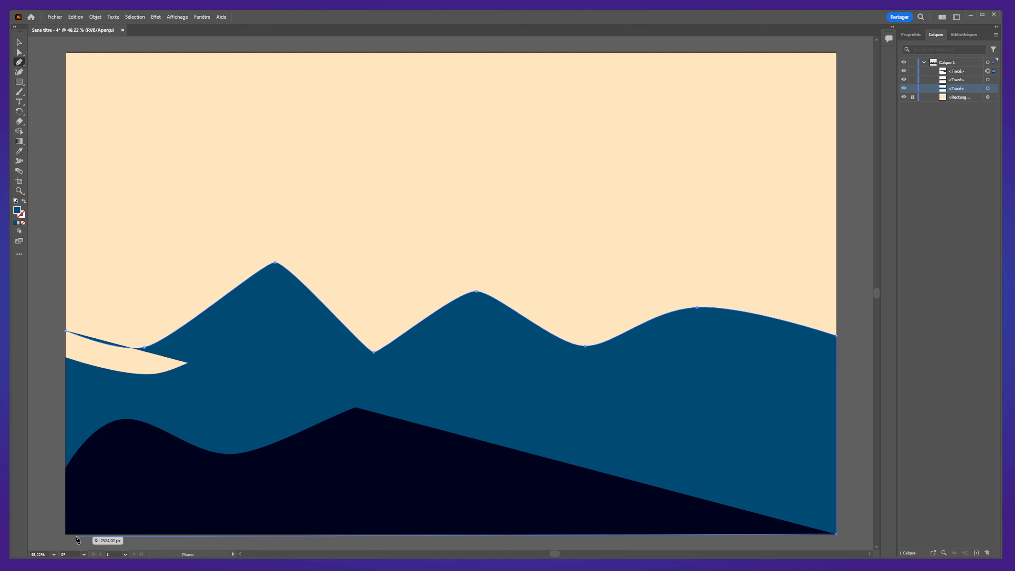
click(65, 534)
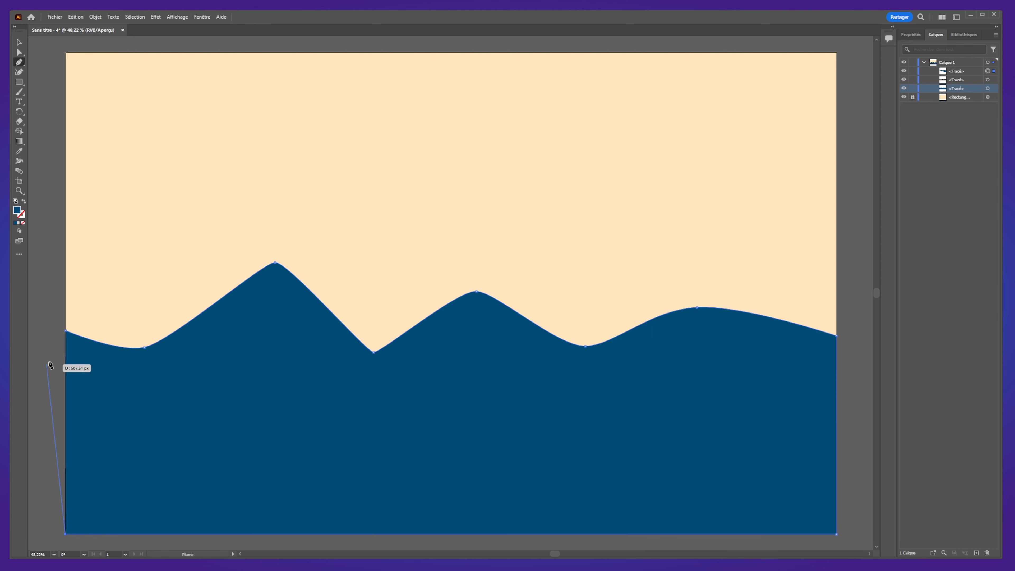
click(66, 331)
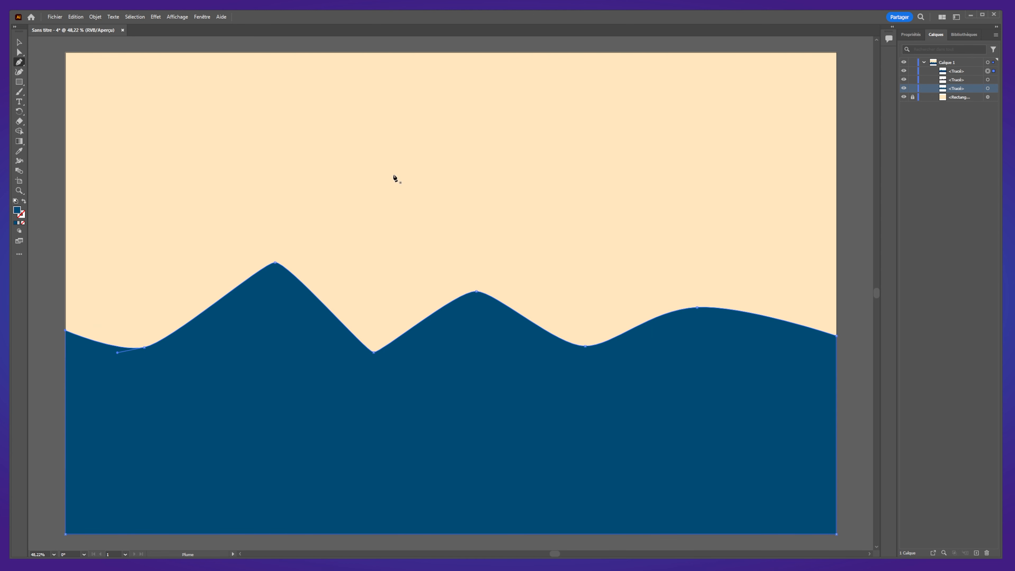
Move the three-peaked mountain shape behind the blue hill and fill it with orange FF6D35.
drag(957, 69, 961, 95)
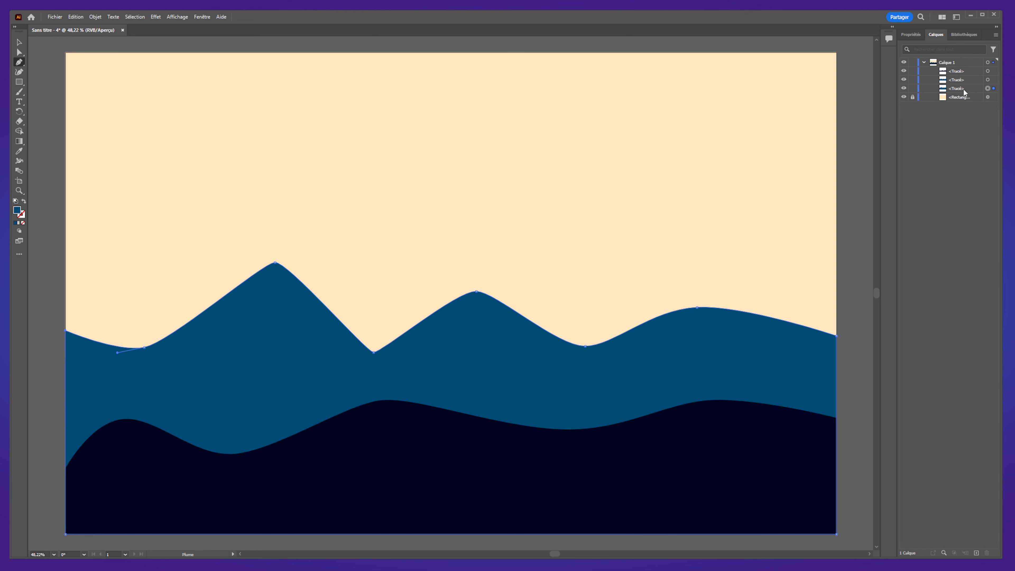
click(963, 90)
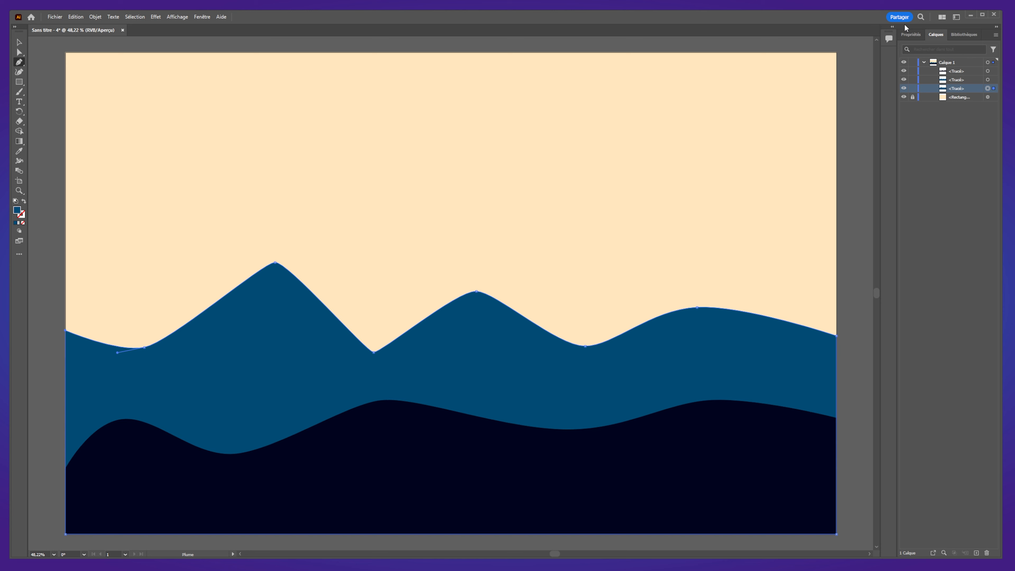
click(913, 35)
click(906, 125)
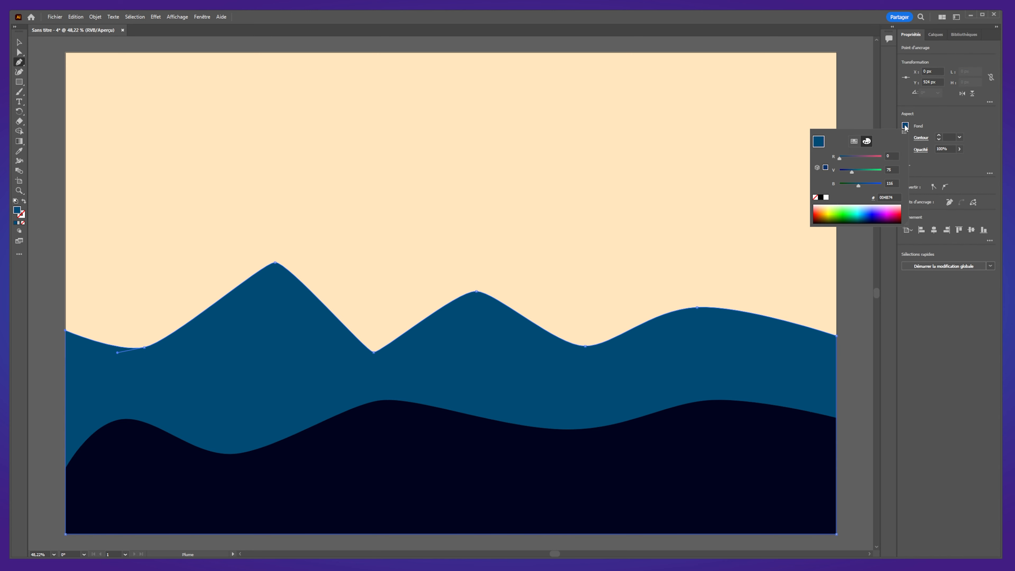
drag(846, 208, 825, 211)
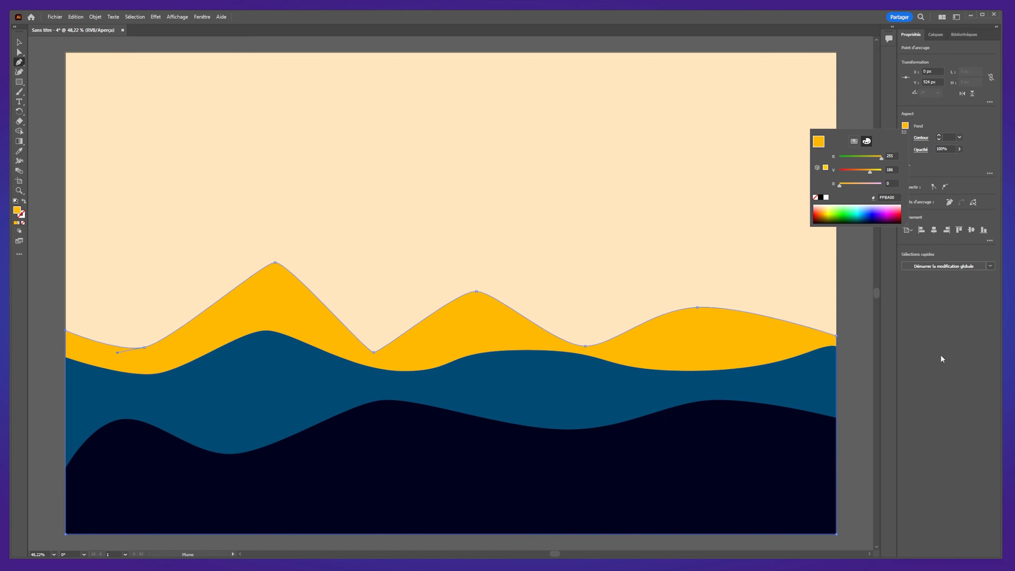
drag(827, 206, 820, 208)
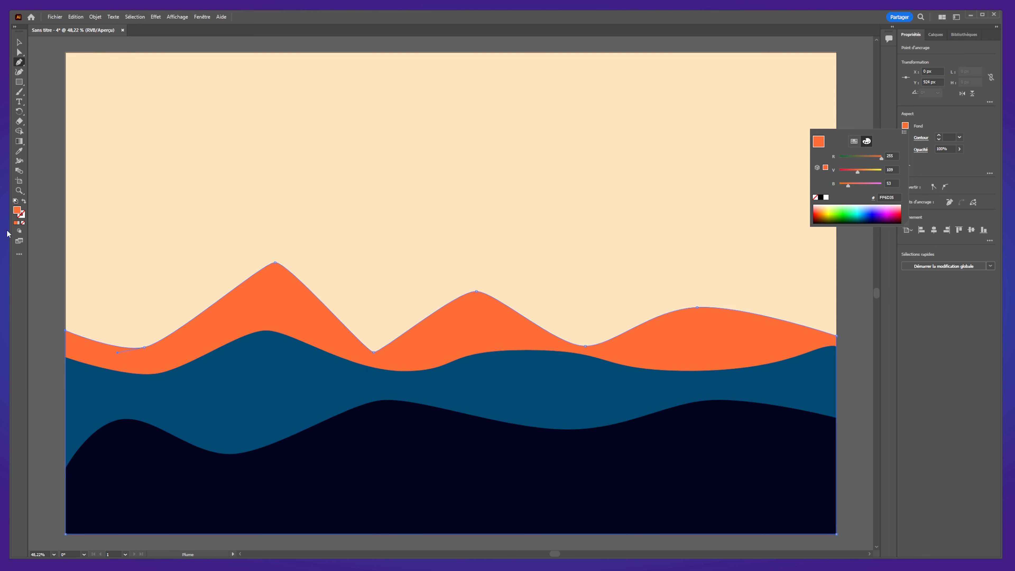
click(37, 292)
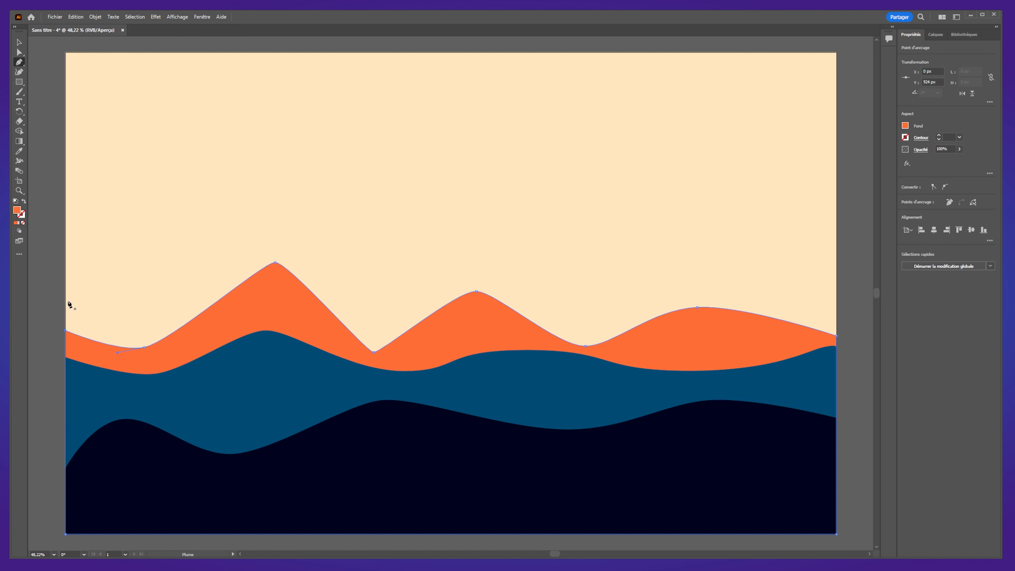
Draw another closed mountain shape from Y about 858 px on the left edge, with two steep peaks, a broad one, and its base along the artboard's bottom.
click(65, 310)
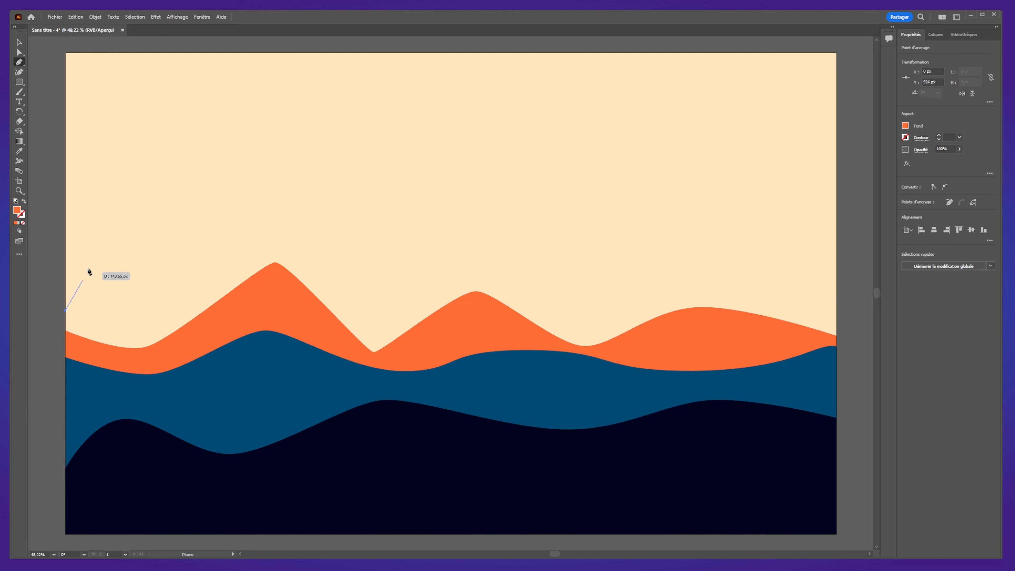
drag(137, 262, 160, 261)
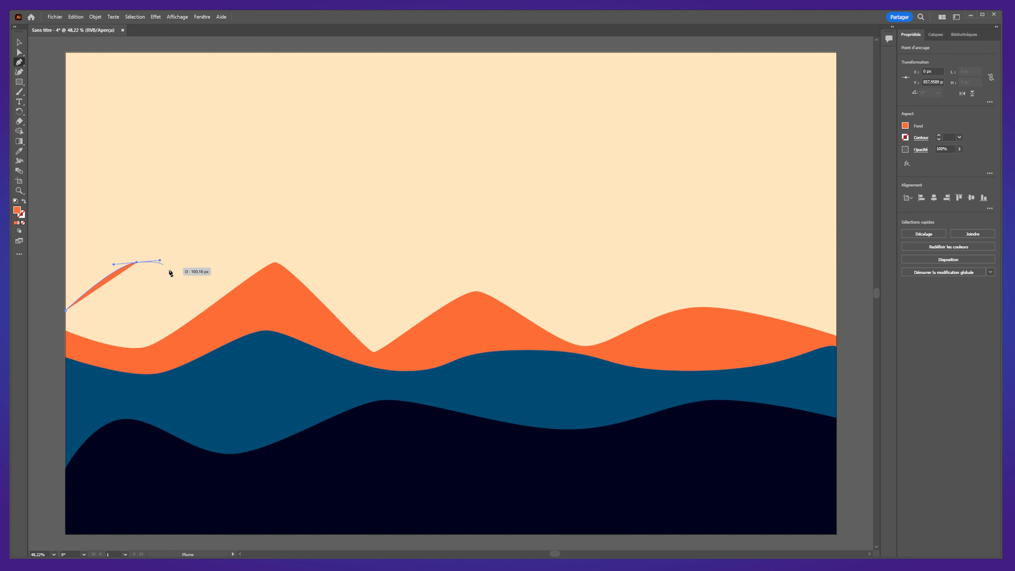
drag(224, 331, 232, 328)
drag(331, 255, 361, 256)
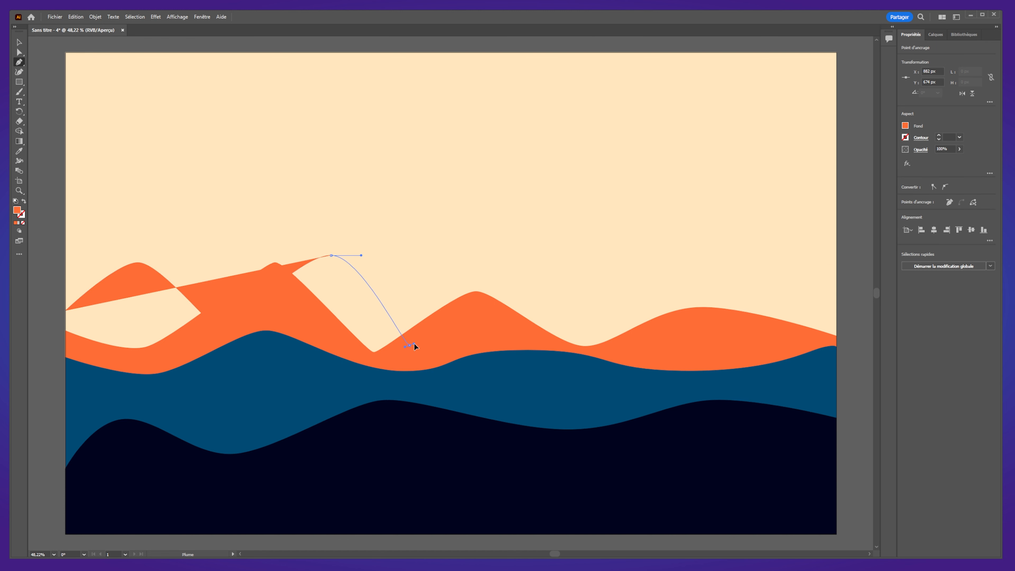
drag(410, 344, 416, 342)
drag(609, 286, 672, 284)
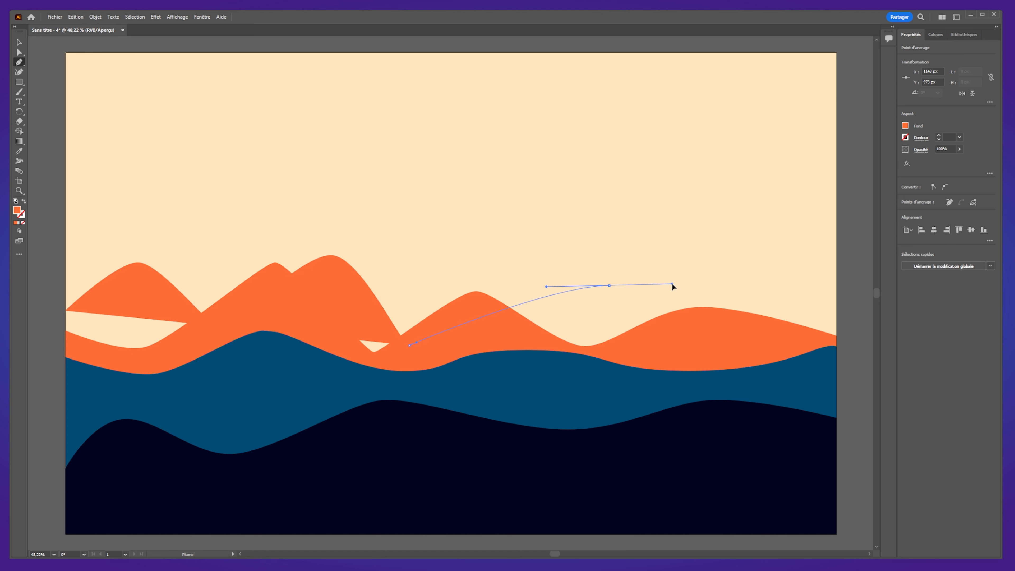
click(836, 341)
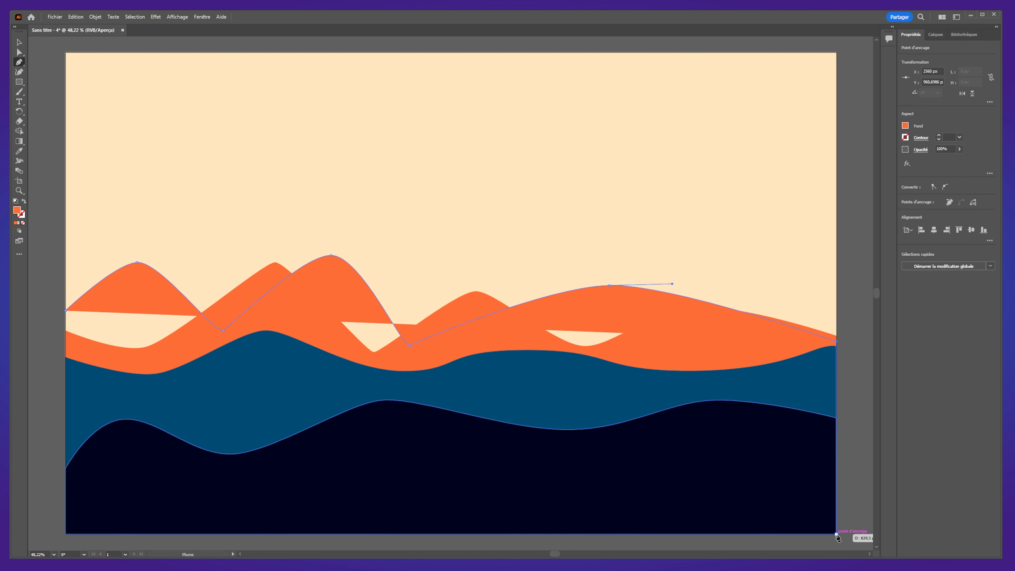
click(838, 534)
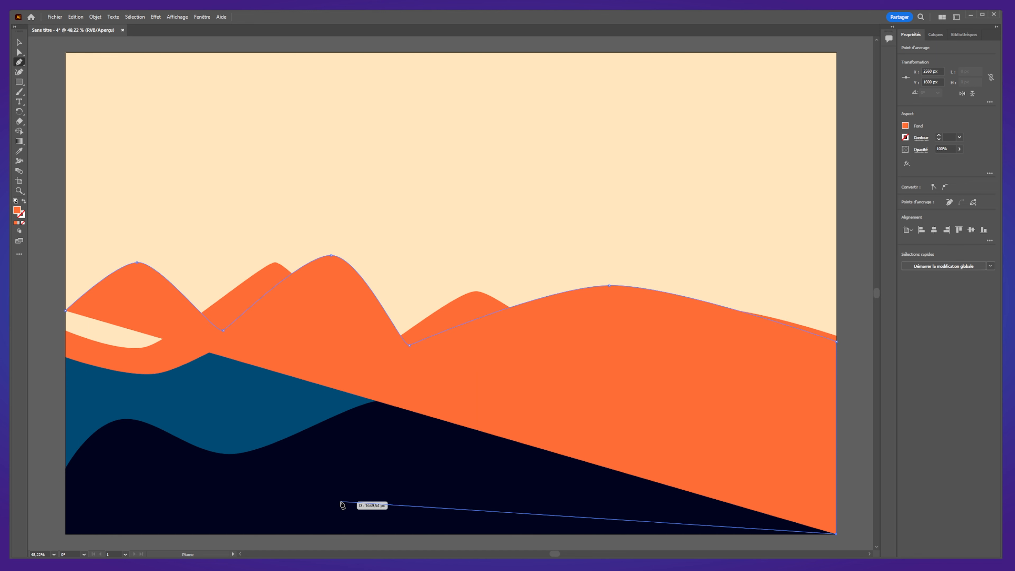
click(66, 535)
click(66, 311)
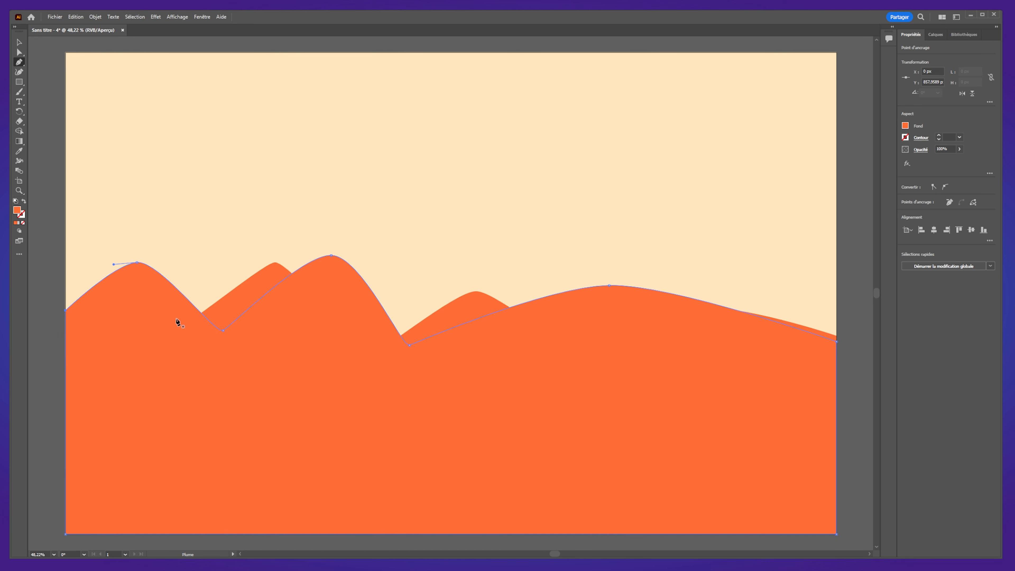
Fill the newest mountain shape with pale peach, place it behind the orange mountains just above the background rectangle, and deselect it.
click(906, 126)
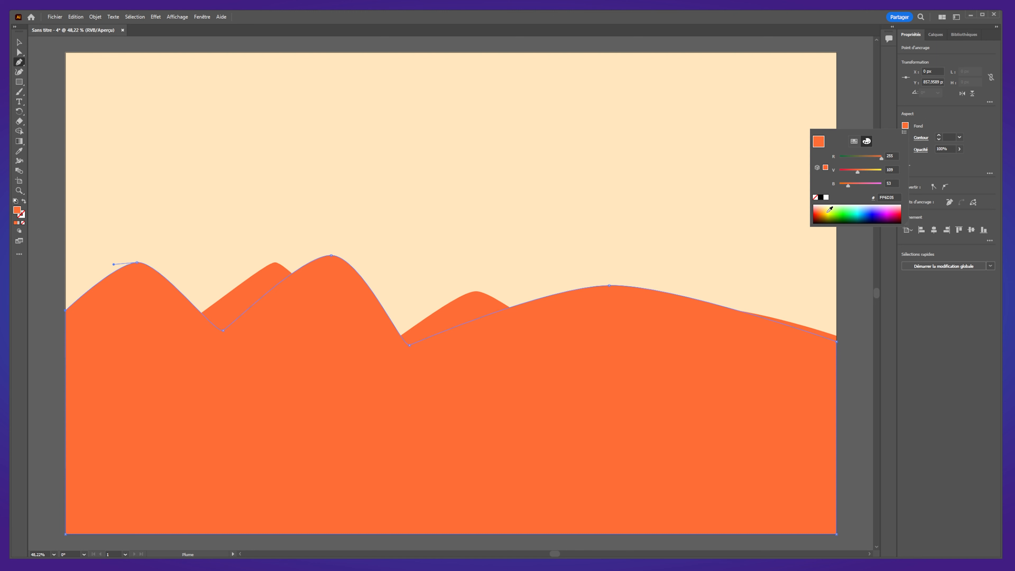
drag(831, 209, 824, 204)
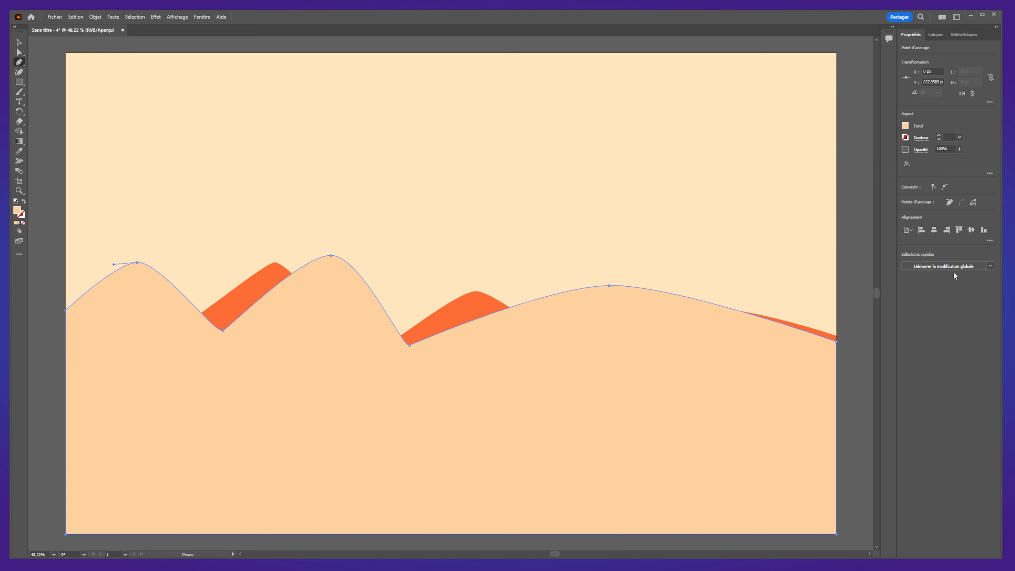
click(934, 34)
drag(955, 71, 960, 103)
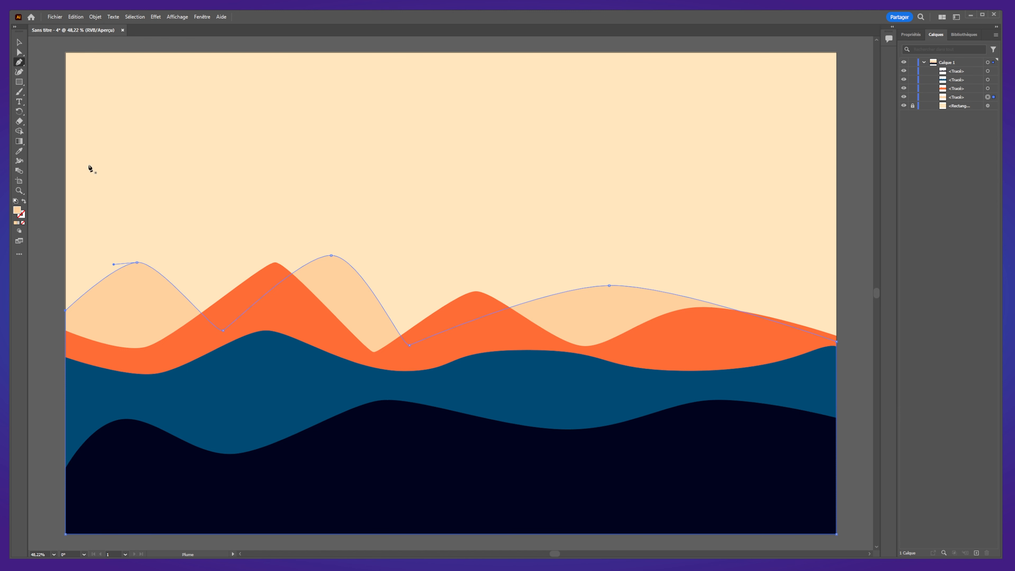
click(19, 42)
click(35, 101)
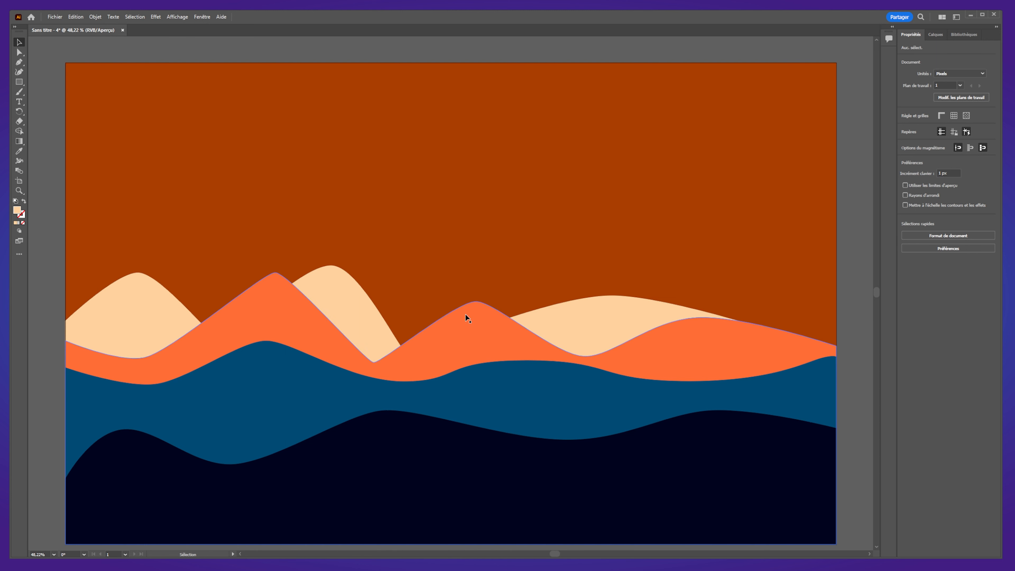
Change the fill of the orange mountain shape to purple A25FFF.
click(744, 401)
click(651, 335)
click(633, 298)
click(222, 410)
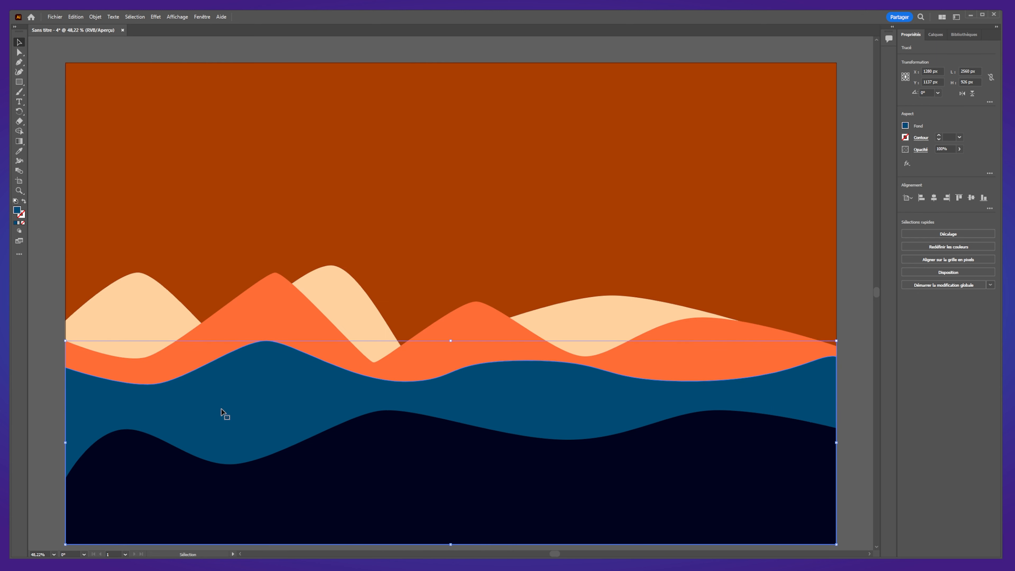
click(260, 311)
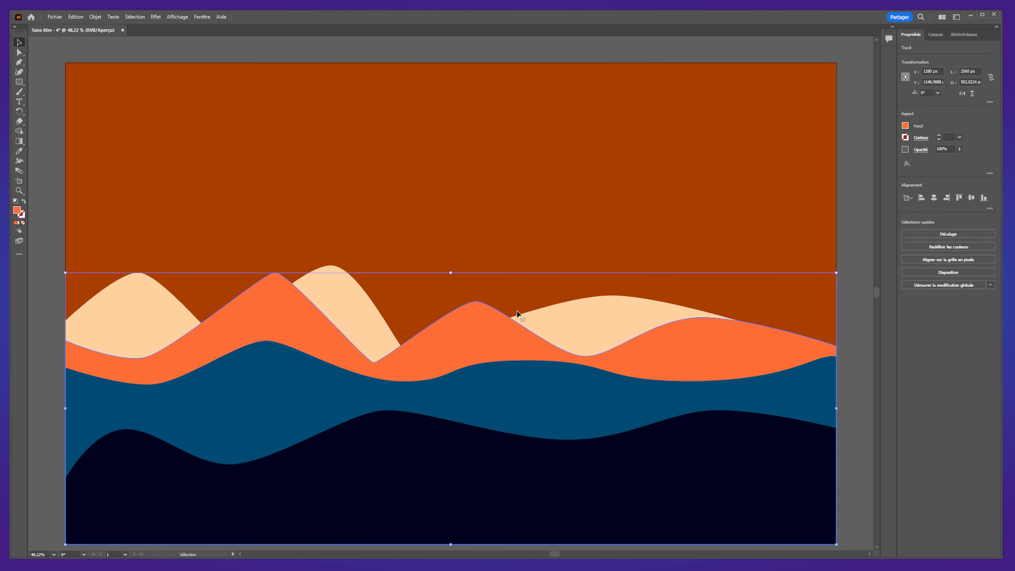
click(906, 126)
drag(858, 206, 877, 210)
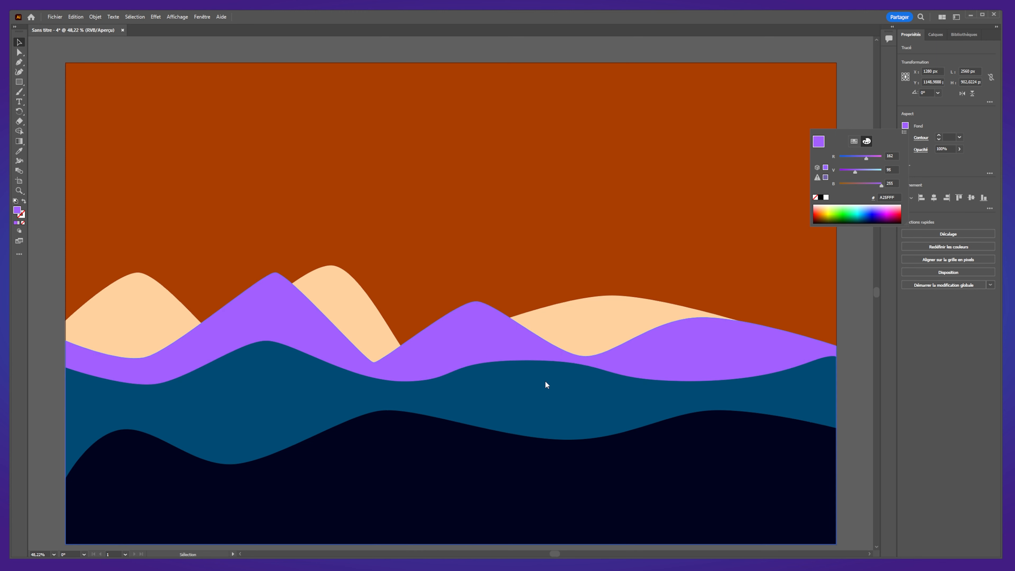
Change the fill of the rearmost peach mountain shape to pale blue.
click(598, 315)
click(602, 321)
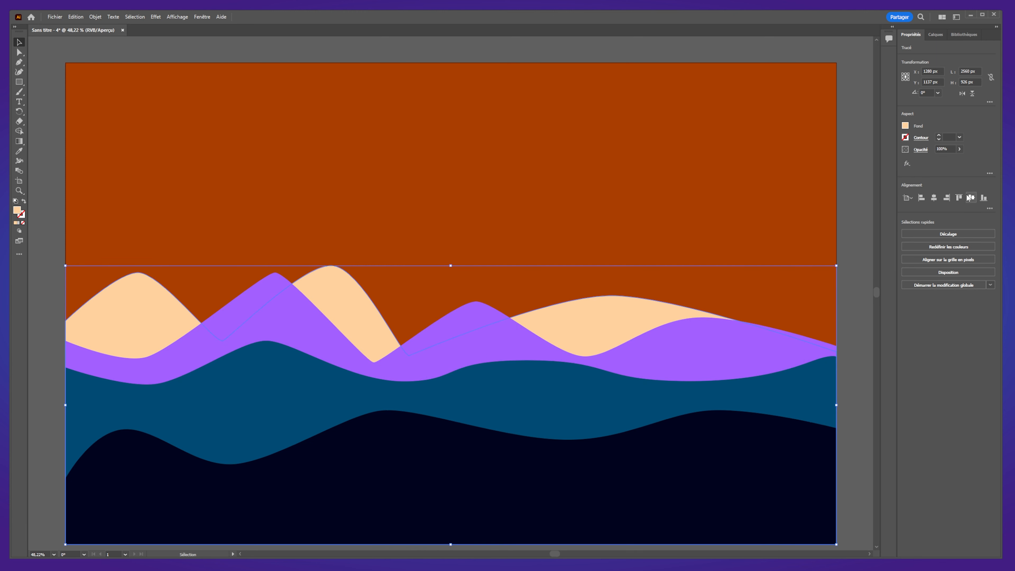
click(906, 127)
mouse_move(851, 205)
mouse_down()
mouse_move(884, 198)
mouse_move(864, 202)
mouse_up()
click(661, 268)
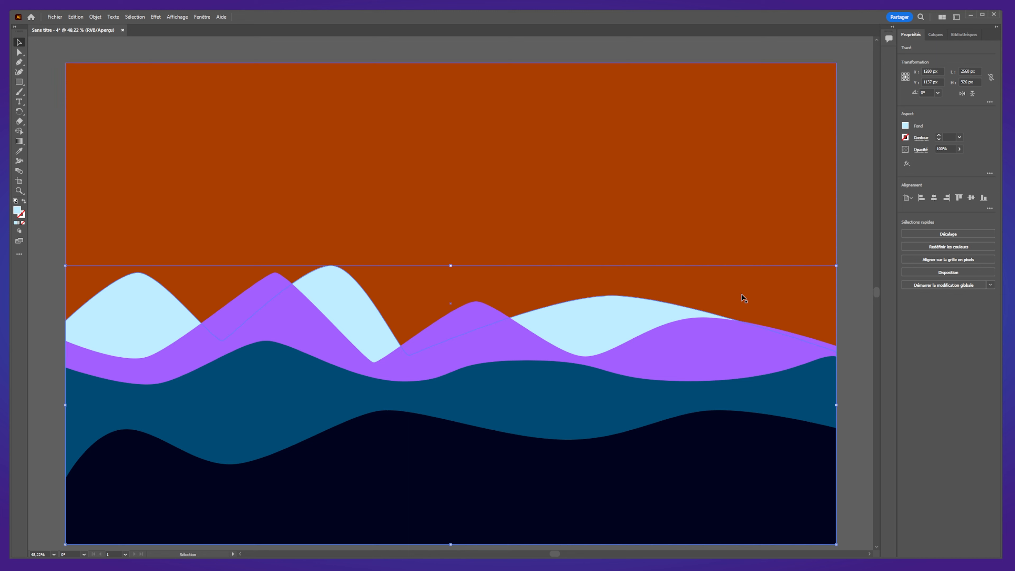
click(905, 126)
drag(868, 209, 868, 213)
click(900, 347)
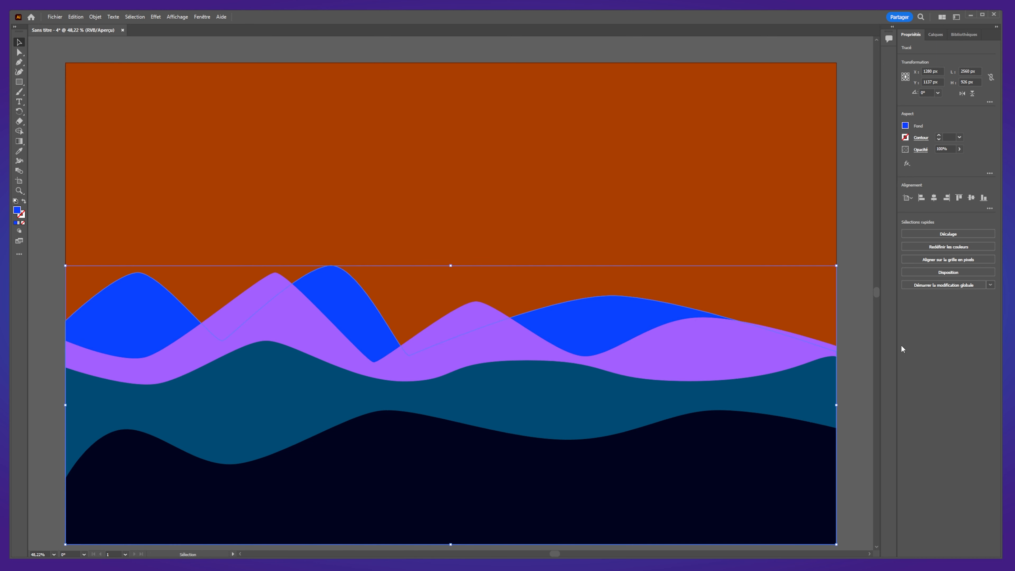
key(ctrl+z)
Recolor the background rectangle dark blue, and replace that fill with the front hill's near-black navy using the Eyedropper.
click(482, 164)
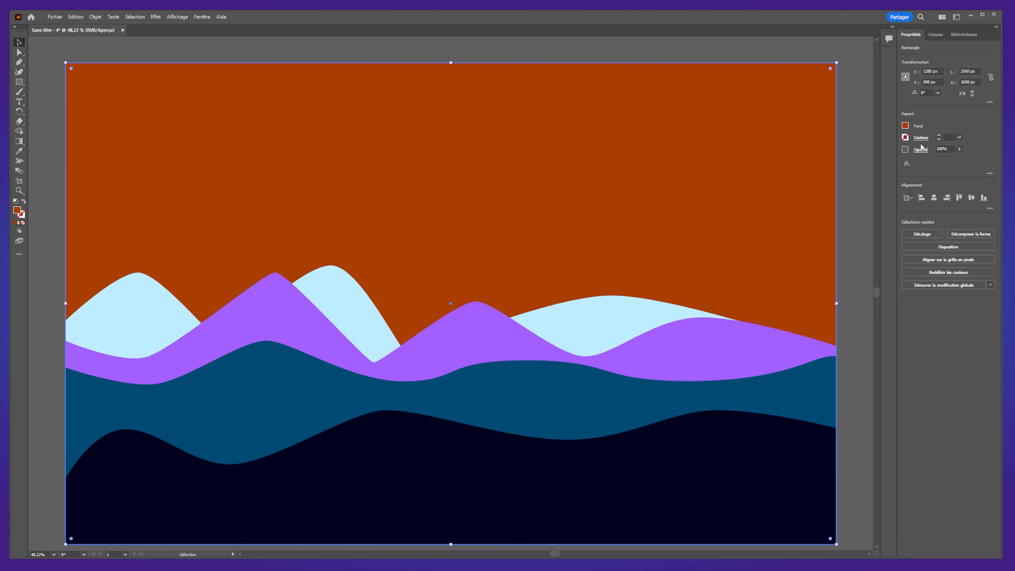
click(905, 126)
drag(877, 210, 880, 213)
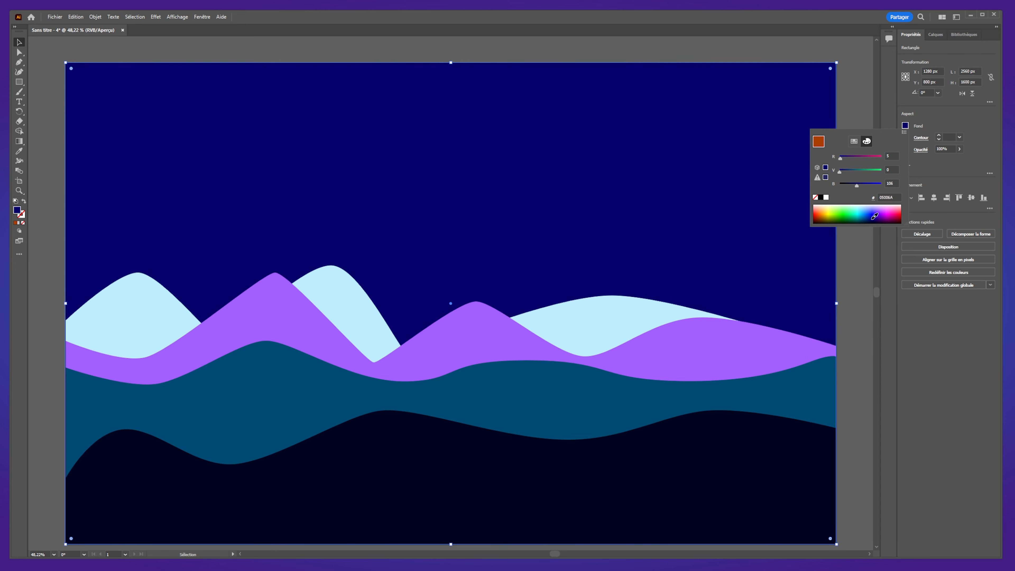
click(896, 362)
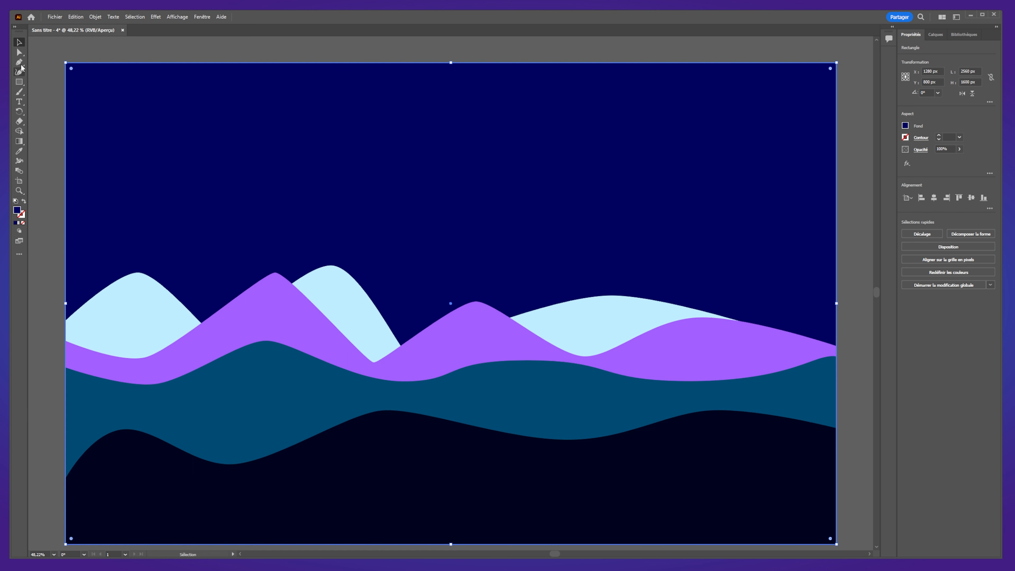
click(19, 151)
click(340, 505)
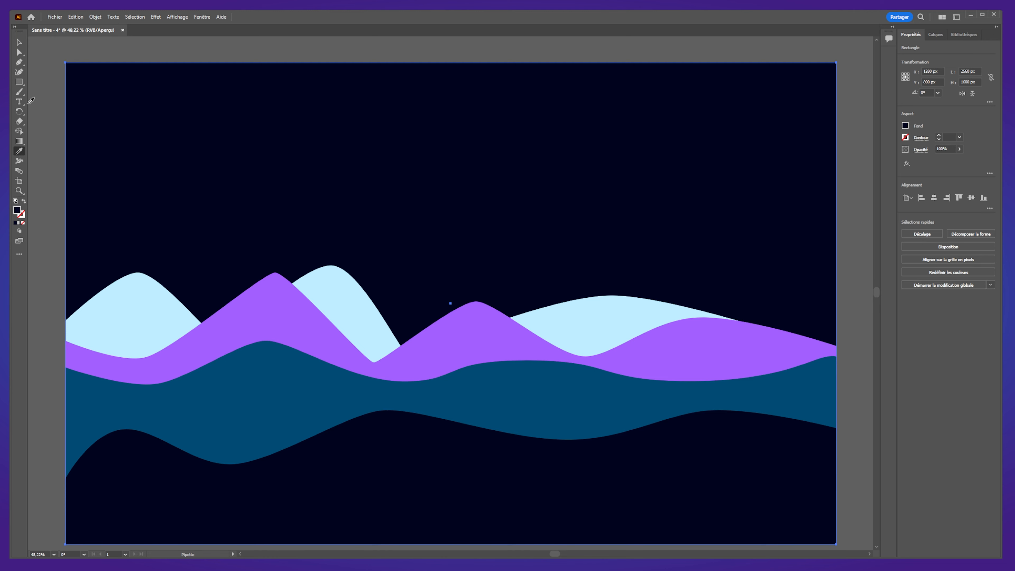
Change the fill of the purple mountain shape to dark blue 001A74 and deselect it.
click(906, 125)
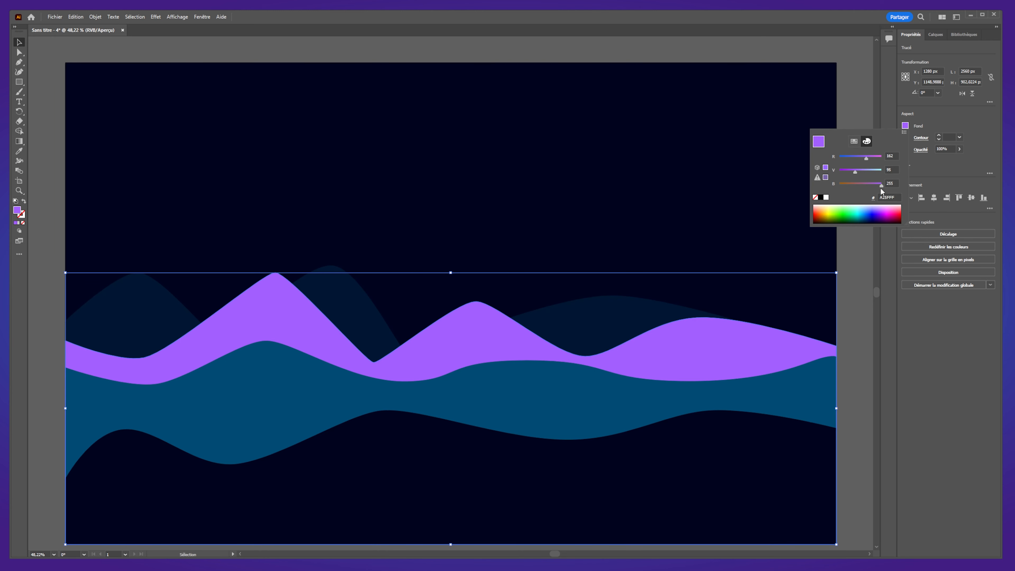
drag(880, 208, 871, 217)
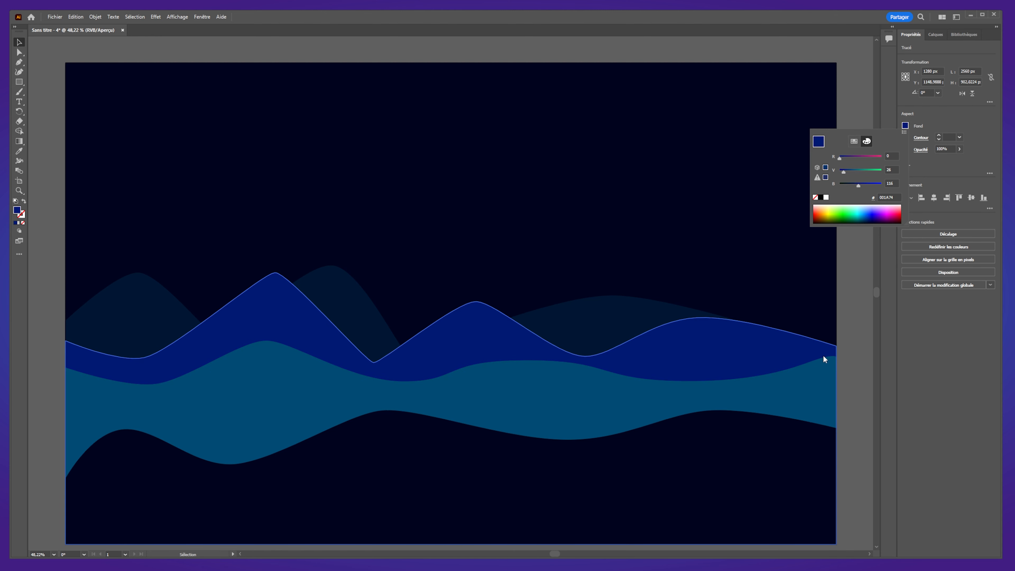
click(845, 354)
click(860, 364)
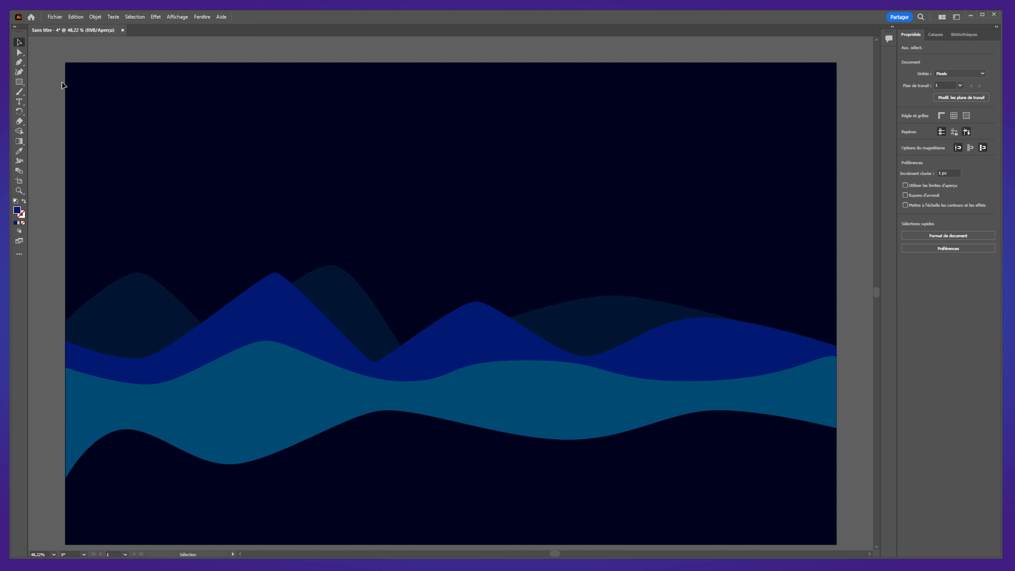
Activate the Star tool and set its fill color to very pale cyan E6FFFD.
click(22, 84)
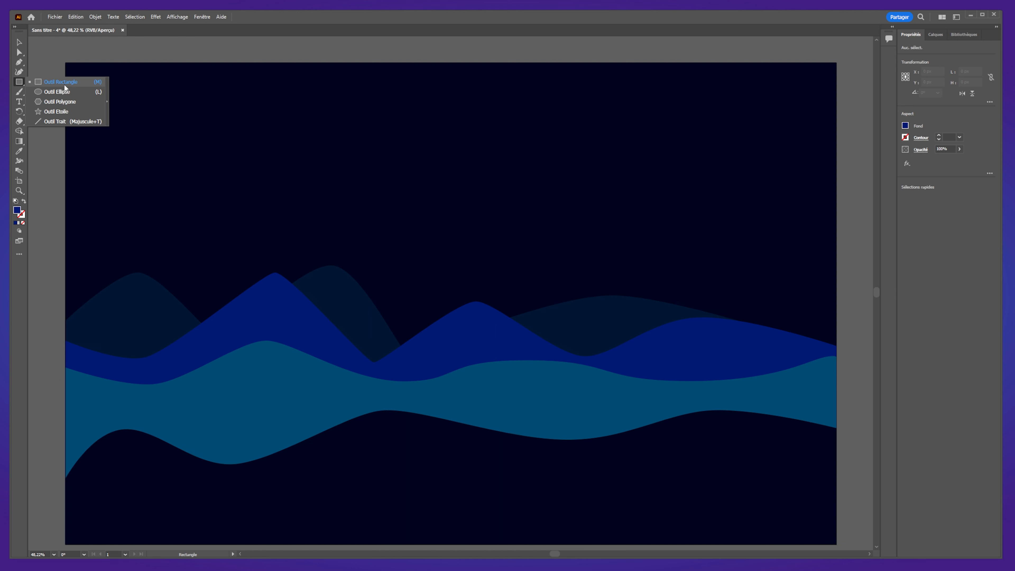
click(53, 114)
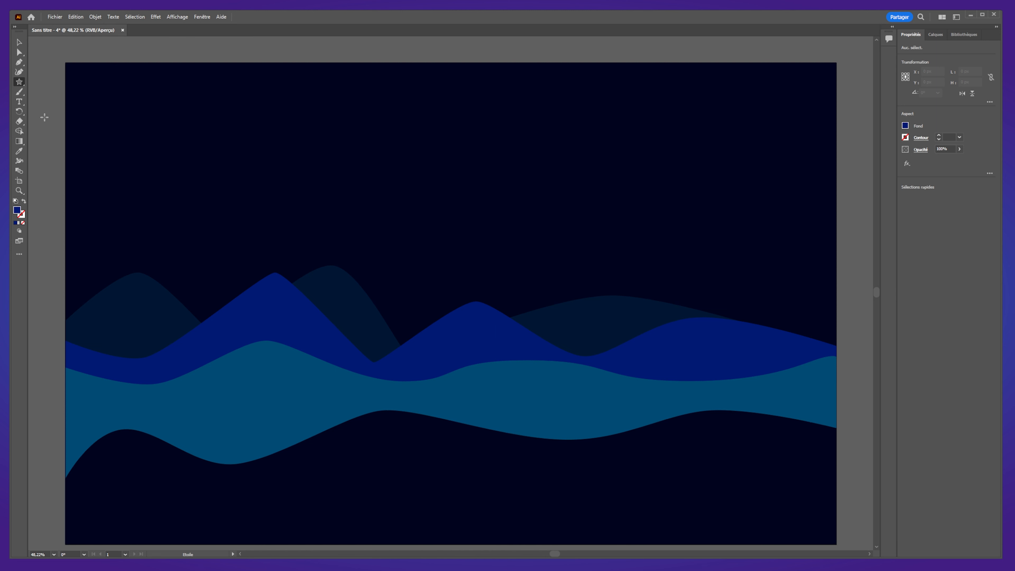
double_click(17, 211)
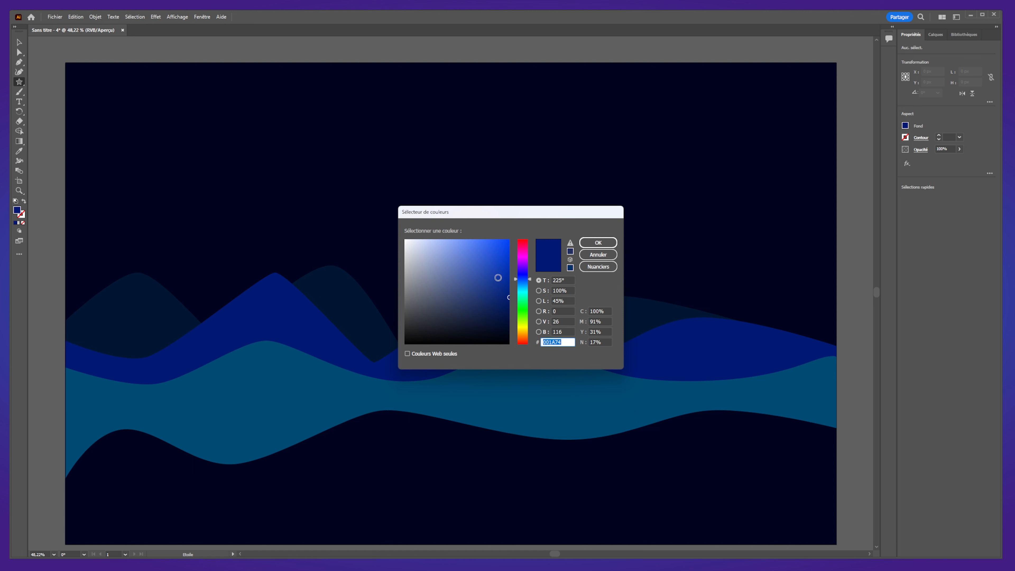
mouse_move(528, 281)
mouse_down()
mouse_move(529, 244)
mouse_move(529, 328)
mouse_move(527, 294)
mouse_move(447, 265)
mouse_move(416, 239)
mouse_up()
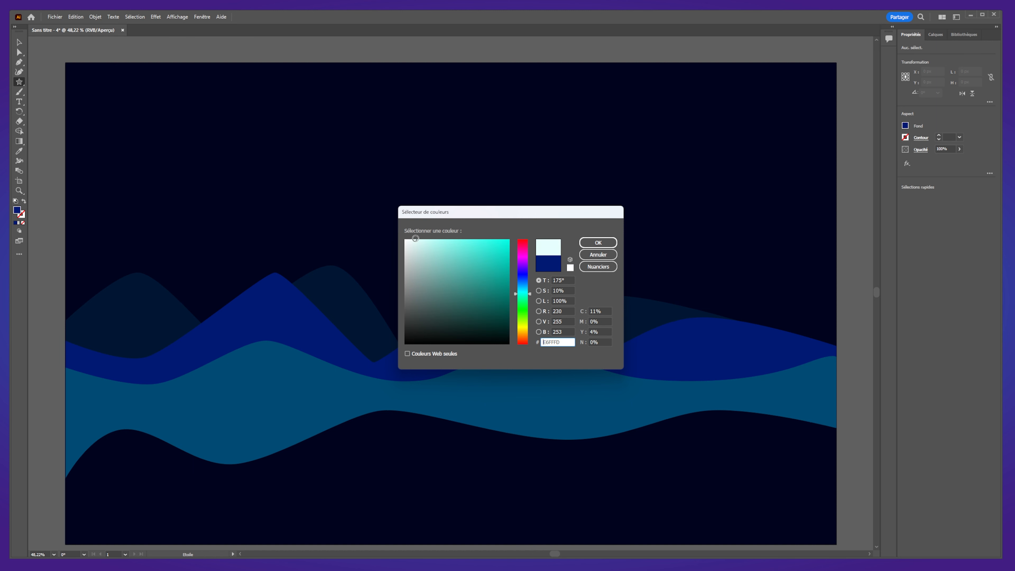
click(599, 242)
Scatter small pale stars across the dark sky above the mountains with the Star tool.
mouse_move(764, 93)
mouse_down()
mouse_move(713, 113)
mouse_move(684, 93)
mouse_move(612, 107)
mouse_up()
drag(580, 100, 532, 98)
drag(463, 102, 463, 104)
drag(393, 104, 394, 104)
drag(390, 124, 390, 125)
drag(270, 109, 270, 110)
drag(246, 133, 247, 134)
drag(154, 106, 154, 107)
drag(108, 133, 110, 134)
drag(305, 188, 305, 189)
drag(168, 156, 168, 156)
drag(316, 139, 317, 140)
drag(468, 163, 415, 163)
click(496, 126)
key(Return)
drag(559, 139, 559, 140)
drag(625, 170, 626, 171)
drag(691, 140, 692, 140)
drag(764, 188, 764, 189)
drag(704, 231, 705, 232)
drag(641, 229, 642, 230)
drag(554, 227, 556, 227)
drag(409, 252, 410, 252)
drag(203, 227, 204, 227)
drag(103, 229, 104, 229)
key(v)
drag(415, 163, 410, 171)
Stretch the letter E's upper-left anchor point up to Y 342 px and its lower-left anchor point downward.
click(485, 43)
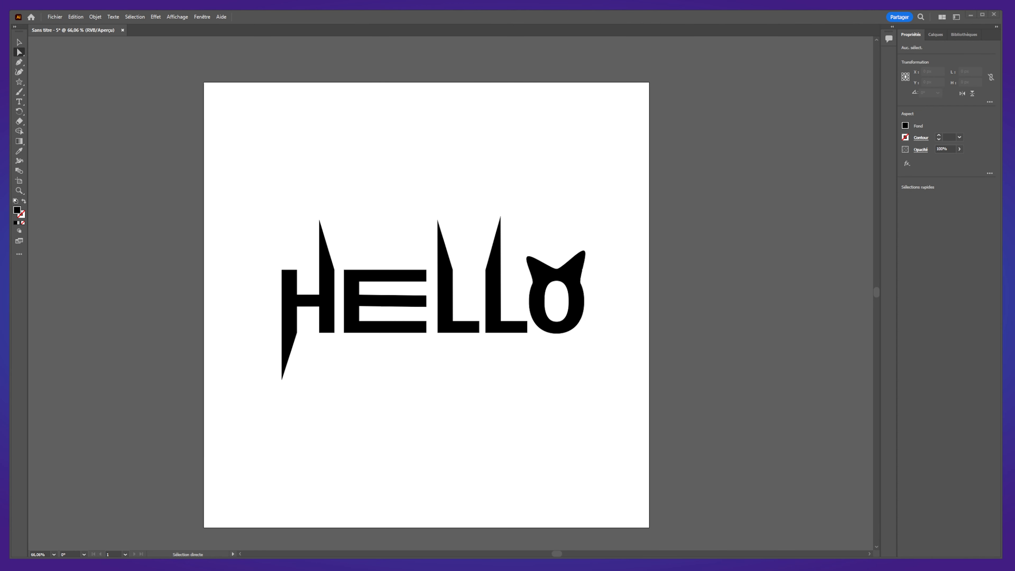
click(344, 271)
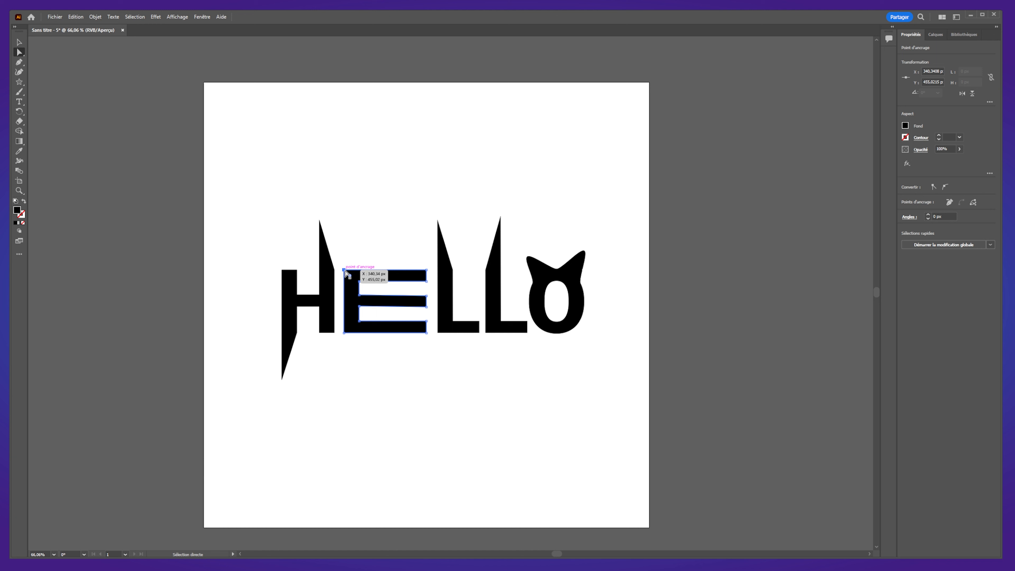
drag(345, 271, 343, 222)
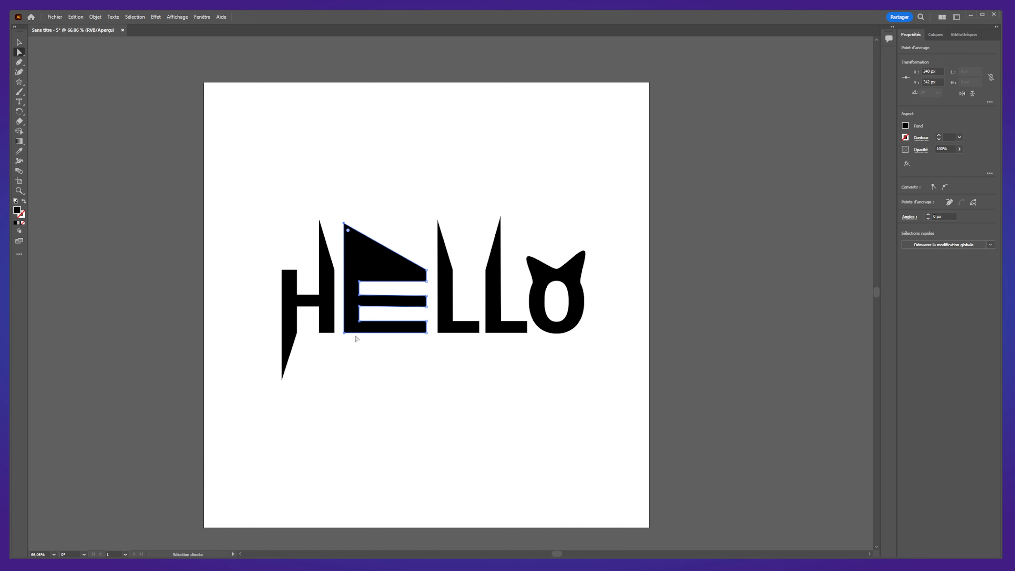
drag(344, 333, 343, 383)
Reshape the stems of the two L letters by moving their inner upper anchor points.
click(416, 291)
click(440, 281)
drag(453, 270, 493, 219)
drag(487, 272, 498, 323)
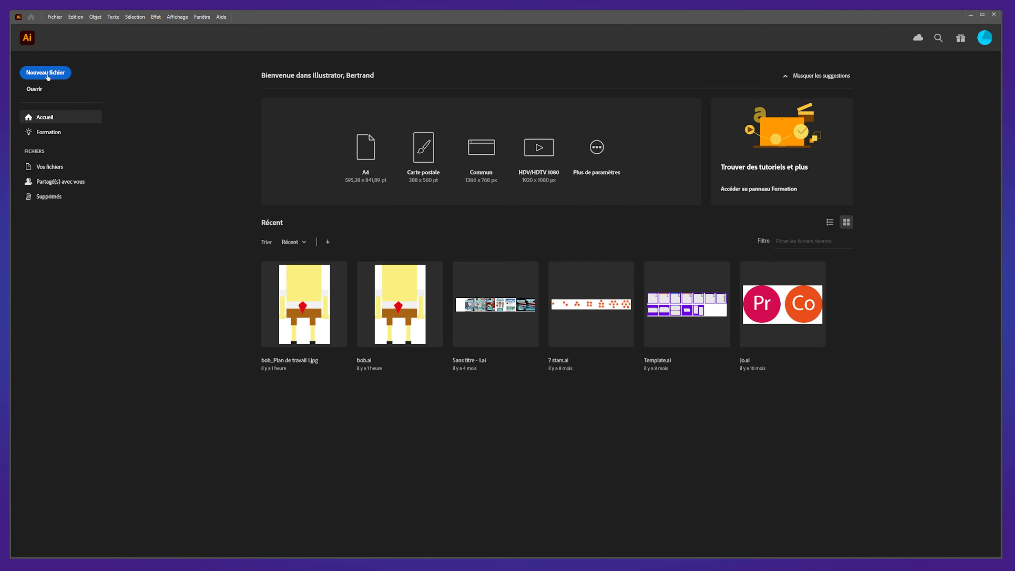
Start a new document and set its width and height to 1080 px.
click(45, 72)
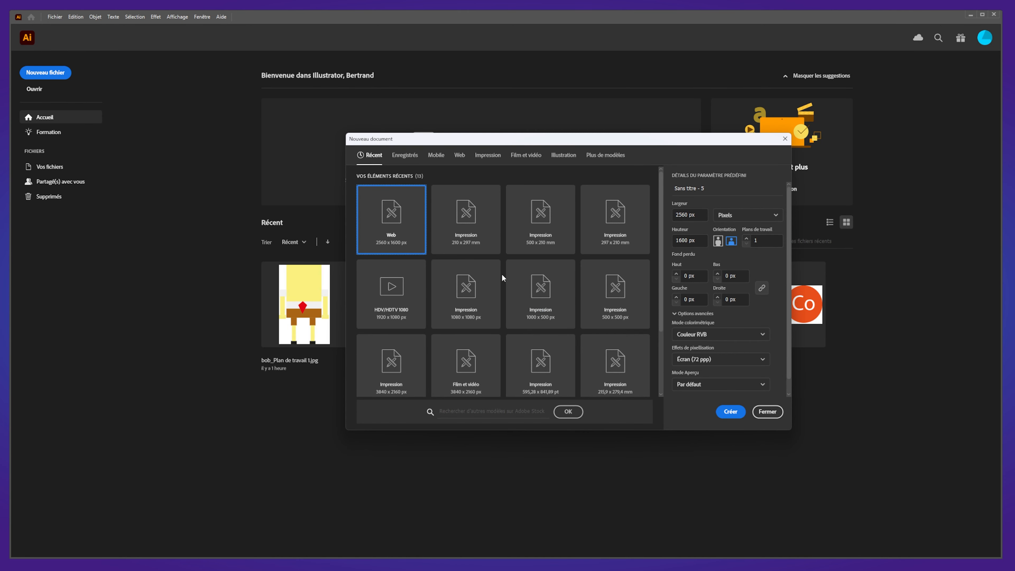
double_click(688, 214)
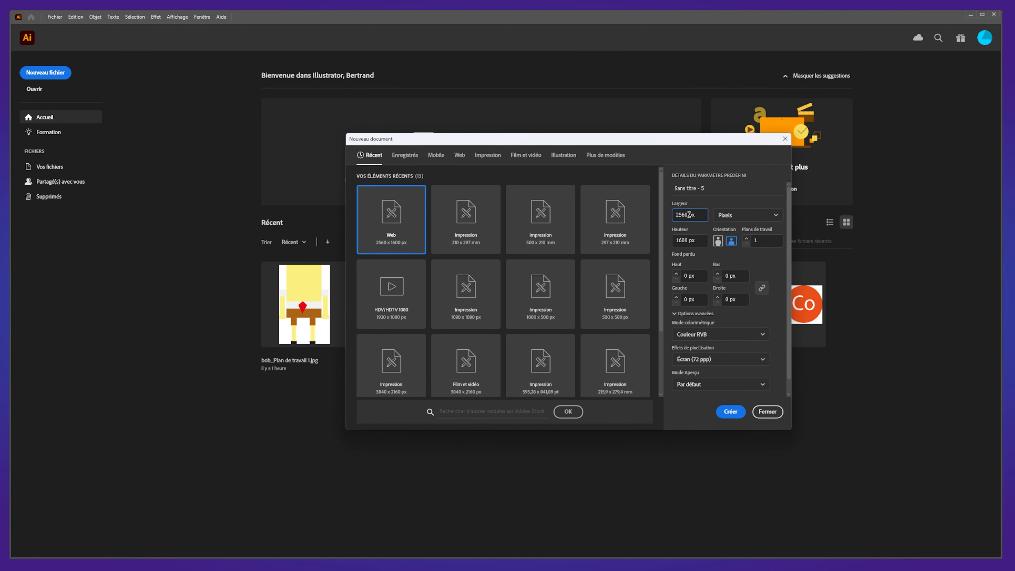
text(1080)
double_click(677, 240)
click(748, 215)
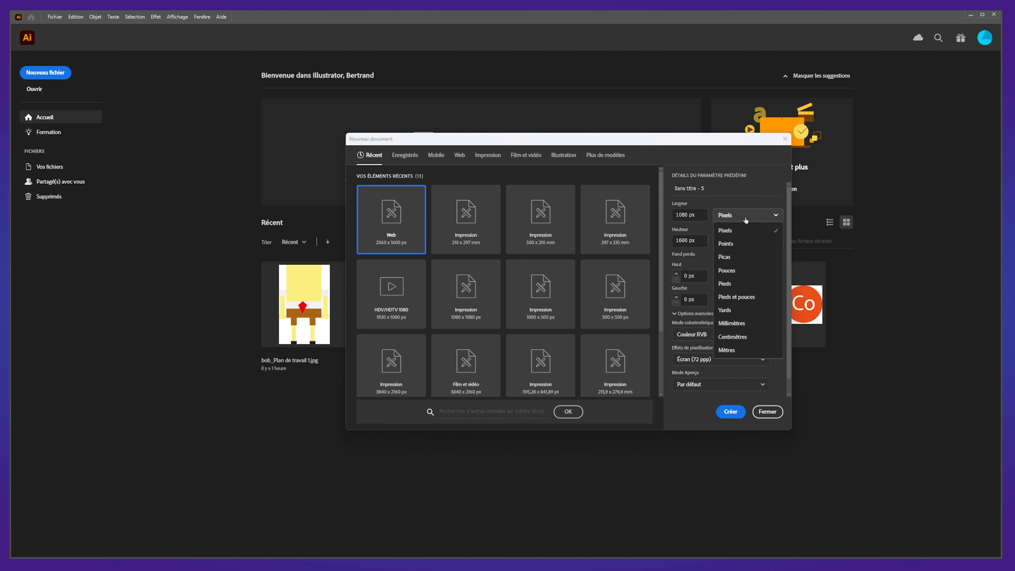
click(758, 212)
double_click(695, 242)
text(108)
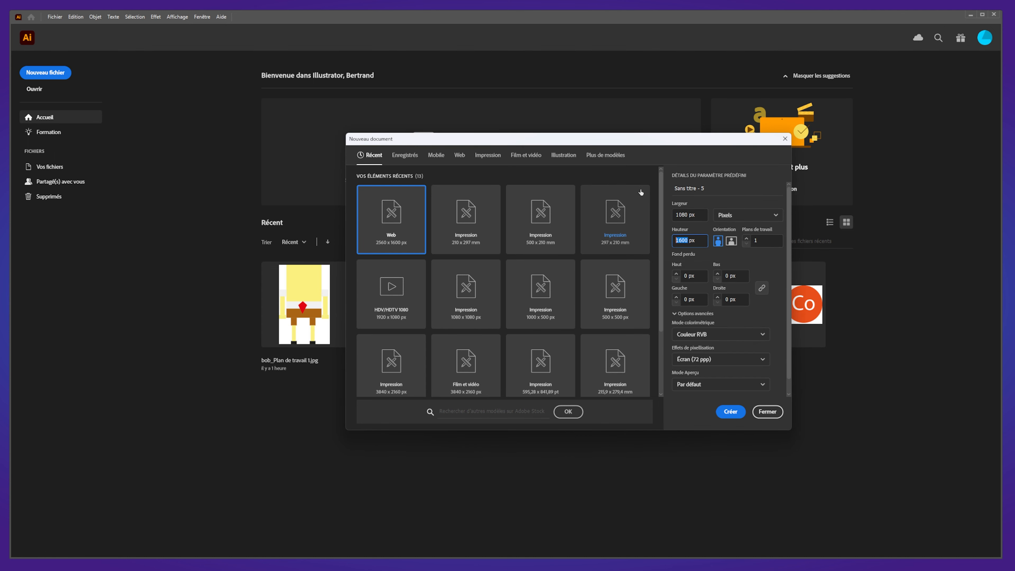
text(0)
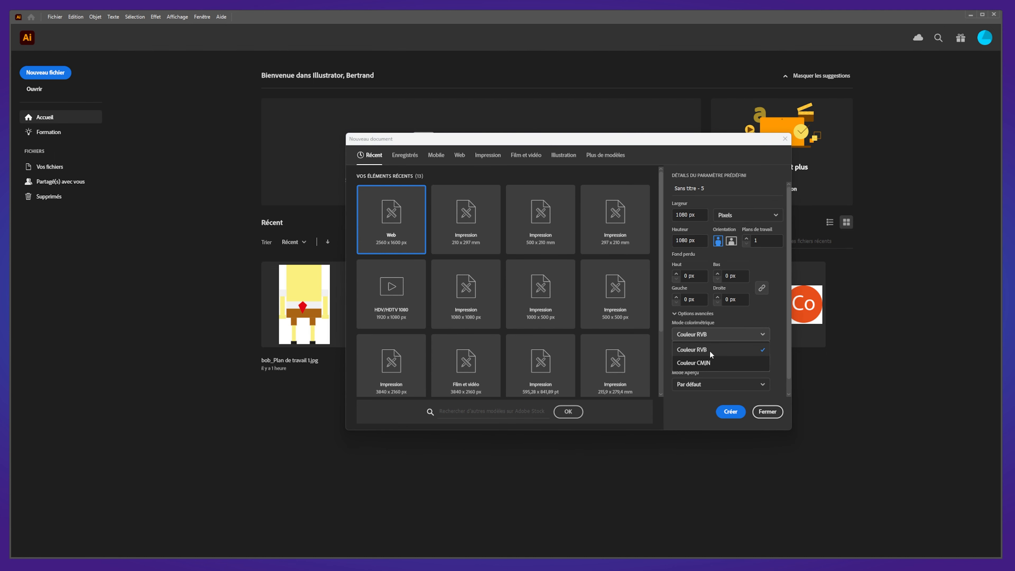
Keep the raster effects at screen resolution, 72 ppi, and create the document.
click(704, 361)
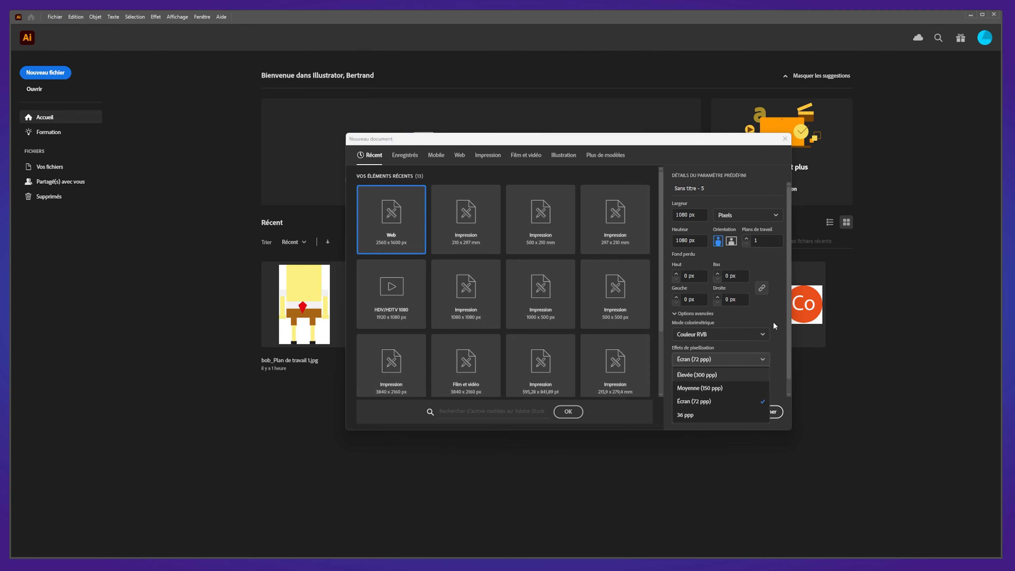
click(778, 316)
click(731, 411)
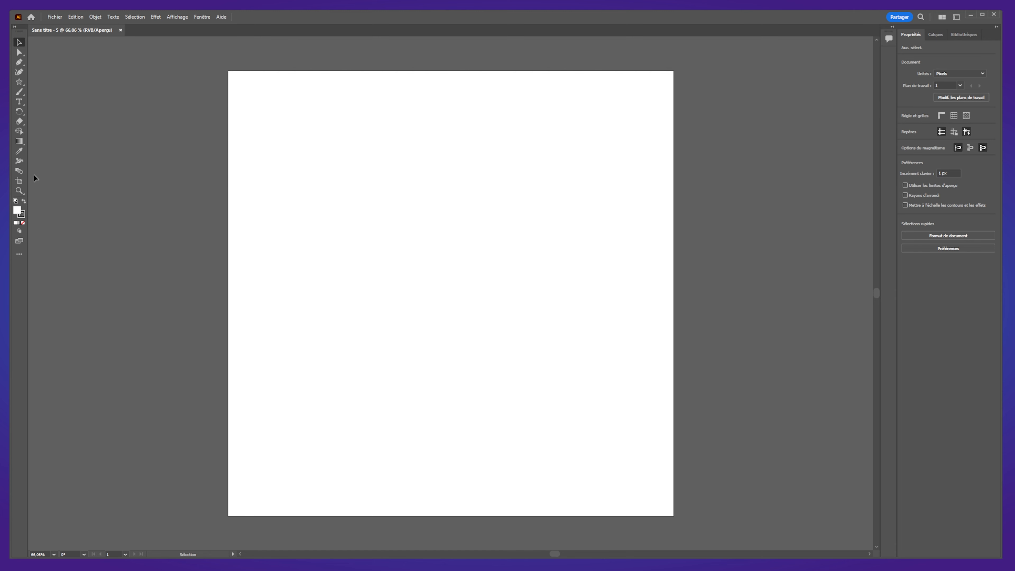
Add the text "Hello" to the artboard with the Type tool and set its font to Roboto Black.
click(21, 104)
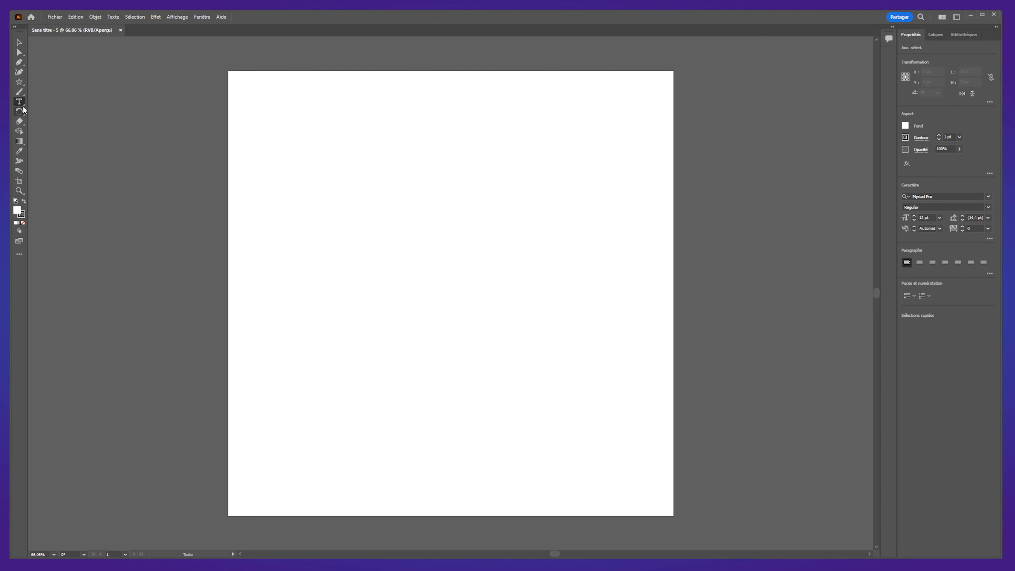
click(21, 101)
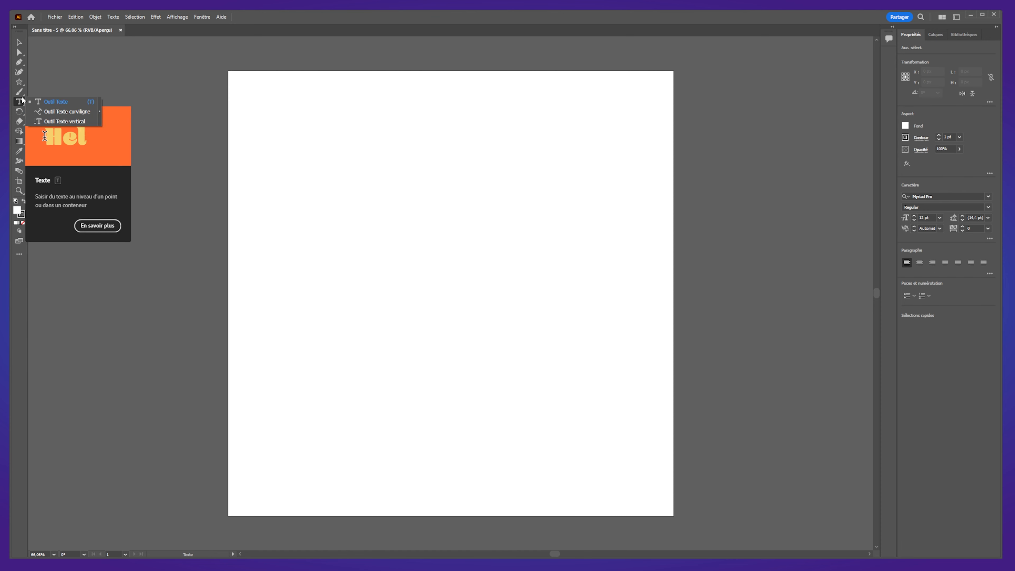
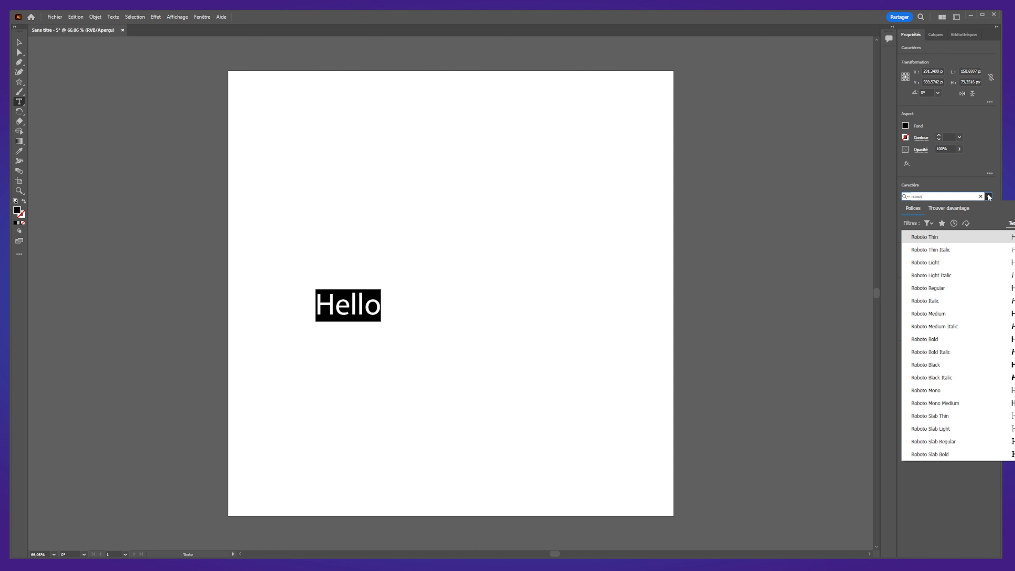
click(1007, 366)
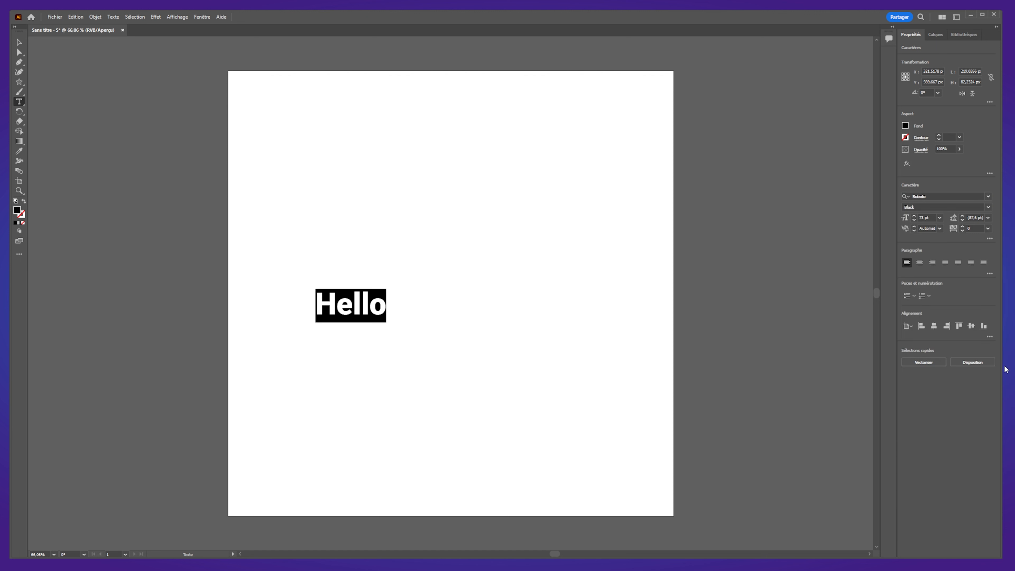
click(989, 208)
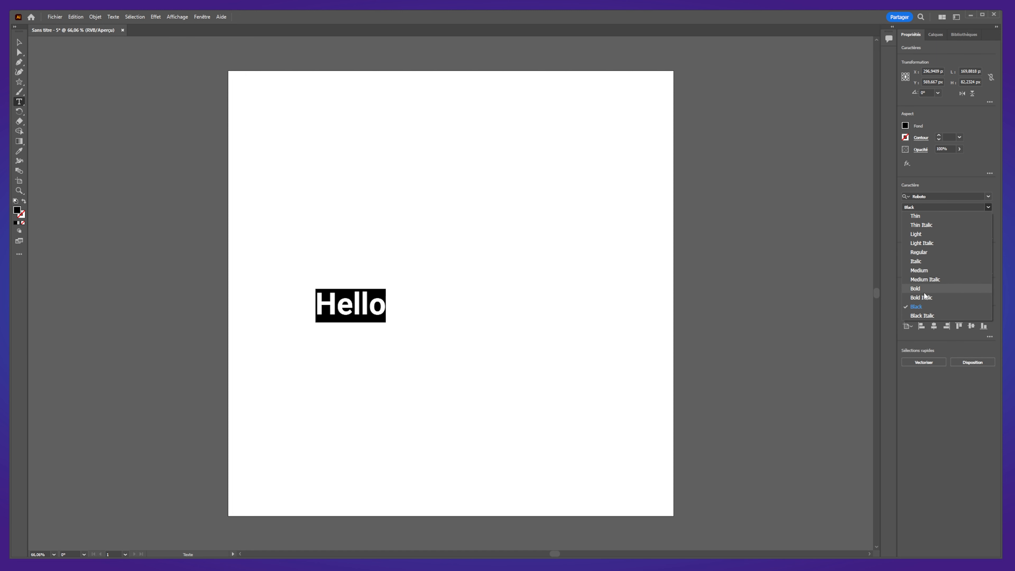
click(974, 401)
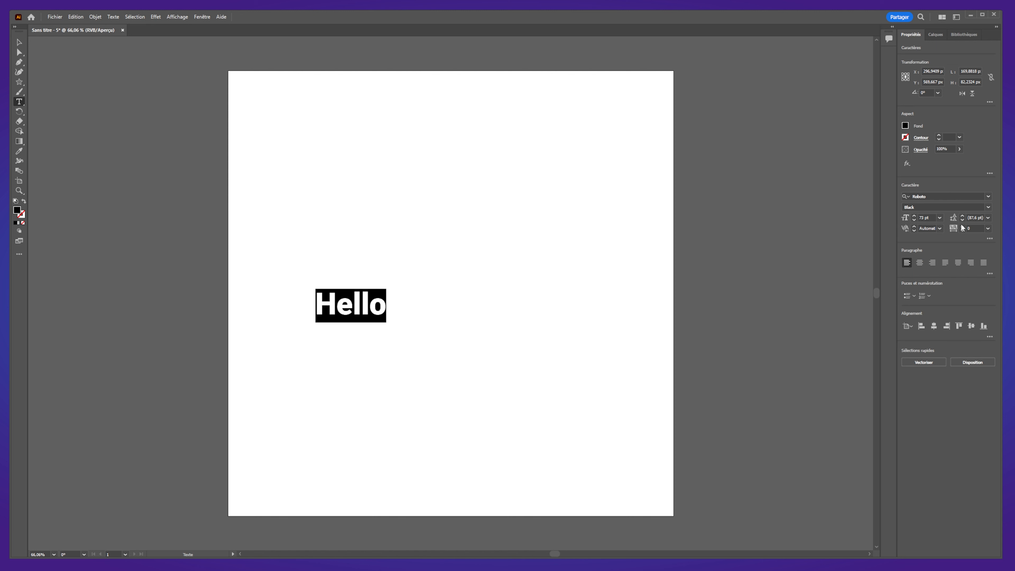
Try wider tracking of 15 on the "Hello" text and reset it to 0.
scroll(964, 228, up, 8)
scroll(962, 226, up, 6)
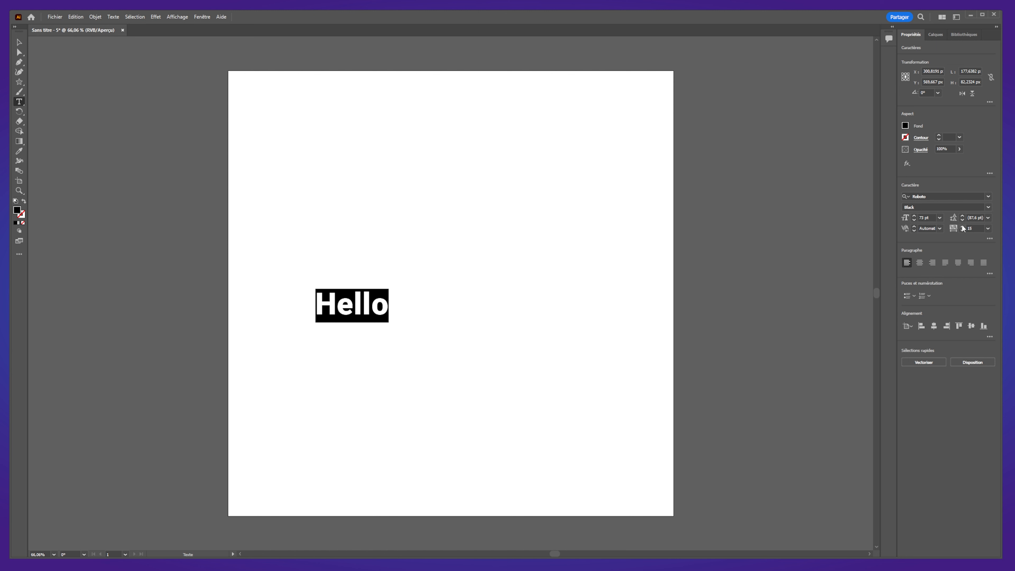
click(989, 229)
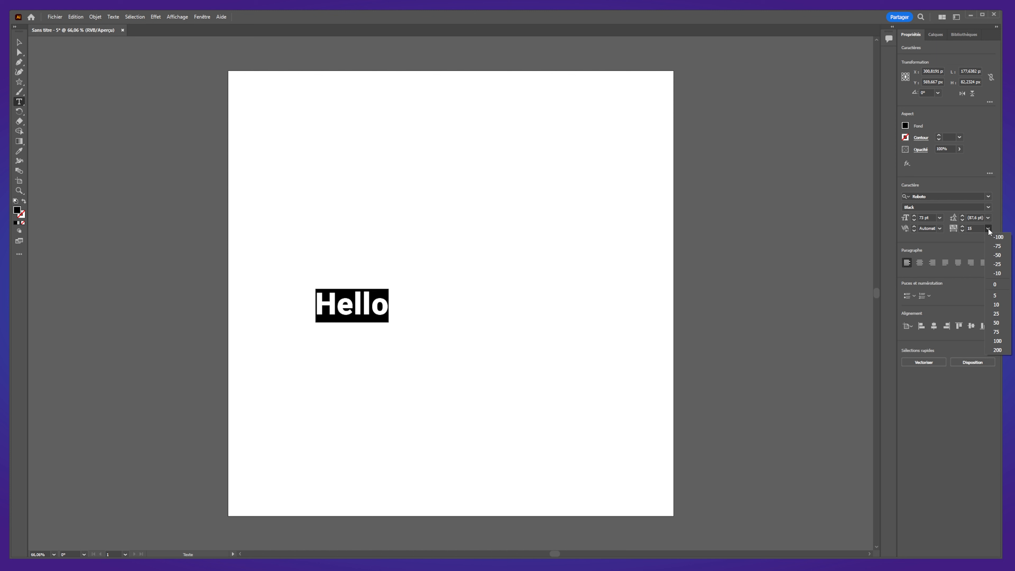
click(999, 285)
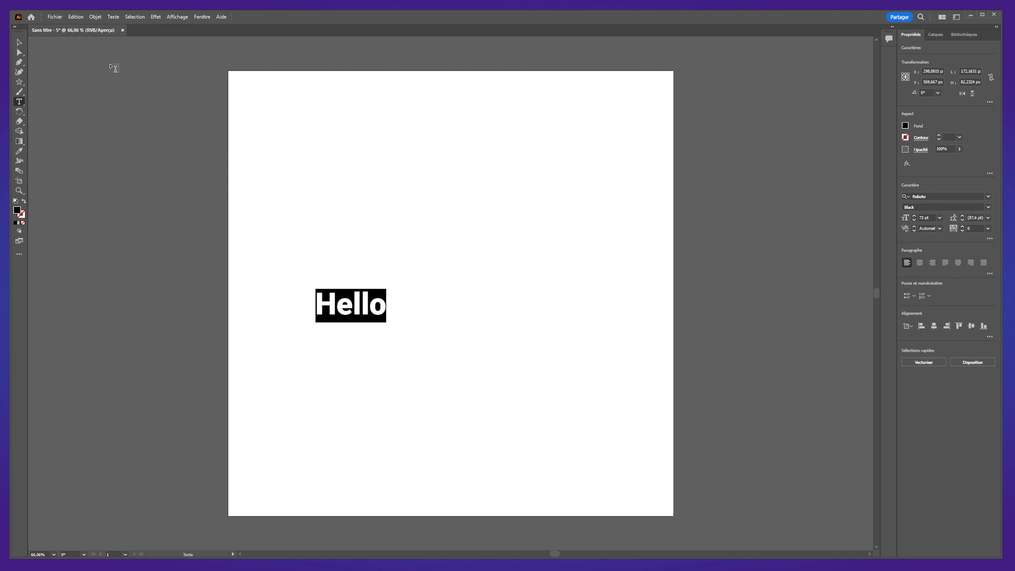
Finish editing the text and leave "Hello" selected as an object.
click(19, 42)
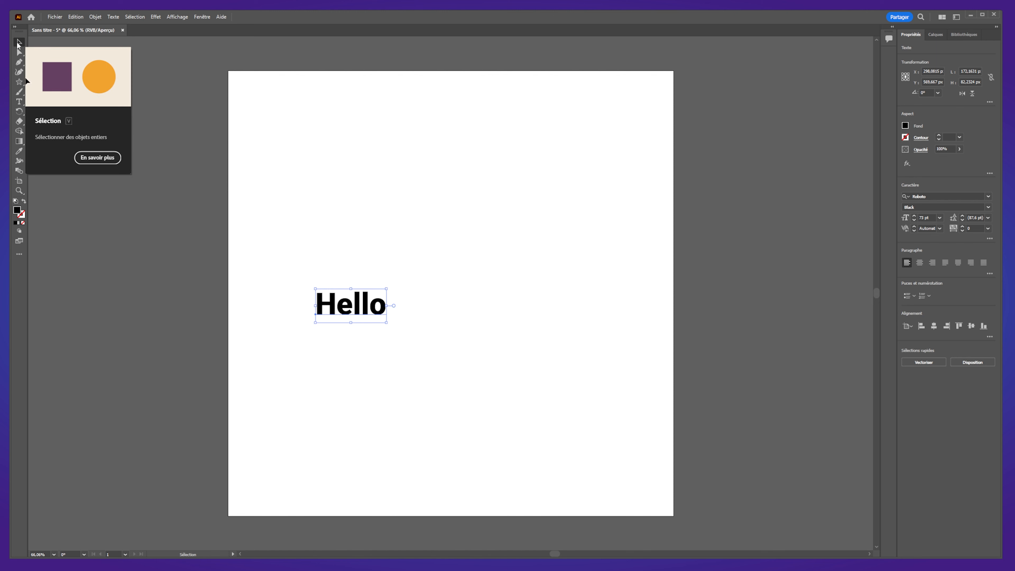
Scale the "Hello" text up proportionally to about 506 px wide and move it near the artboard's center.
drag(362, 315, 601, 219)
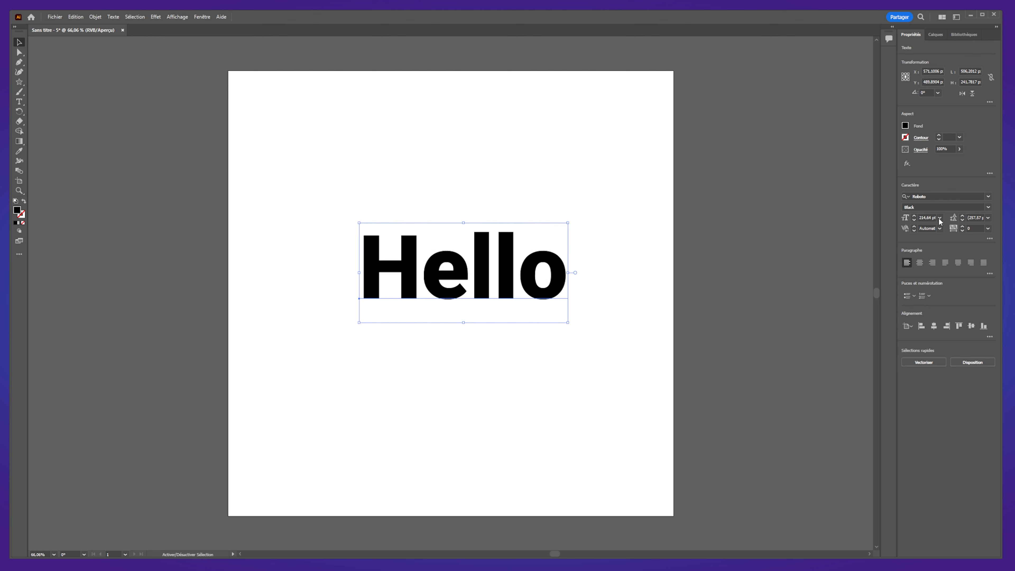
drag(475, 263, 458, 299)
drag(458, 298, 467, 291)
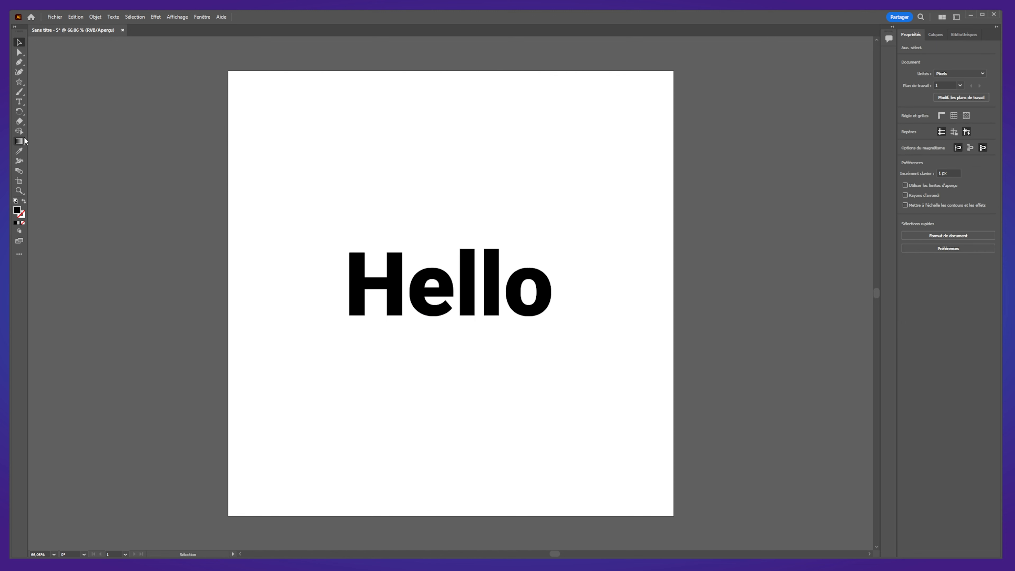
Add the vertical text "HELLO" near the artboard's upper-left corner with the Vertical Type tool.
click(23, 100)
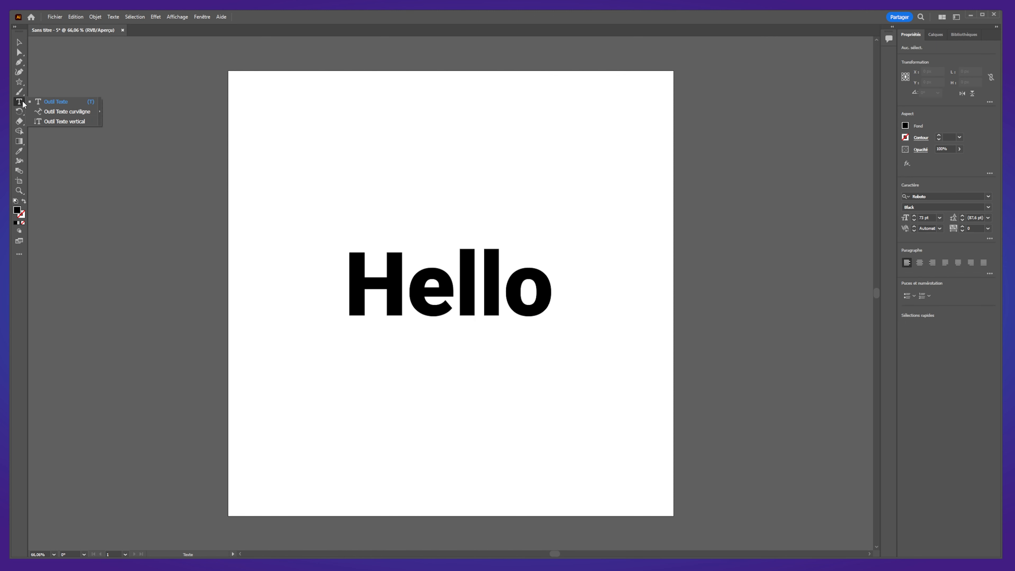
click(65, 121)
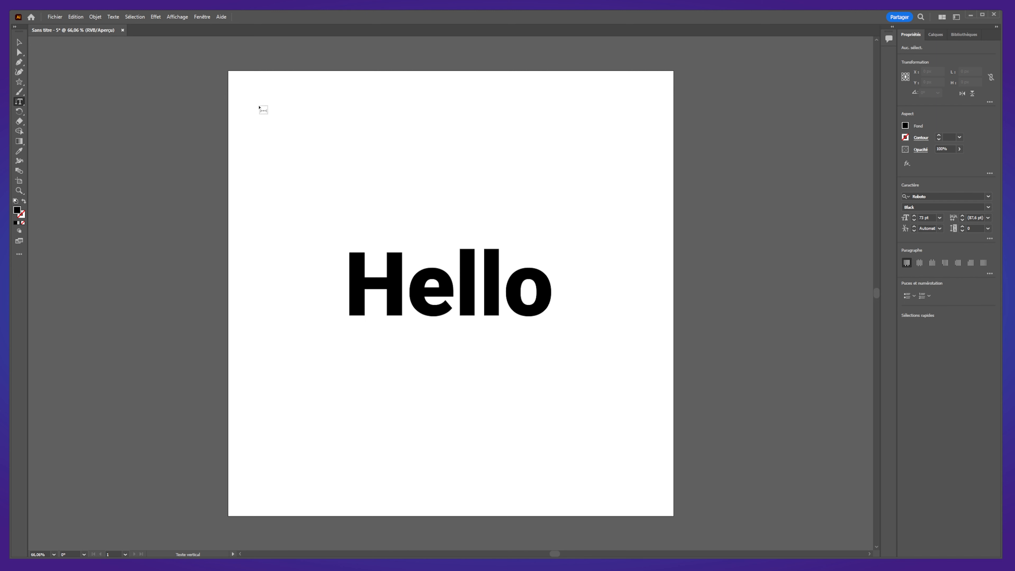
click(260, 107)
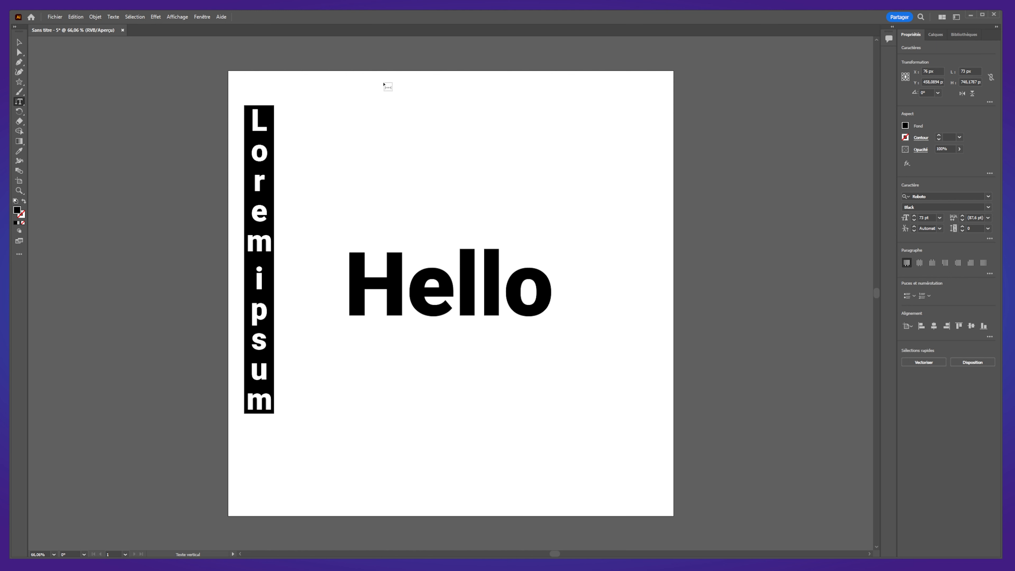
text(Helll)
key(BackSpace)
key(BackSpace)
key(BackSpace)
key(BackSpace)
text(ELLO)
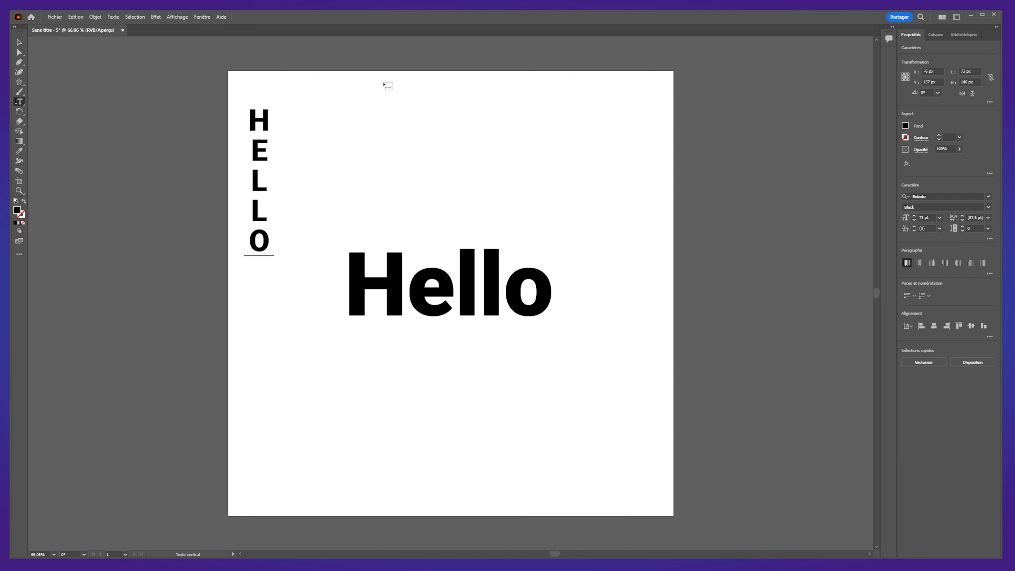
click(19, 42)
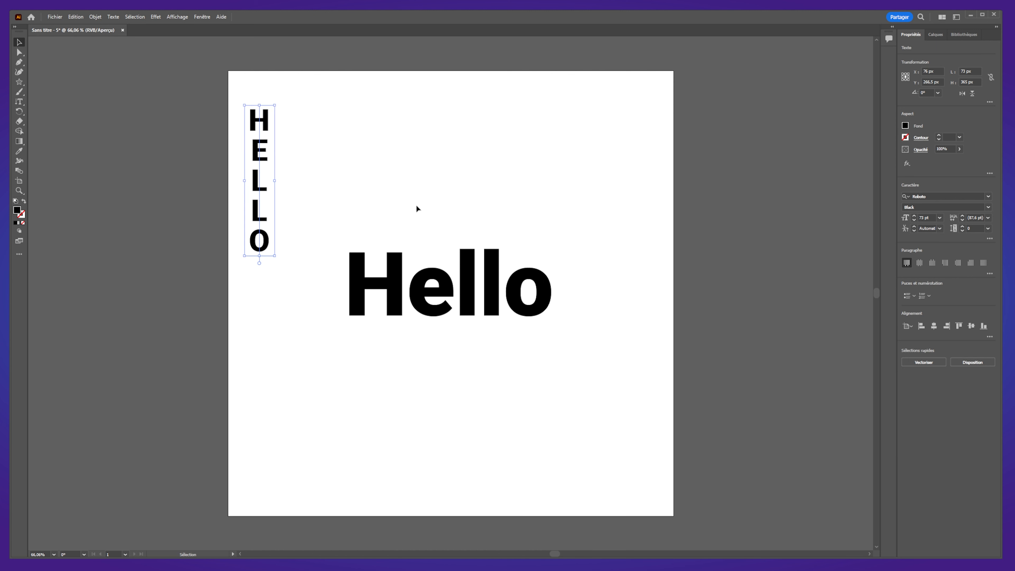
Try stacking the letters "h", "E", "L", "L" on separate lines with the regular Type tool, and delete that text.
click(19, 102)
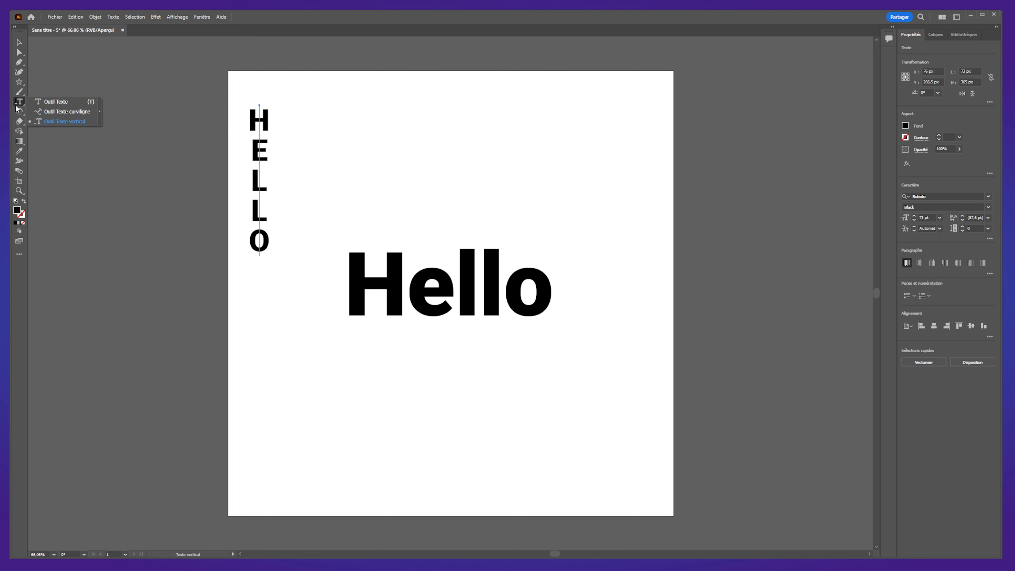
click(44, 103)
click(436, 90)
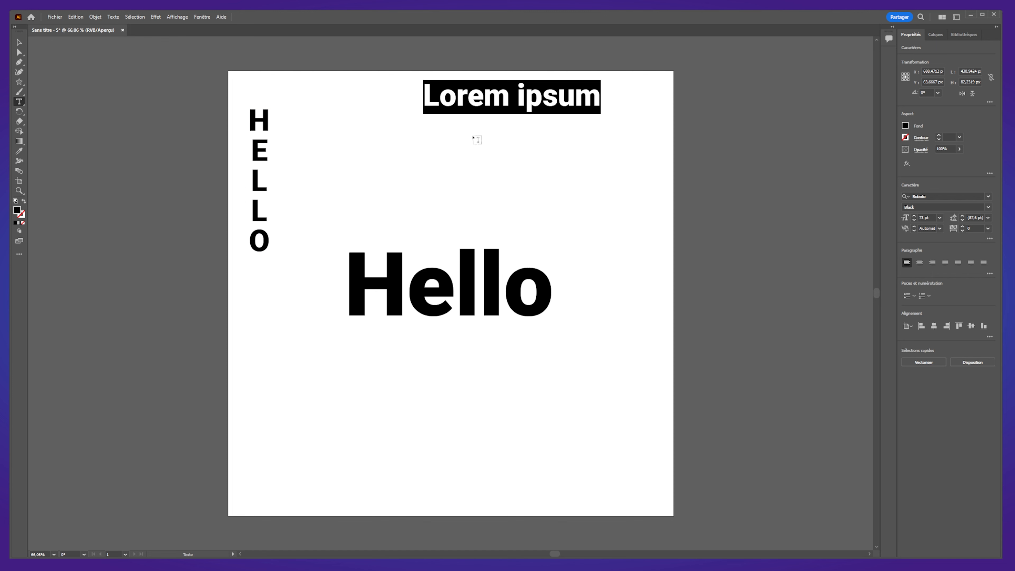
text(h)
key(Return)
text(E)
key(Return)
text(L)
key(Return)
text(L)
click(19, 42)
drag(437, 124, 350, 124)
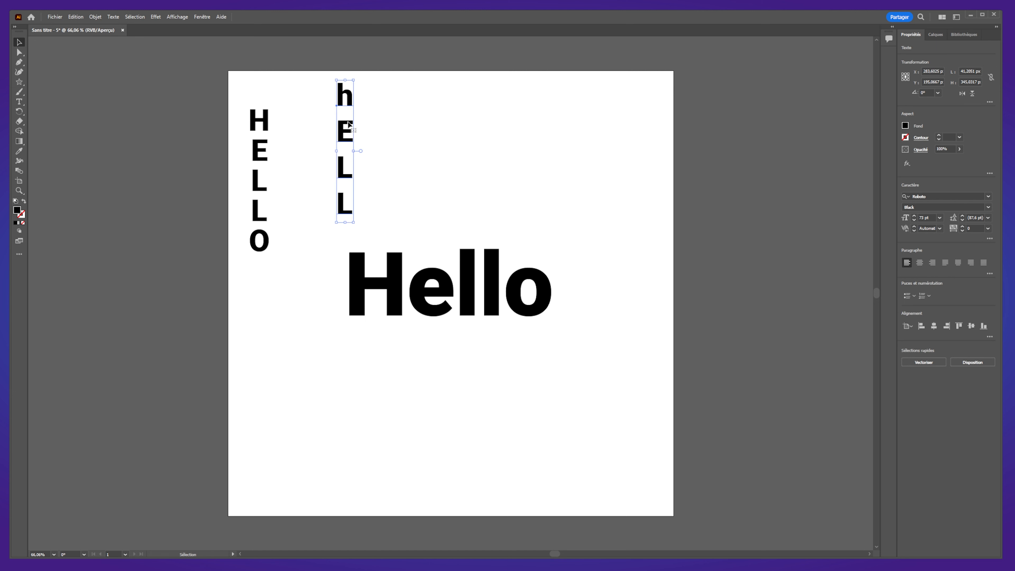
key(Delete)
Move the vertical "HELLO" text slightly upward on the artboard and deselect it.
mouse_move(261, 138)
mouse_down()
mouse_move(290, 131)
mouse_move(261, 124)
mouse_up()
click(200, 120)
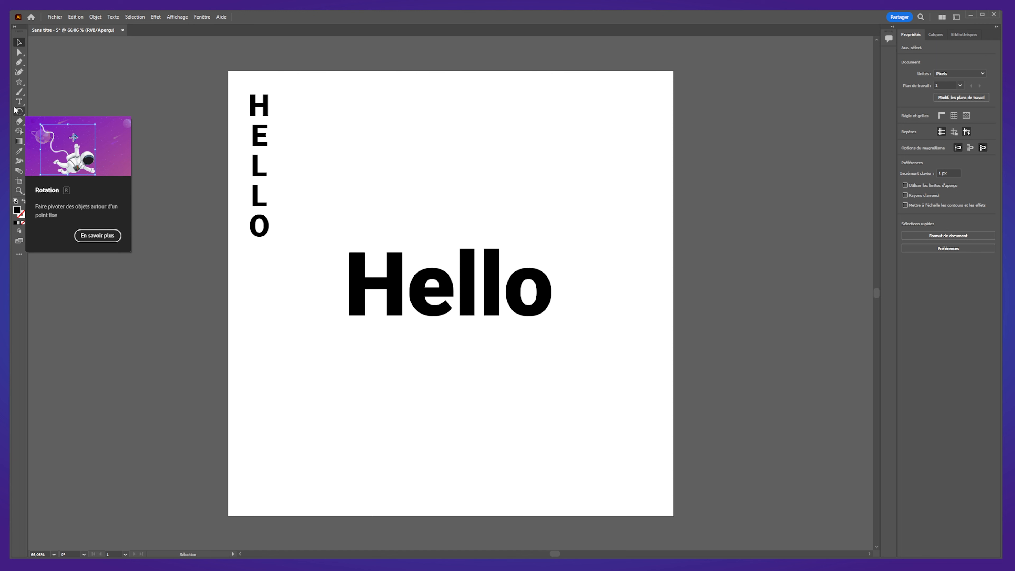
click(18, 102)
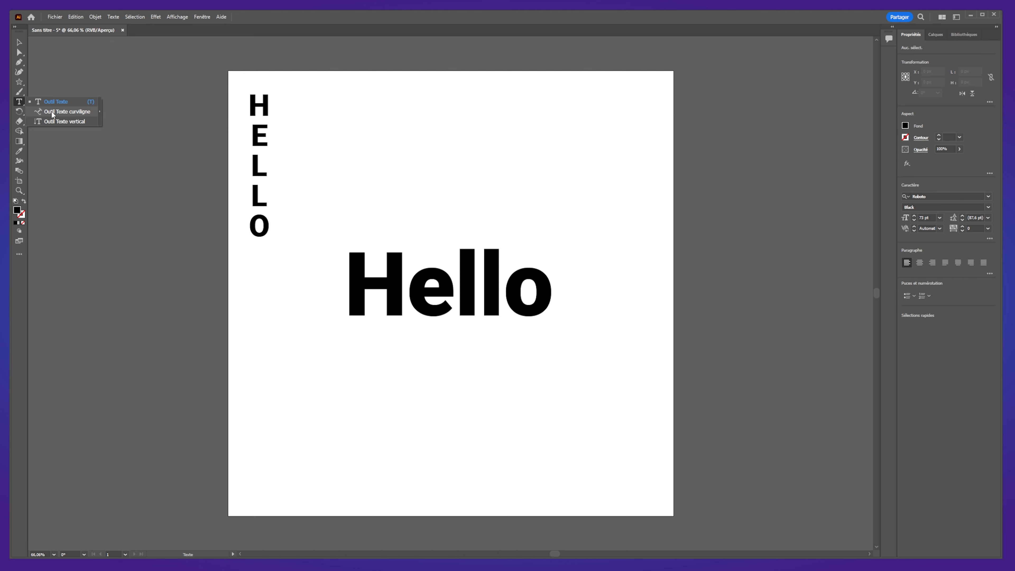
click(16, 290)
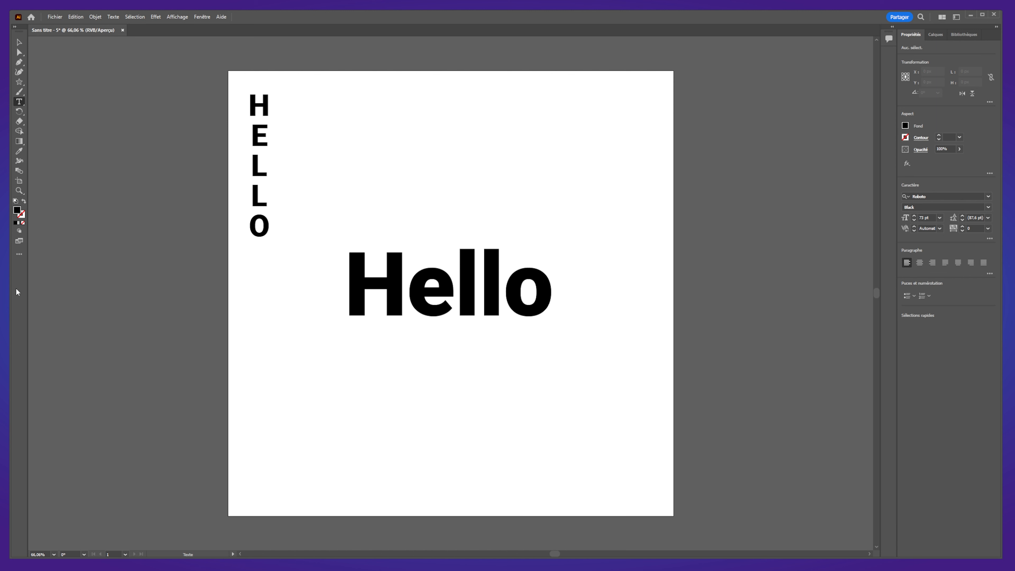
Draw an open wavy path about 952 px wide below the "Hello" text with the Pen tool.
click(19, 61)
click(240, 466)
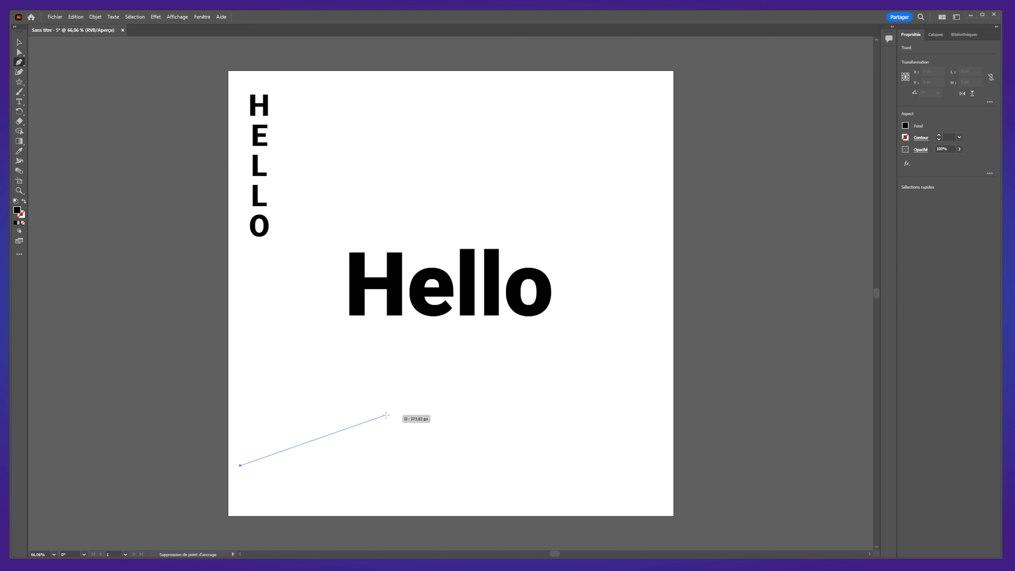
drag(393, 394, 481, 392)
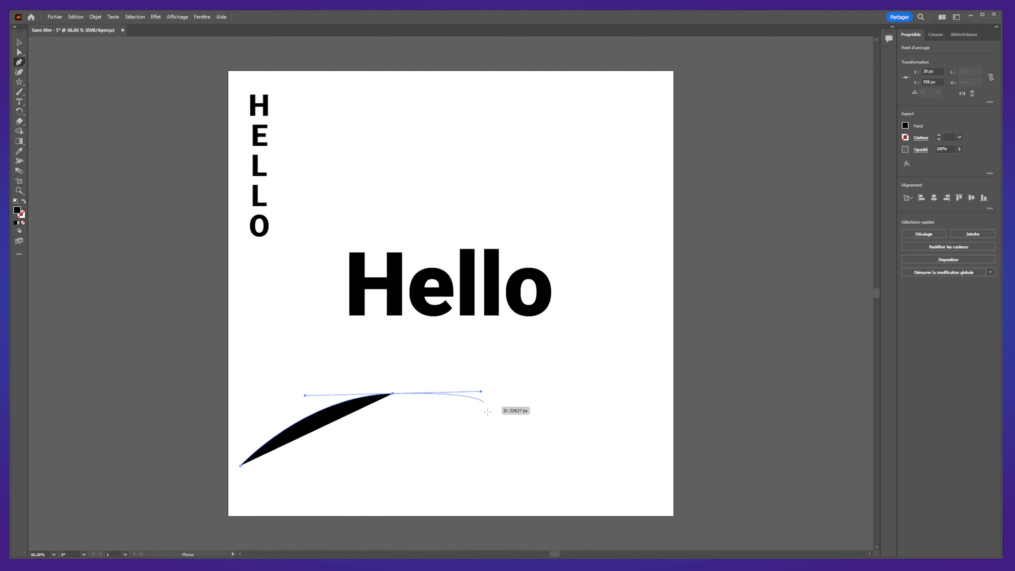
drag(540, 451, 571, 438)
click(633, 394)
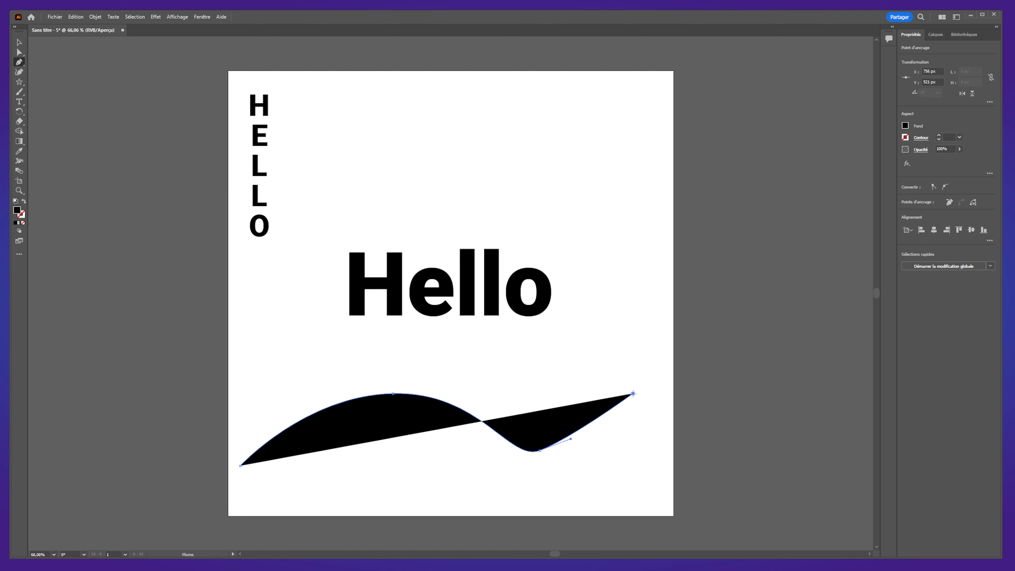
click(13, 41)
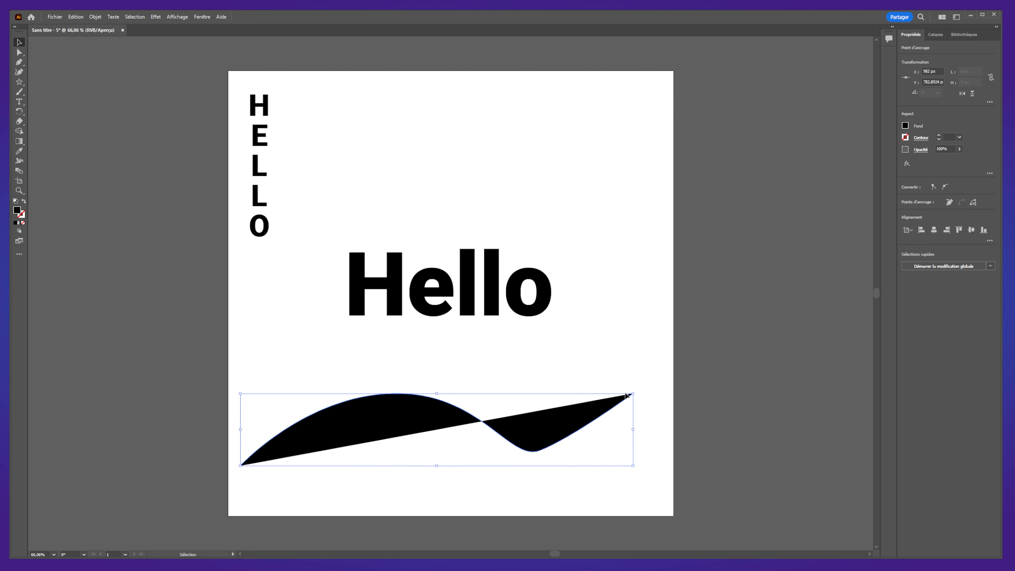
Try drawing a second wavy path above the first one with the Pen tool, and delete it.
click(19, 62)
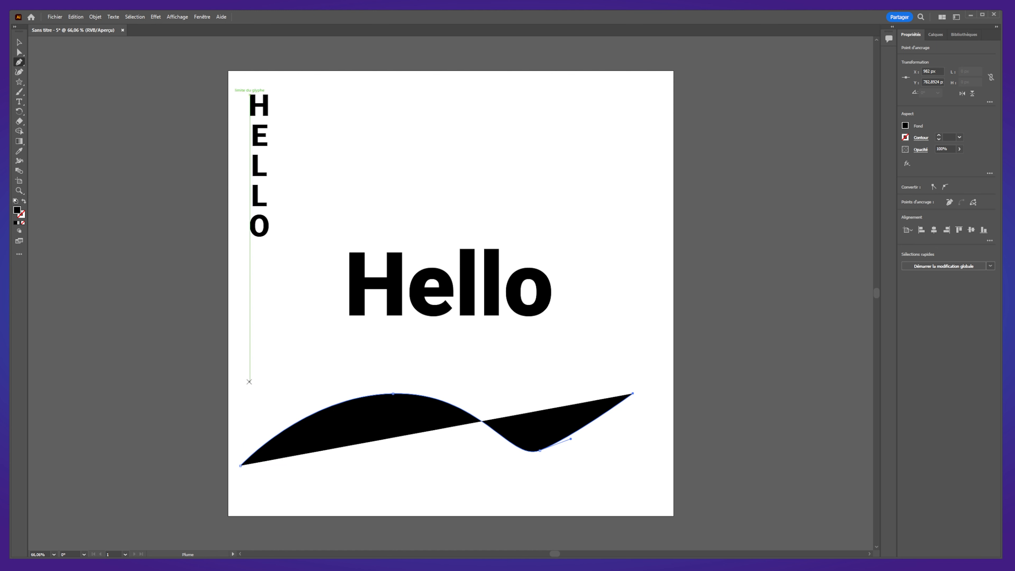
click(274, 380)
drag(427, 343, 504, 353)
drag(592, 357, 619, 317)
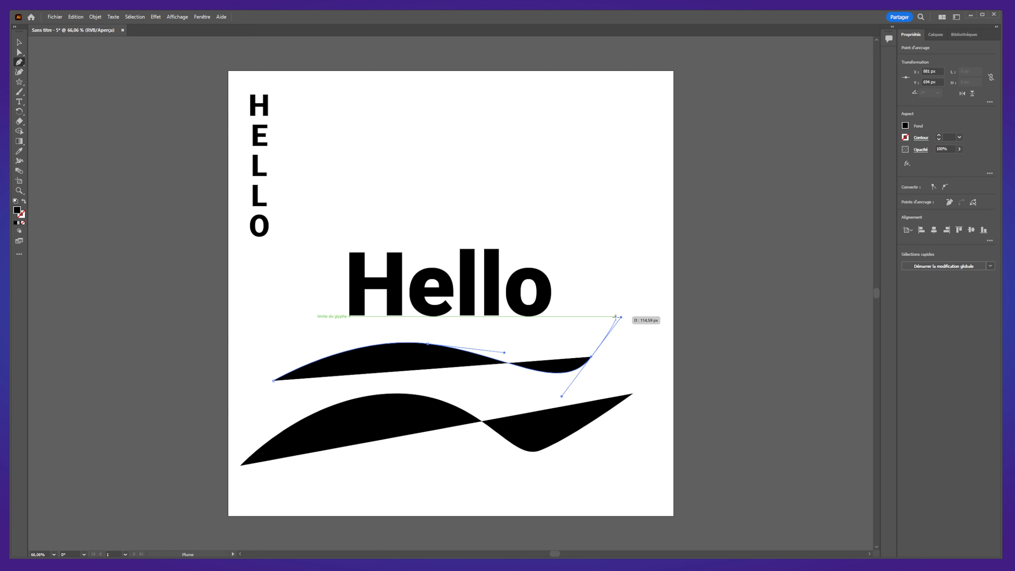
click(19, 43)
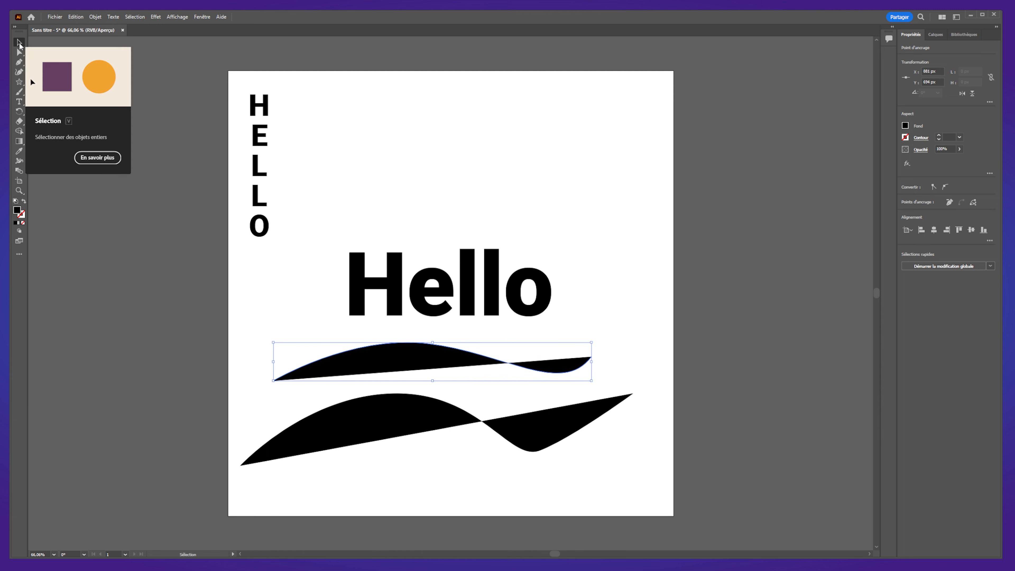
click(16, 67)
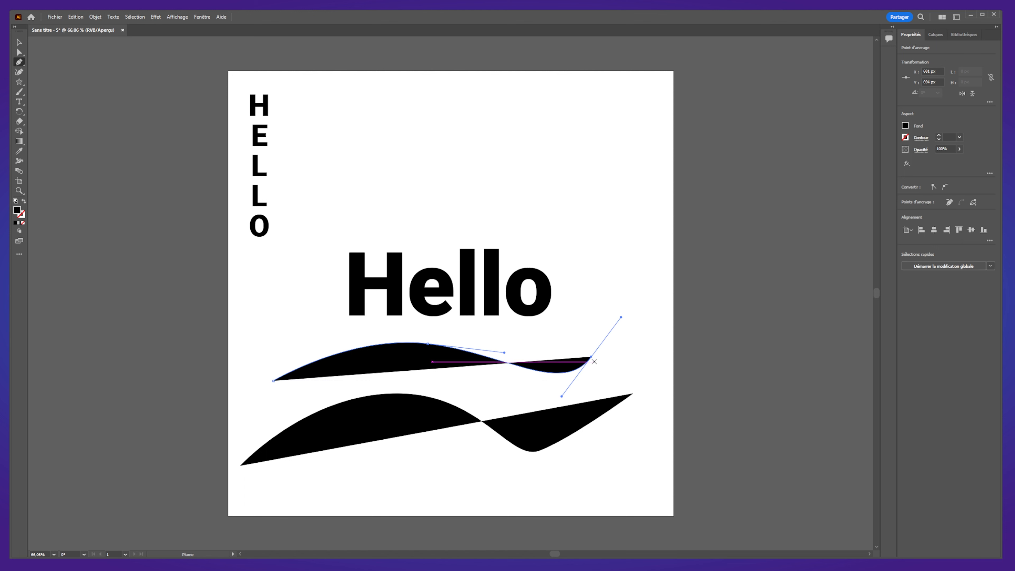
drag(591, 357, 593, 212)
key(Escape)
click(23, 42)
mouse_move(420, 358)
mouse_down()
mouse_move(488, 220)
mouse_move(455, 164)
mouse_up()
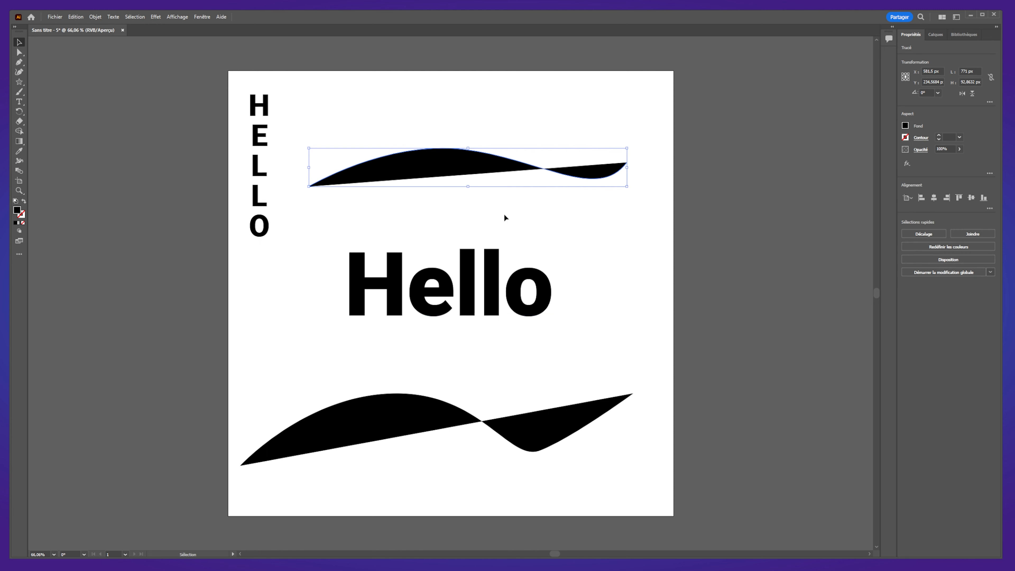
key(Delete)
Shift the wavy path slightly down and to the right, and give it a 3 pt stroke with no fill.
mouse_move(389, 415)
mouse_down()
mouse_move(391, 402)
mouse_move(398, 426)
mouse_up()
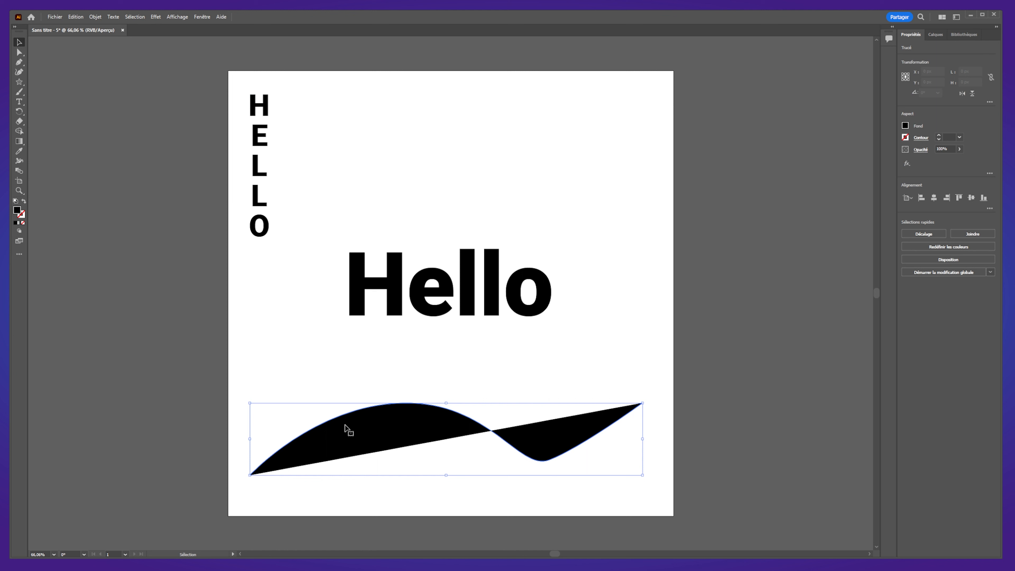
click(940, 135)
click(940, 136)
click(940, 135)
click(905, 126)
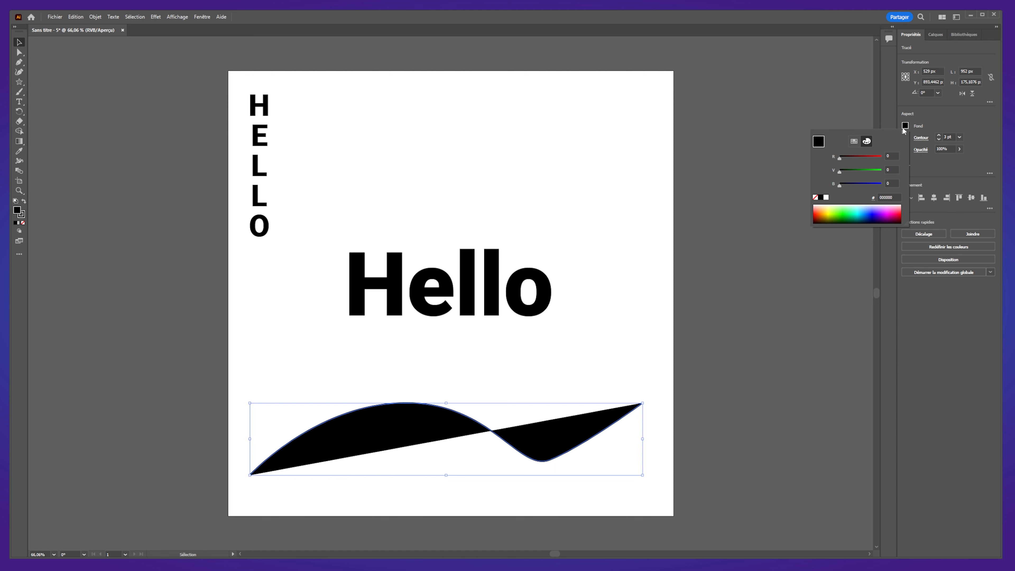
click(816, 198)
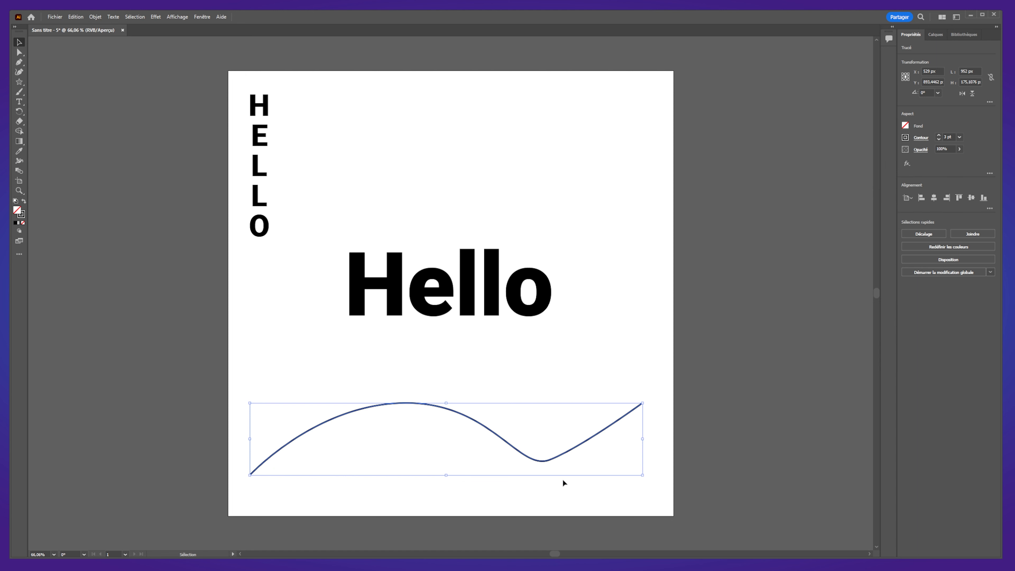
Place the text "VAGUE _ VAGUE _ VAGUE" along the wavy path with the Type on a Path tool.
click(19, 101)
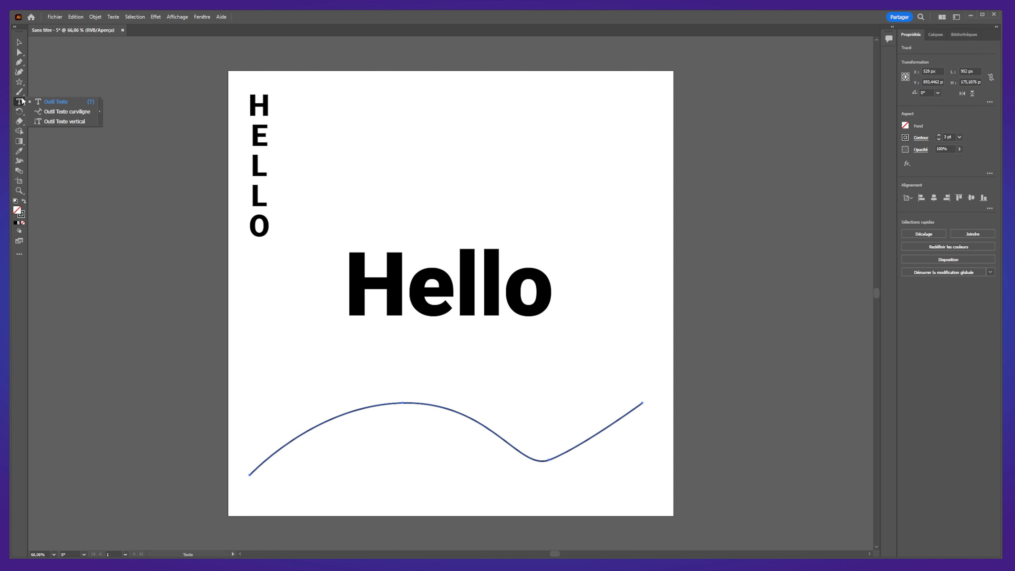
click(79, 113)
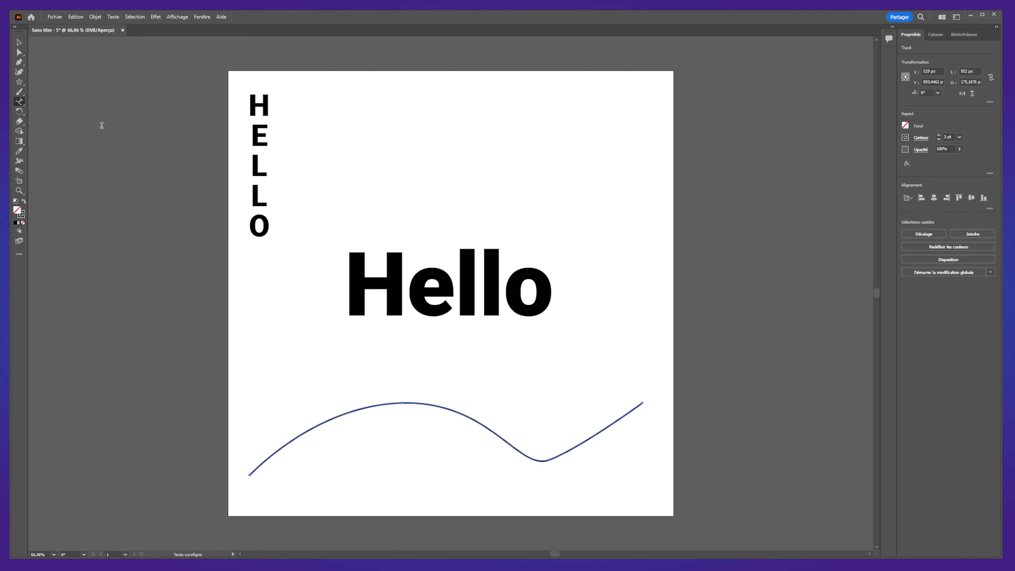
click(272, 455)
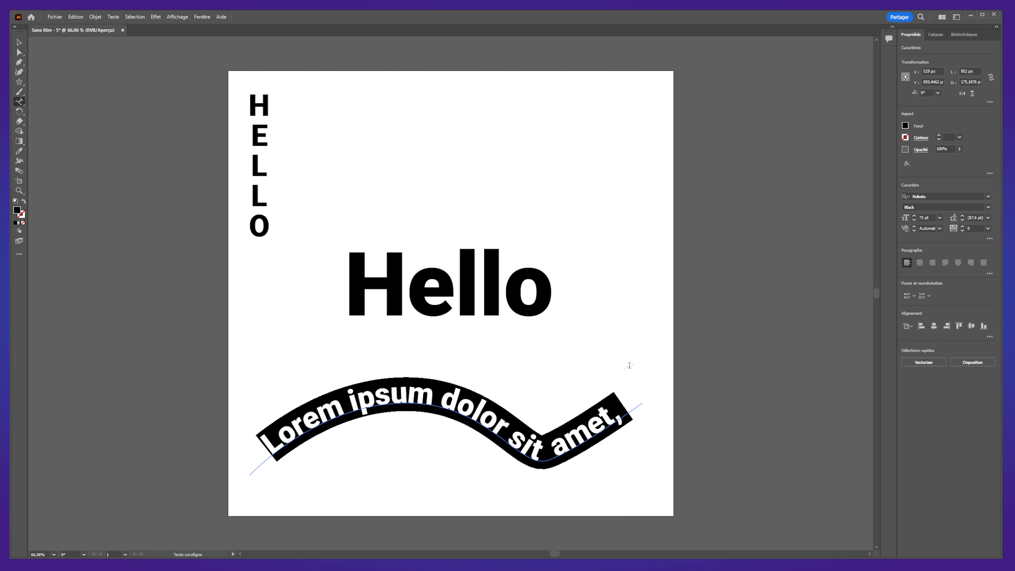
text(v)
key(BackSpace)
text(VAGUE _ VAG)
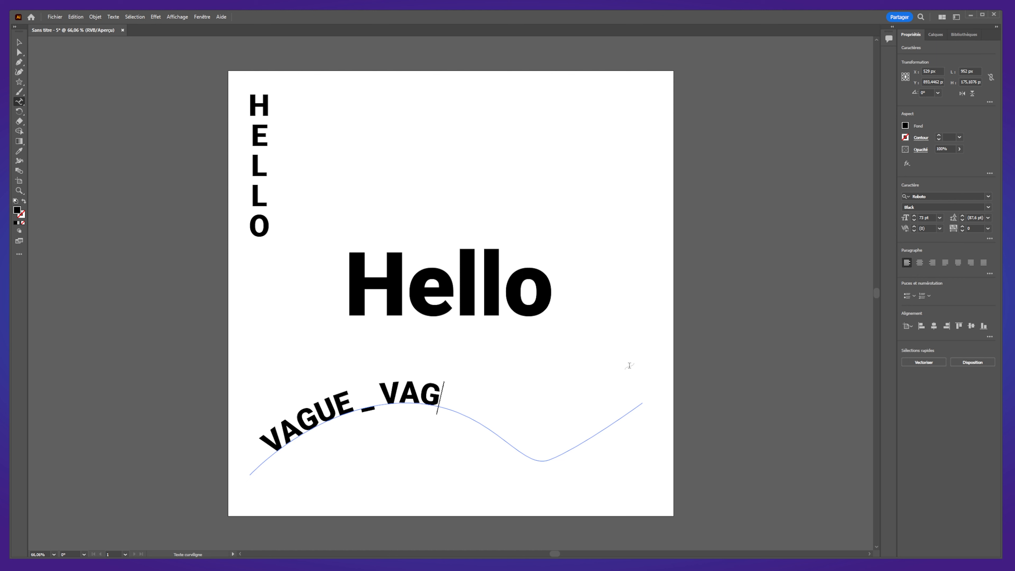
text(UE _ VAGUE _)
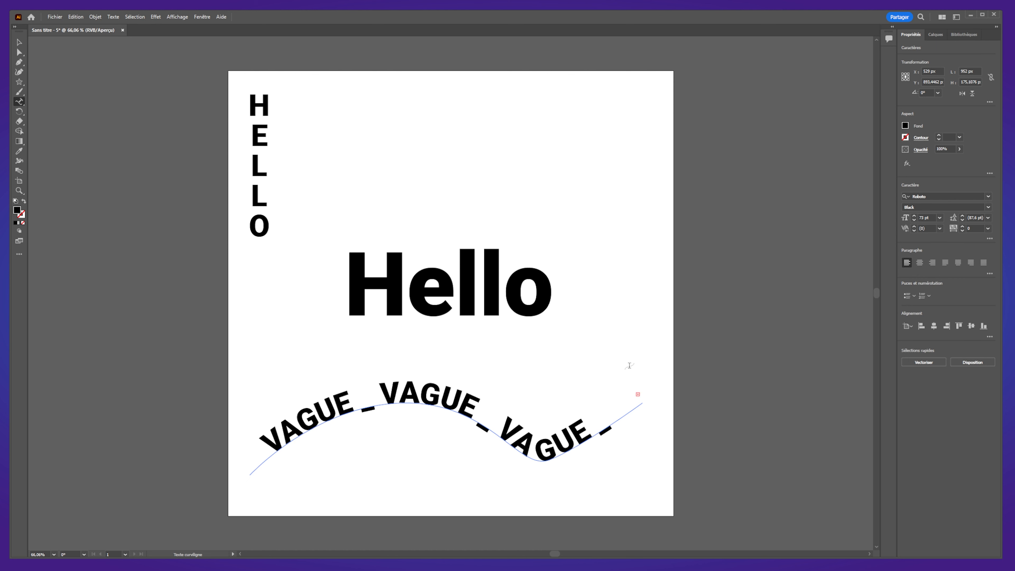
key(BackSpace)
key(BackSpace)
key(BackSpace)
key(Escape)
click(149, 256)
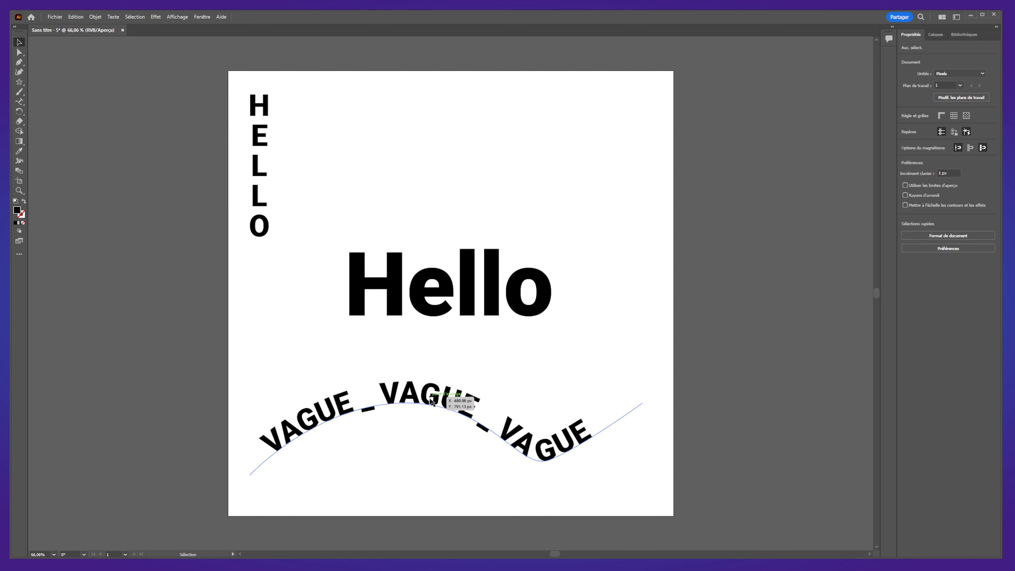
Reshape the wave under the "VAGUE" text by moving its crest anchor point slightly up and to the left with Direct Selection.
click(476, 406)
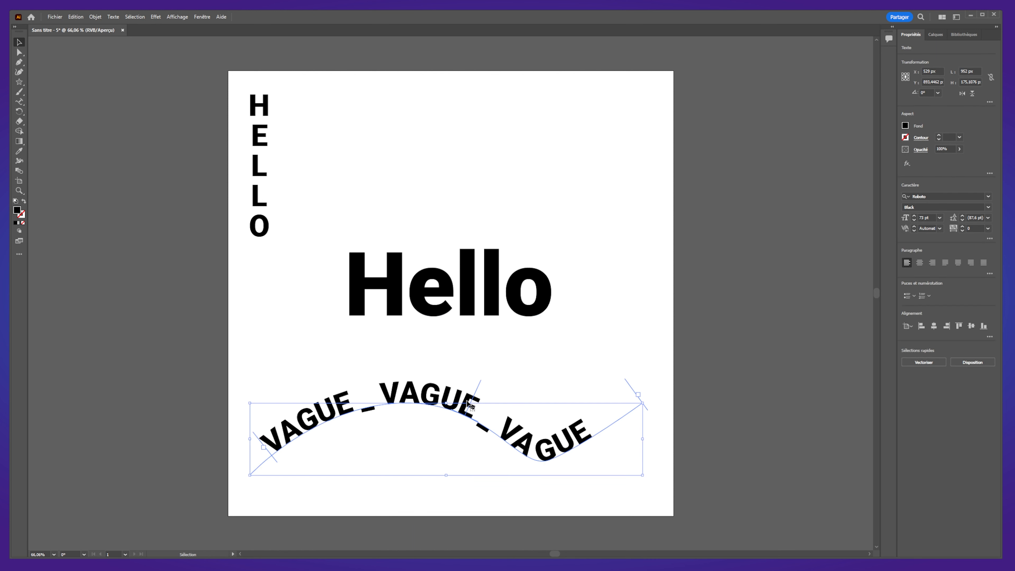
click(18, 52)
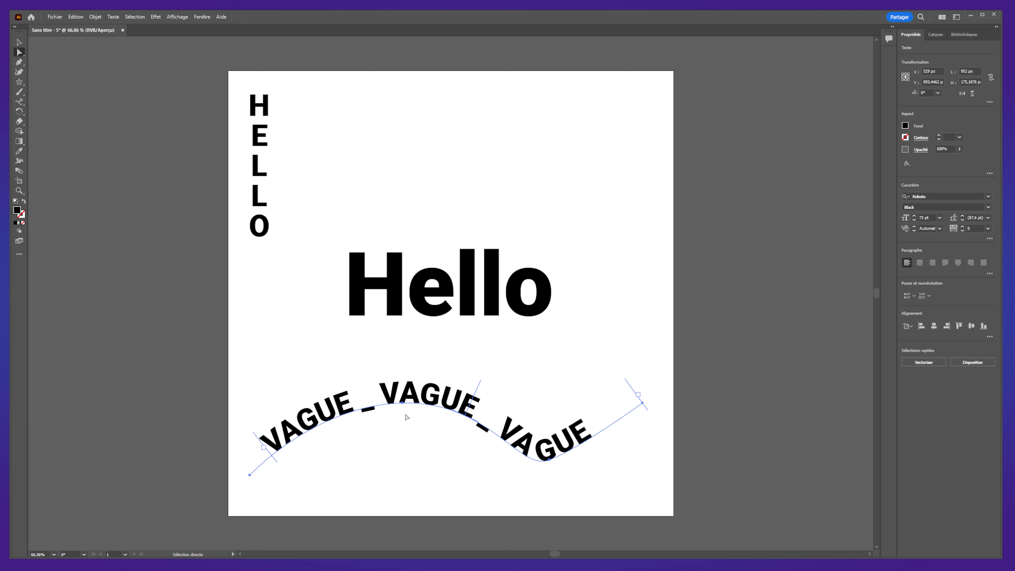
drag(402, 405, 383, 401)
click(595, 436)
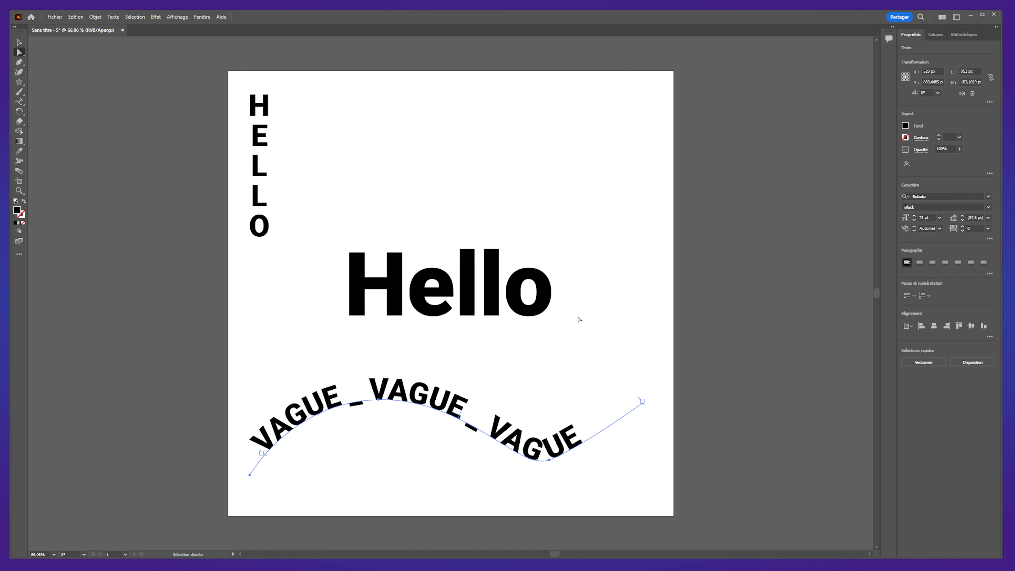
click(19, 42)
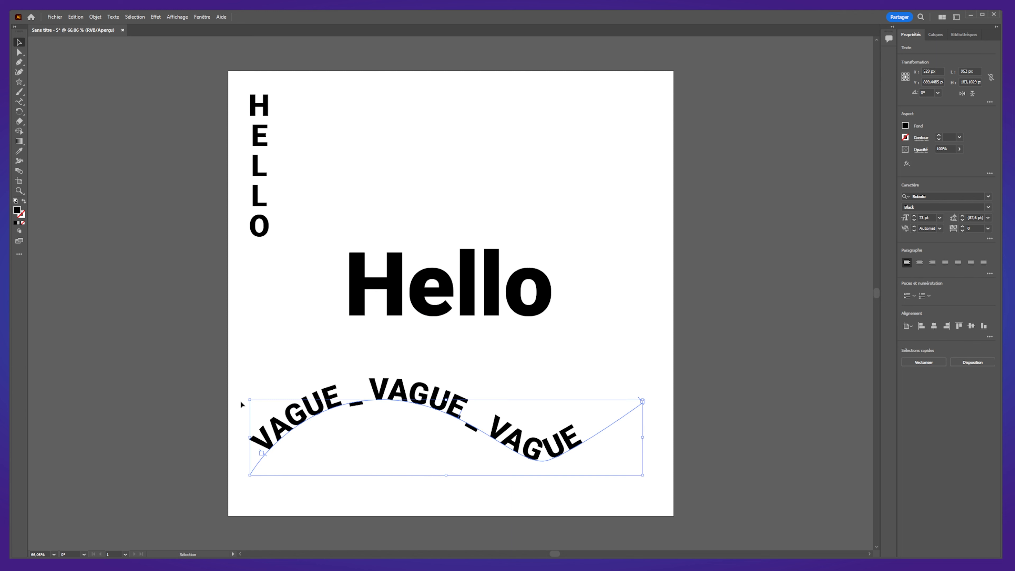
Delete the wavy "VAGUE" text and the vertical "HELLO" text, keeping the large "Hello".
drag(391, 394, 384, 362)
key(Delete)
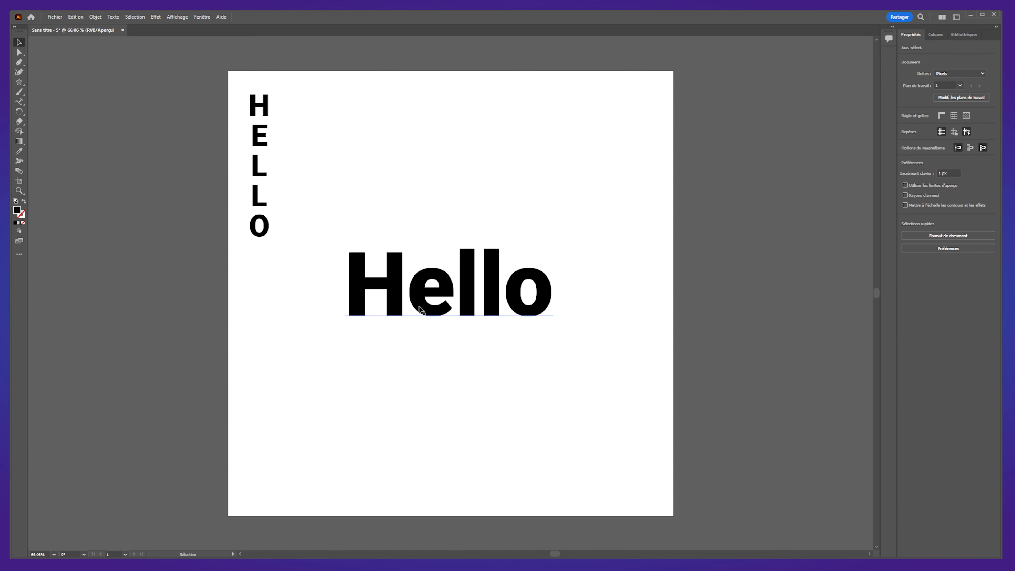
click(254, 188)
key(Delete)
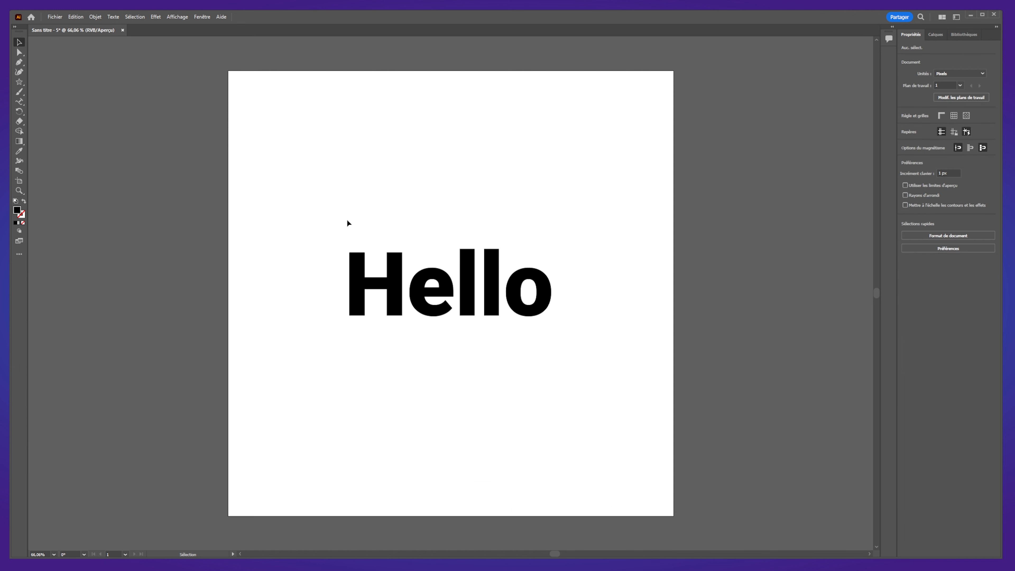
Replace the lowercase "ello" of the large "Hello" text with "ELLO".
click(450, 299)
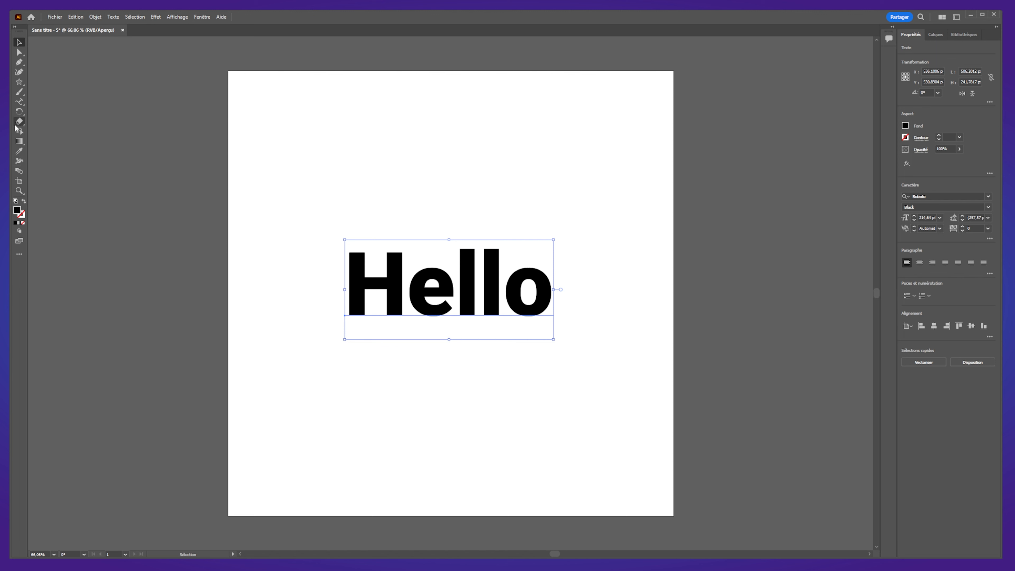
click(20, 112)
click(19, 102)
click(57, 102)
click(428, 289)
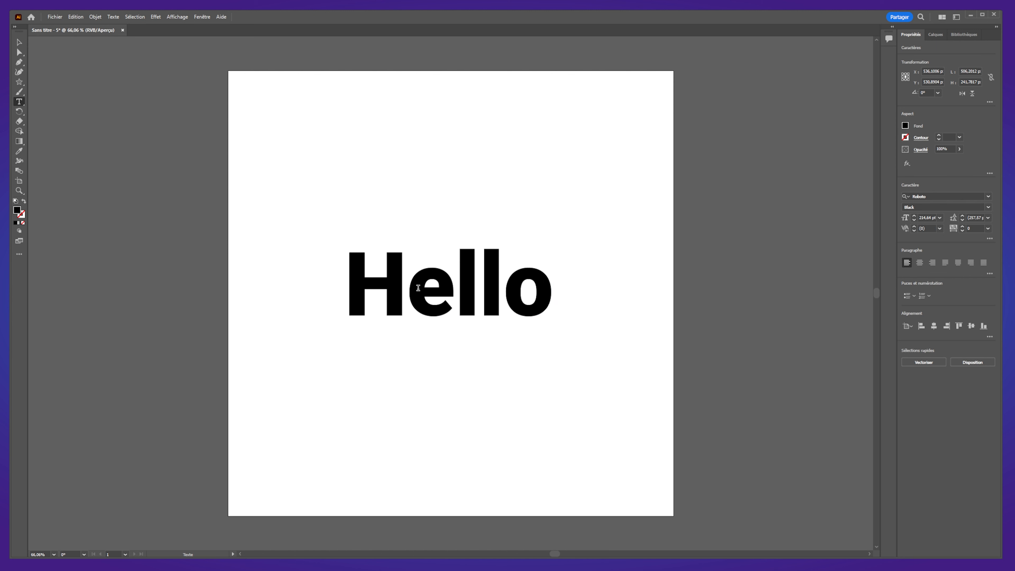
drag(407, 285, 606, 292)
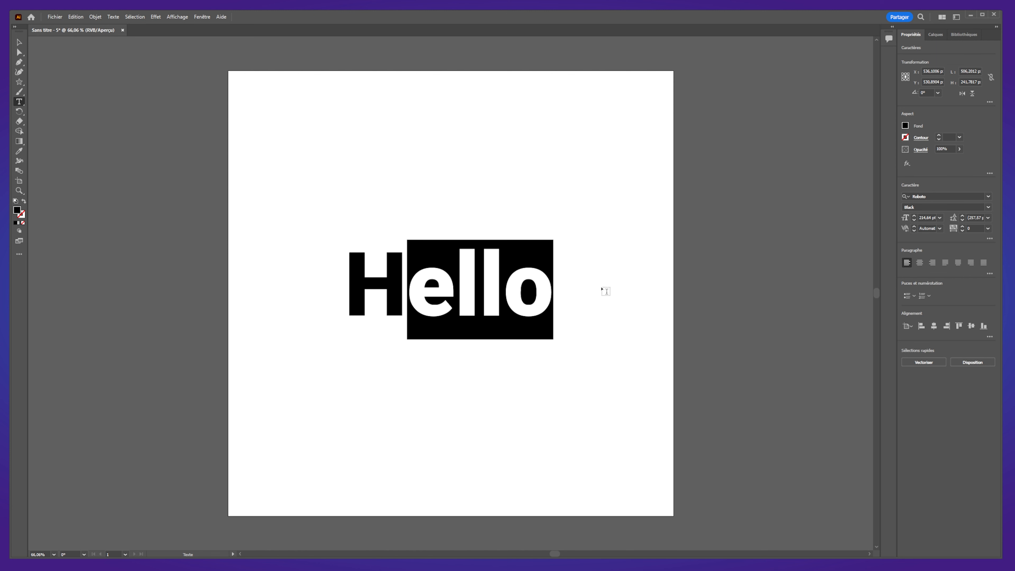
text(ELLO)
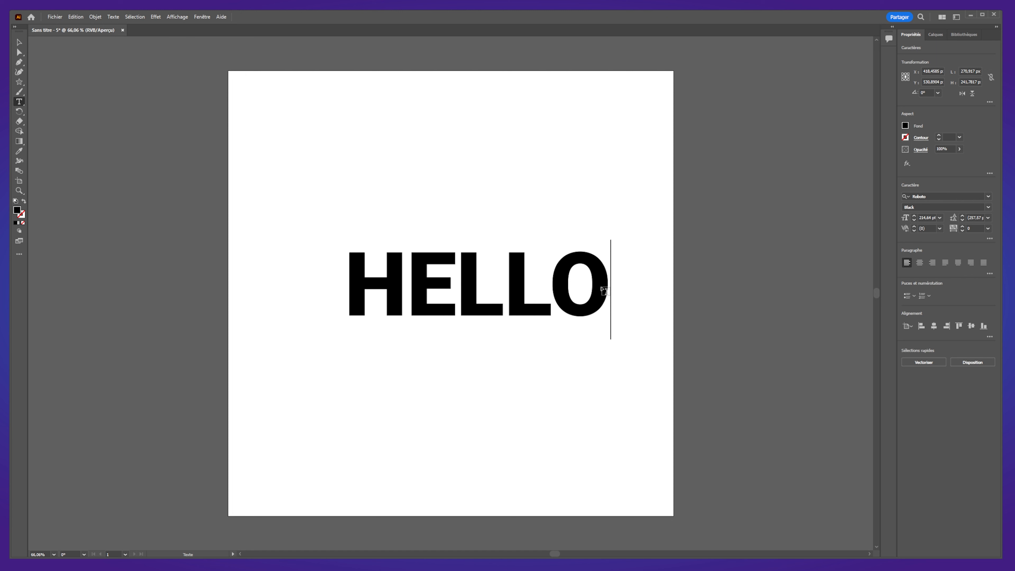
Insert a wide gap of spaces between "HE" and "LLO", and move the text to the middle of the artboard.
click(460, 273)
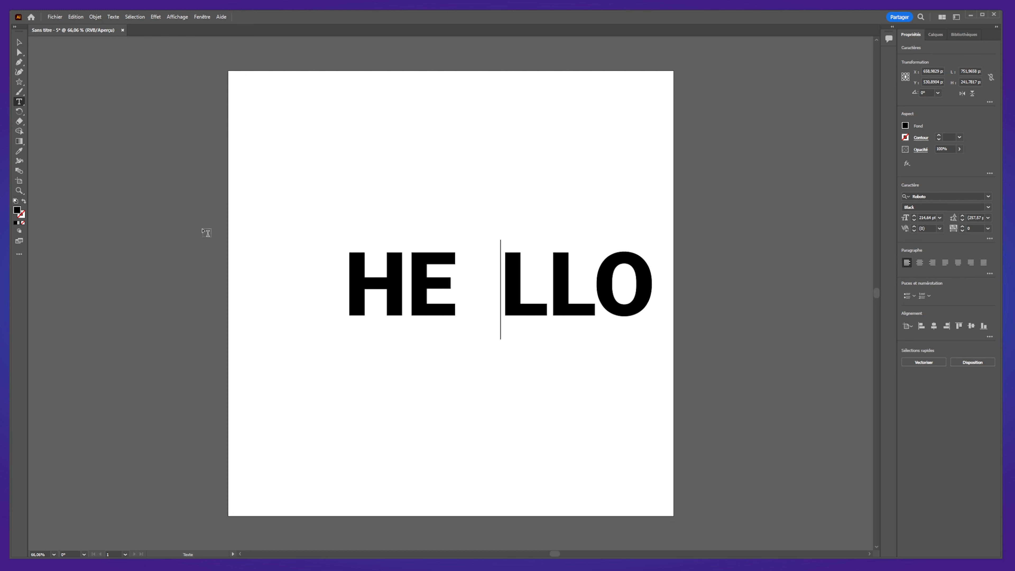
click(19, 42)
drag(408, 308, 370, 313)
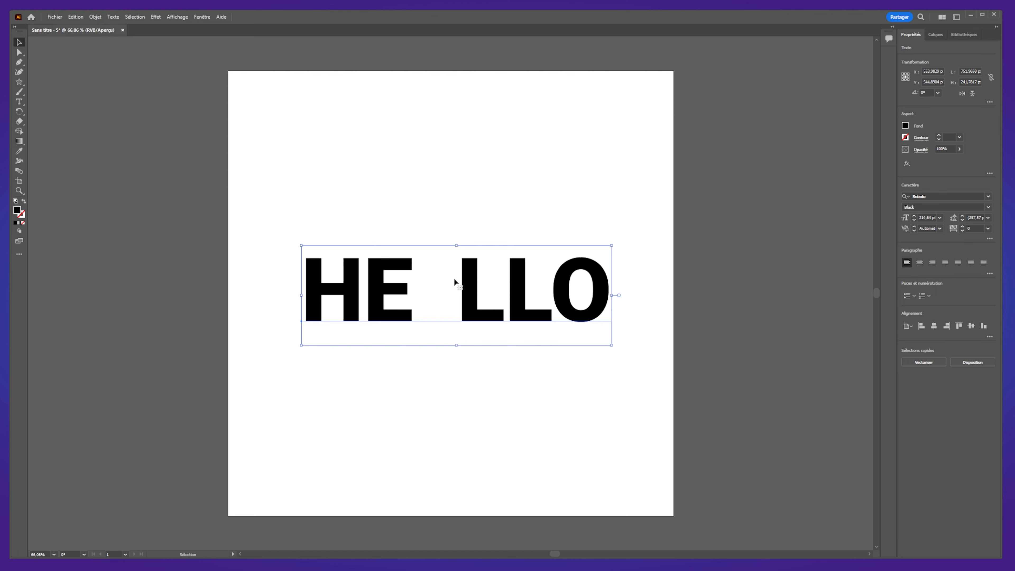
Try enlarging the "HE LLO" text from its upper-right corner, and undo the scaling.
drag(613, 245, 868, 208)
key(ctrl+z)
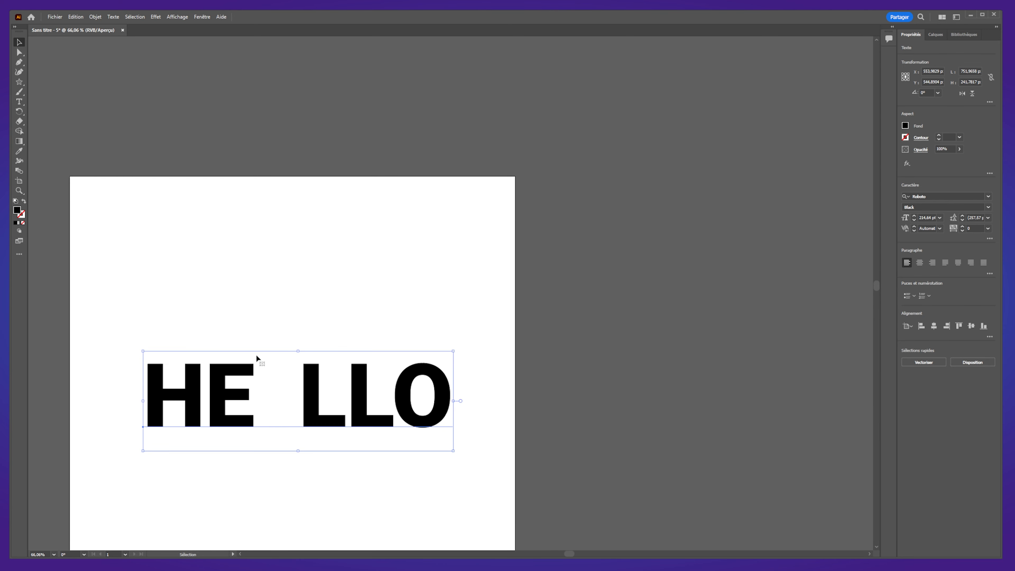
Convert the "HE LLO" text to vector outlines.
scroll(260, 363, down, 9)
scroll(289, 387, up, 4)
drag(251, 411, 385, 404)
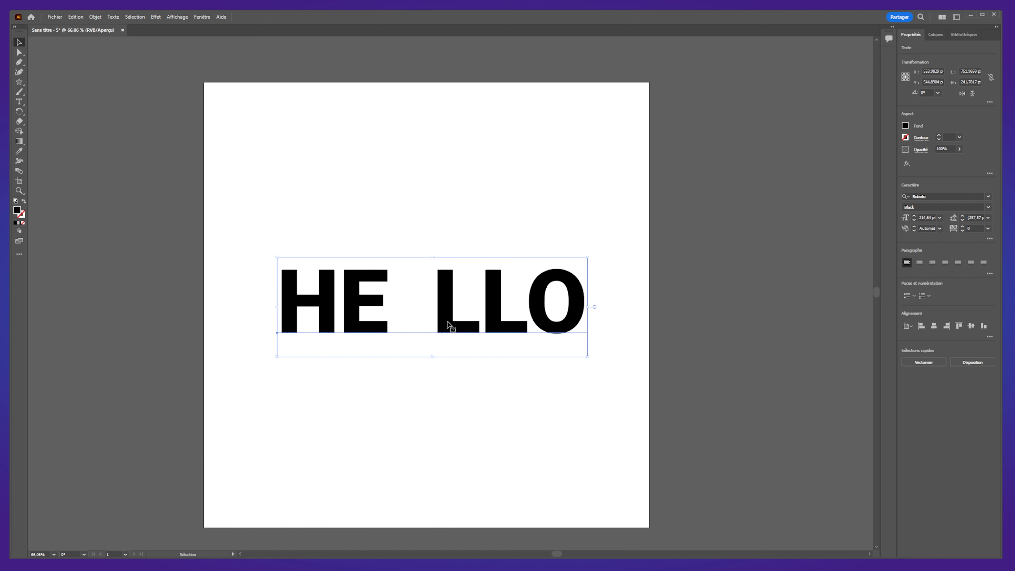
right_click(455, 315)
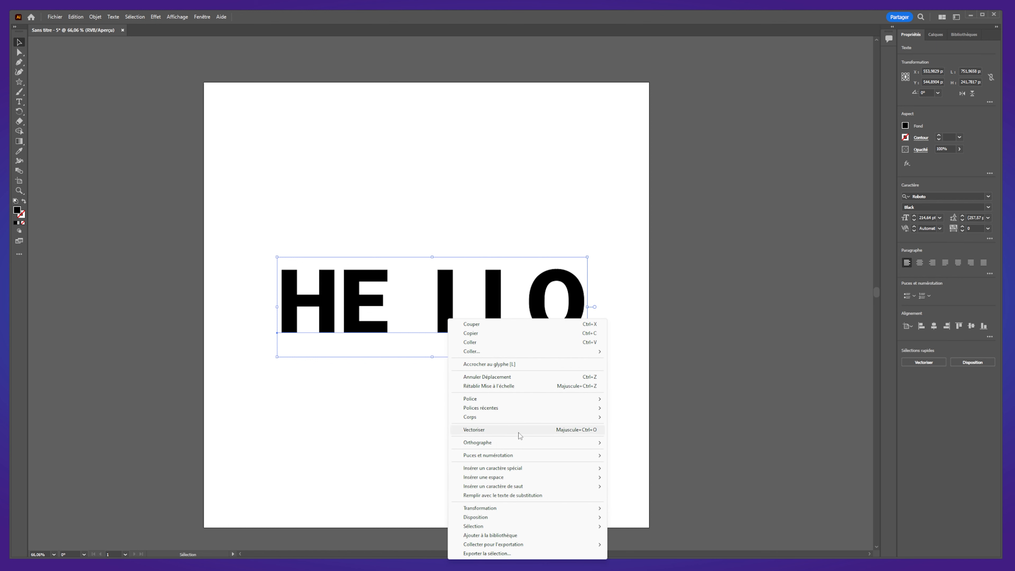
click(530, 434)
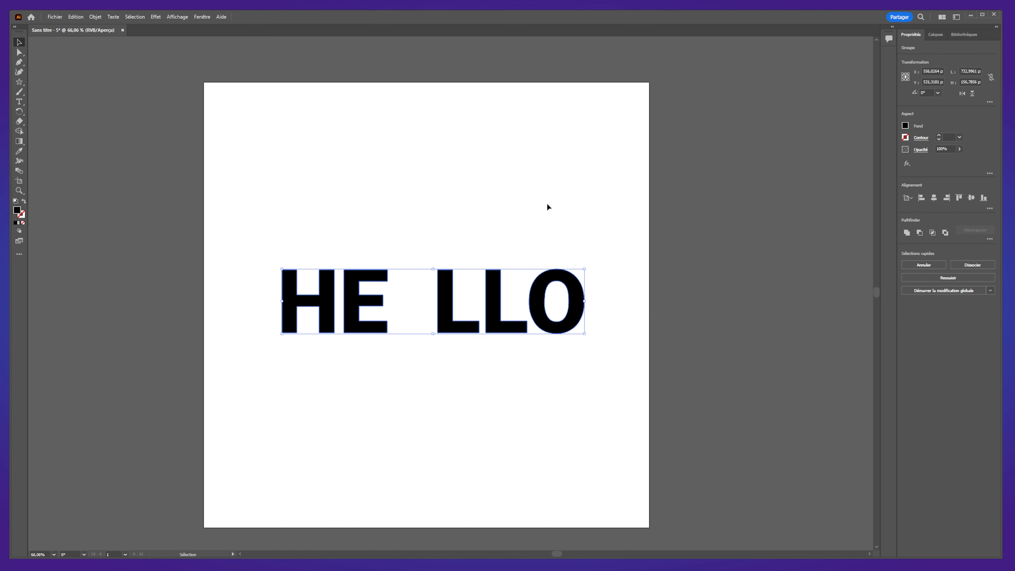
Stretch the middle arm of the E almost to the first L by moving its end anchor points with Direct Selection.
click(18, 102)
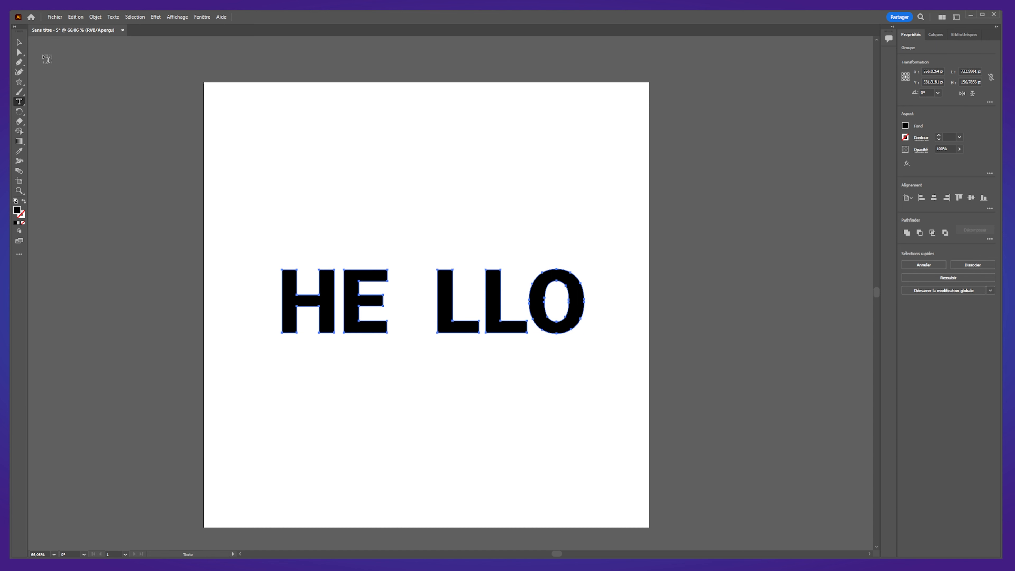
click(18, 42)
click(20, 52)
click(398, 300)
click(384, 300)
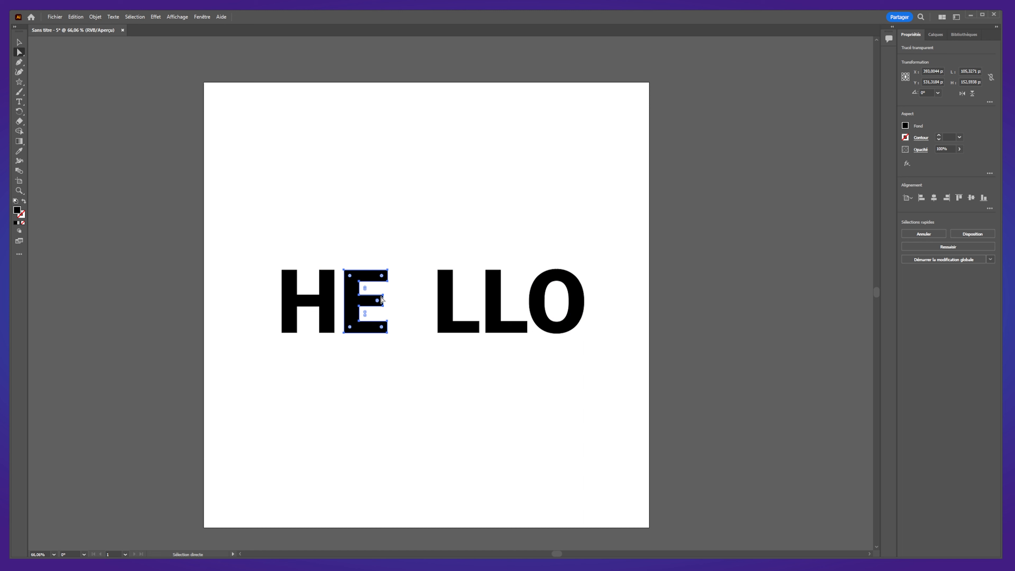
click(383, 295)
drag(385, 299, 428, 310)
Stretch the bottom arm of the E to the same length as its middle arm.
click(395, 363)
click(390, 326)
click(386, 333)
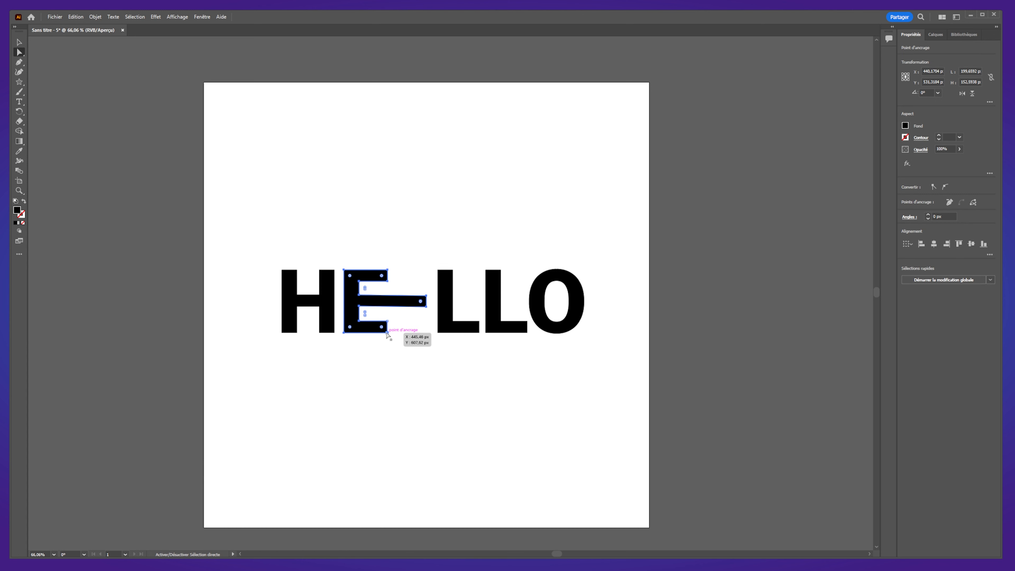
mouse_move(387, 335)
mouse_down()
mouse_move(410, 333)
mouse_move(363, 331)
mouse_move(386, 331)
mouse_up()
key(ctrl+z)
click(390, 362)
click(382, 332)
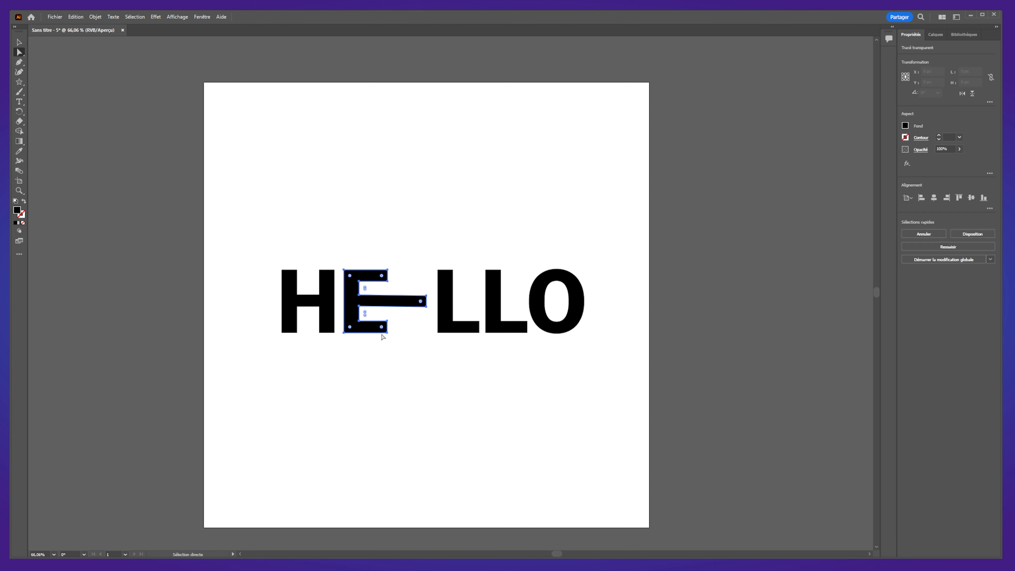
click(388, 323)
drag(390, 325, 427, 328)
Stretch the top arm of the E to line up with the two arms below it.
click(385, 252)
click(388, 270)
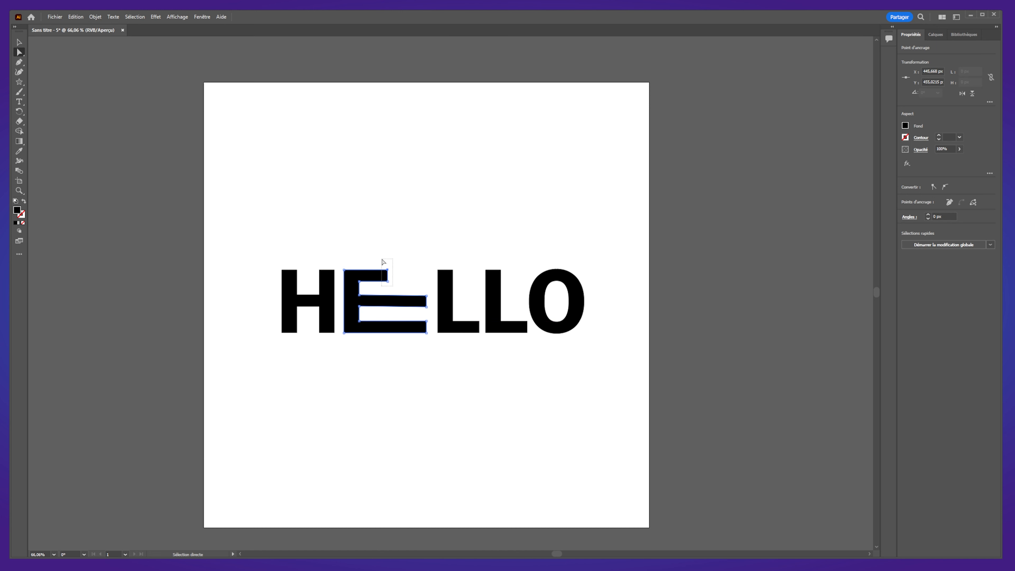
click(387, 270)
drag(388, 270, 427, 275)
click(421, 222)
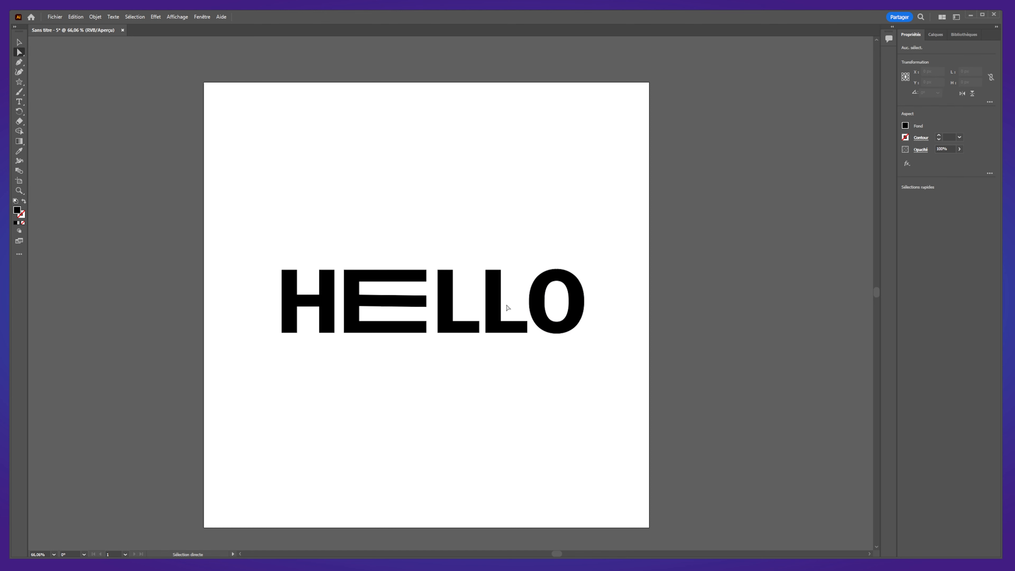
Pull the top-right corner anchor point of each L upward to form a tall pointed spike.
click(454, 282)
drag(453, 270, 453, 216)
click(489, 272)
drag(487, 271, 487, 226)
key(ctrl+z)
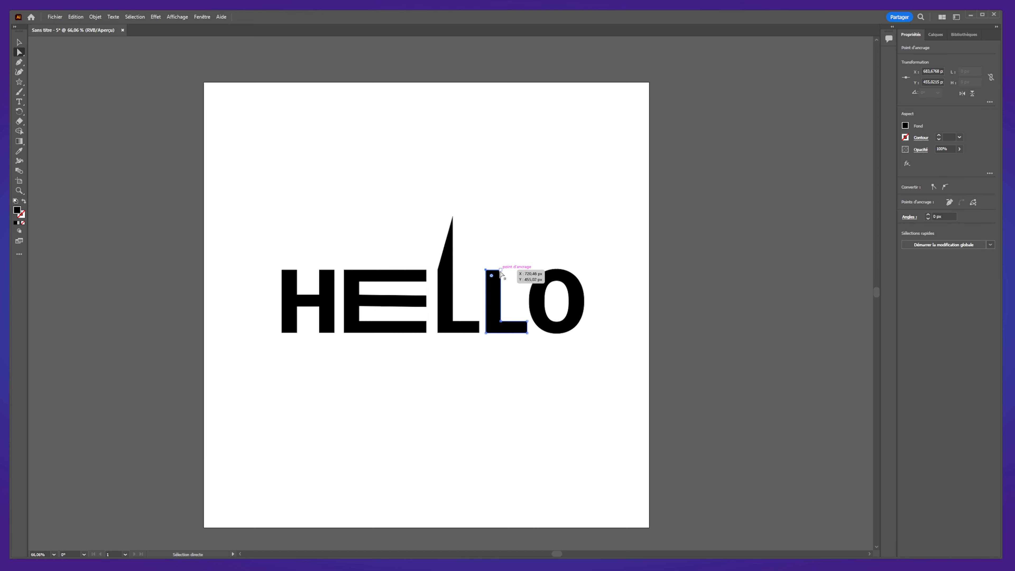
drag(502, 272, 507, 216)
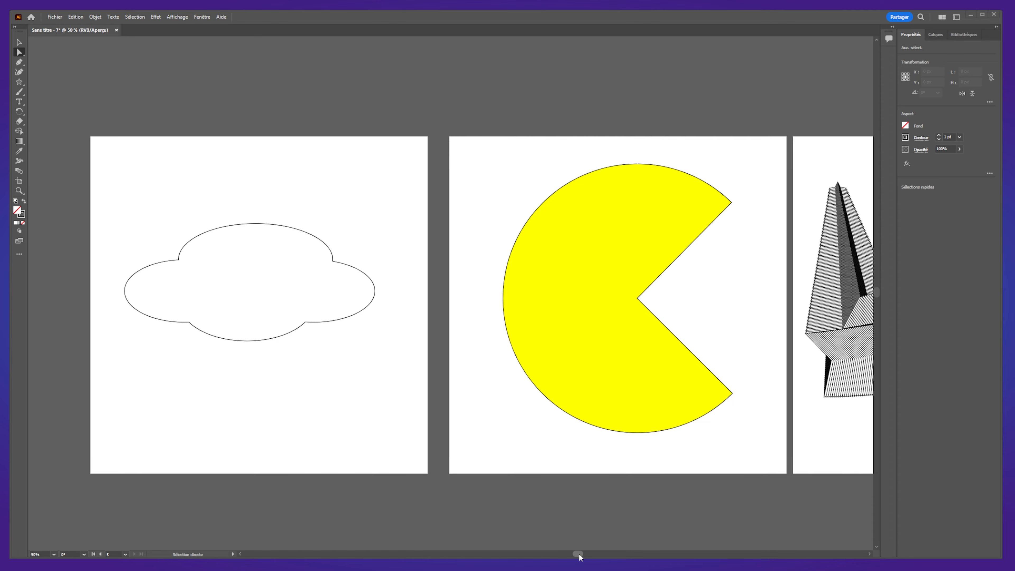
mouse_move(580, 557)
mouse_down()
mouse_move(701, 534)
mouse_move(577, 527)
mouse_up()
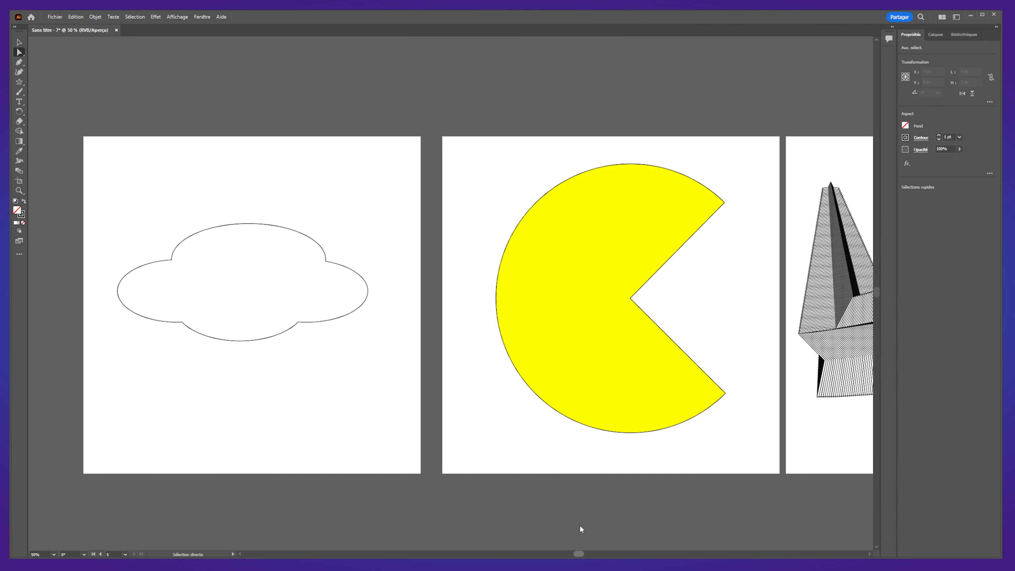
drag(580, 526, 708, 511)
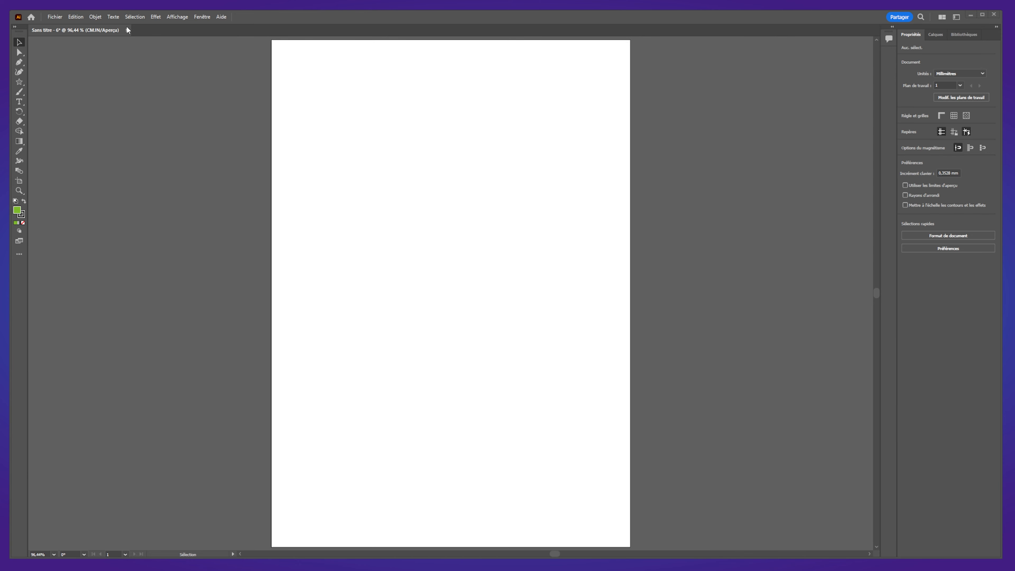
Close the blank print document without saving, and create a new 1080 x 1080 px Web document.
click(127, 29)
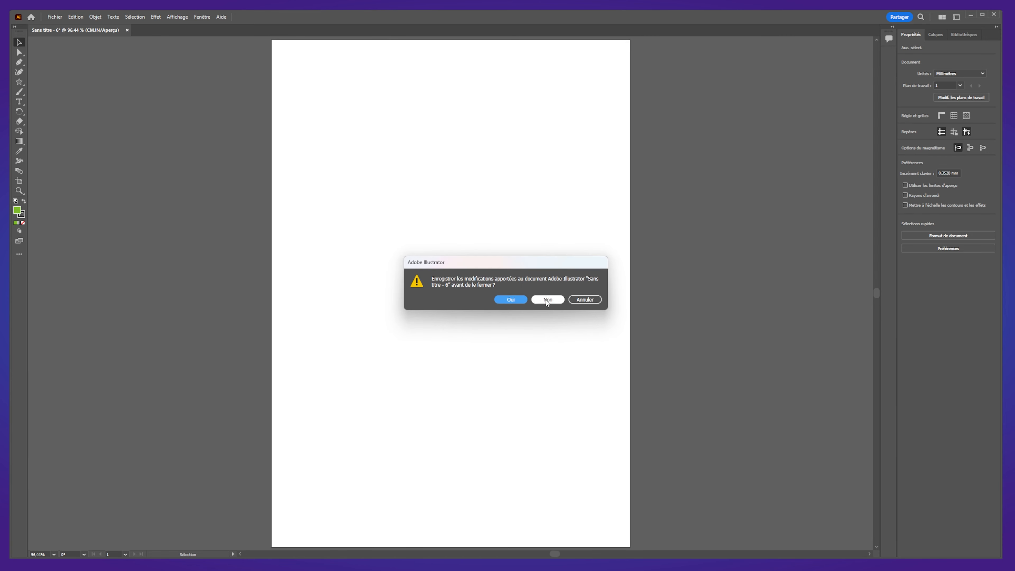
click(548, 302)
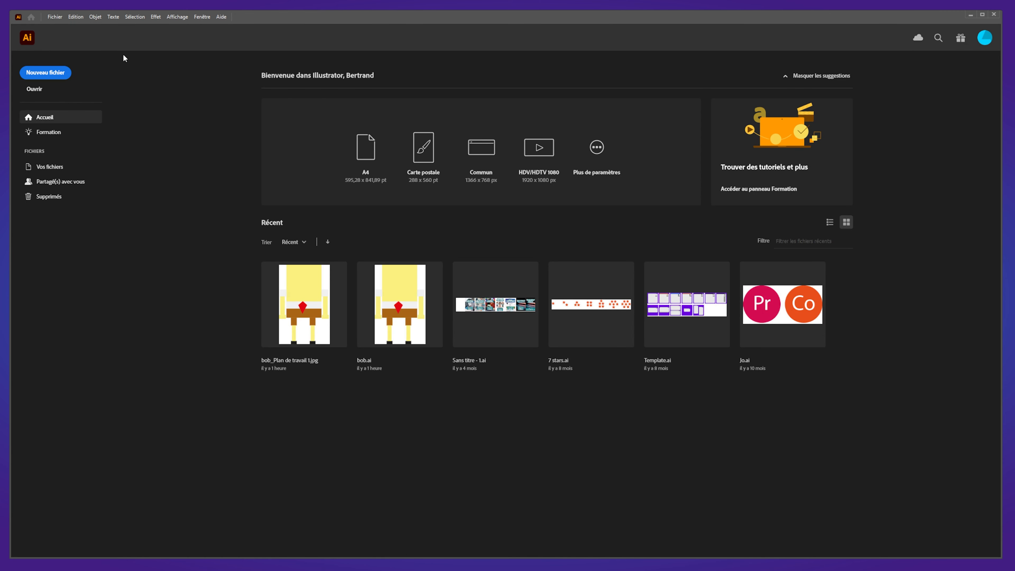
click(39, 74)
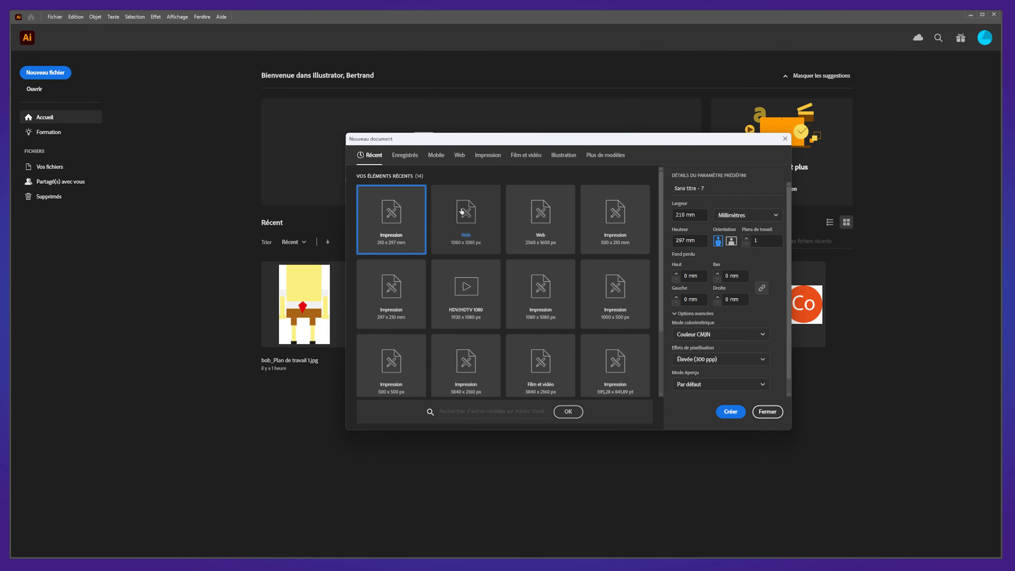
click(462, 211)
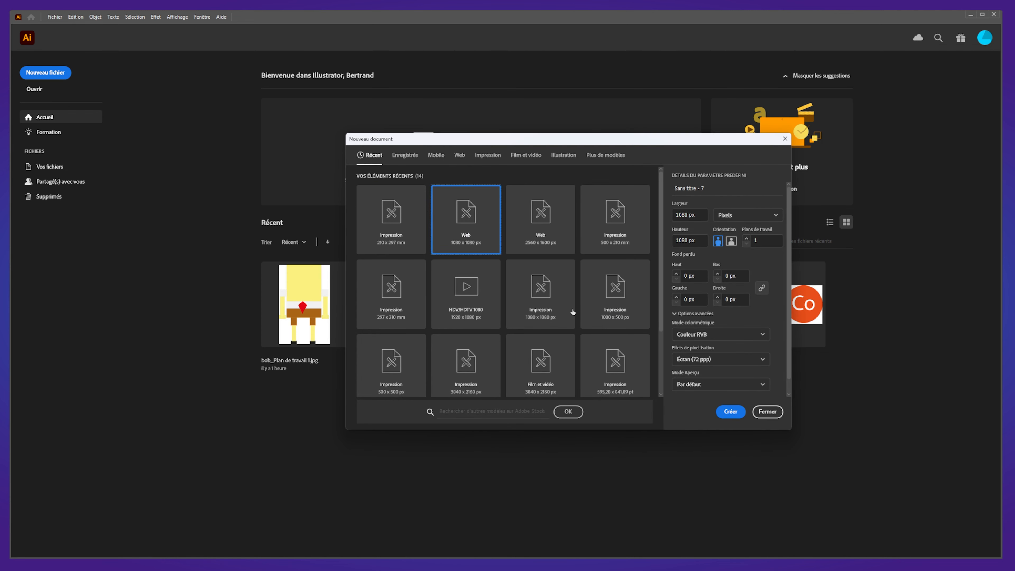
click(730, 412)
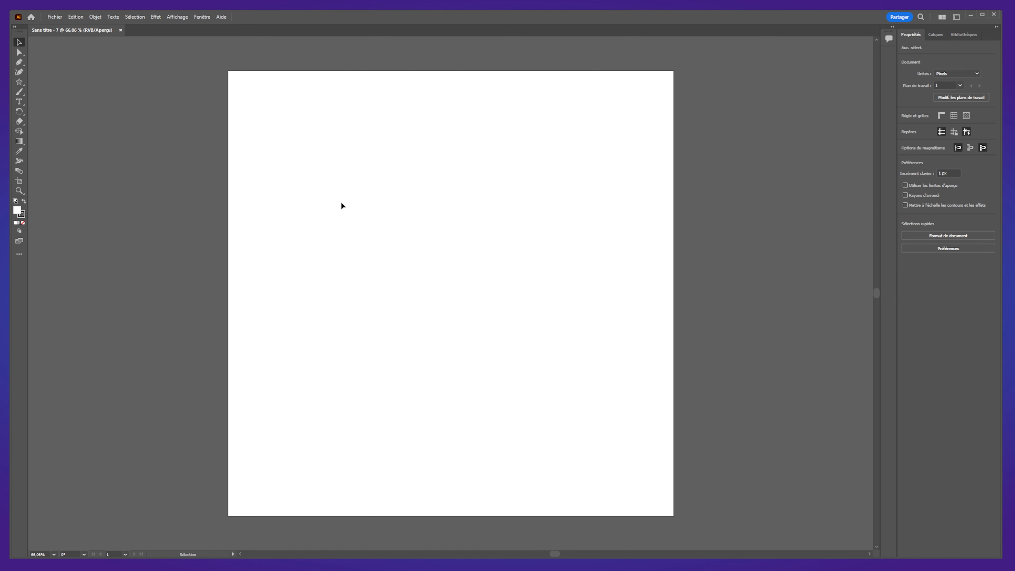
Draw a second artboard of about 1078 x 1080 px beside the first one, aligned with its top edge, using the Artboard tool.
scroll(438, 144, down, 4)
scroll(443, 149, up, 2)
drag(575, 205, 460, 236)
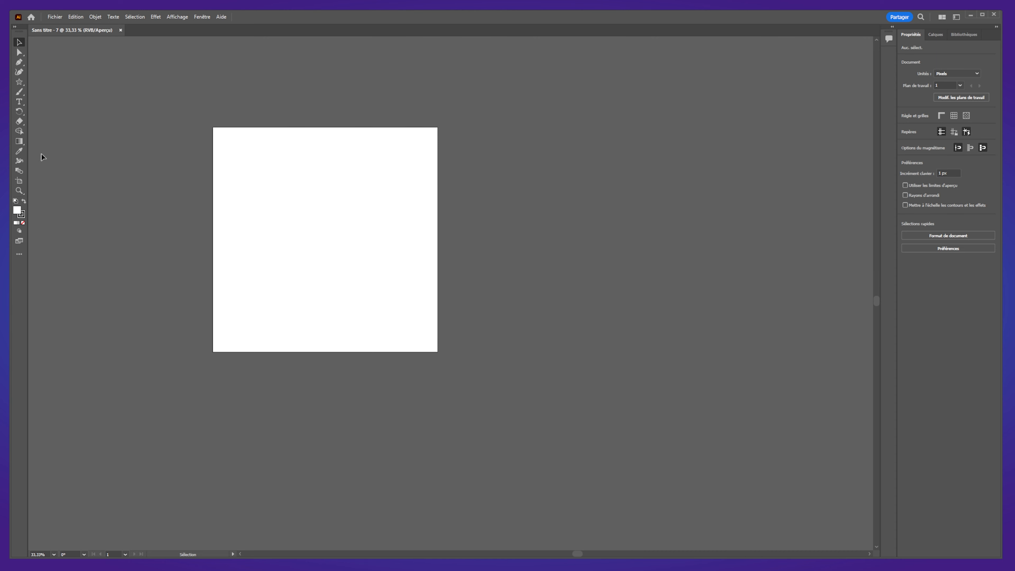
click(19, 184)
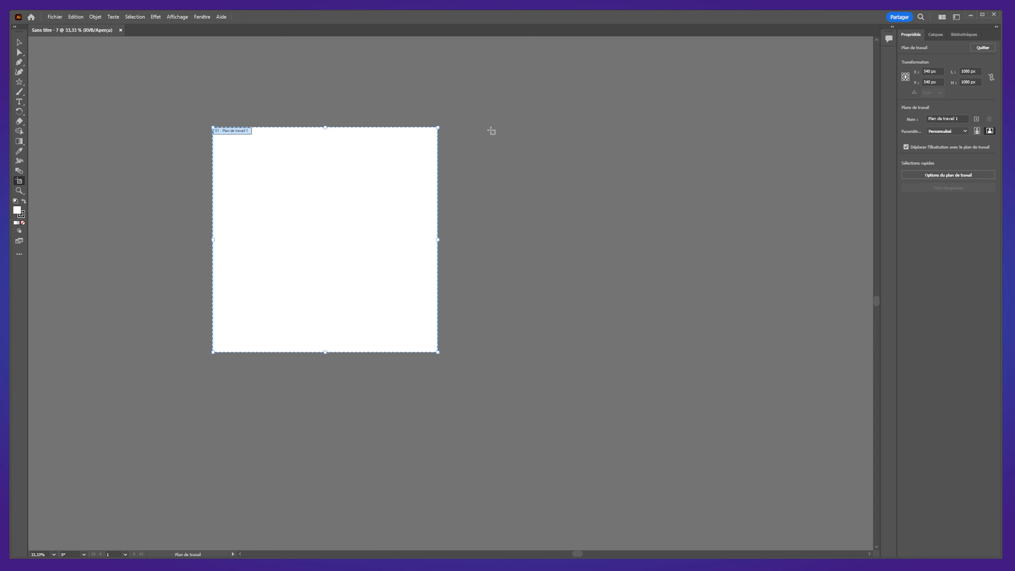
drag(499, 158, 450, 203)
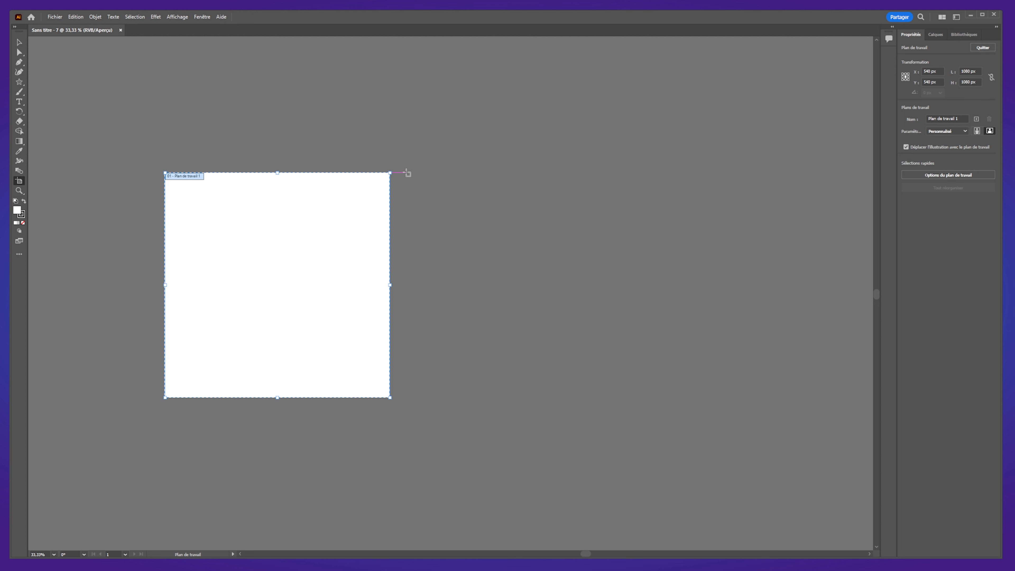
drag(405, 173, 630, 398)
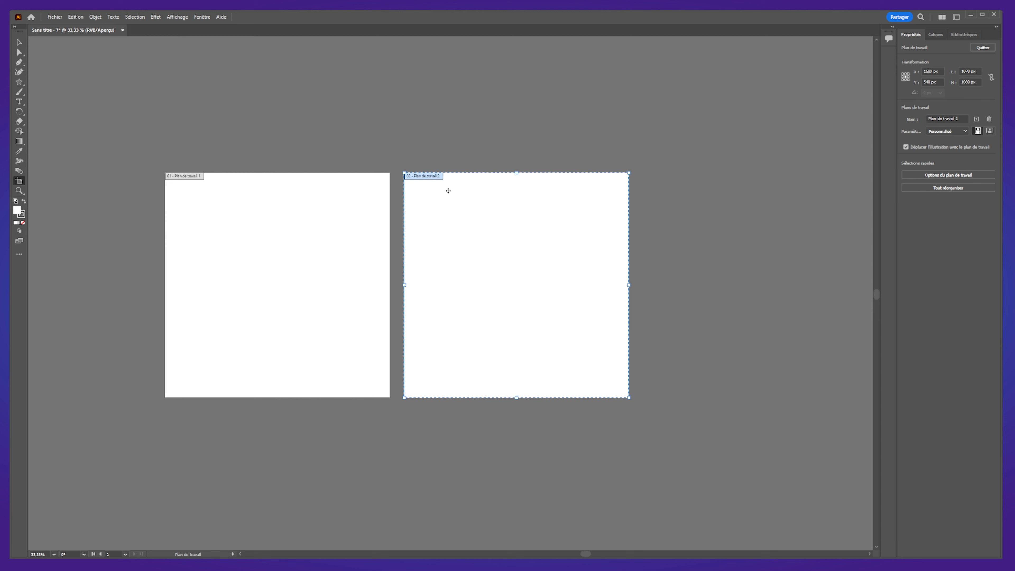
click(175, 180)
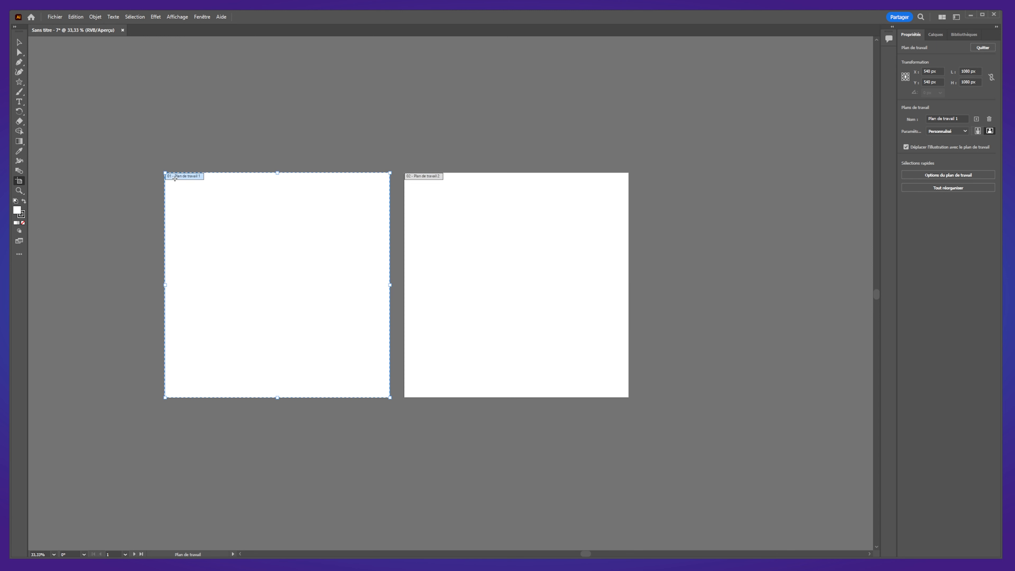
click(463, 176)
click(178, 177)
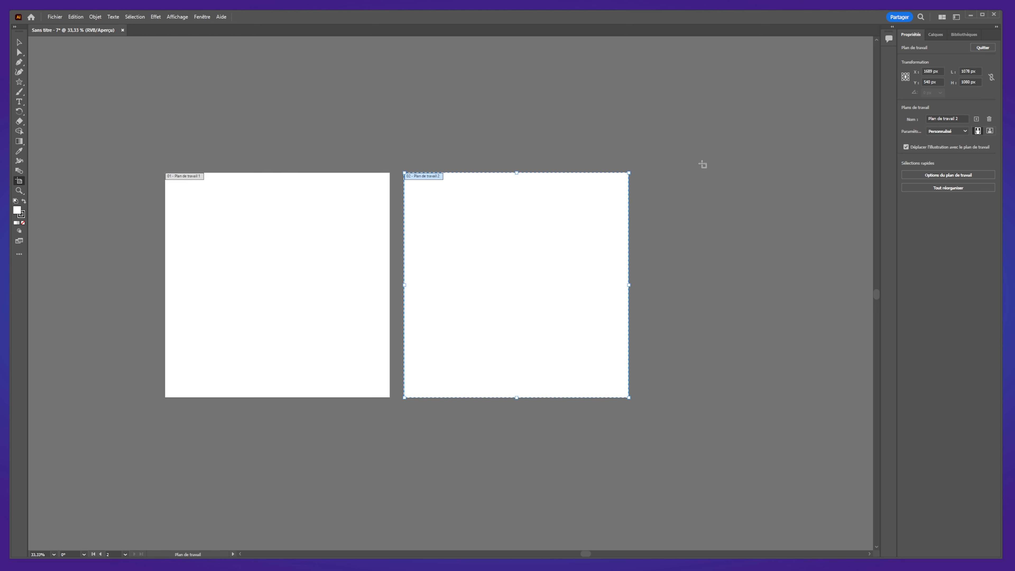
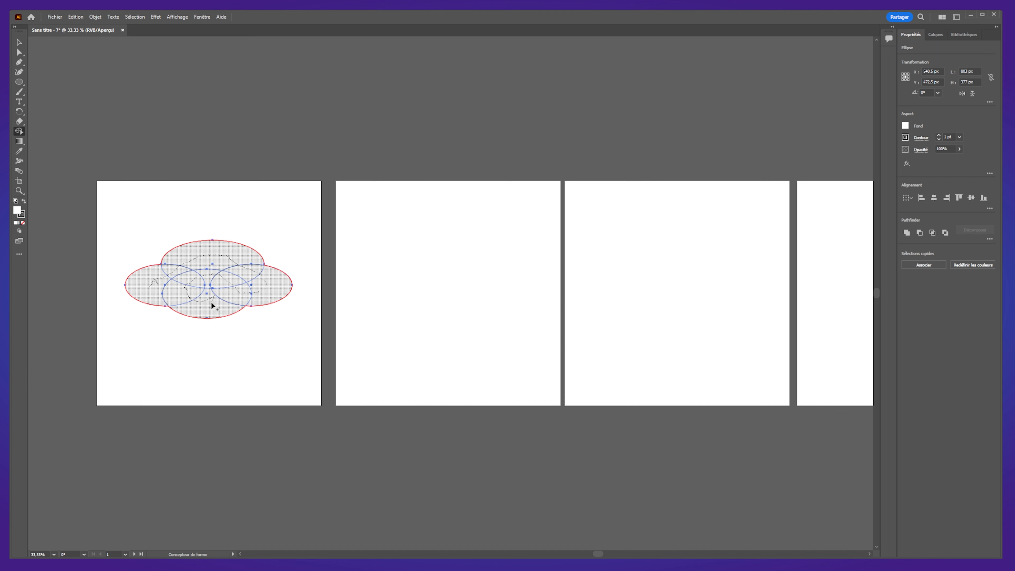
Merge the four overlapping ellipses into one cloud outline with Shape Builder, and move it slightly up and to the left.
drag(211, 302, 221, 293)
click(18, 44)
click(201, 373)
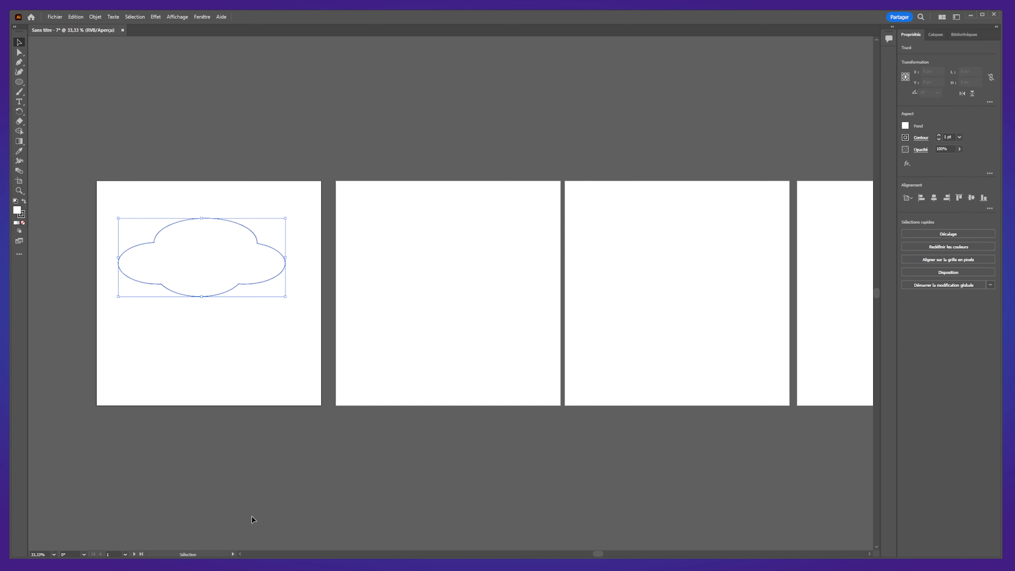
Move the cloud slightly down and to the right, and draw a circle about 862 px across on the second artboard.
drag(180, 259, 196, 285)
click(465, 346)
drag(598, 554, 606, 554)
click(439, 310)
click(19, 82)
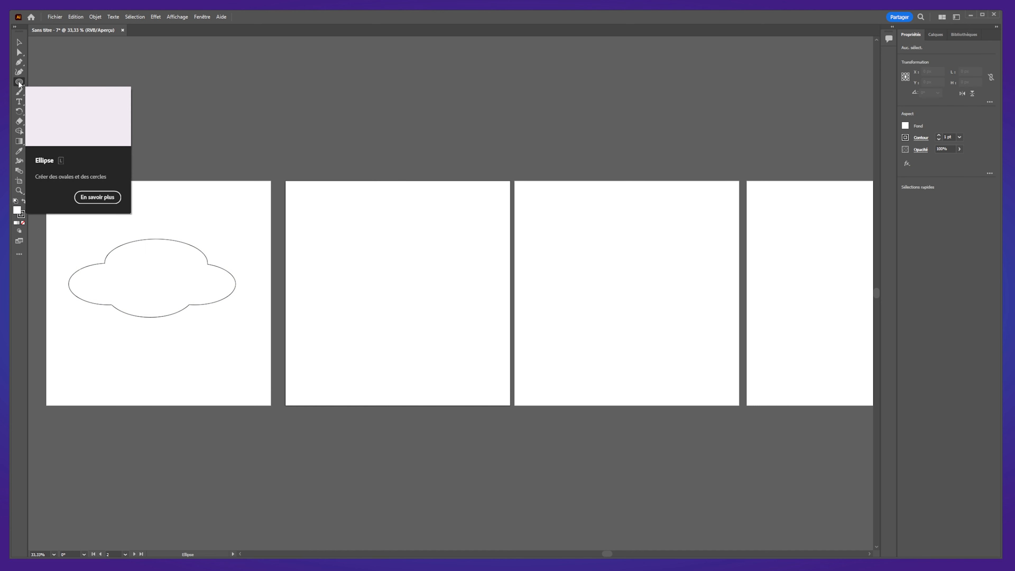
drag(308, 203, 489, 317)
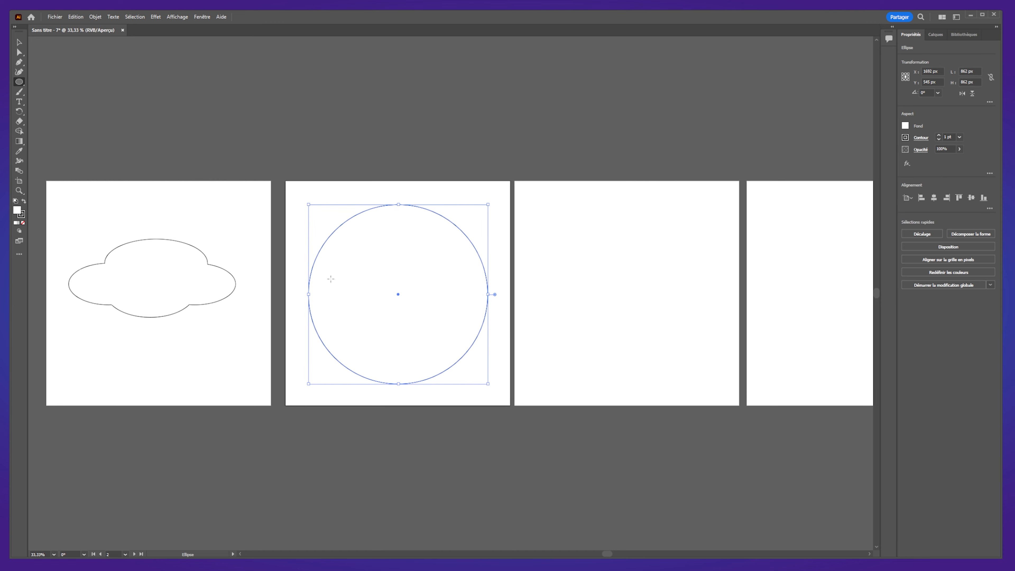
Draw a closed triangle with the Pen tool from the circle's center to the second artboard's two right corners.
click(19, 62)
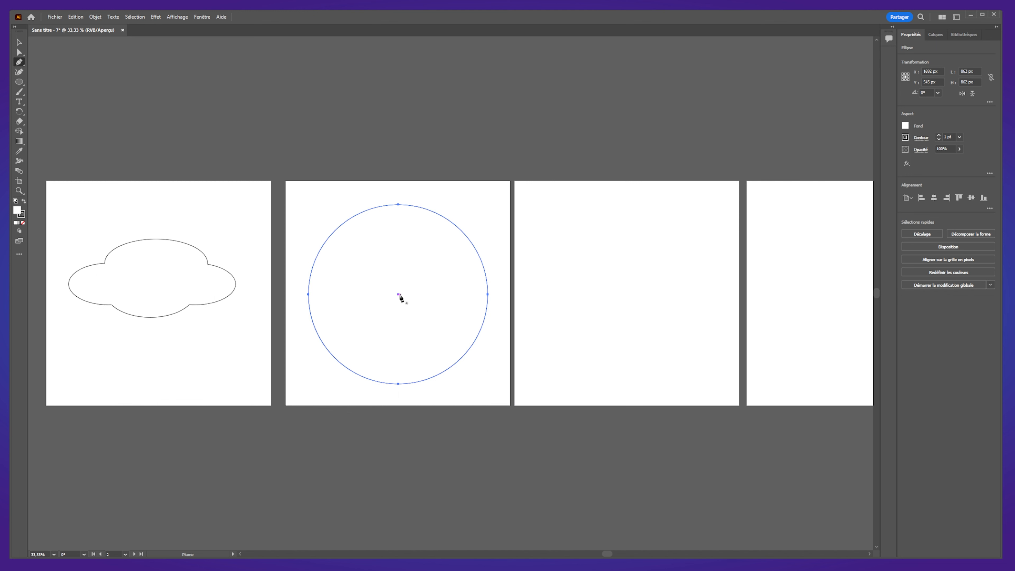
click(399, 294)
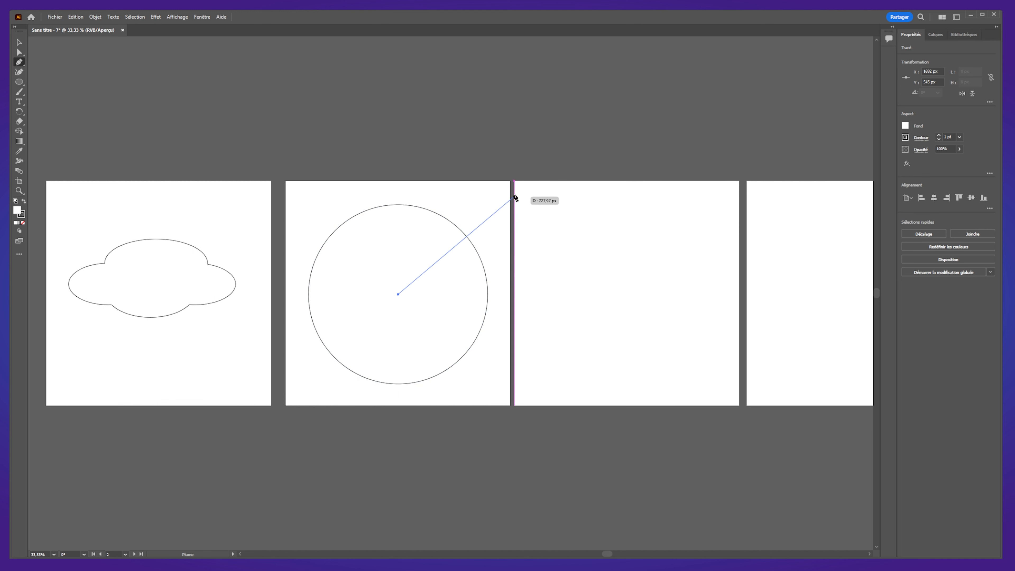
click(510, 181)
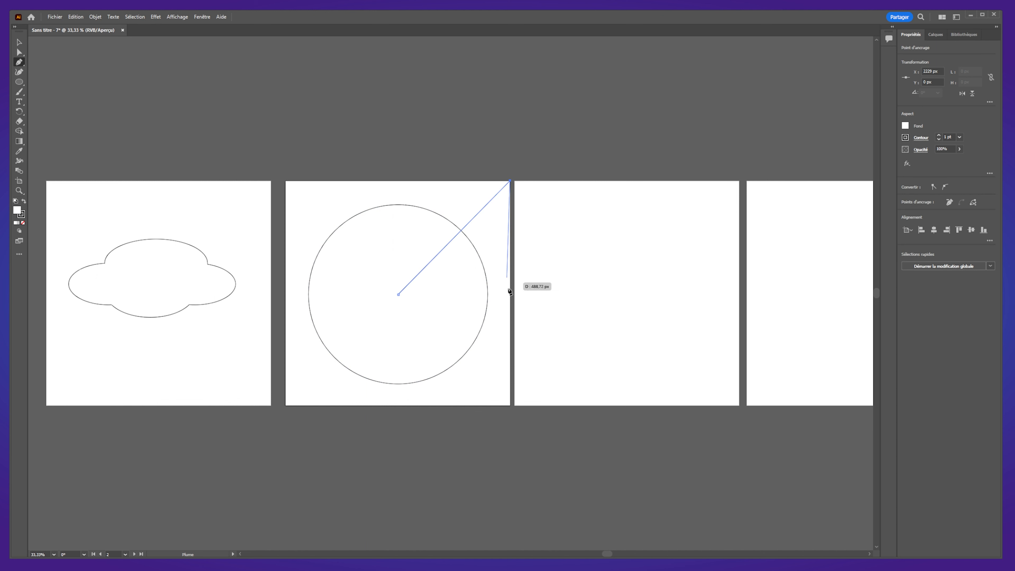
click(510, 406)
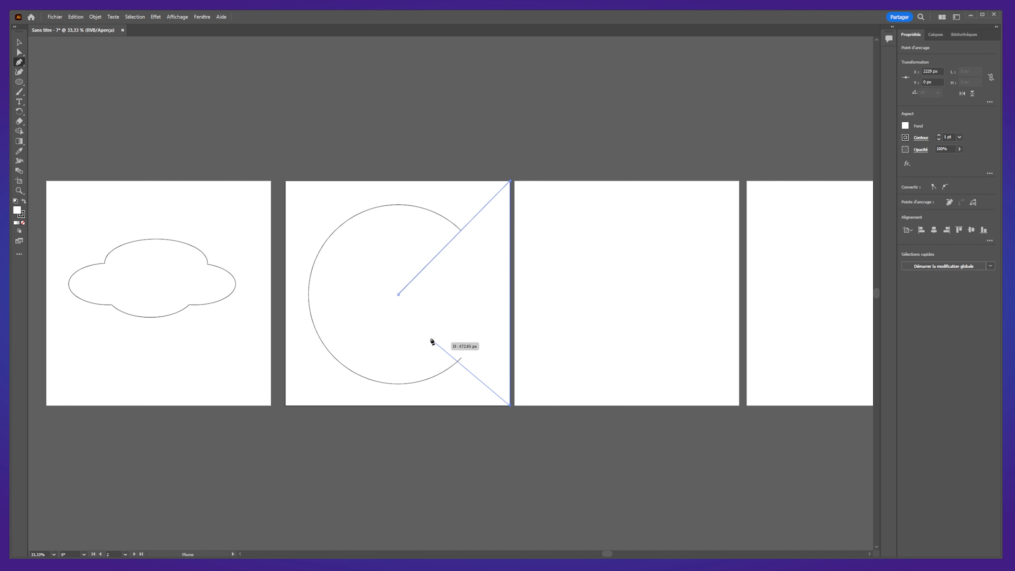
click(398, 296)
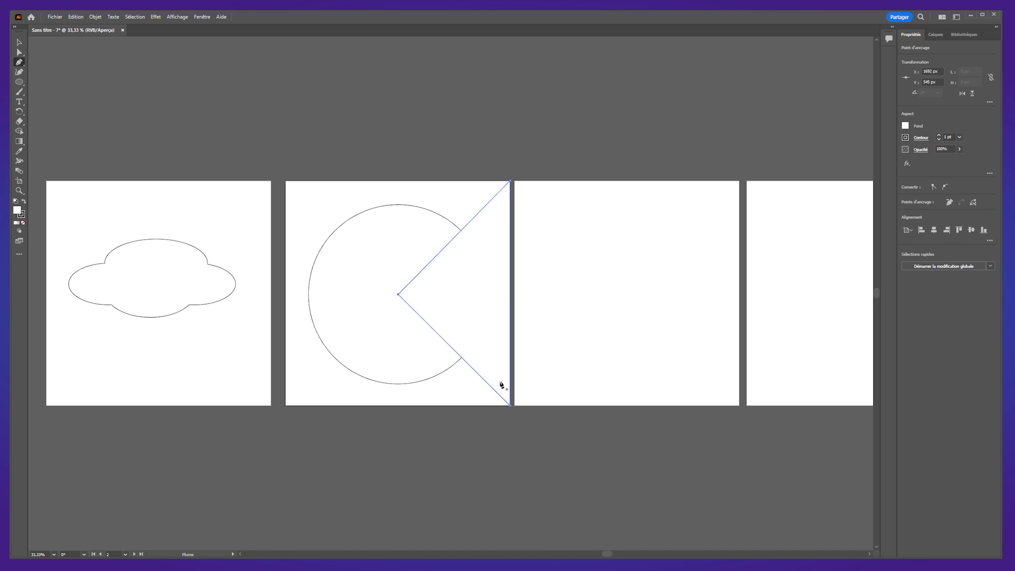
Split the overlapping circle and triangle into separate pieces by extracting the circle's area outside the triangle with Shape Builder.
click(19, 43)
drag(286, 156, 457, 281)
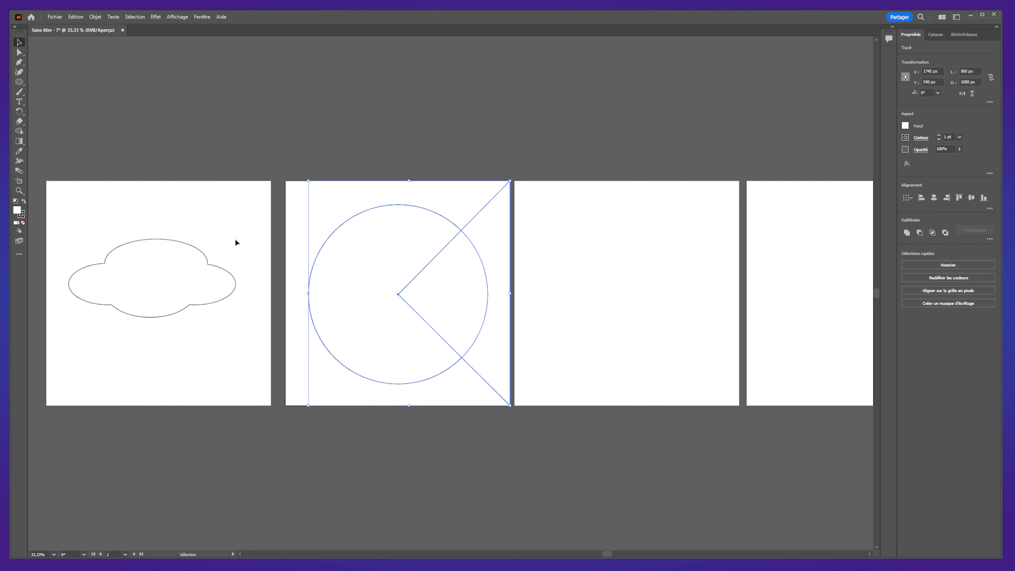
click(19, 132)
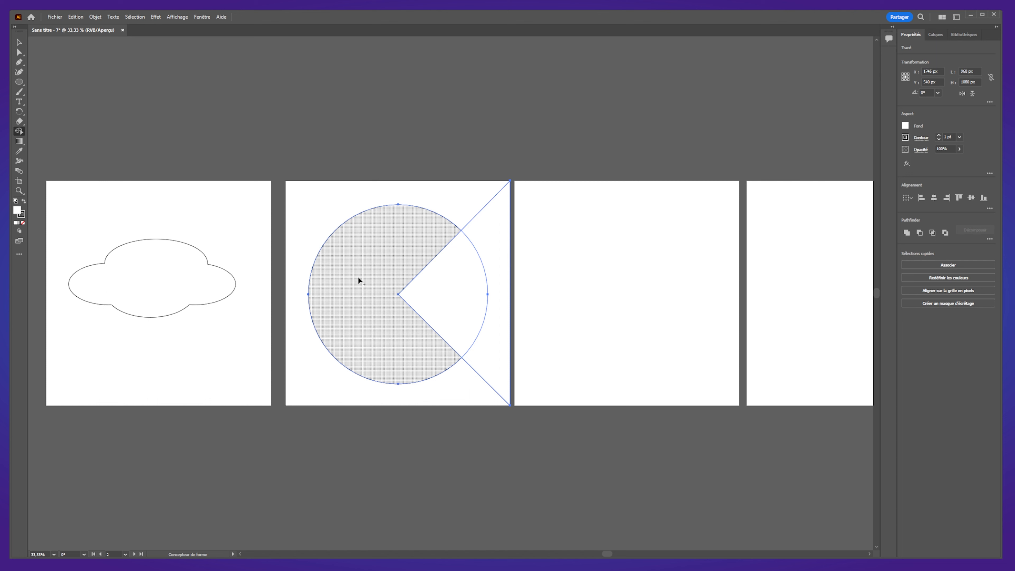
click(371, 262)
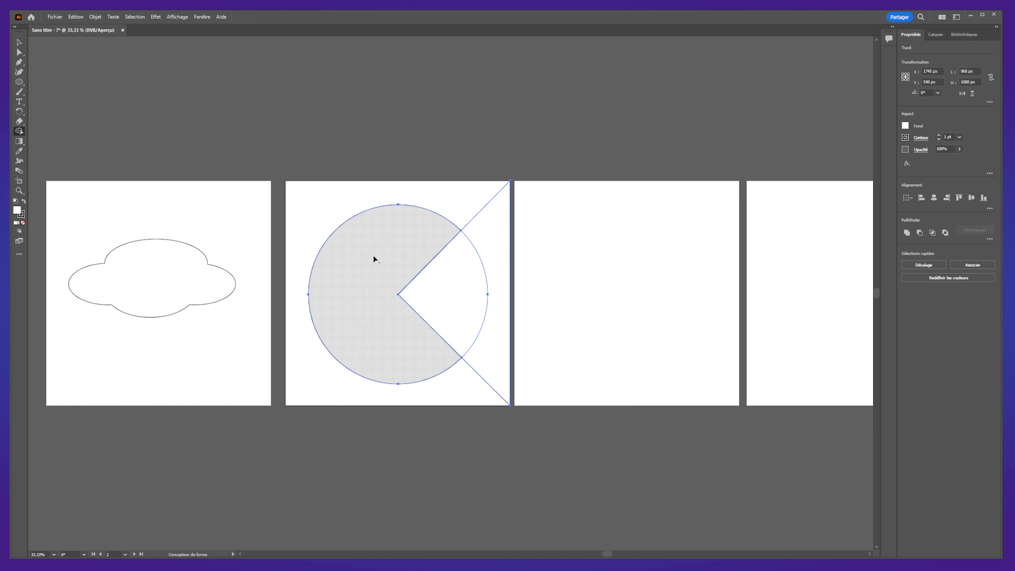
click(21, 41)
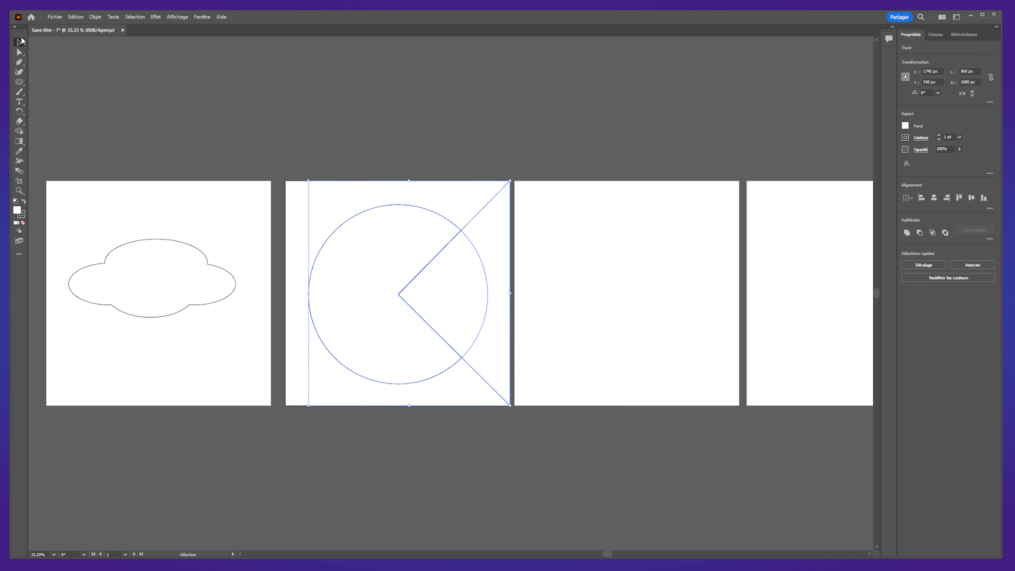
click(372, 103)
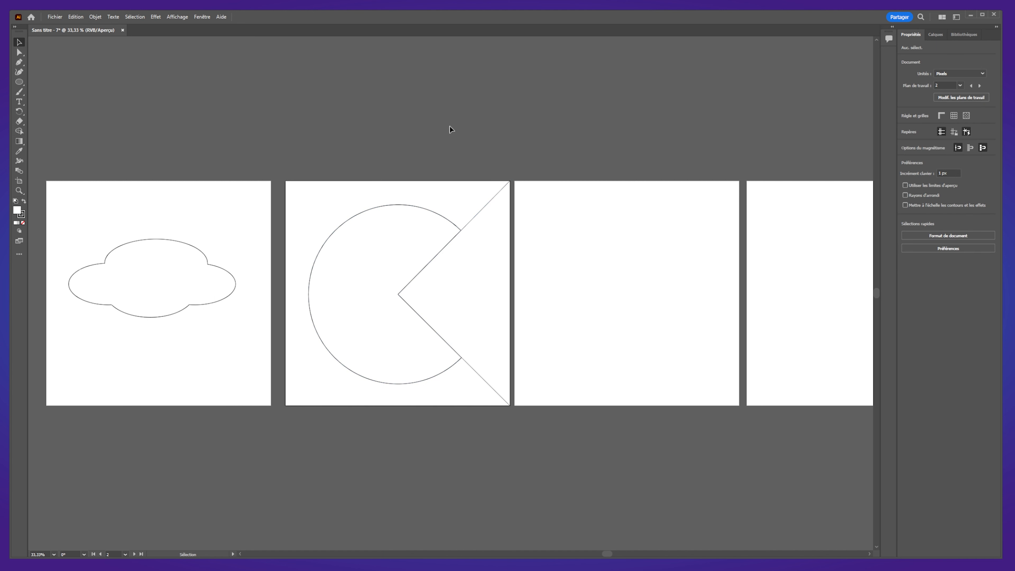
Pull the Pac-Man shape, the circle wedge and the leftover triangle piece apart from one another.
drag(402, 243, 229, 228)
drag(481, 283, 394, 131)
drag(452, 316, 531, 344)
drag(417, 152, 580, 158)
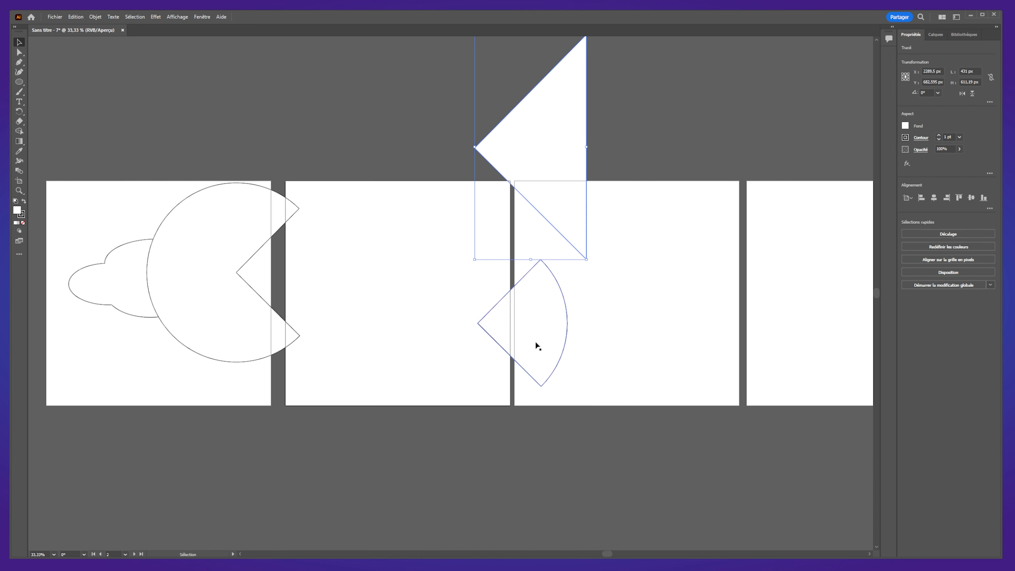
click(413, 107)
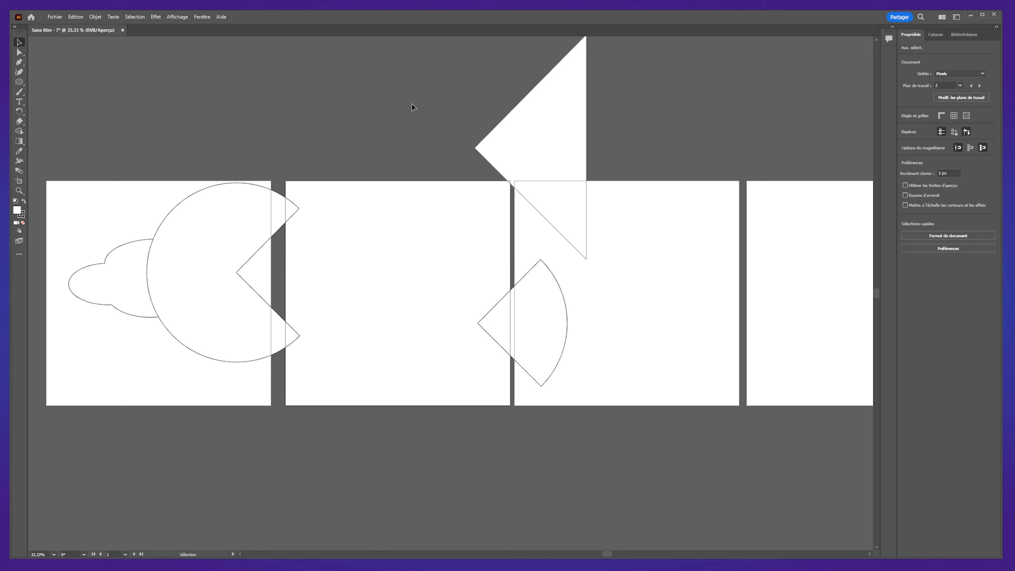
Delete the leftover triangle piece and the circle wedge, and move the Pac-Man shape back onto the second artboard.
click(552, 158)
key(Delete)
click(524, 338)
key(Delete)
drag(236, 309, 396, 319)
Fill the Pac-Man shape with yellow and move it closer to the middle of the second artboard.
click(906, 125)
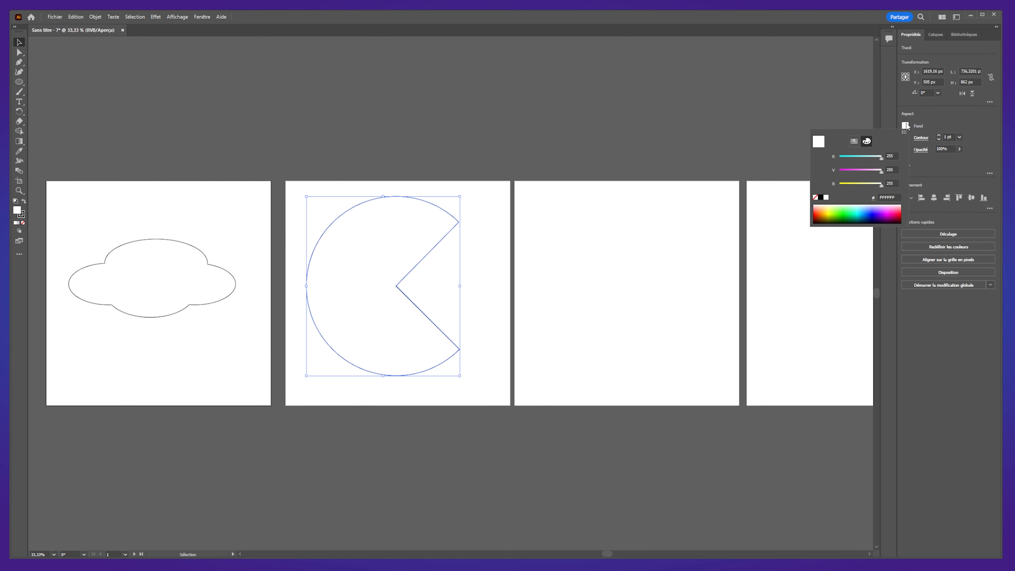
drag(875, 185, 736, 173)
drag(380, 308, 395, 311)
click(399, 132)
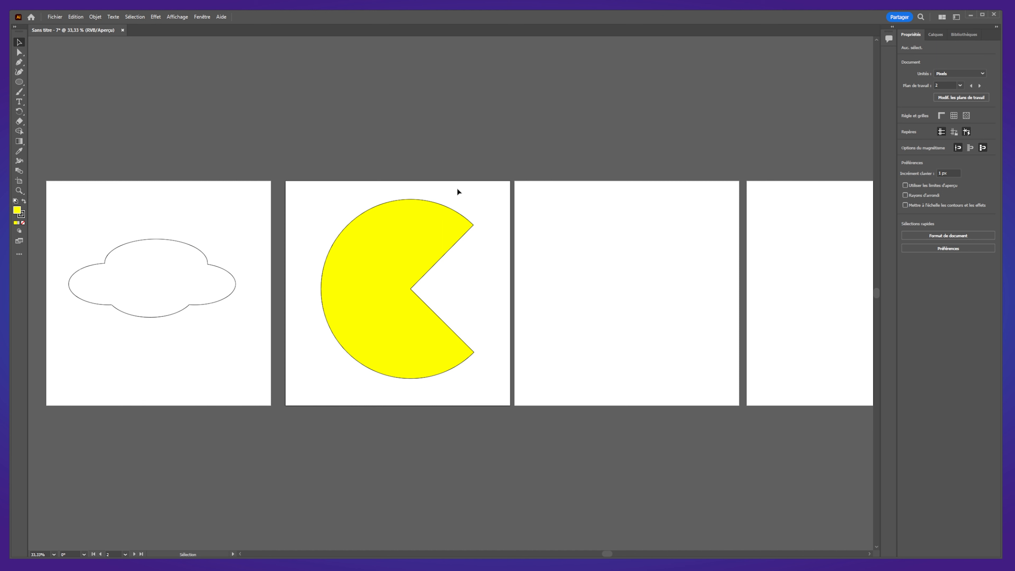
Draw three white-filled five-pointed stars on the third artboard: one small, one medium and one large.
click(20, 132)
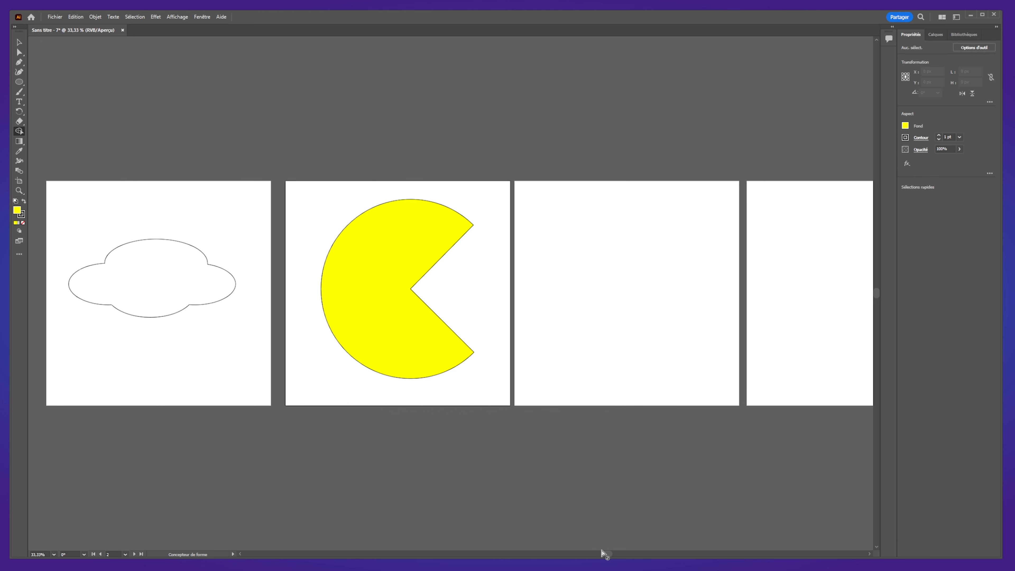
drag(607, 555, 623, 554)
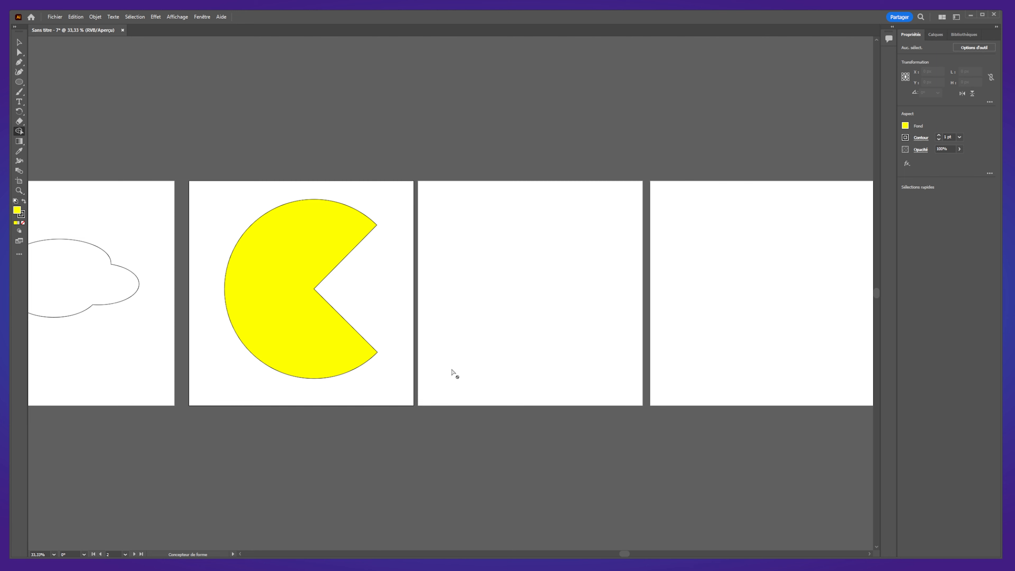
click(101, 287)
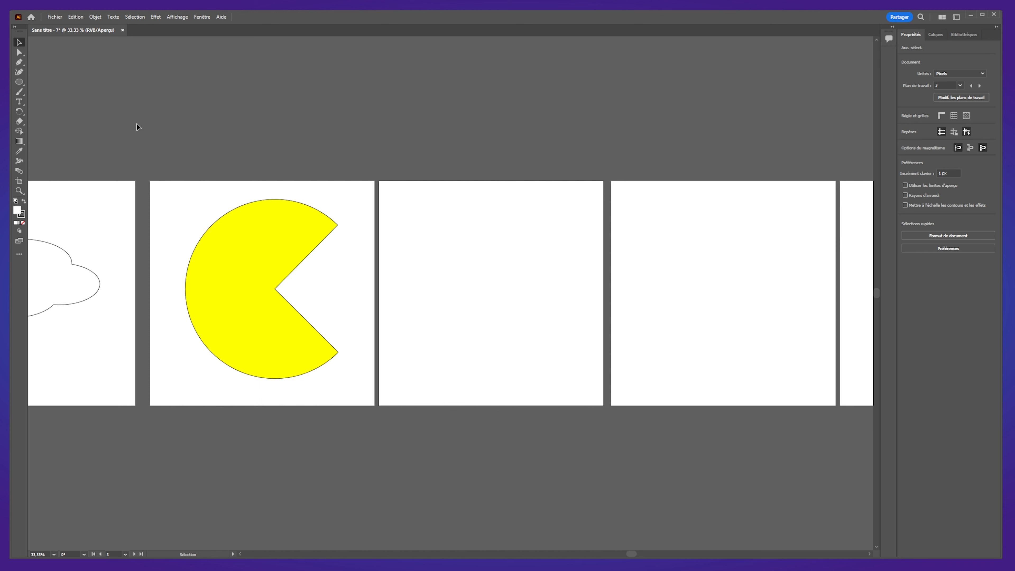
click(19, 82)
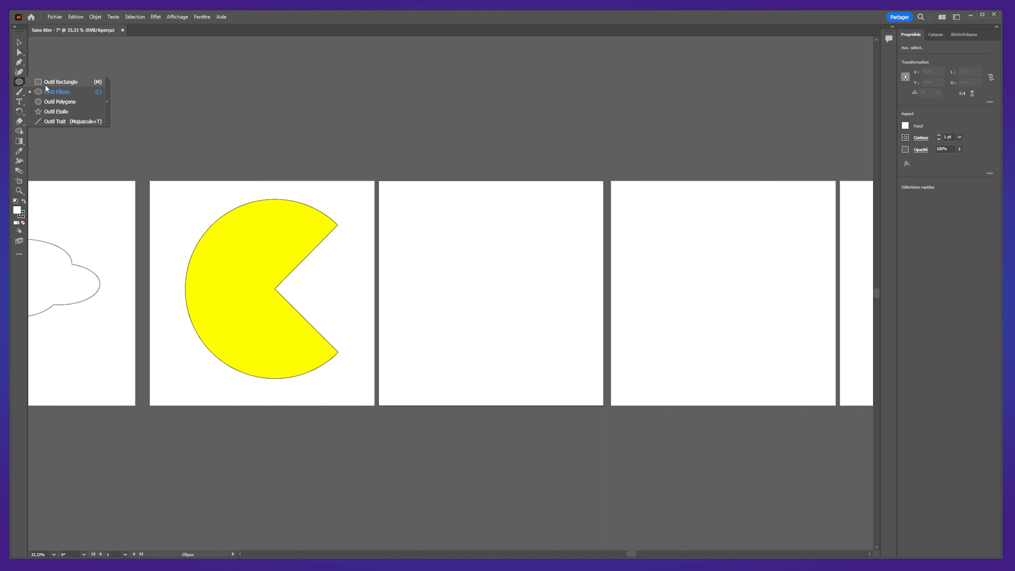
click(49, 111)
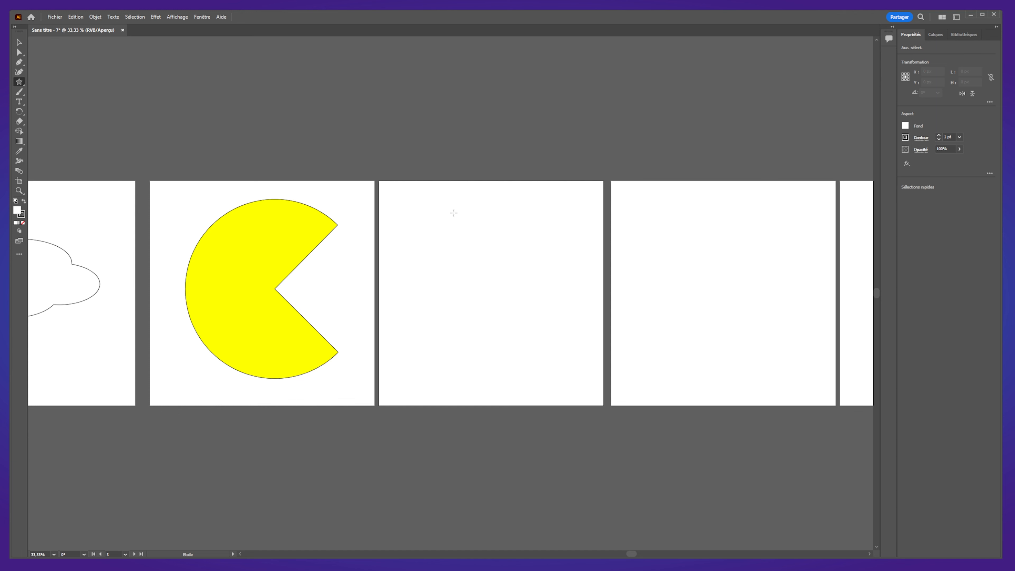
mouse_move(399, 219)
mouse_down()
mouse_move(409, 232)
mouse_move(402, 225)
mouse_up()
drag(457, 281, 496, 313)
drag(528, 192, 573, 216)
Reposition the medium and large stars so that all three stand apart, with the medium one low between the others.
click(19, 42)
drag(450, 281, 462, 320)
drag(517, 193, 545, 266)
drag(488, 314, 487, 313)
drag(487, 312, 487, 312)
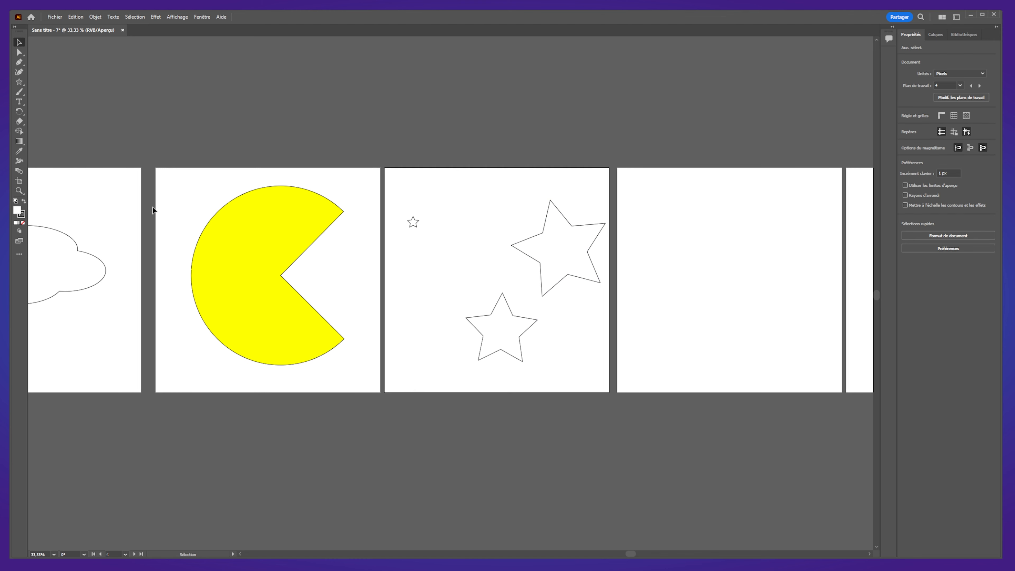
click(496, 325)
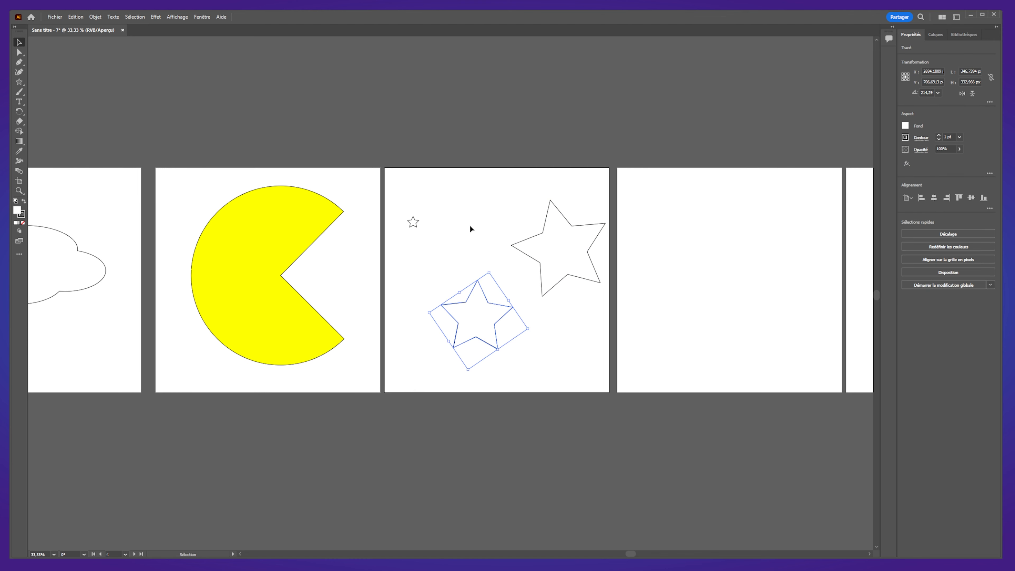
Blend the small, medium and large stars together in that order with the Blend tool.
click(20, 173)
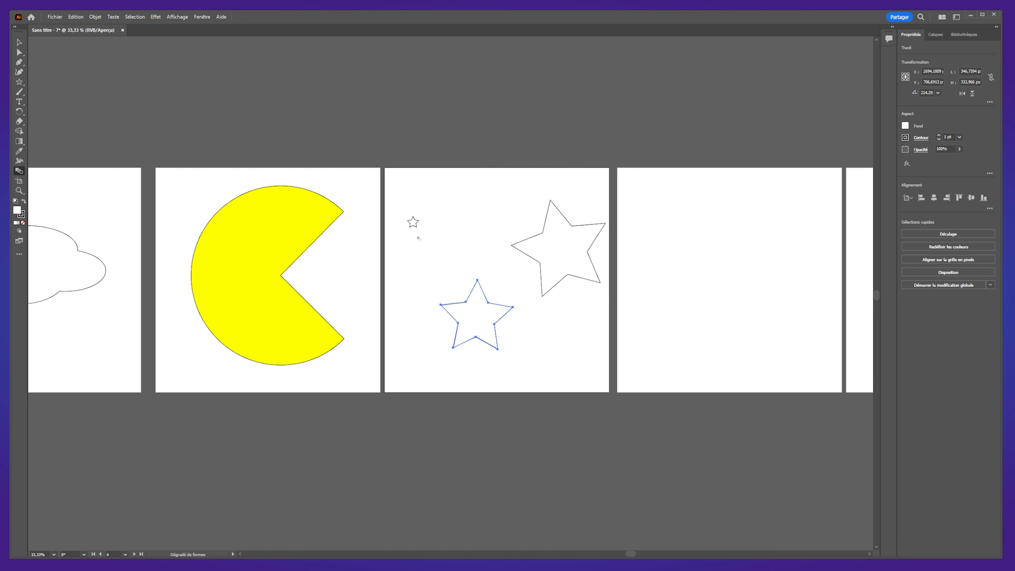
click(475, 318)
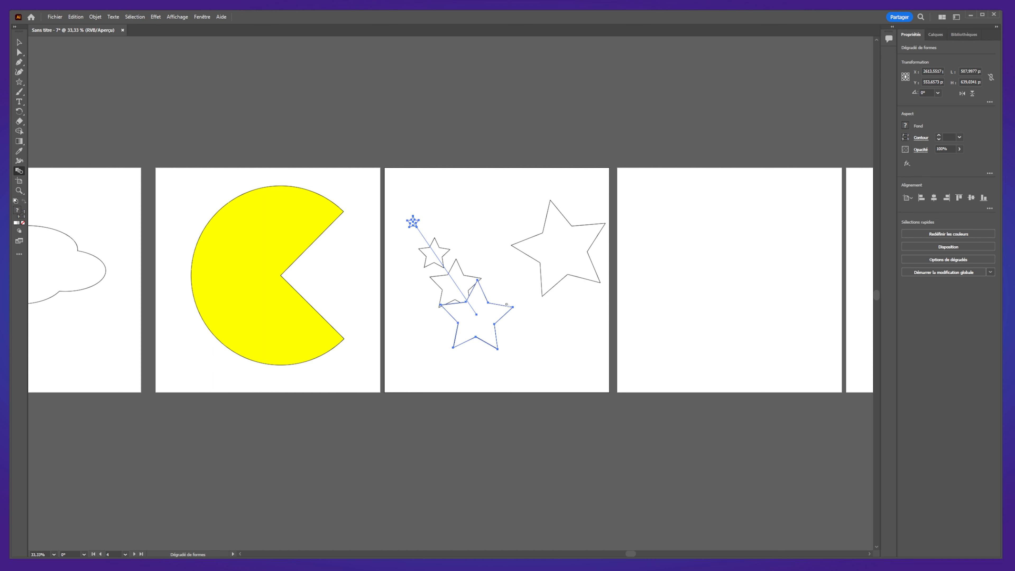
click(565, 250)
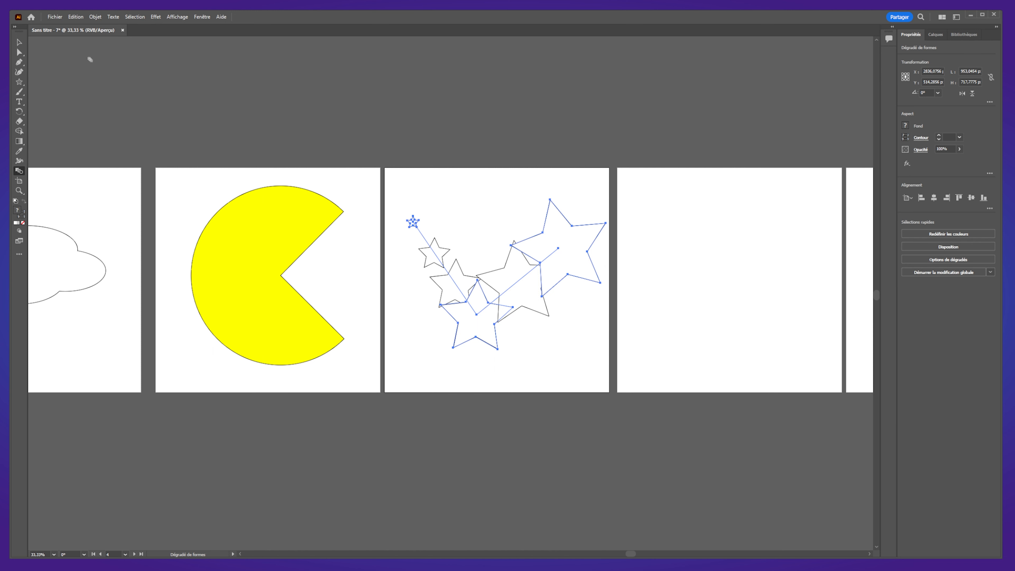
click(16, 39)
click(446, 93)
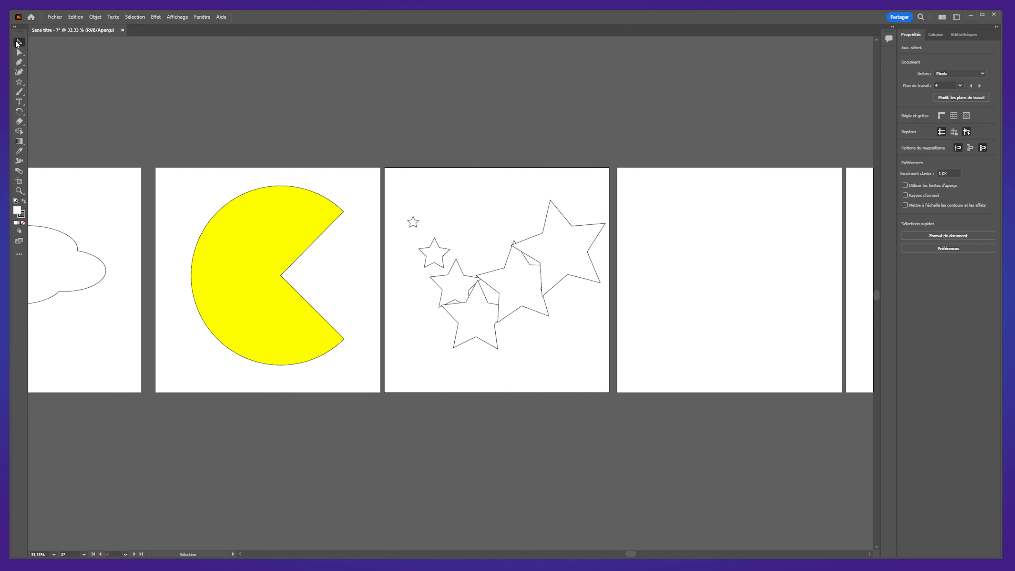
Inside the star blend, move the large star down and the medium star left and down, and shift the whole blend slightly up.
click(556, 245)
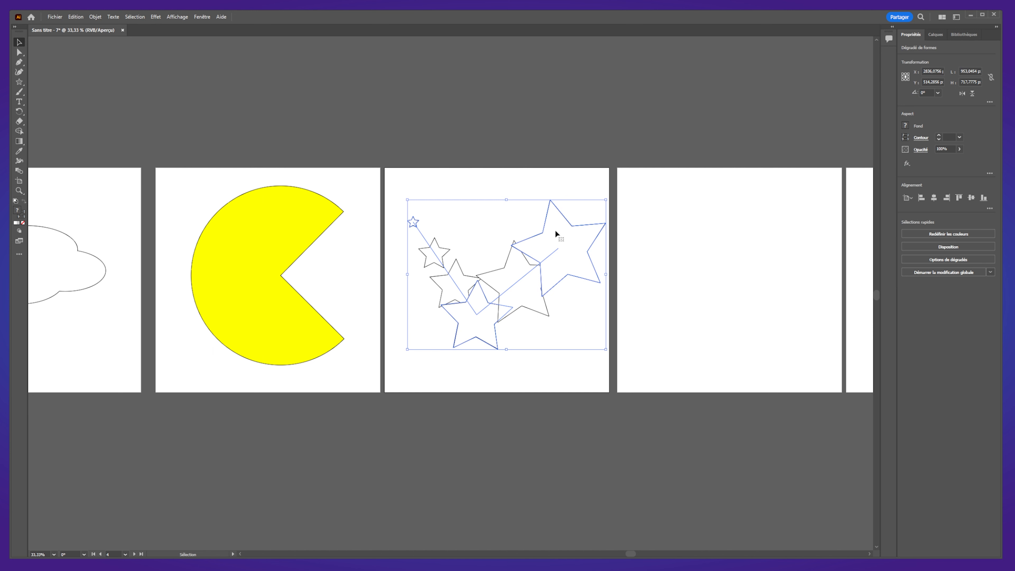
double_click(560, 260)
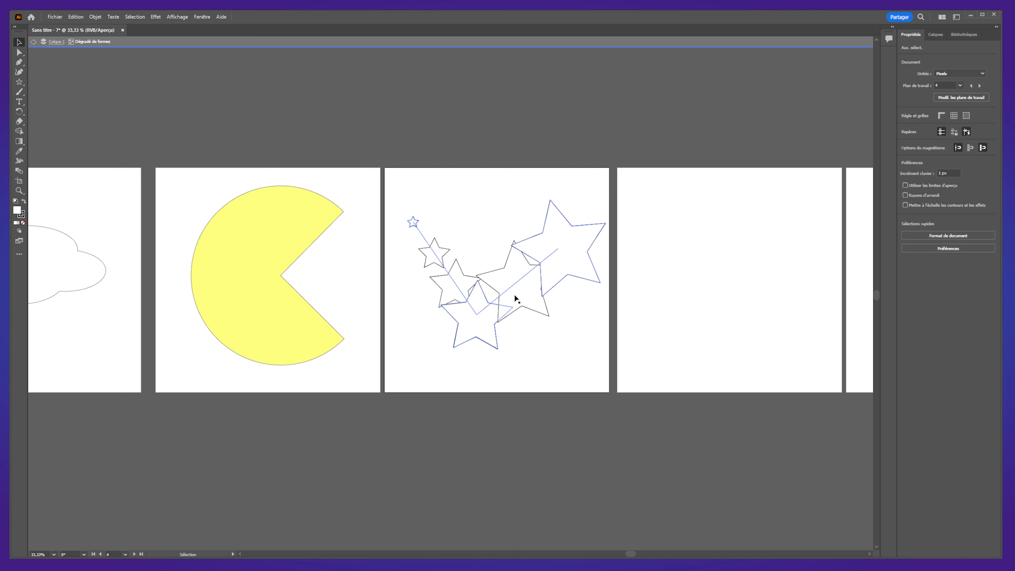
drag(576, 262, 506, 314)
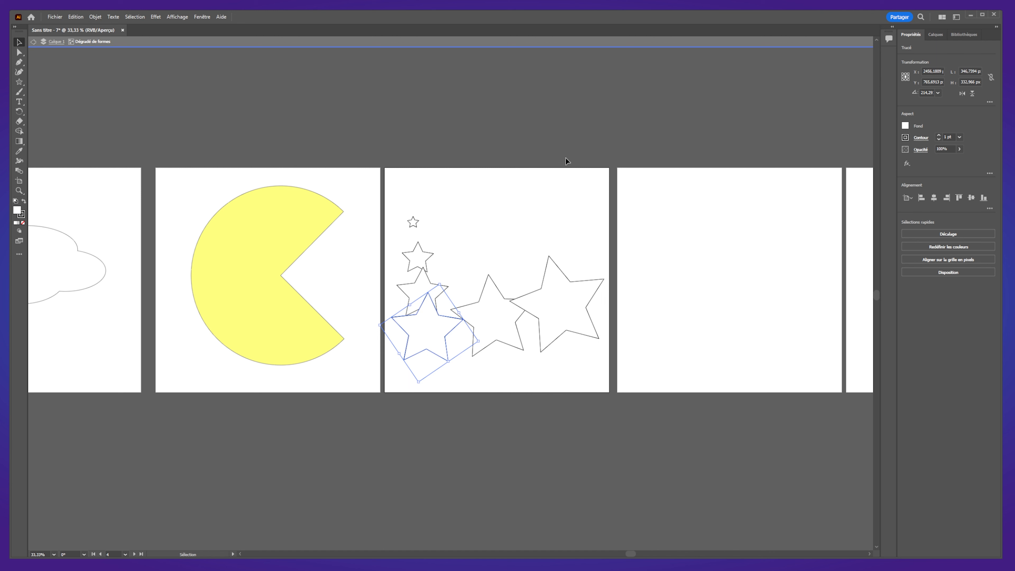
click(629, 111)
double_click(669, 111)
click(444, 323)
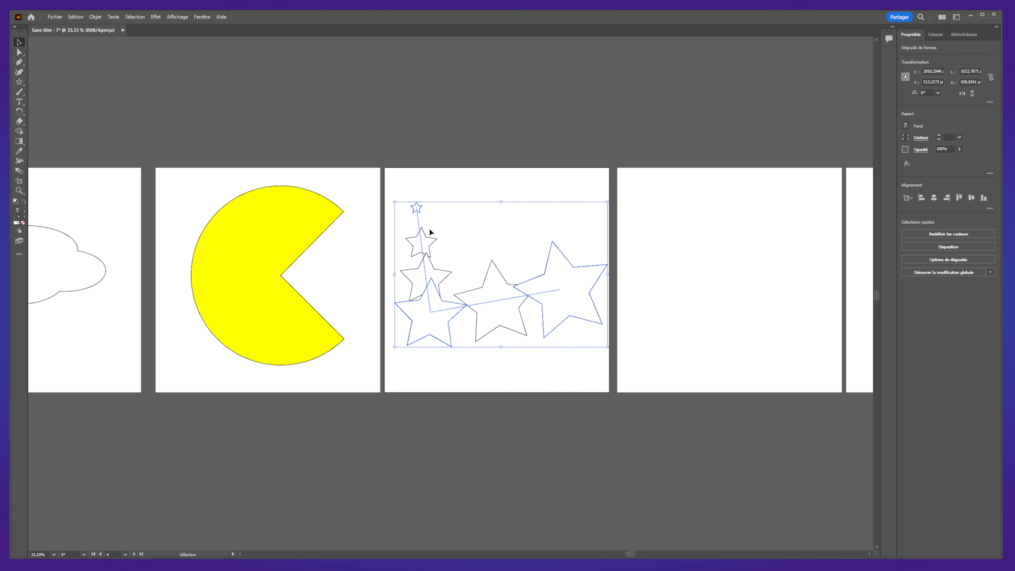
Set the star blend's spacing to a specified number of steps in the blend options, with 100 steps.
click(94, 18)
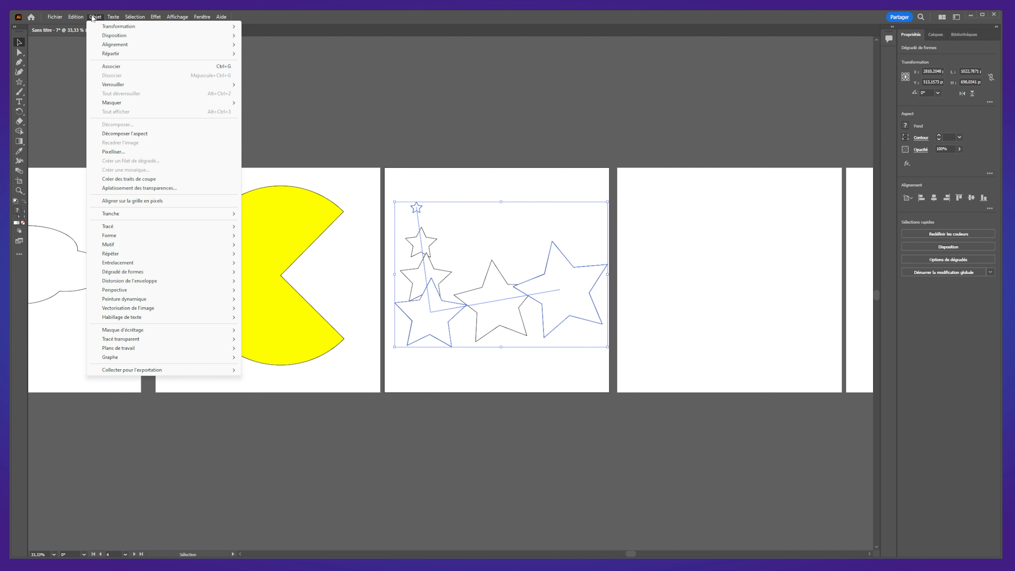
mouse_move(146, 273)
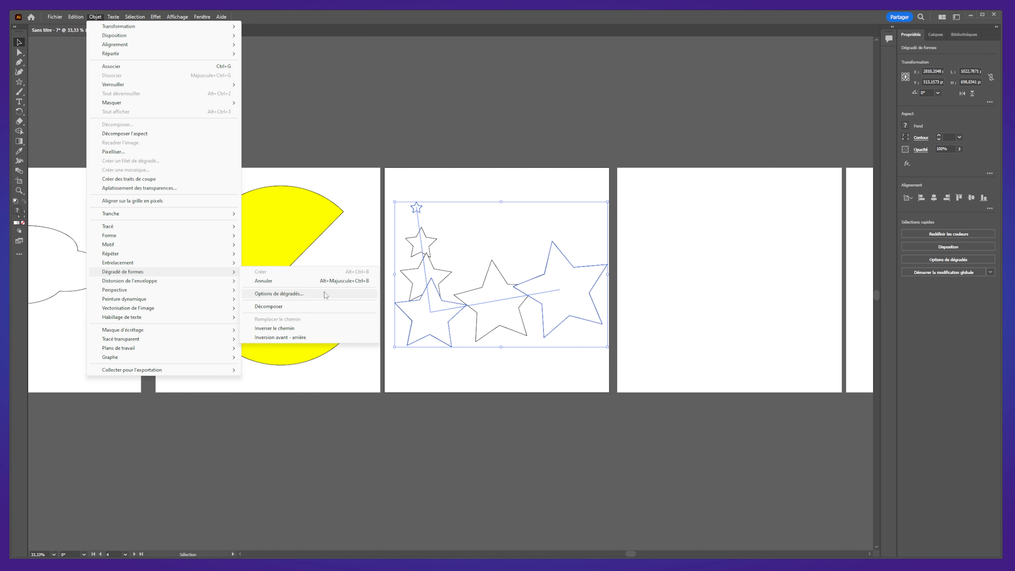
click(300, 294)
drag(506, 248, 599, 39)
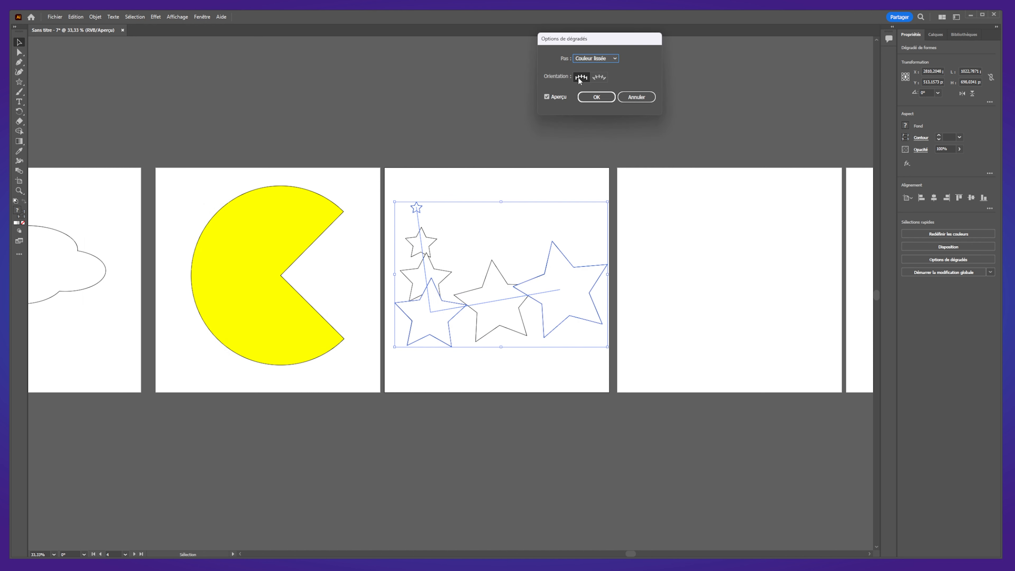
click(610, 58)
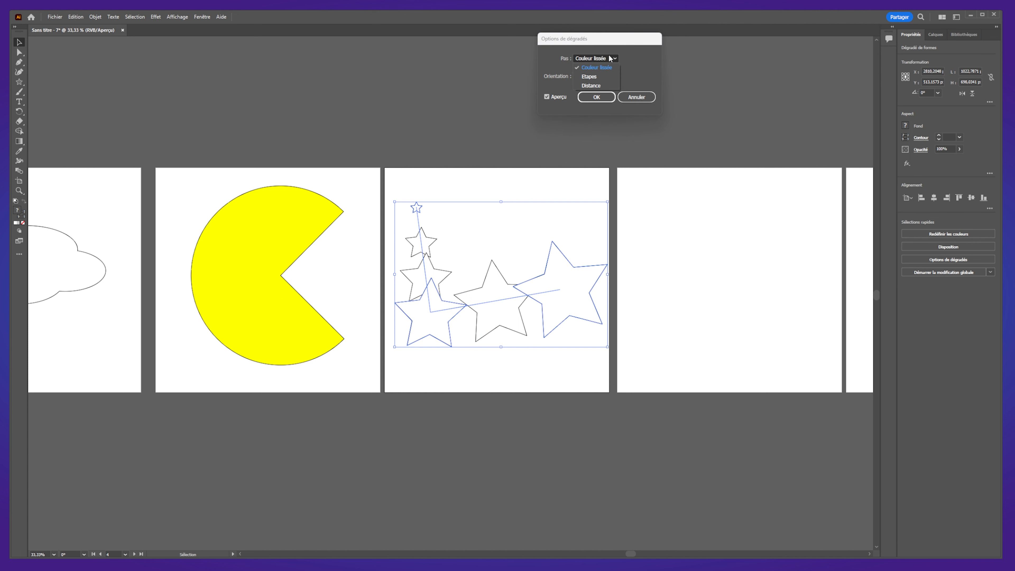
click(590, 76)
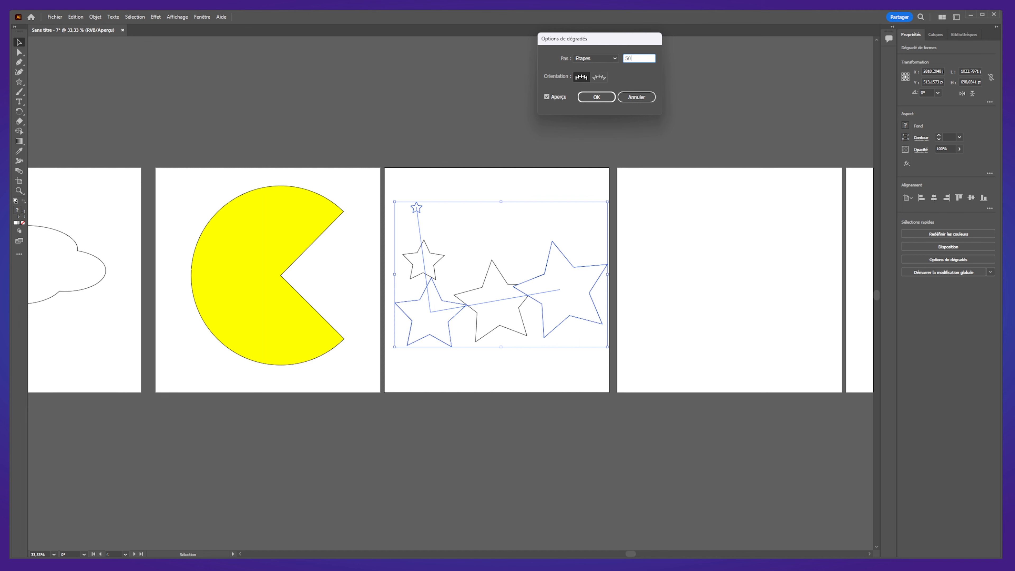
click(601, 78)
click(583, 78)
click(629, 56)
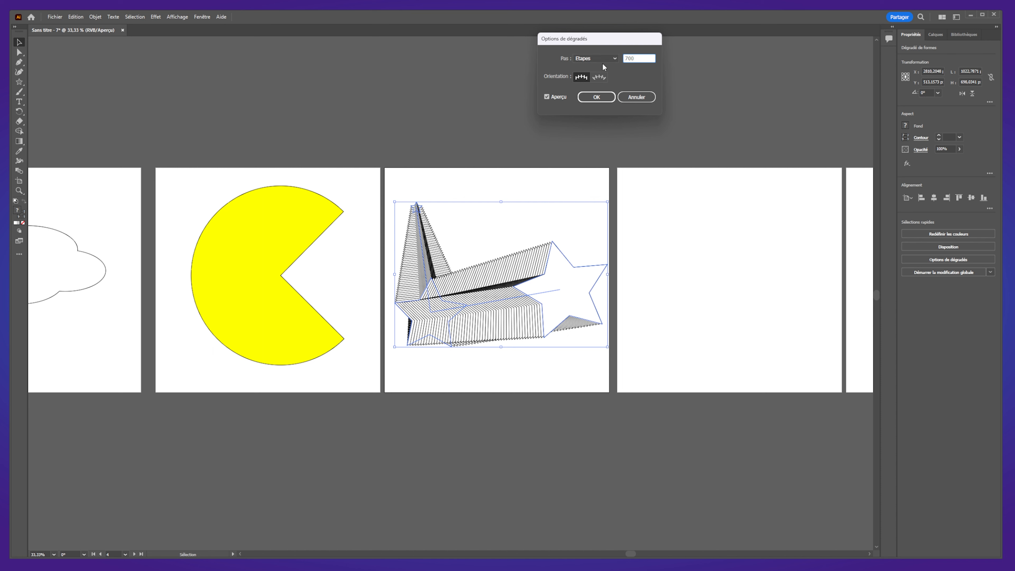
double_click(638, 58)
text(100)
click(598, 97)
Adjust the star blend's vertical position slightly on the third artboard and deselect it.
click(534, 157)
drag(486, 296, 486, 304)
click(453, 136)
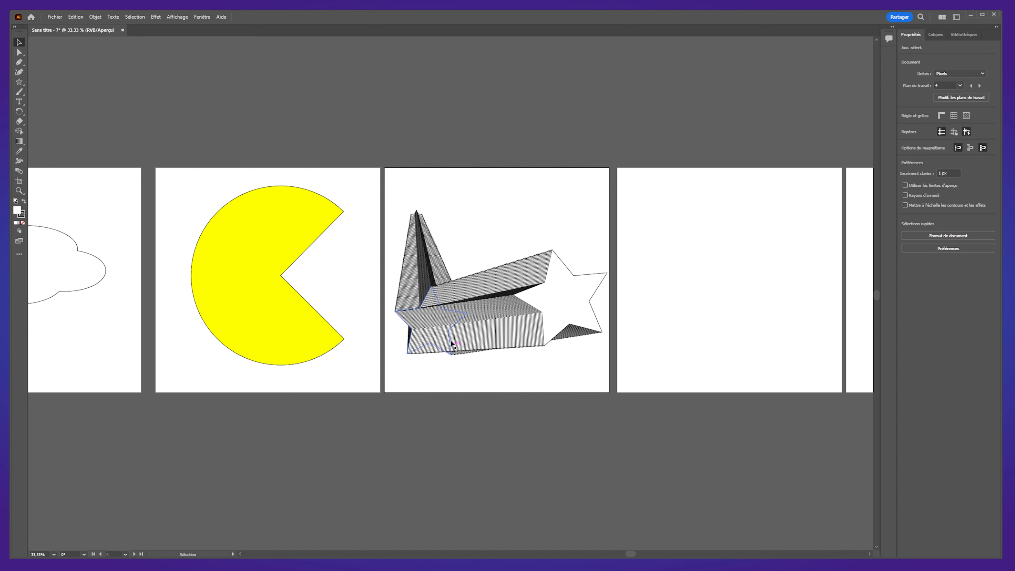
Start an inward counterclockwise spiral on the empty fourth artboard with the Curvature tool, placing the points of its outermost turn.
scroll(446, 147, right, 3)
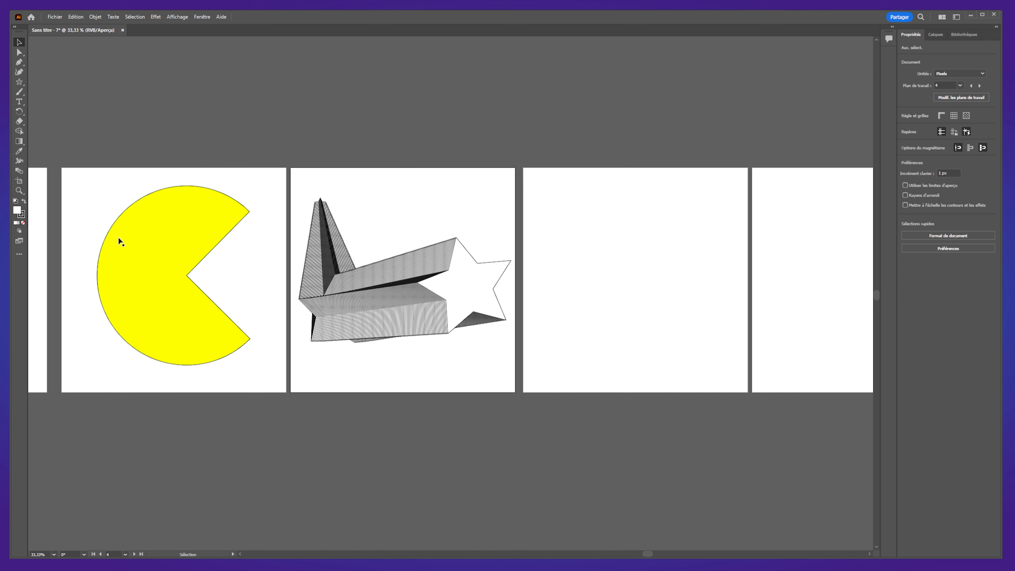
click(20, 72)
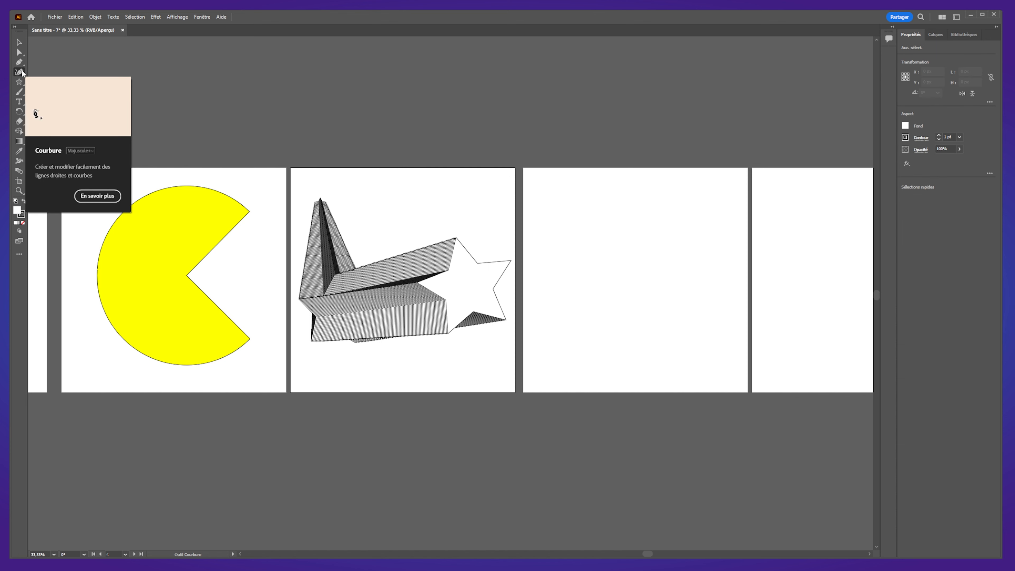
click(19, 61)
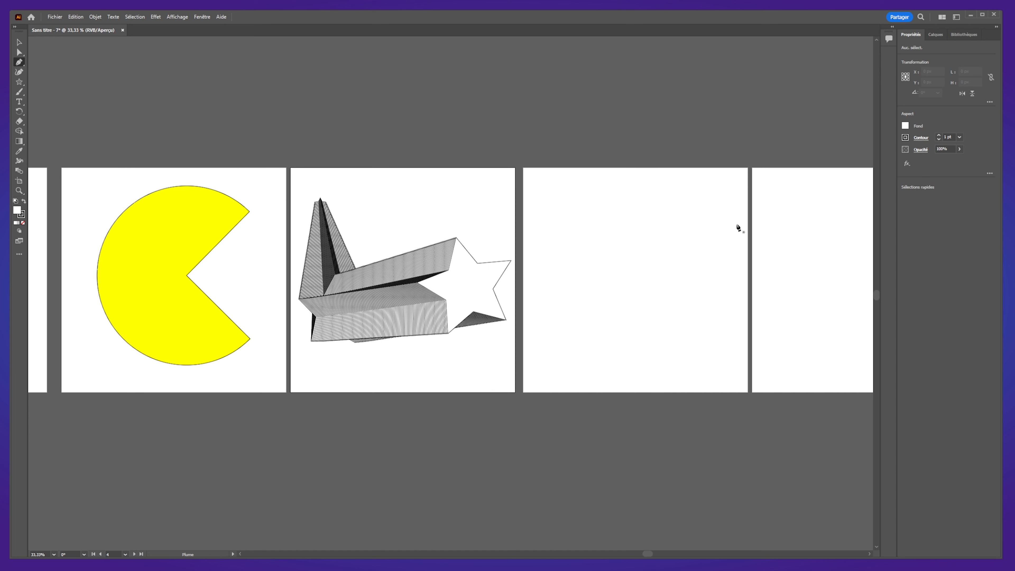
click(18, 72)
click(549, 214)
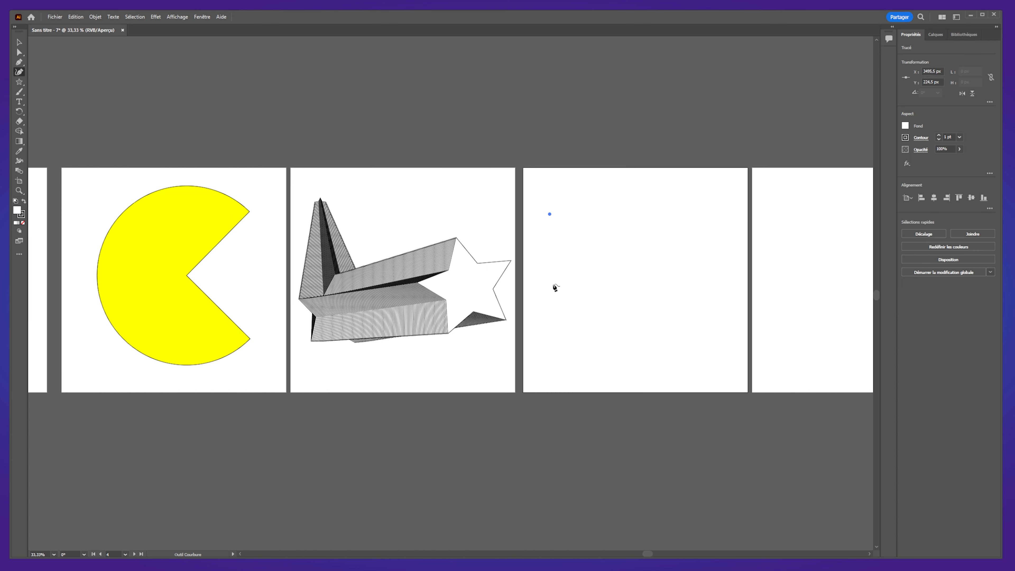
click(631, 342)
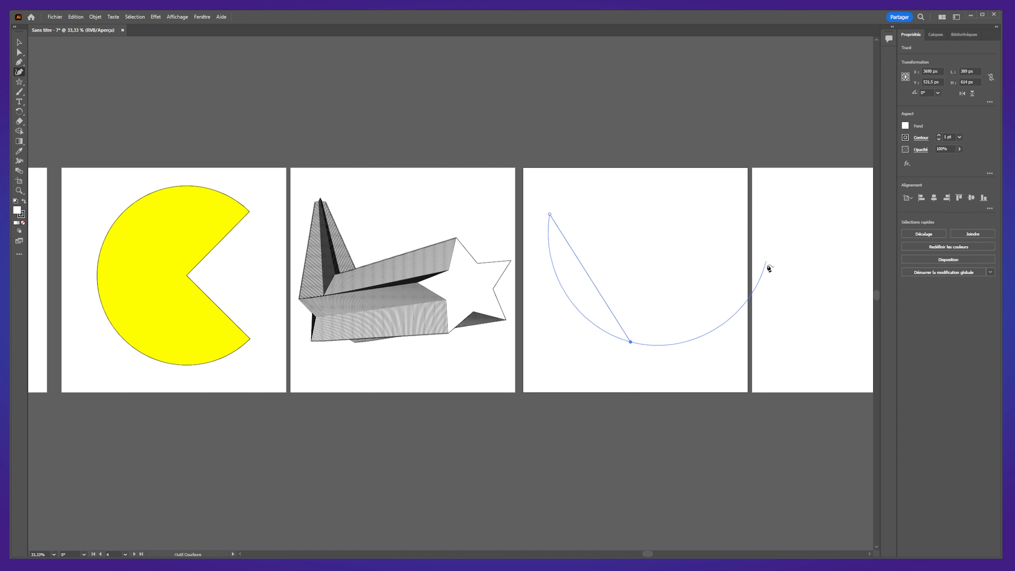
click(739, 236)
click(628, 234)
drag(629, 236, 650, 178)
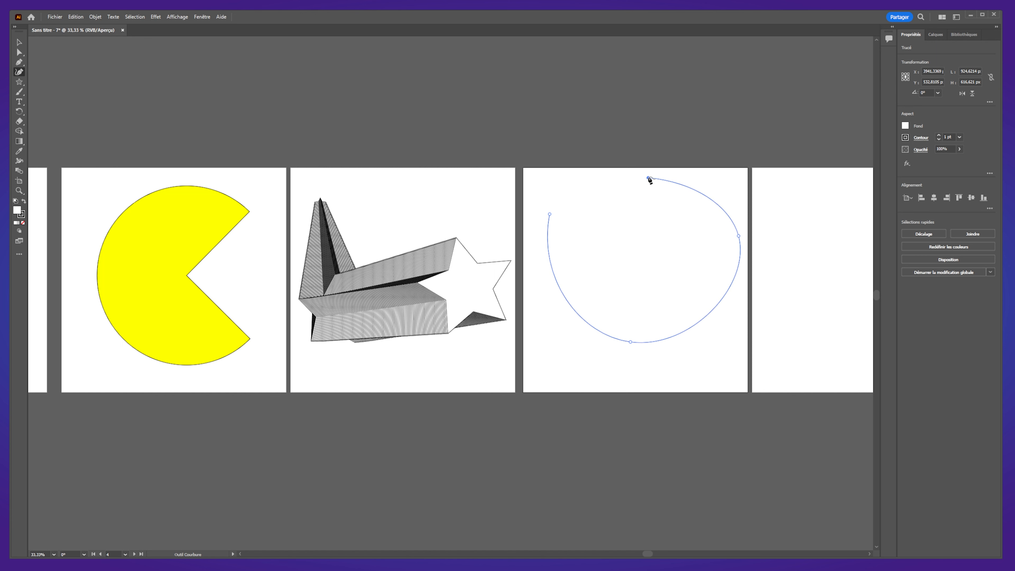
Continue the spiral inward through about two more progressively tighter turns, leaving the path open near its centre.
click(586, 260)
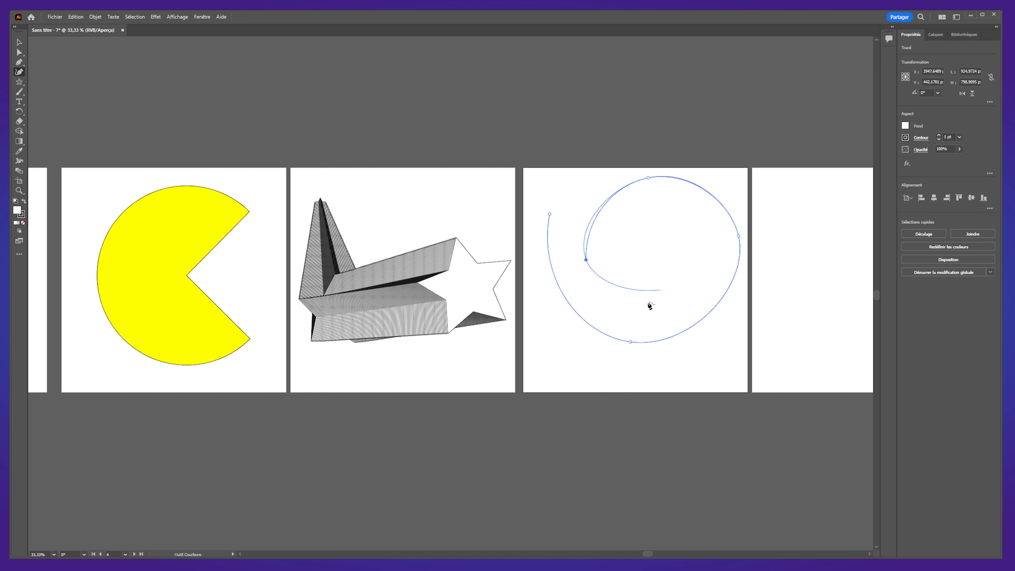
click(645, 313)
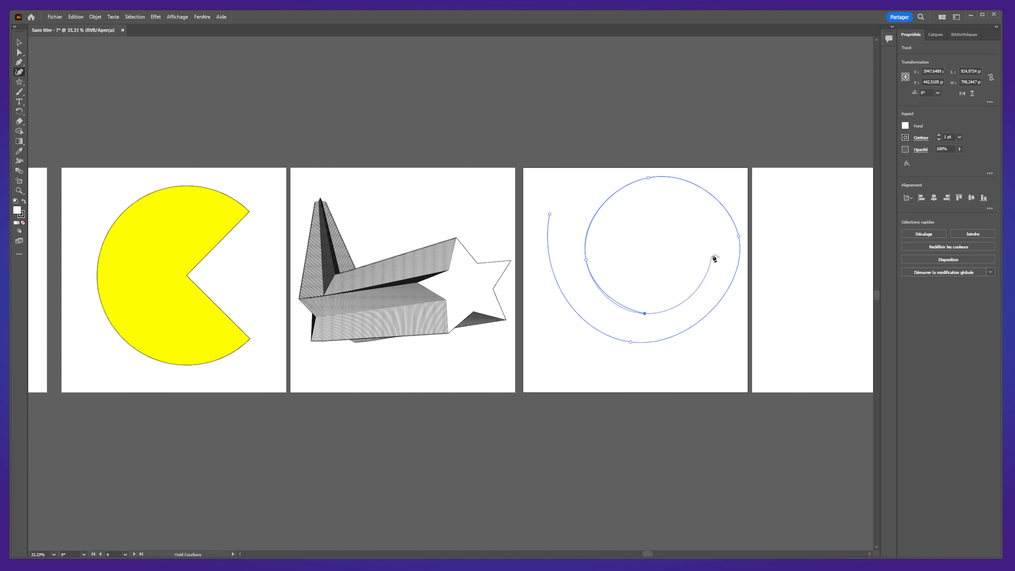
click(650, 200)
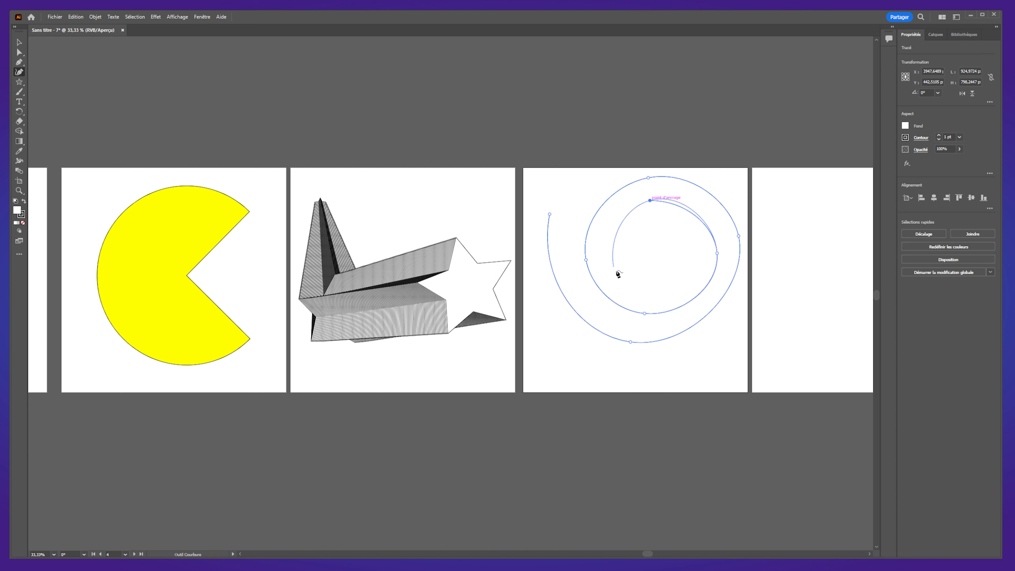
click(608, 256)
key(Escape)
click(654, 296)
click(693, 245)
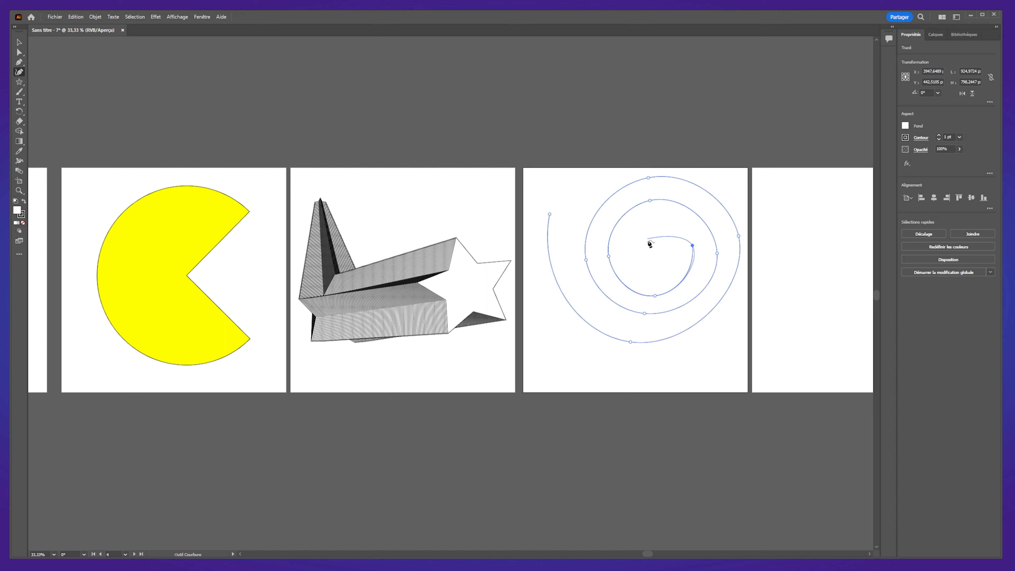
click(658, 220)
click(633, 250)
key(Escape)
click(632, 250)
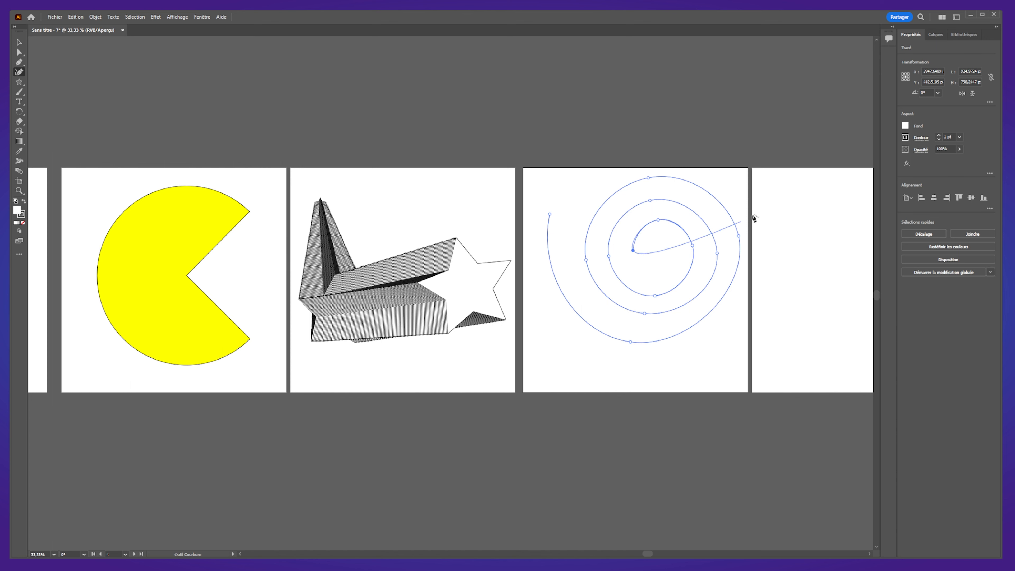
Move the spiral slightly down on its artboard and increase its stroke weight to 23 pt.
key(v)
click(606, 214)
drag(719, 249, 719, 269)
drag(938, 137, 941, 137)
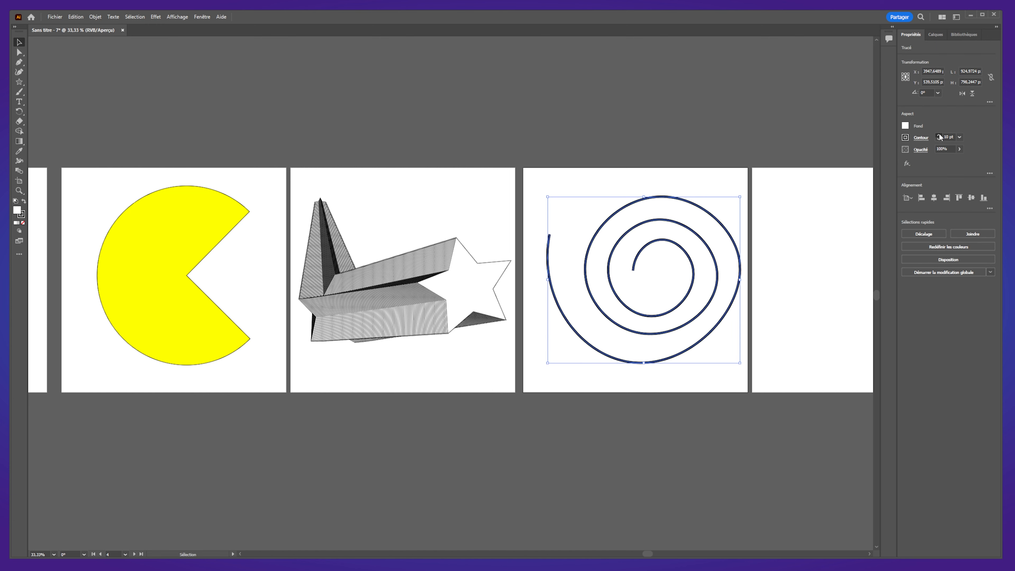
click(635, 119)
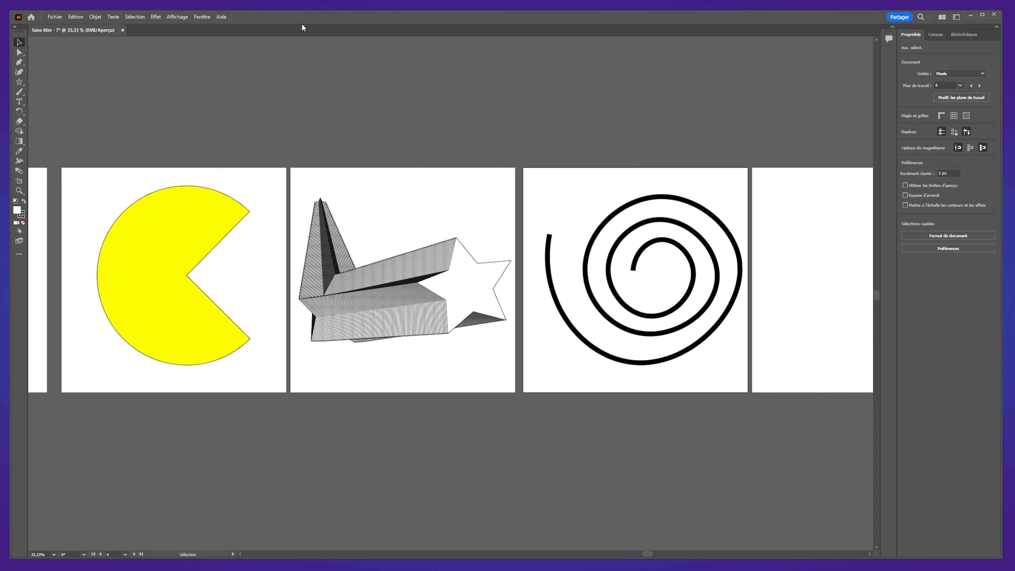
Vary the spiral's stroke with the Width tool, swelling its outer end, thickening the outer turns and tapering it toward the centre.
click(21, 161)
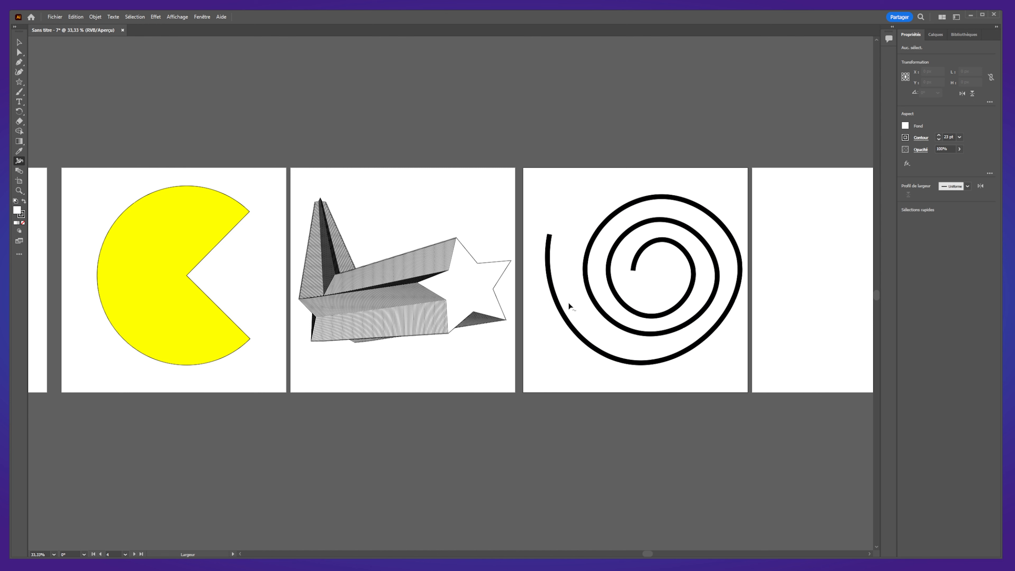
mouse_move(556, 301)
mouse_down()
mouse_move(567, 327)
mouse_move(558, 305)
mouse_up()
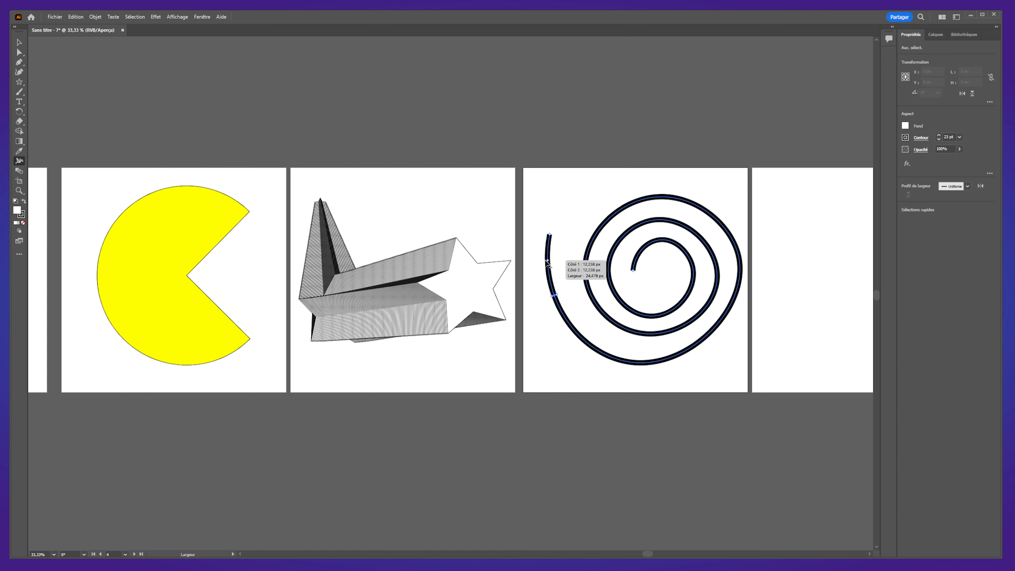
mouse_move(549, 249)
mouse_down()
mouse_move(561, 267)
mouse_move(553, 264)
mouse_up()
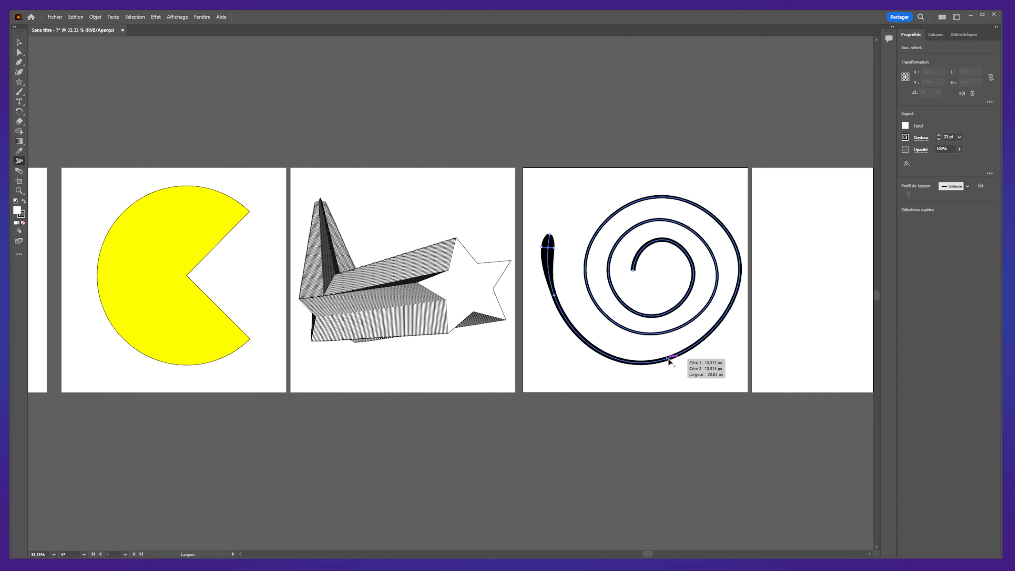
mouse_move(700, 344)
mouse_down()
mouse_move(707, 332)
mouse_move(699, 352)
mouse_up()
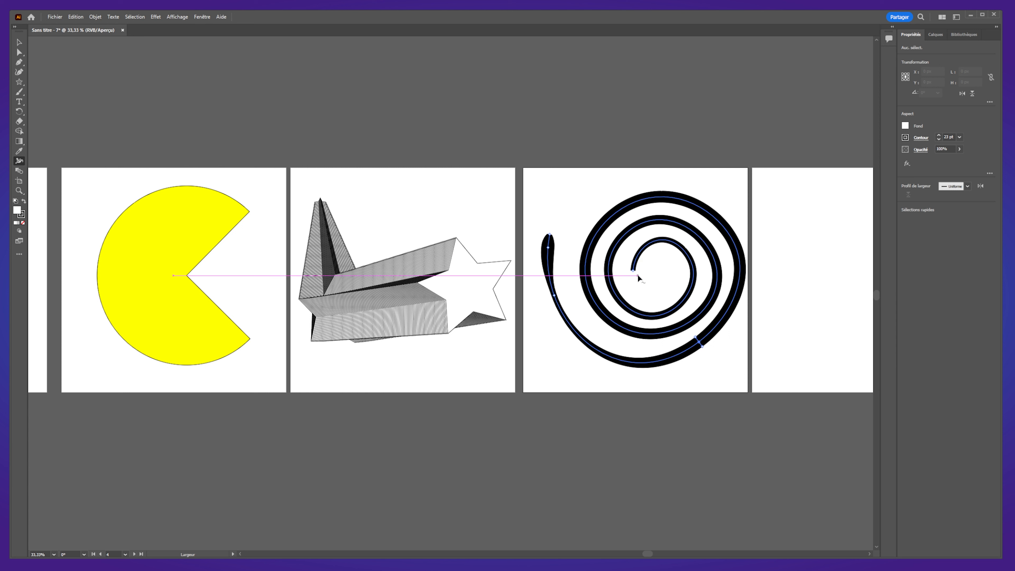
drag(633, 273, 632, 271)
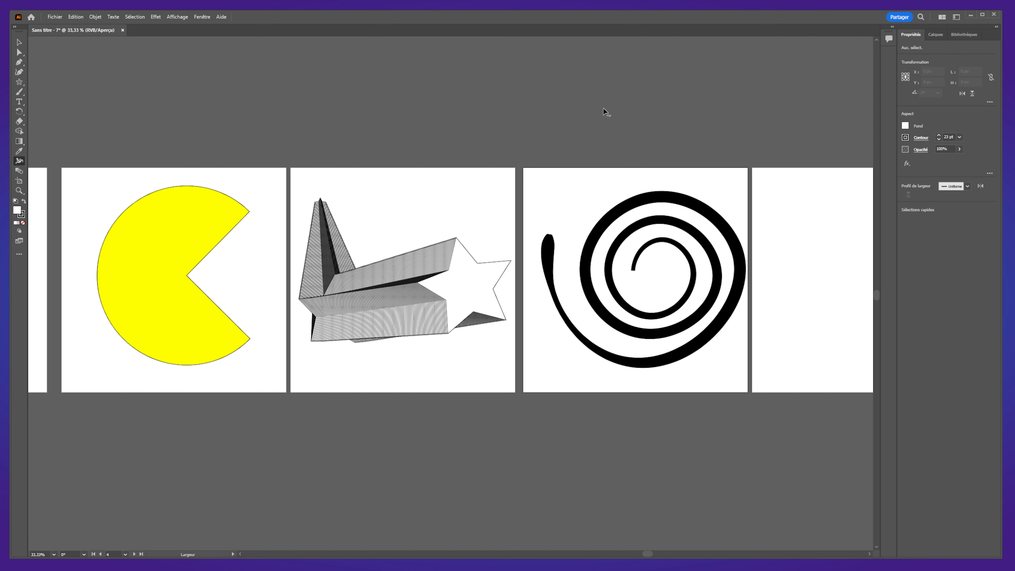
mouse_move(707, 210)
mouse_down()
mouse_move(713, 189)
mouse_move(710, 200)
mouse_up()
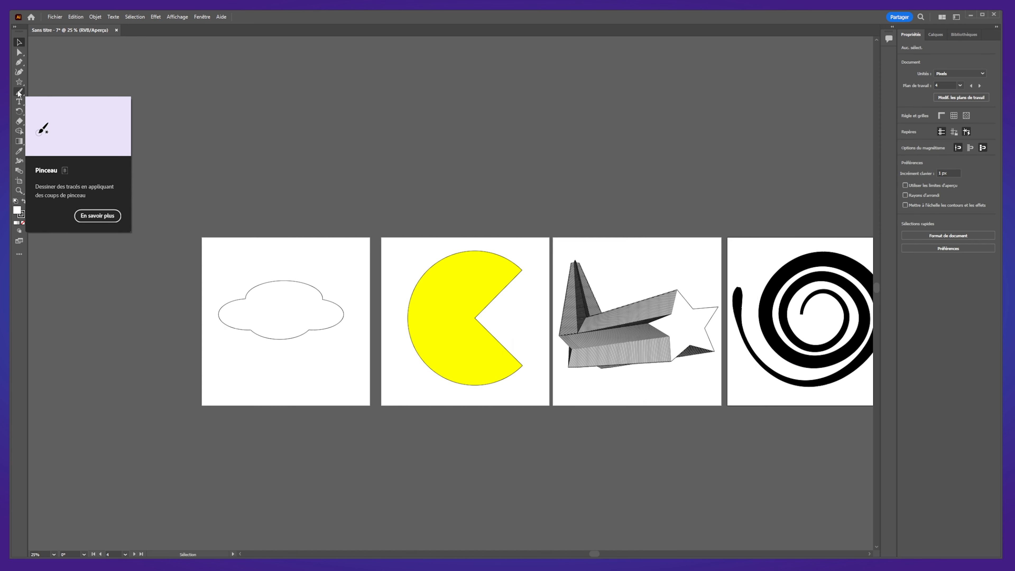
Draw a thin V-shaped curved stroke across the fifth artboard with the Paintbrush tool, undoing the first trial stroke.
drag(674, 385, 375, 396)
scroll(552, 380, up, 2)
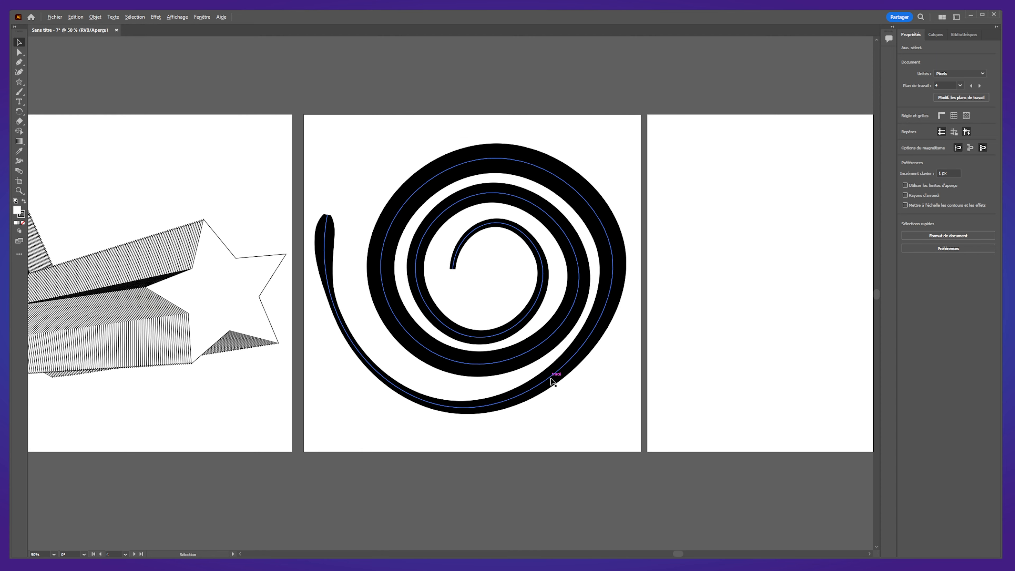
drag(737, 298, 576, 320)
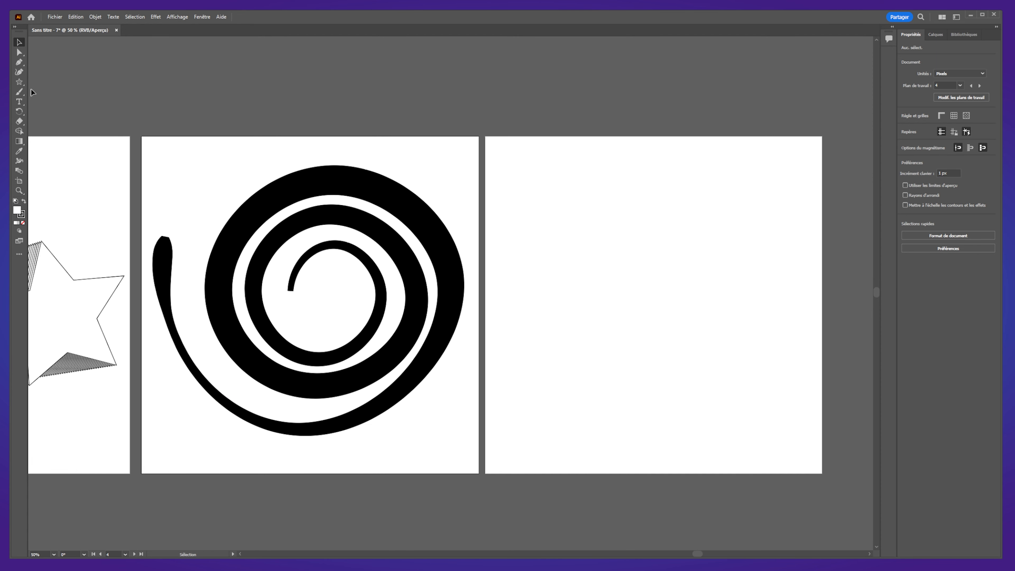
click(19, 92)
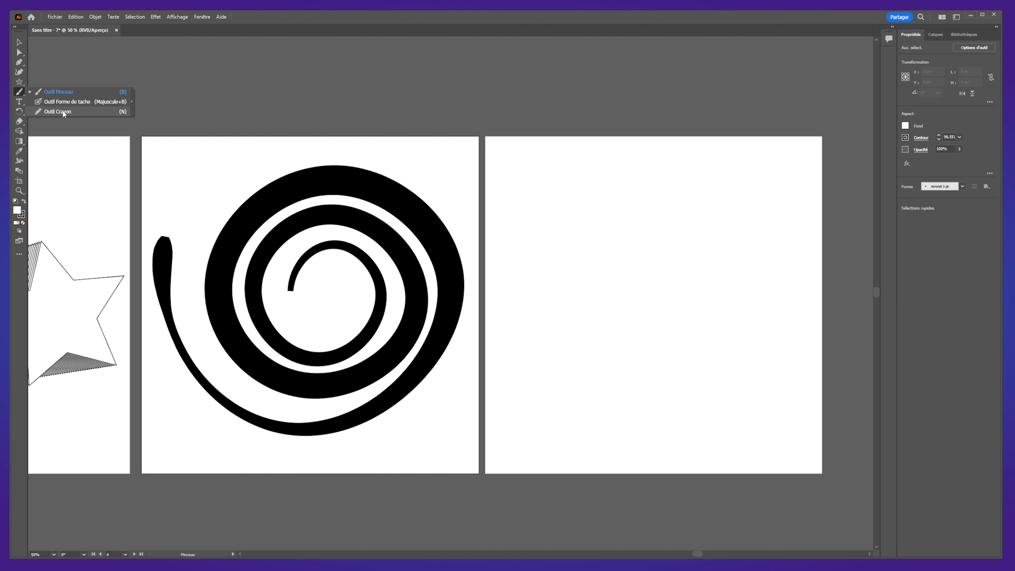
click(66, 92)
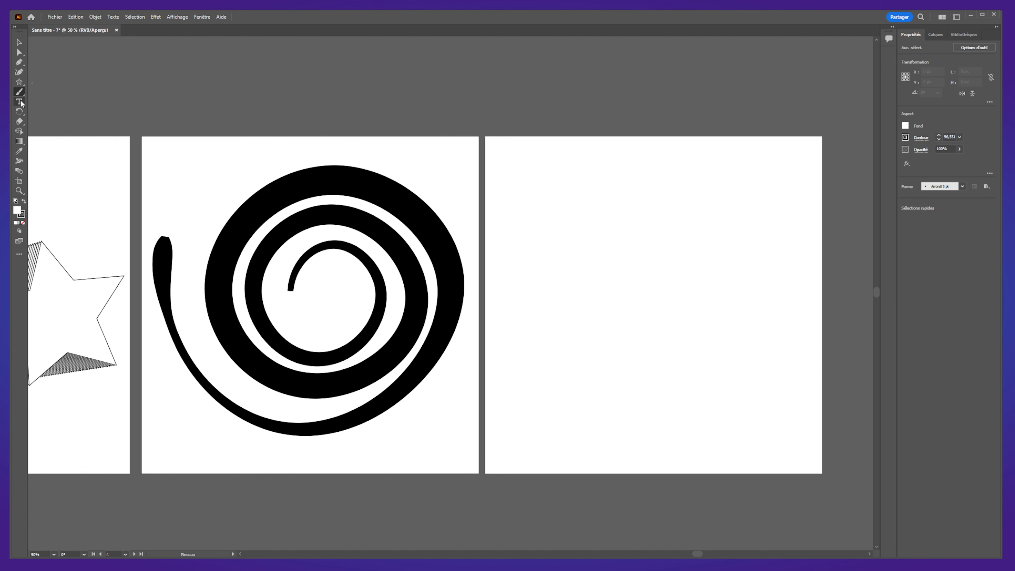
mouse_move(583, 335)
mouse_down()
mouse_move(581, 268)
mouse_move(684, 254)
mouse_move(633, 392)
mouse_move(620, 296)
mouse_move(627, 355)
mouse_move(662, 329)
mouse_up()
key(ctrl+z)
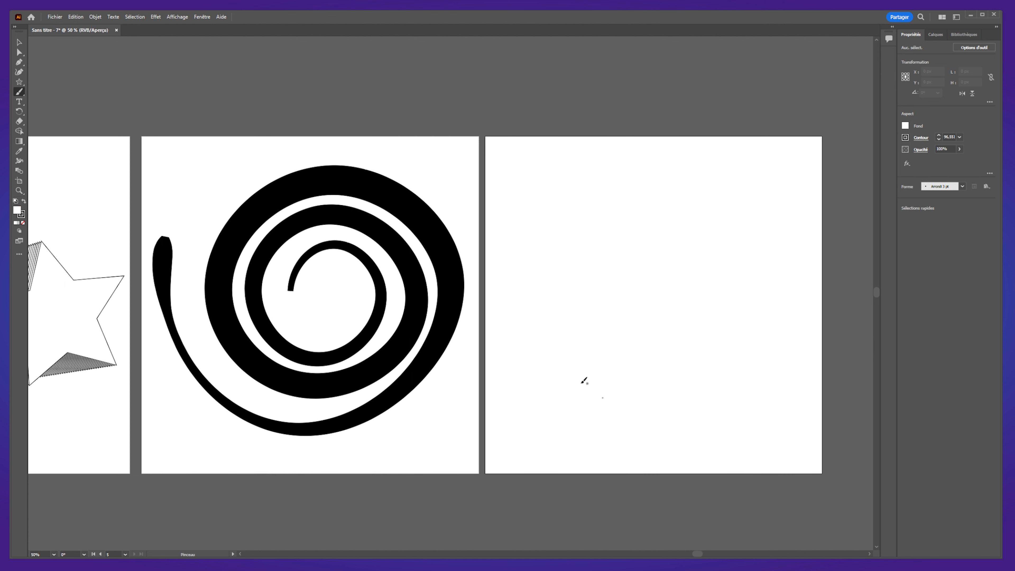
mouse_move(511, 255)
mouse_down()
mouse_move(542, 288)
mouse_move(779, 200)
mouse_up()
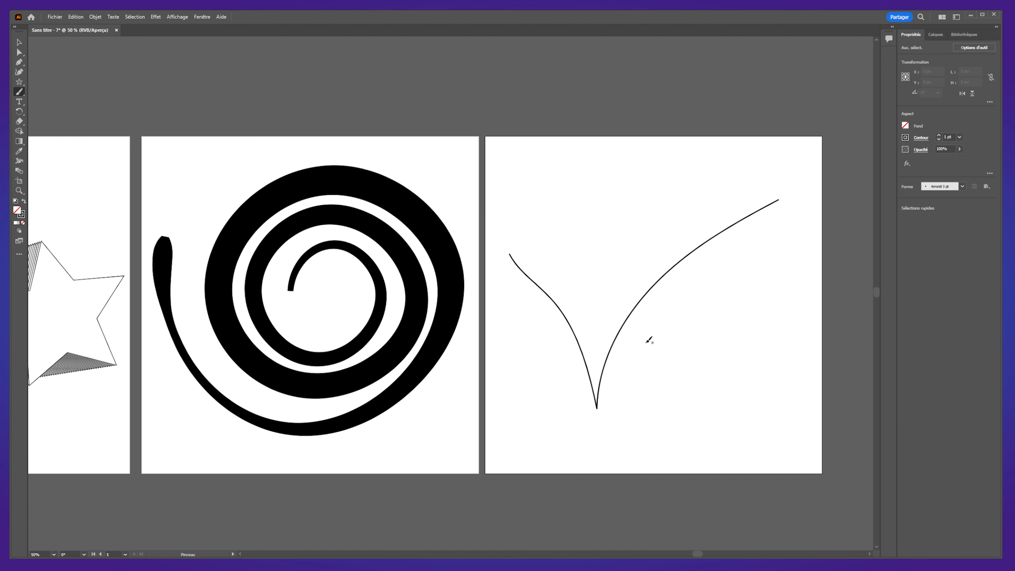
Choose the large round calligraphic brush and paint a thick zigzag stroke across the upper part of the fifth artboard.
click(954, 187)
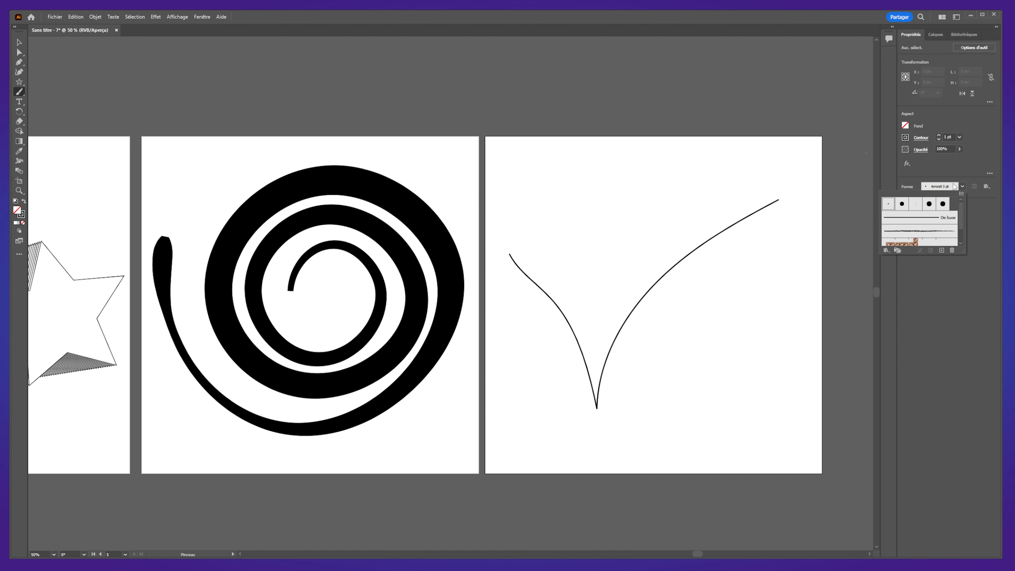
click(906, 181)
click(957, 187)
click(942, 203)
click(562, 198)
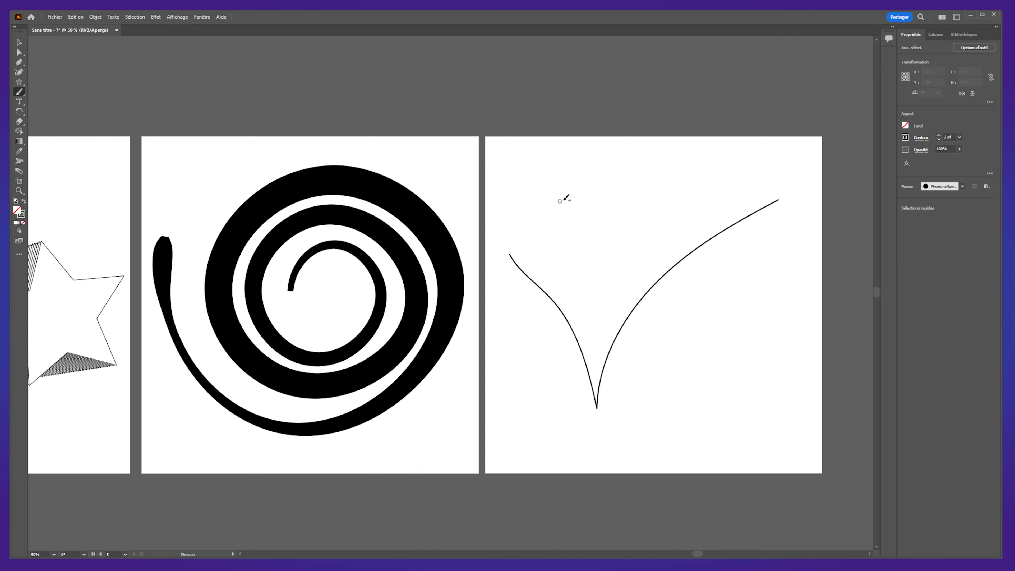
mouse_move(527, 227)
mouse_down()
mouse_move(562, 241)
mouse_move(759, 212)
mouse_up()
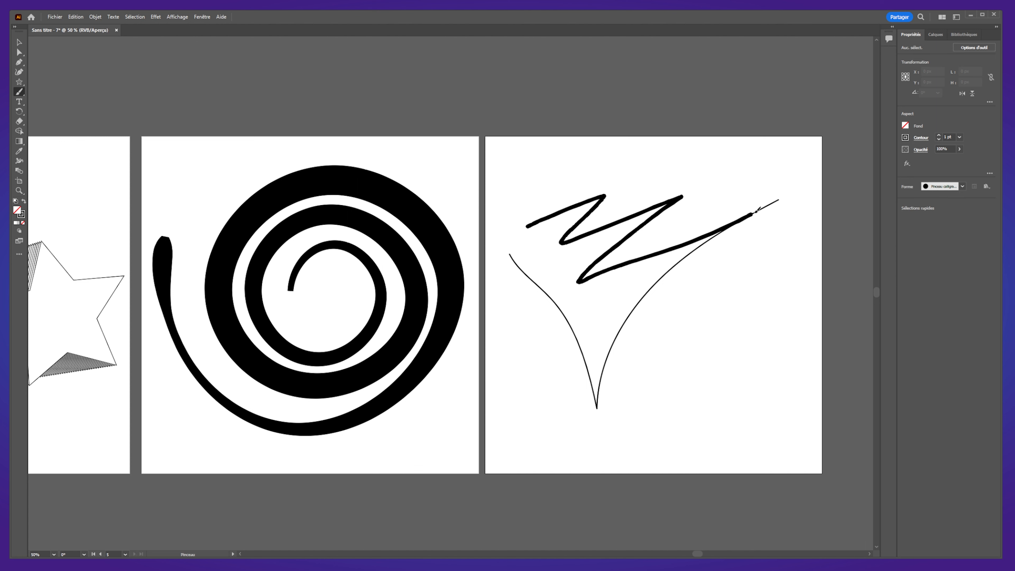
Paint a thick Z-shaped stroke low on the fifth artboard and reshape the upper zigzag by moving its end points upward with Direct Selection.
mouse_move(631, 369)
mouse_down()
mouse_move(716, 355)
mouse_move(772, 405)
mouse_up()
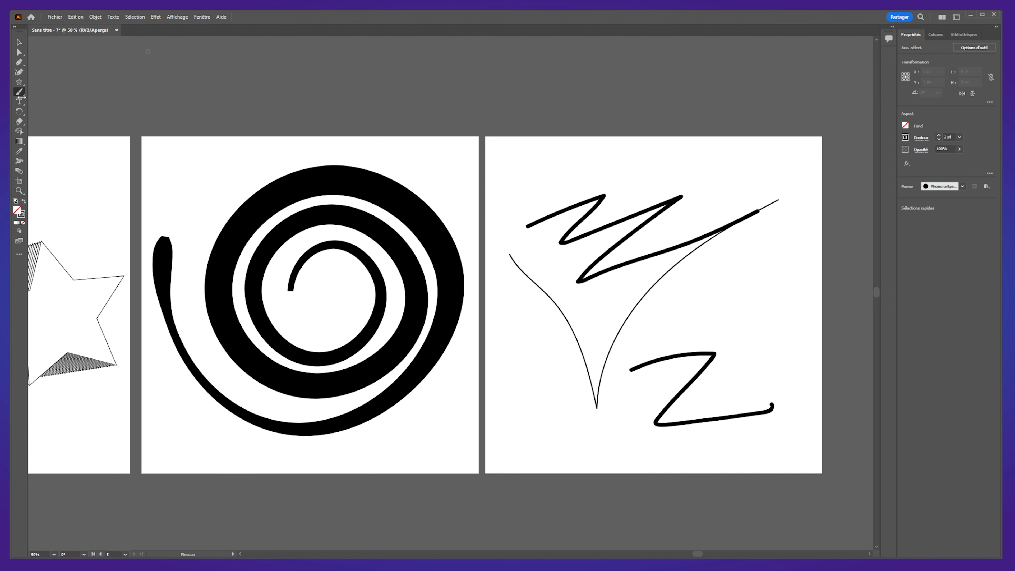
click(19, 53)
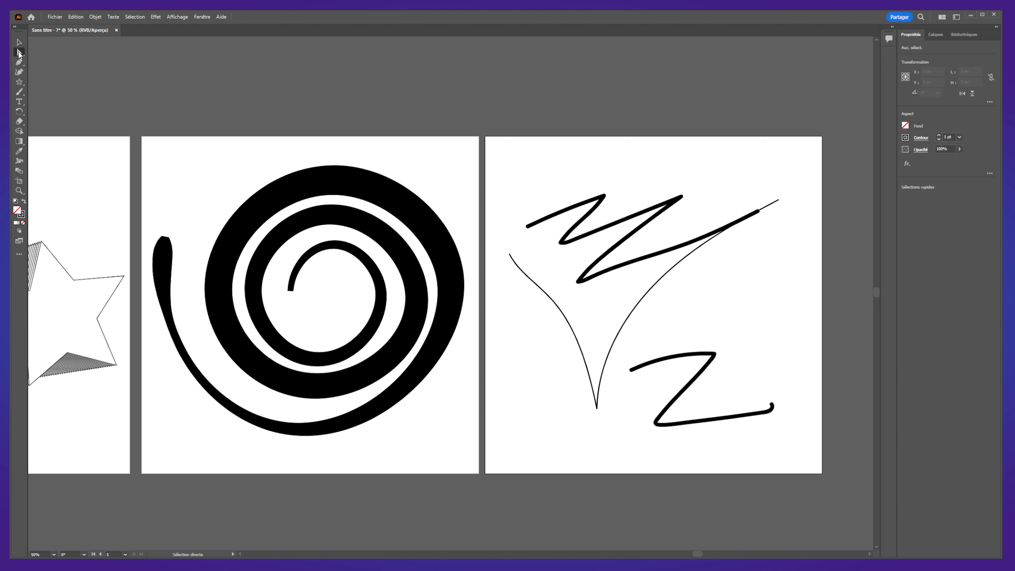
click(607, 217)
drag(606, 218, 730, 176)
click(657, 216)
drag(529, 227, 564, 172)
click(736, 209)
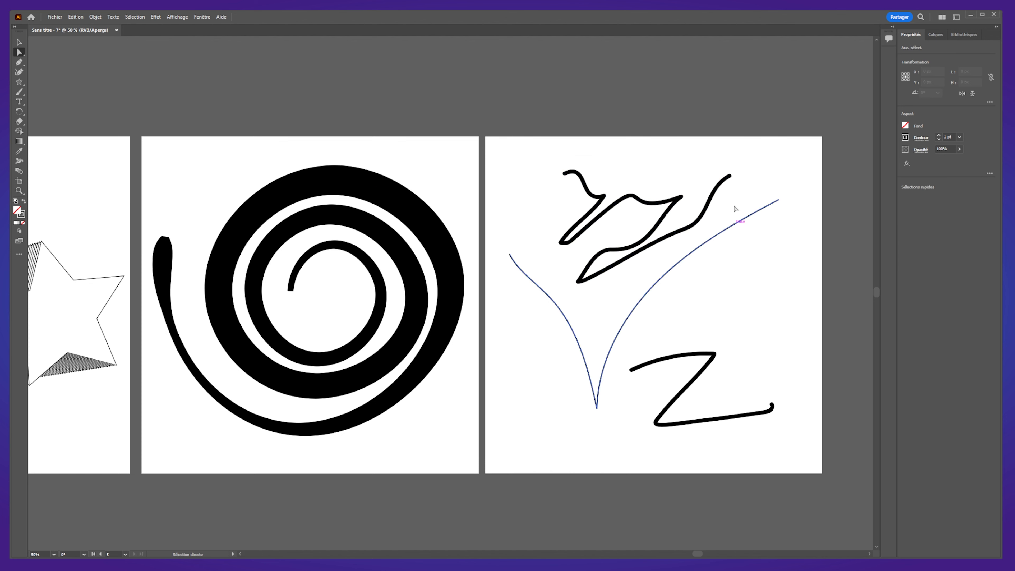
Export all artboards as separate JPEG files to the desktop, in RGB at maximum quality and 300 ppi.
mouse_move(700, 554)
mouse_down()
mouse_move(558, 528)
mouse_move(705, 526)
mouse_up()
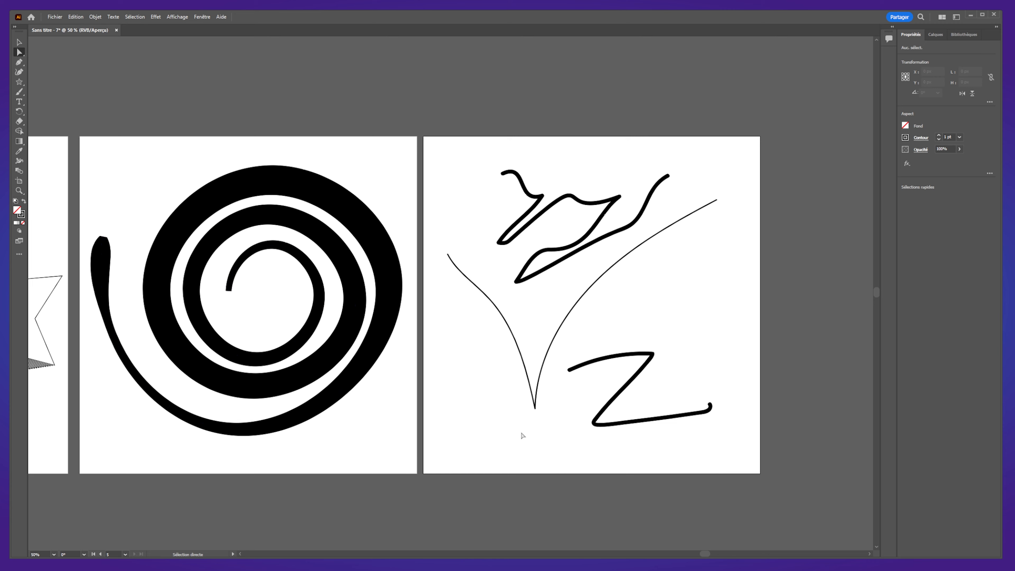
drag(710, 558, 582, 558)
click(55, 17)
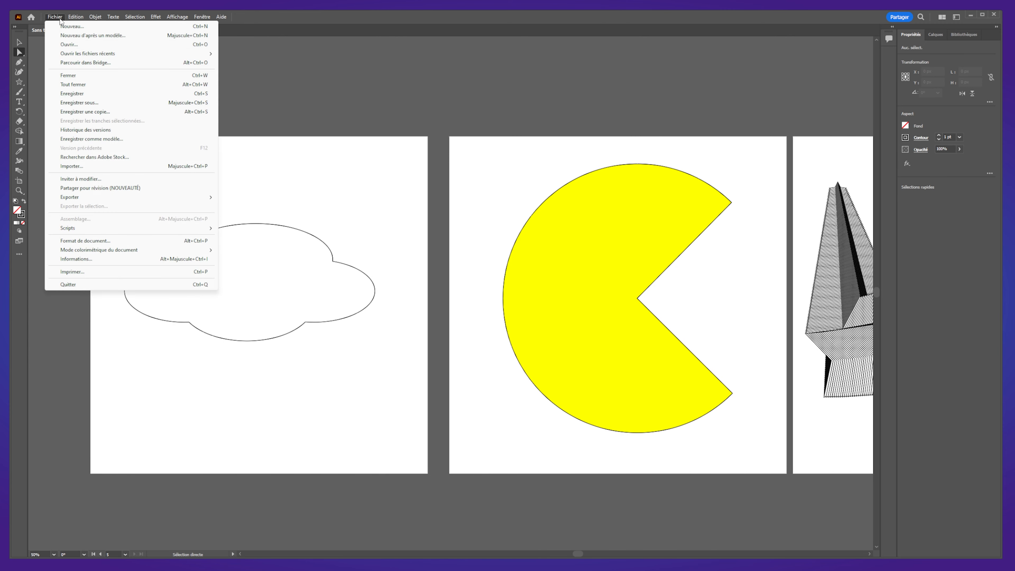
mouse_move(92, 199)
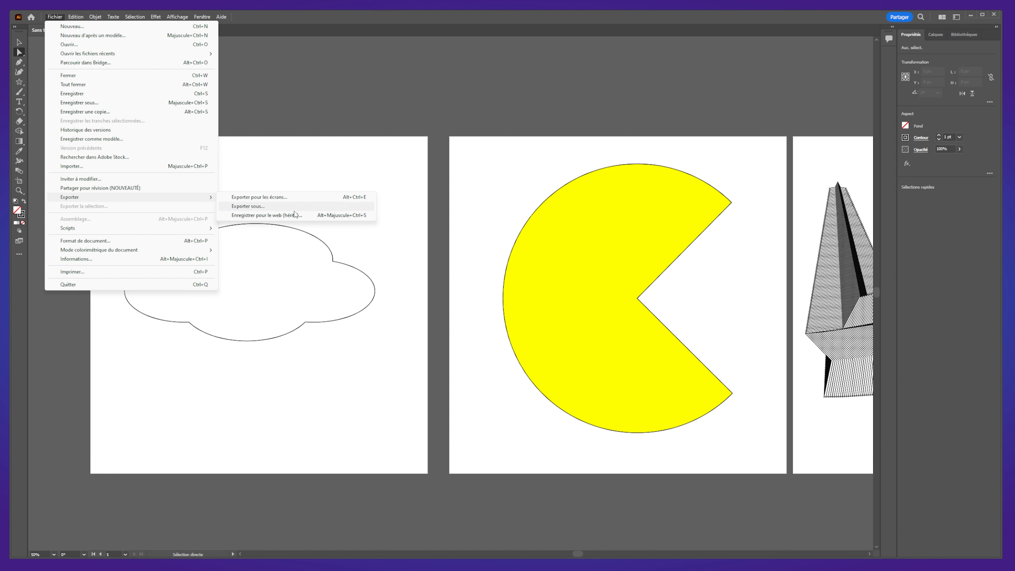
click(307, 208)
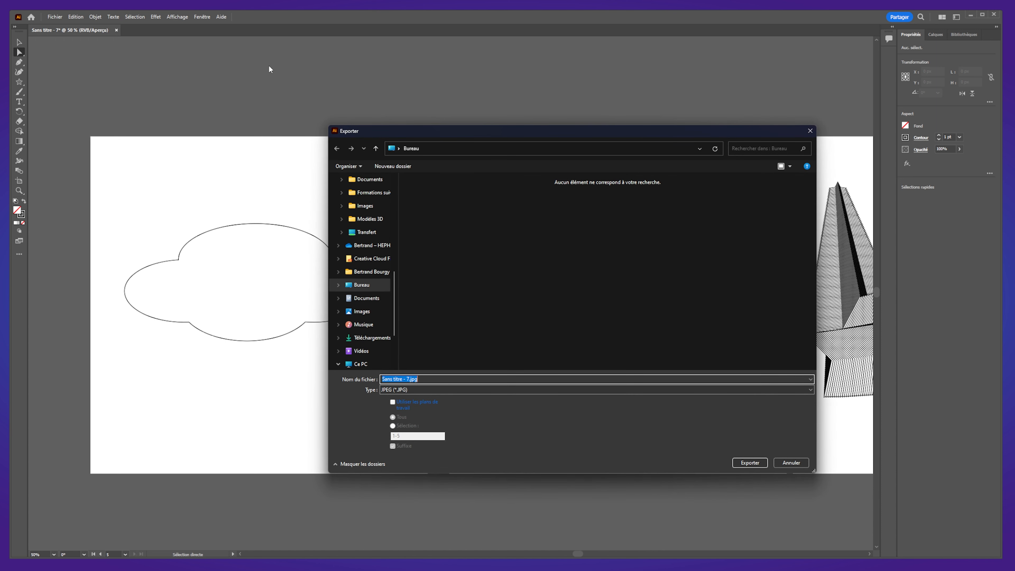
click(393, 403)
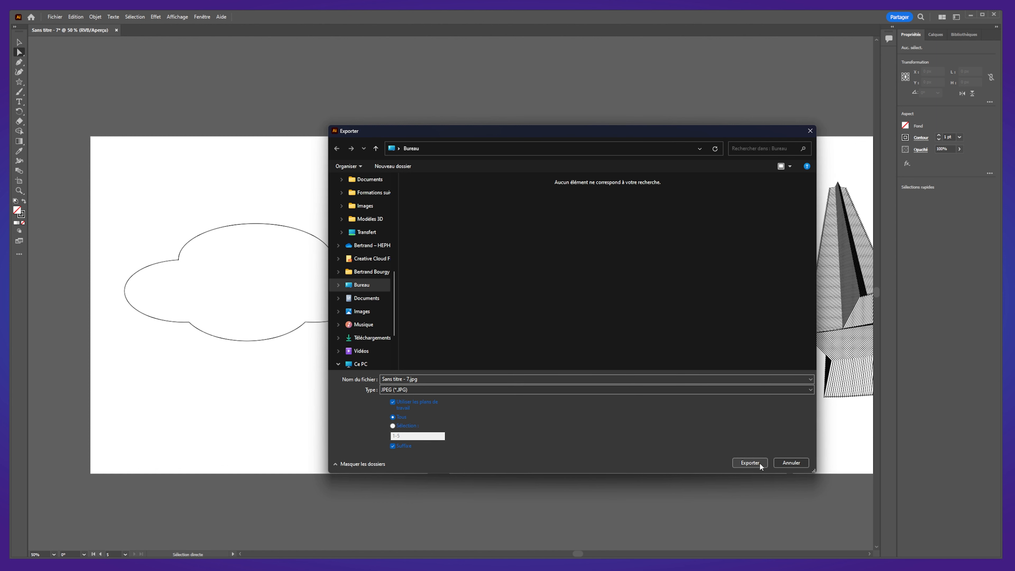
click(750, 463)
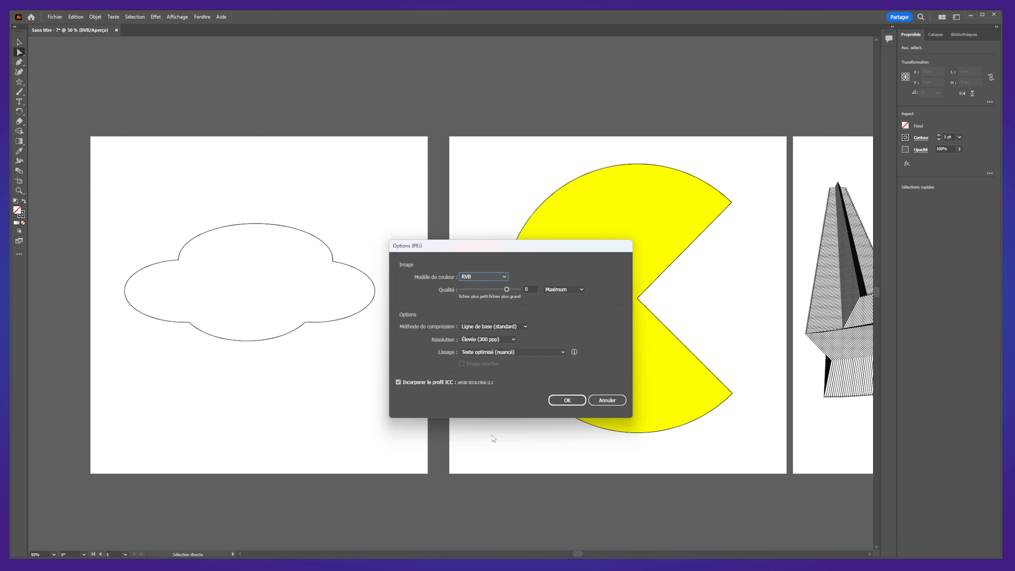
click(566, 401)
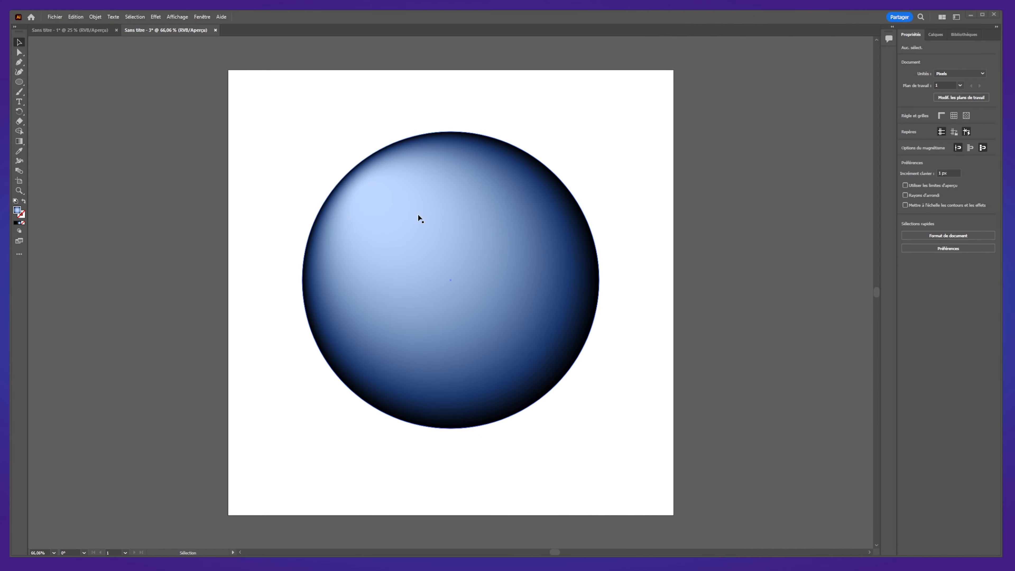
click(418, 215)
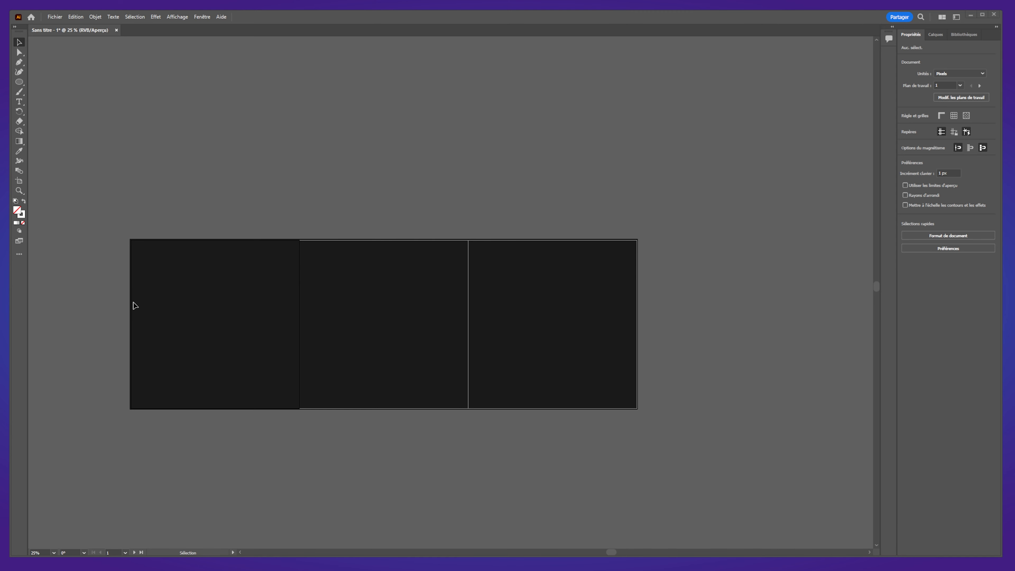
Create a new 1080 x 1080 px RGB web document with one artboard.
click(63, 18)
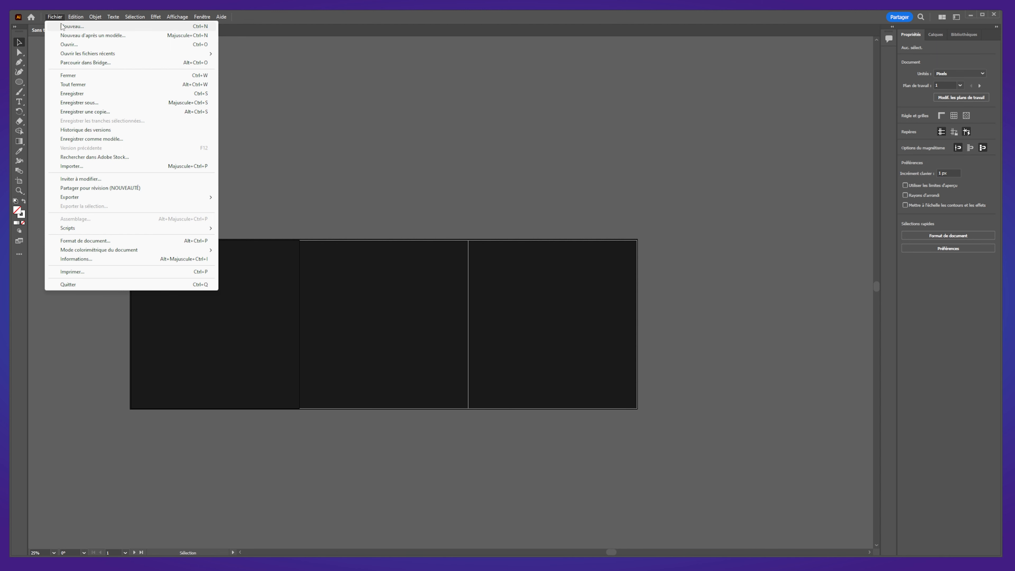
click(63, 27)
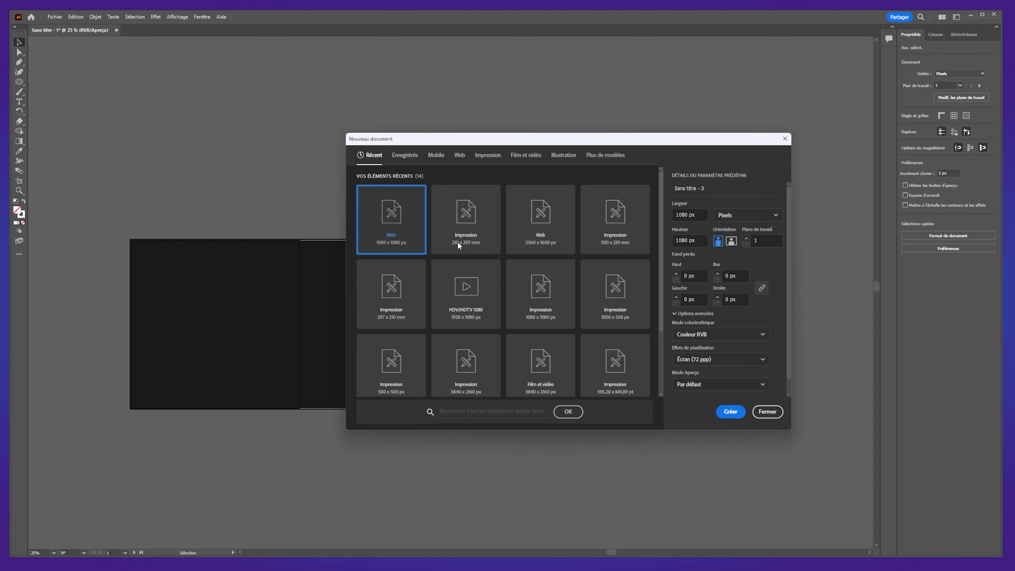
click(730, 412)
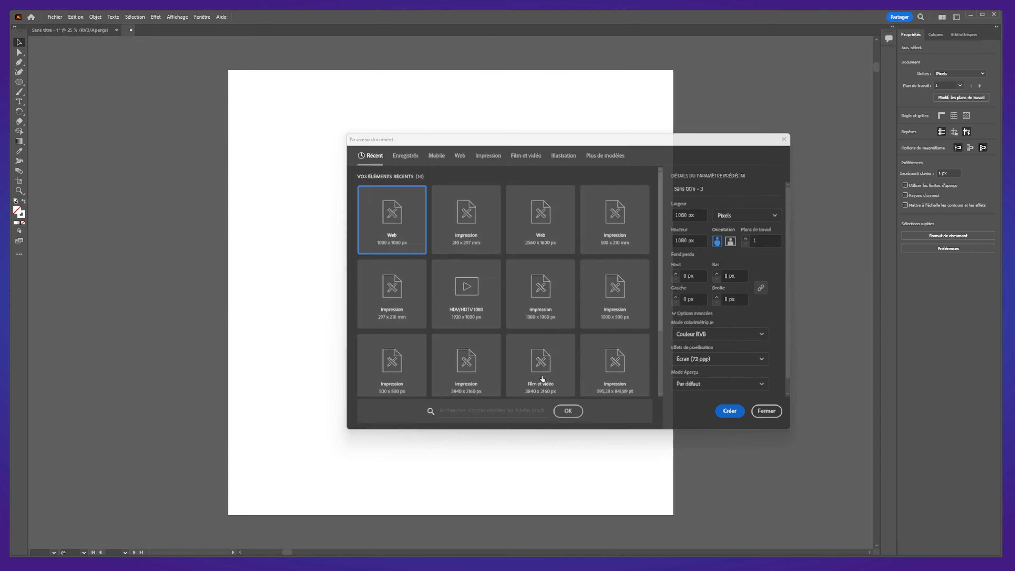
Draw a circle about 720 px in diameter near the middle of the artboard with the Ellipse tool.
click(23, 83)
click(76, 93)
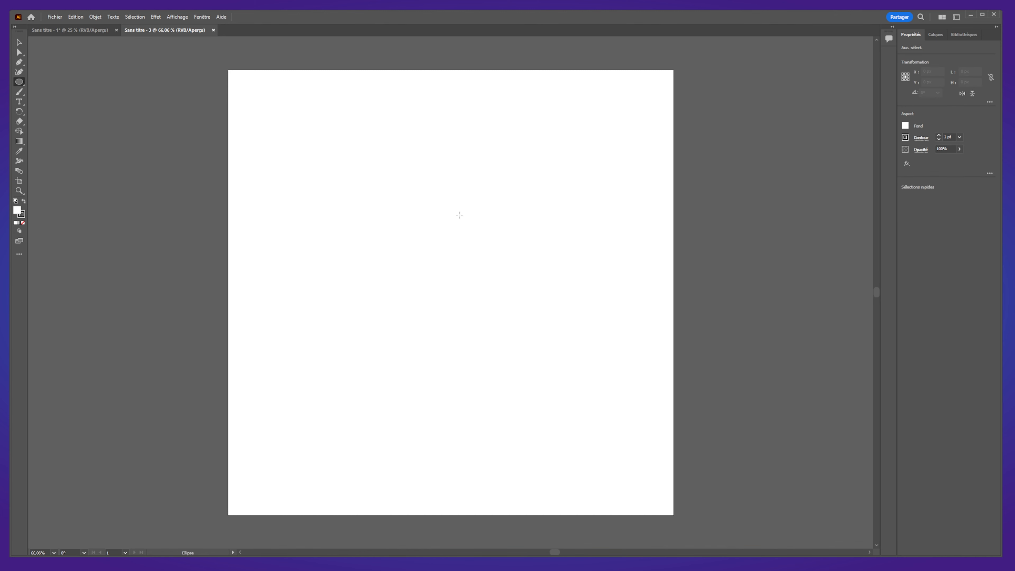
drag(309, 125, 607, 394)
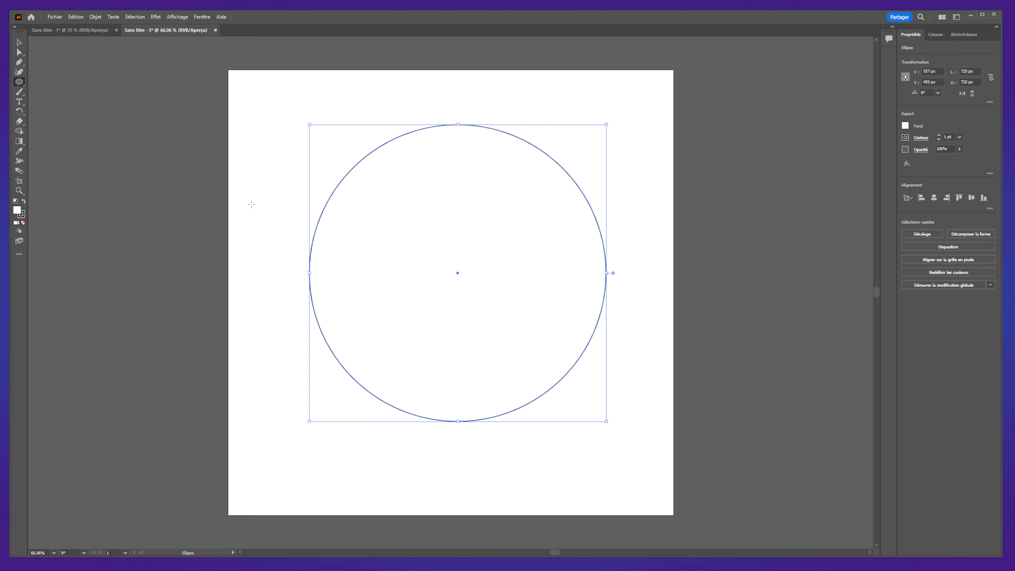
Fill the circle with a white-to-black gradient using the Gradient tool and make it radial.
click(20, 142)
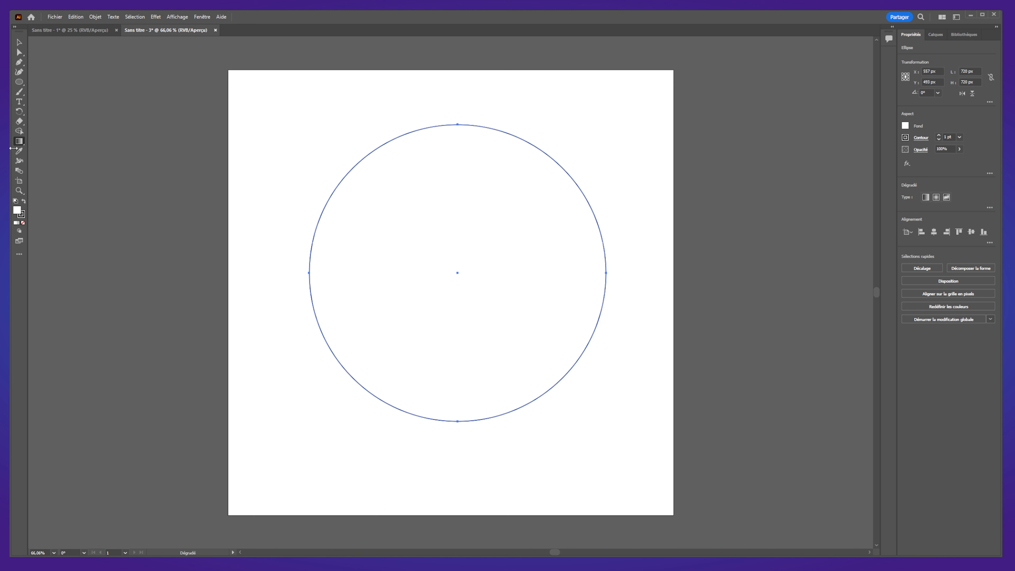
click(20, 143)
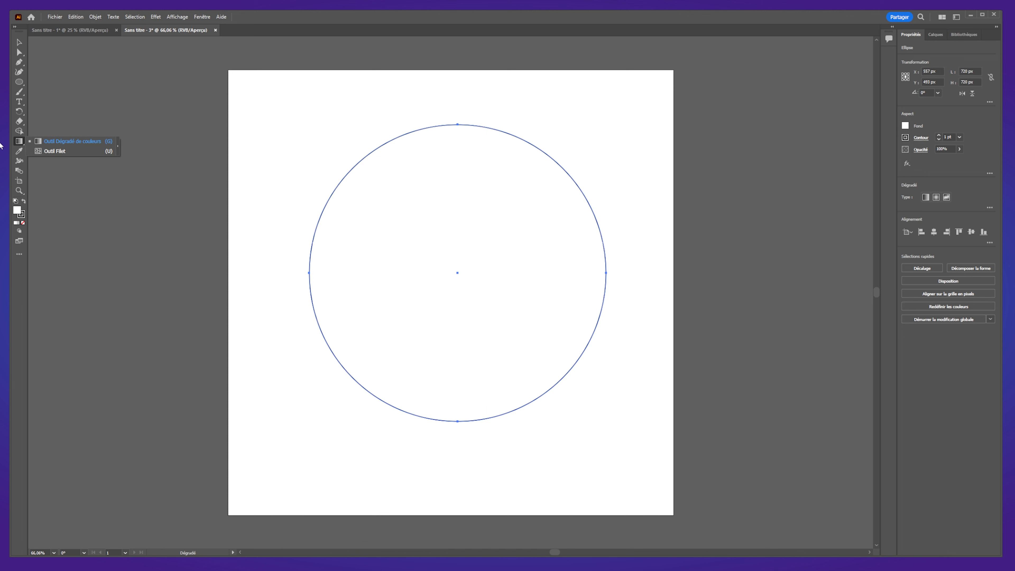
click(20, 144)
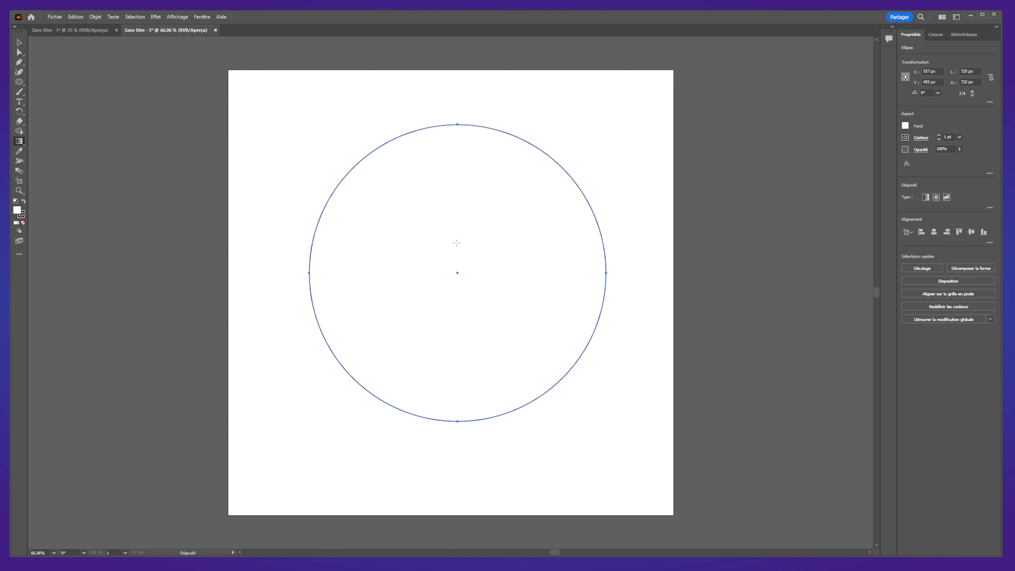
click(462, 267)
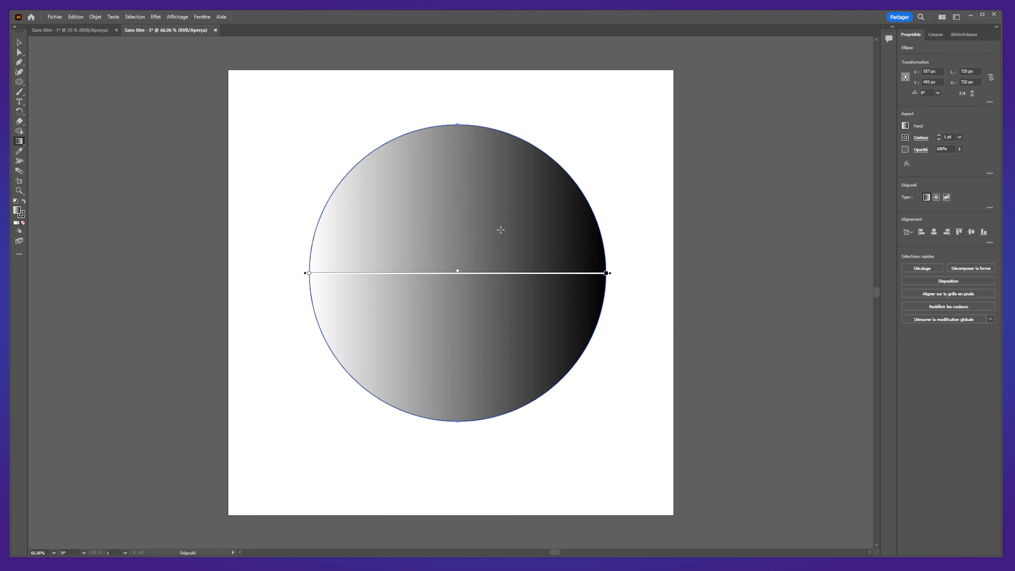
key(ctrl+z)
click(478, 255)
click(937, 197)
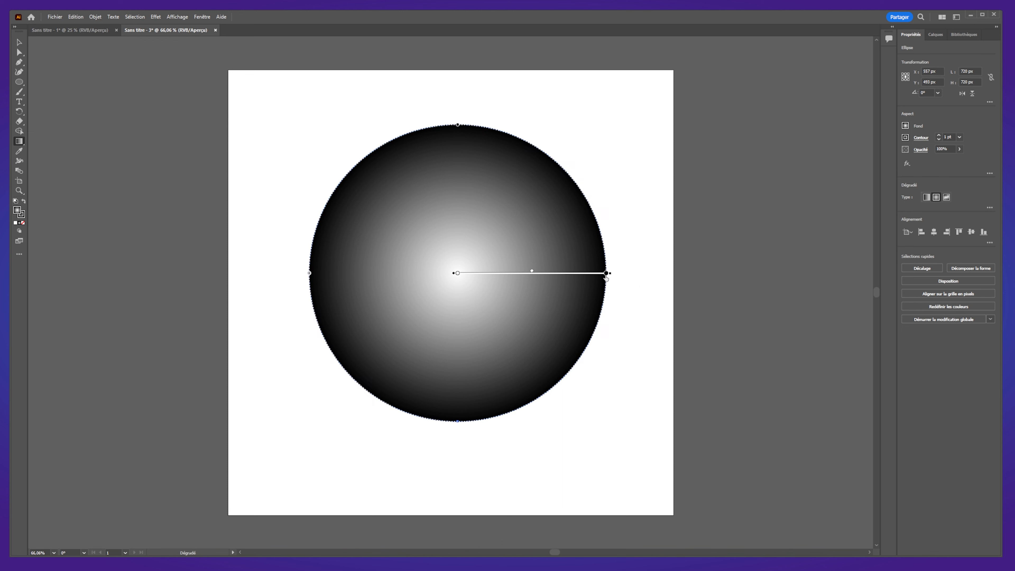
Try a freeform points gradient on the circle, shifting its right-hand color point, and switch back to the radial type.
click(947, 197)
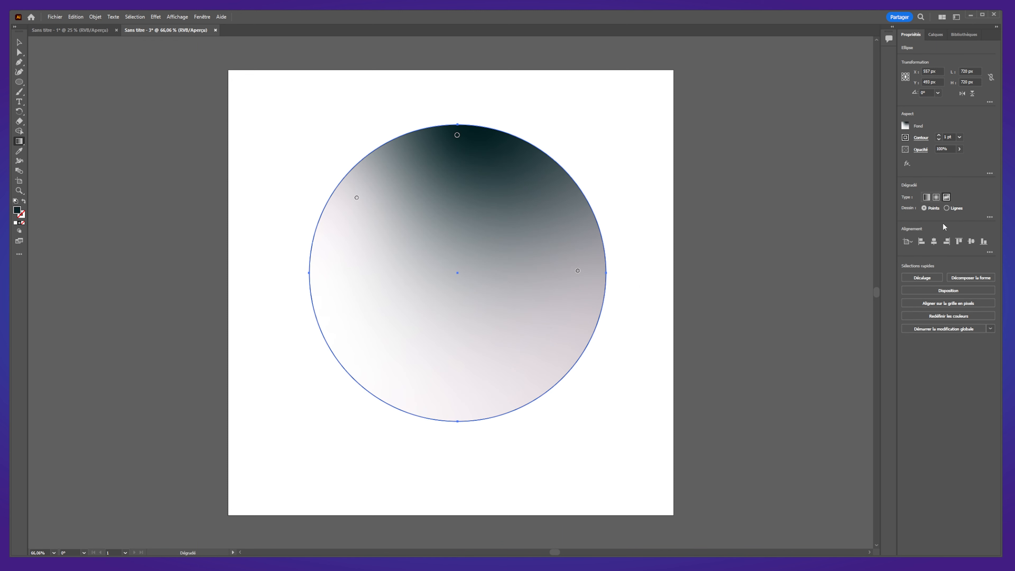
drag(578, 272, 569, 302)
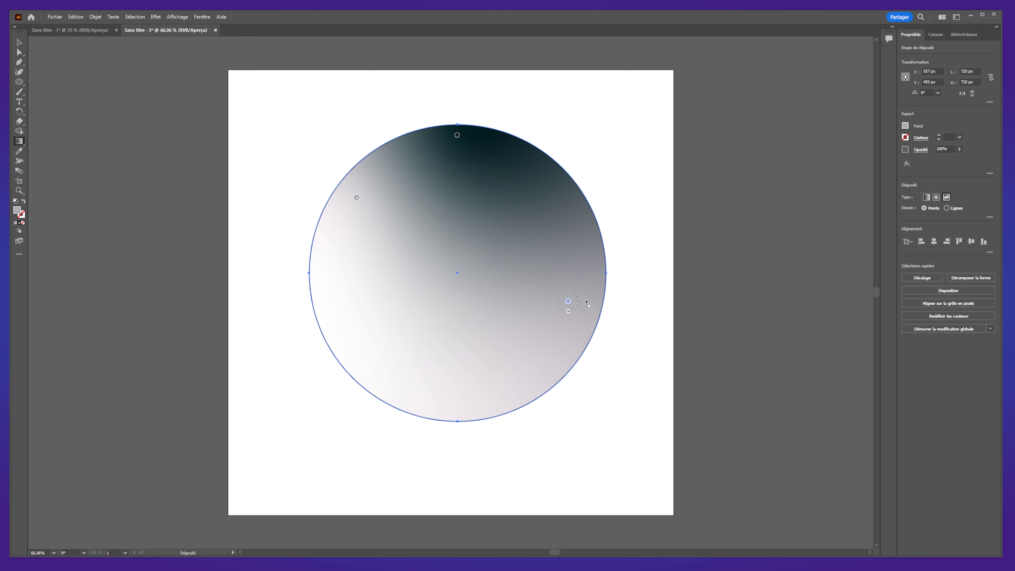
click(937, 198)
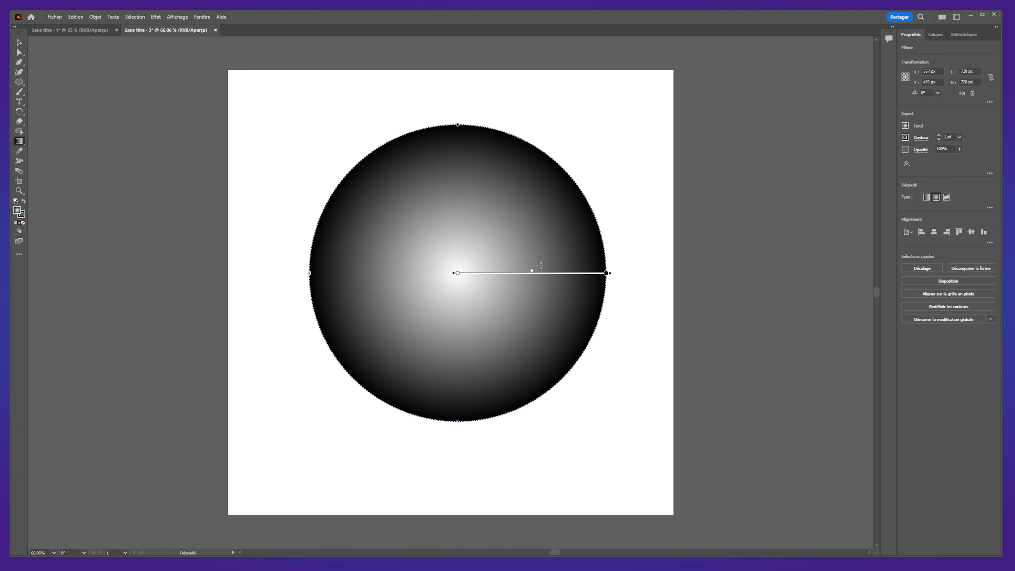
Try enlarging the gradient's bright center by sliding the white stop outward, and return the stop to the circle's center.
click(458, 273)
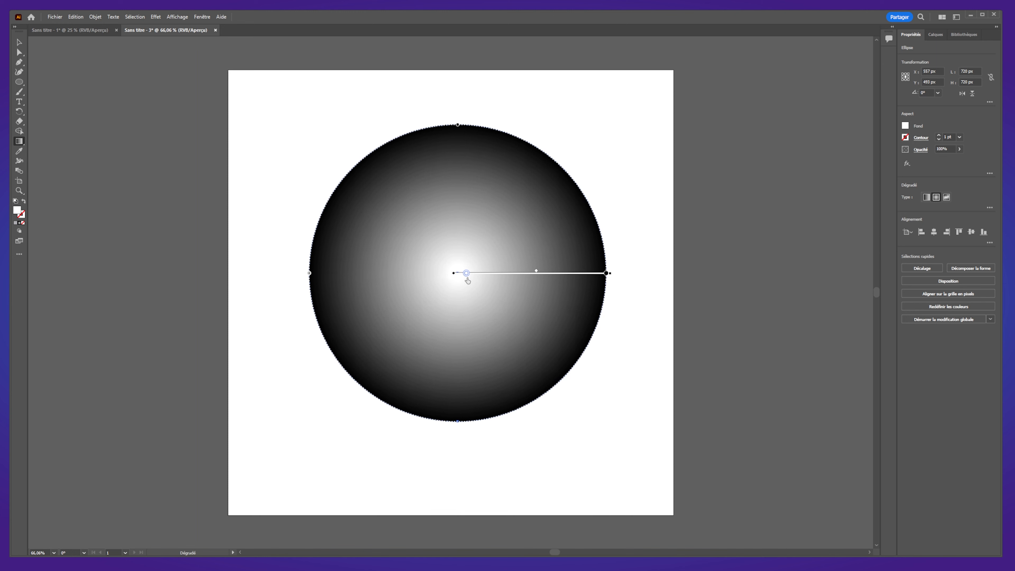
drag(459, 282, 495, 277)
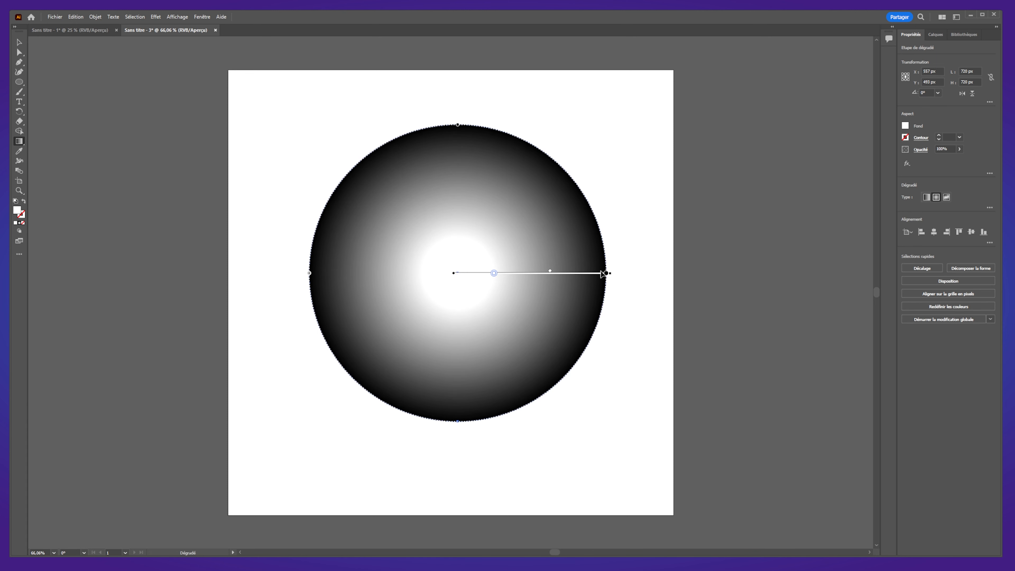
mouse_move(607, 274)
mouse_down()
mouse_move(558, 281)
mouse_move(606, 275)
mouse_up()
click(495, 274)
drag(496, 275, 455, 276)
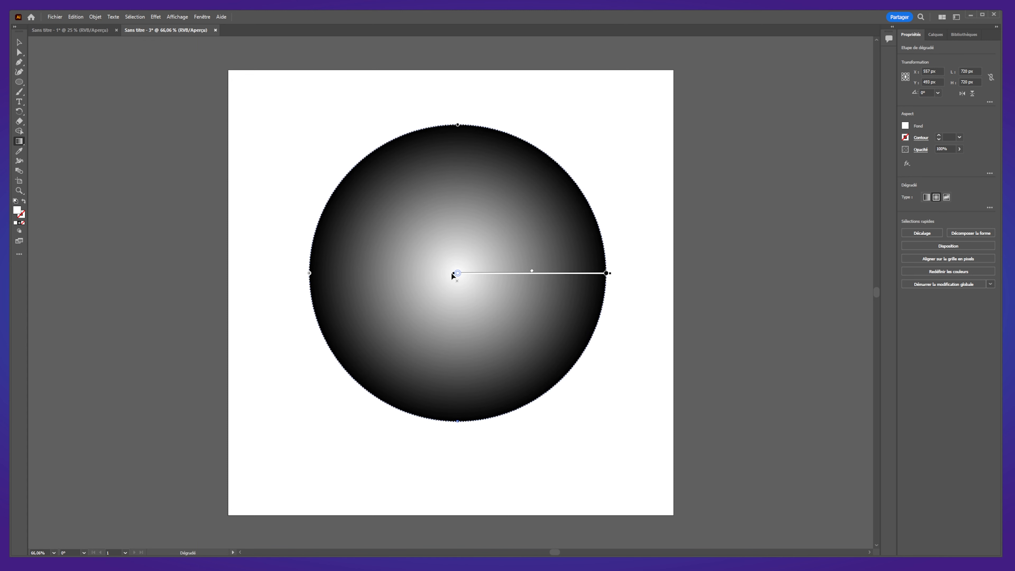
Reposition the radial gradient so its highlight sits in the circle's upper-left area and its black end on the lower-right edge.
drag(452, 273, 393, 199)
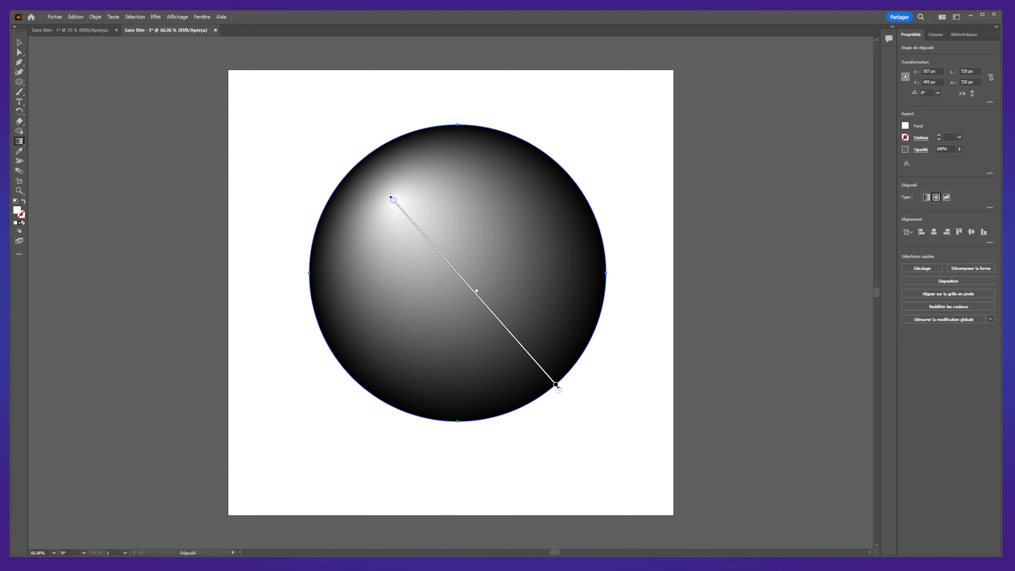
mouse_move(557, 386)
mouse_down()
mouse_move(532, 358)
mouse_move(557, 387)
mouse_move(550, 378)
mouse_up()
click(562, 393)
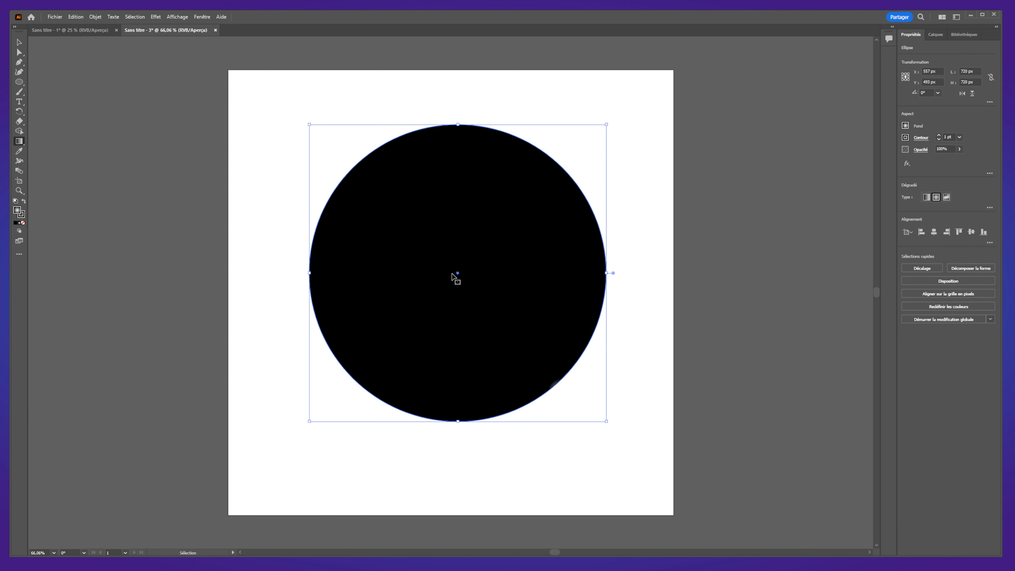
key(ctrl+z)
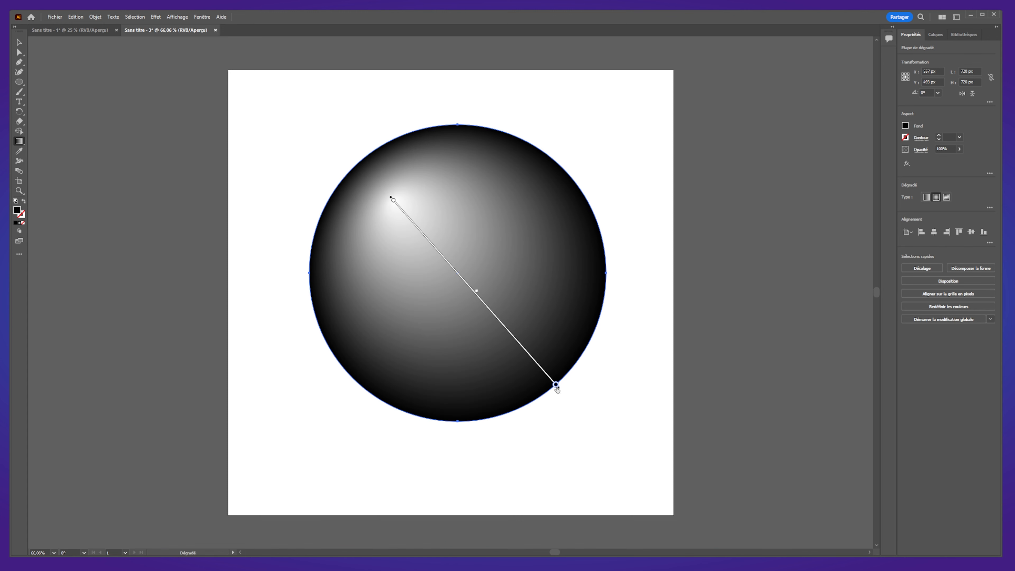
mouse_move(558, 392)
mouse_down()
mouse_move(529, 351)
mouse_move(554, 394)
mouse_move(509, 363)
mouse_move(579, 447)
mouse_up()
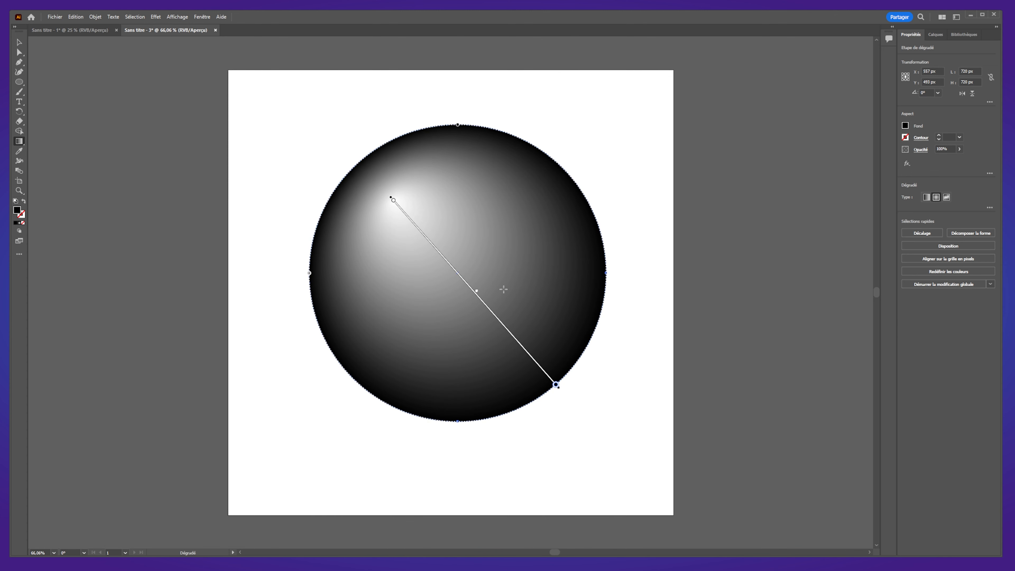
Move the shaded sphere slightly down and to the left, to X 540 px and Y 510 px.
click(20, 44)
click(244, 292)
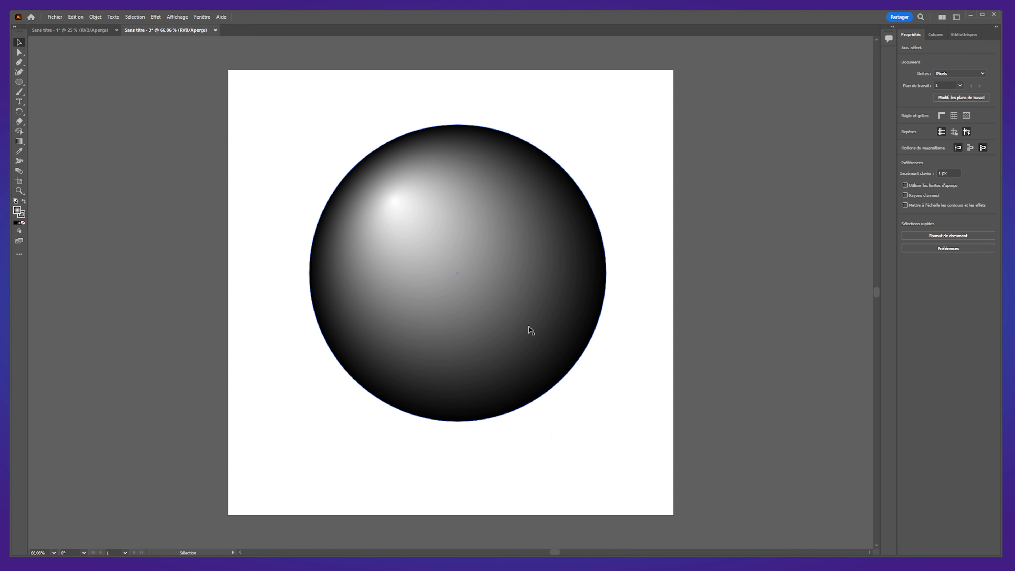
drag(455, 279, 448, 286)
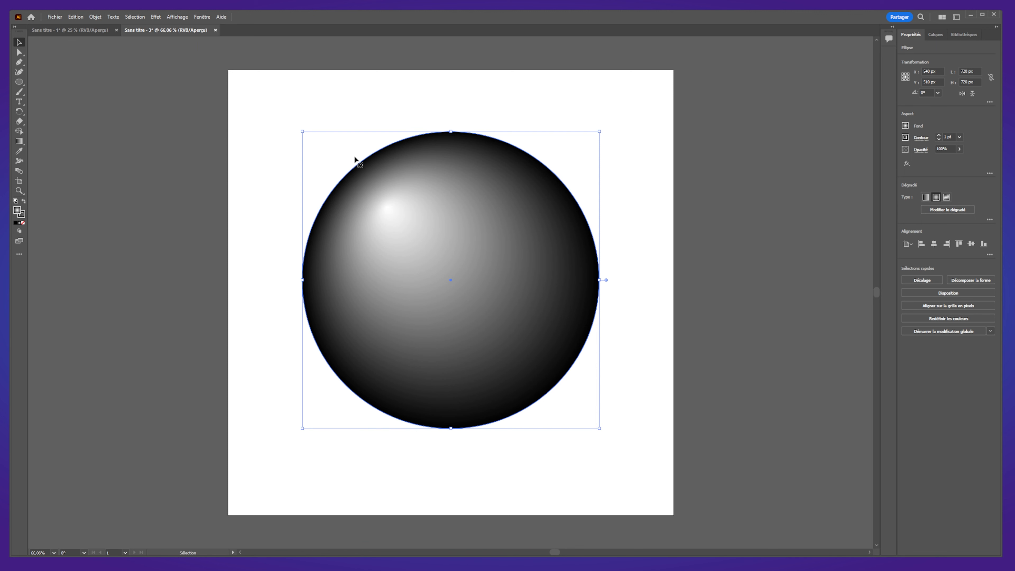
Recolor the gradient's white highlight stop to a light blue with the color mixer.
click(19, 142)
double_click(386, 207)
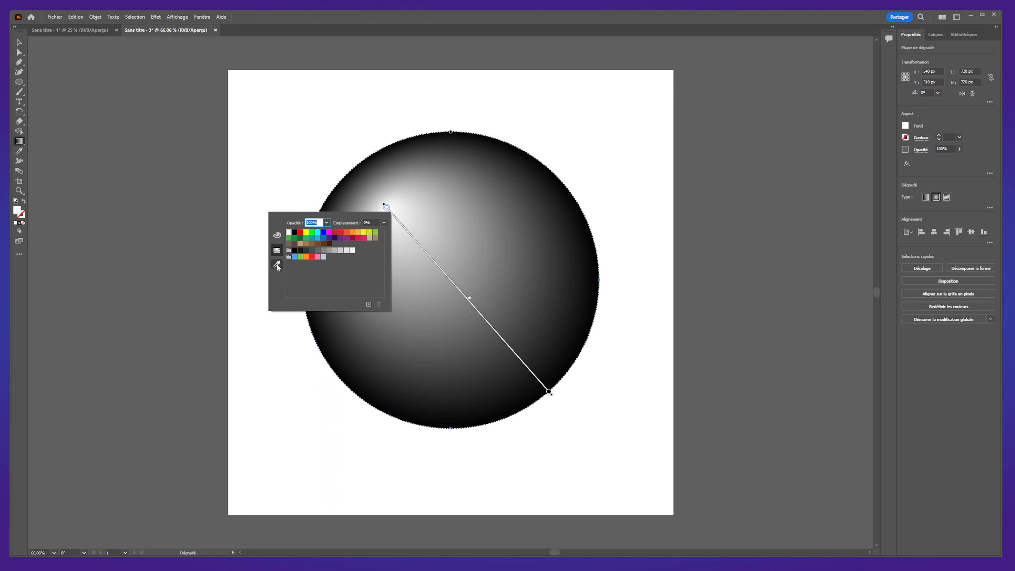
click(278, 235)
mouse_move(351, 284)
mouse_down()
mouse_move(318, 293)
mouse_move(296, 282)
mouse_move(344, 283)
mouse_up()
Recolor the gradient's outer black stop to the dark blue 001D55 with the color mixer.
click(549, 392)
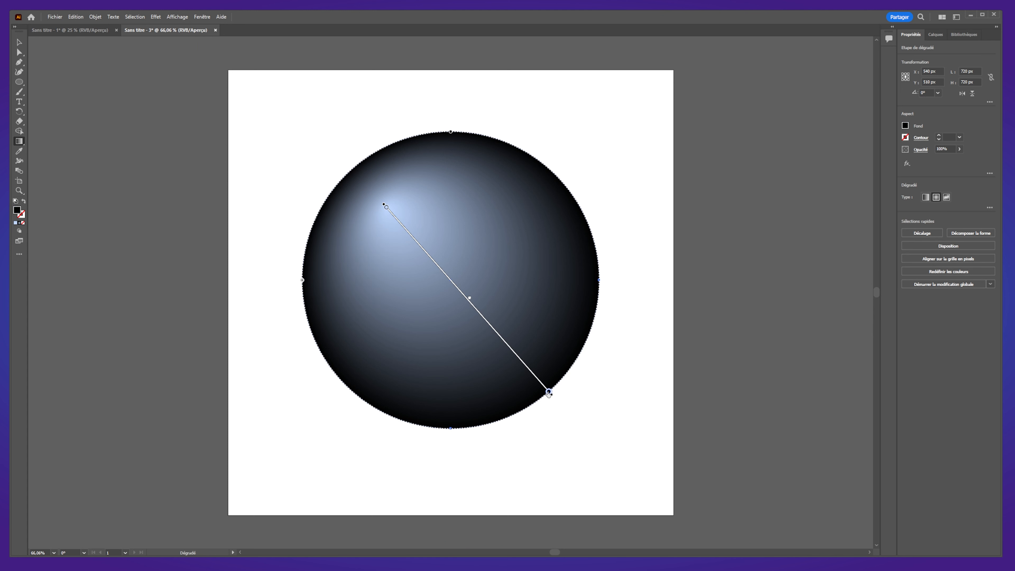
double_click(549, 392)
drag(486, 474, 506, 476)
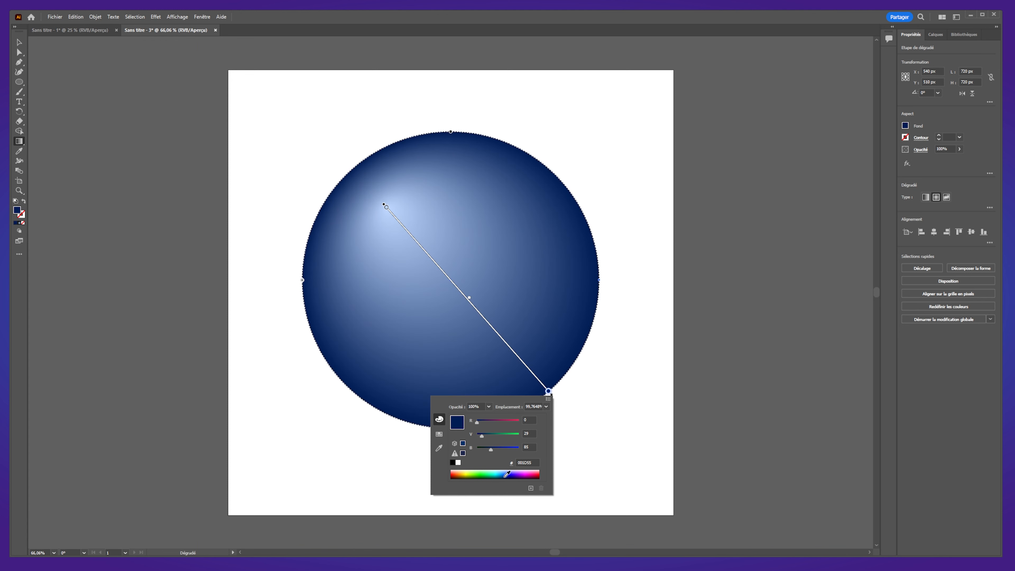
Try redrawing the radial gradient across the circle from its left edge to its right edge, and undo it.
click(21, 52)
drag(307, 241, 594, 318)
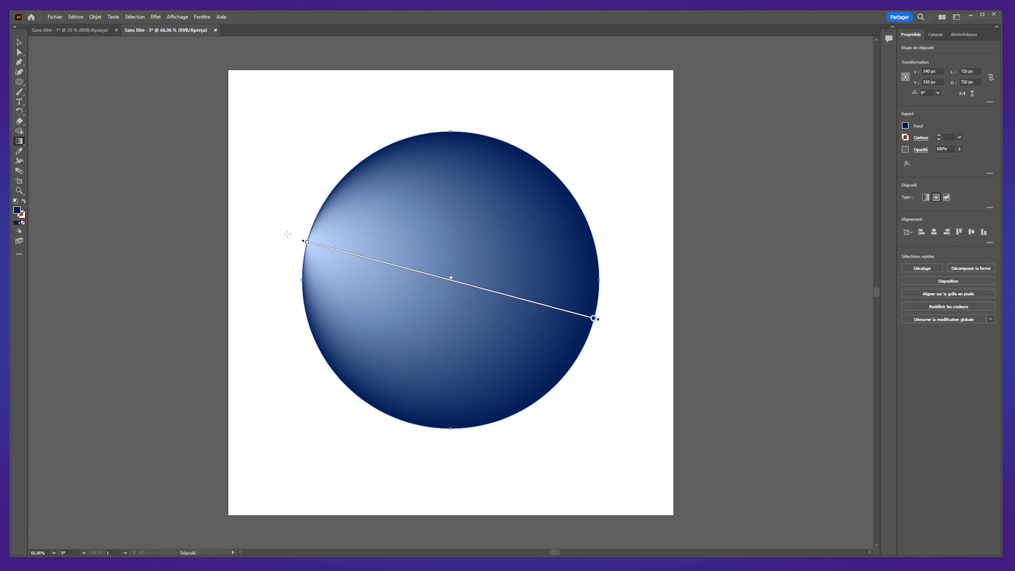
key(ctrl+z)
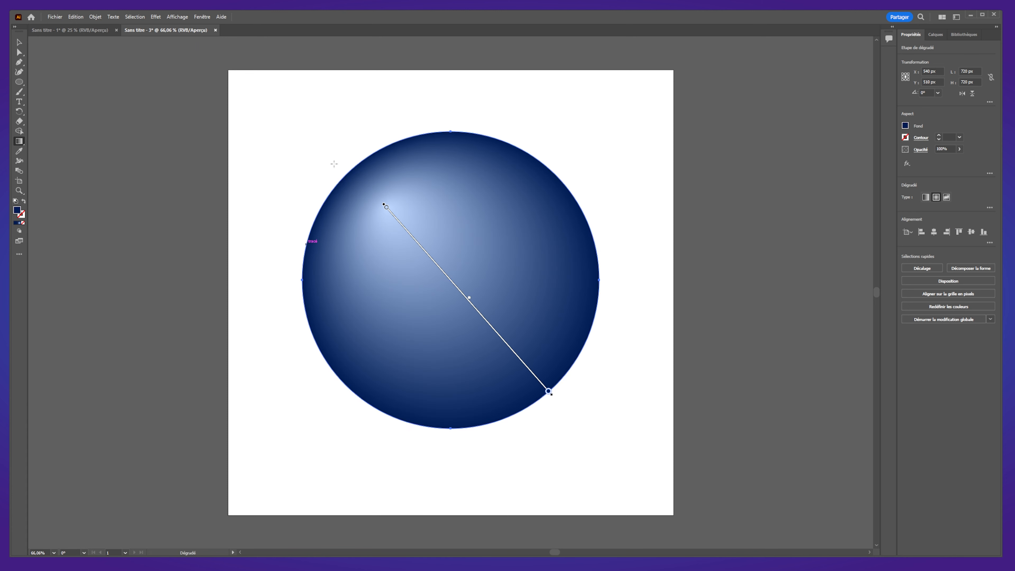
Adjust the light blue highlight stop and slide the gradient's midpoint toward the dark end to widen the light area.
mouse_move(386, 208)
mouse_down()
mouse_move(409, 275)
mouse_move(374, 226)
mouse_up()
mouse_move(470, 298)
mouse_down()
mouse_move(411, 231)
mouse_move(530, 366)
mouse_move(409, 229)
mouse_move(514, 353)
mouse_move(496, 332)
mouse_up()
key(v)
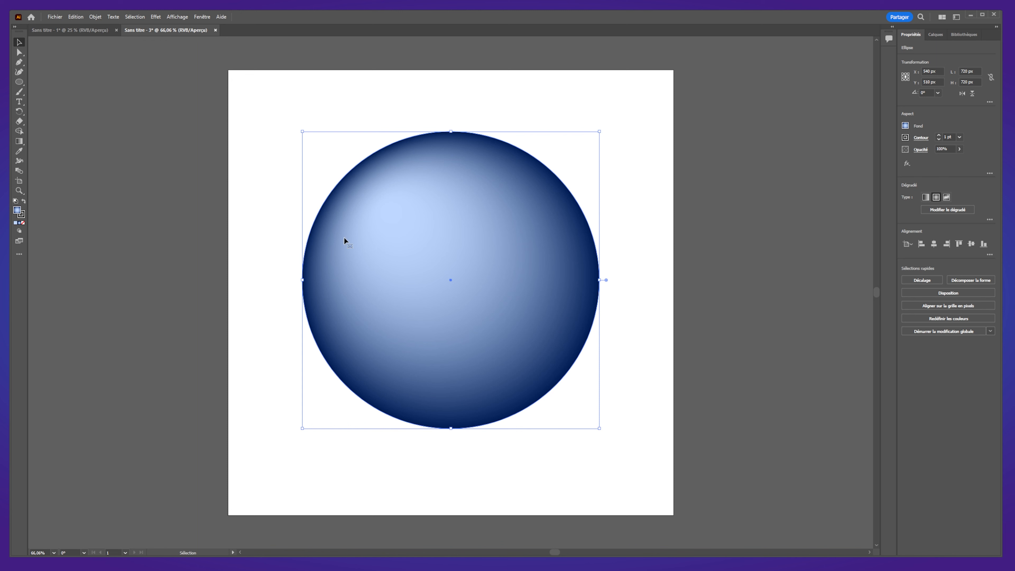
Remove the circle's 1 pt stroke and deselect the sphere.
click(939, 139)
click(940, 139)
click(939, 140)
click(736, 248)
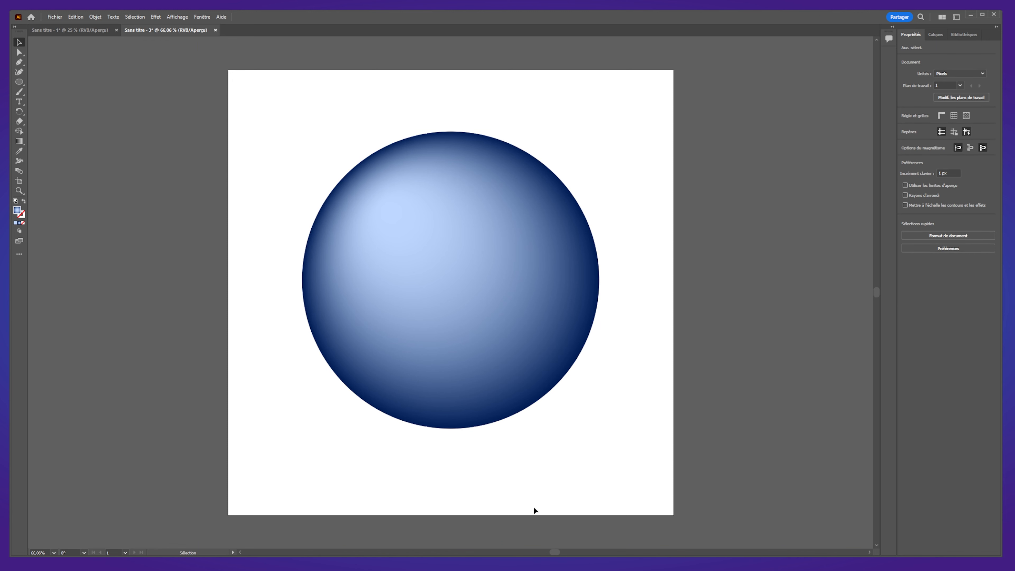
Shift the gradient's origin further toward the sphere's upper-left edge and deselect the sphere.
click(422, 217)
click(19, 141)
mouse_move(385, 203)
mouse_down()
mouse_move(330, 155)
mouse_move(363, 186)
mouse_up()
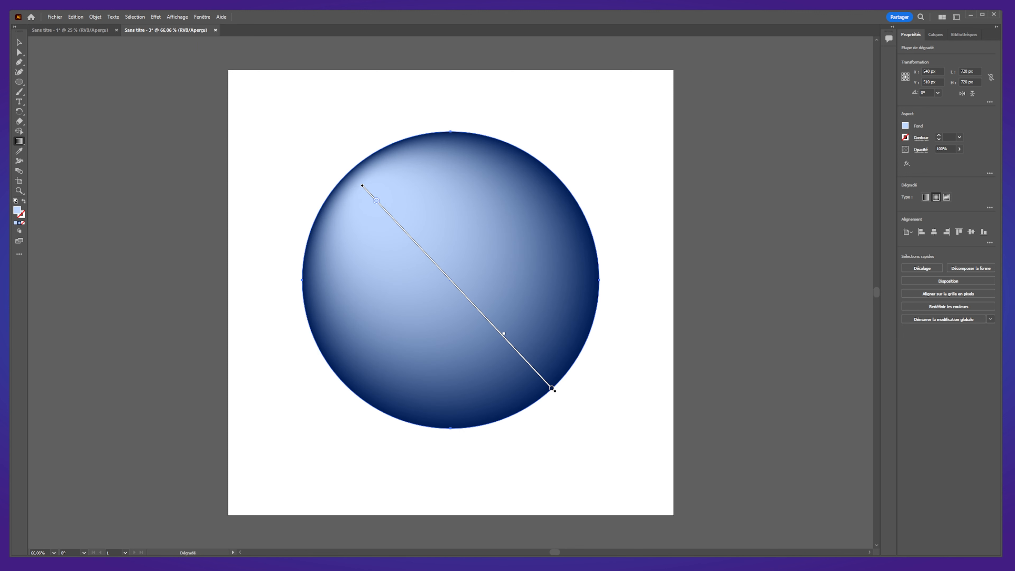
click(19, 42)
click(204, 296)
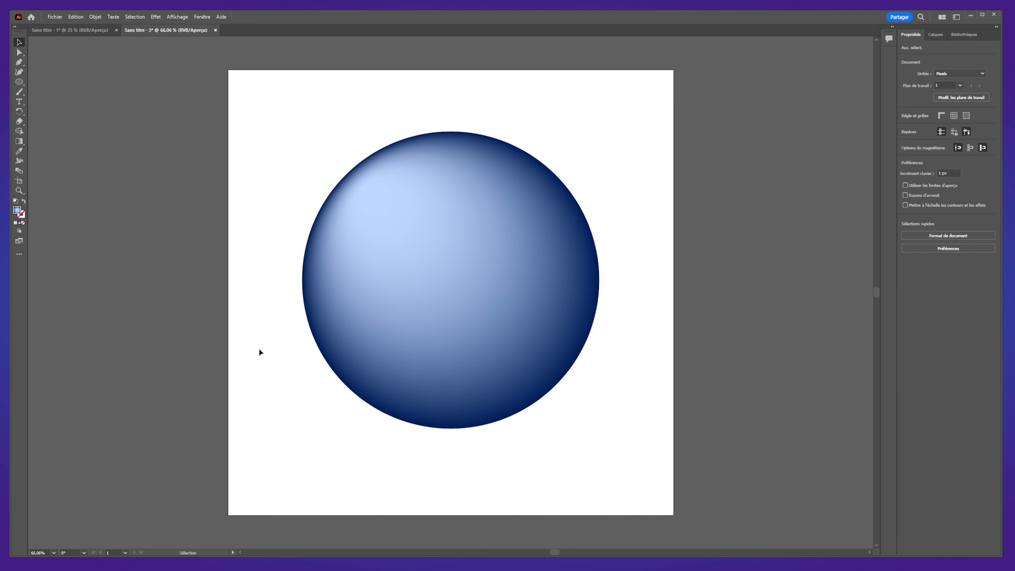
Add an extra dark blue stop near the outer end of the sphere's gradient and slide it slightly inward.
click(367, 269)
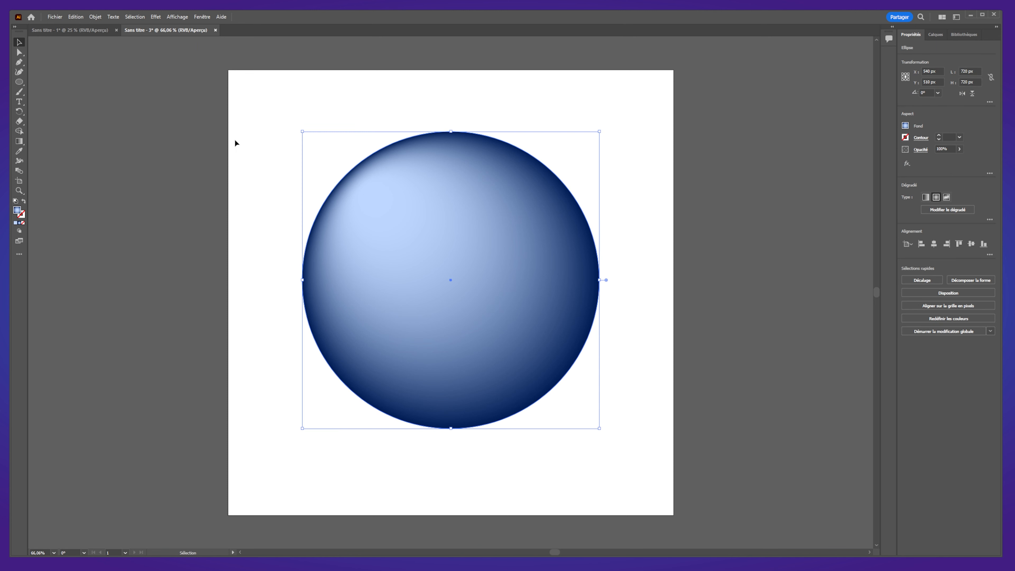
click(19, 141)
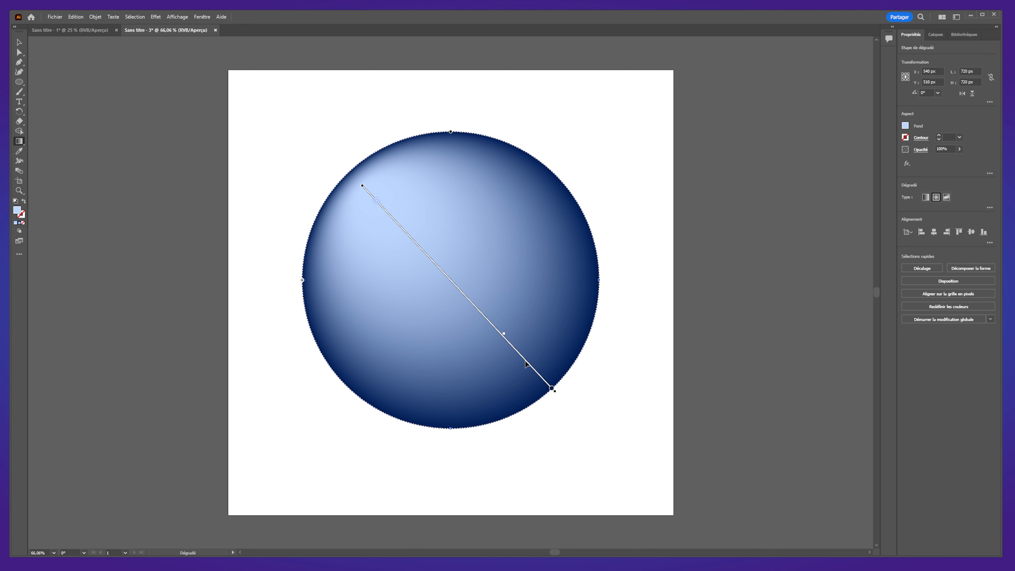
click(537, 378)
mouse_move(538, 376)
mouse_down()
mouse_move(521, 357)
mouse_move(528, 366)
mouse_up()
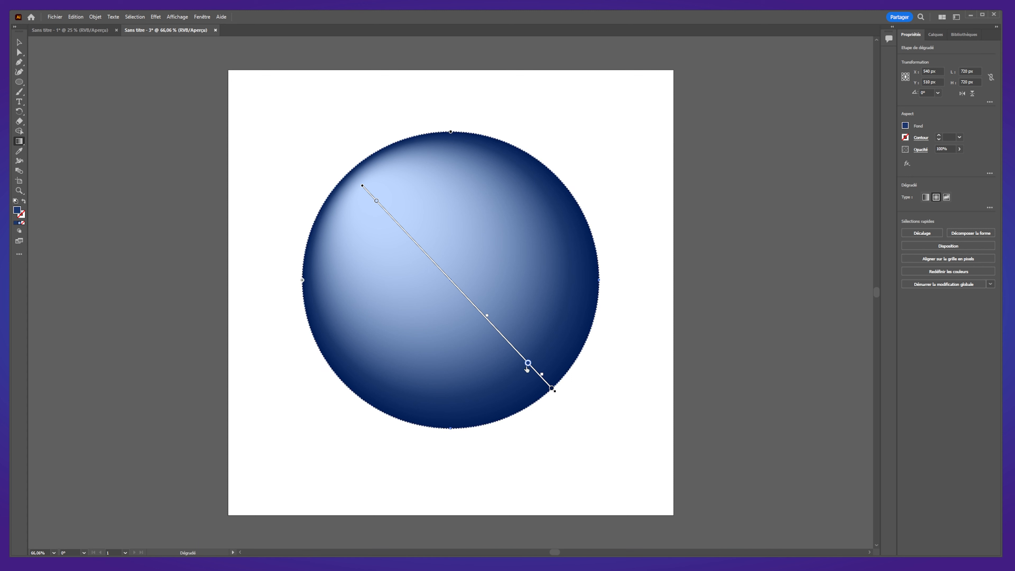
Recolor the gradient's outermost stop to black.
click(551, 388)
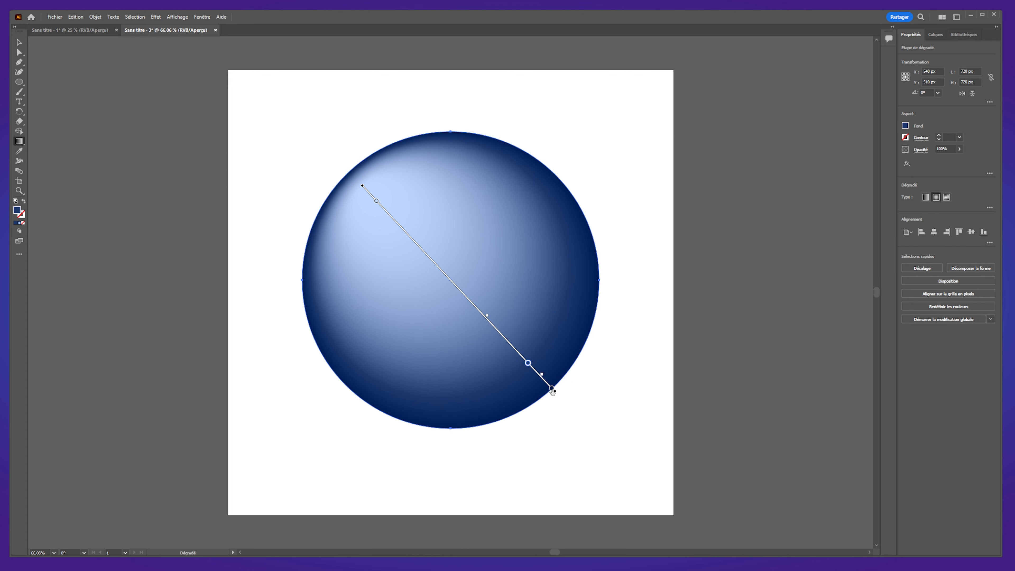
double_click(551, 389)
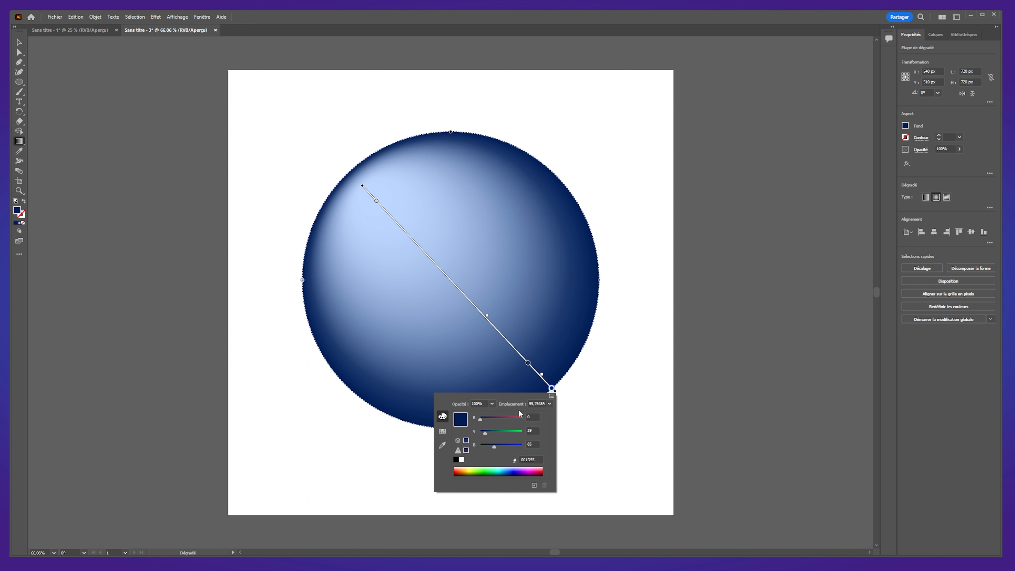
click(481, 474)
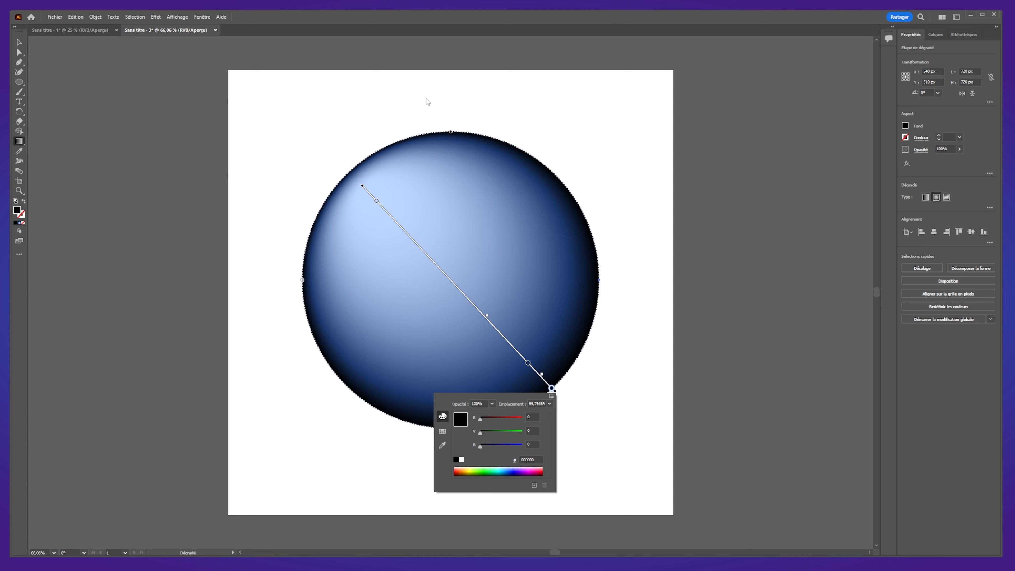
Try stretching the radial gradient vertically and enlarging it well beyond the circle, undo both changes, and deselect the sphere.
click(450, 130)
drag(451, 131, 450, 111)
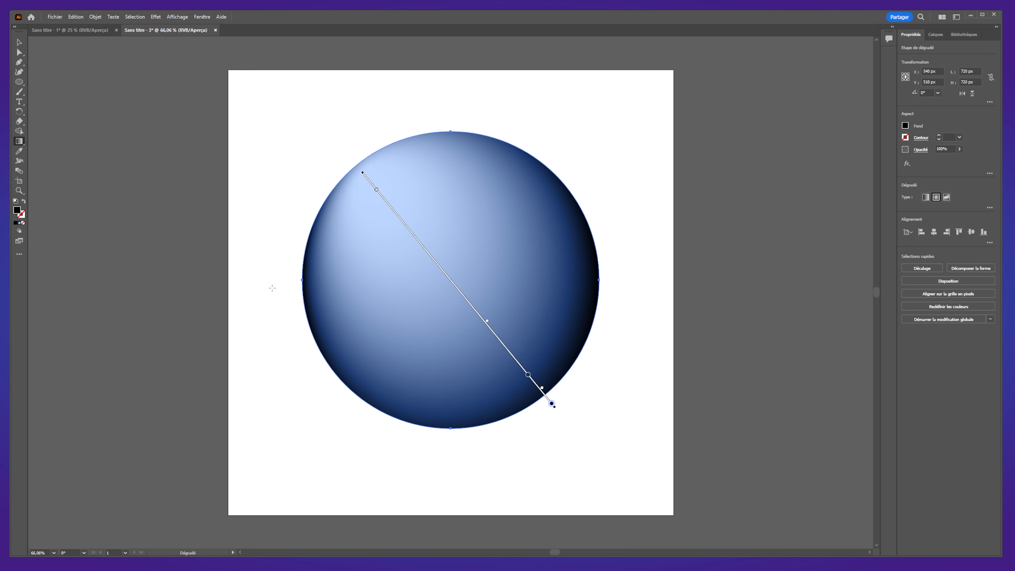
drag(303, 281, 206, 242)
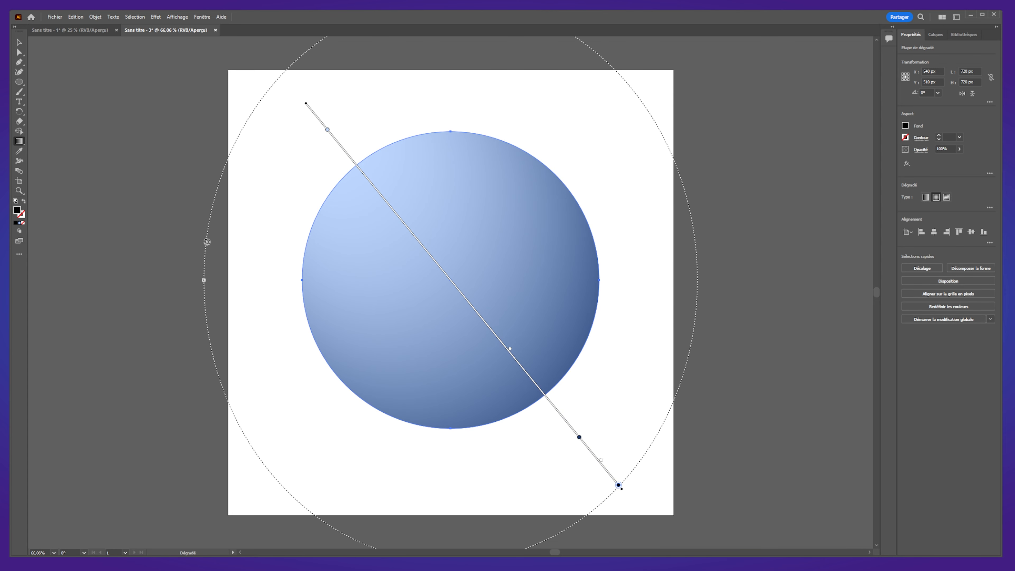
key(v)
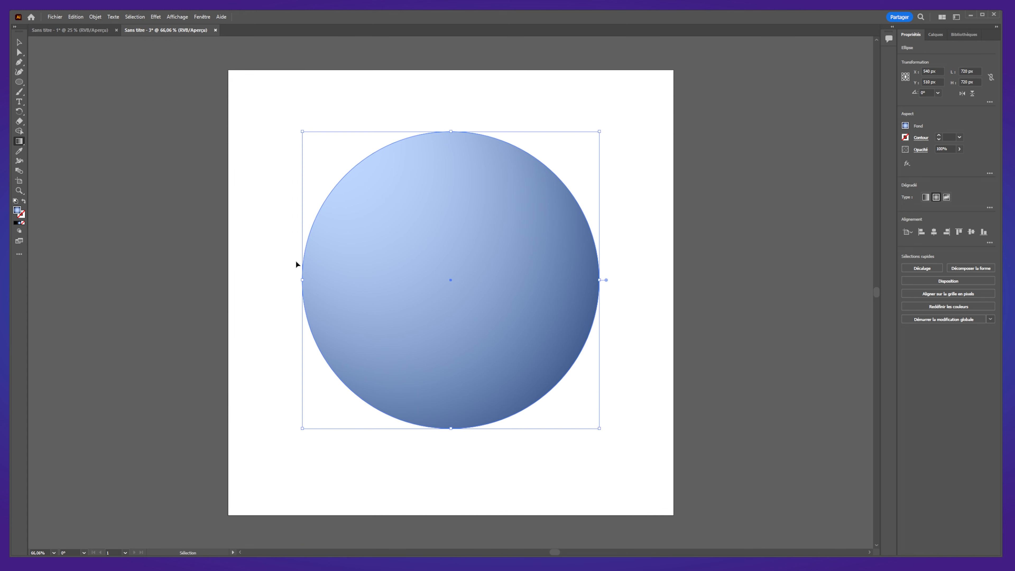
key(ctrl+z)
key(ctrl+z)
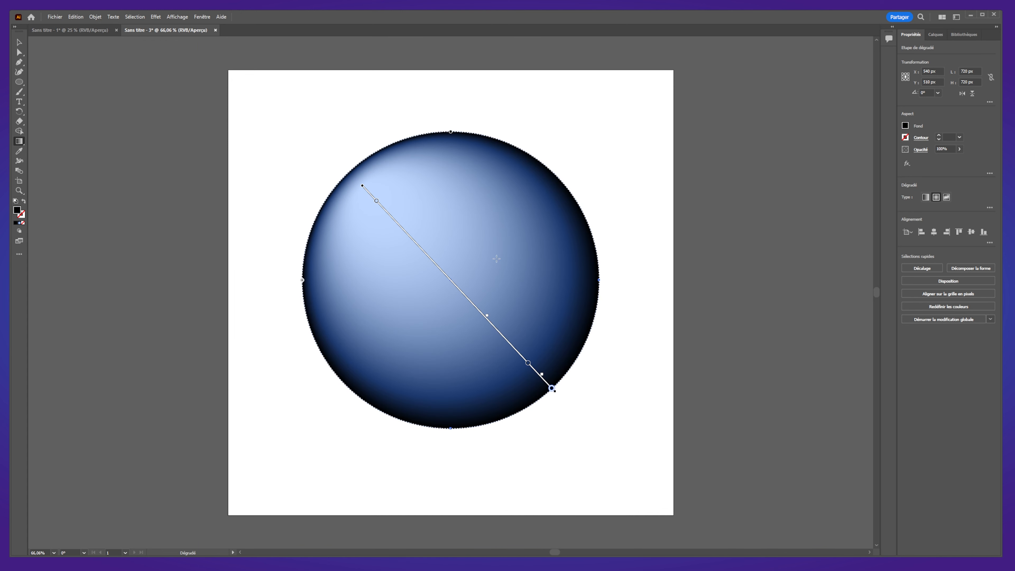
key(v)
click(204, 263)
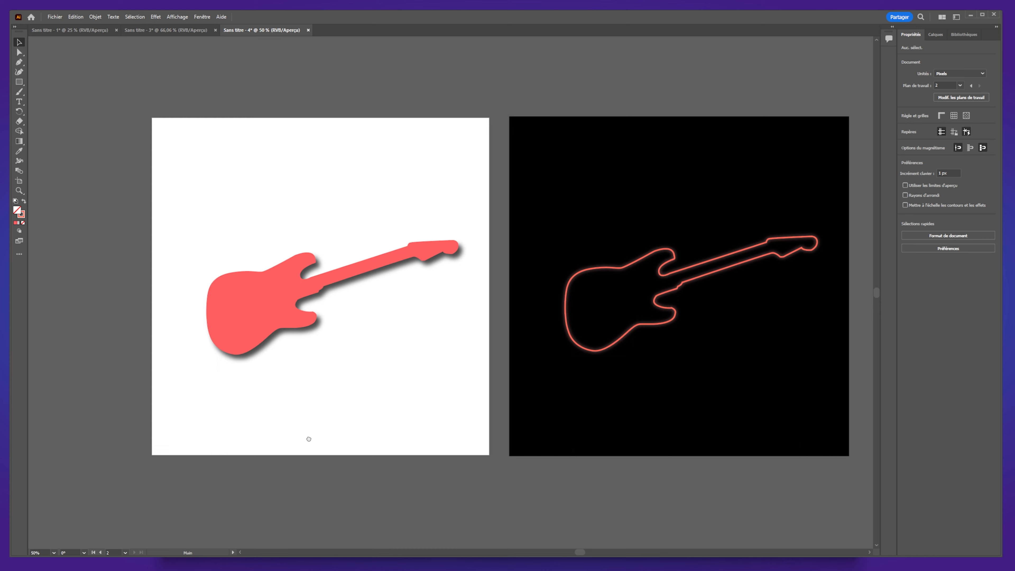
Switch to the web browser and open the Pixabay home page.
drag(308, 439, 285, 444)
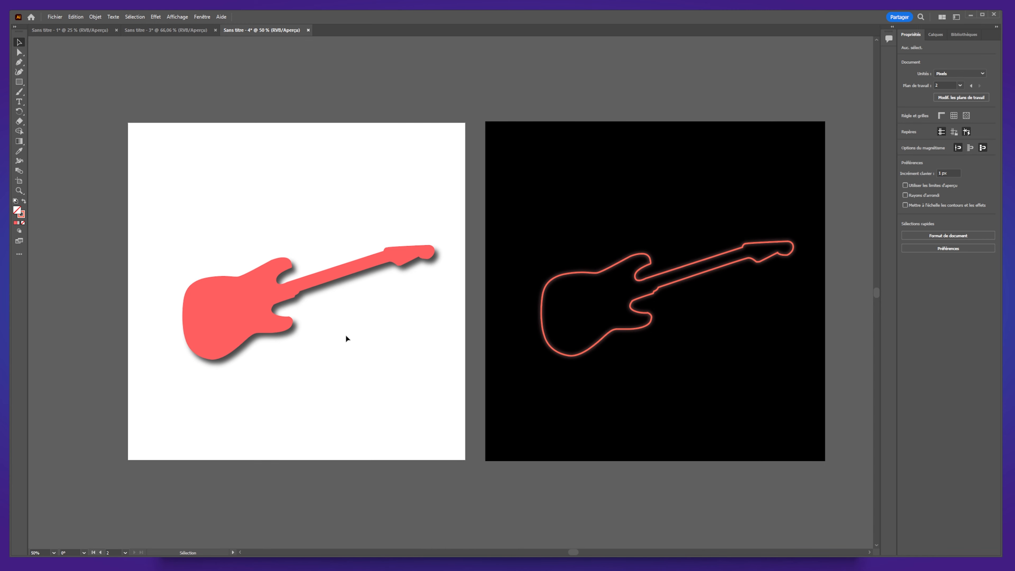
click(566, 566)
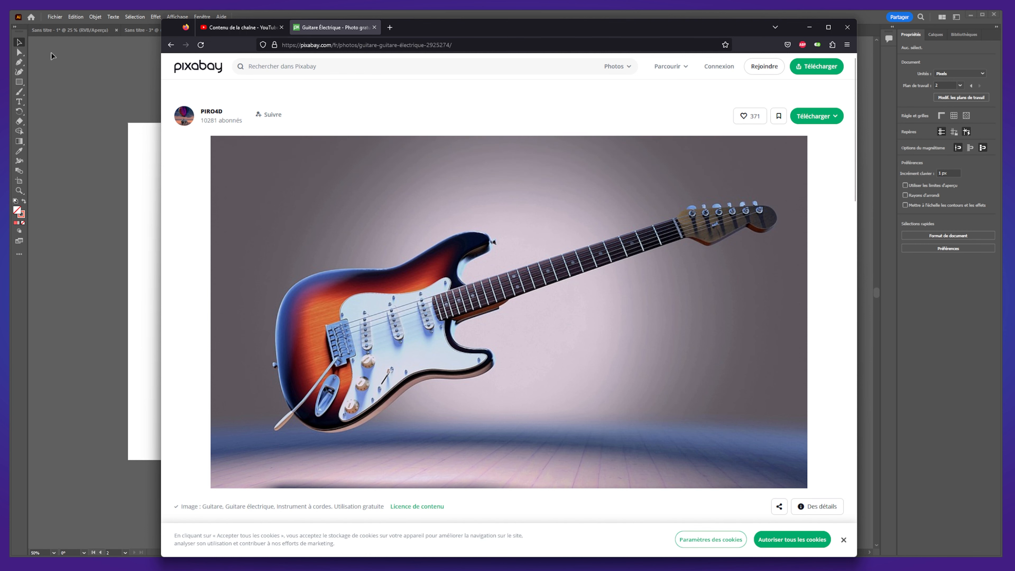
click(182, 78)
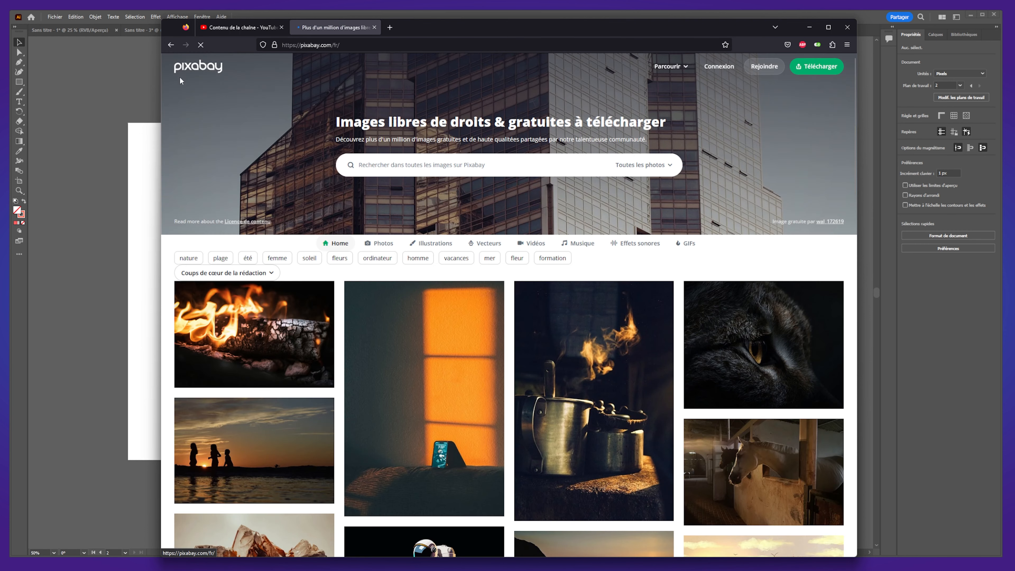
Search Pixabay for "guitare", correcting the misspelled search term.
click(456, 164)
text(gutiare)
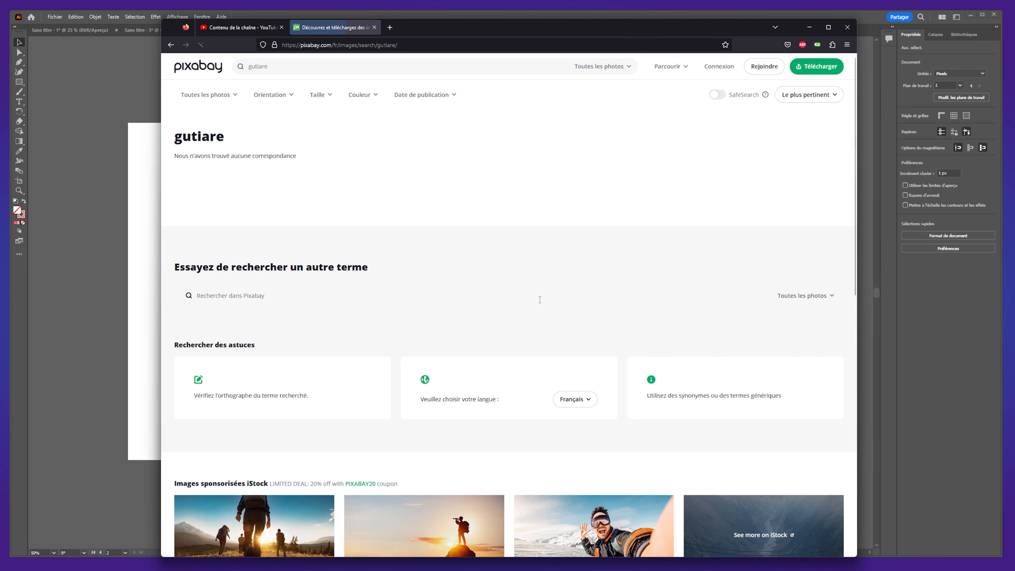
click(296, 66)
text(guitare)
key(Return)
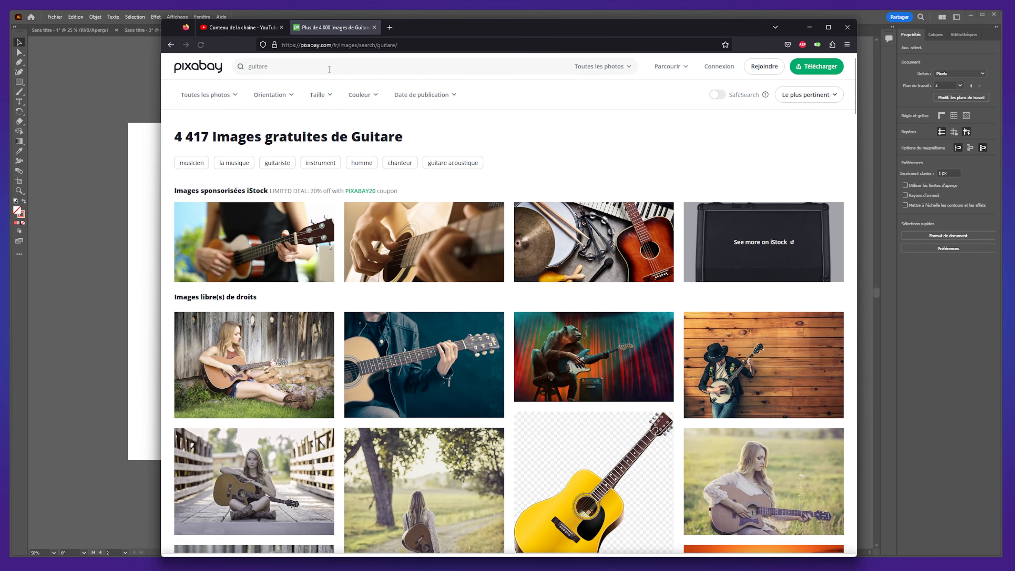
Browse the guitar images on Pixabay for a suitable model to trace, and return to the guitar example document in Illustrator.
scroll(533, 409, down, 15)
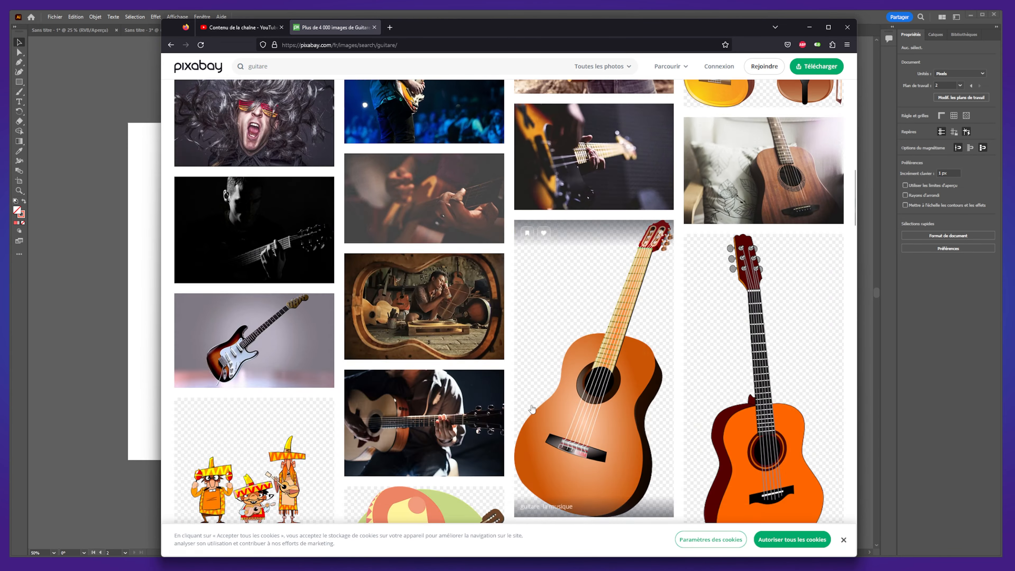
scroll(533, 409, down, 20)
scroll(532, 405, down, 15)
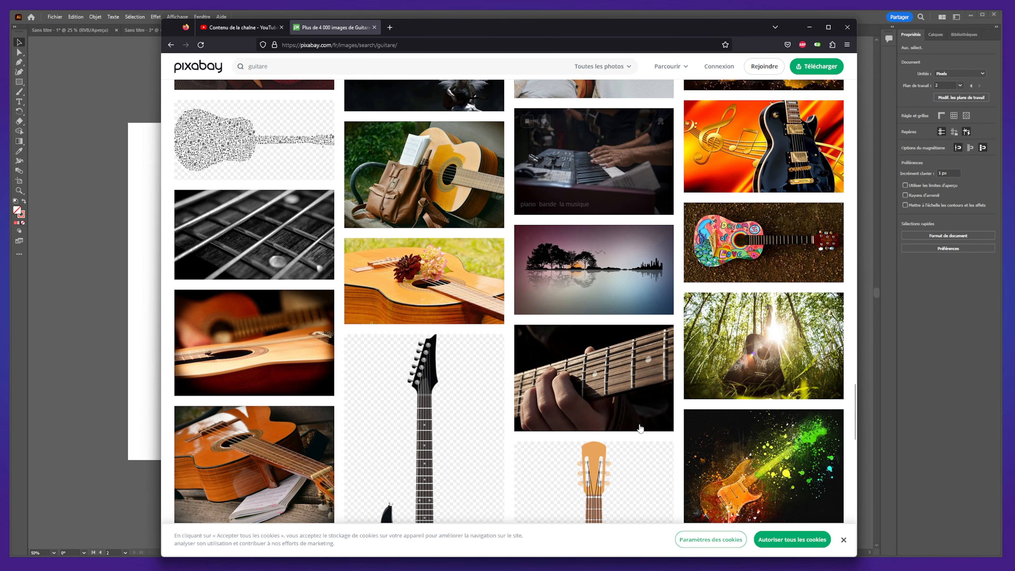
scroll(640, 428, down, 8)
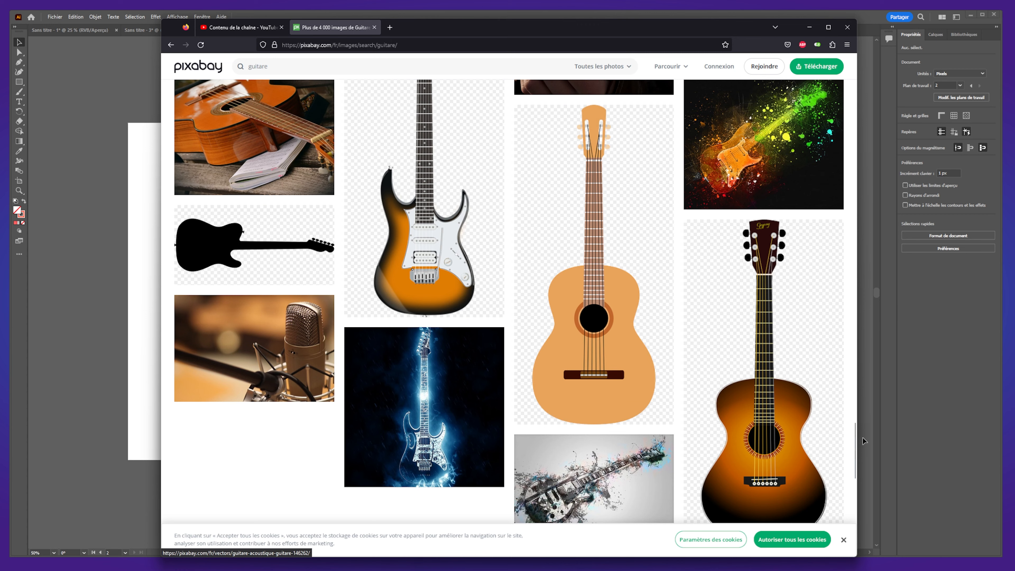
scroll(661, 195, up, 4)
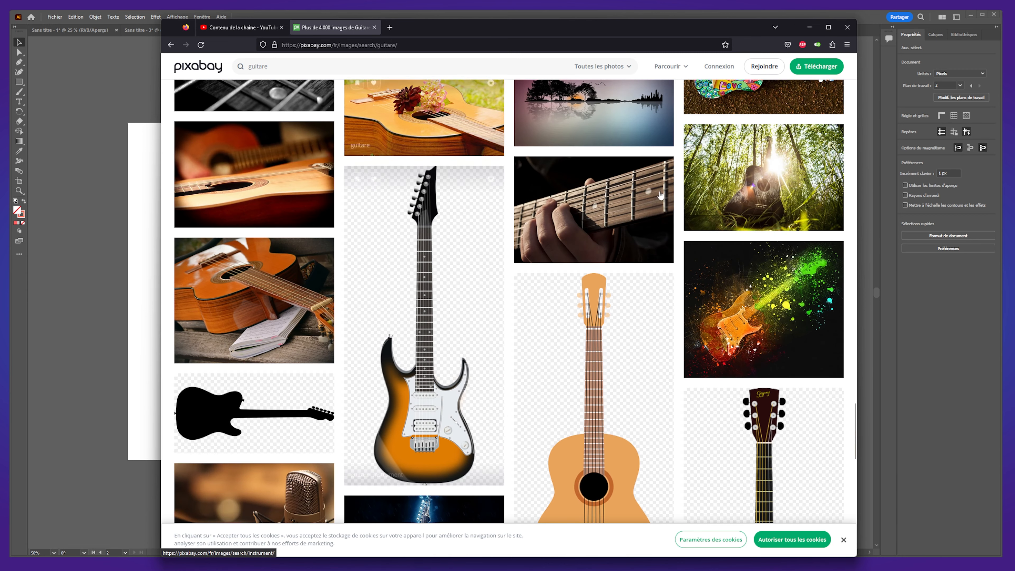
drag(855, 441, 847, 39)
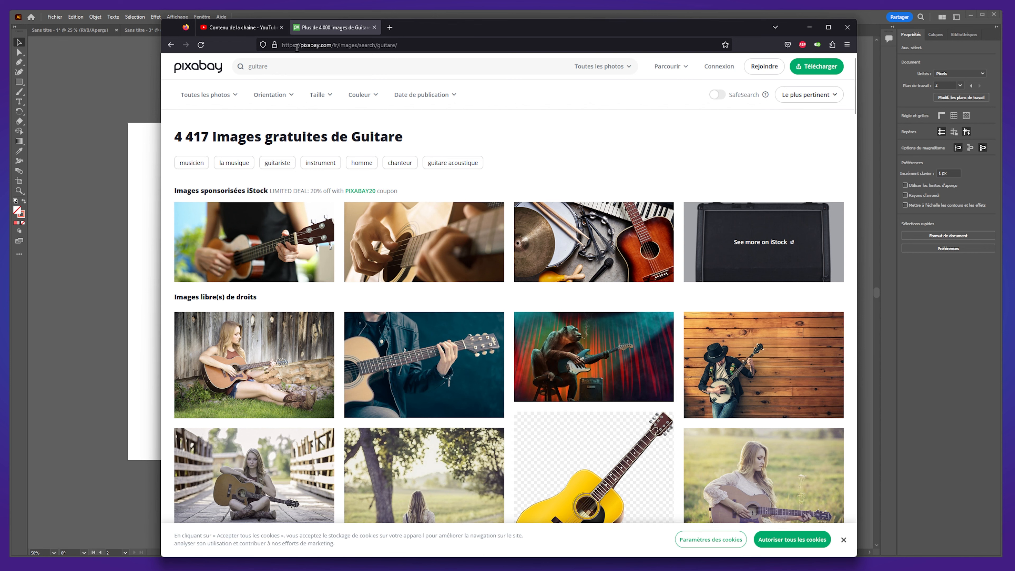
click(123, 100)
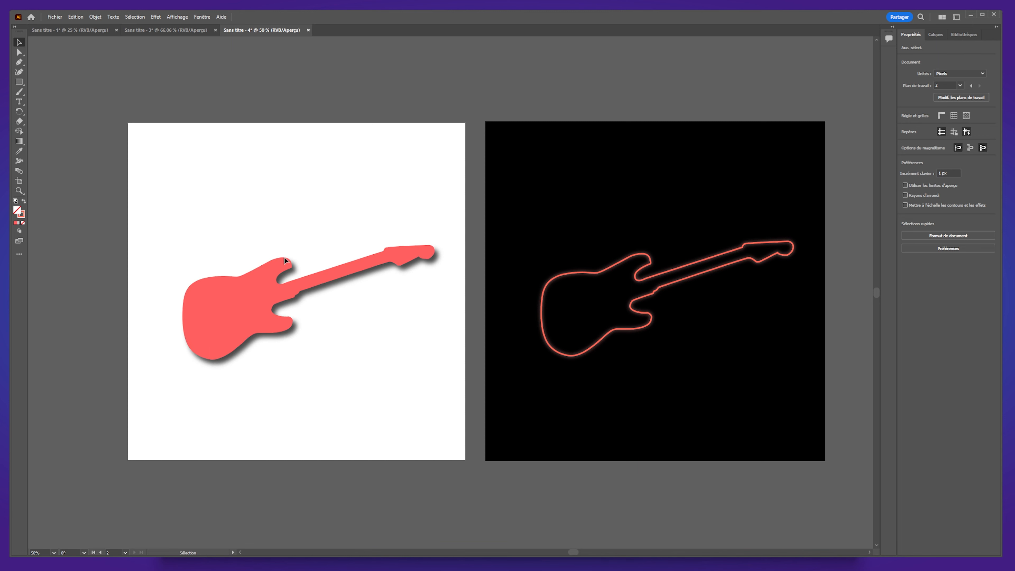
Examine the filled guitar and the glowing guitar outline on the two artboards, selecting the outline to view its appearance settings.
click(335, 281)
click(286, 424)
click(671, 328)
click(650, 326)
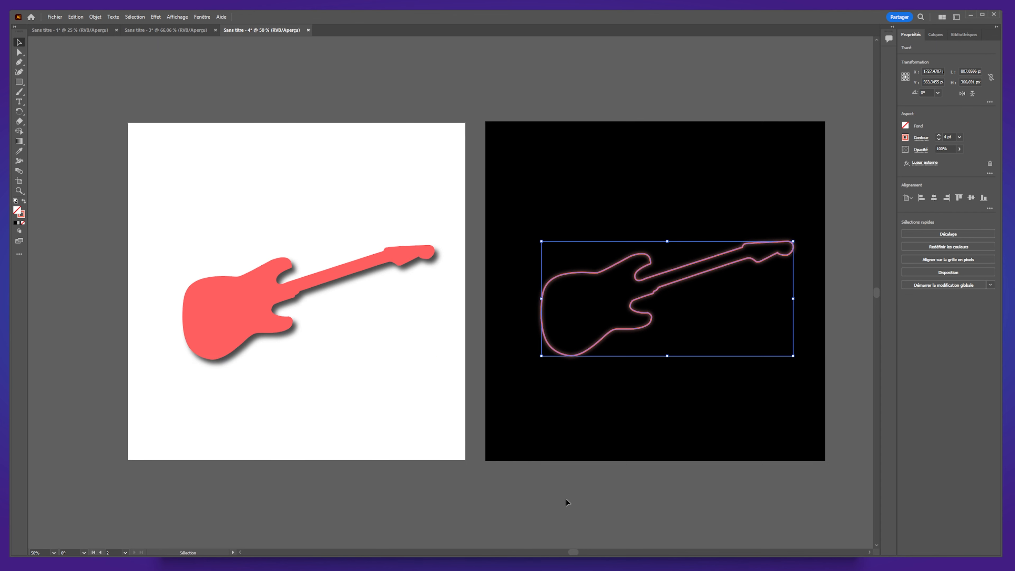
click(558, 499)
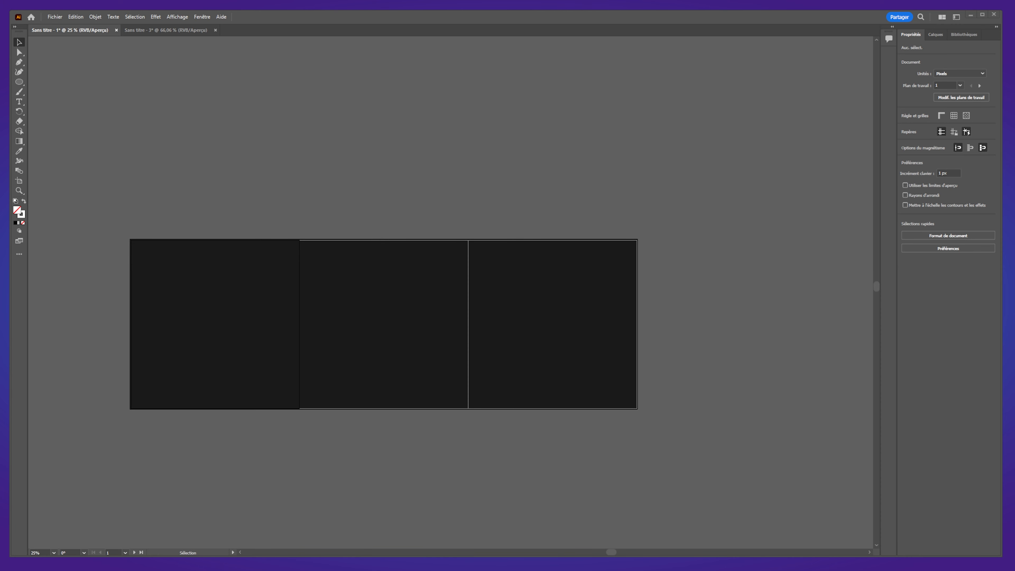
Create a new 1080 × 1080 px web document with one artboard in RGB color at 72 ppi.
click(55, 16)
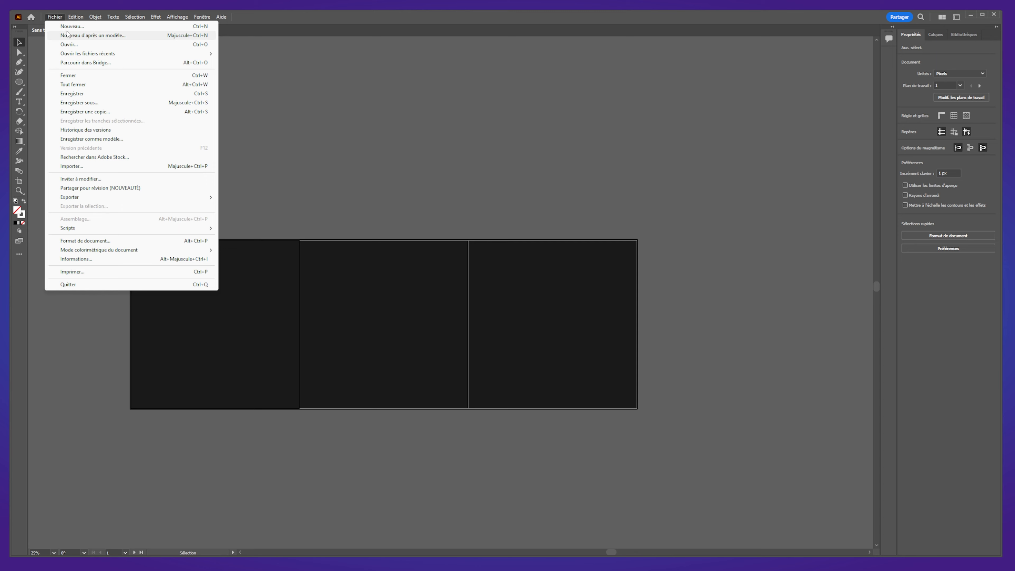
click(60, 26)
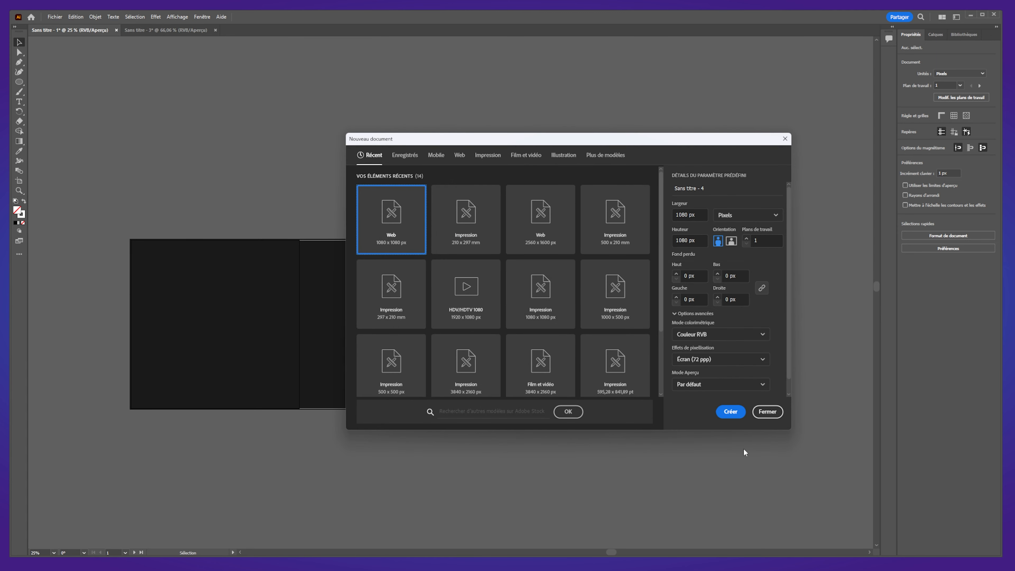
click(731, 412)
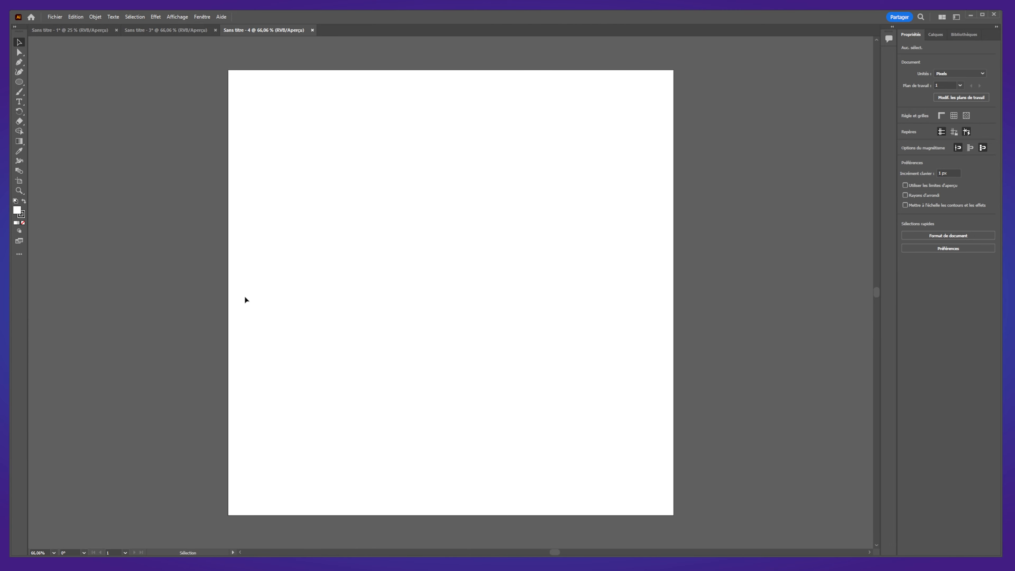
Switch back to the browser and look through the Pixabay guitar results for a reference photo.
drag(0, 121, 474, 30)
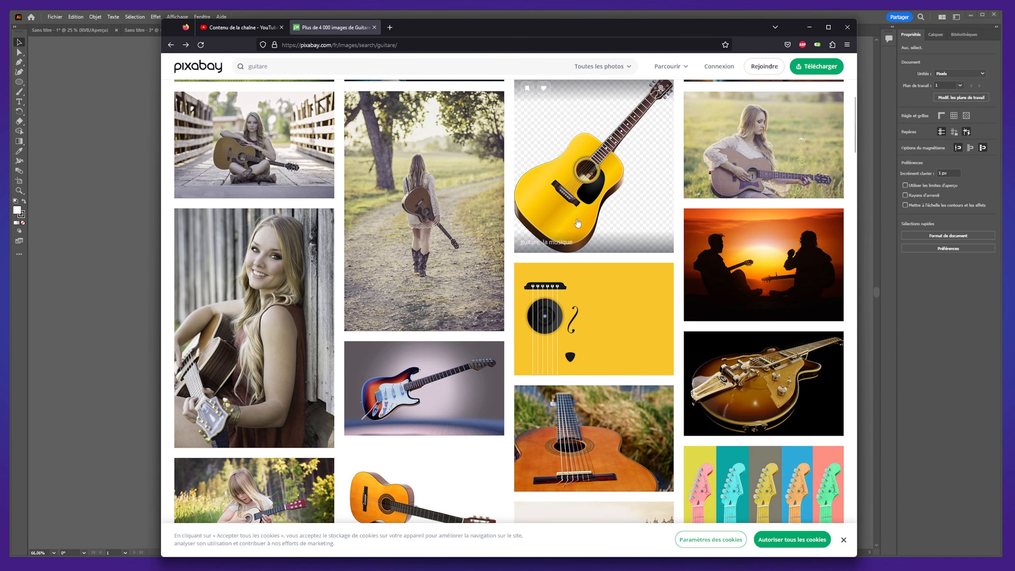
Open the sunburst electric guitar photo from the Pixabay guitar results and copy its image.
scroll(424, 396, down, 2)
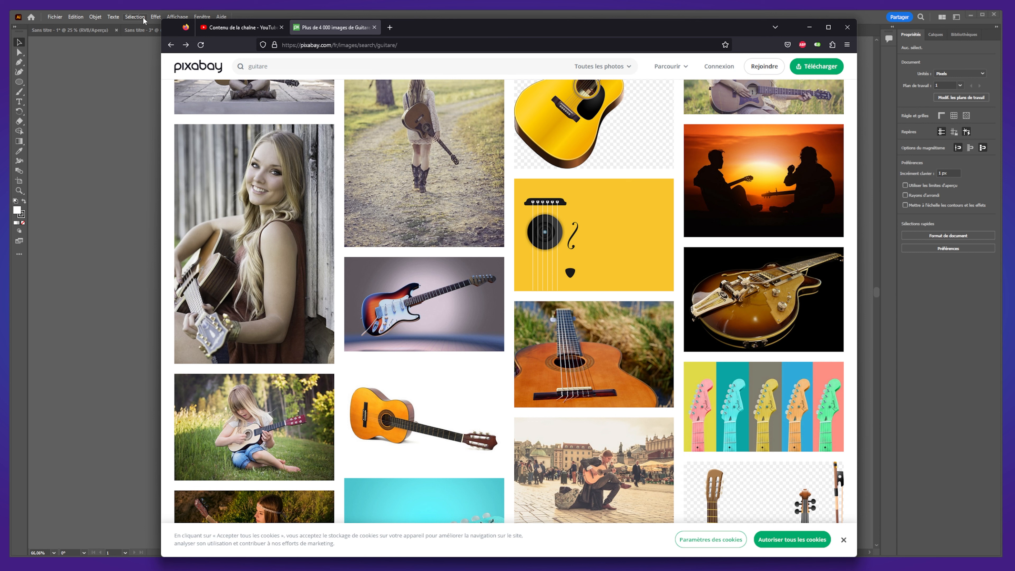
scroll(348, 140, up, 2)
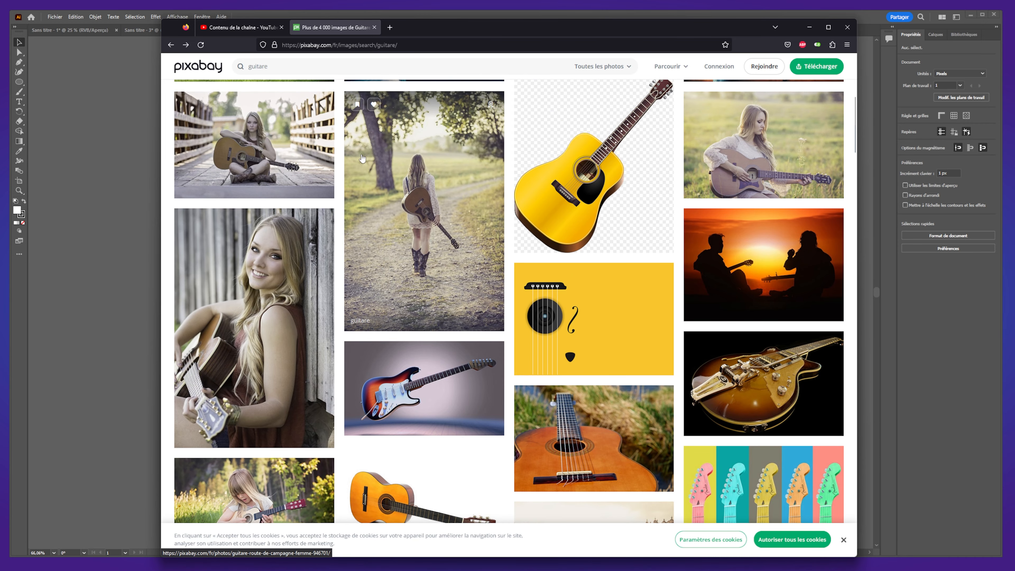
scroll(332, 224, down, 3)
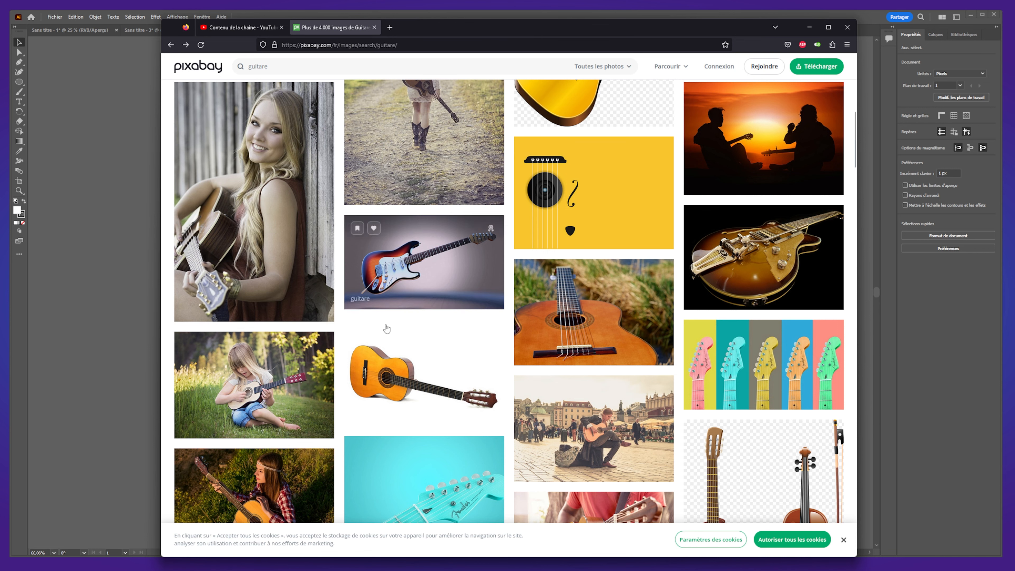
click(444, 262)
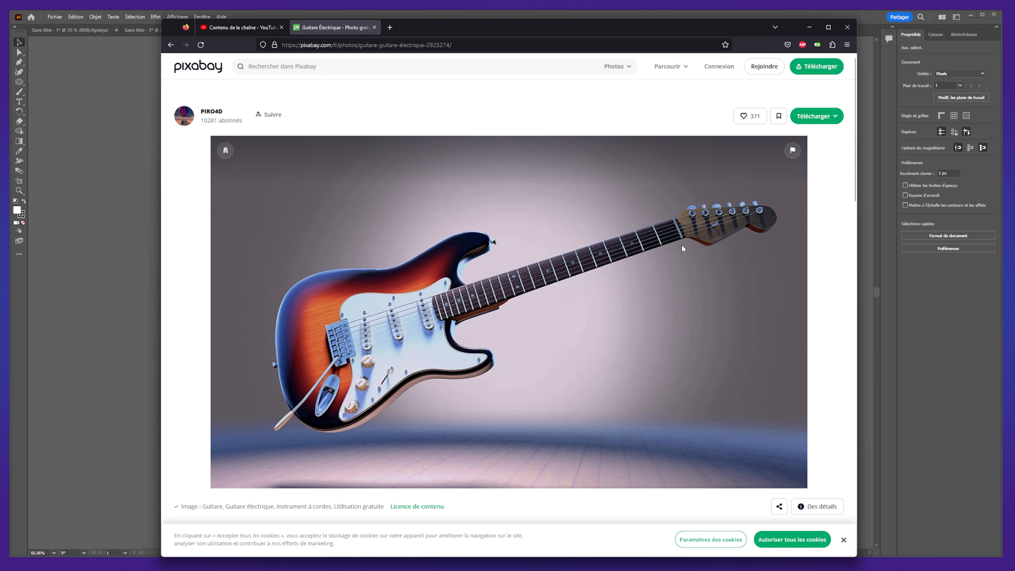
right_click(656, 251)
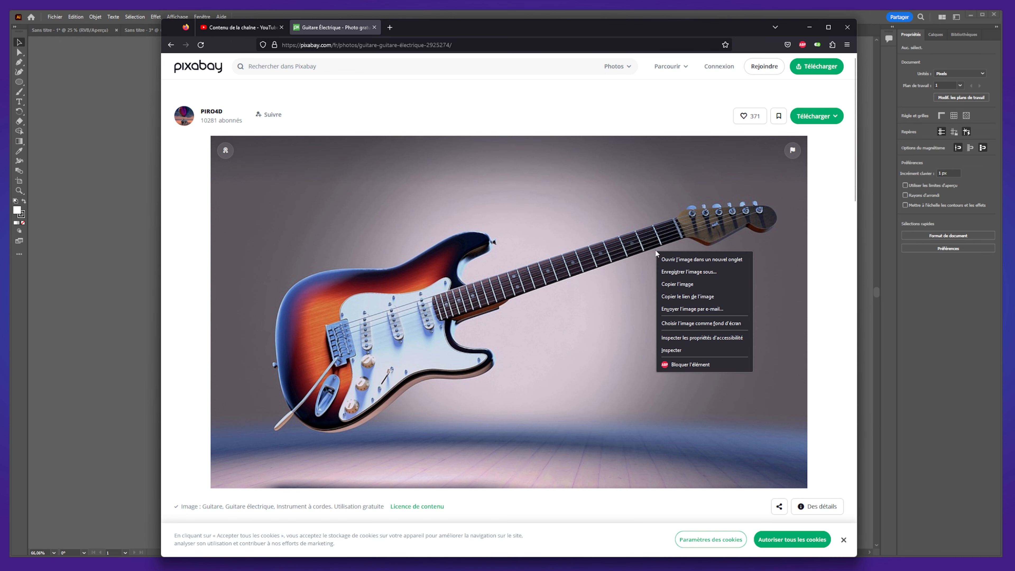
click(682, 284)
Switch to Illustrator, paste the guitar photo into the blank square document and shift it slightly upward on the artboard.
click(106, 254)
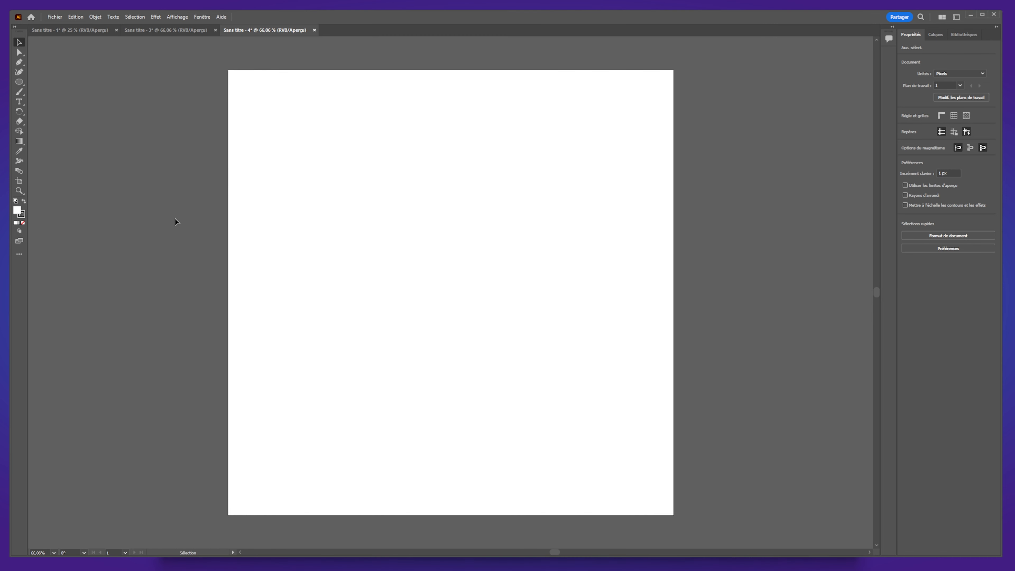
key(ctrl+v)
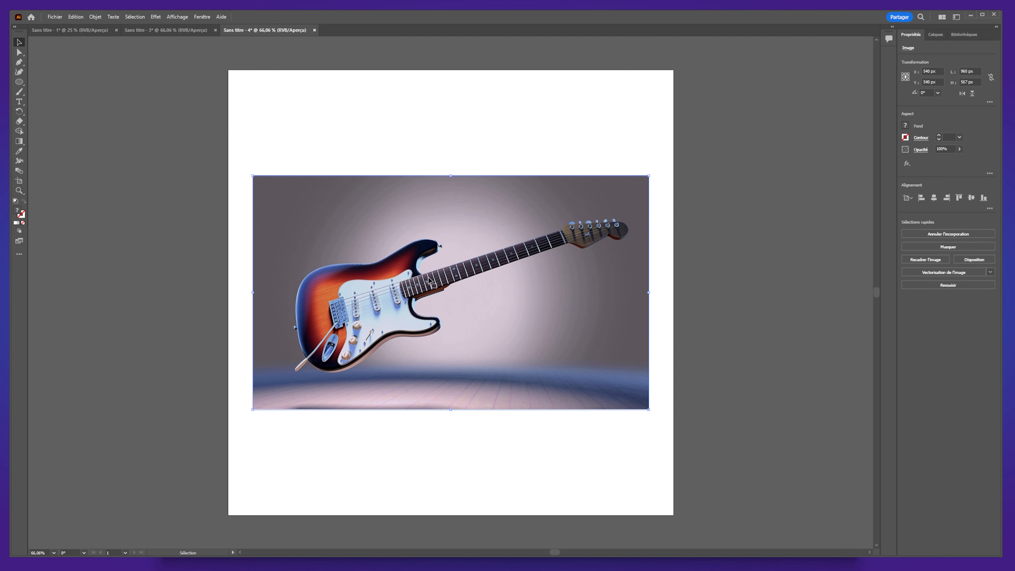
mouse_move(499, 309)
mouse_down()
mouse_move(531, 291)
mouse_move(503, 292)
mouse_up()
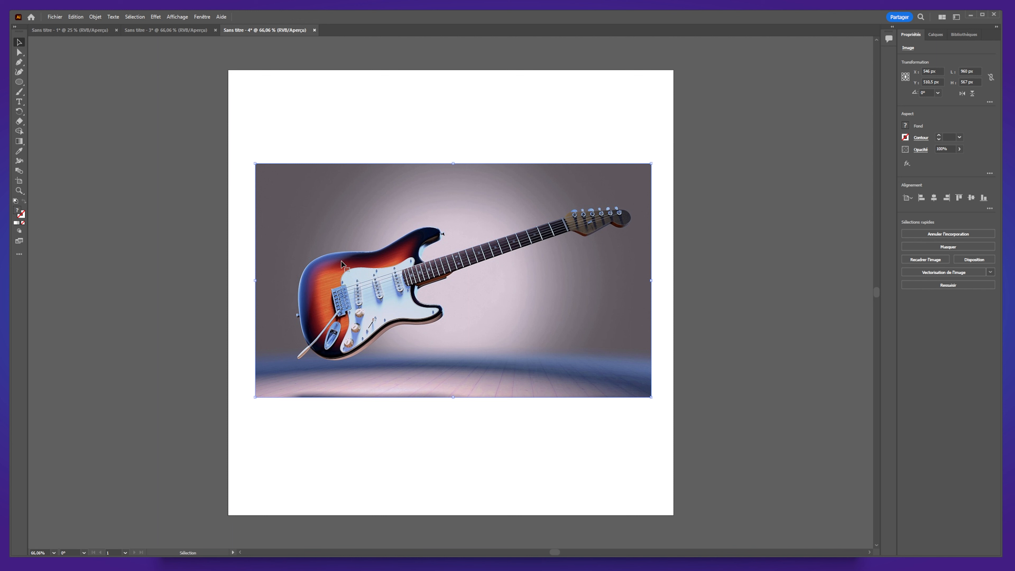
Start a Pen path at the strap button and trace the body's rounded end and upper edge to the base of the upper horn.
click(19, 62)
click(297, 316)
key(ctrl+plus)
key(ctrl+plus)
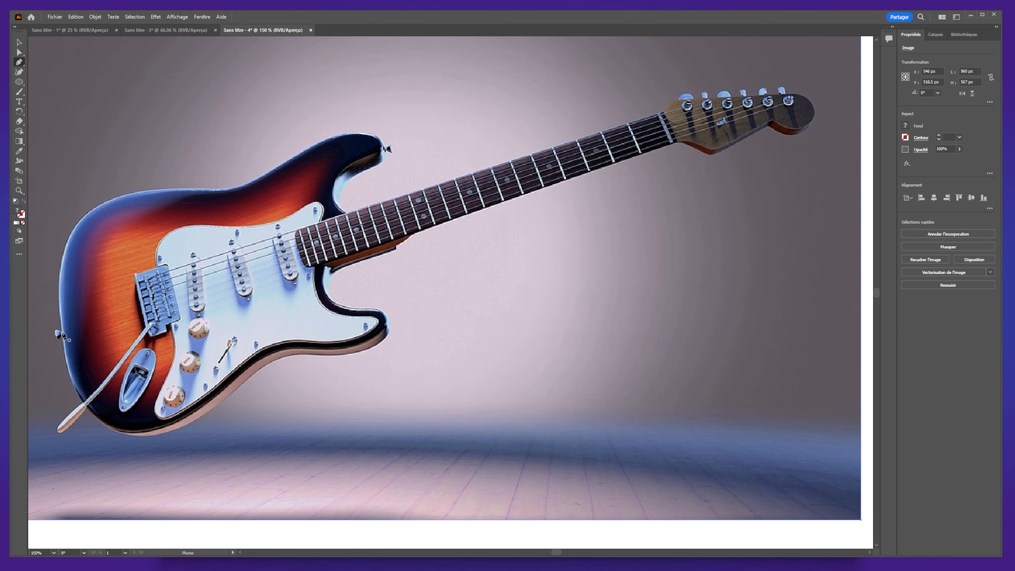
click(61, 334)
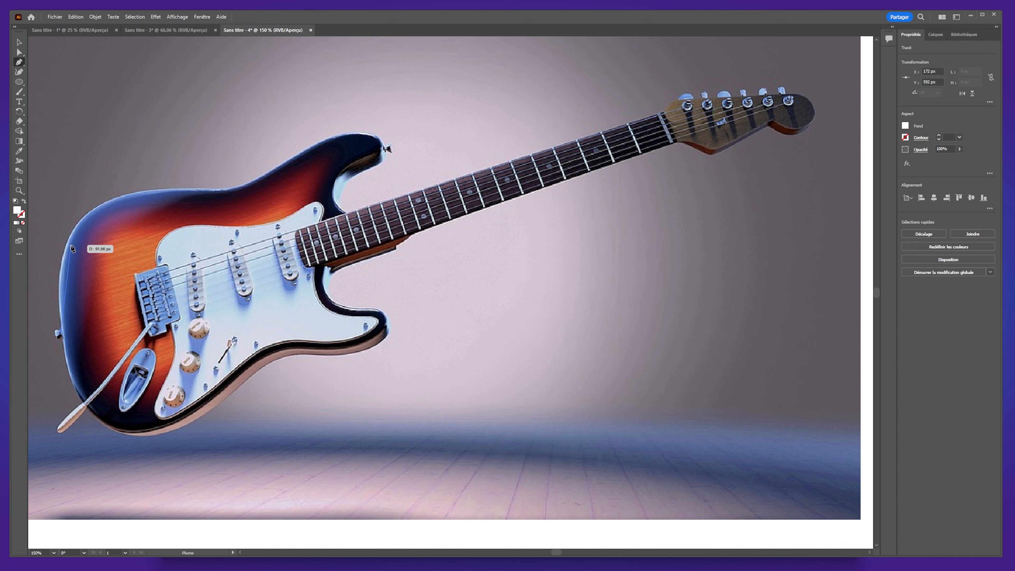
drag(75, 230, 81, 225)
drag(135, 191, 244, 185)
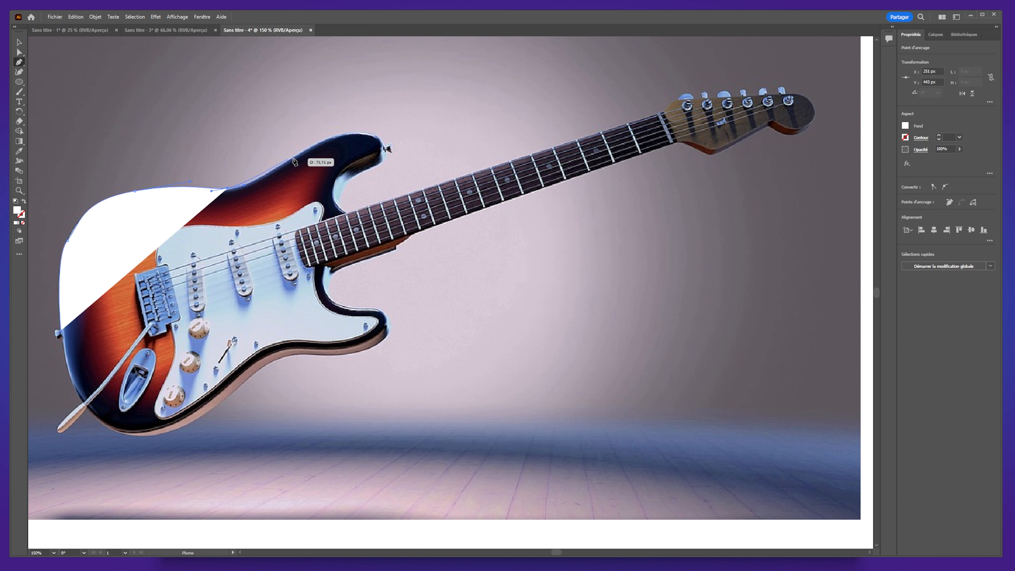
Continue the path around the guitar's upper horn and along its inner curve into the cutaway above the neck.
click(329, 137)
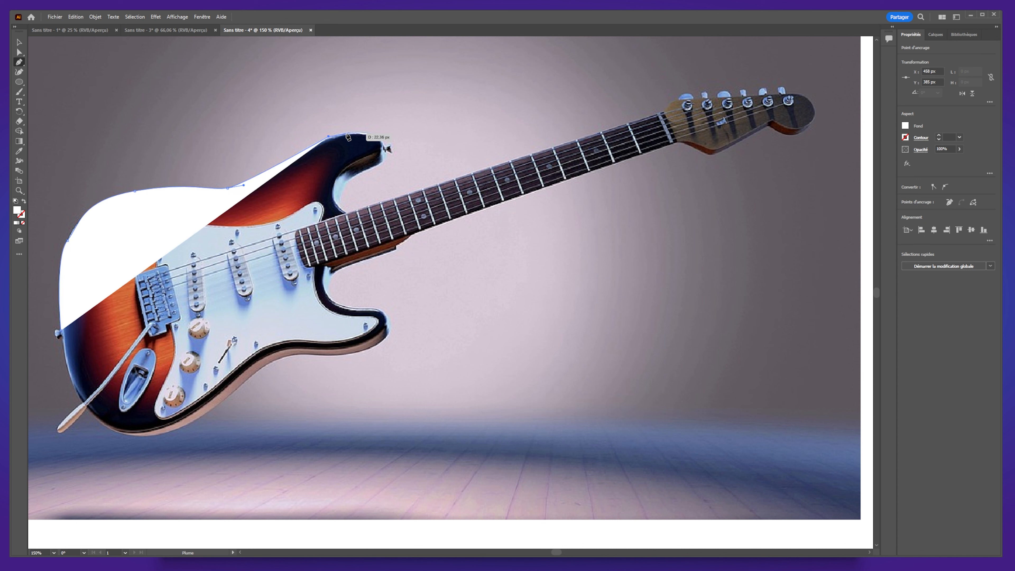
key(ctrl+z)
click(327, 139)
click(387, 150)
drag(381, 167, 387, 182)
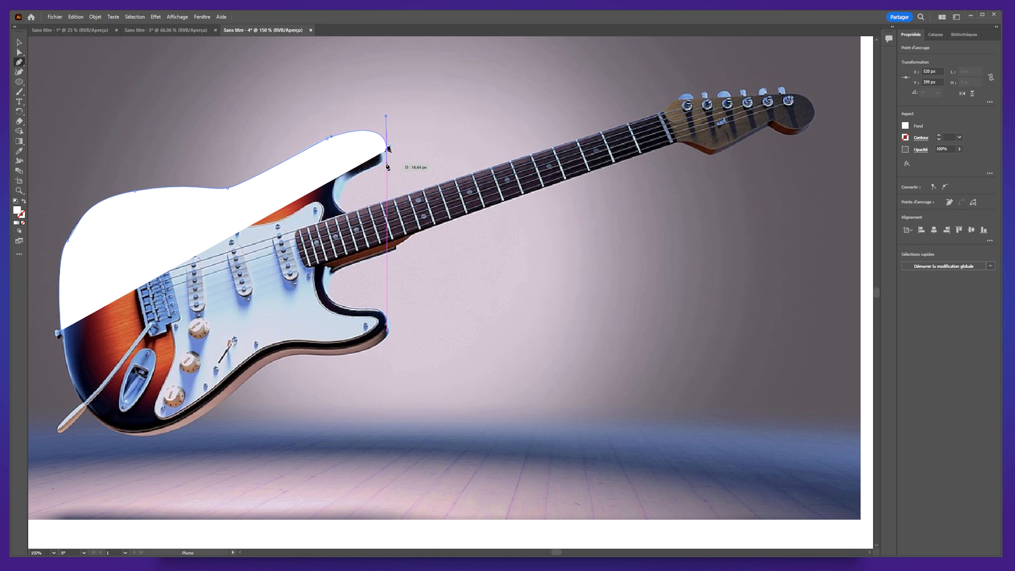
drag(387, 161, 383, 163)
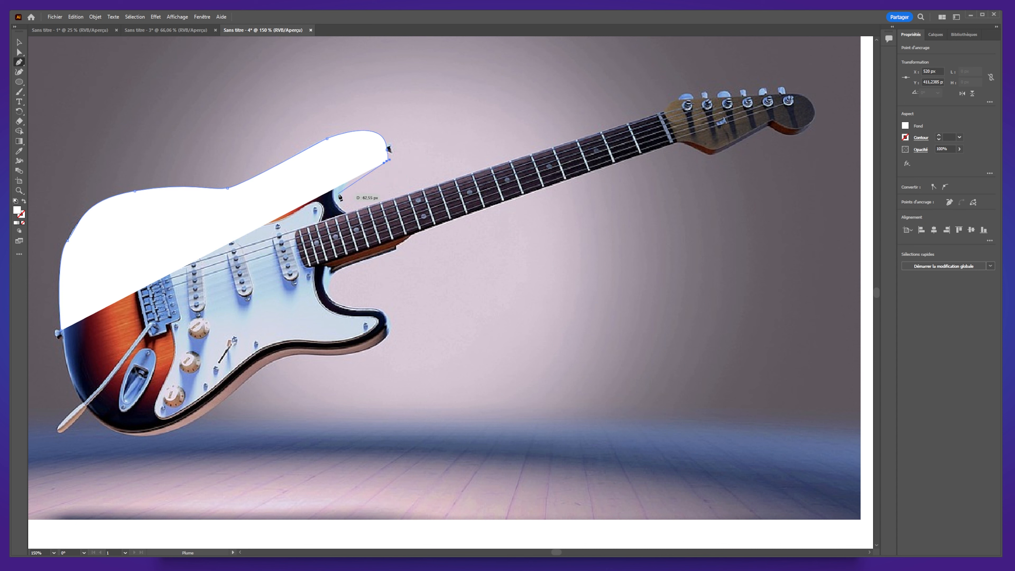
drag(340, 198, 343, 225)
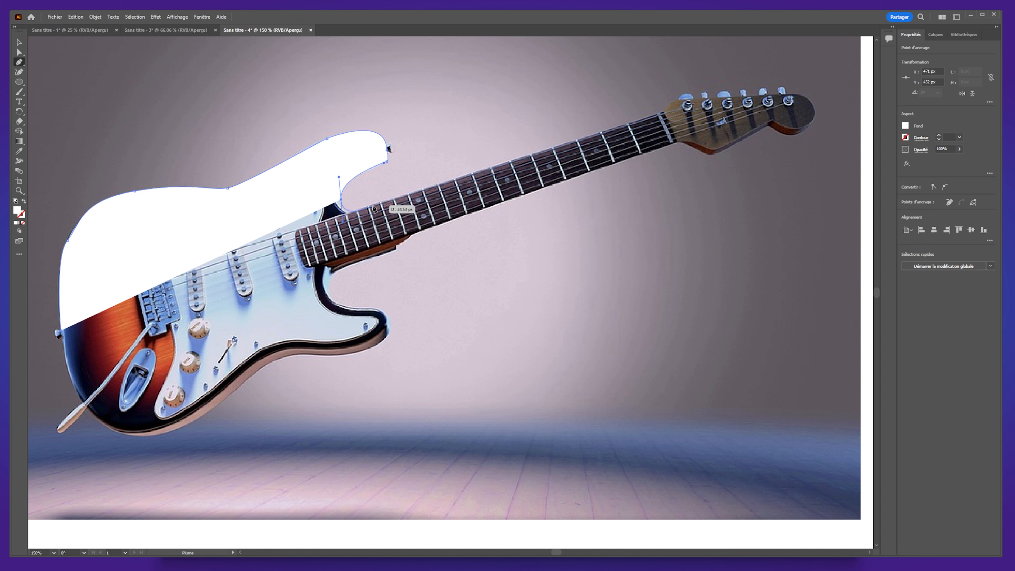
Trace the neck's upper edge, the top of the headstock without the tuning pegs, and the headstock's rounded tip.
click(374, 208)
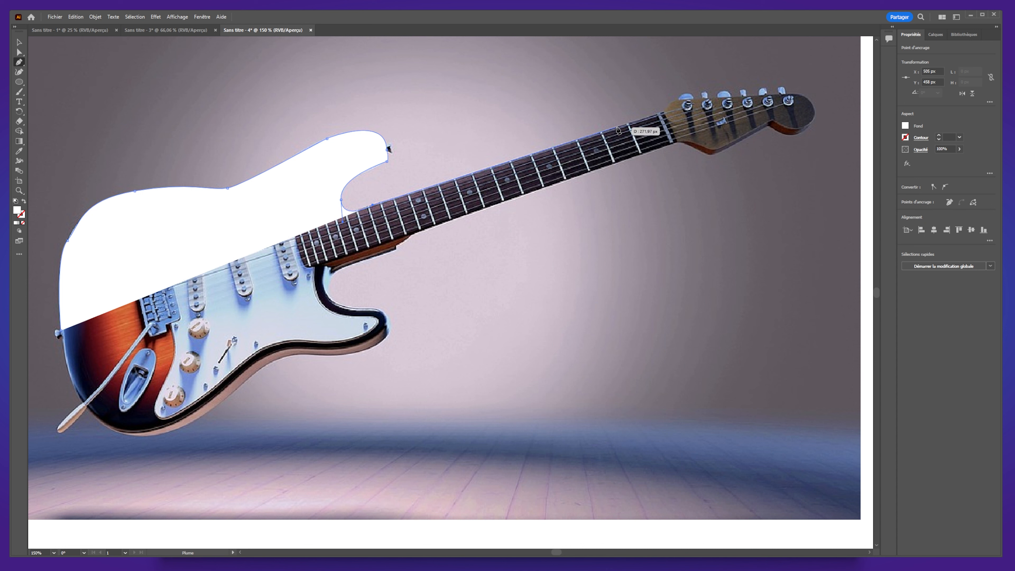
click(665, 114)
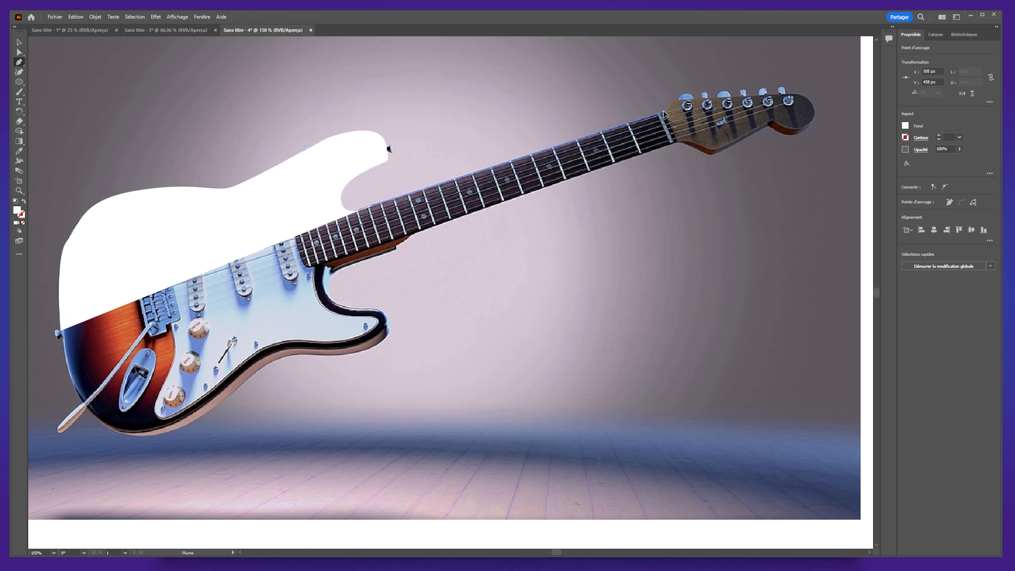
click(678, 100)
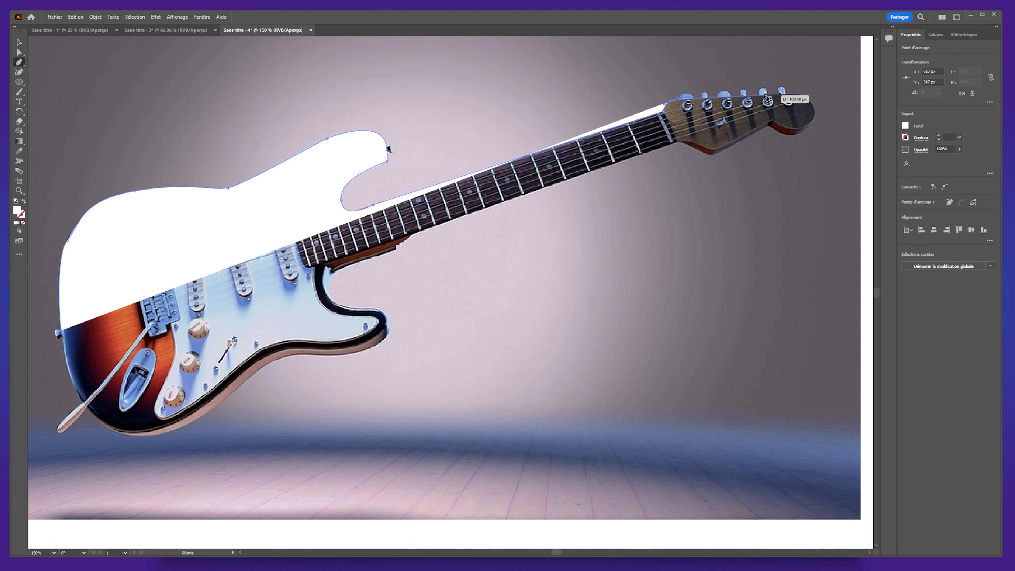
click(801, 95)
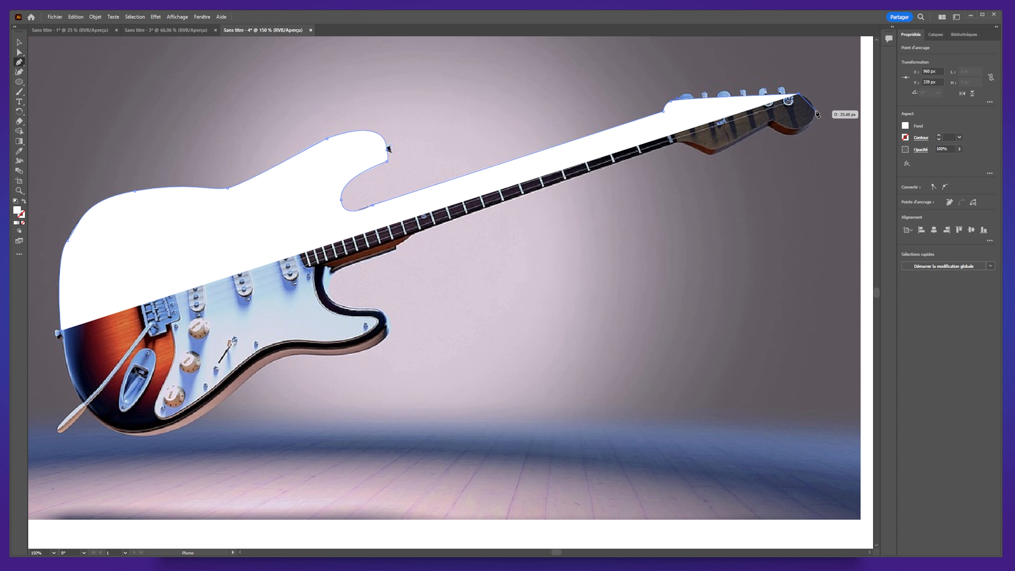
drag(816, 128, 815, 127)
click(799, 136)
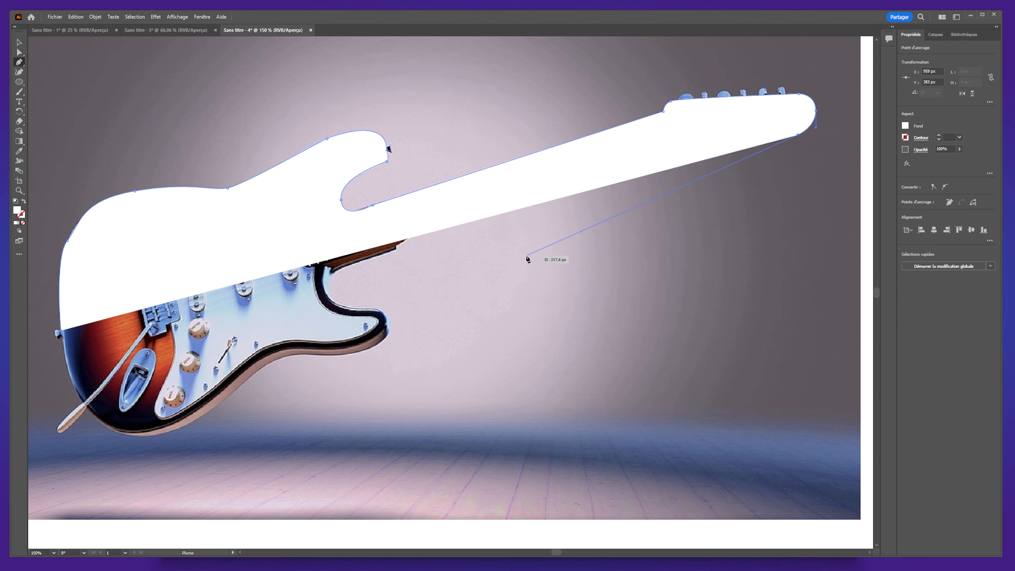
Lower the path's opacity to about 50% and trace the headstock's underside back to the start of the neck.
click(959, 149)
drag(961, 160, 939, 162)
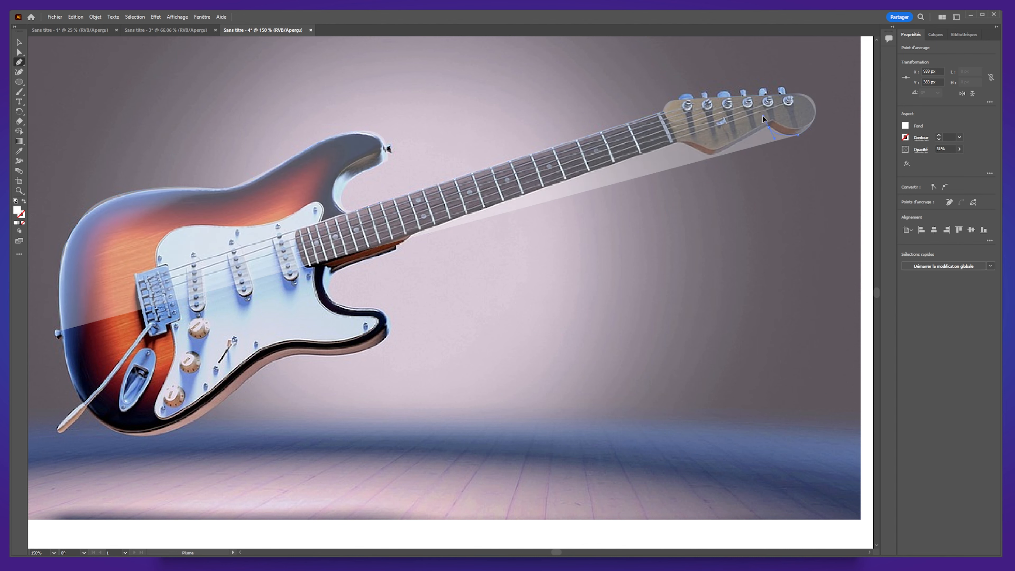
drag(764, 118, 764, 117)
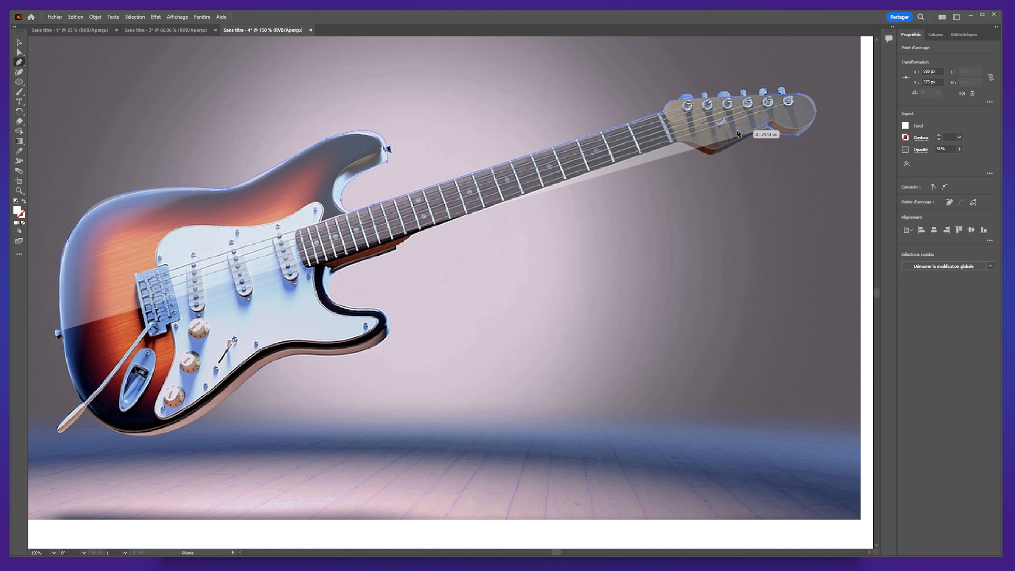
click(769, 128)
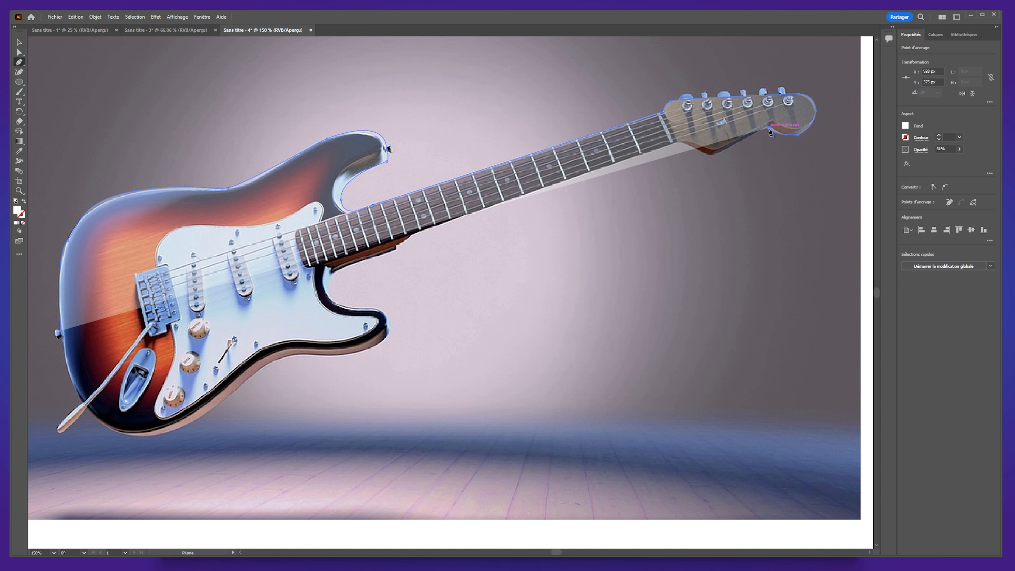
click(716, 157)
click(706, 158)
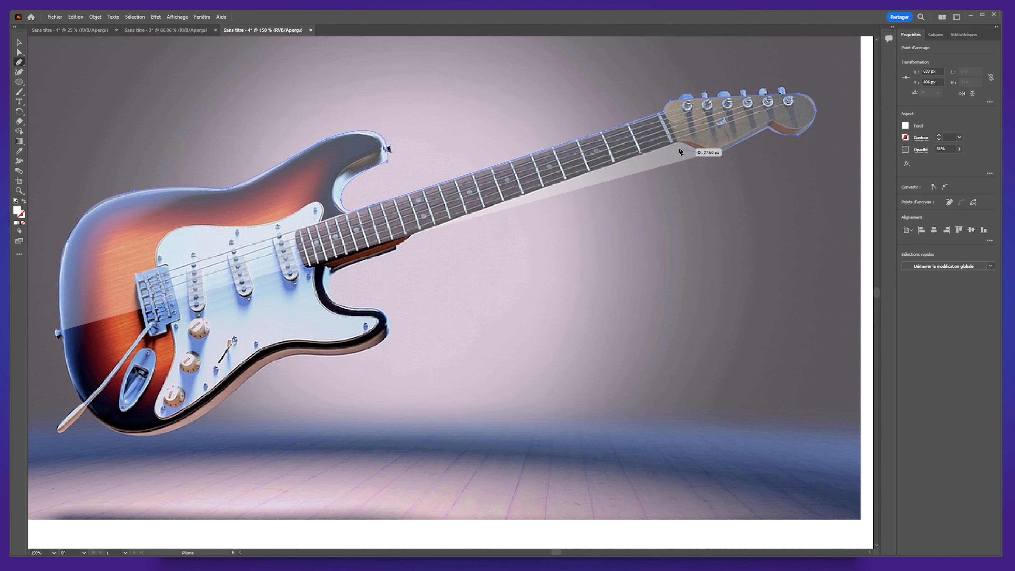
click(667, 144)
drag(670, 145, 671, 144)
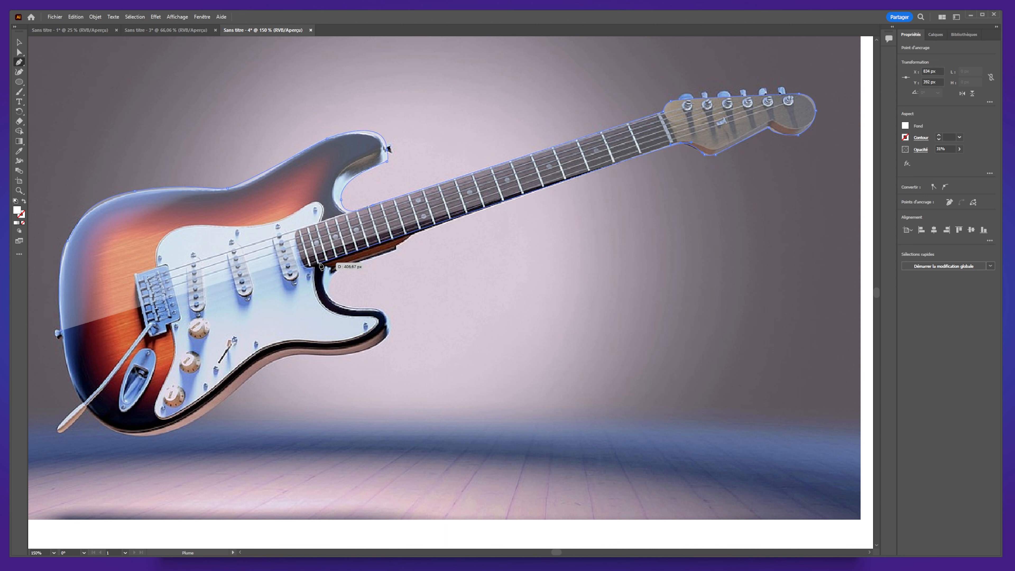
Trace the neck's lower edge and the stepped heel down to the lower cutaway, with corner anchors at the sharp turns.
click(413, 232)
drag(394, 244, 387, 248)
alt+click(397, 244)
click(395, 249)
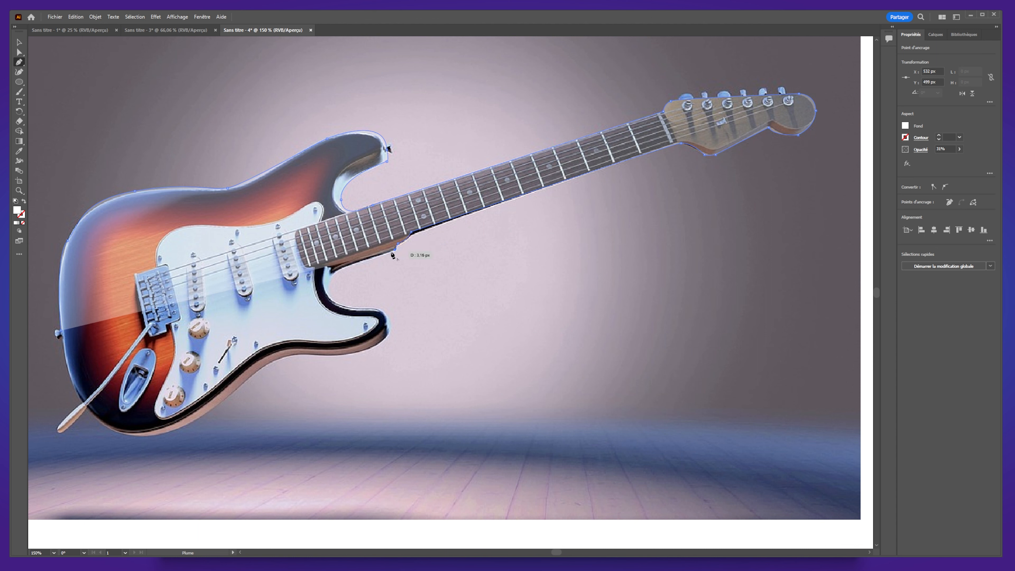
click(333, 275)
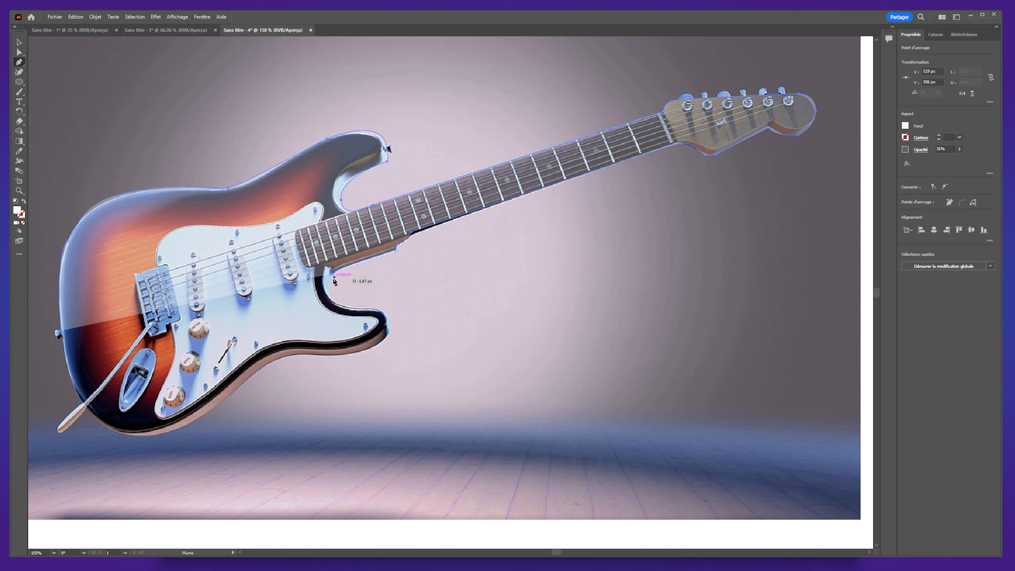
alt+click(333, 273)
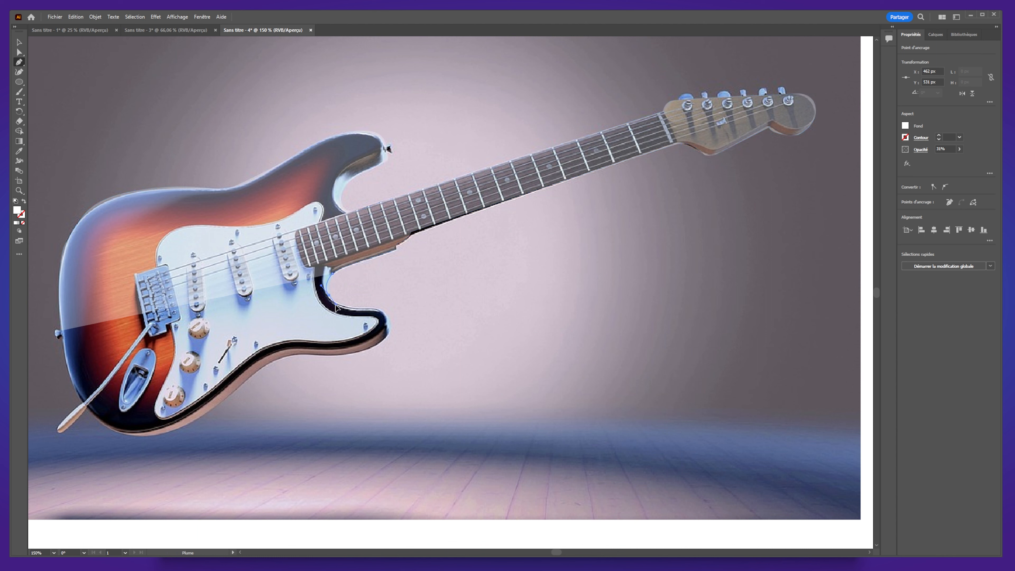
Trace the curve of the lower cutaway and round the tip of the lower horn, undoing the misplaced last anchor.
drag(336, 308, 398, 306)
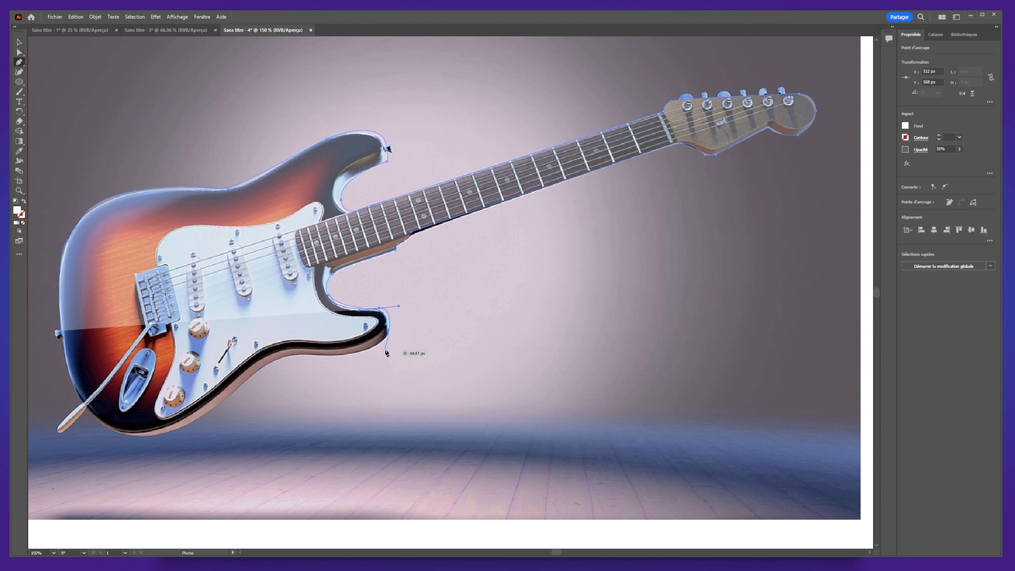
click(380, 309)
drag(392, 332, 389, 339)
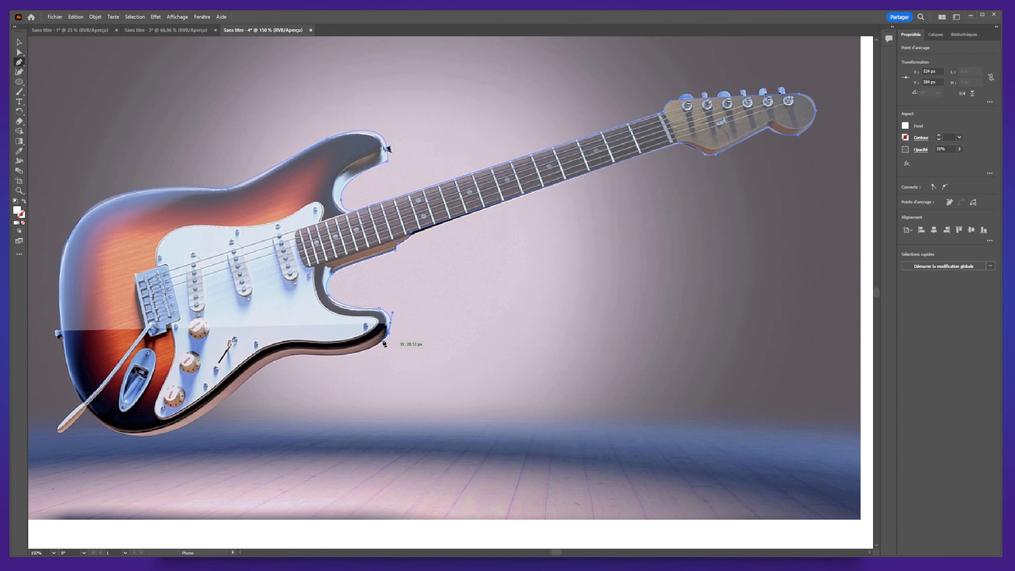
click(383, 341)
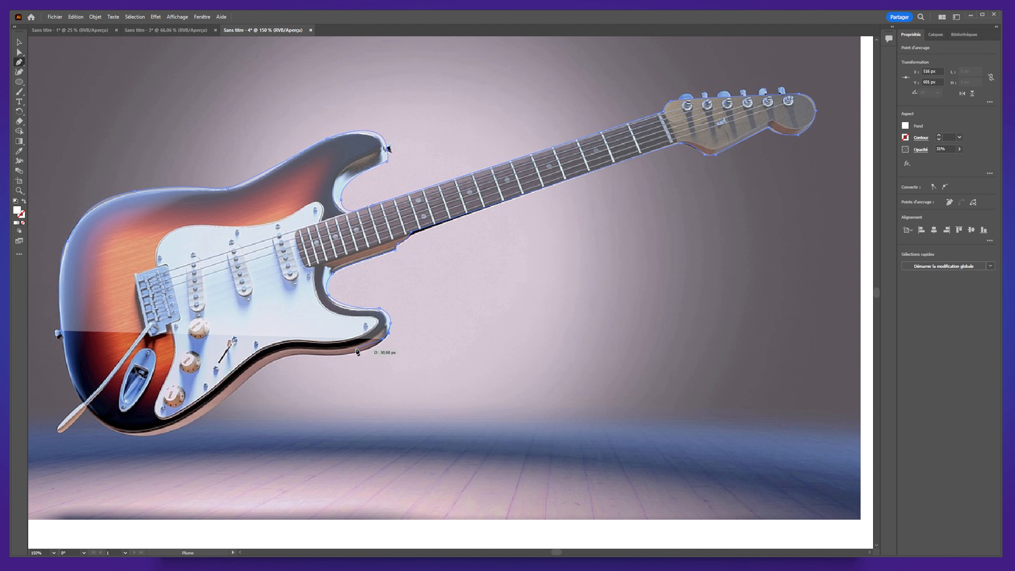
key(ctrl+z)
Trace the lower horn's underside and the body's bottom curve, closing the path at its starting anchor by the strap button.
mouse_move(368, 349)
mouse_down()
mouse_move(289, 355)
mouse_move(228, 398)
mouse_up()
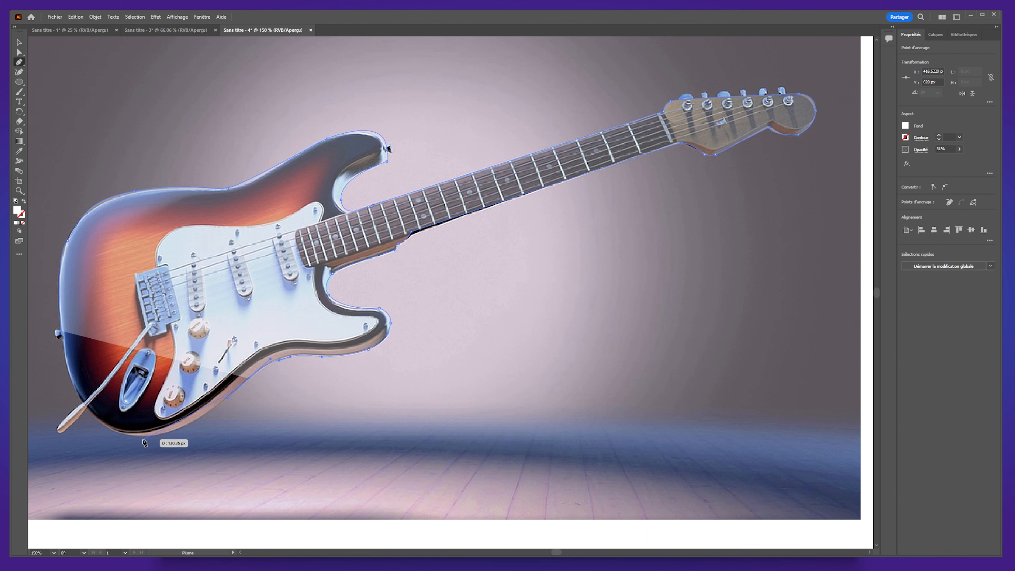
drag(141, 436, 69, 362)
click(59, 334)
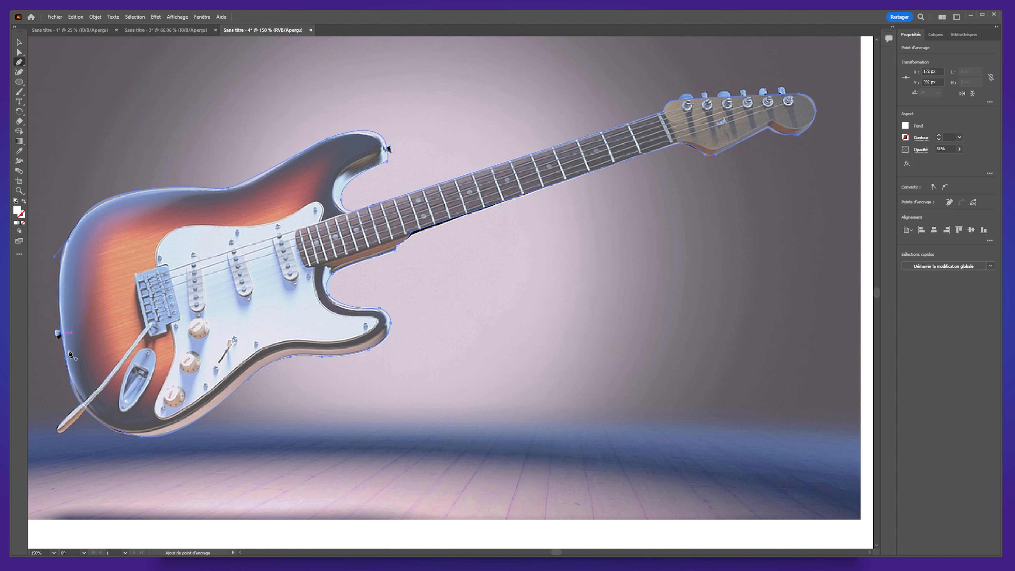
Move the guitar outline aside, delete the reference photo, and reposition the outline on the artboard.
click(19, 42)
drag(137, 238, 224, 400)
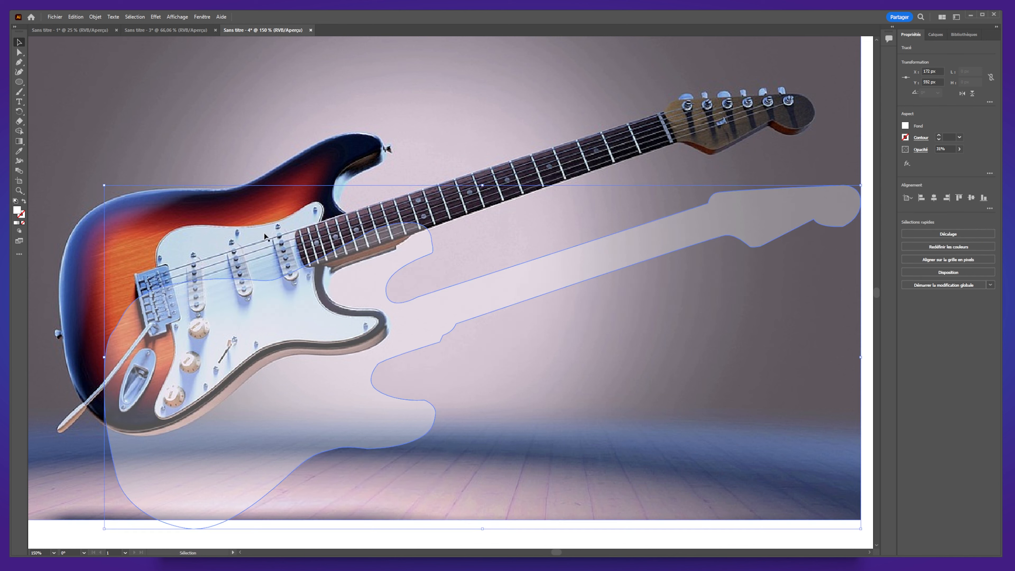
click(324, 130)
drag(557, 169, 504, 153)
key(Delete)
drag(372, 314, 347, 277)
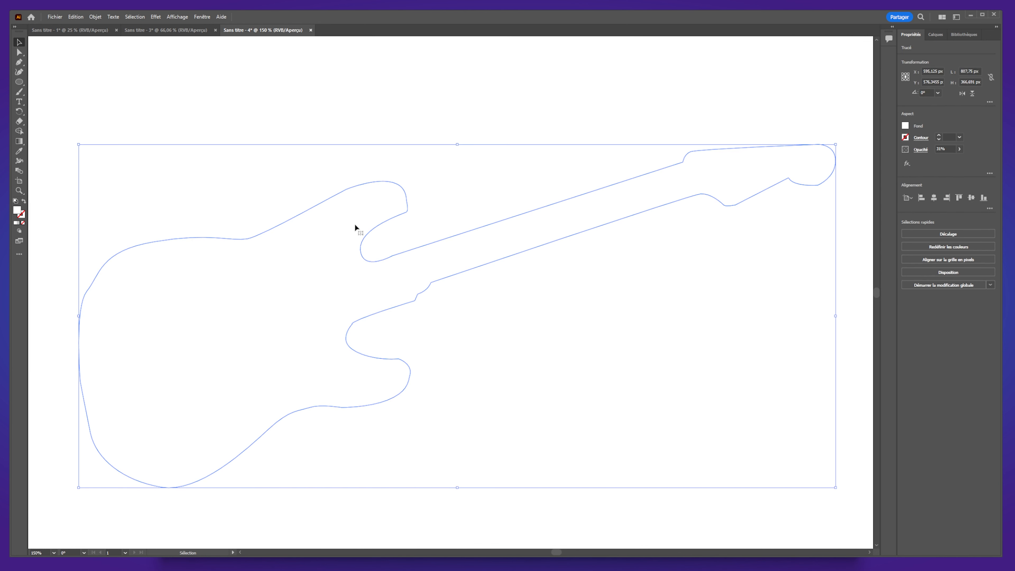
Fill the guitar outline with the near-black swatch from the grey colour group and deselect it.
click(906, 125)
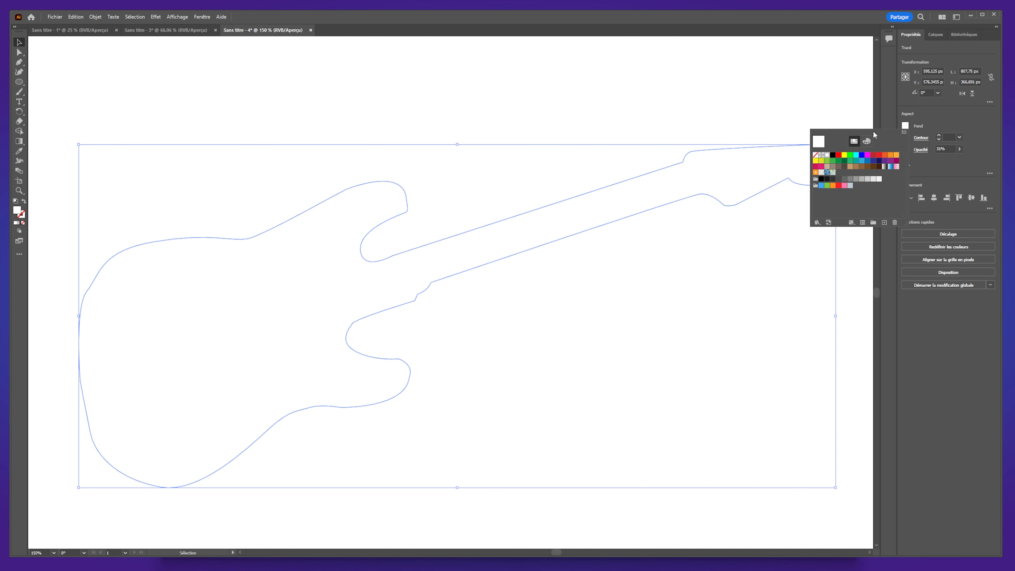
click(827, 179)
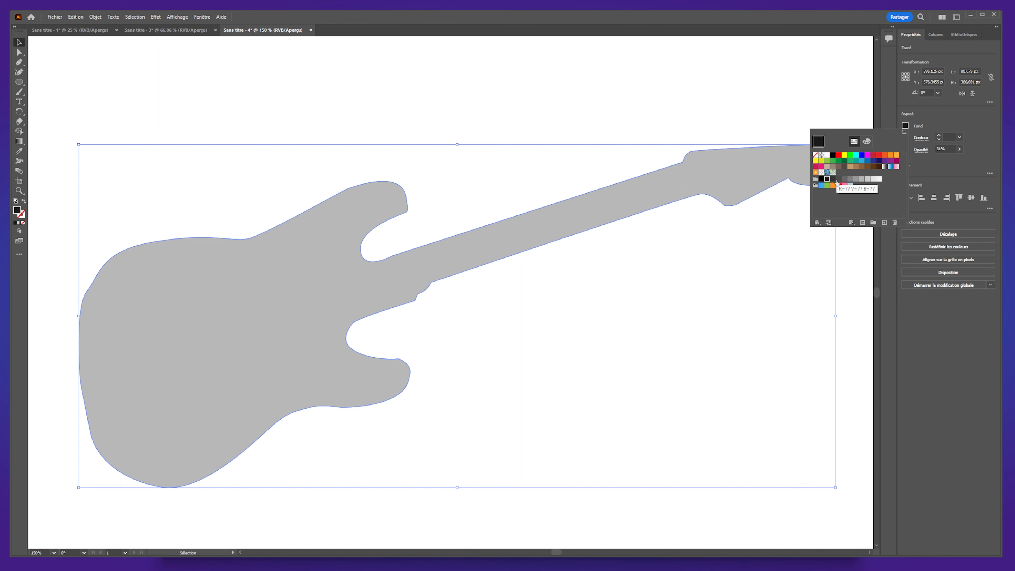
click(596, 29)
click(374, 74)
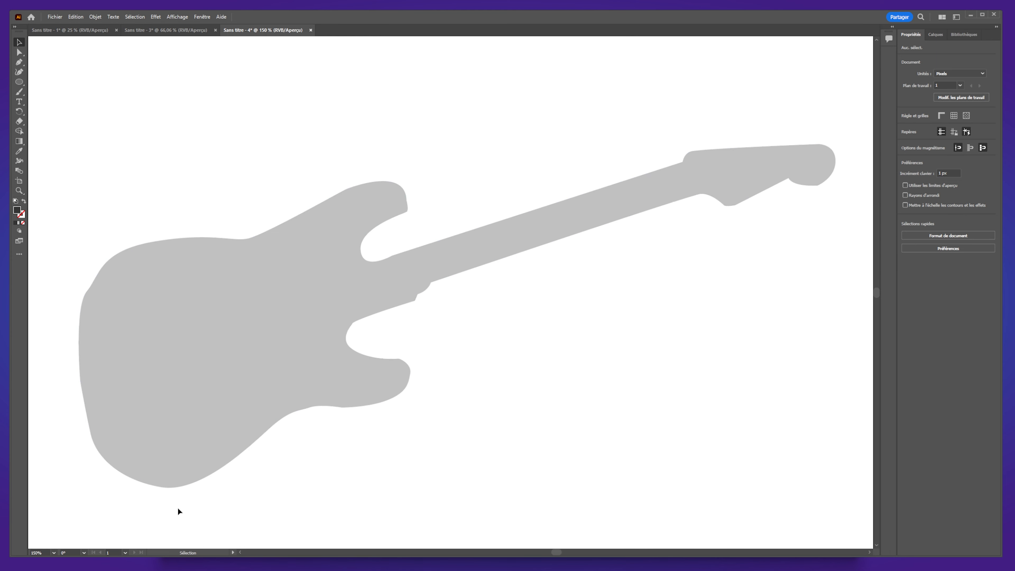
Adjust the direction handle of the guitar body's upper-left anchor with Direct Selection to smooth the curve there.
click(217, 330)
click(19, 52)
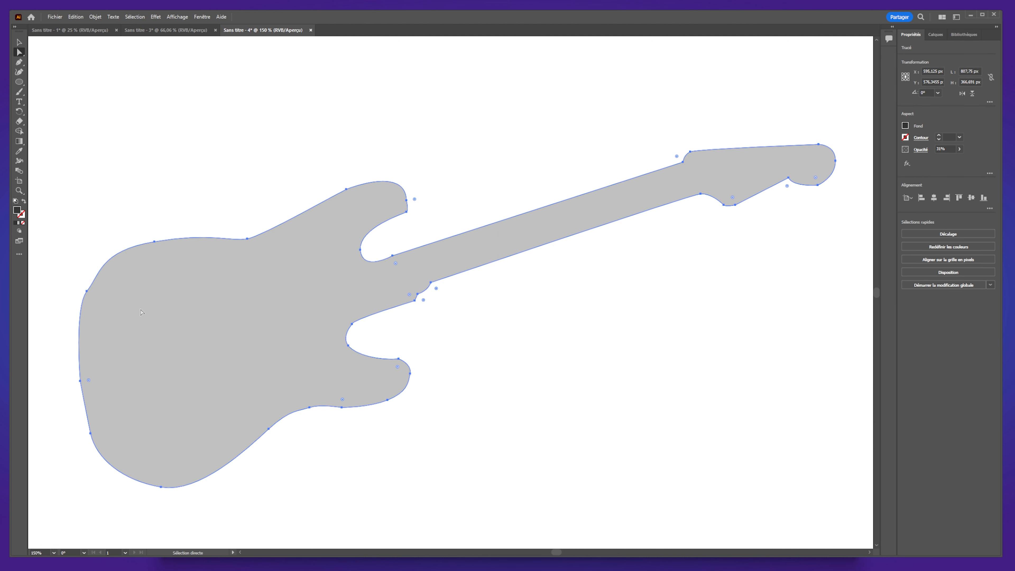
click(86, 291)
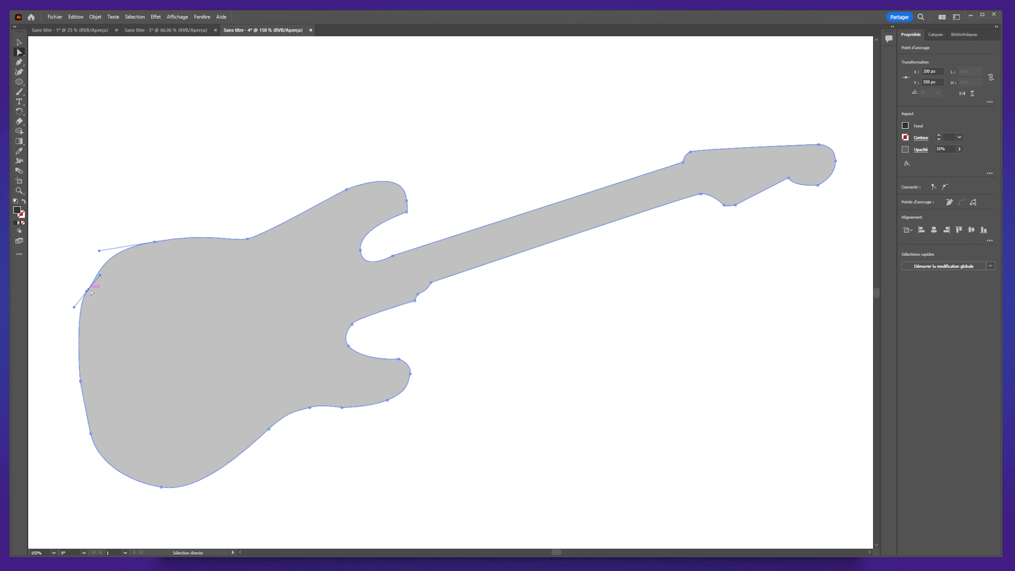
drag(100, 275, 95, 272)
click(61, 324)
click(140, 405)
Convert the corner anchor on the body's left edge, at the strap-button end, to a smooth point.
click(80, 381)
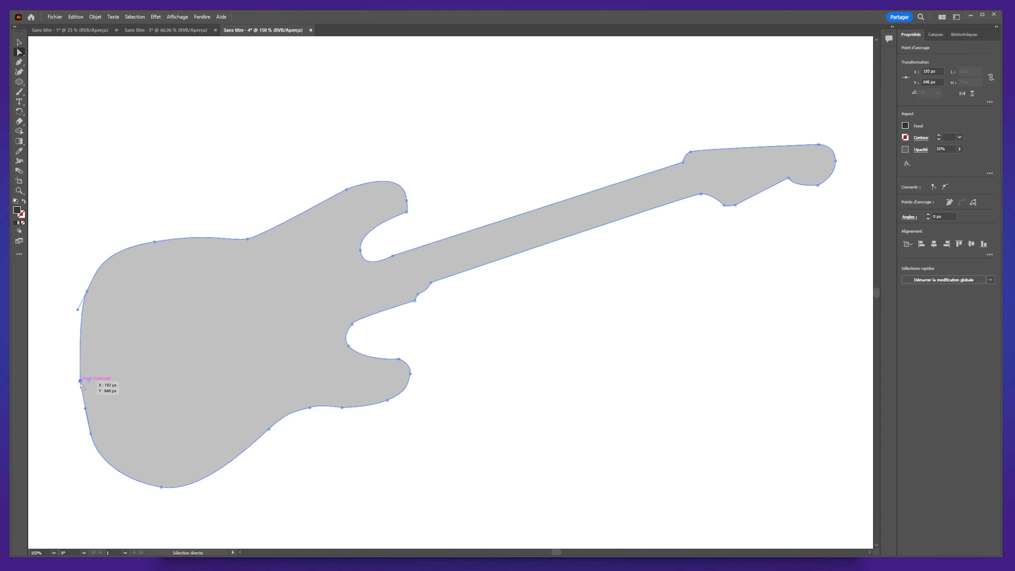
click(948, 187)
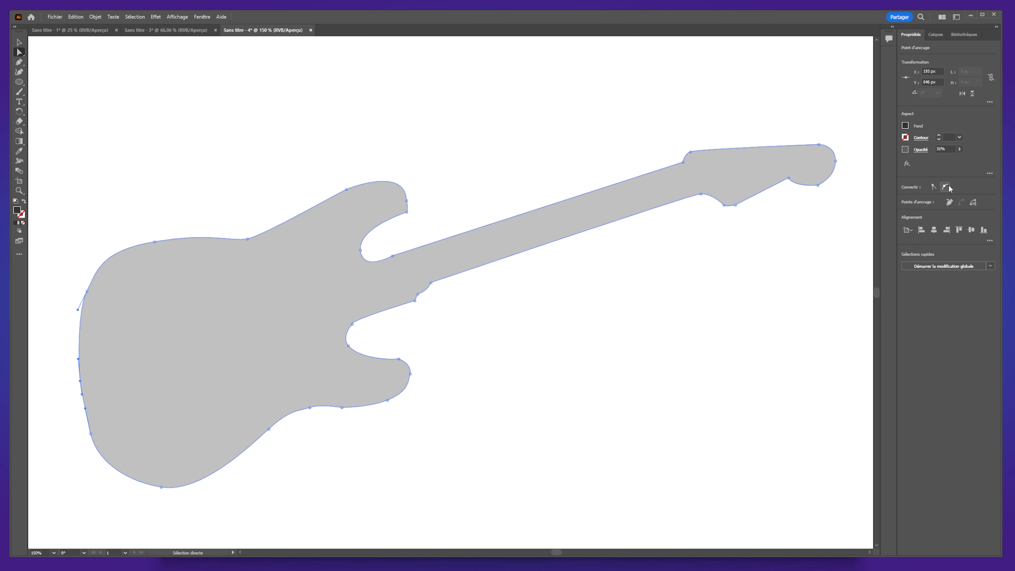
click(169, 529)
click(176, 415)
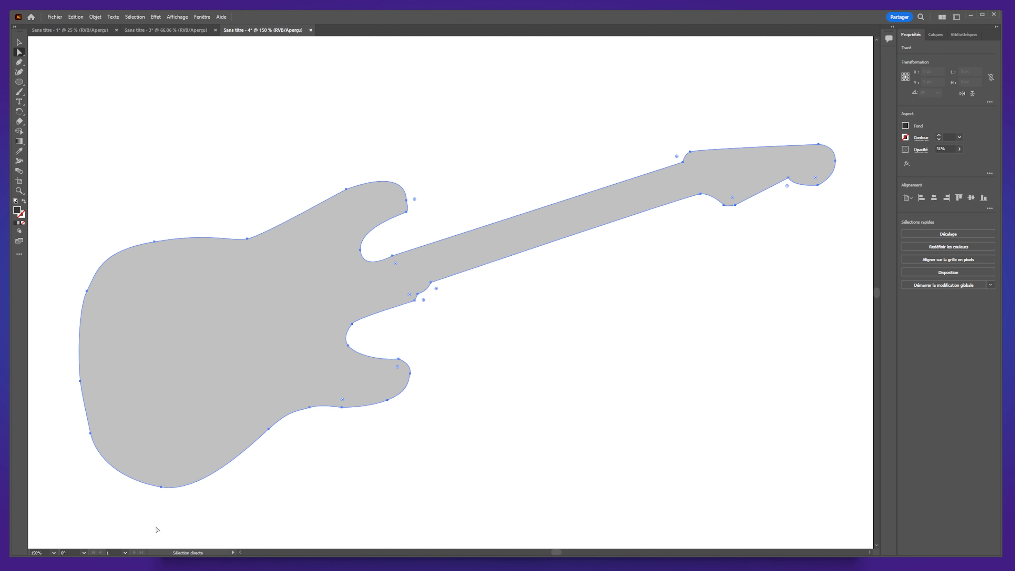
click(153, 509)
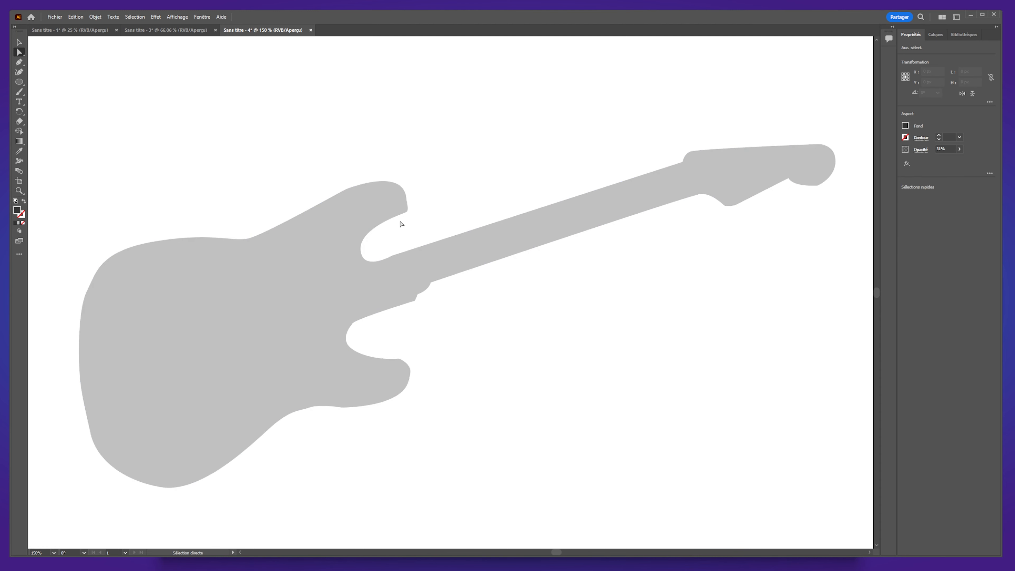
Refine the two anchors at the tip of the guitar's upper horn to soften the corner.
click(407, 199)
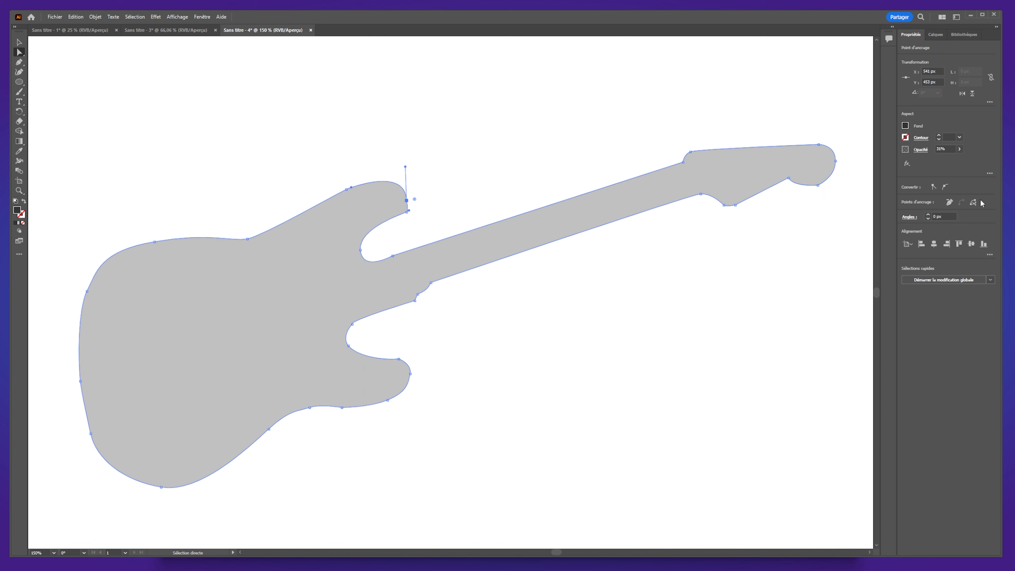
click(519, 318)
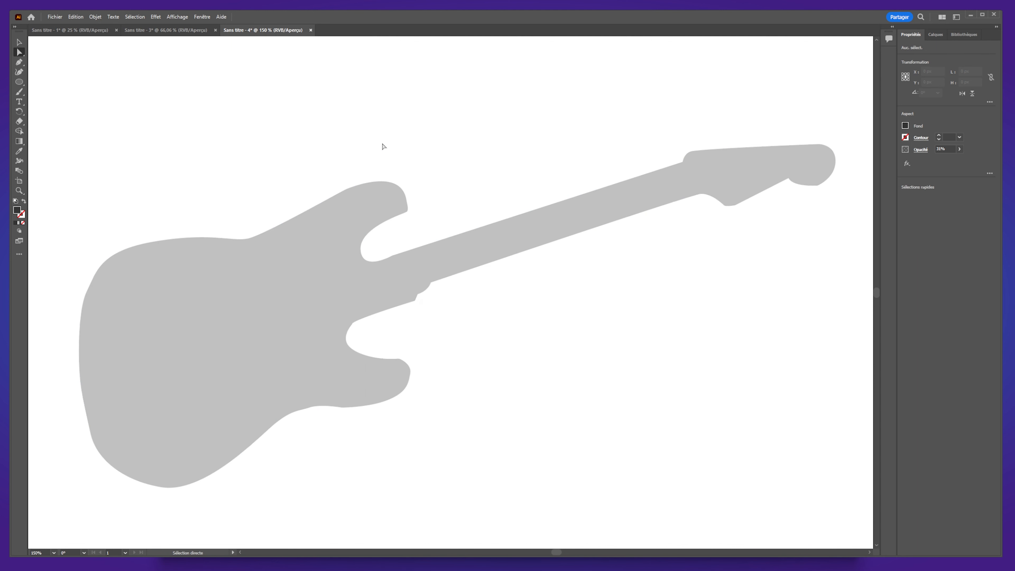
click(405, 213)
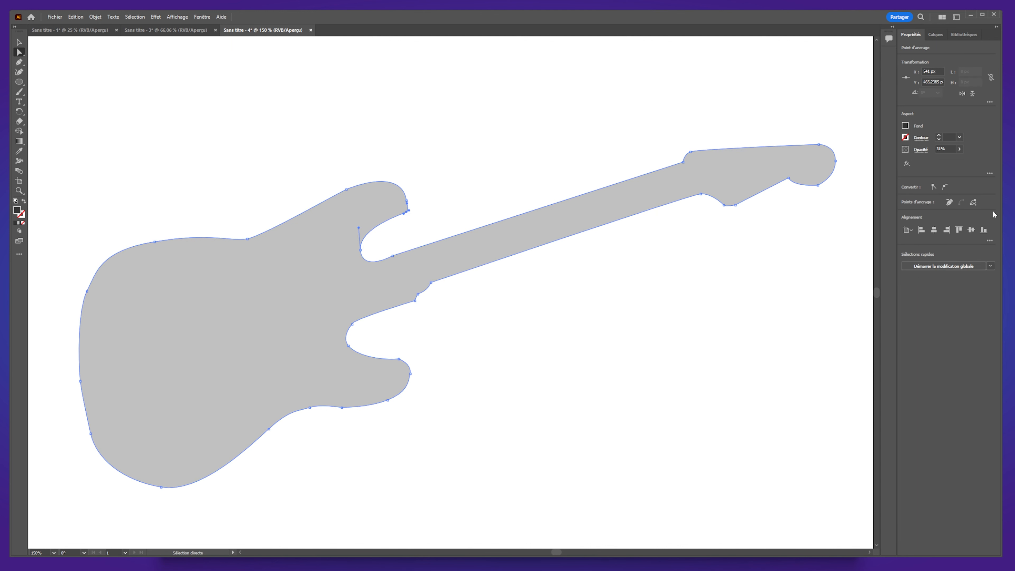
click(535, 402)
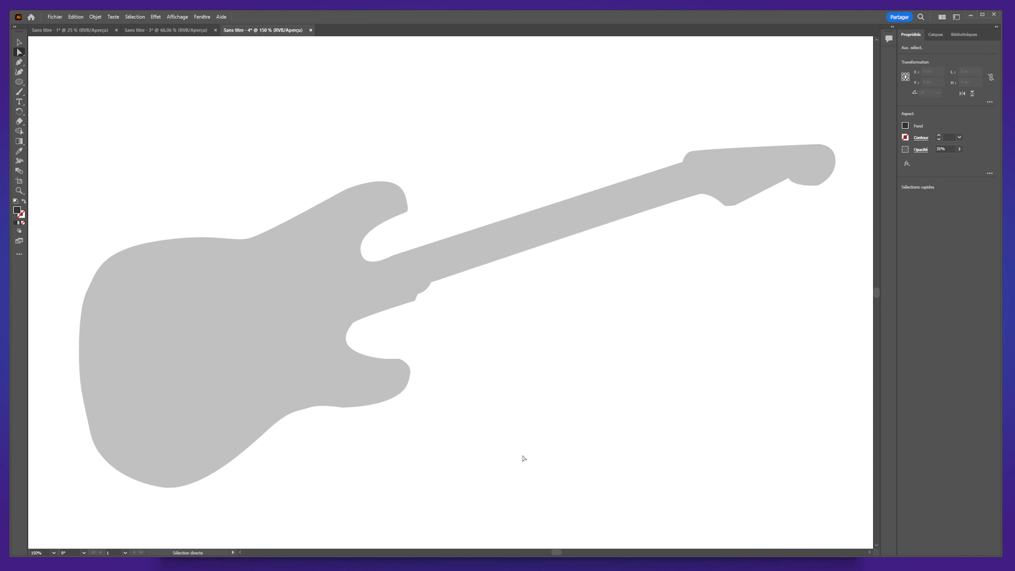
Flatten the body's lower waist curve between the two anchors beside the lower horn and deselect the path.
click(307, 407)
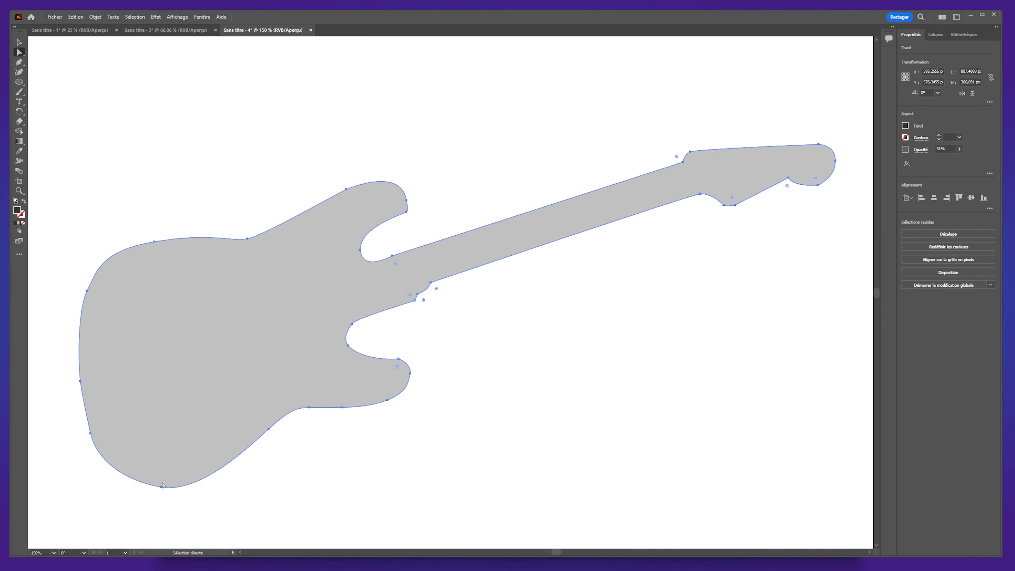
click(92, 434)
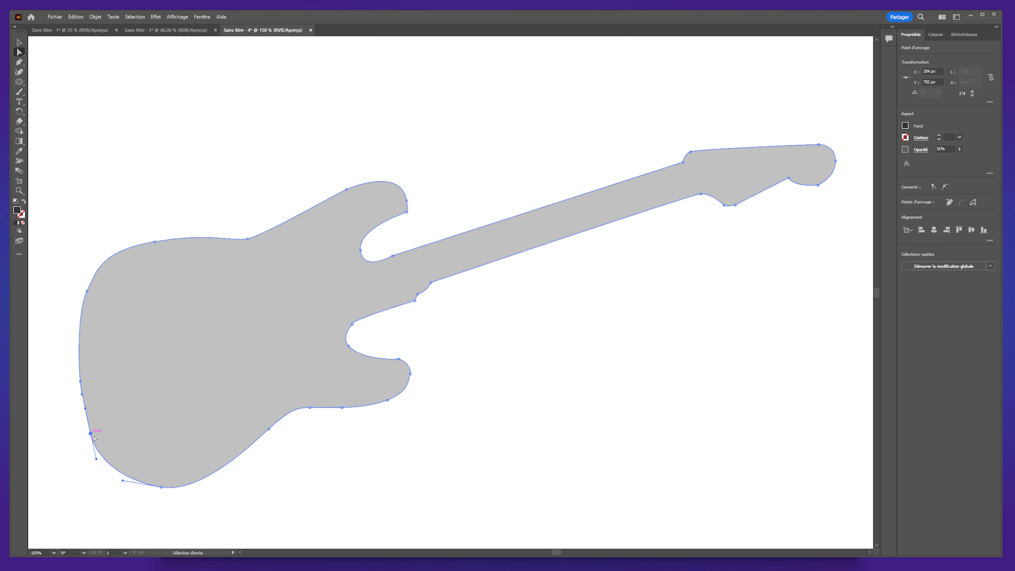
click(497, 437)
Move the guitar silhouette slightly left and up on the artboard.
scroll(496, 438, down, 3)
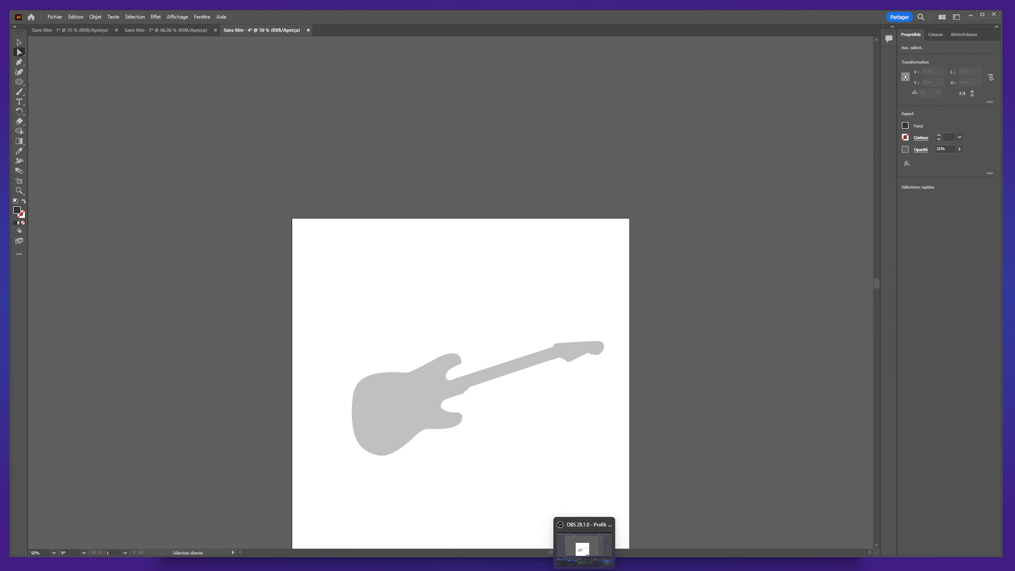
drag(404, 405, 403, 407)
click(568, 468)
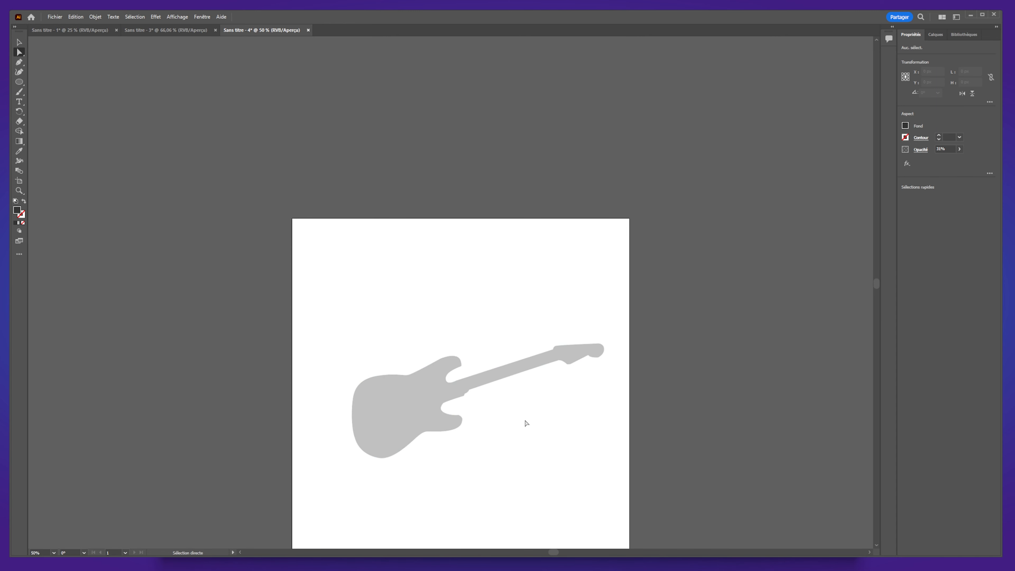
scroll(527, 420, down, 1)
drag(428, 361, 423, 357)
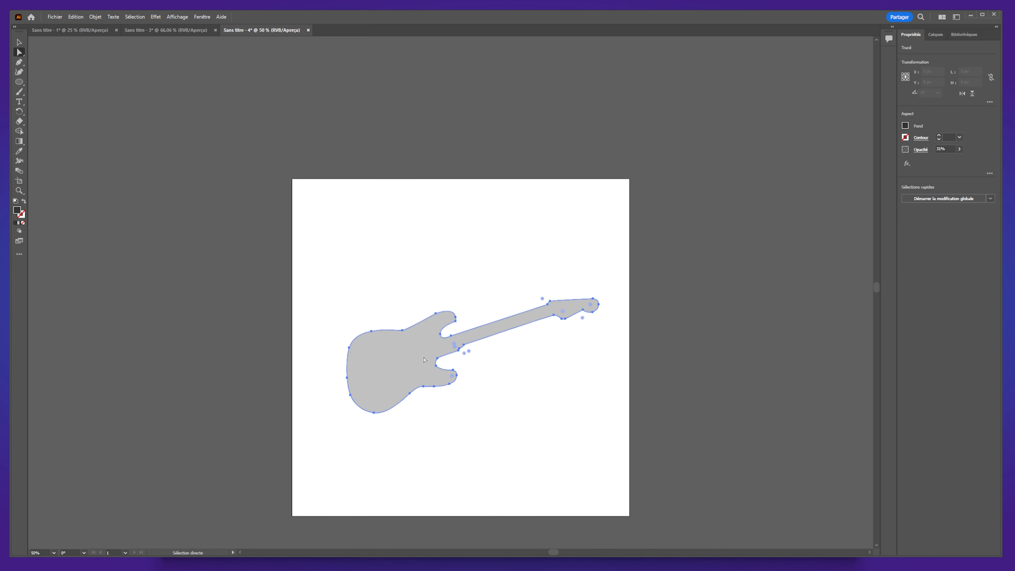
click(491, 422)
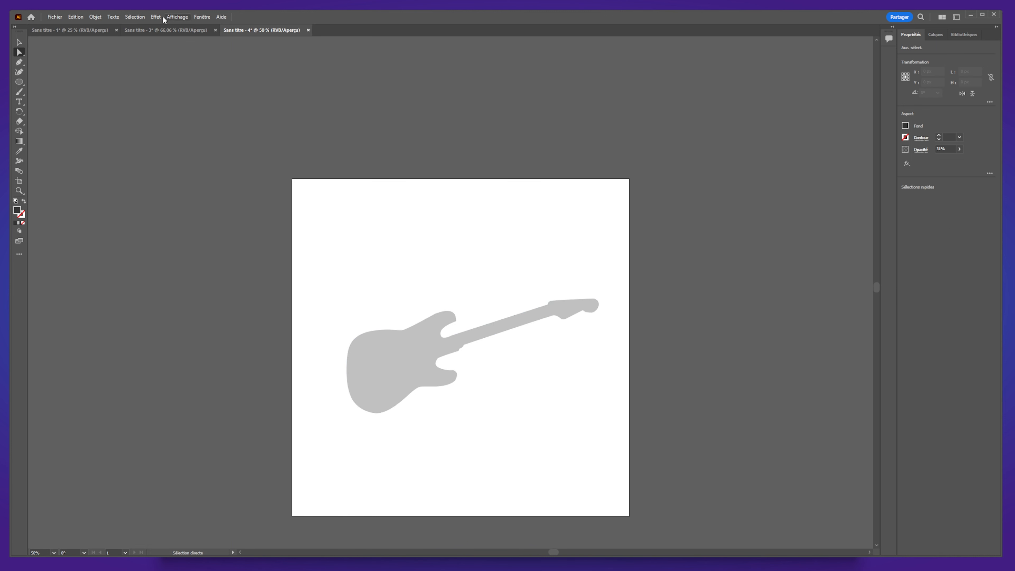
Start a drop shadow effect (Ombre portée) on the guitar with its X offset set to 12 px.
click(434, 343)
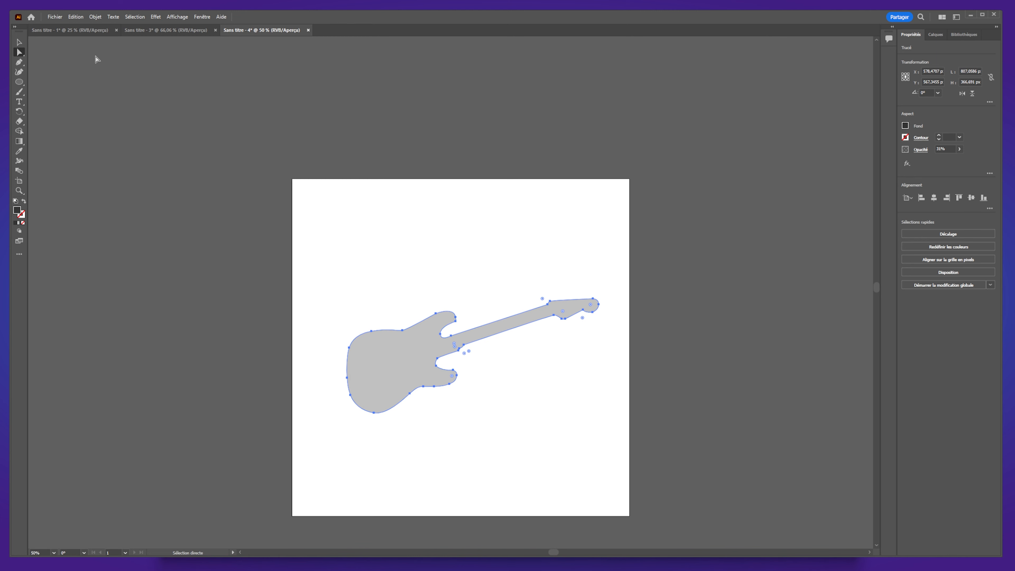
click(156, 17)
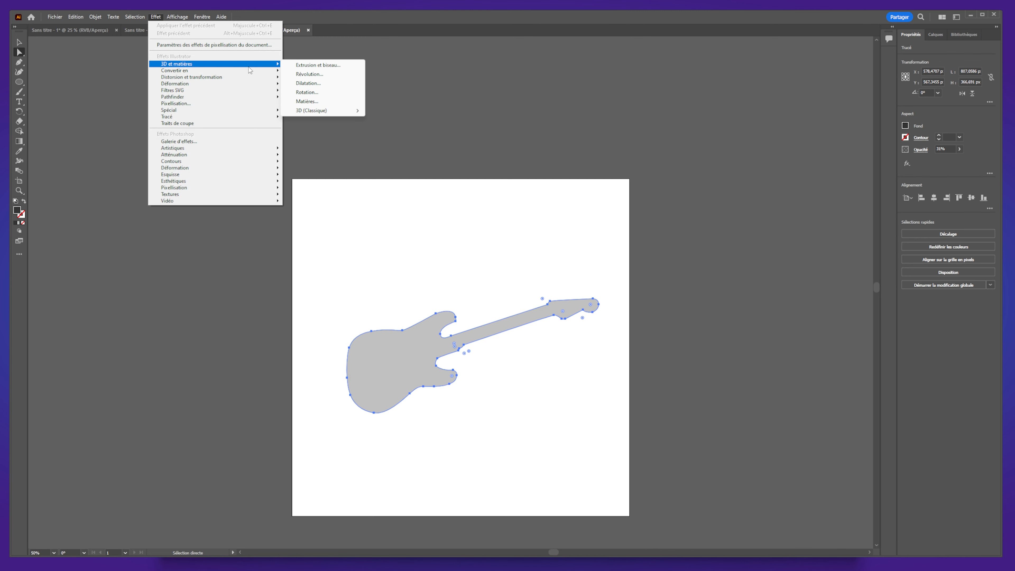
click(202, 16)
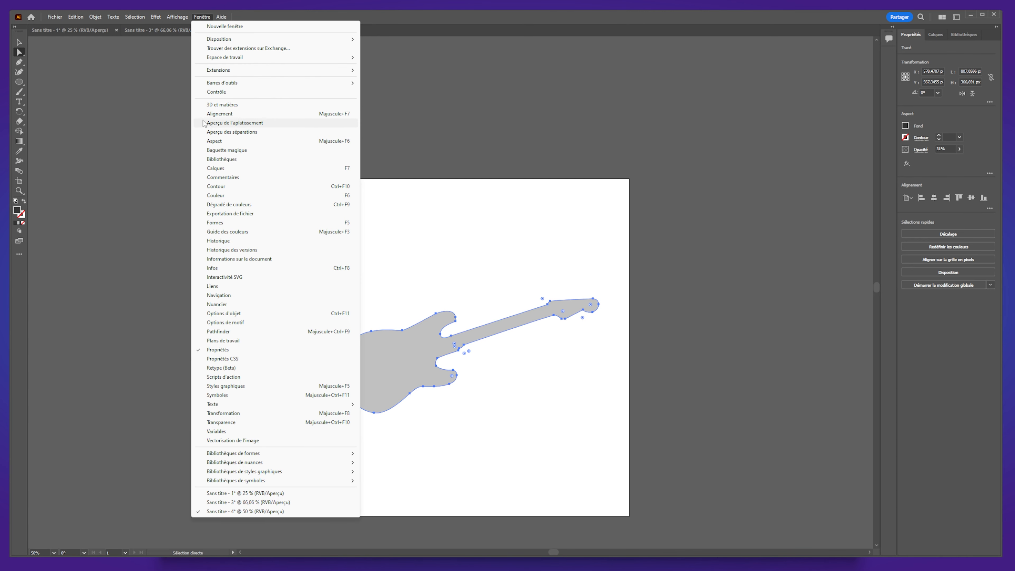
click(156, 17)
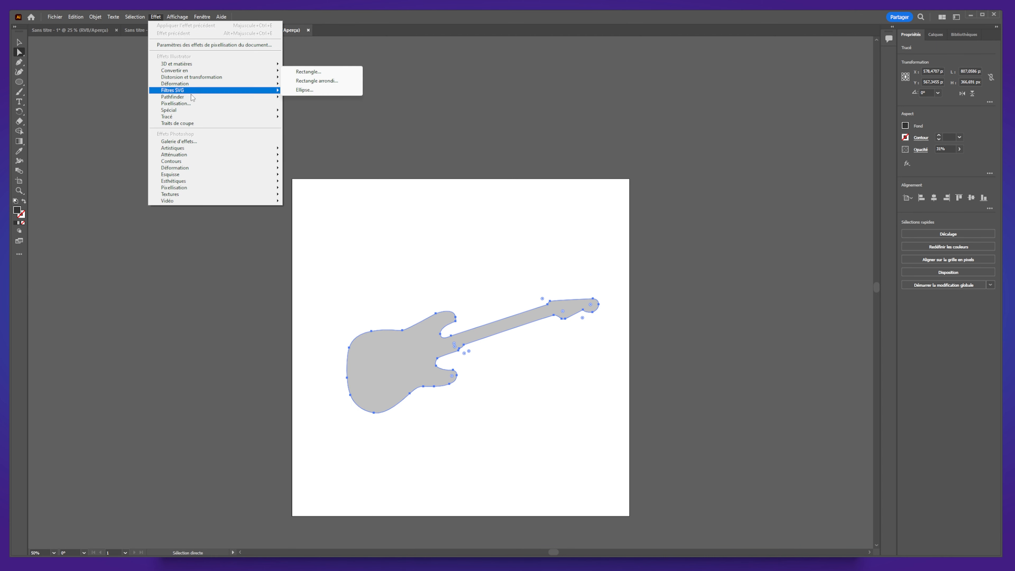
mouse_move(256, 110)
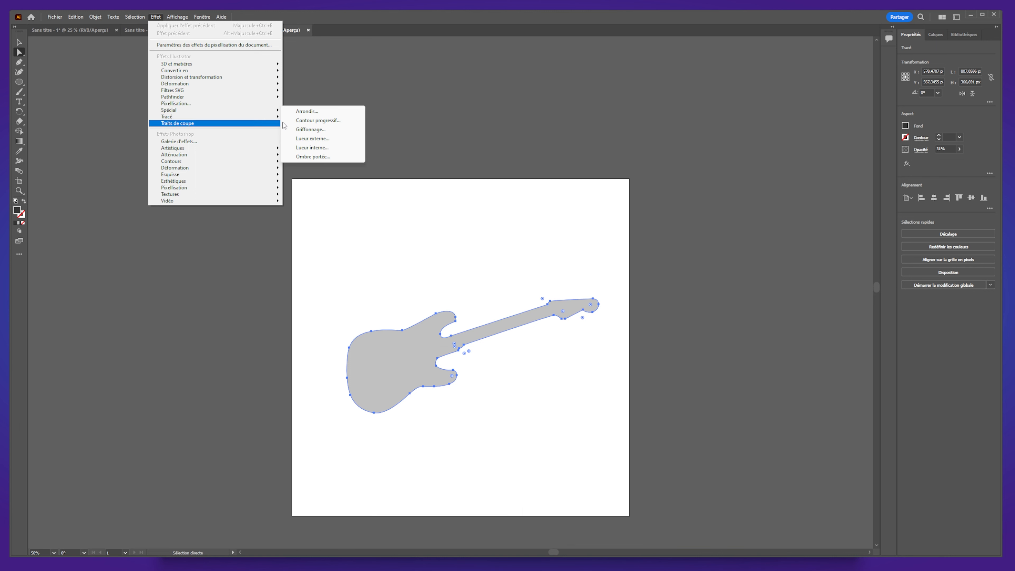
click(331, 157)
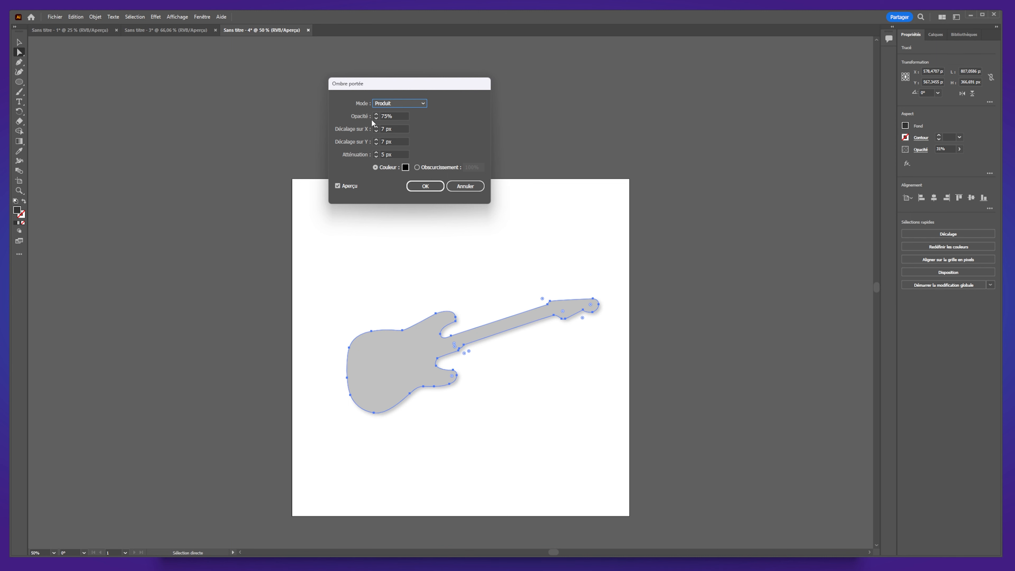
click(377, 126)
click(376, 127)
click(376, 127)
click(376, 127)
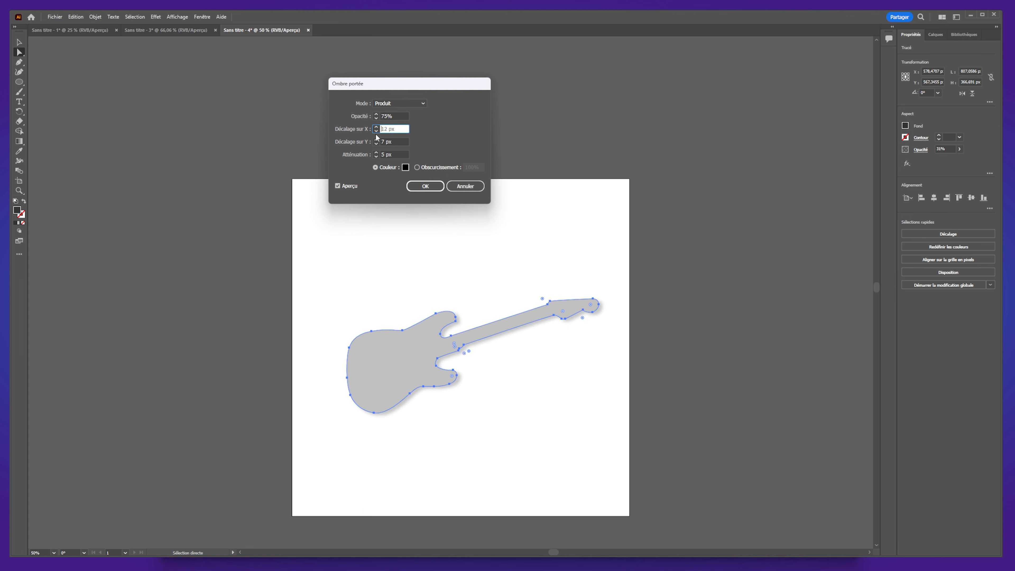
Set the drop shadow's Y offset to 14 px and its opacity to 71%.
click(377, 140)
click(376, 139)
click(377, 140)
click(376, 140)
click(376, 140)
click(376, 140)
click(377, 118)
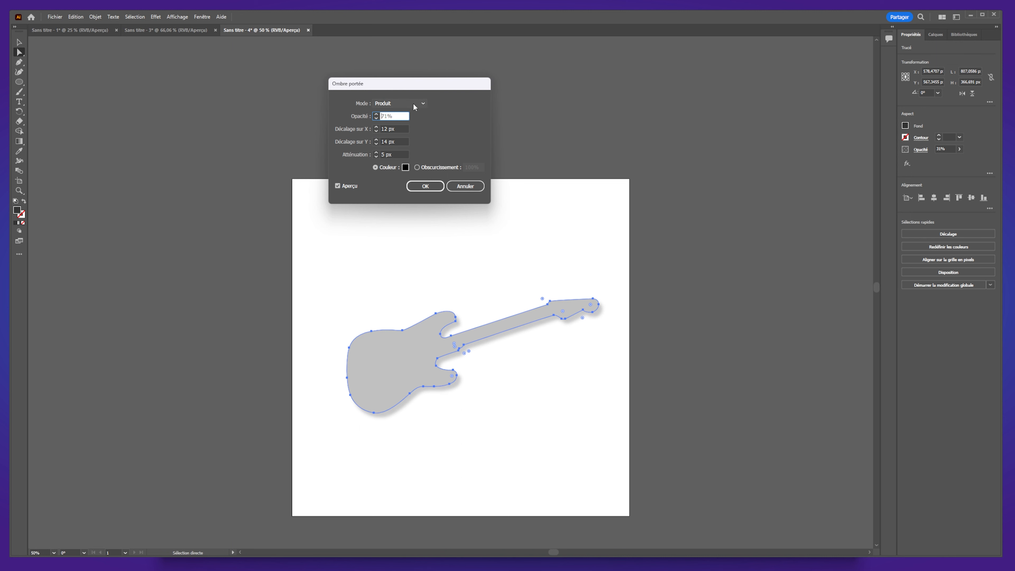
Set the shadow's blend mode to Normal and its blur (Atténuation) to 7 px, and apply the effect.
click(411, 103)
click(394, 113)
click(417, 104)
click(413, 103)
click(405, 103)
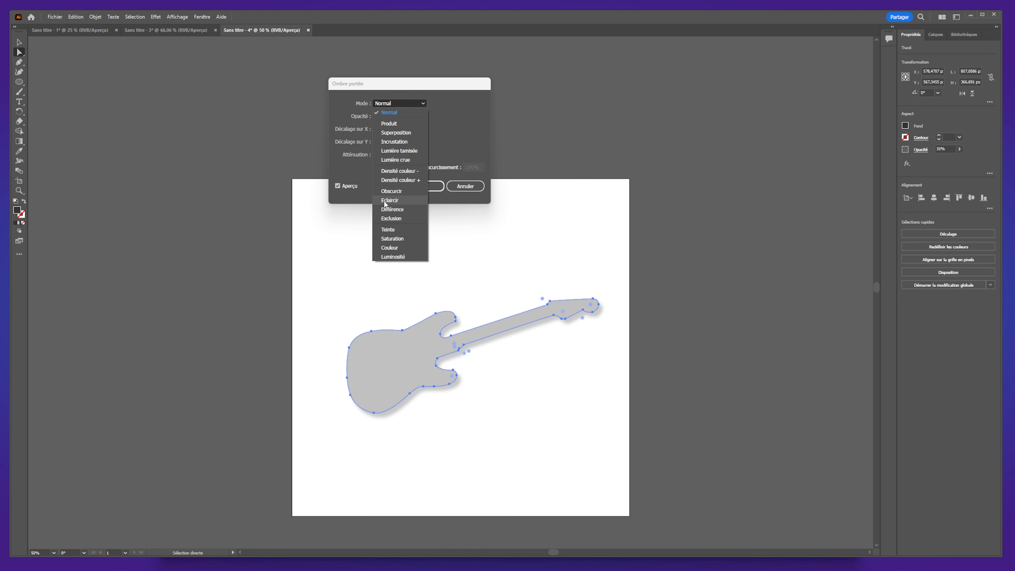
click(361, 170)
click(376, 152)
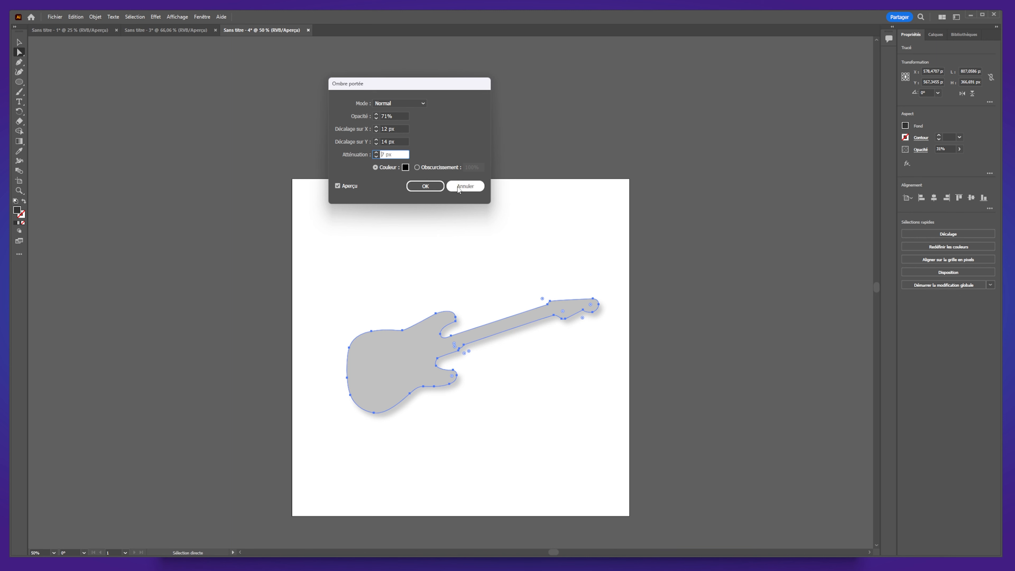
click(425, 186)
Move the shadowed guitar slightly down on the artboard with the Selection tool and deselect it.
click(22, 43)
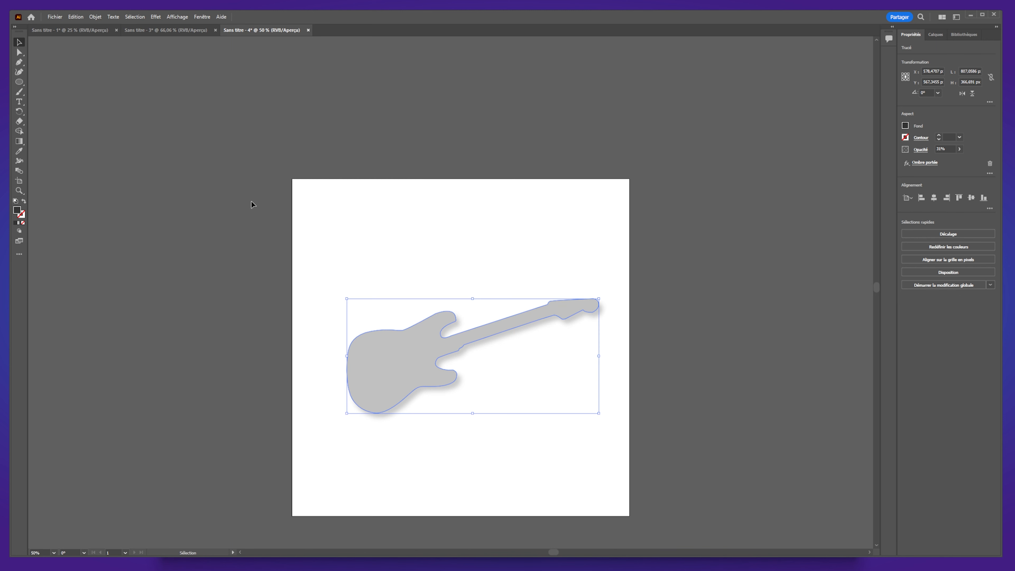
click(252, 206)
mouse_move(390, 386)
mouse_down()
mouse_move(390, 367)
mouse_move(402, 385)
mouse_up()
click(491, 427)
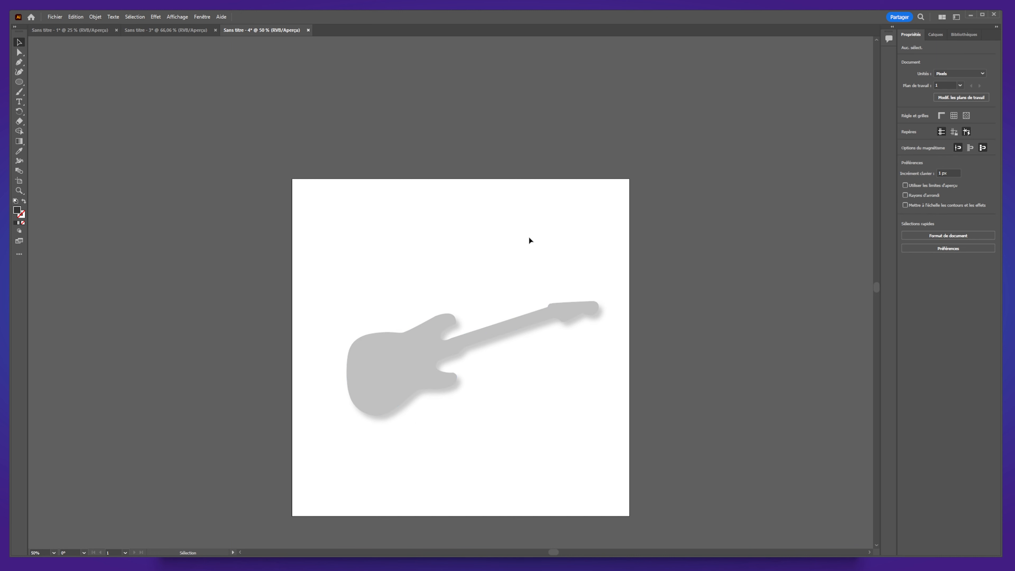
Reopen the guitar's applied drop shadow effect to review its settings and close them.
click(391, 363)
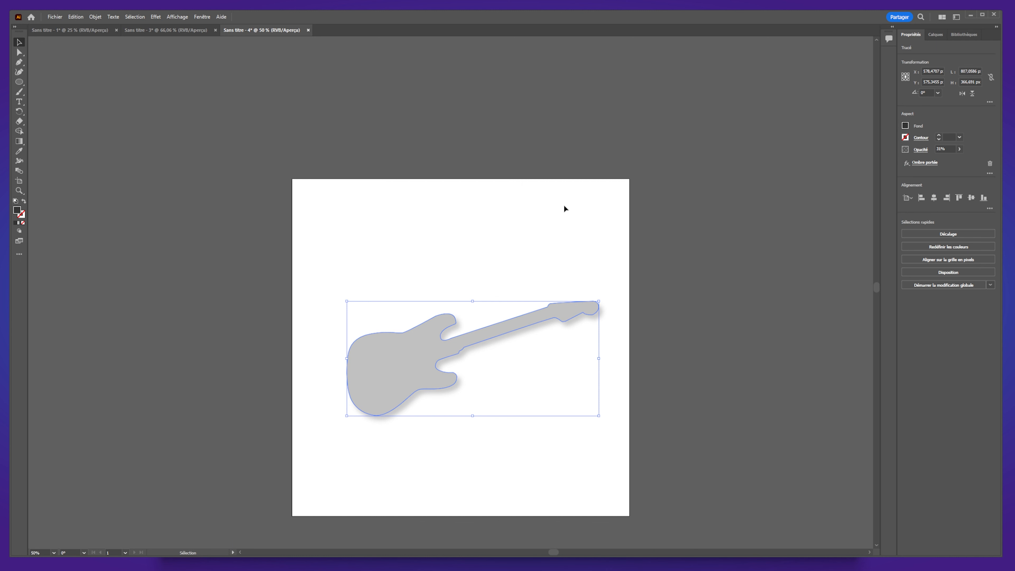
click(925, 163)
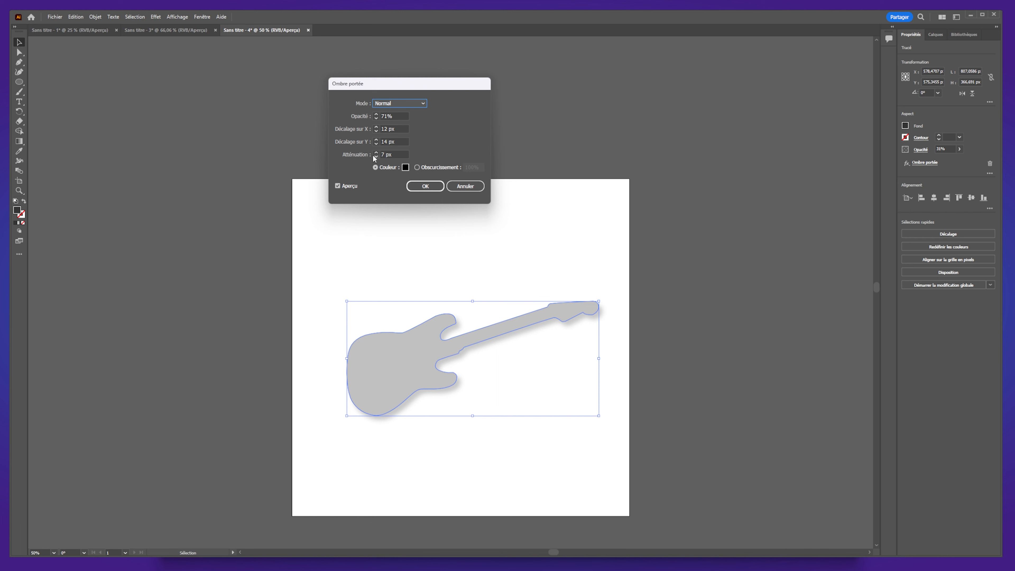
click(424, 186)
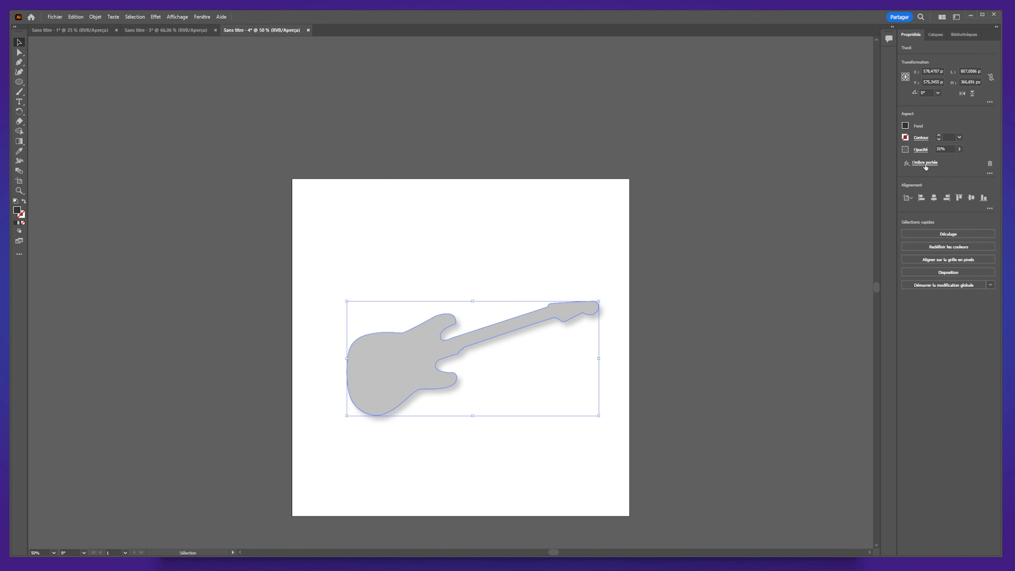
click(991, 173)
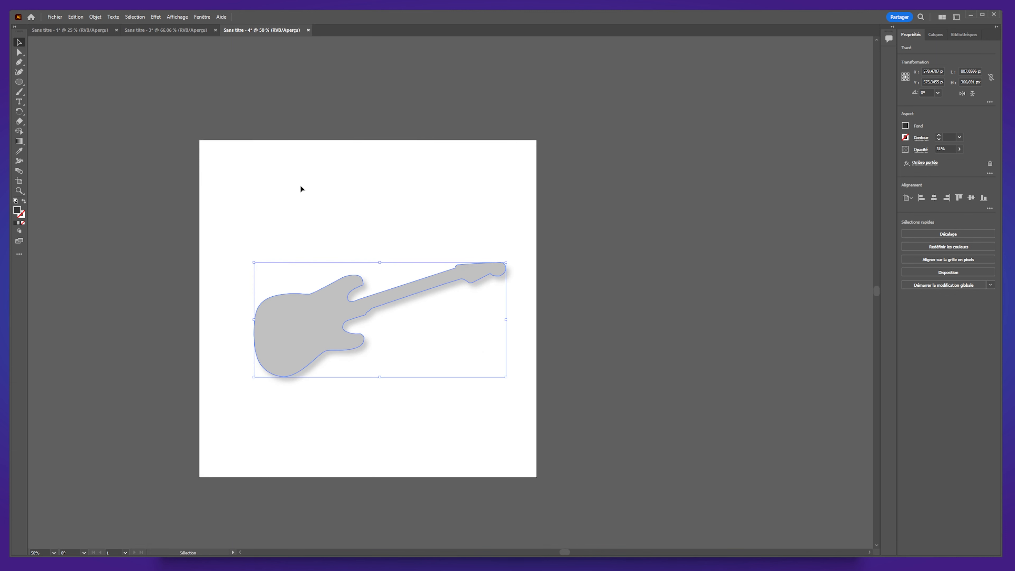
Change the guitar's fill to light red FF5F5F, raise its opacity to 100%, and deselect it.
click(906, 125)
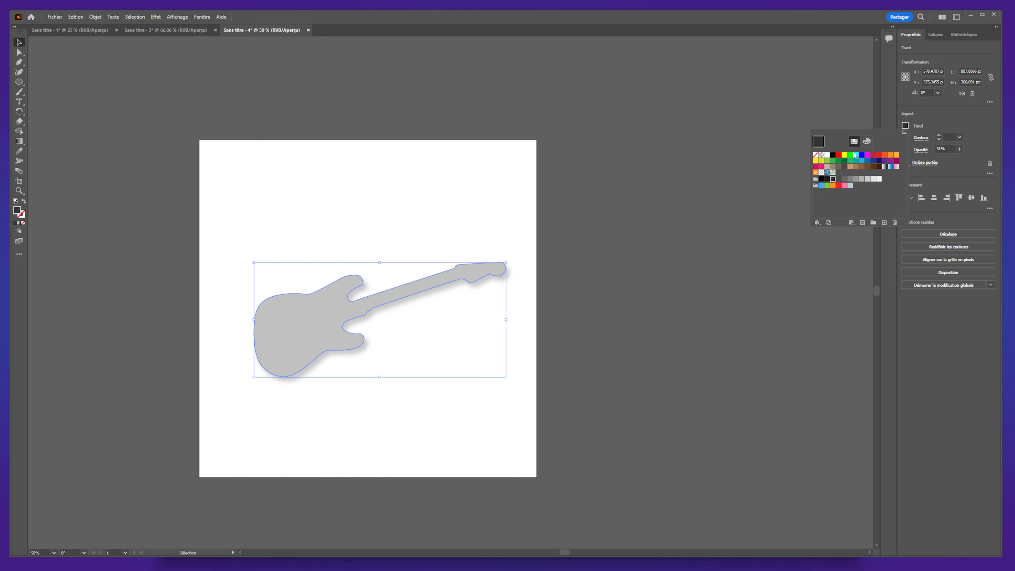
click(867, 140)
drag(836, 208, 796, 176)
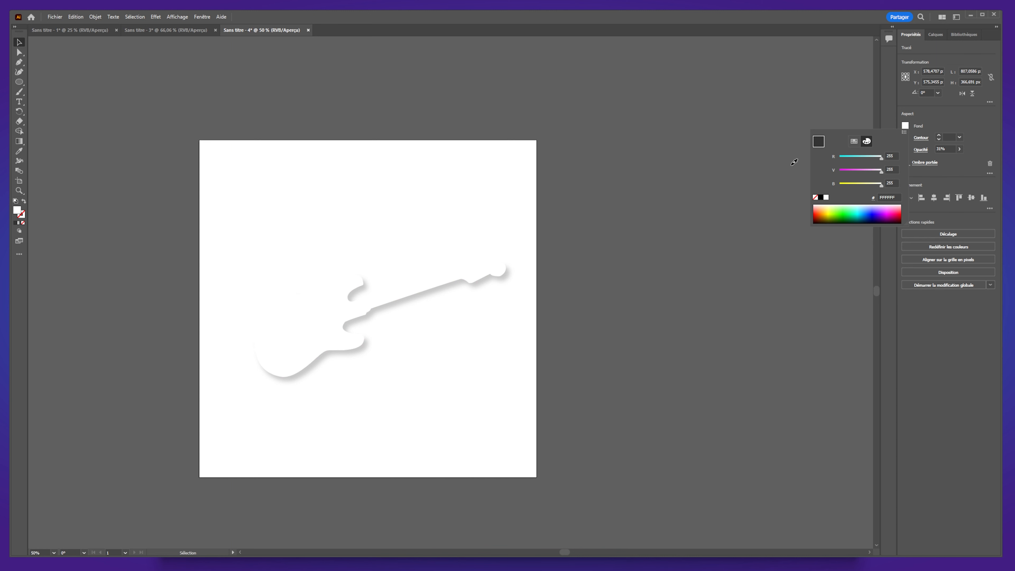
drag(837, 205, 899, 213)
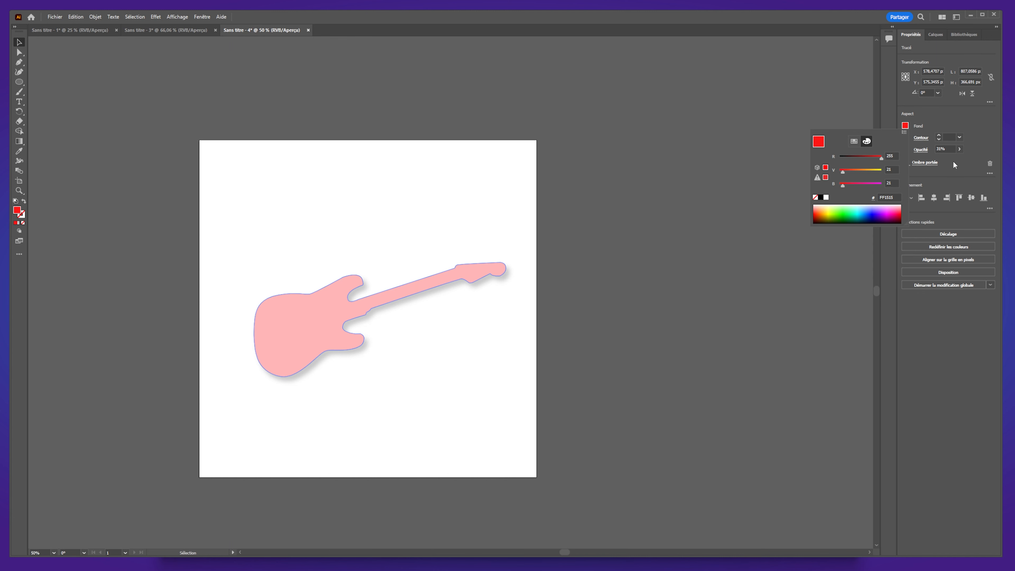
click(958, 151)
click(960, 149)
drag(939, 162, 959, 160)
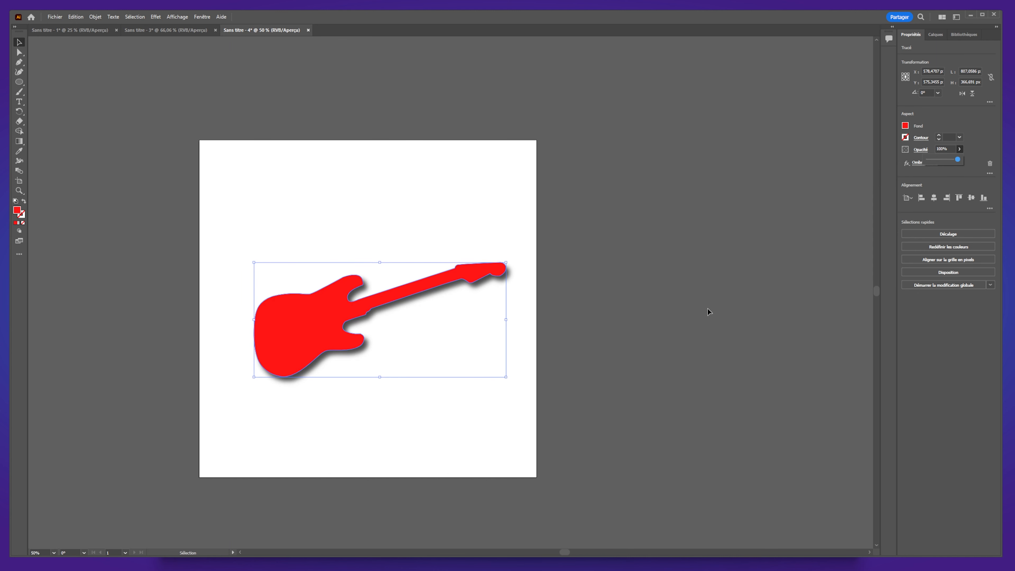
click(544, 159)
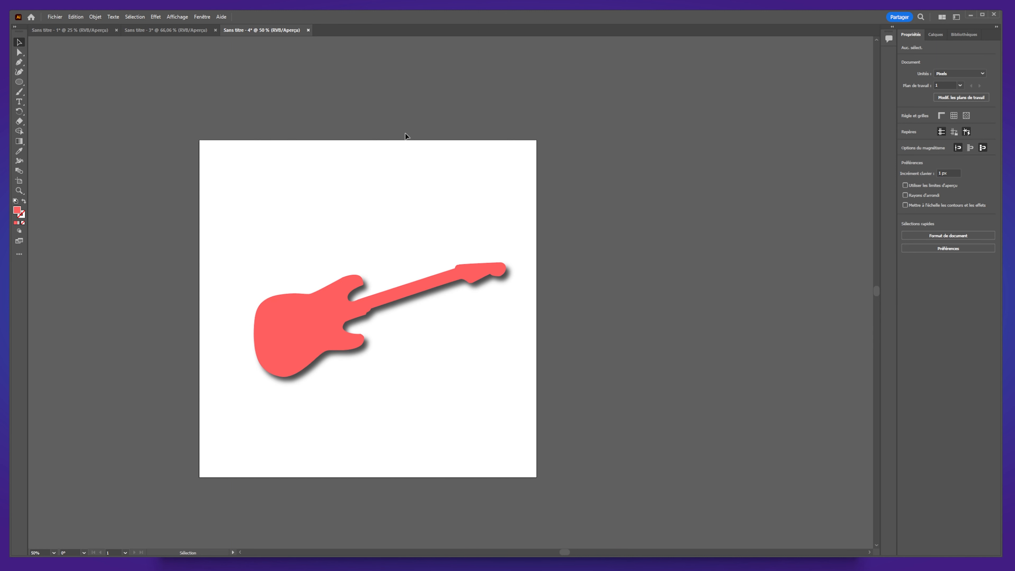
Duplicate the artboard together with its guitar beside the original using the Artboard tool, and return to the Selection tool.
click(19, 181)
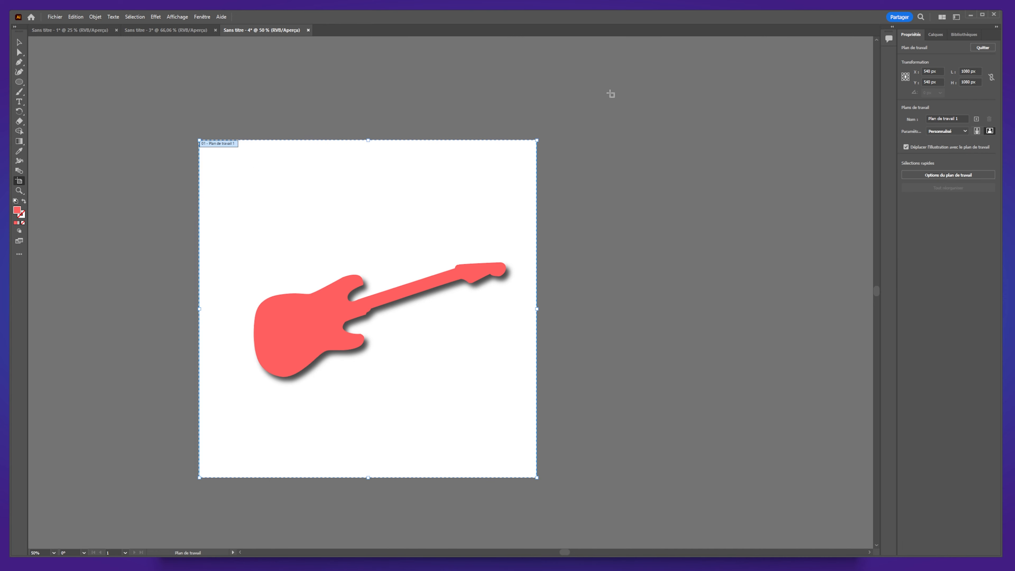
drag(679, 308, 648, 300)
key(alt)
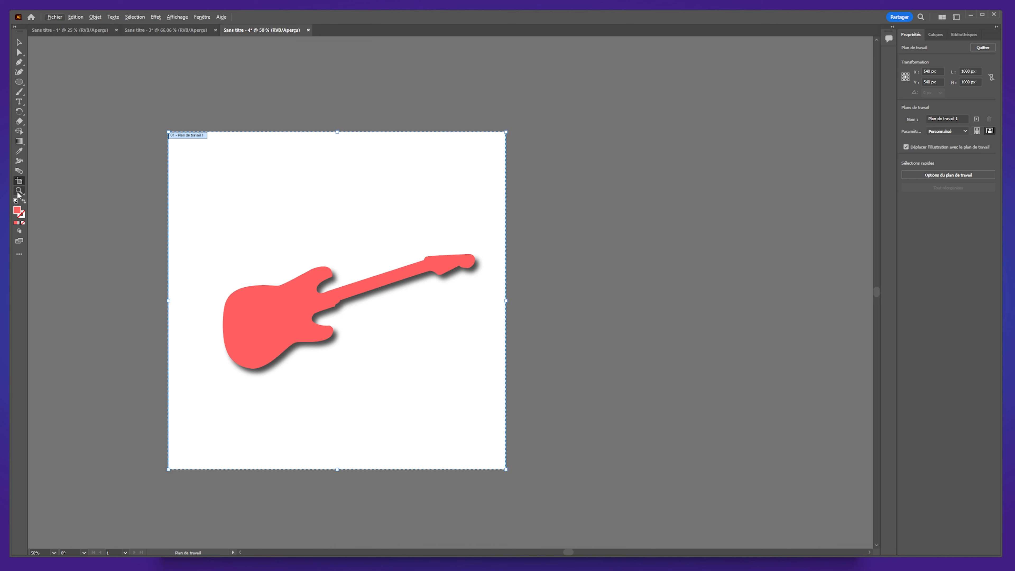
drag(194, 138, 554, 138)
drag(854, 357, 756, 352)
click(18, 44)
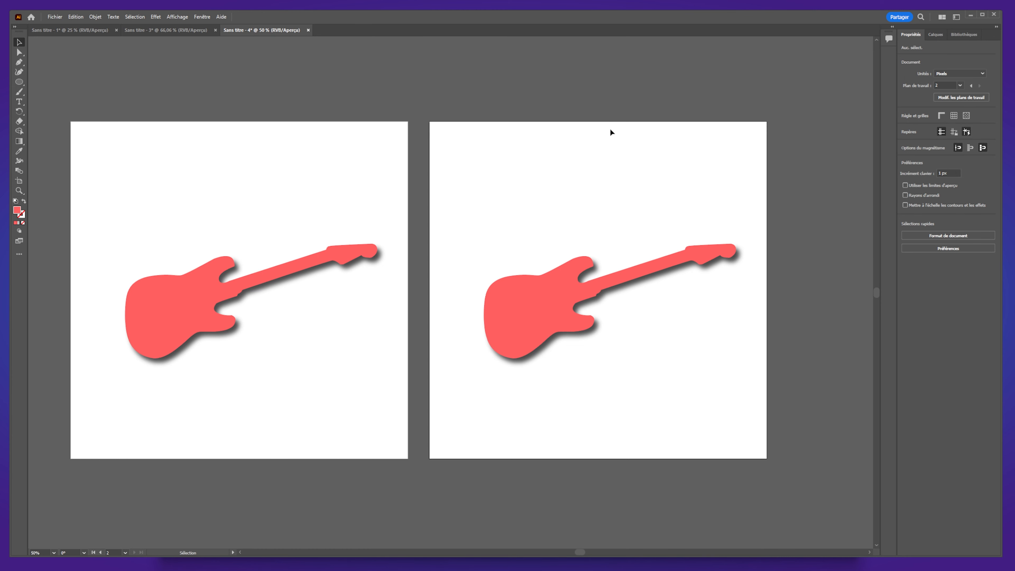
Select the duplicated guitar, shift it slightly up, and remove its fill.
click(628, 277)
drag(568, 288, 565, 285)
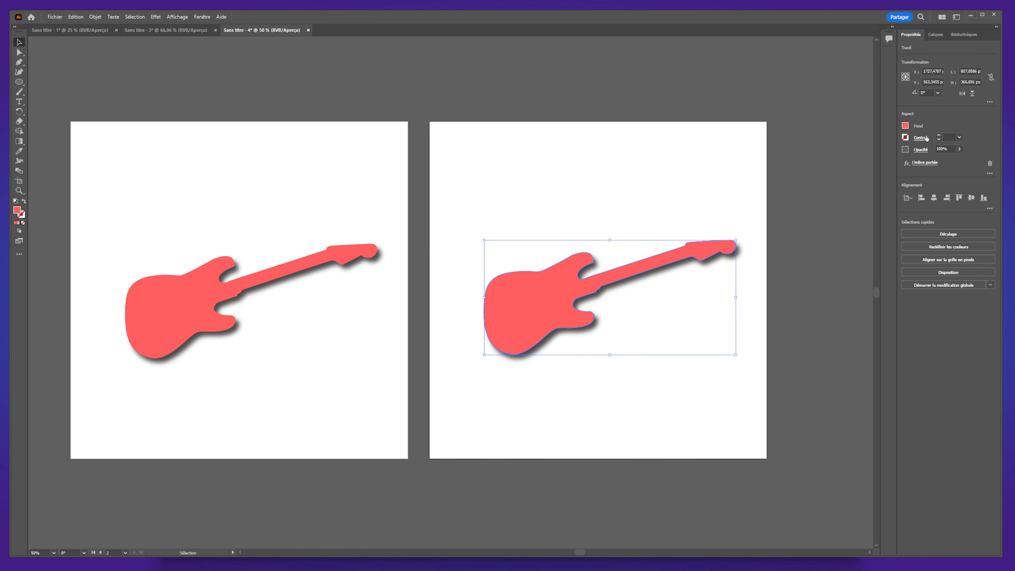
click(905, 137)
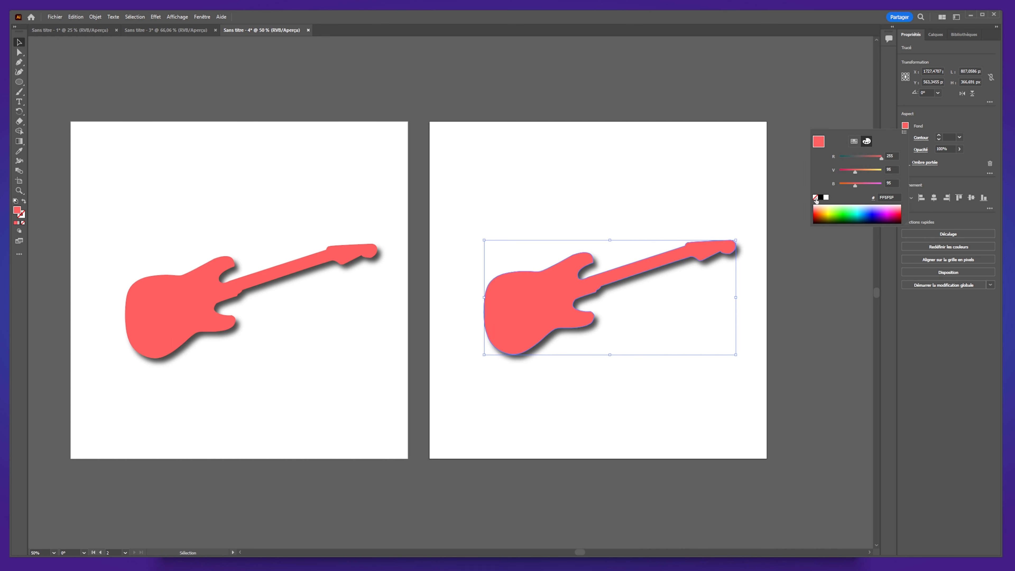
click(816, 198)
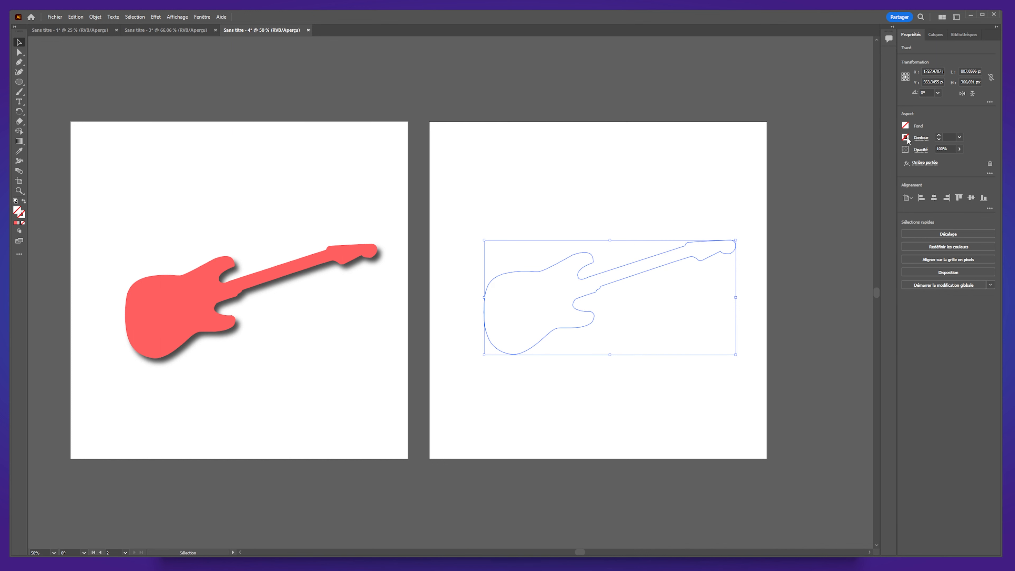
Give the duplicated guitar a 4 pt red-orange stroke and deselect it.
click(907, 137)
mouse_move(821, 222)
mouse_down()
mouse_move(810, 233)
mouse_move(816, 223)
mouse_up()
click(964, 133)
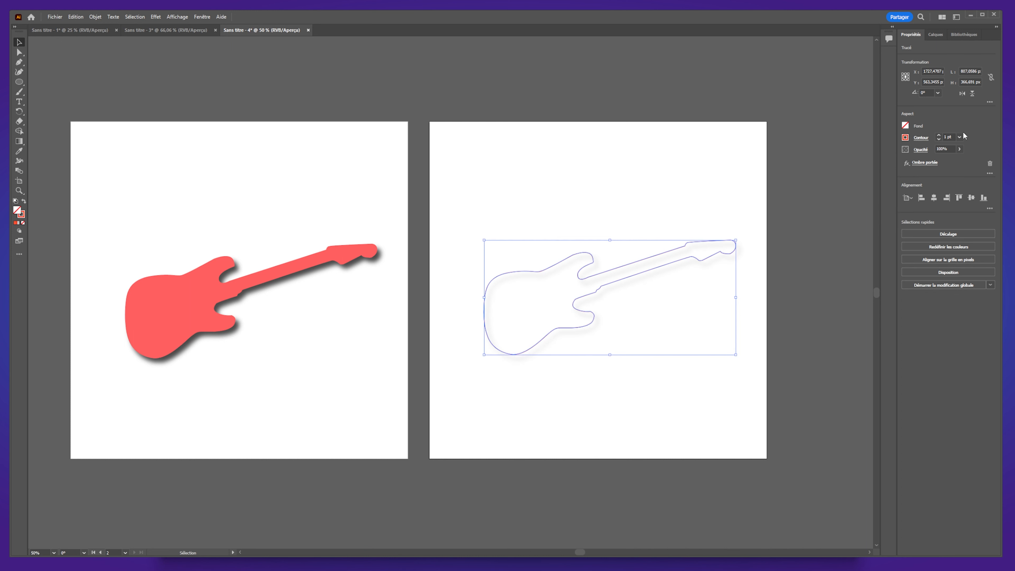
click(818, 351)
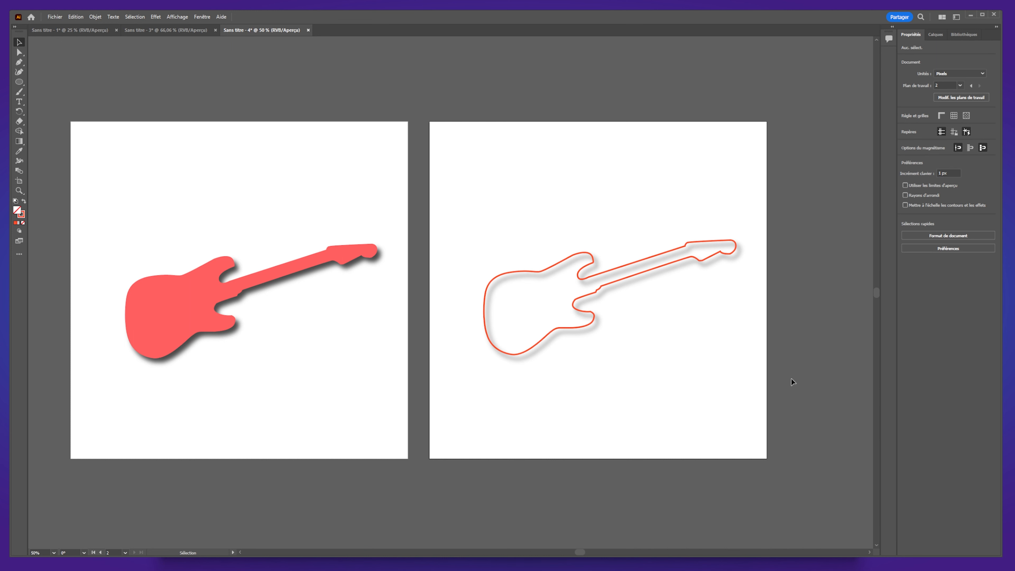
Delete the drop shadow effect from the outlined guitar and deselect it.
click(659, 261)
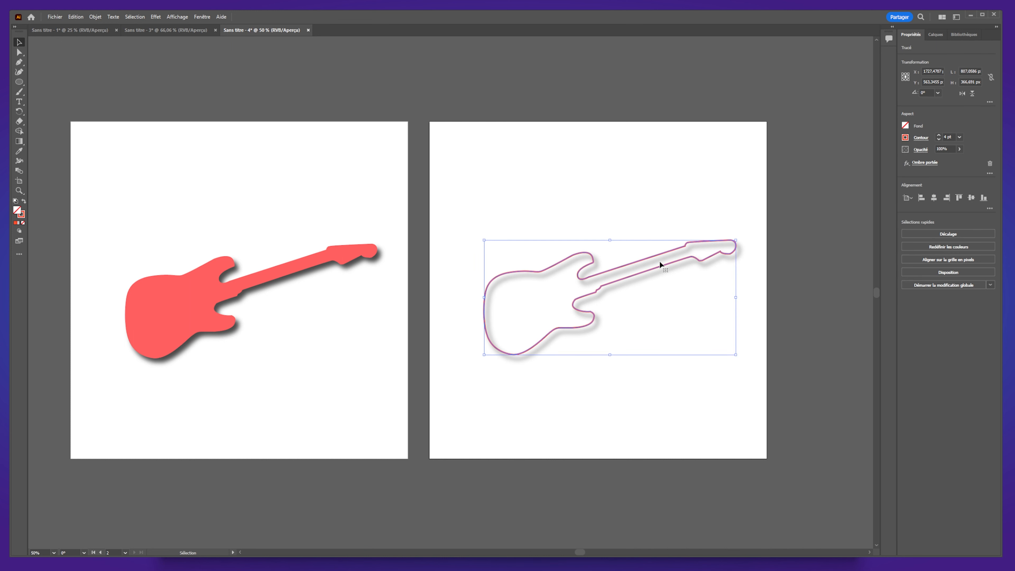
click(990, 163)
click(610, 397)
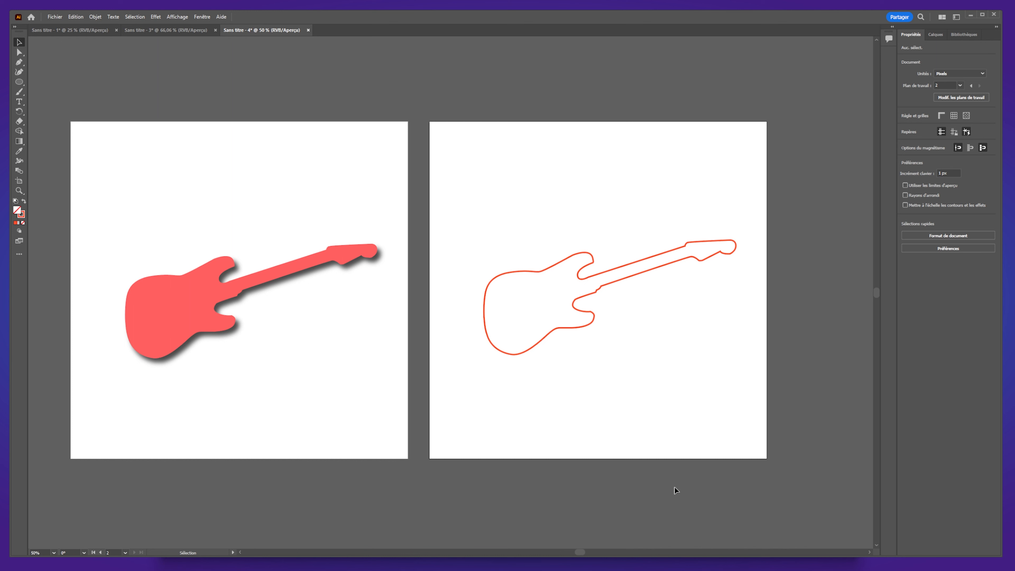
click(680, 259)
click(647, 427)
Draw a rectangle about 1088 px square covering the second artboard and fill it with black.
drag(19, 82, 52, 82)
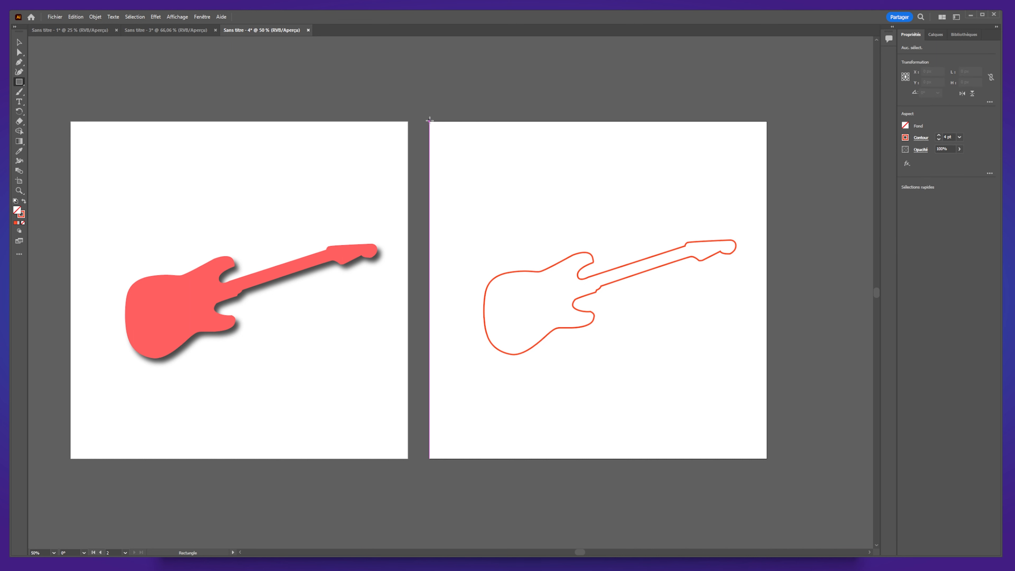
mouse_move(430, 120)
mouse_down()
mouse_move(527, 231)
mouse_move(761, 426)
mouse_move(769, 461)
mouse_up()
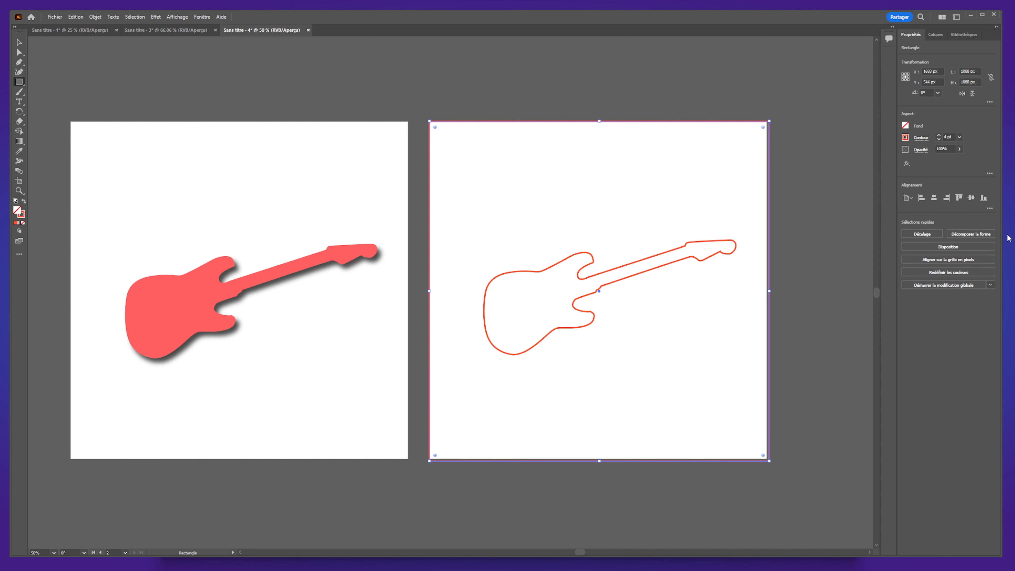
click(906, 126)
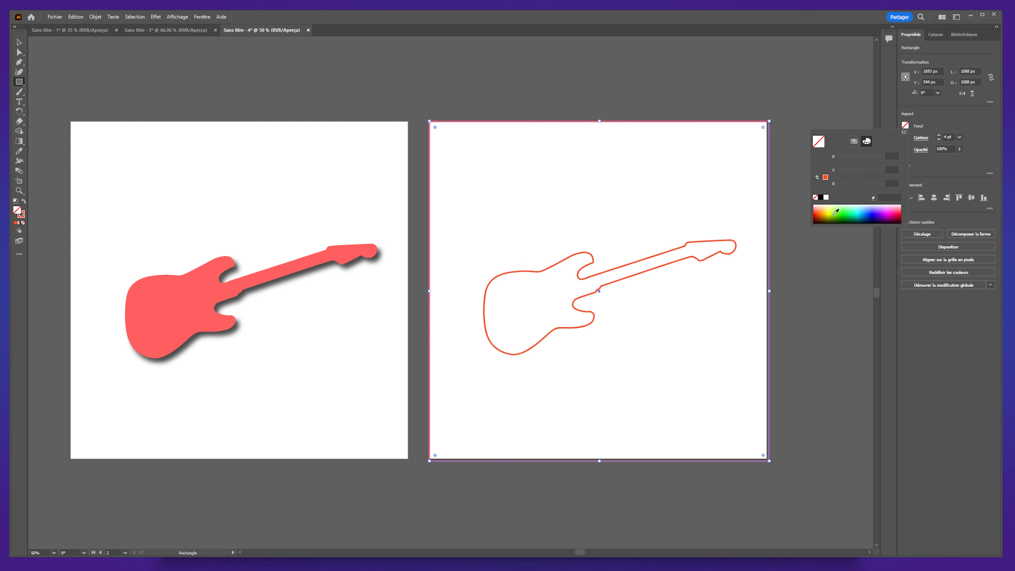
click(821, 197)
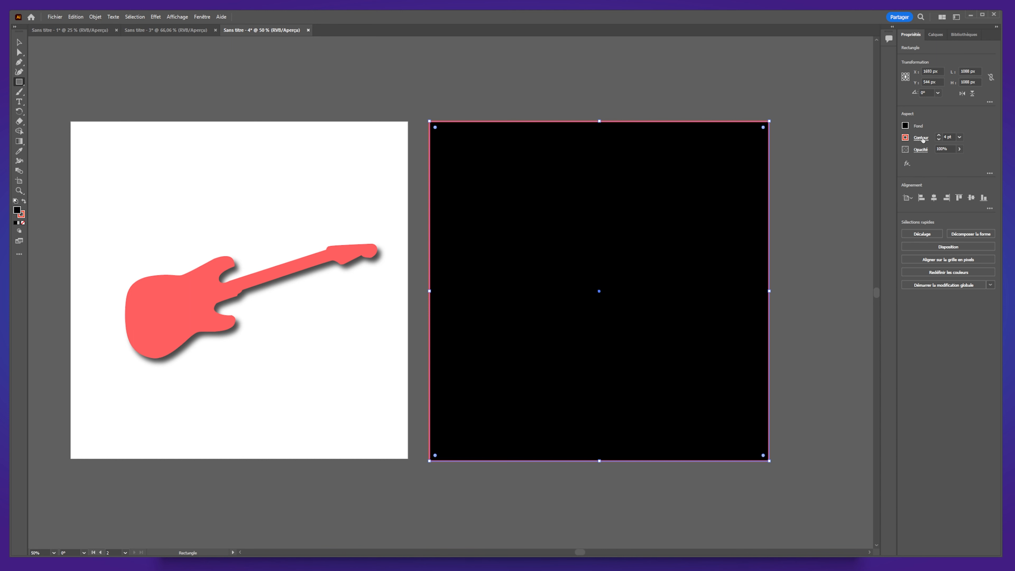
Reduce the black rectangle's stroke weight until it has no stroke.
click(935, 140)
click(935, 140)
click(936, 140)
click(935, 140)
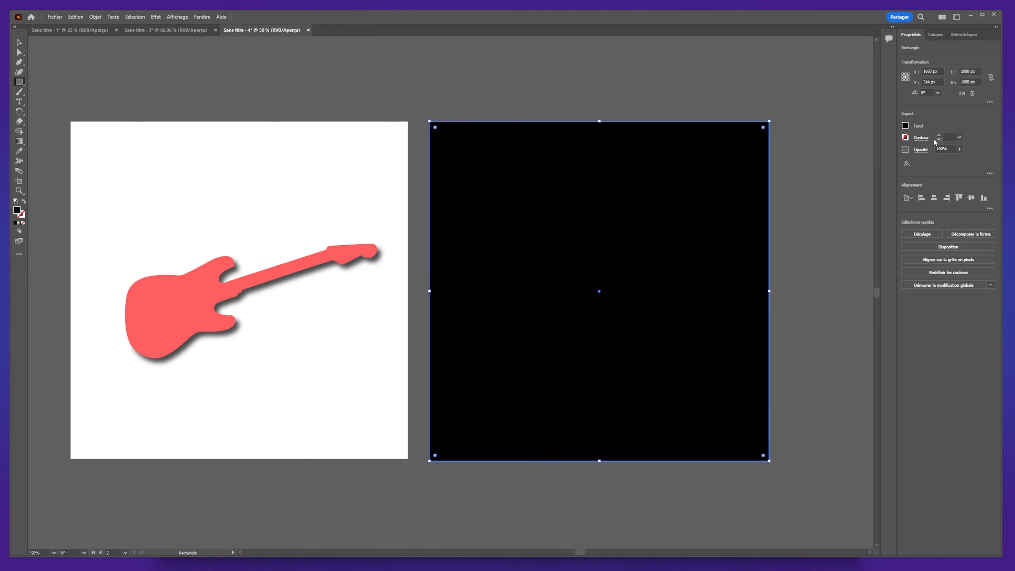
Try moving the black rectangle down to uncover the guitar outline, and undo the move.
click(20, 43)
click(216, 80)
drag(598, 255, 556, 387)
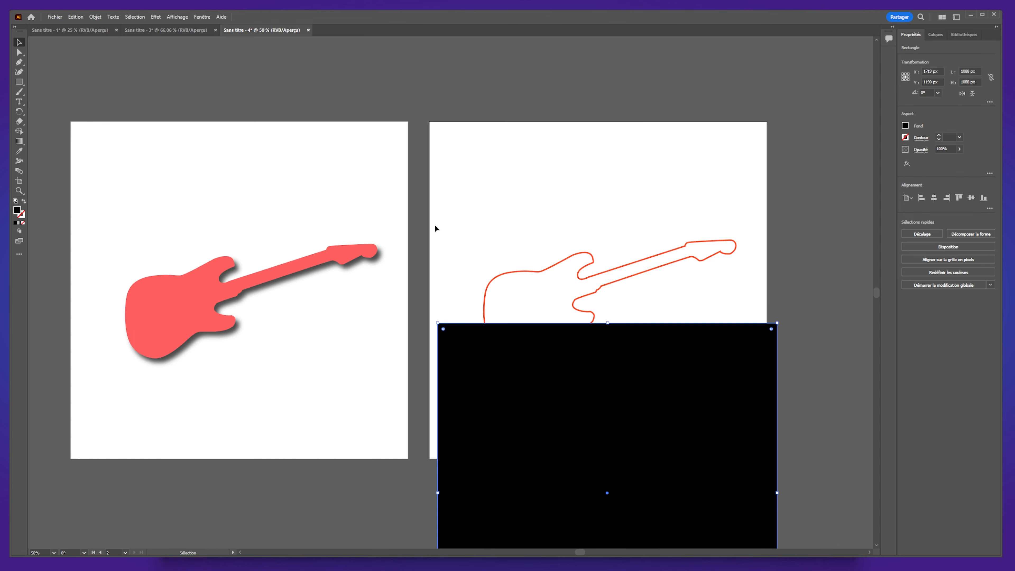
key(ctrl+z)
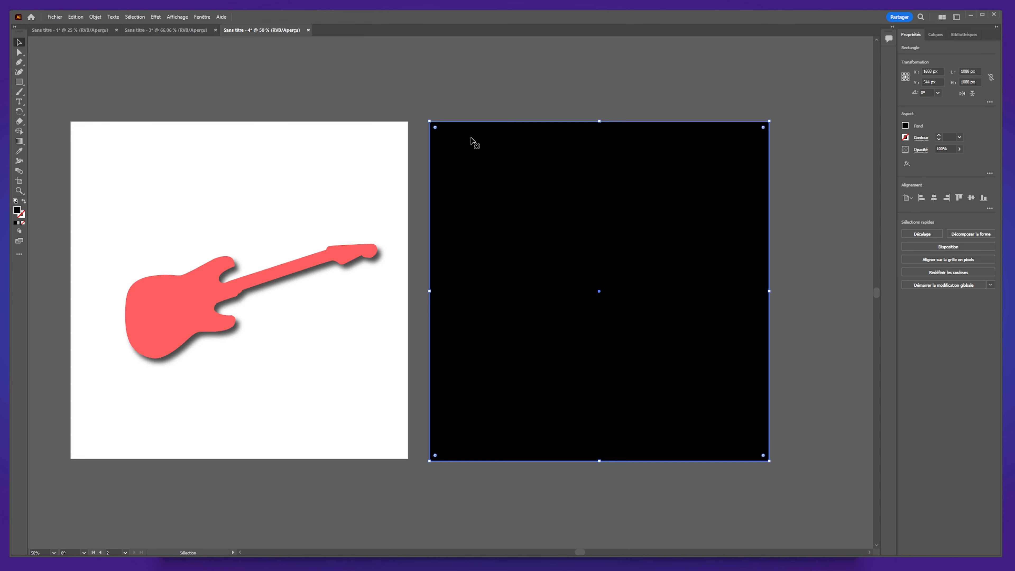
Send the black rectangle to the bottom of Calque 1, behind the guitar outline, and nudge it slightly up and left.
click(936, 34)
click(924, 62)
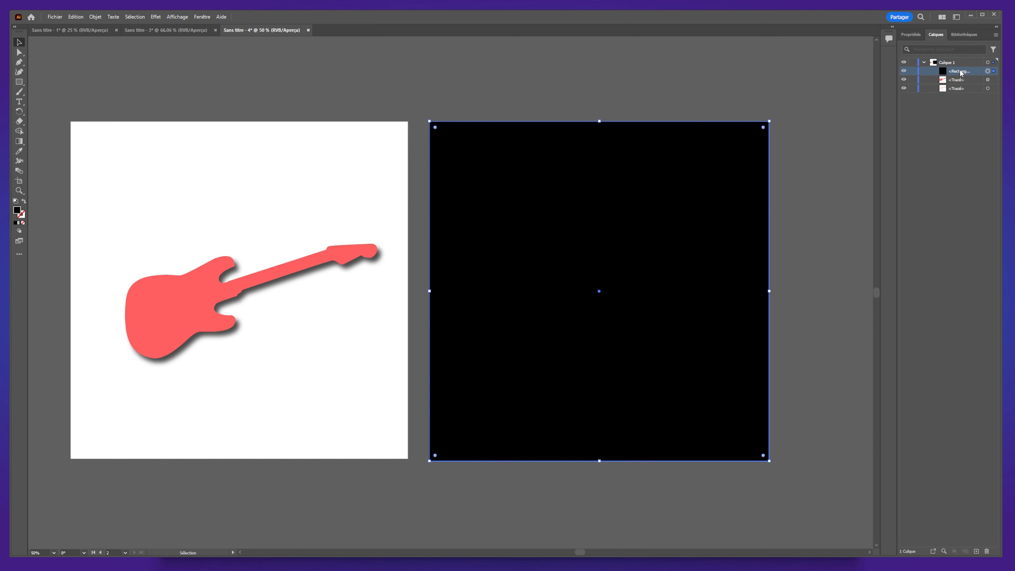
drag(960, 80, 959, 92)
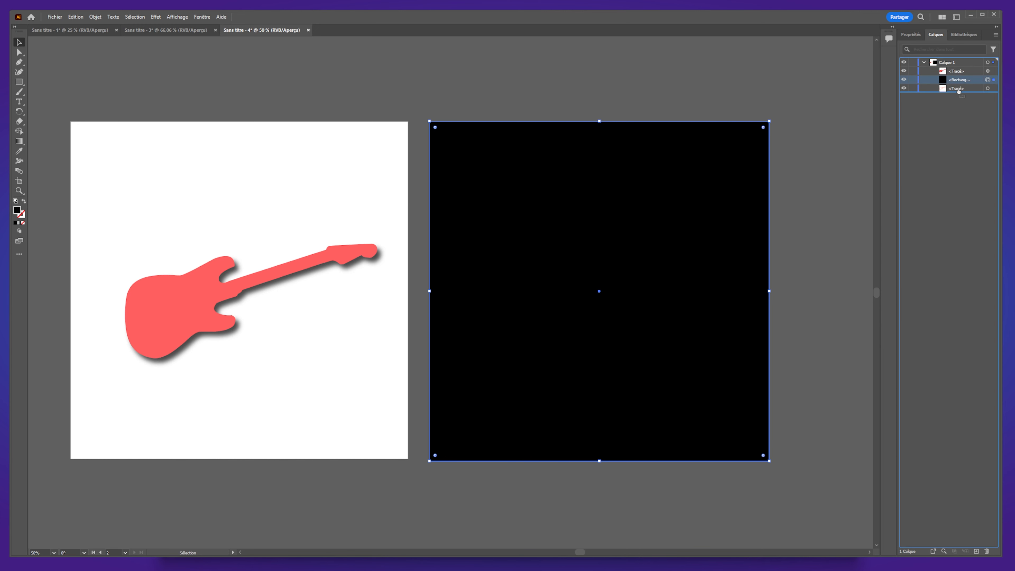
right_click(613, 144)
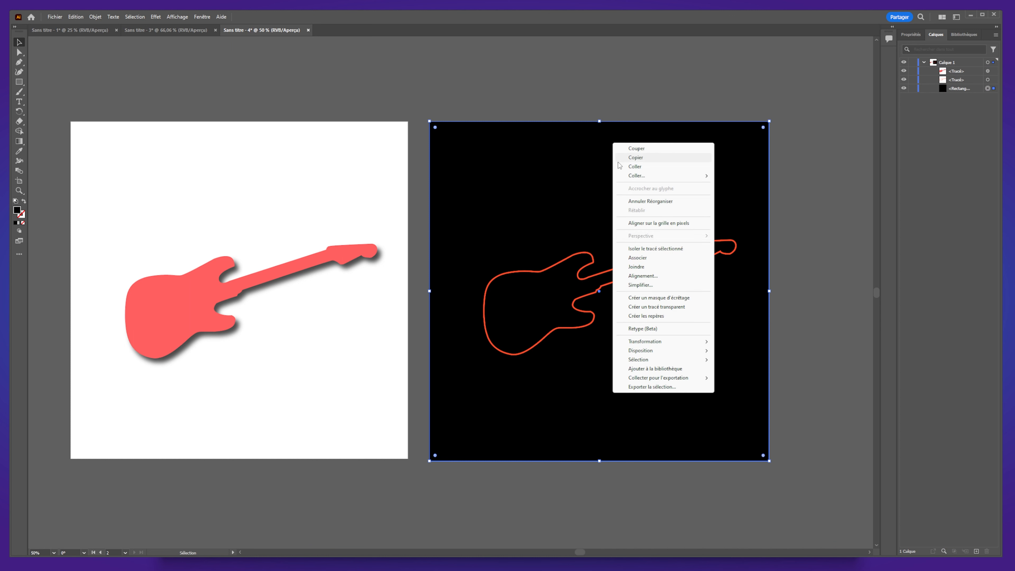
mouse_move(649, 354)
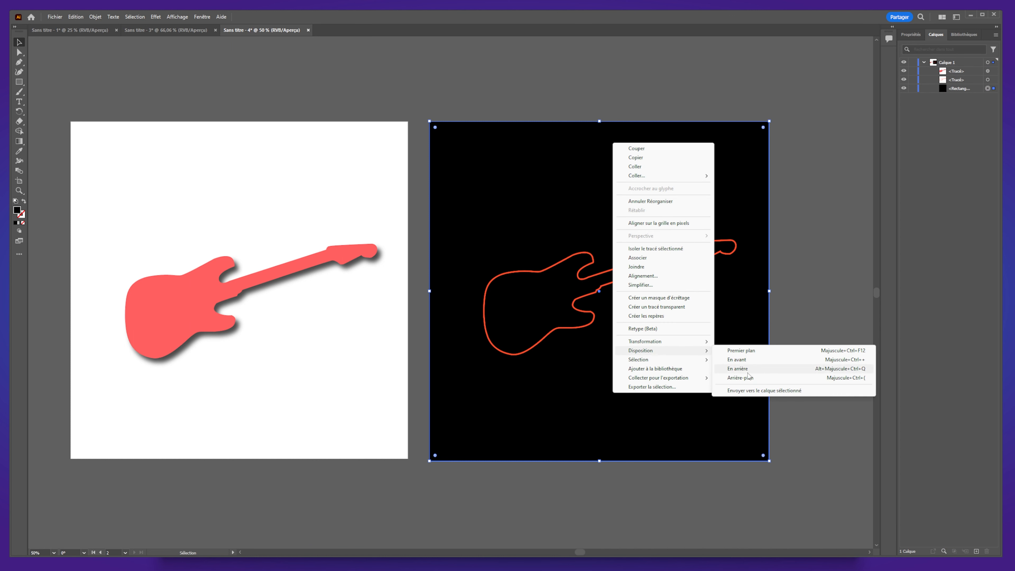
click(757, 379)
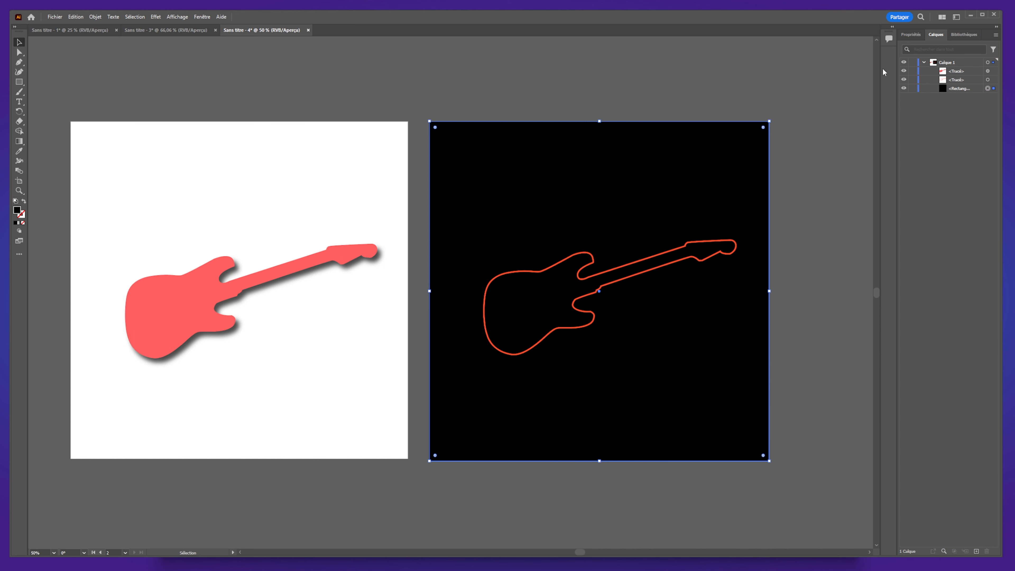
click(796, 232)
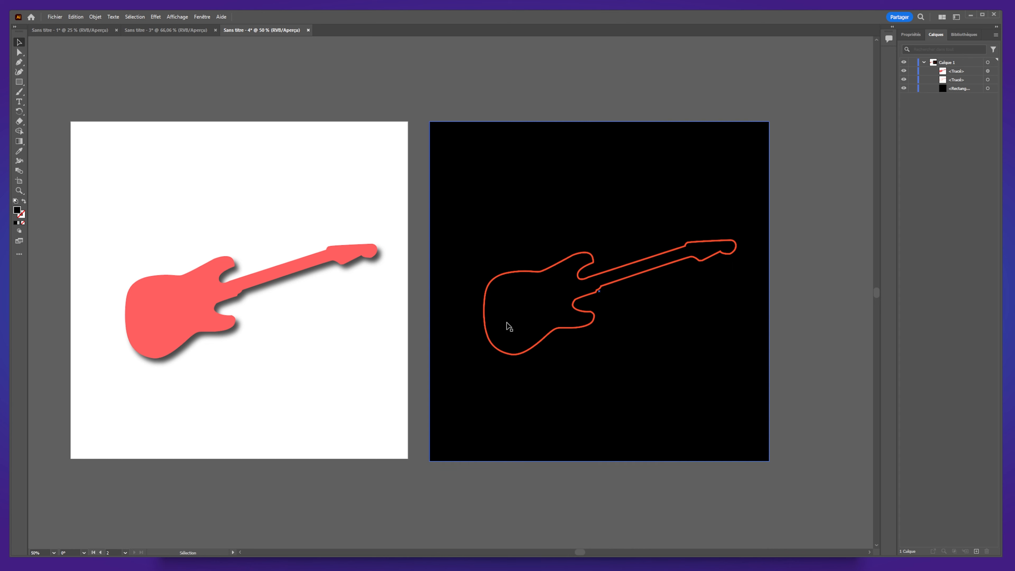
click(483, 356)
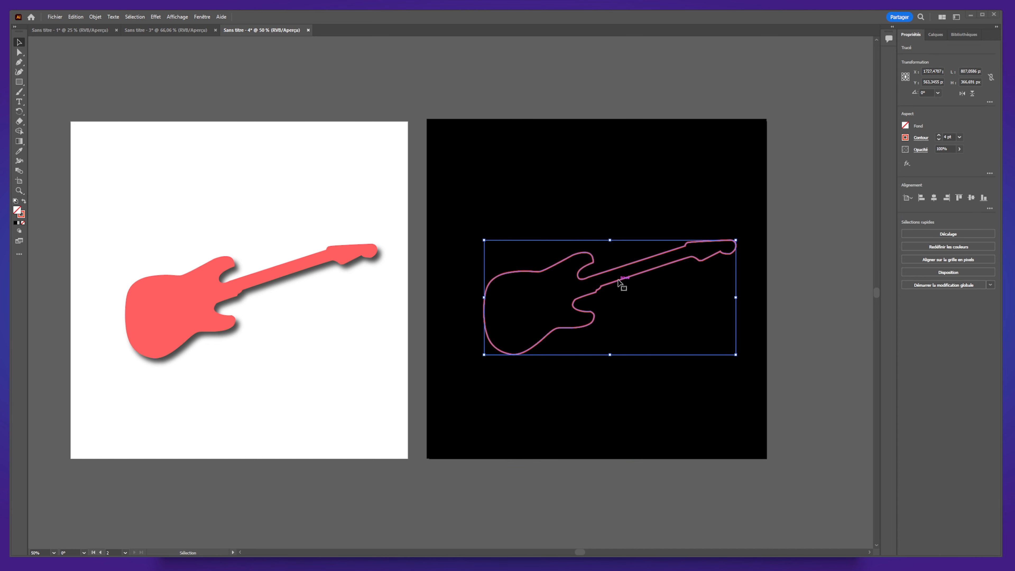
Select the guitar outline and start an outer glow effect (Lueur externe) on it.
click(772, 260)
click(699, 260)
click(155, 18)
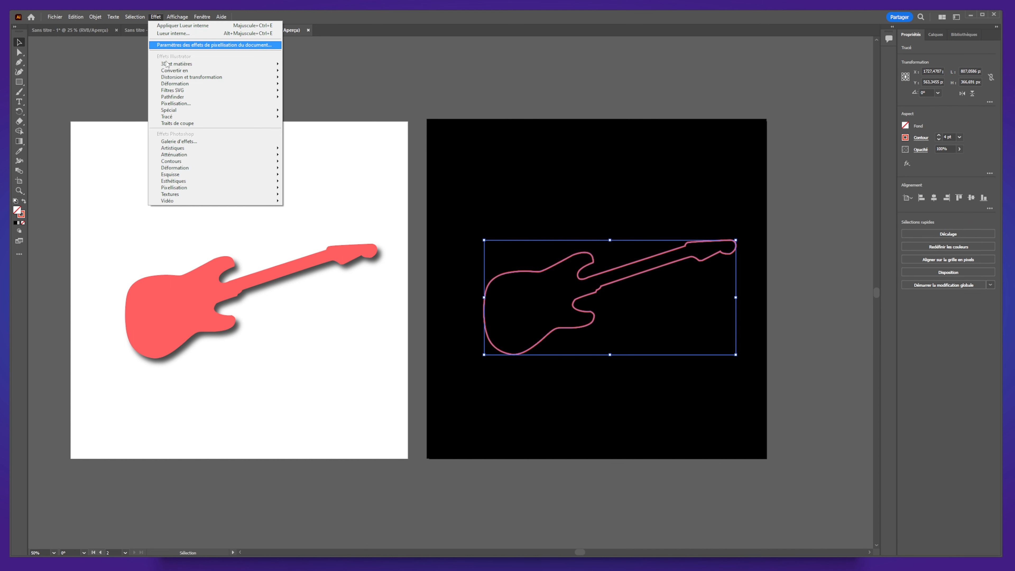
mouse_move(188, 113)
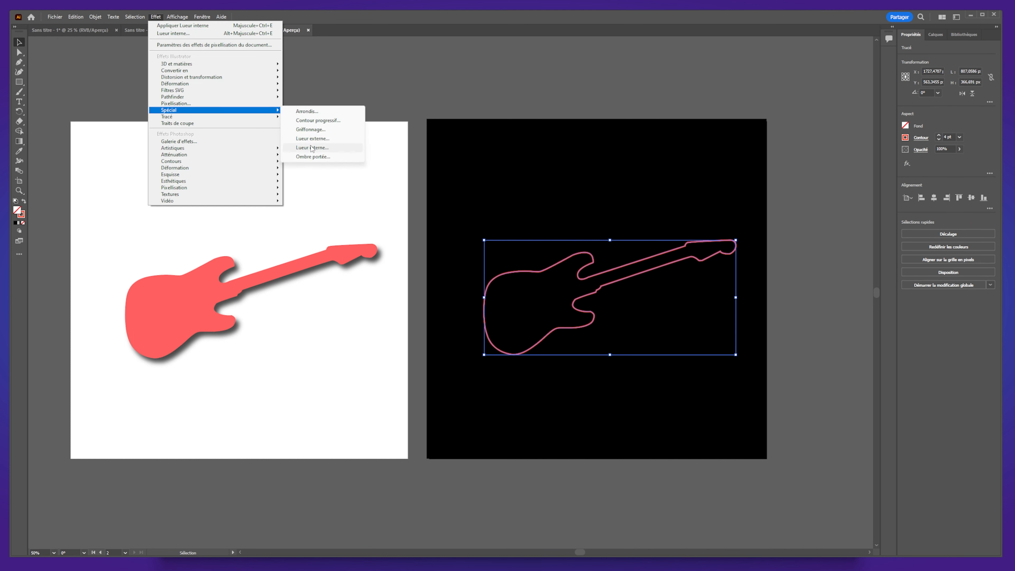
click(321, 140)
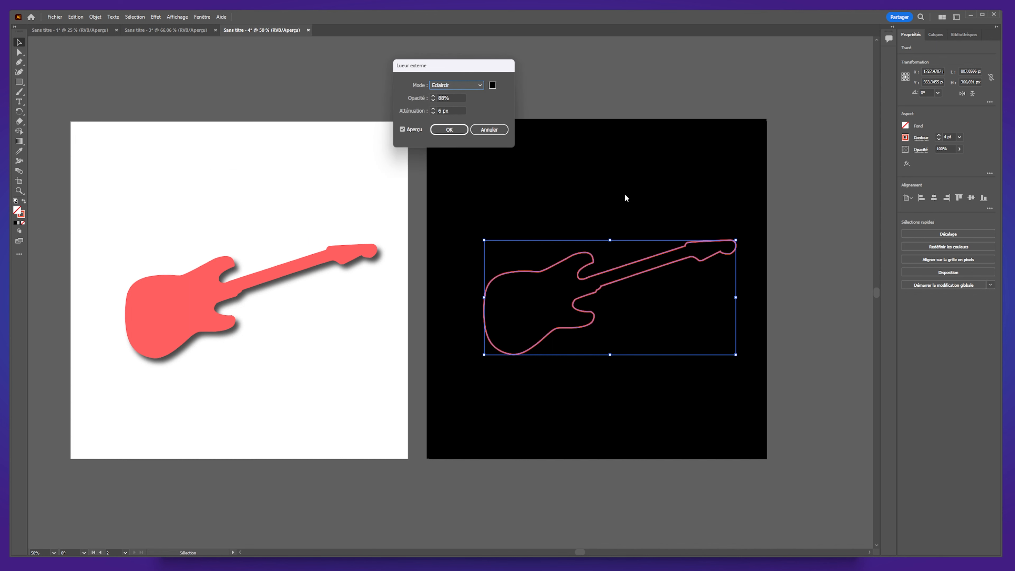
Set the outer glow's colour to light pink FFAEAE.
click(493, 86)
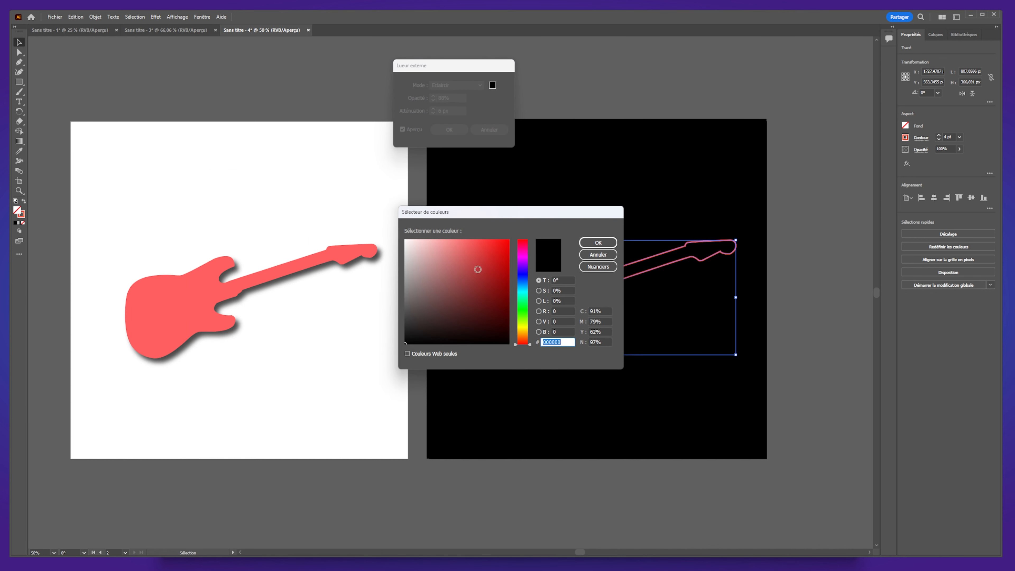
click(469, 293)
mouse_move(469, 293)
mouse_down()
mouse_move(459, 240)
mouse_move(437, 224)
mouse_up()
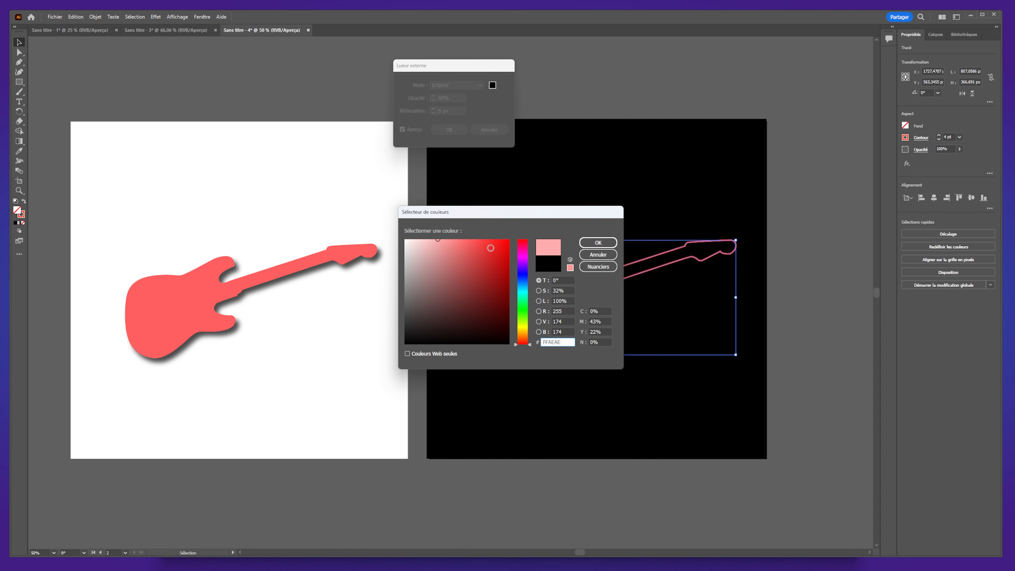
click(596, 243)
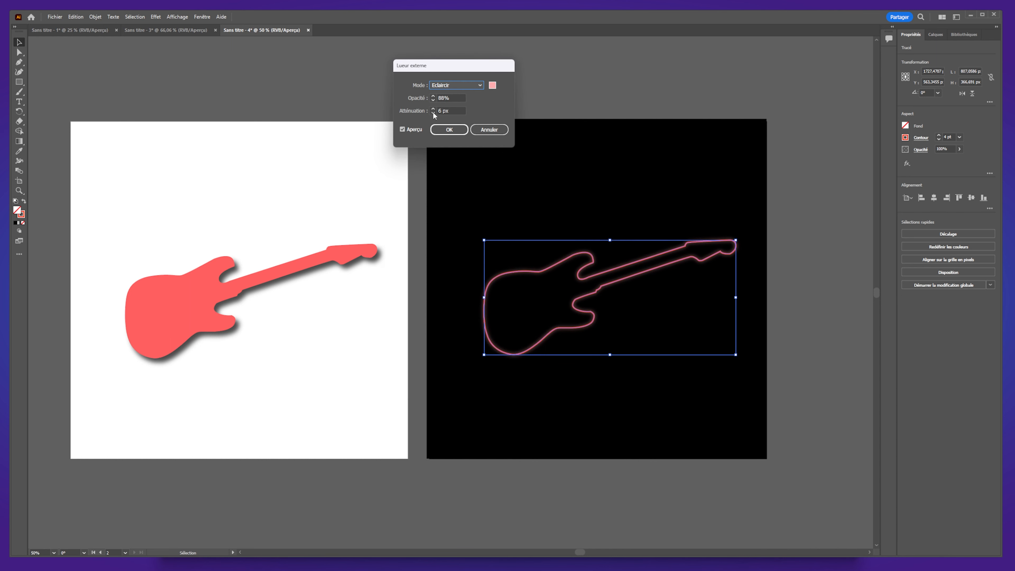
Raise the guitar outline's outer glow opacity to 97% and adjust its blur (Atténuation).
click(432, 96)
click(432, 96)
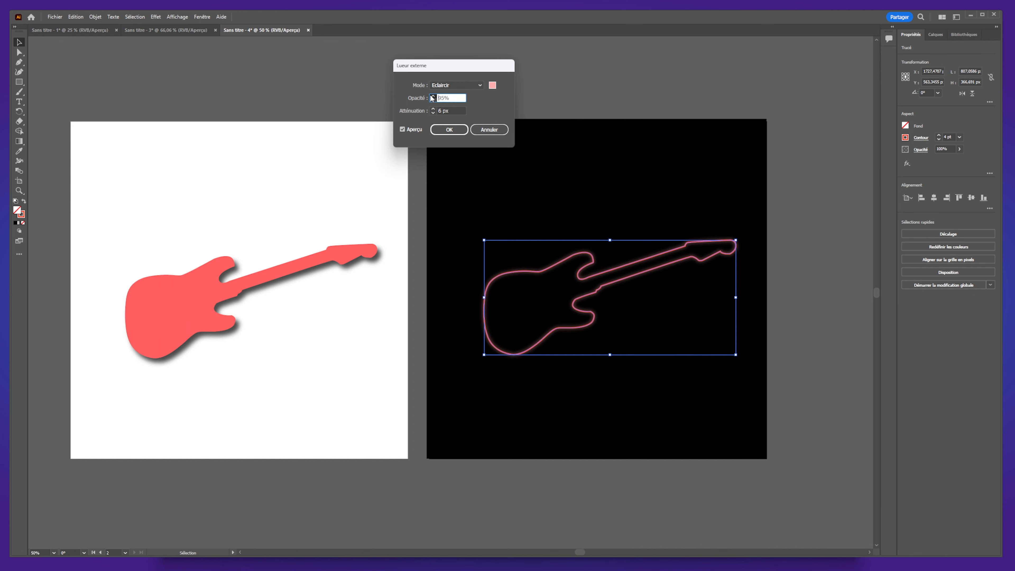
click(434, 109)
click(433, 109)
click(434, 109)
click(433, 110)
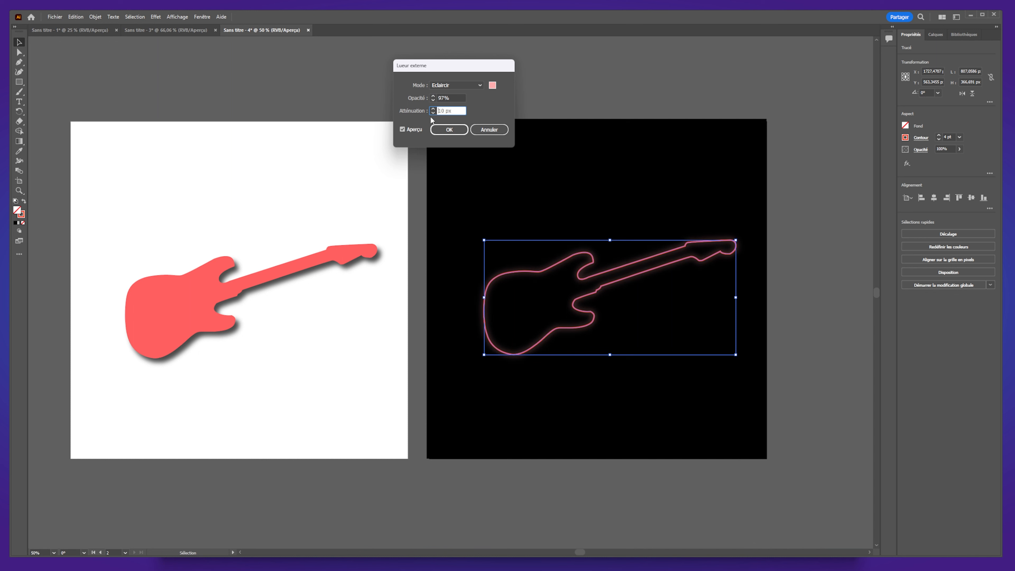
click(433, 112)
Try the Normal blending mode for the outer glow, restore Eclaircir and apply the effect.
click(461, 85)
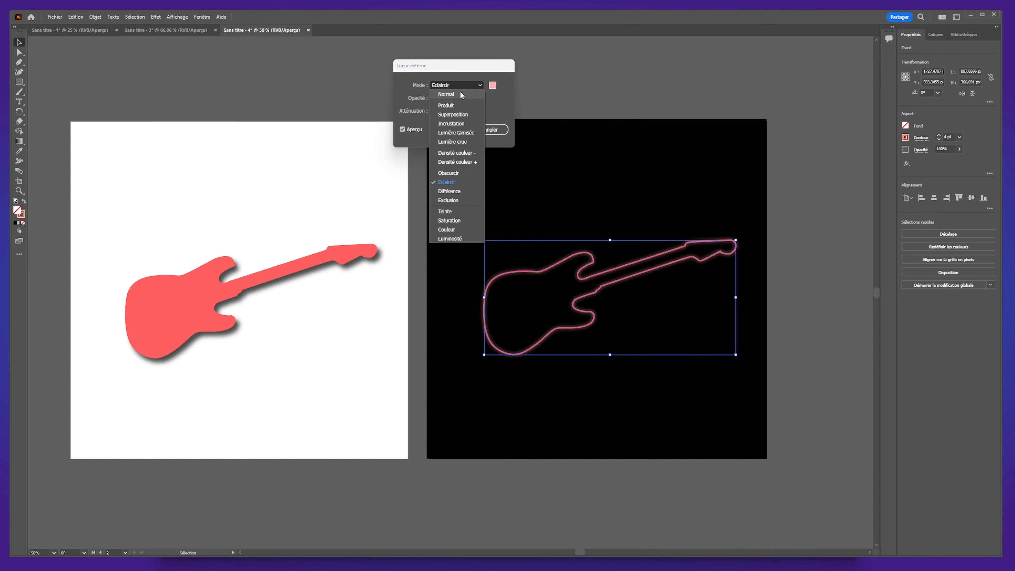
click(460, 90)
click(467, 85)
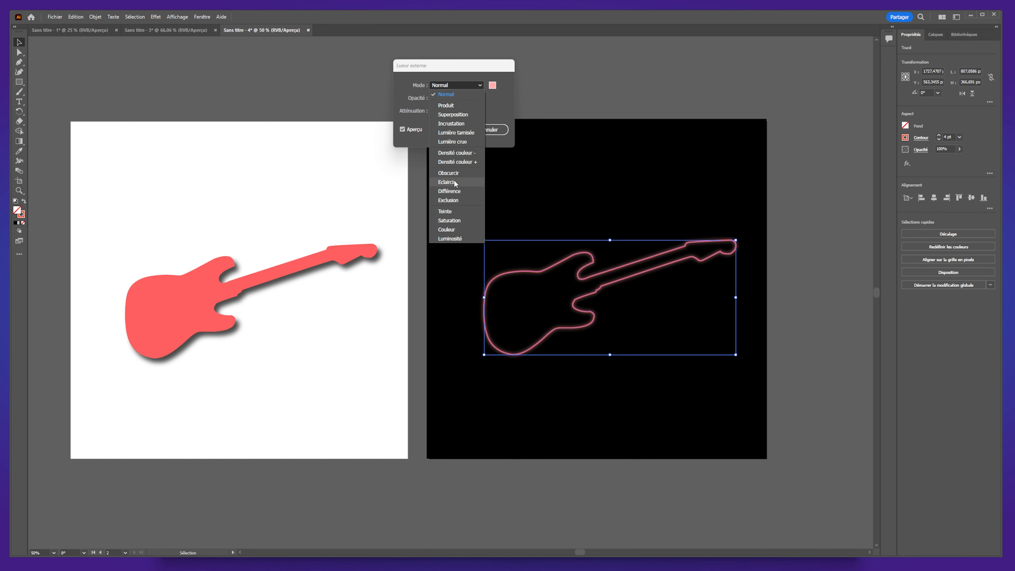
click(456, 183)
click(451, 130)
click(524, 131)
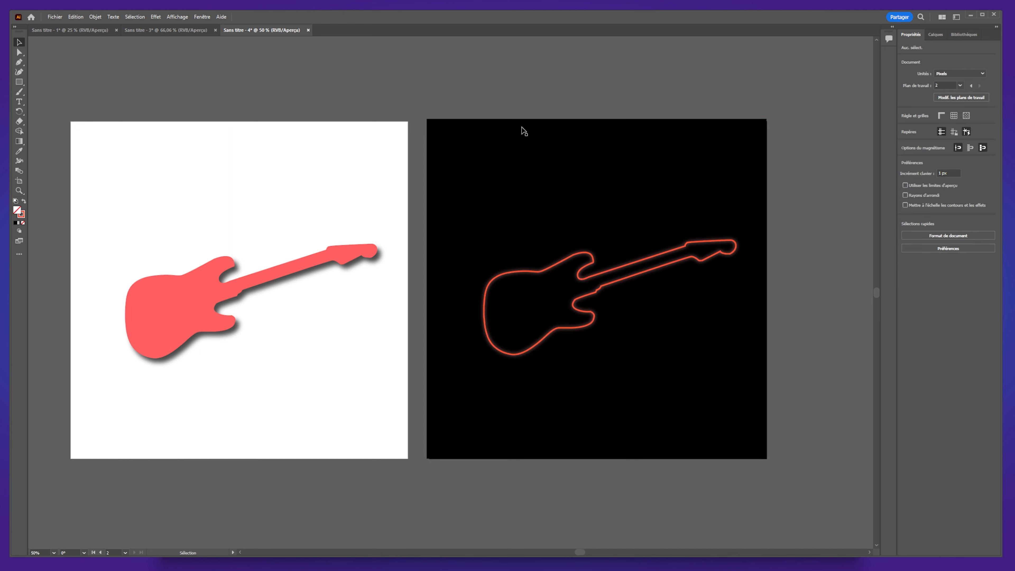
Nudge the black rectangle slightly right and down so it lines up with the second artboard.
mouse_move(488, 421)
mouse_down()
mouse_move(644, 554)
mouse_move(671, 498)
mouse_move(825, 310)
mouse_move(820, 294)
mouse_move(491, 422)
mouse_up()
click(800, 346)
drag(652, 422, 620, 399)
click(627, 480)
Examine the glowing outline, the shadowed guitar and the finished effect examples on the other artboards.
click(556, 329)
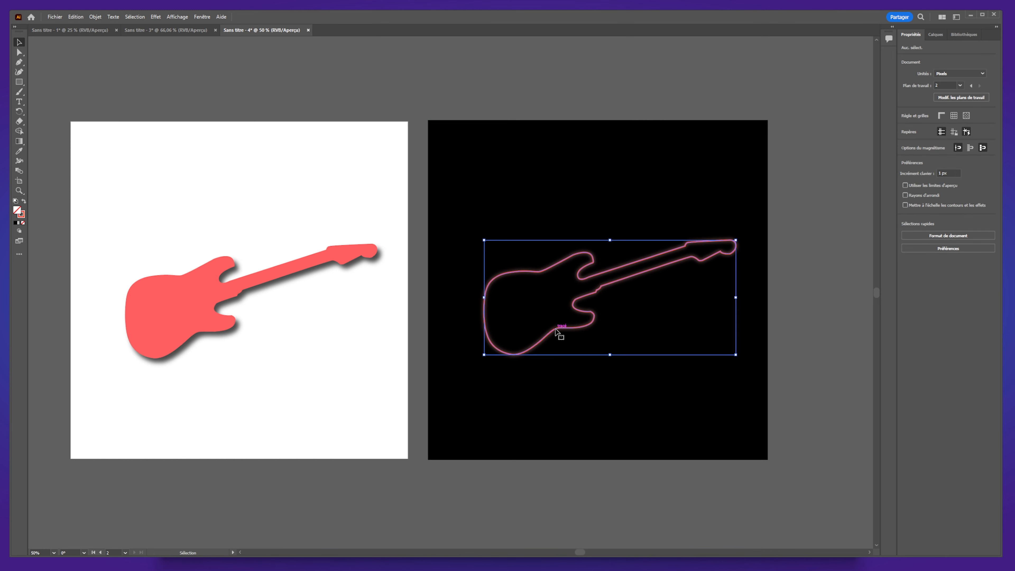
click(168, 316)
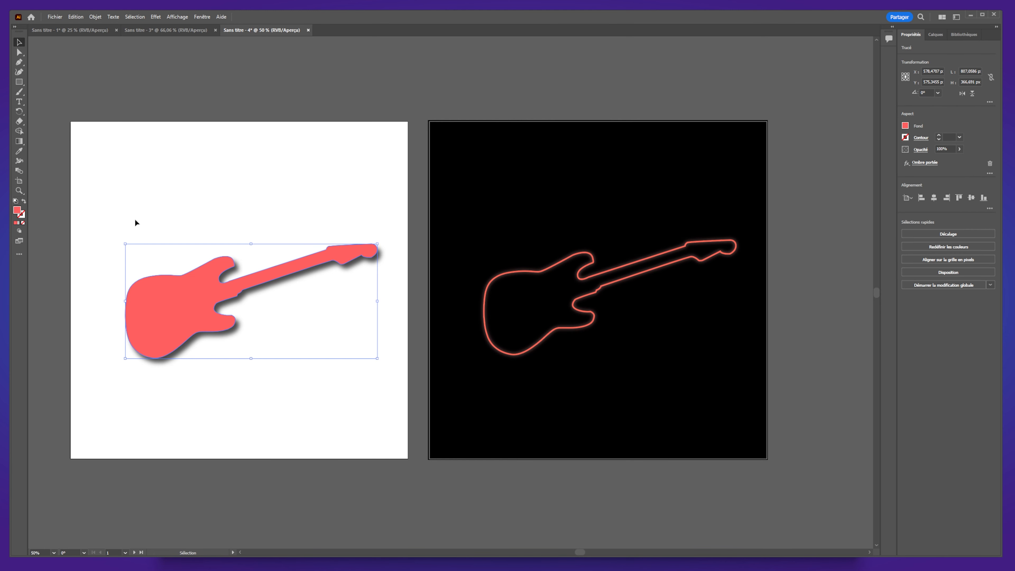
click(580, 336)
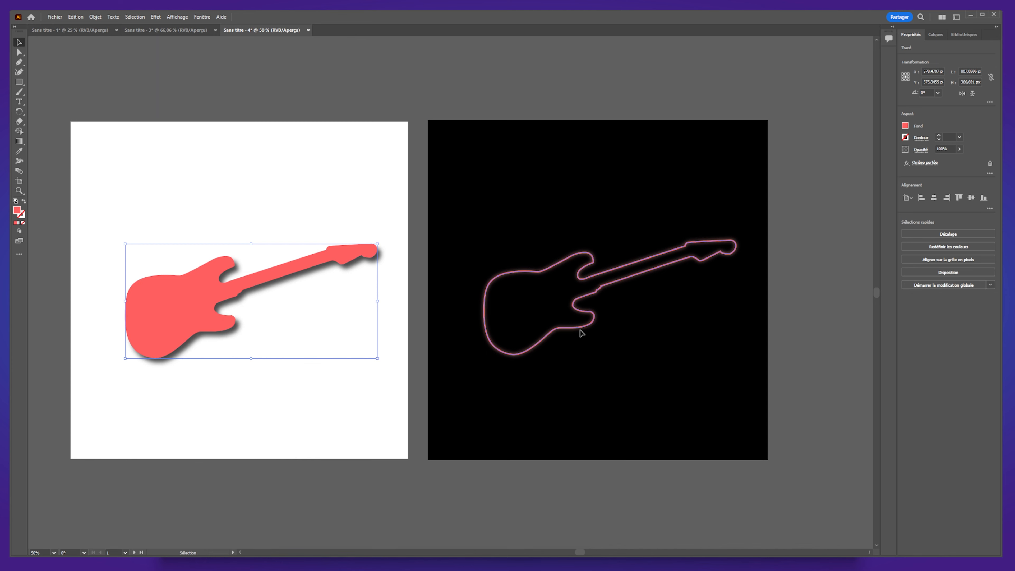
click(573, 511)
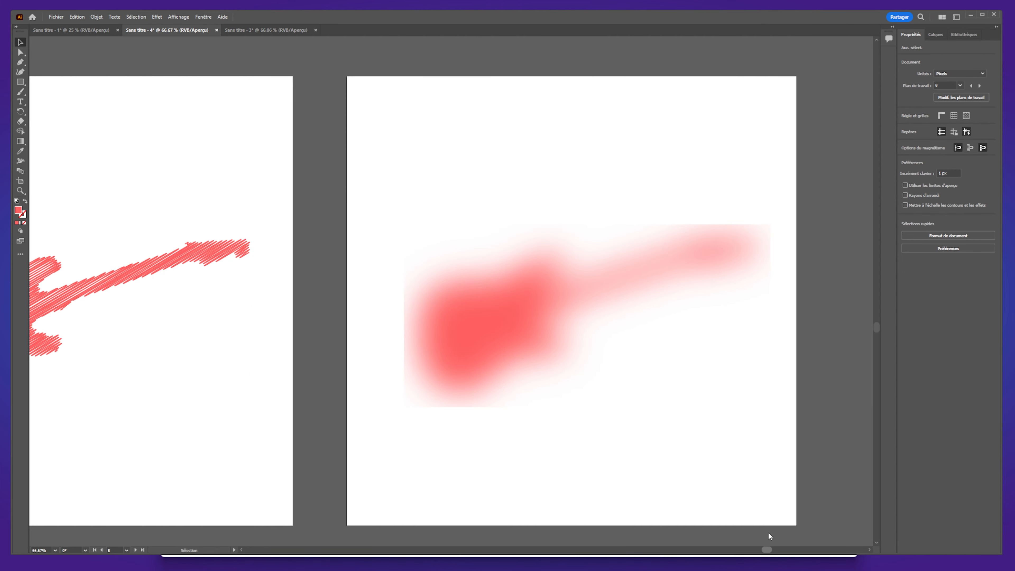
scroll(769, 536, left, 3)
scroll(731, 527, left, 15)
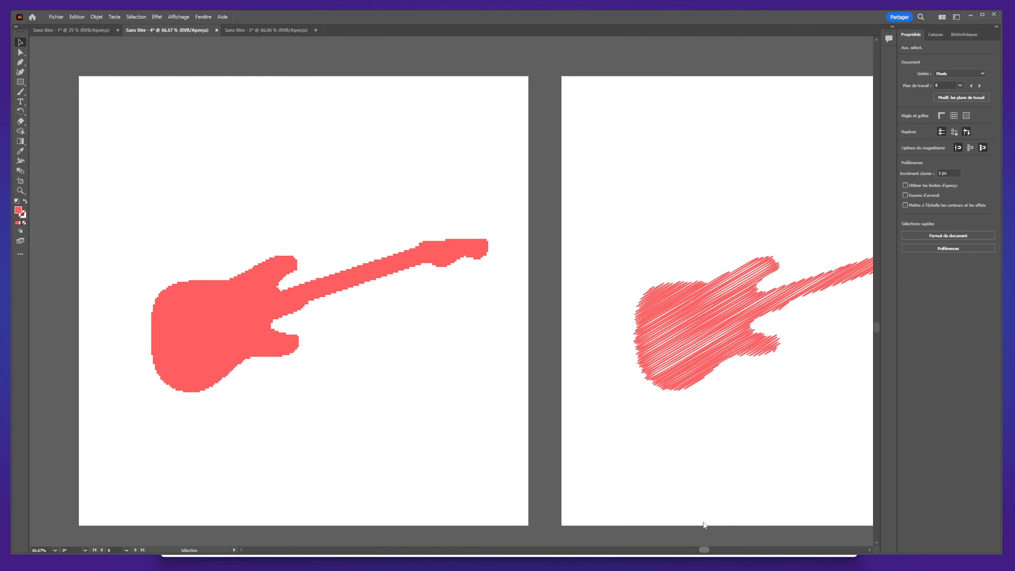
scroll(604, 512, left, 5)
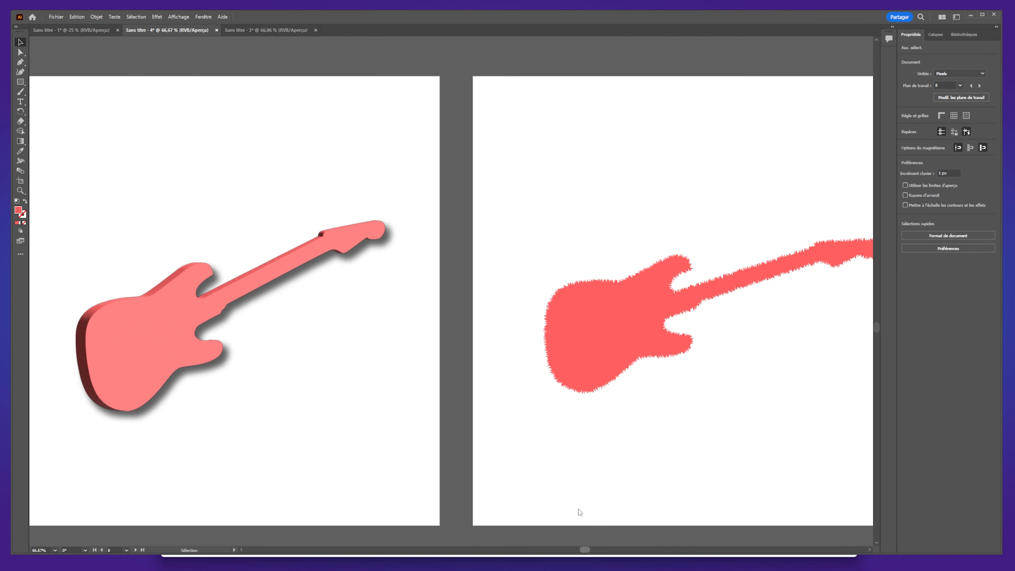
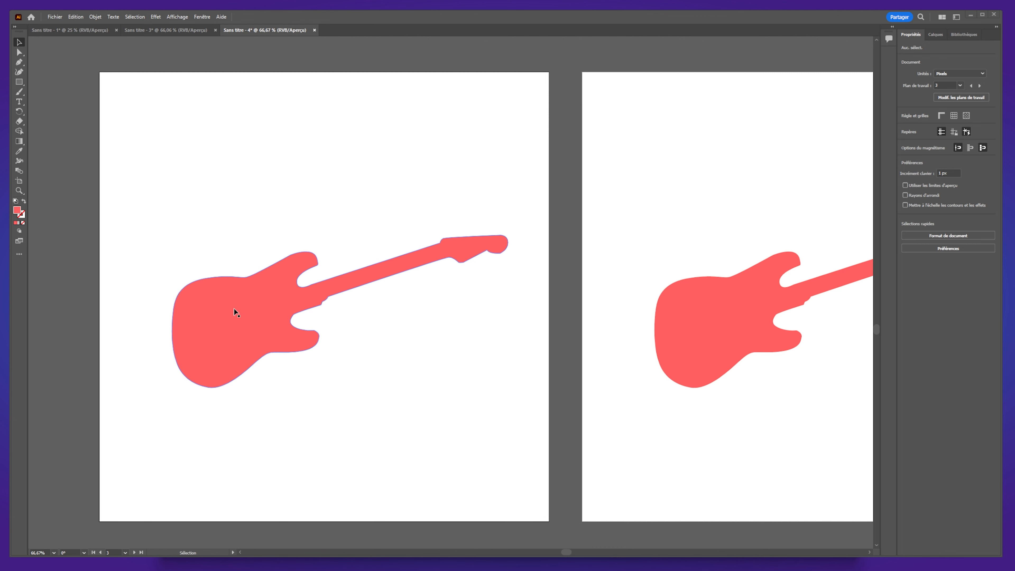
Apply a 3D Révolution effect to the guitar on the third artboard and reduce its revolution angle to about 2°.
click(304, 292)
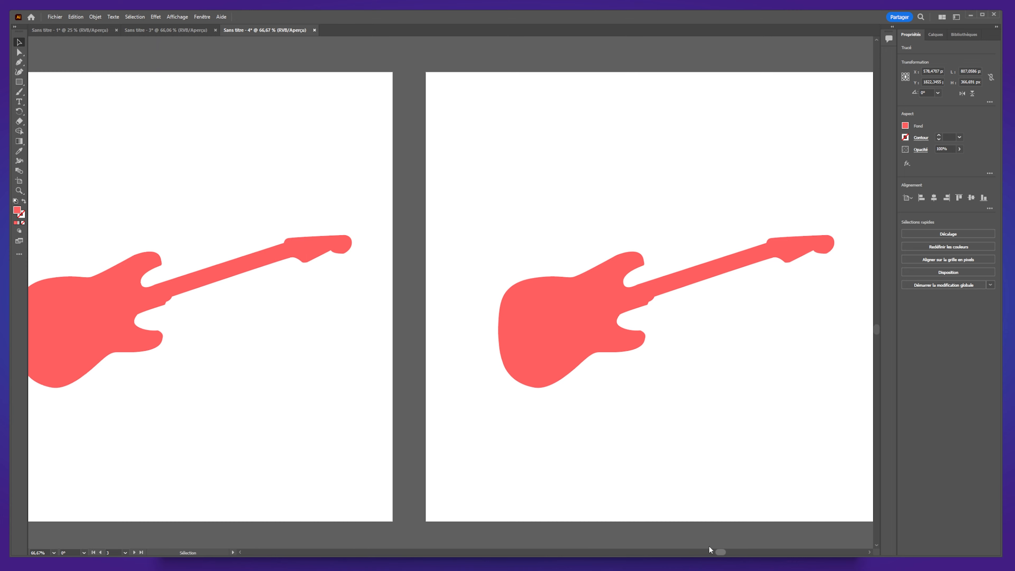
click(155, 16)
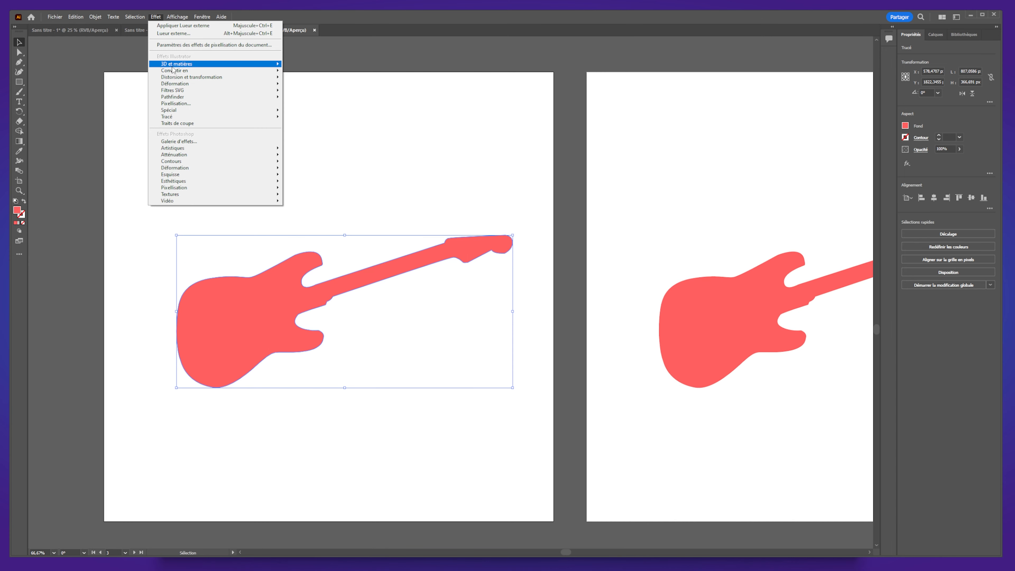
mouse_move(173, 68)
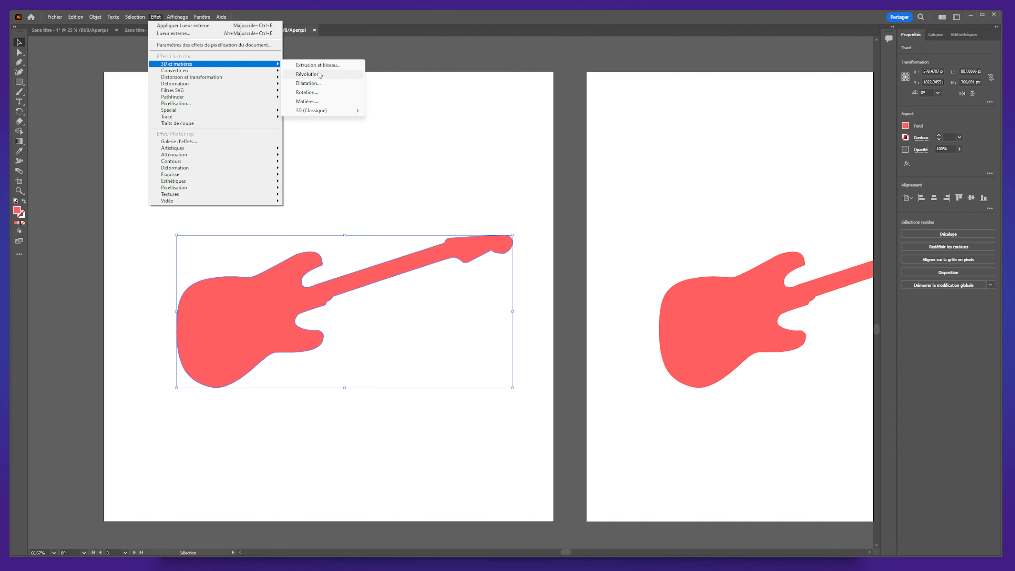
click(329, 74)
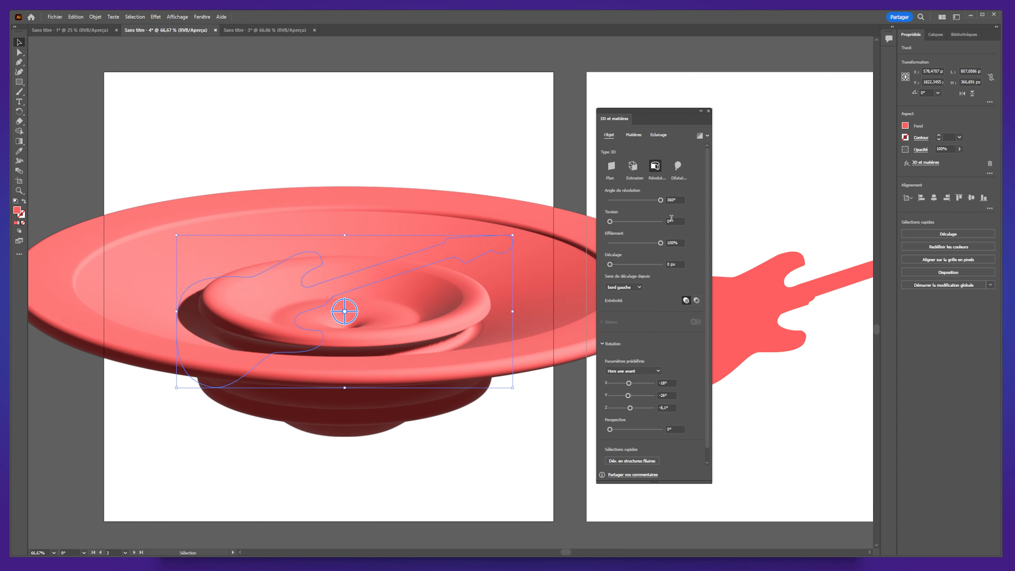
drag(660, 200, 610, 202)
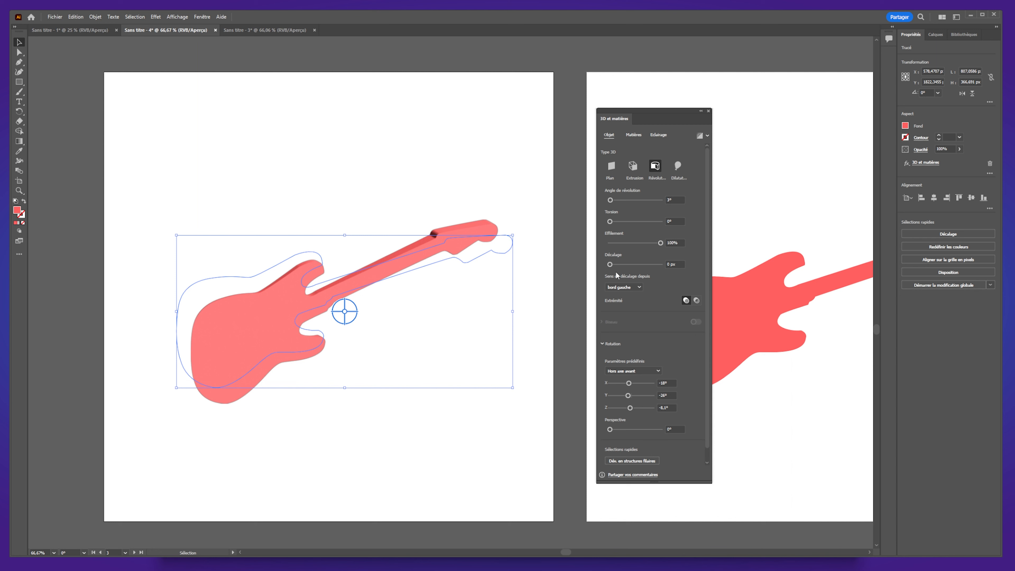
Set the revolution's offset (Décalage) to about 488 px and measure it from the right edge (bord droit).
drag(611, 264, 636, 252)
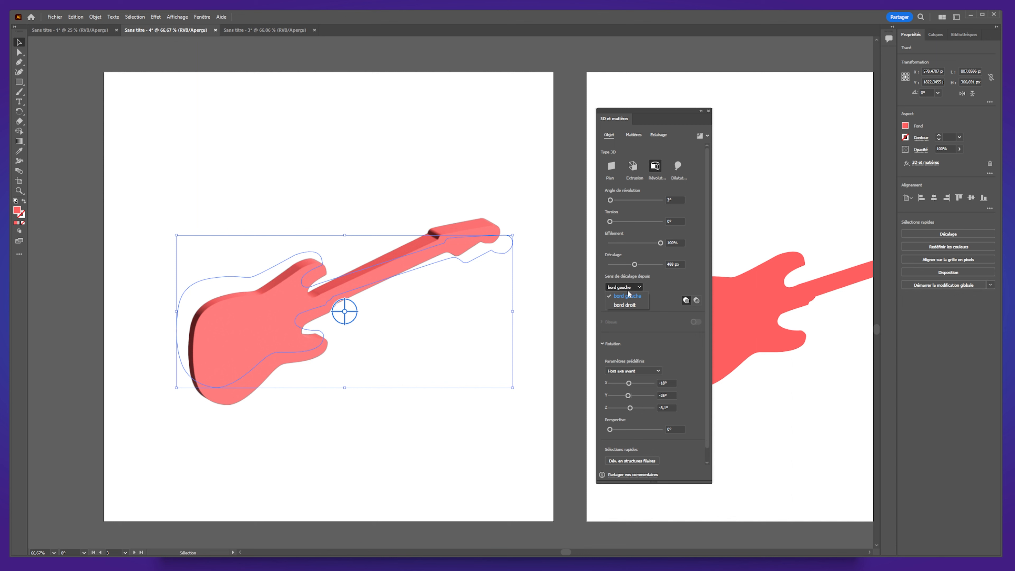
click(628, 305)
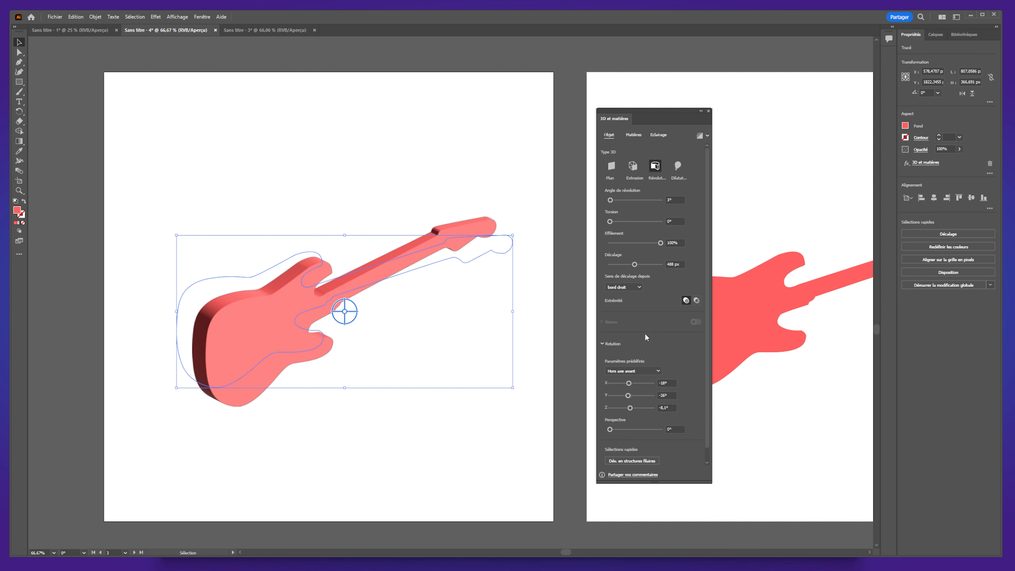
scroll(632, 400, down, 1)
mouse_move(629, 371)
mouse_down()
mouse_move(642, 371)
mouse_move(615, 370)
mouse_move(630, 367)
mouse_move(631, 383)
mouse_move(641, 383)
mouse_move(620, 383)
mouse_move(656, 381)
mouse_move(612, 374)
mouse_move(636, 370)
mouse_move(618, 372)
mouse_move(653, 385)
mouse_move(621, 384)
mouse_move(655, 384)
mouse_move(629, 382)
mouse_up()
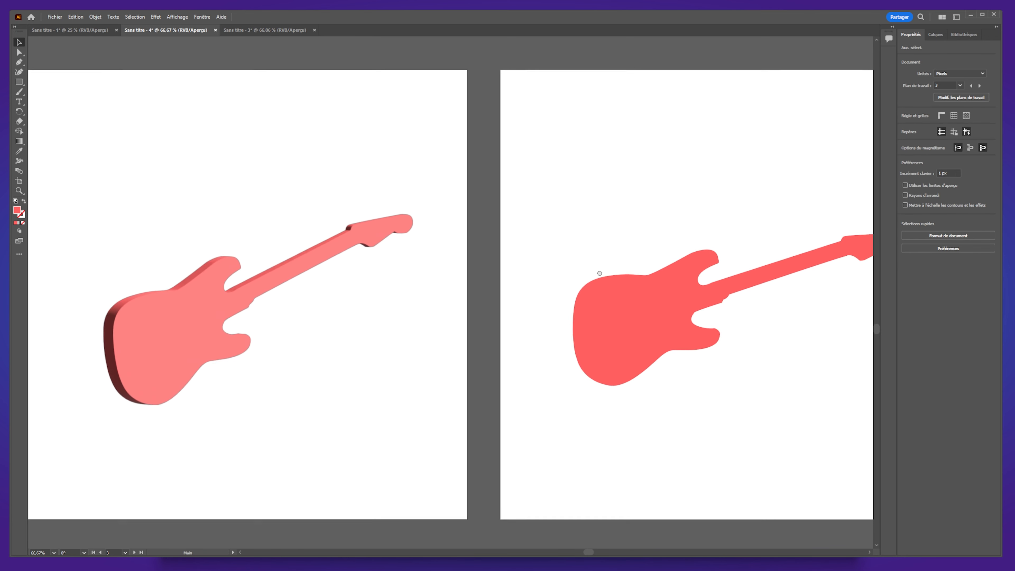
Add a drop shadow (Ombre portée) to the 3D guitar with reduced opacity, 12 px X offset, 14 px Y offset and 7 px blur.
drag(600, 274, 686, 279)
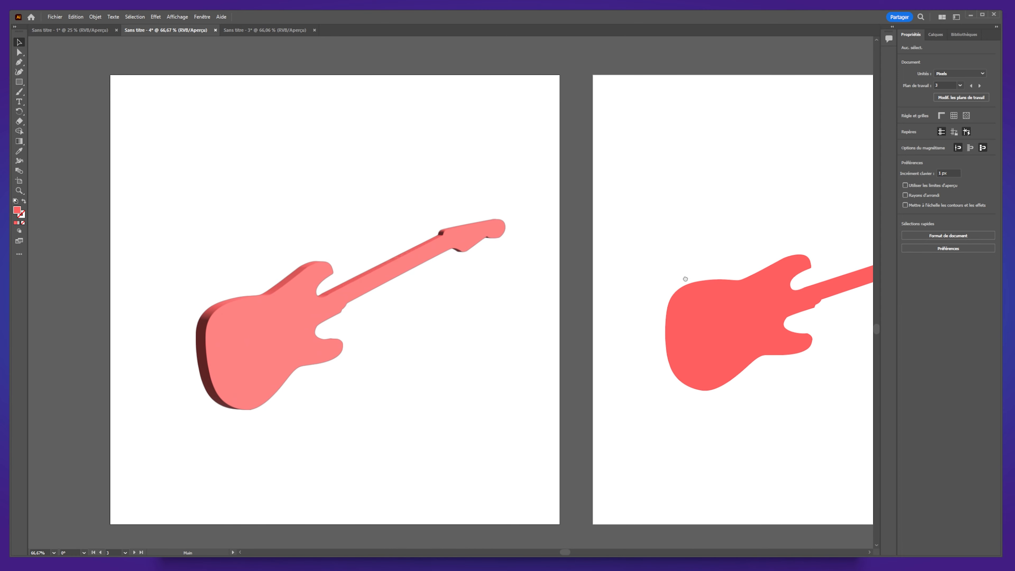
drag(686, 279, 671, 281)
click(326, 304)
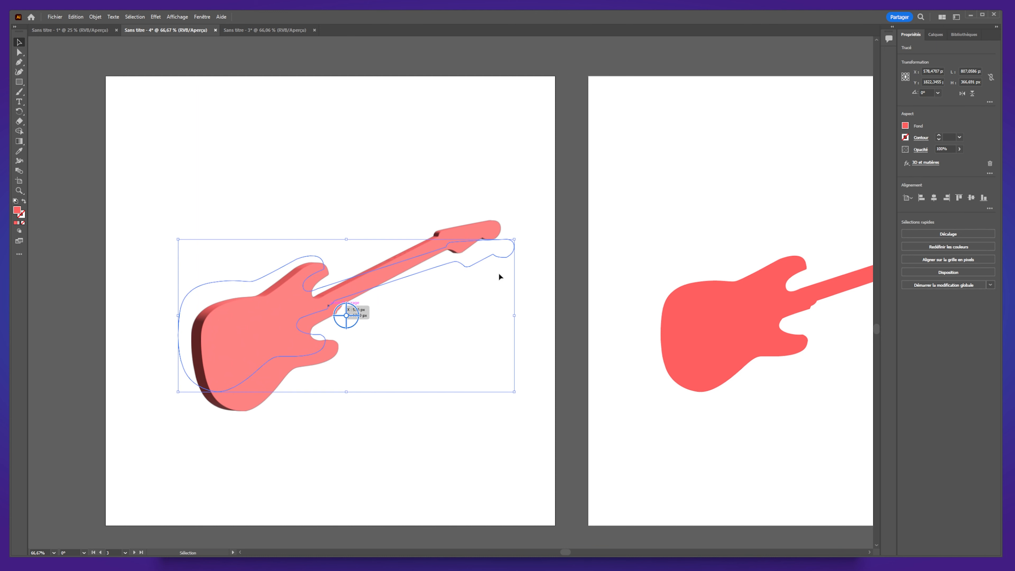
click(155, 17)
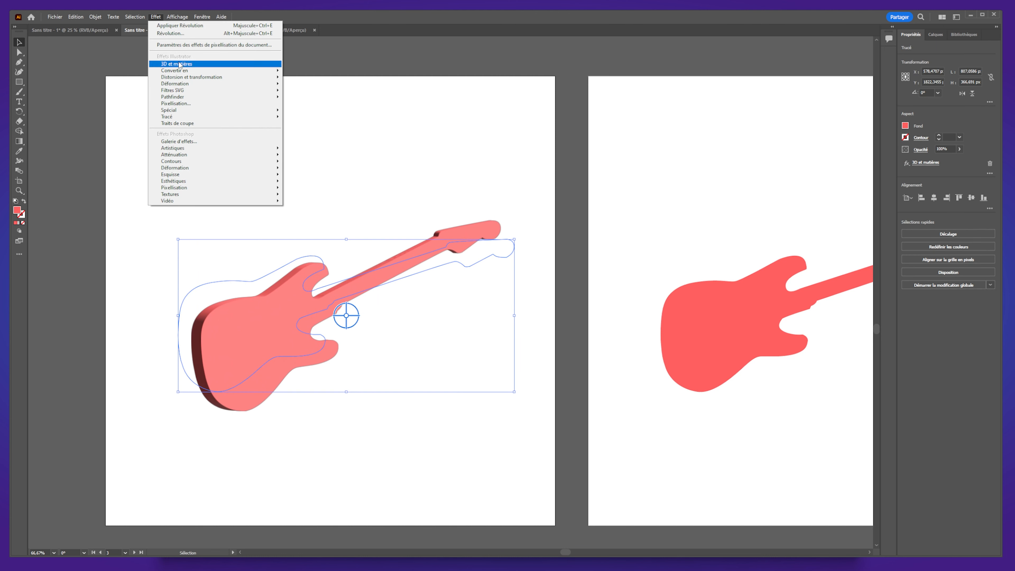
mouse_move(180, 110)
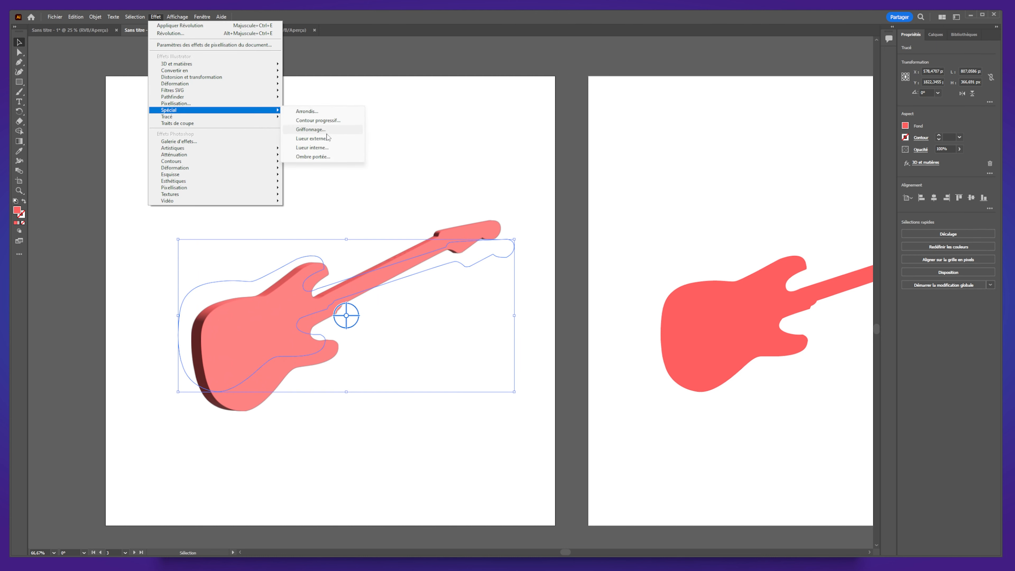
click(313, 156)
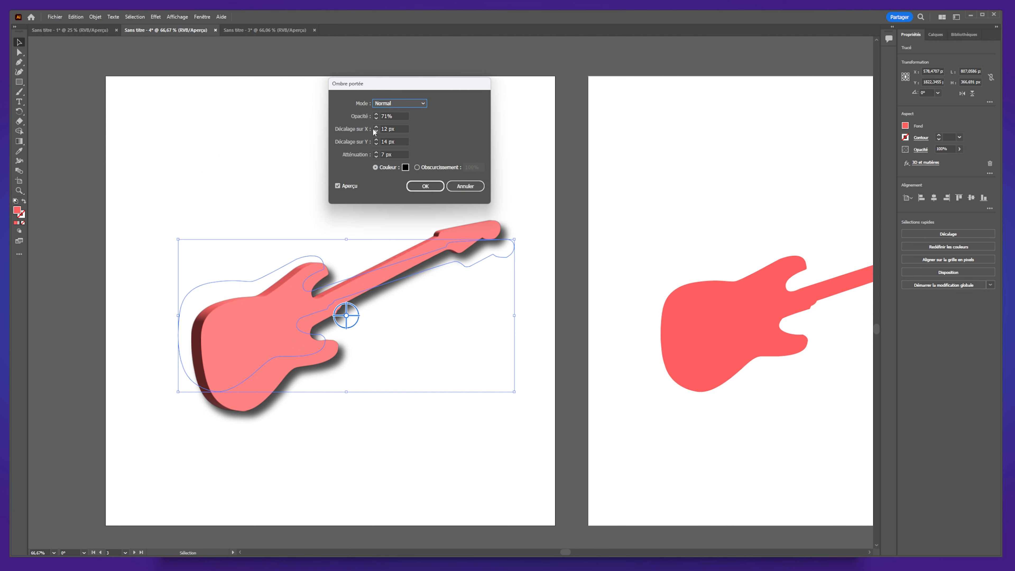
click(376, 118)
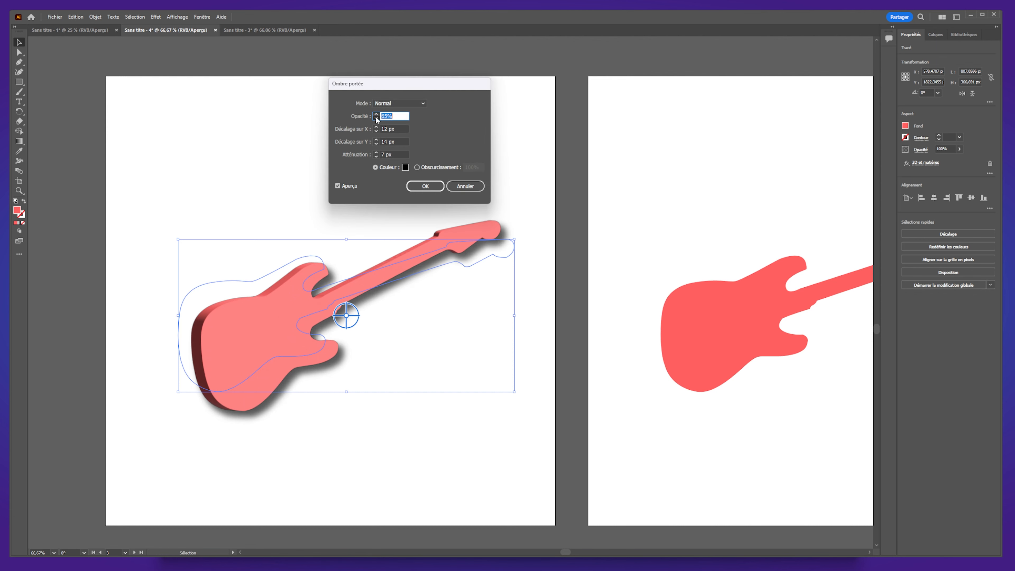
key(Return)
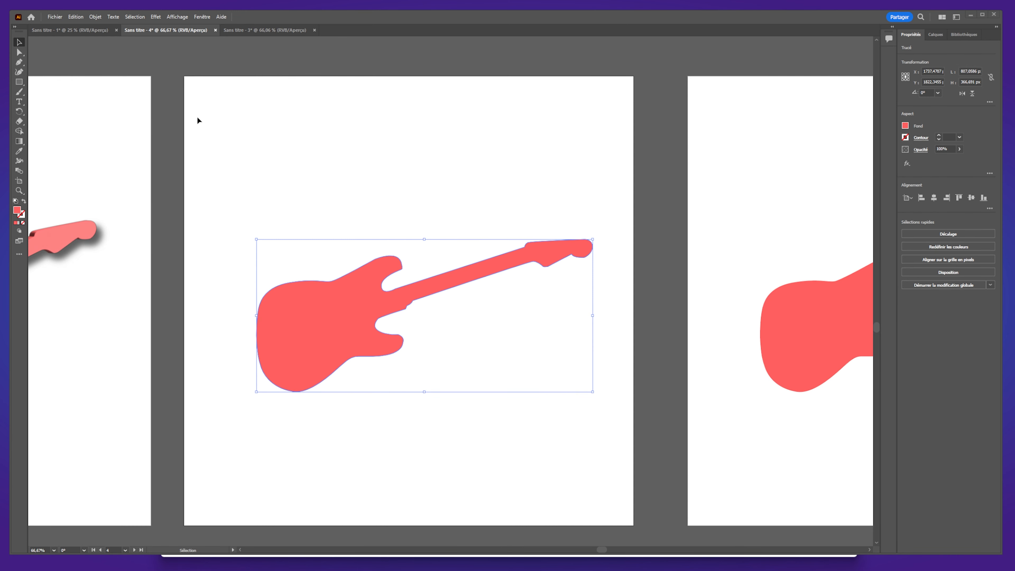
Apply the Esquisse distortion to the fourth artboard's guitar with absolute size 10 px, detail 81 and Crénelé points.
click(155, 16)
mouse_move(178, 78)
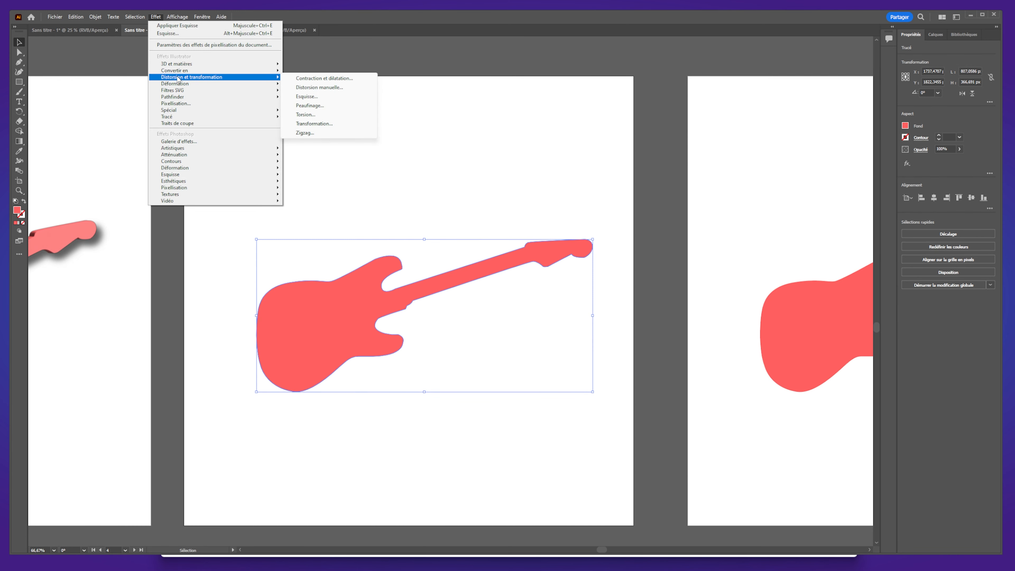
click(341, 99)
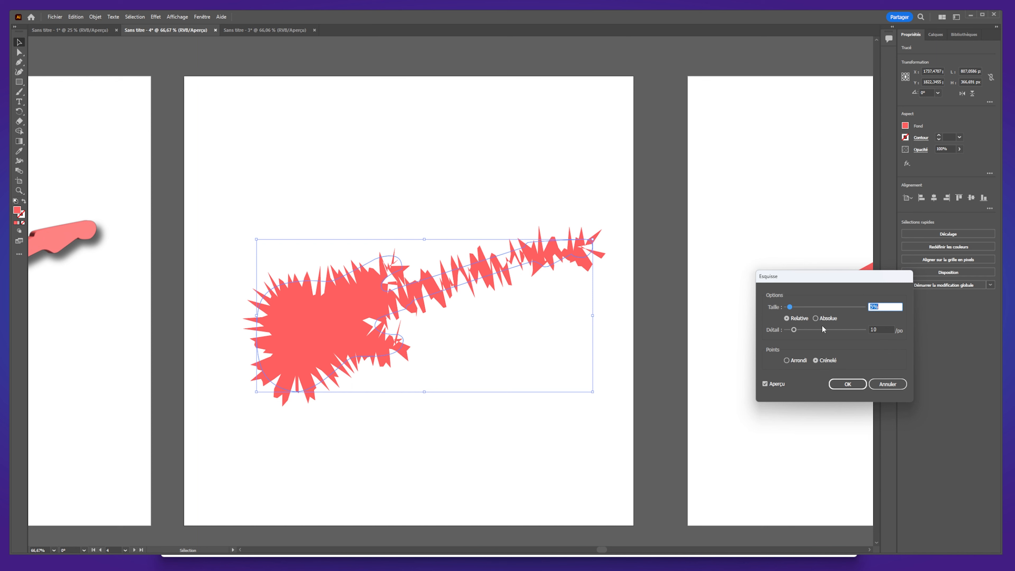
click(827, 319)
drag(789, 307, 823, 330)
drag(823, 330, 850, 330)
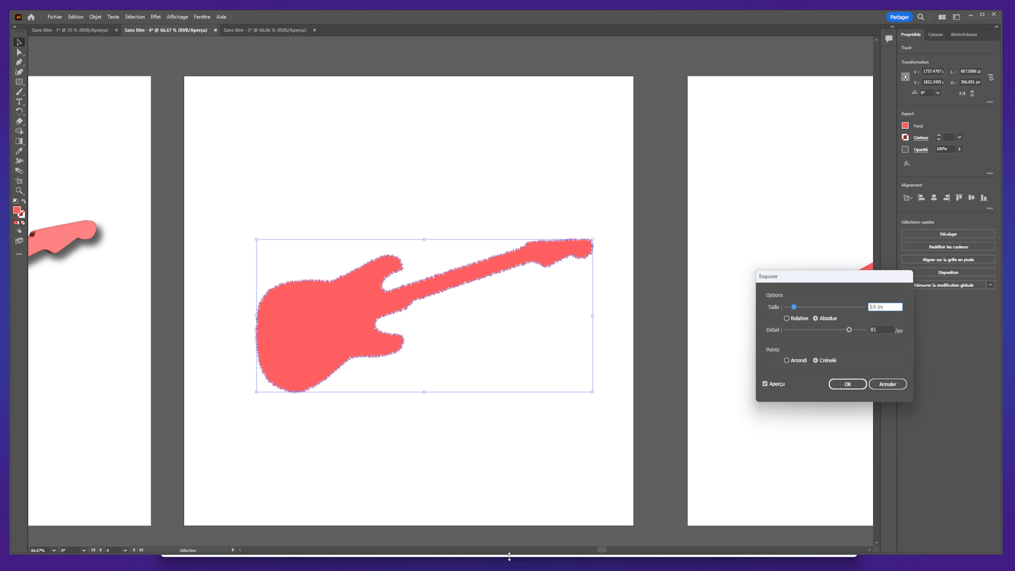
click(831, 382)
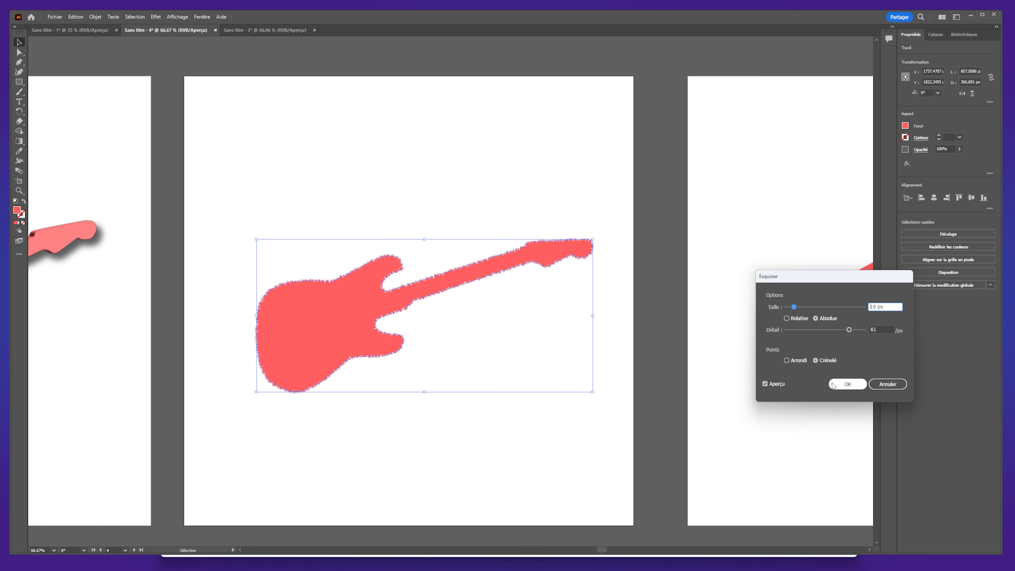
click(499, 476)
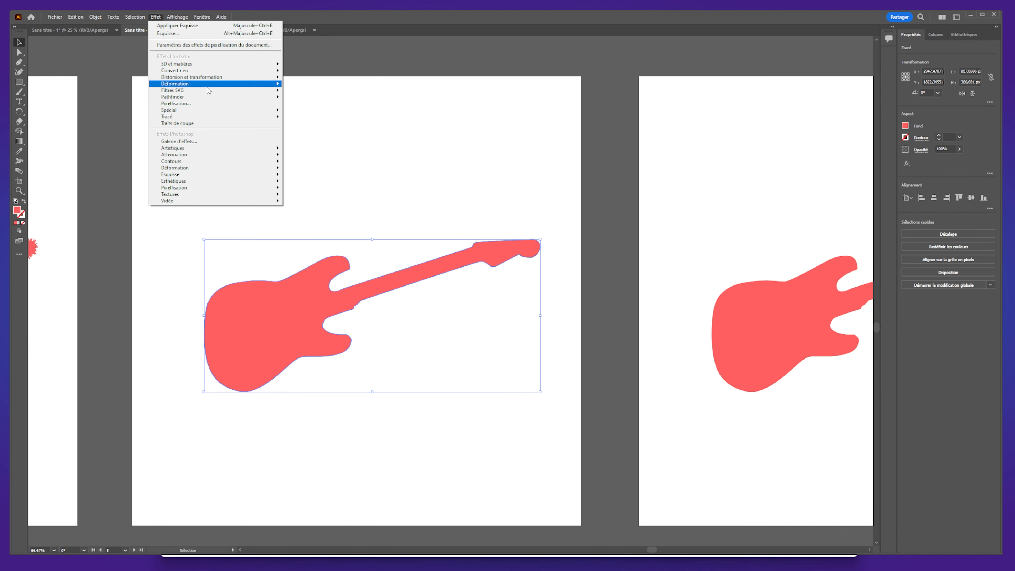
Apply the Arc warp (Déformation) to the plain guitar with horizontal orientation and about 19% inflexion.
mouse_move(208, 85)
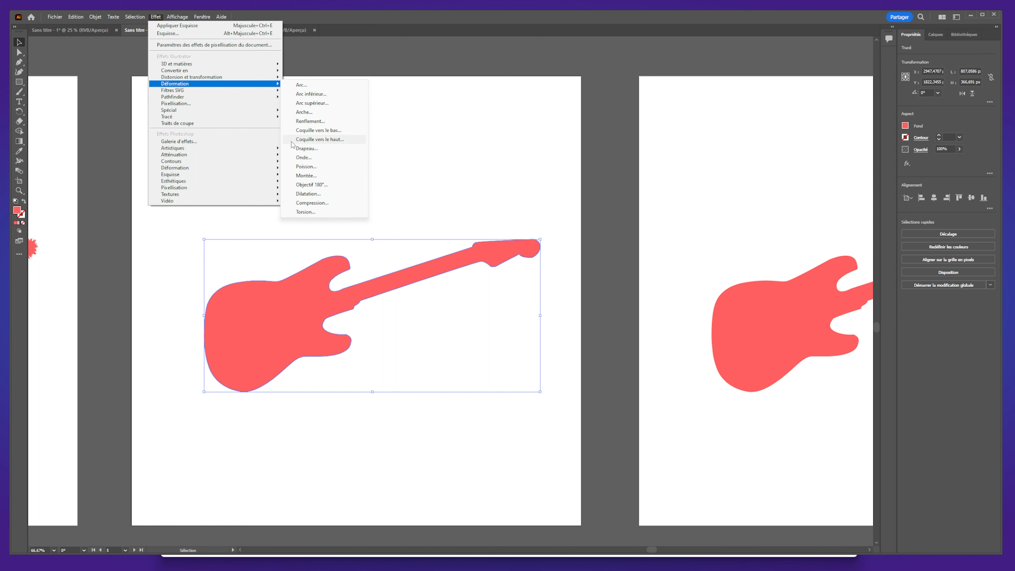
click(307, 88)
drag(362, 168, 499, 45)
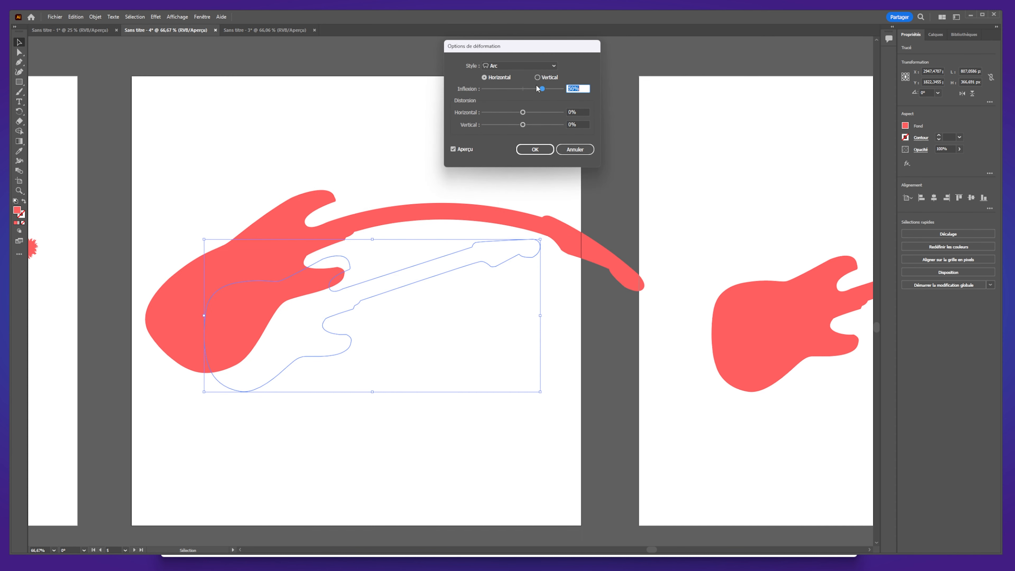
drag(543, 89, 532, 91)
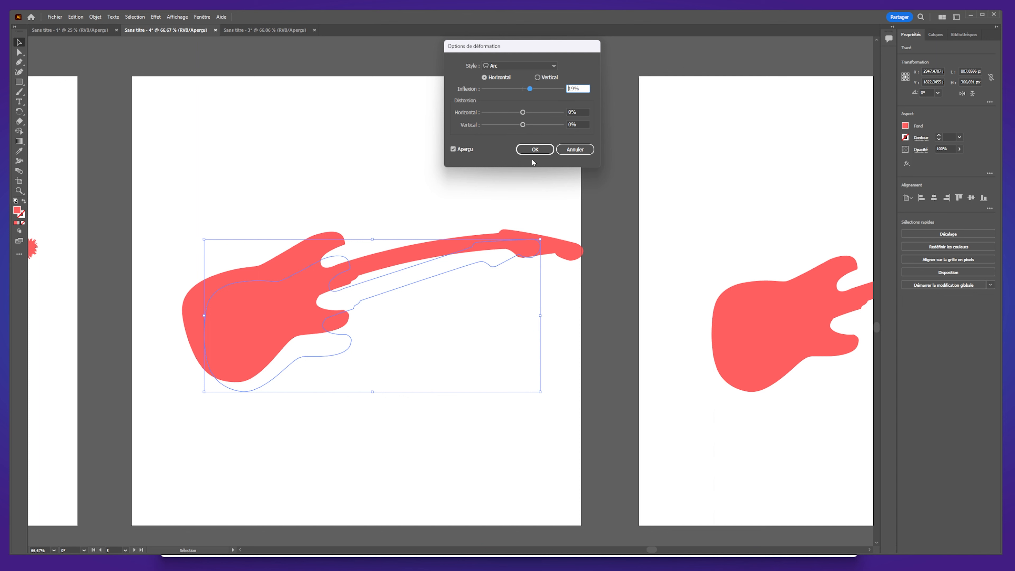
click(535, 149)
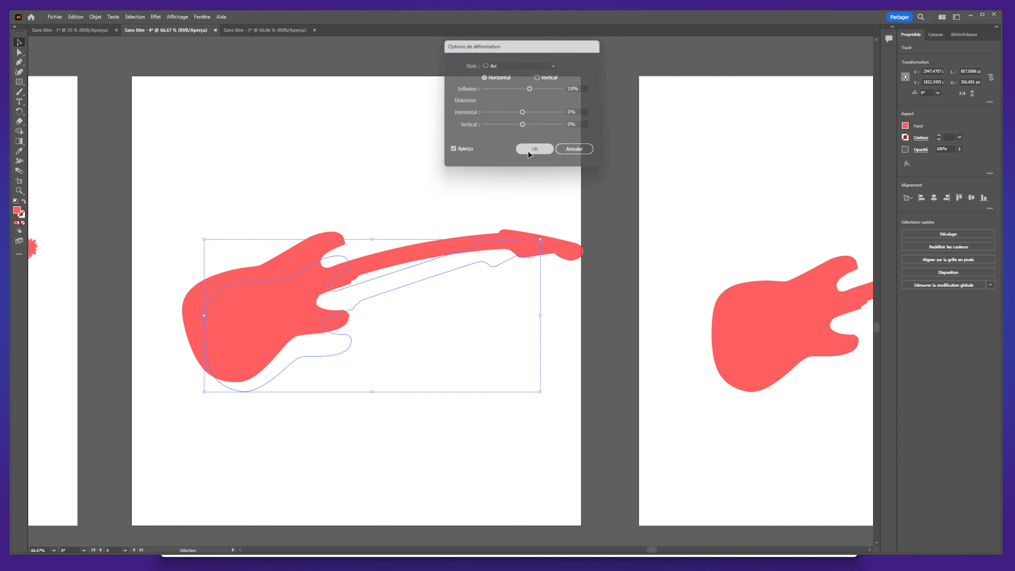
click(481, 488)
Try moving an anchor point on the neck of the arc-warped guitar with Direct Selection and undo the move.
click(406, 276)
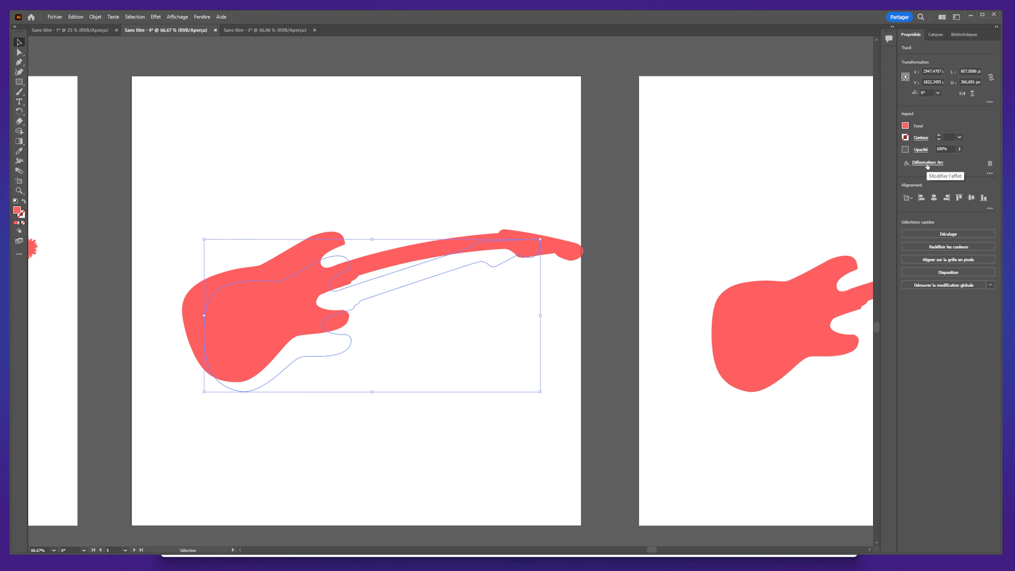
click(19, 52)
click(19, 42)
click(19, 52)
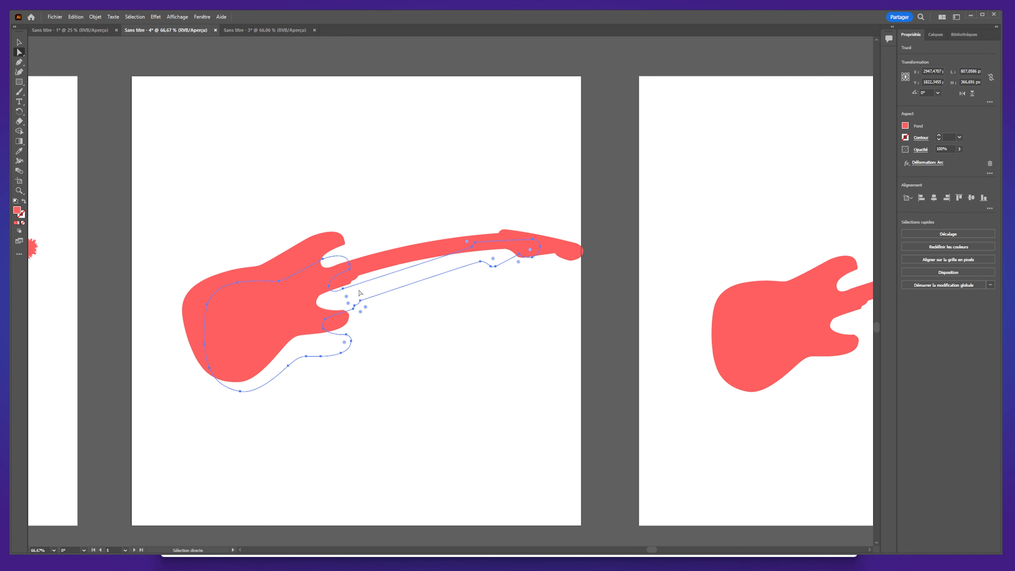
drag(360, 292, 404, 237)
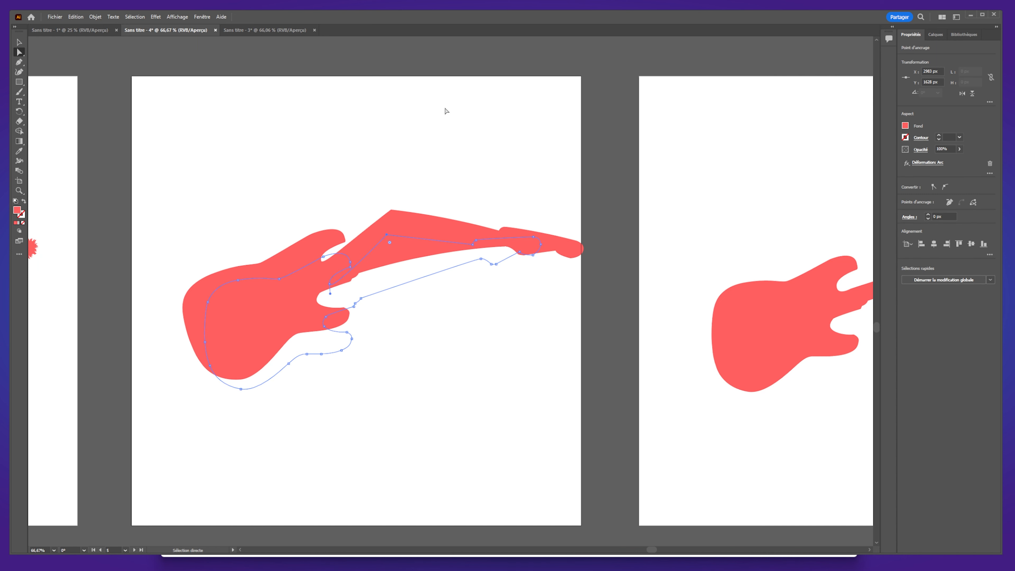
key(ctrl+z)
click(469, 421)
key(v)
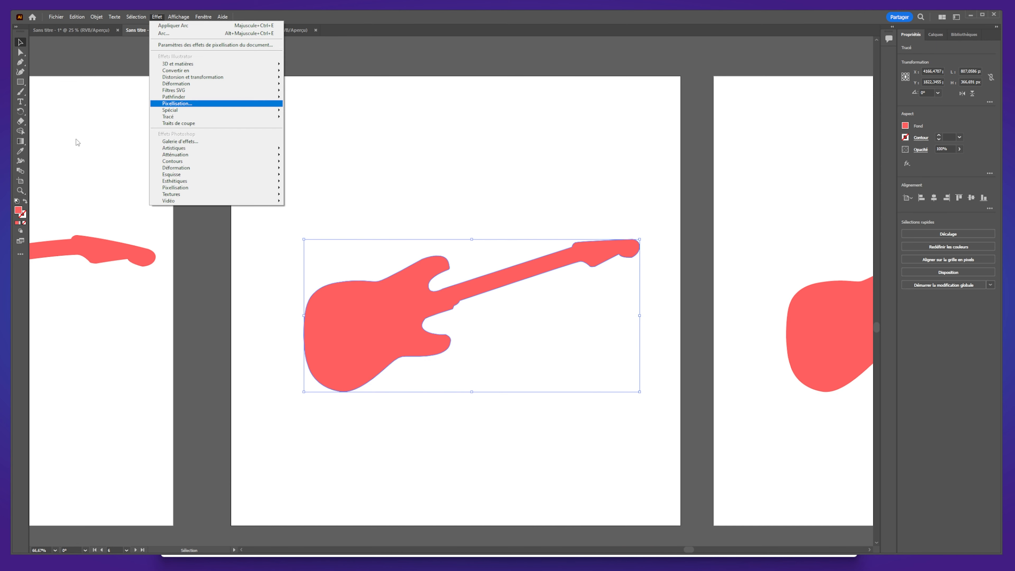
Apply the Pixellisation effect to the next artboard's guitar with a custom low resolution (Autre) and transparent background.
key(Escape)
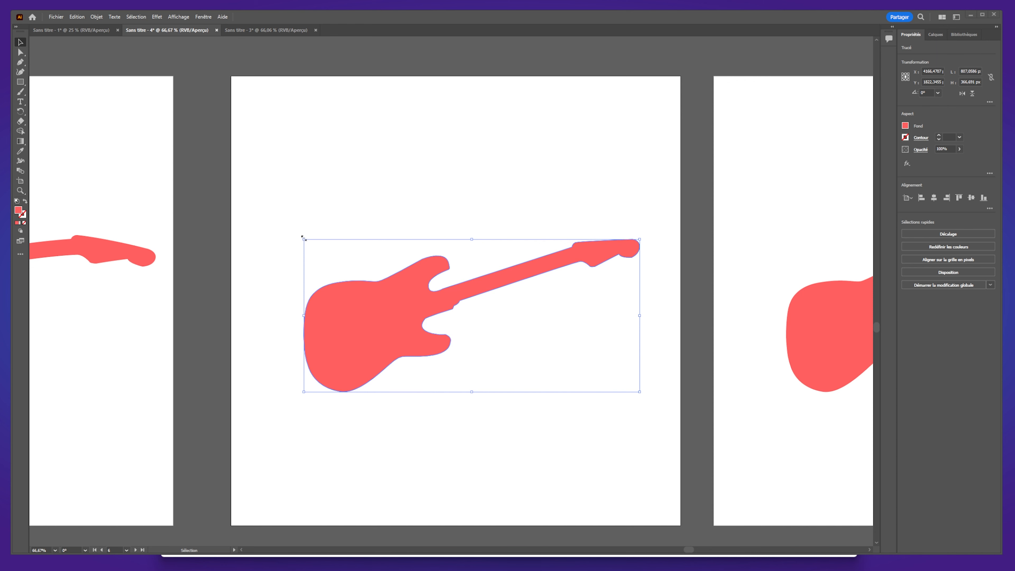
click(157, 17)
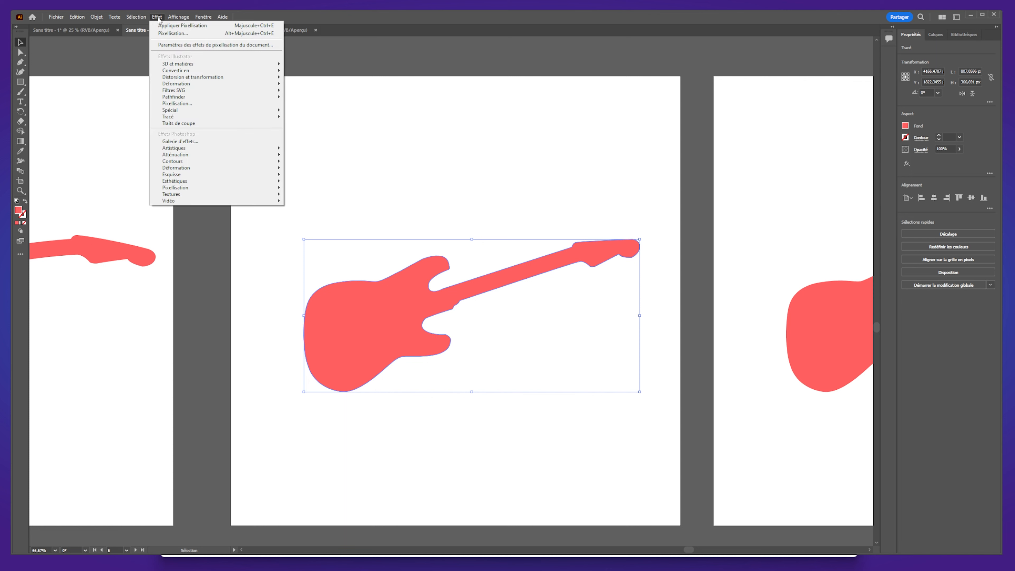
click(190, 104)
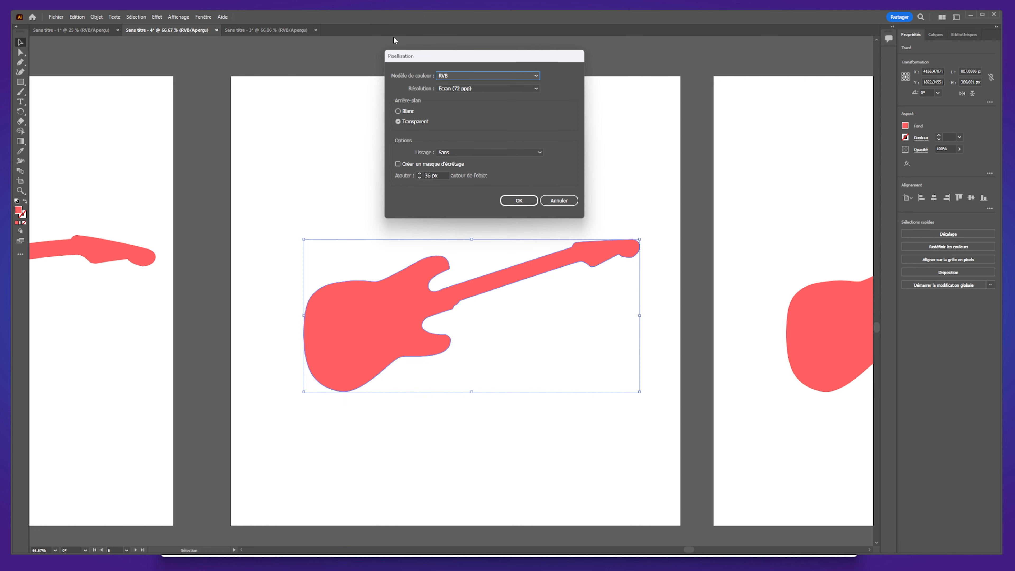
click(480, 87)
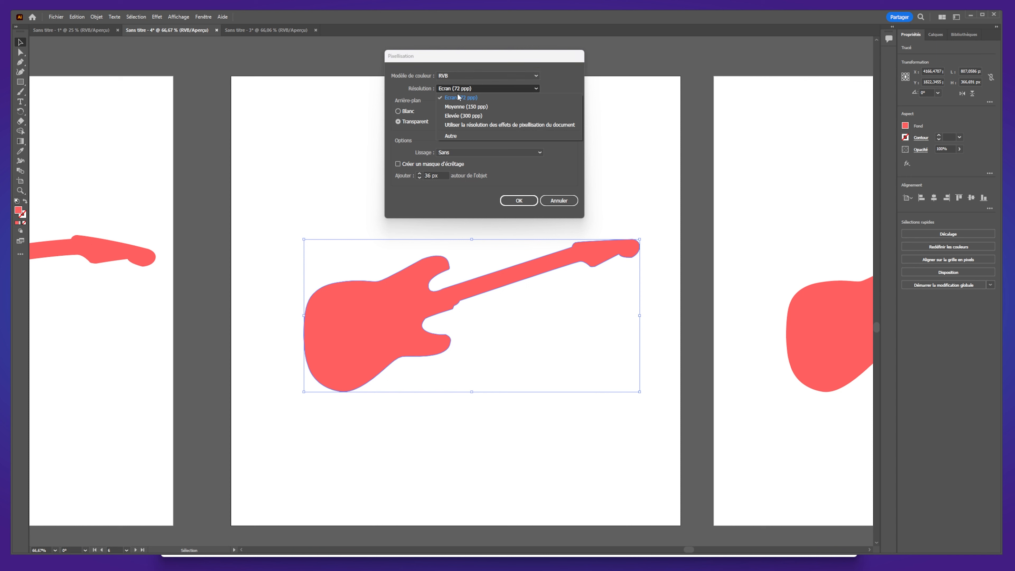
click(477, 134)
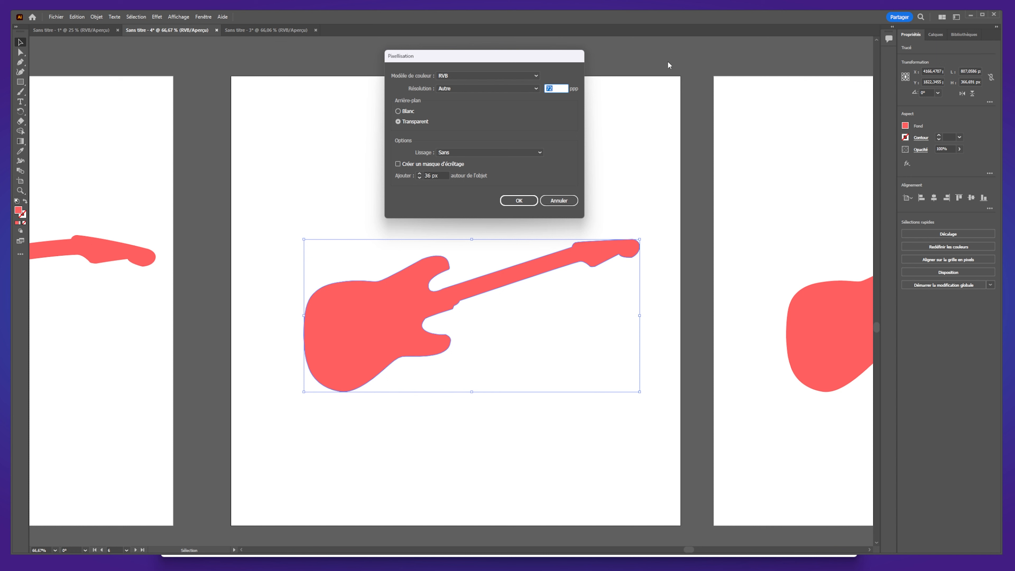
text(1)
click(519, 202)
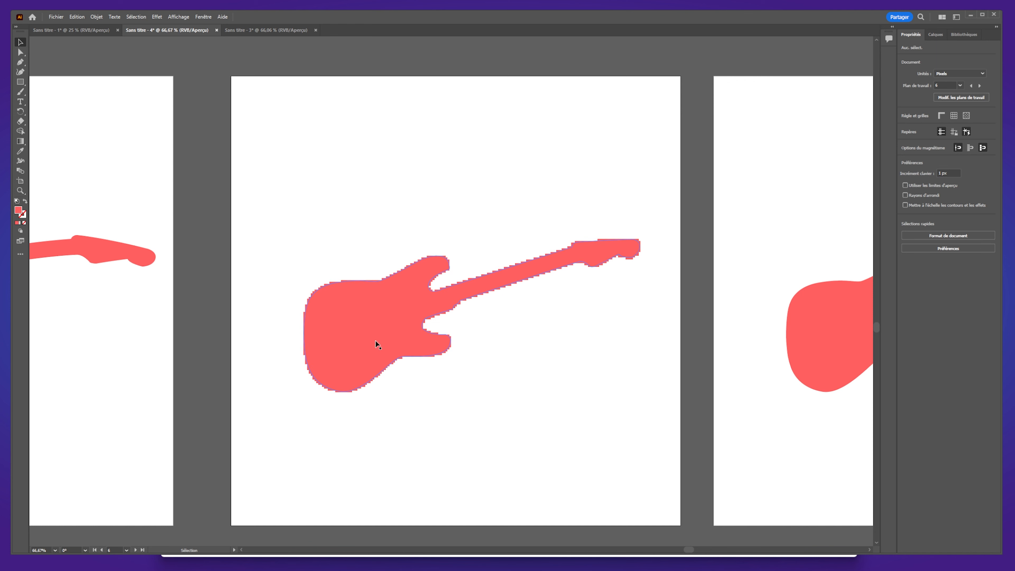
Try pulling the pixelated guitar's upper horn anchor point upward with Direct Selection and undo the move.
click(375, 341)
click(21, 52)
drag(425, 262, 426, 195)
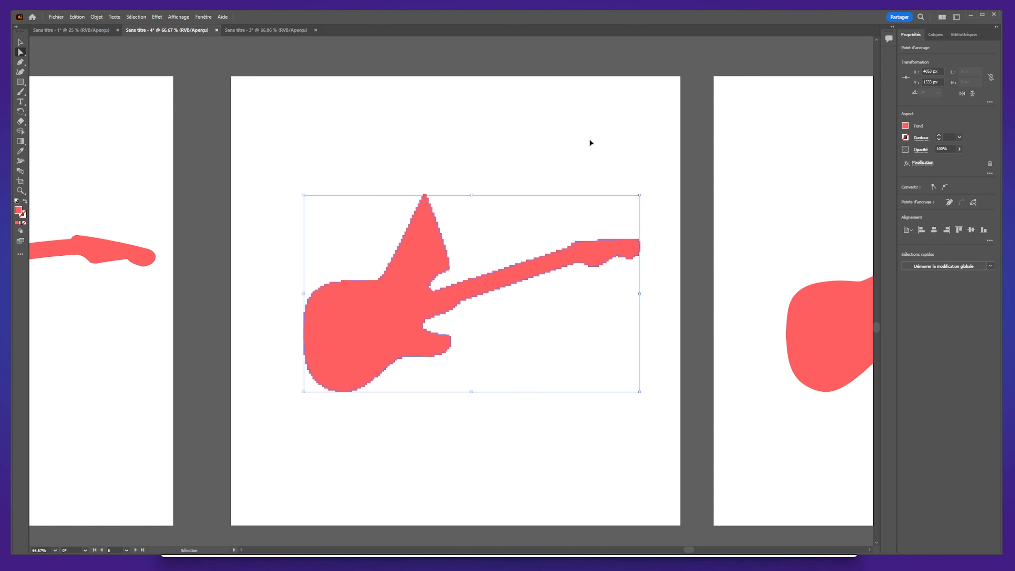
key(ctrl+z)
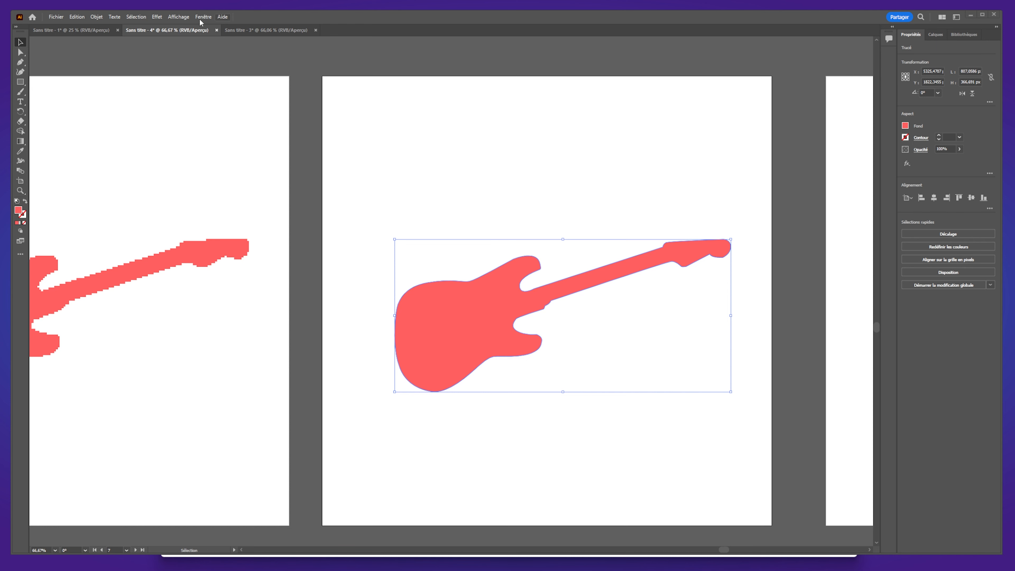
Apply the Griffonnage effect to the seventh artboard's guitar with path overlap -4.31 px, thickness 2 px and inflexion 3%.
click(157, 17)
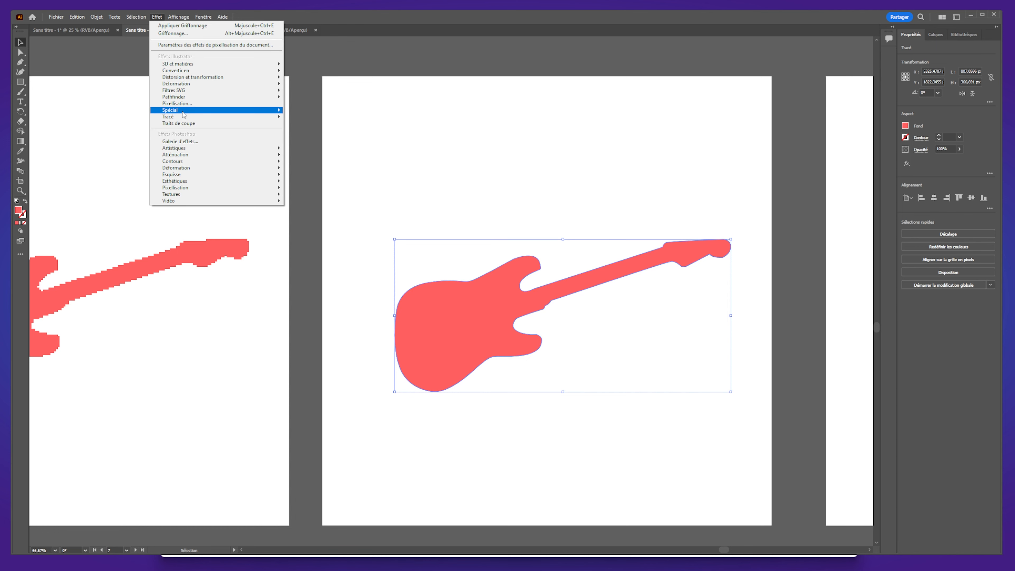
mouse_move(260, 110)
click(313, 129)
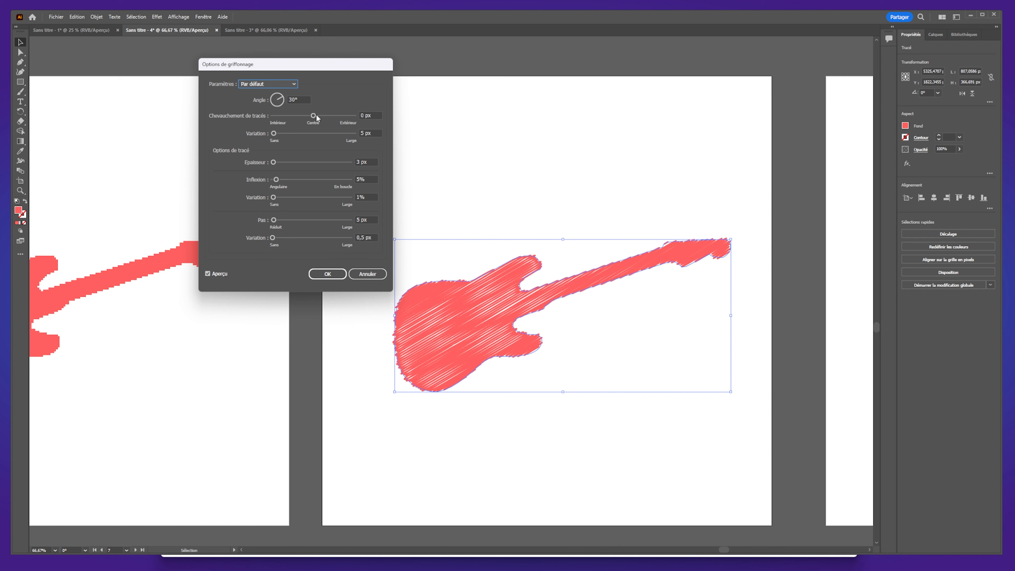
drag(314, 116, 313, 116)
drag(274, 162, 275, 163)
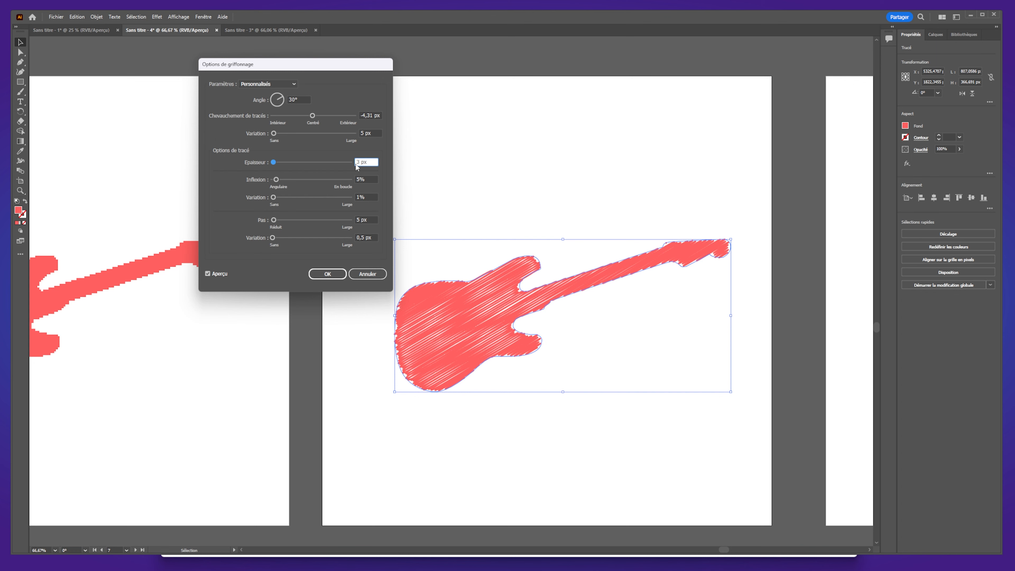
key(BackSpace)
text(2)
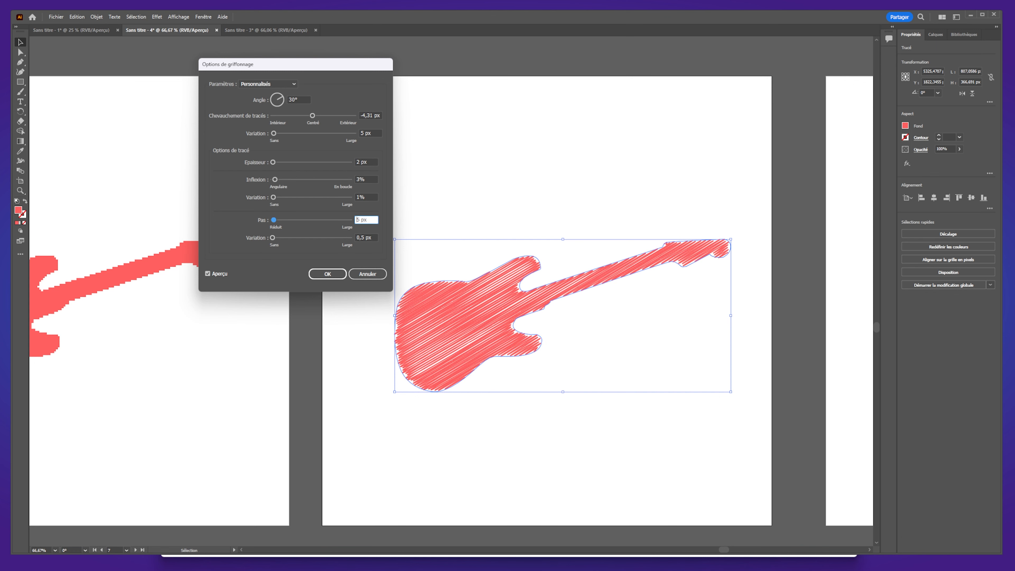
key(Return)
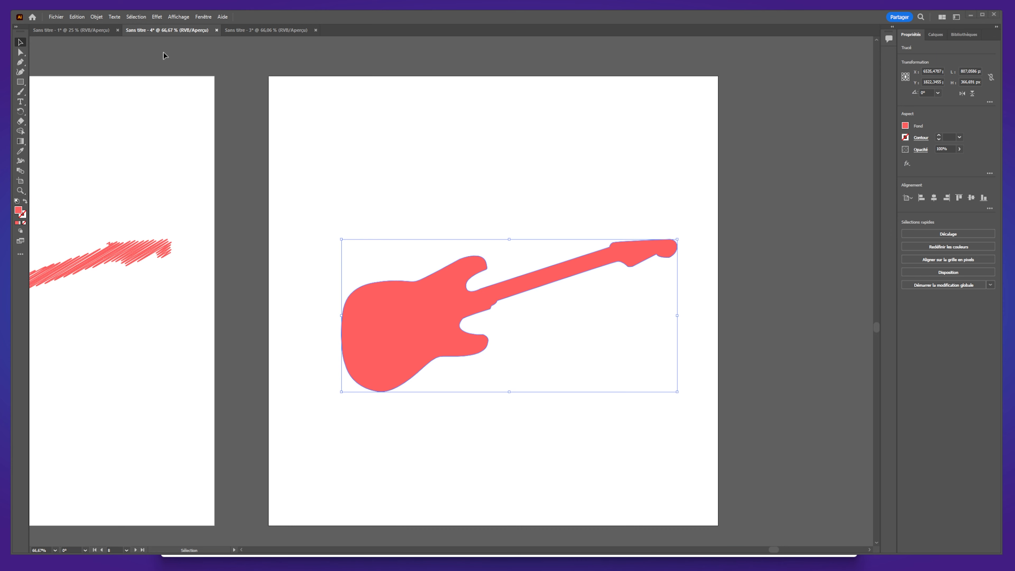
Apply a Gaussian blur (Flou gaussien) to the next artboard's guitar, keeping the preset radius.
click(160, 16)
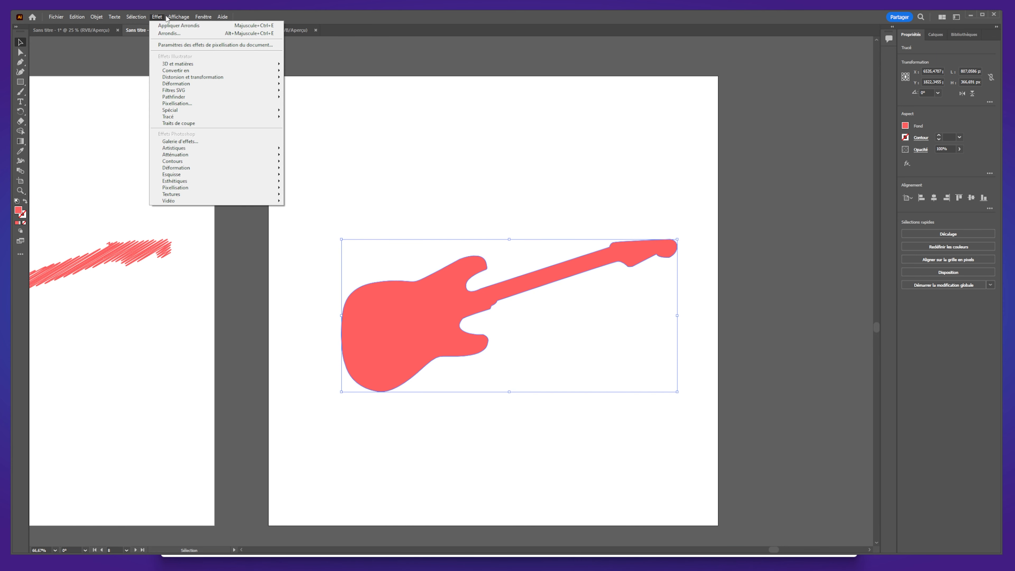
mouse_move(222, 156)
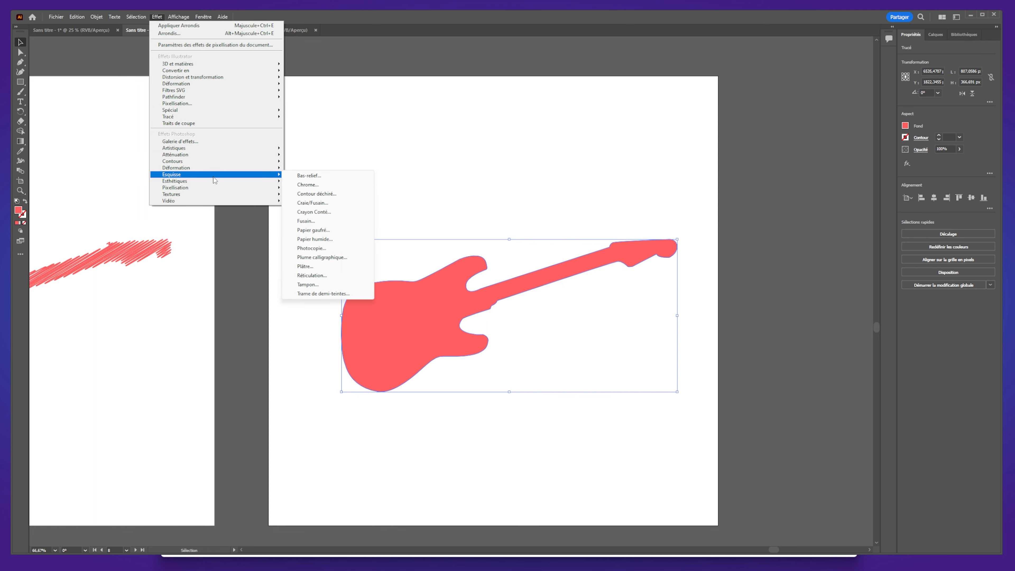
mouse_move(214, 184)
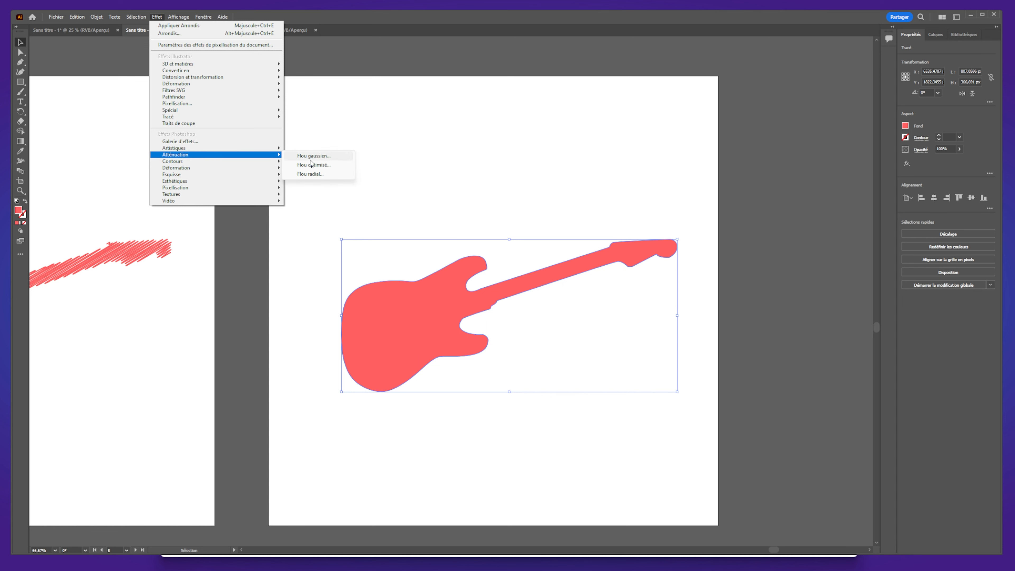
click(311, 158)
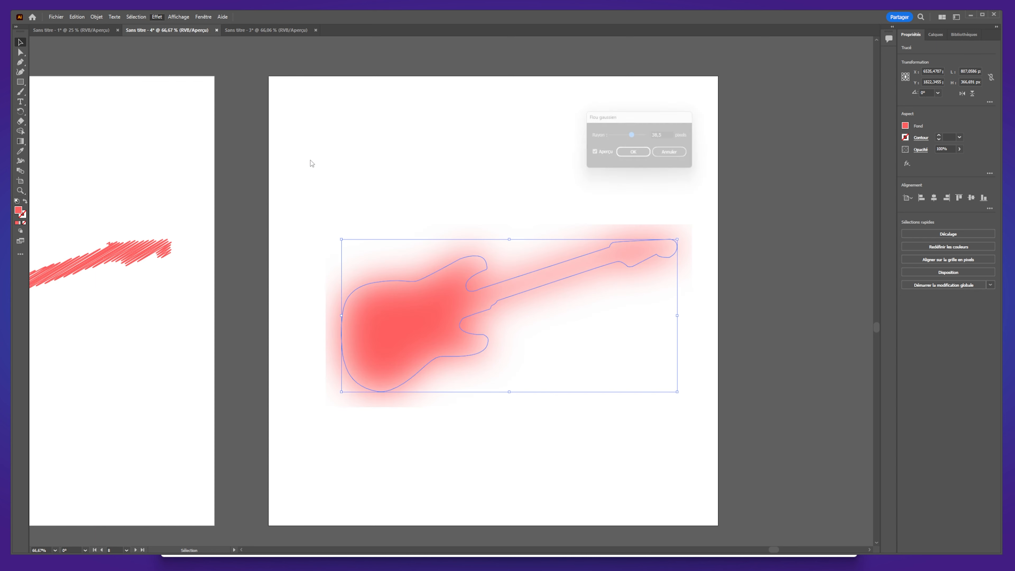
click(636, 156)
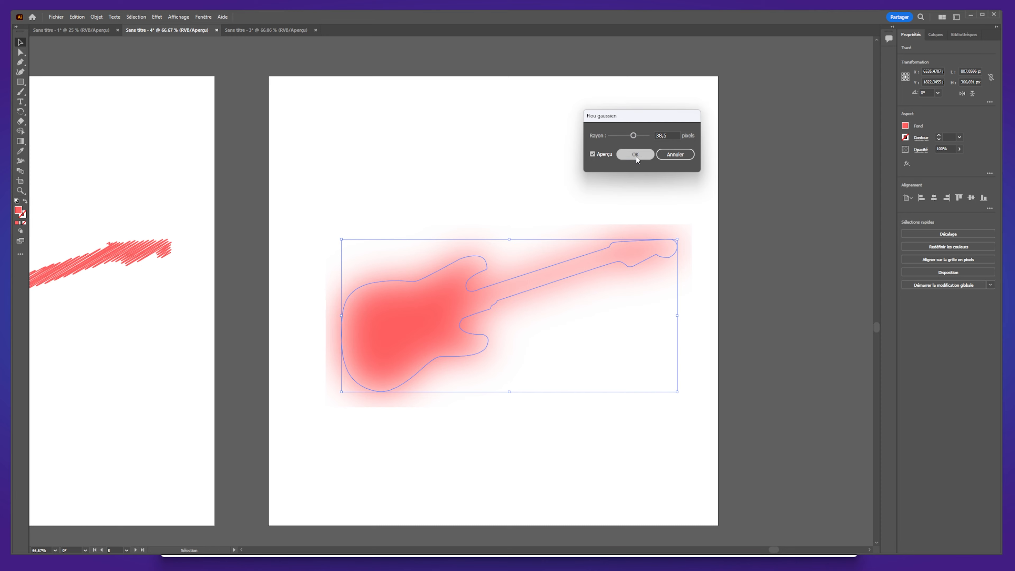
click(363, 165)
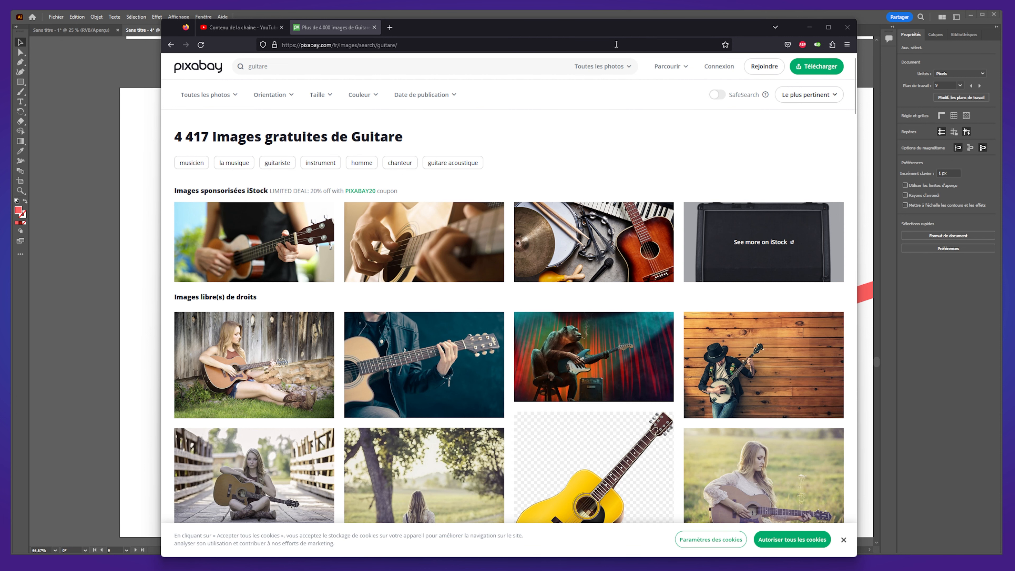
Switch to the browser and open the concert guitarist photo from the Pixabay results for guitare.
click(296, 74)
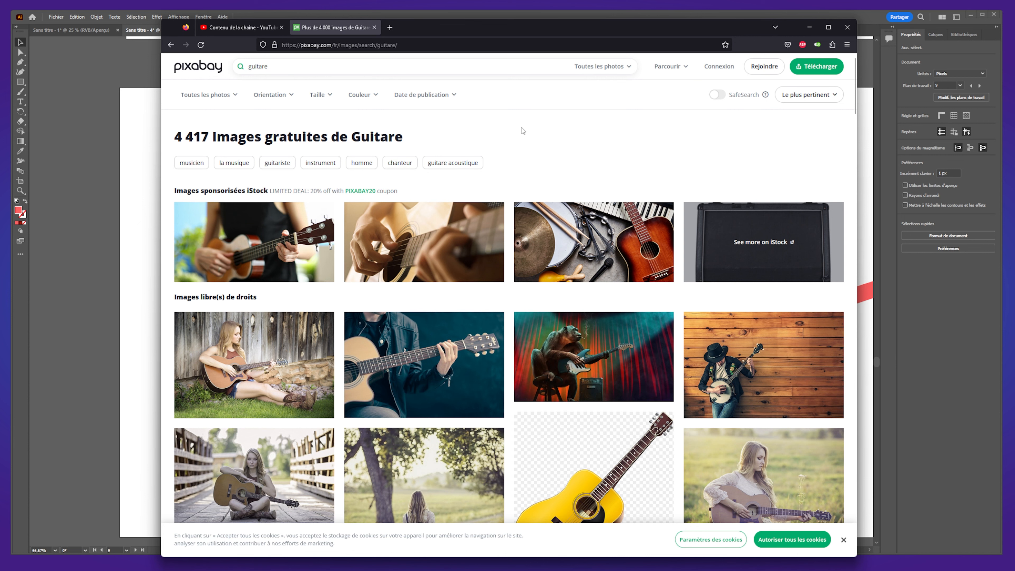
click(98, 322)
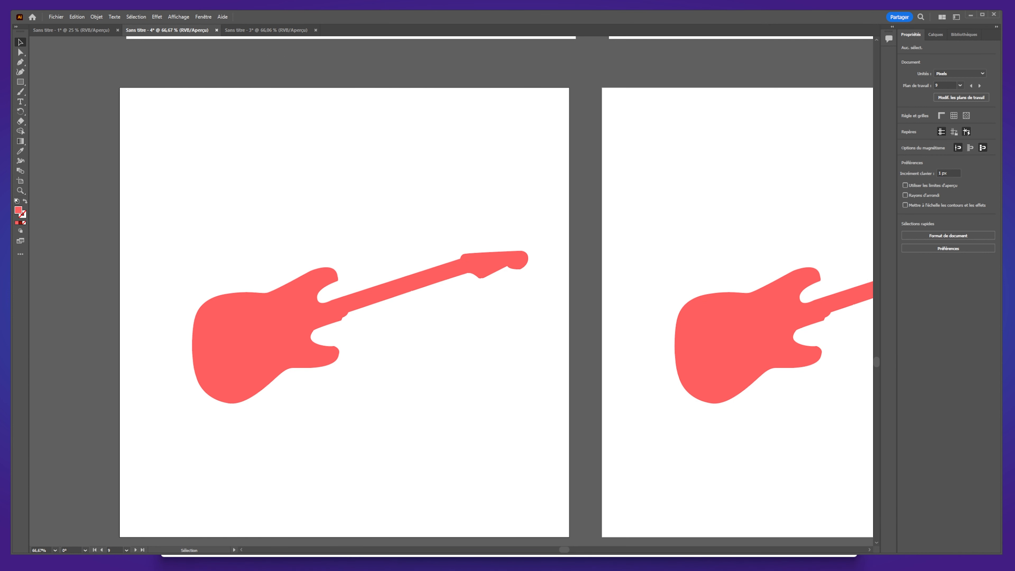
click(566, 570)
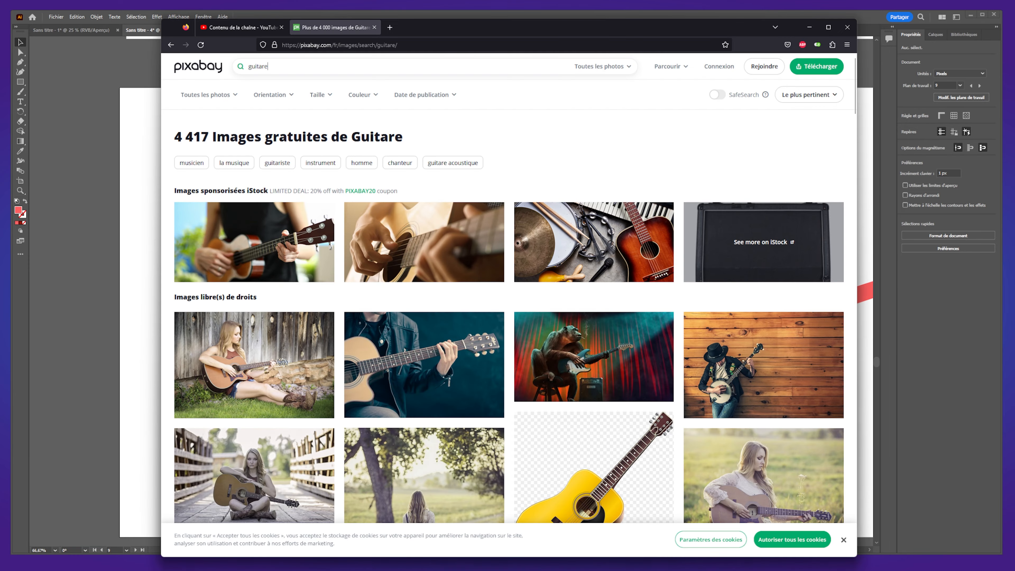
scroll(305, 201, down, 5)
scroll(404, 433, down, 8)
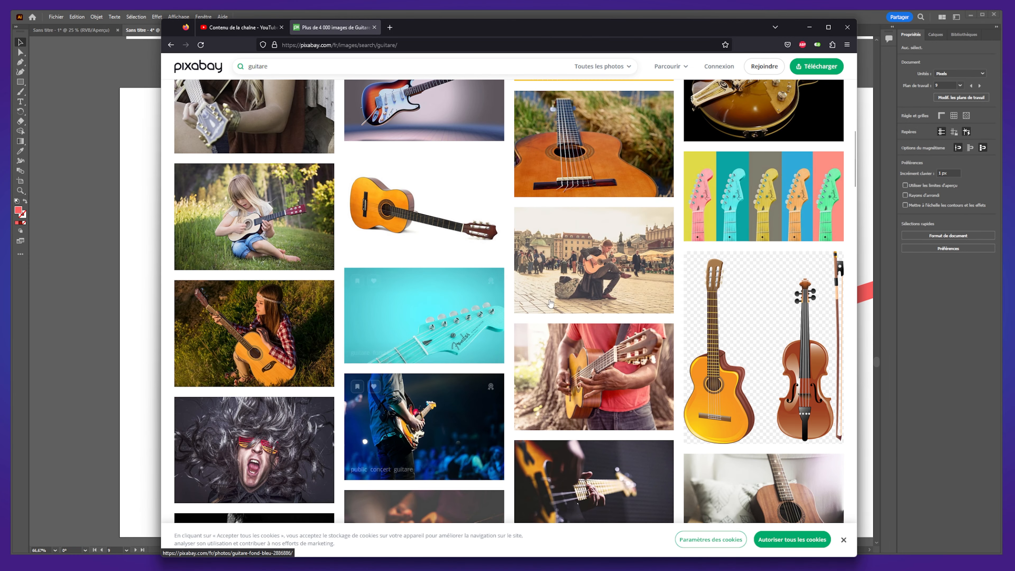
scroll(551, 303, down, 3)
click(389, 316)
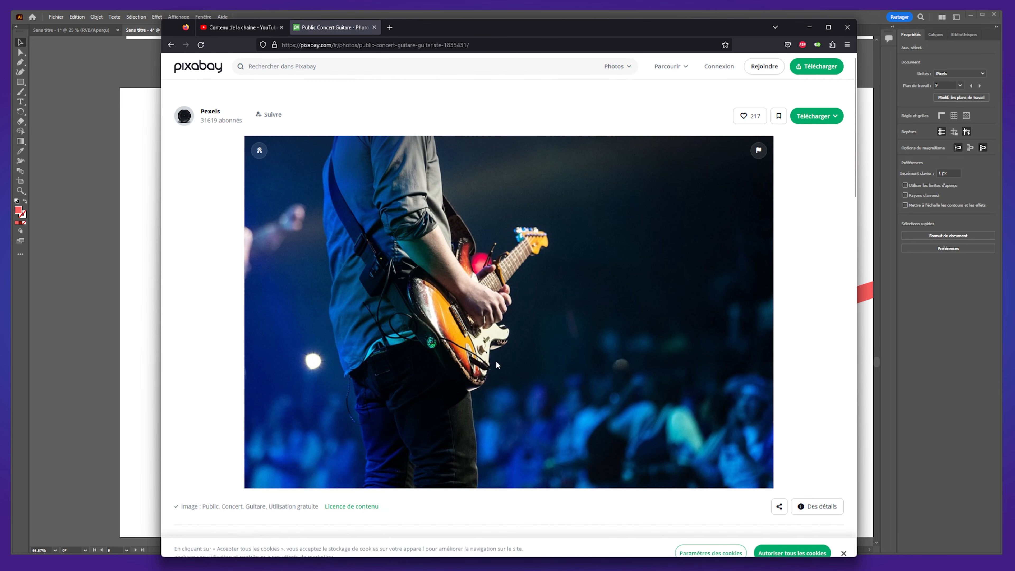
Copy the concert guitarist photo and paste it into the Illustrator document over the plain guitar's artboard.
right_click(519, 364)
click(539, 396)
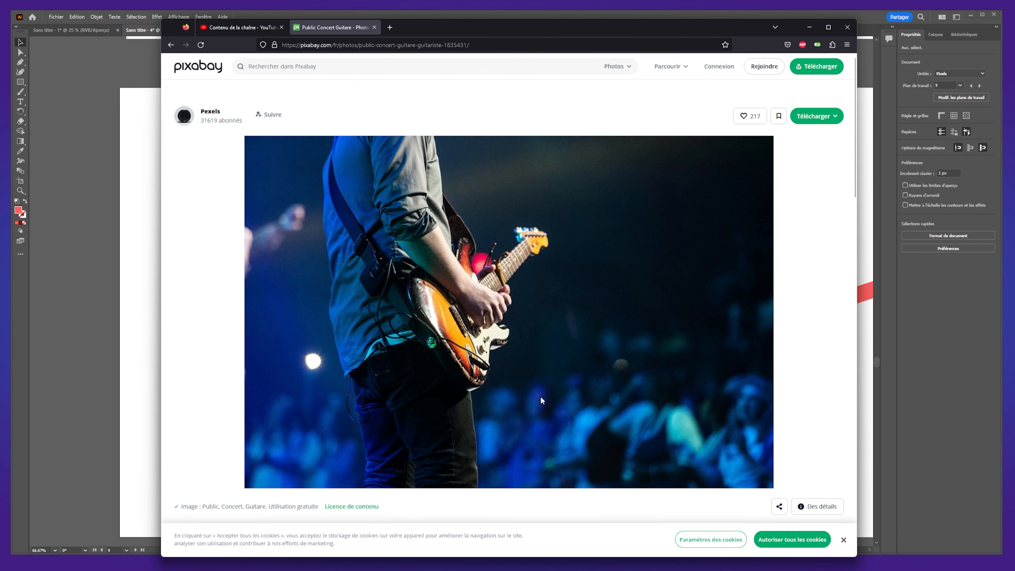
click(91, 395)
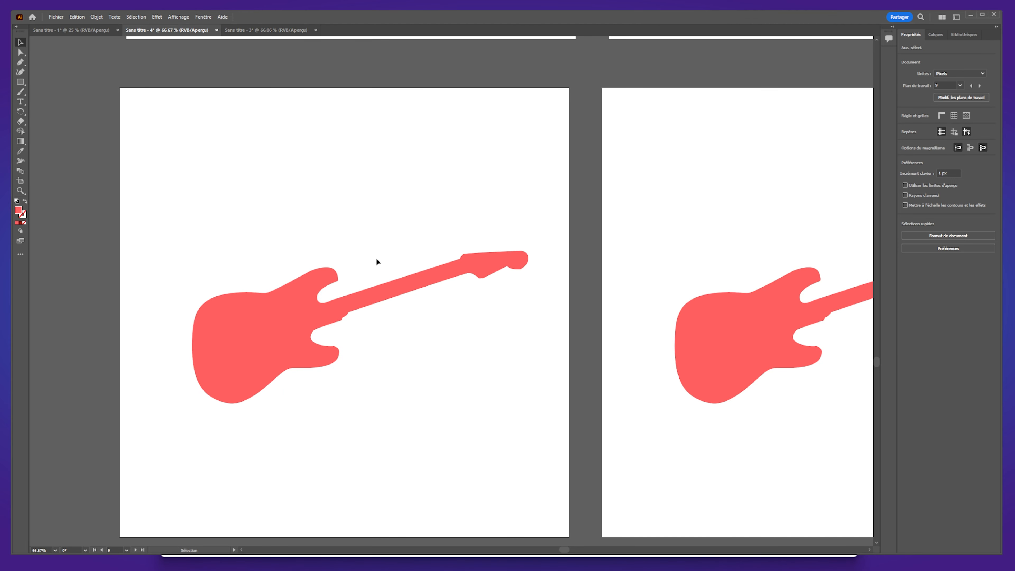
key(ctrl+v)
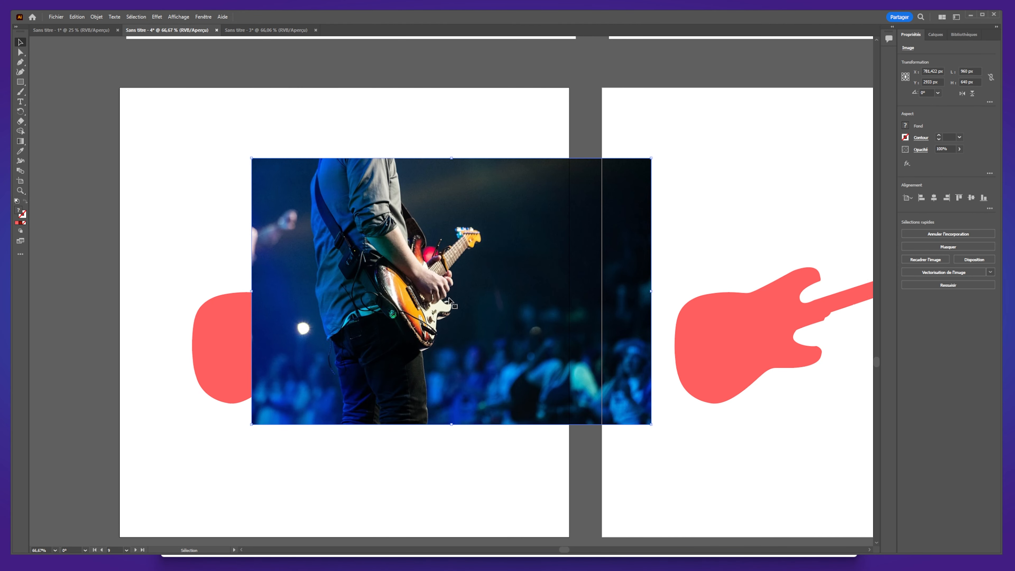
Reposition the concert photo over the plain guitar's artboard and bring the red guitar path to the front (Premier plan).
drag(443, 252, 411, 268)
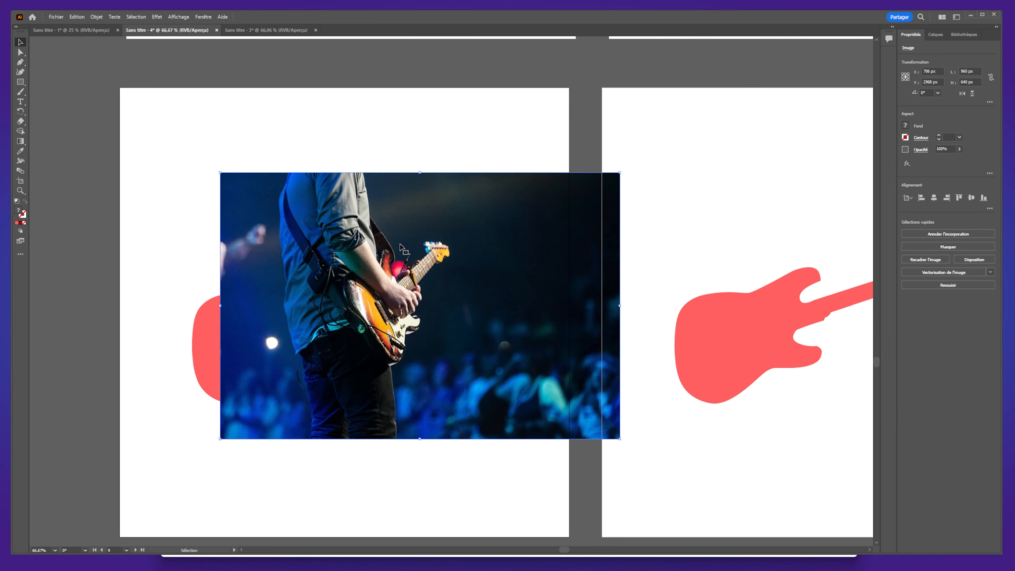
click(202, 353)
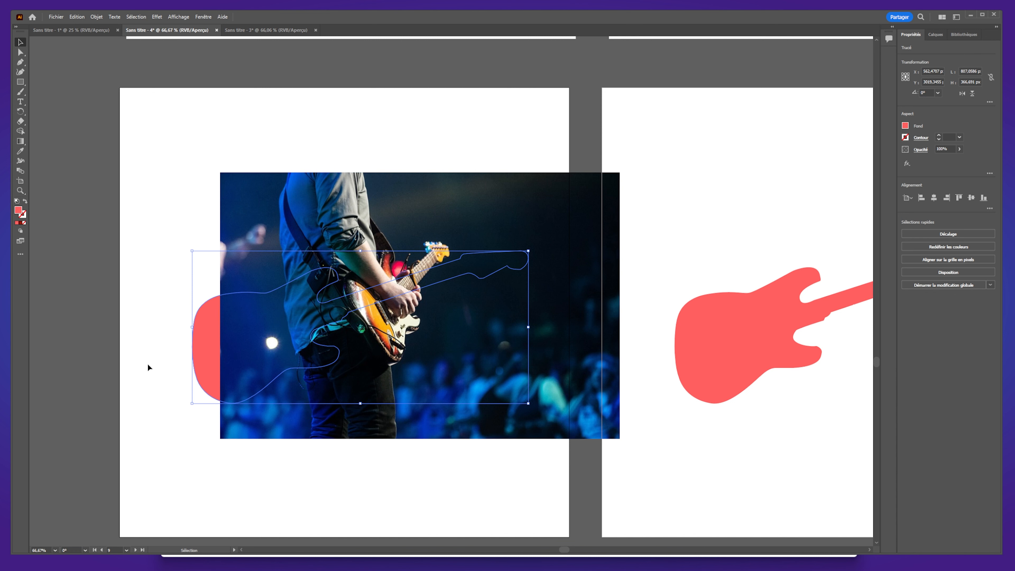
click(937, 34)
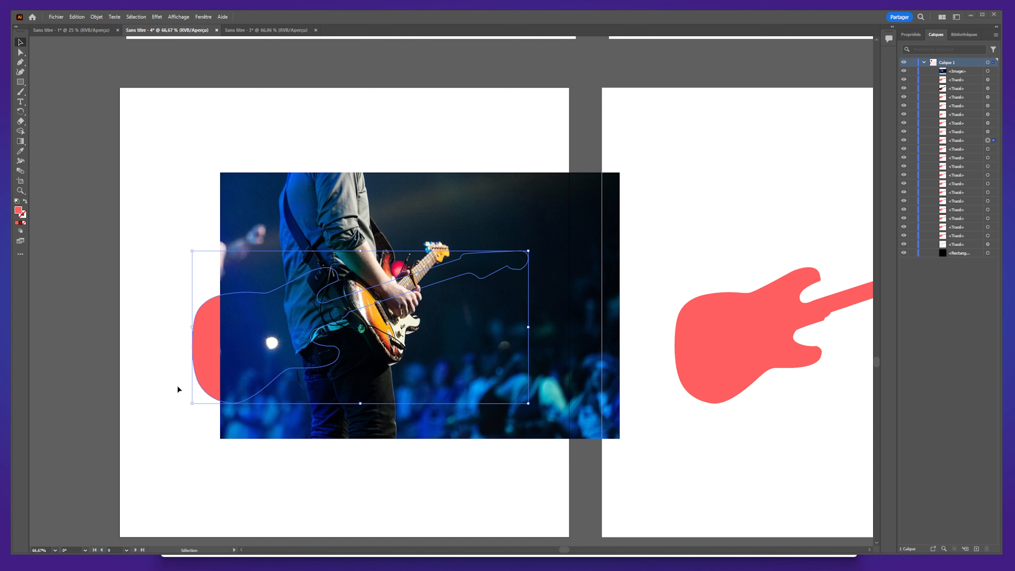
right_click(209, 344)
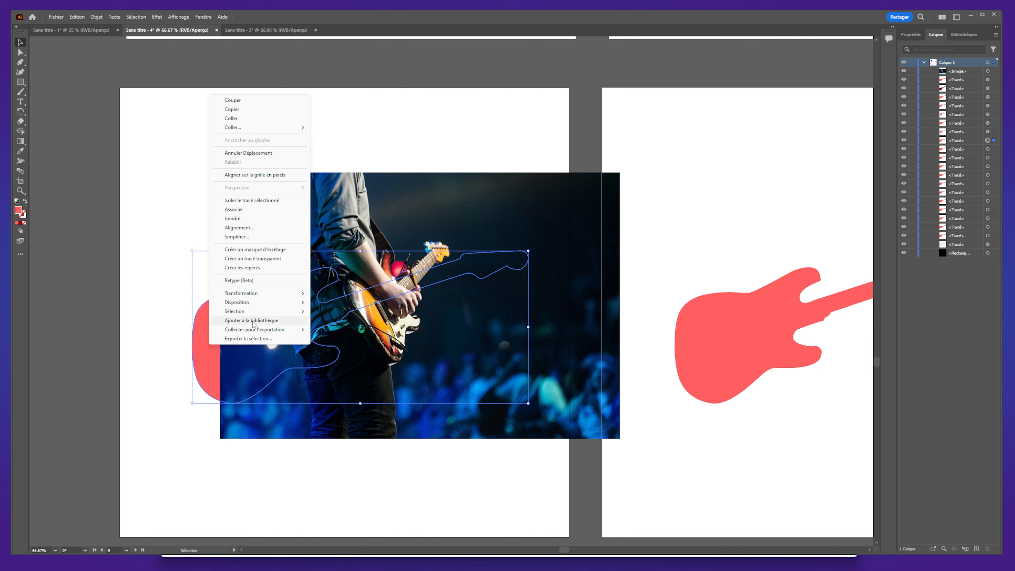
mouse_move(256, 304)
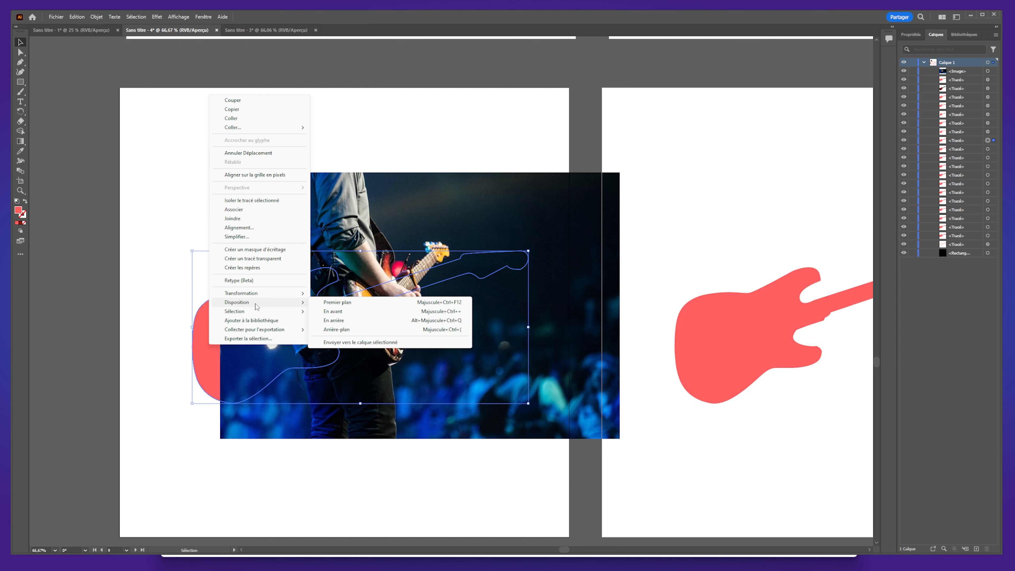
click(343, 305)
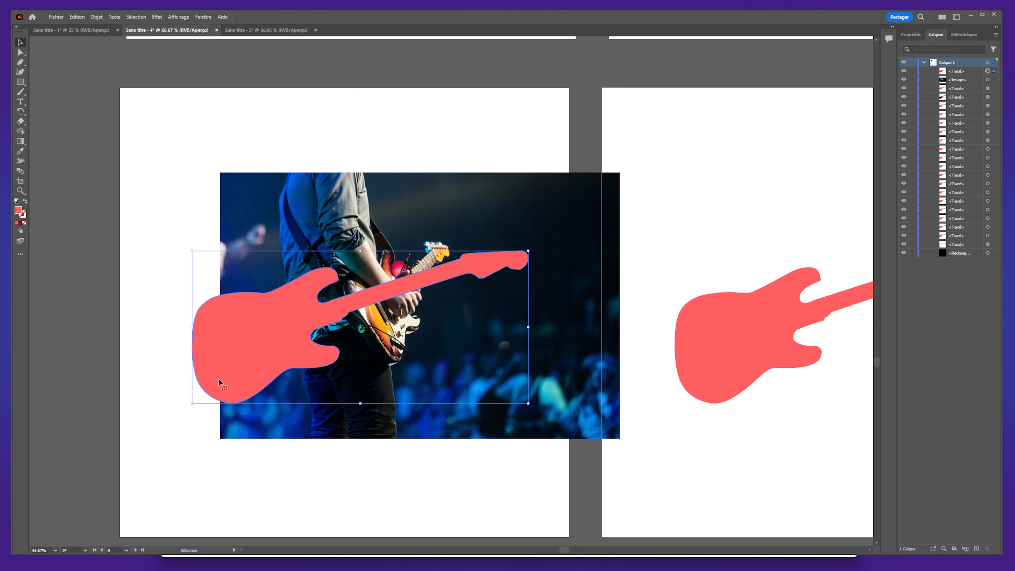
Move the concert photo fully behind the red guitar and create a clipping mask from the guitar path and the photo.
drag(323, 215, 269, 216)
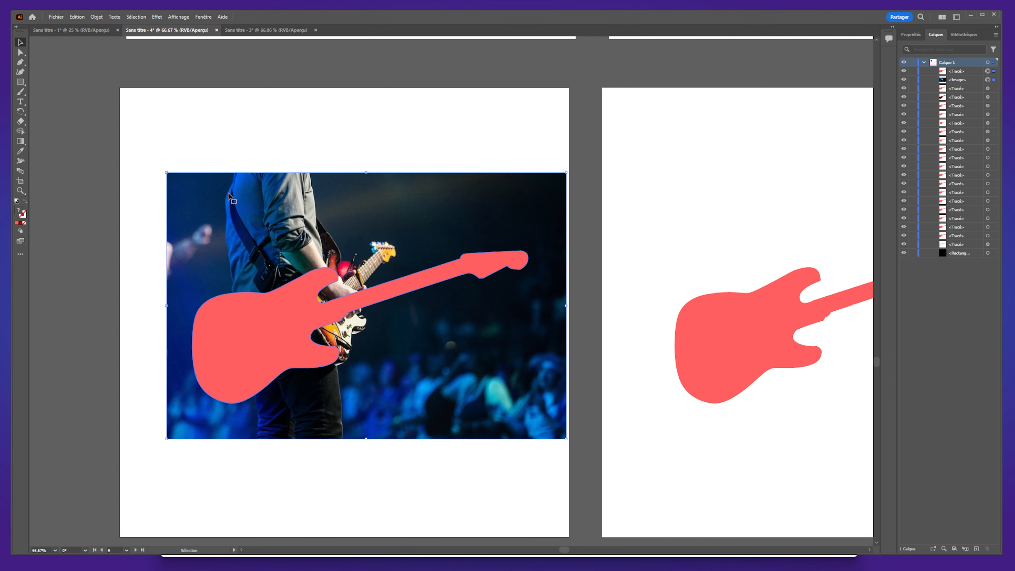
right_click(266, 325)
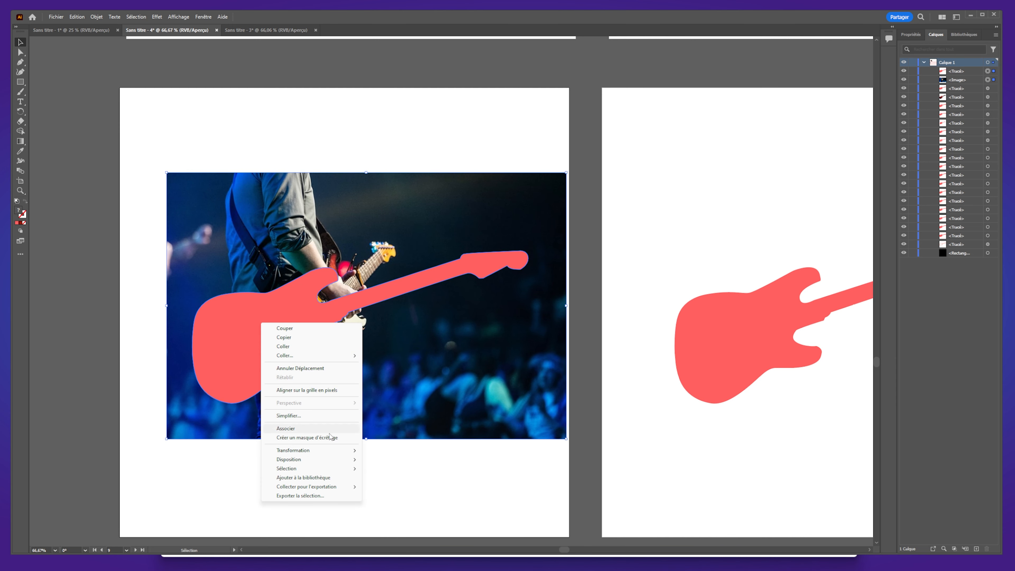
click(318, 438)
click(312, 470)
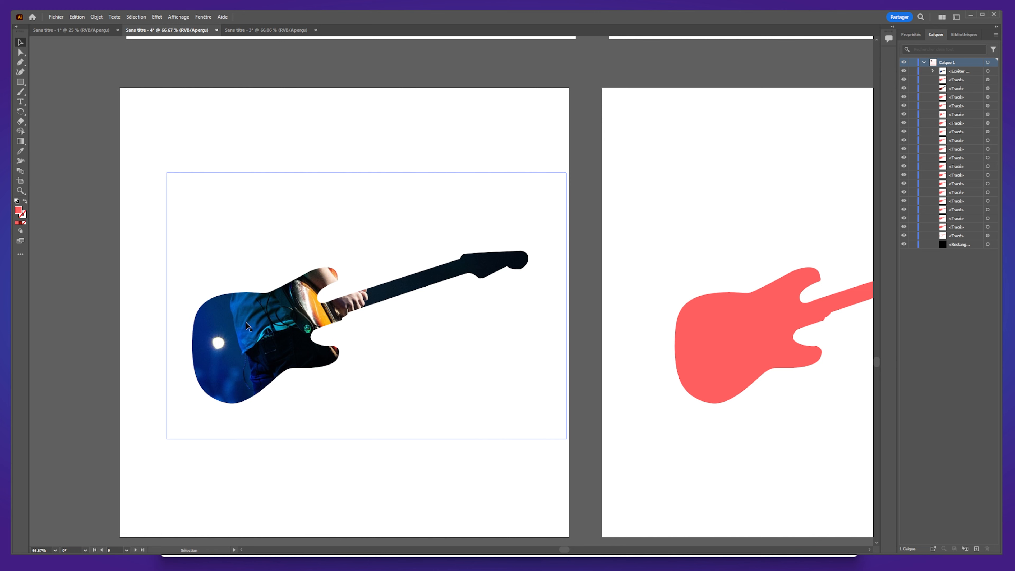
Shift the concert photo down and leftward inside the clipping mask, keeping the guitar outline in place.
double_click(295, 343)
drag(271, 319, 274, 339)
double_click(157, 338)
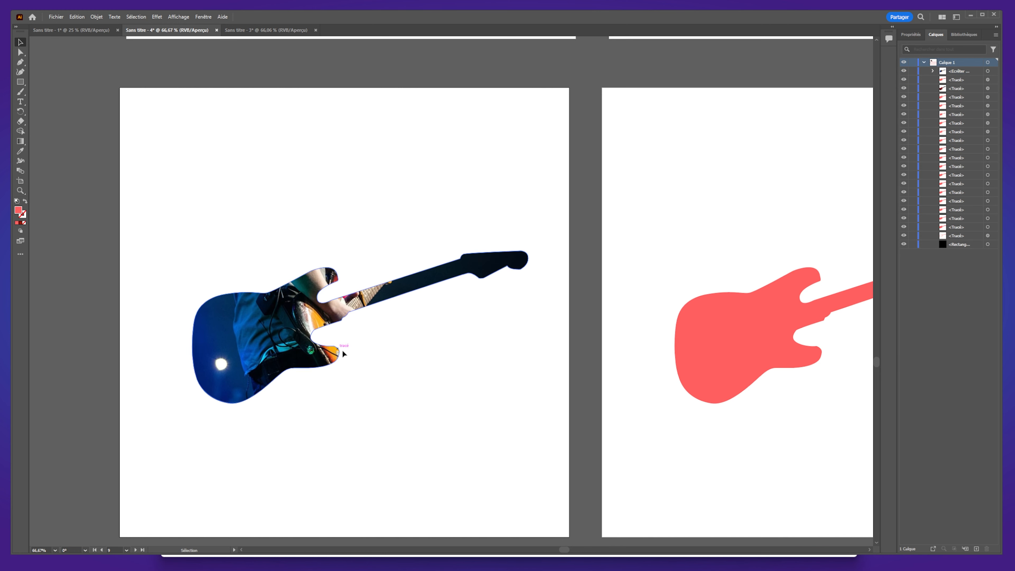
double_click(284, 333)
drag(296, 309, 228, 313)
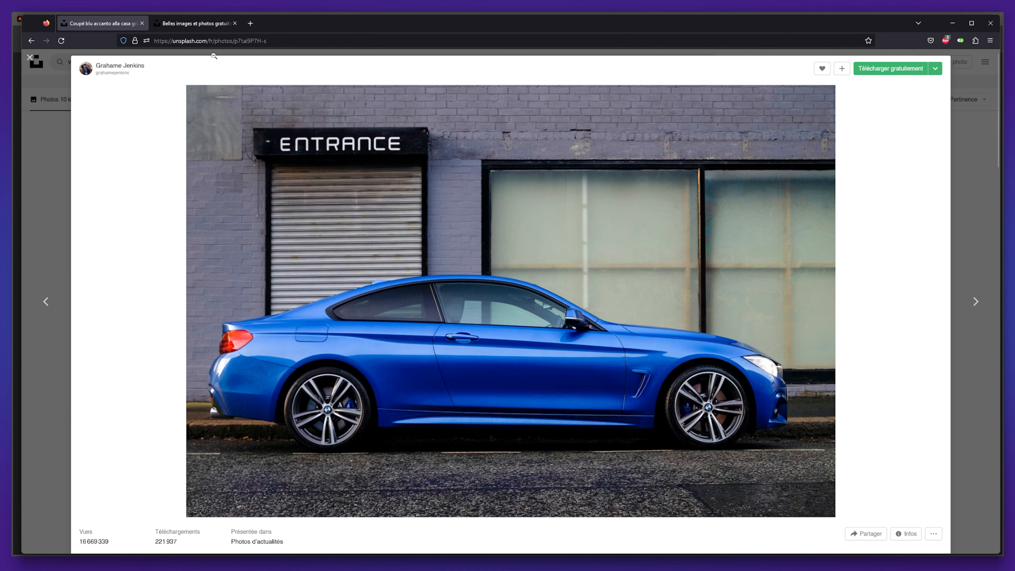
Search Unsplash for "voiture" and open the side-view photo of the blue coupé.
click(192, 23)
scroll(511, 306, down, 15)
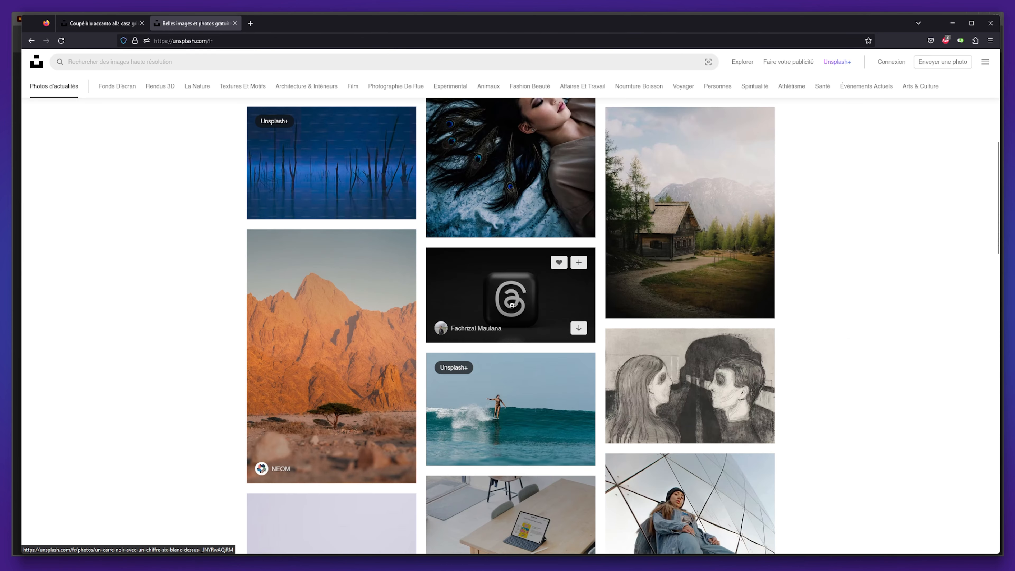
scroll(514, 295, down, 18)
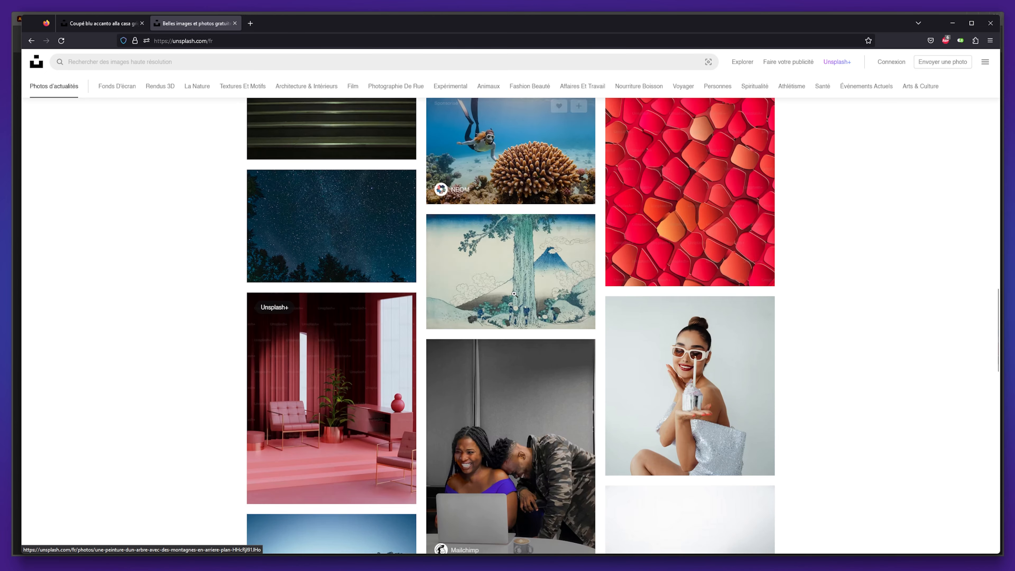
scroll(515, 294, down, 15)
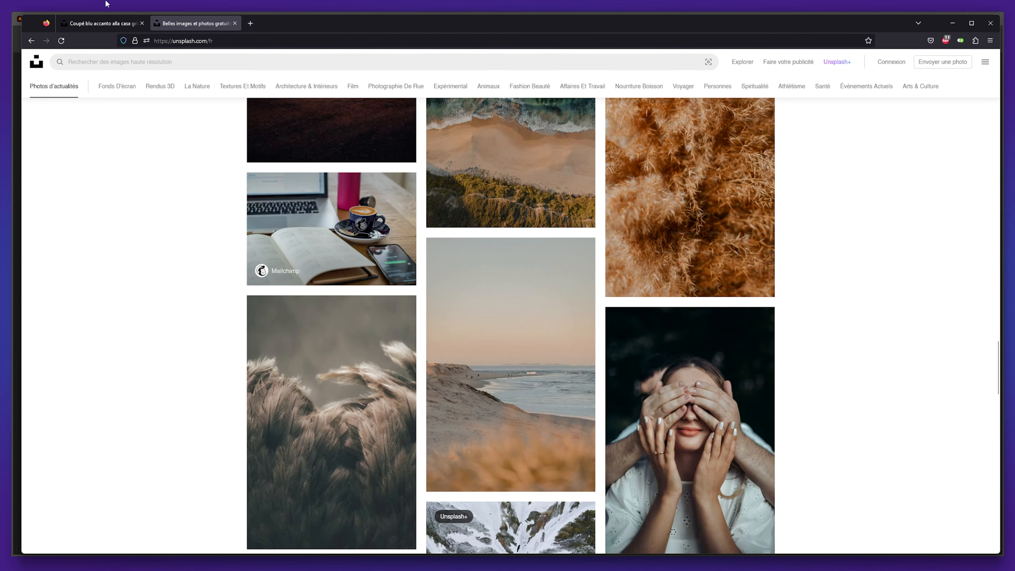
click(125, 60)
text(voiture)
key(Return)
click(488, 459)
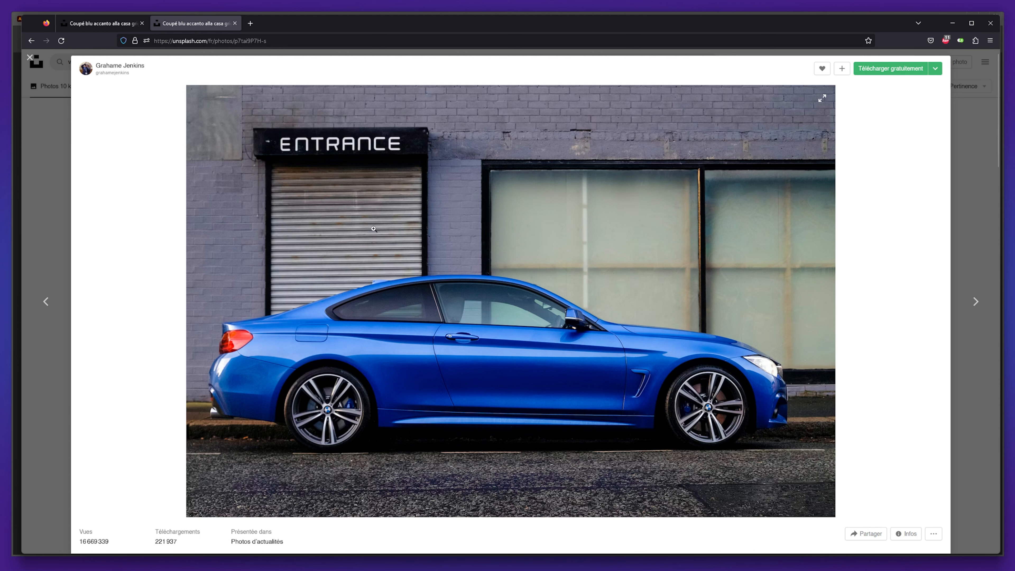
Copy the blue coupé image from the photo page already open in the other browser tab.
key(ctrl+shift+Tab)
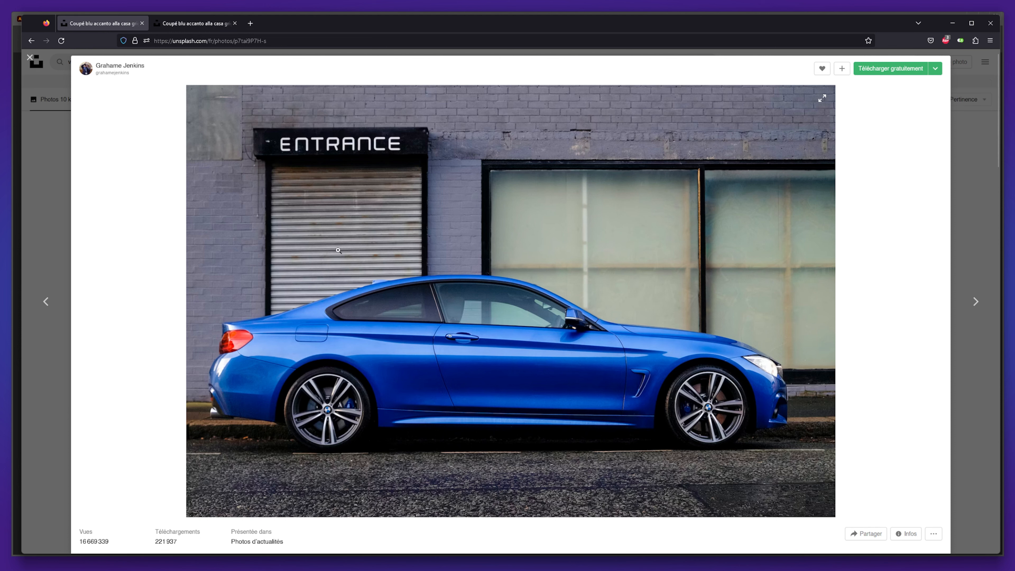
right_click(528, 331)
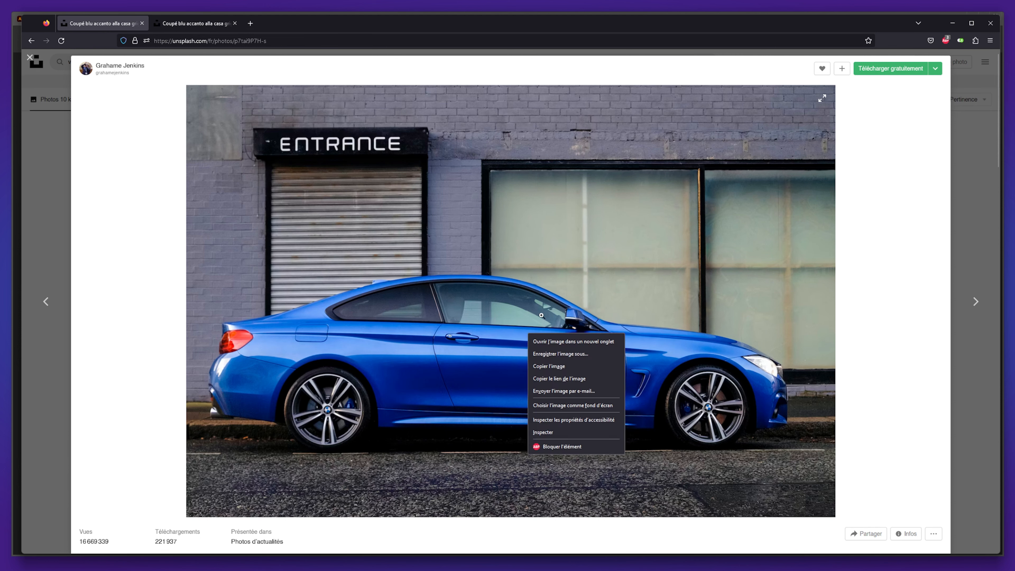
click(567, 366)
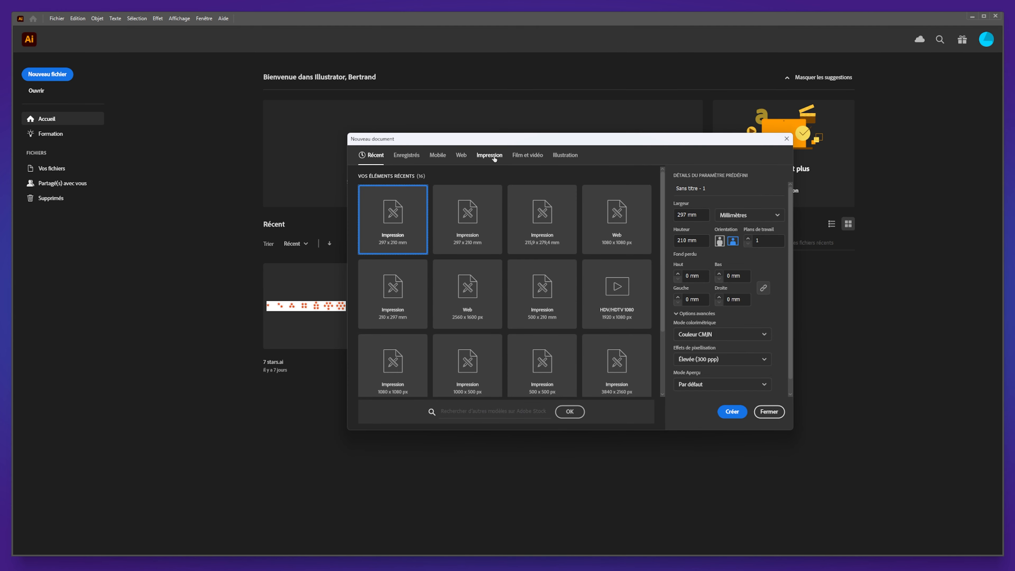
Create a new landscape A4 print document, 297 x 210 mm, in CMJN colour at 300 ppp.
click(494, 158)
click(468, 218)
click(733, 242)
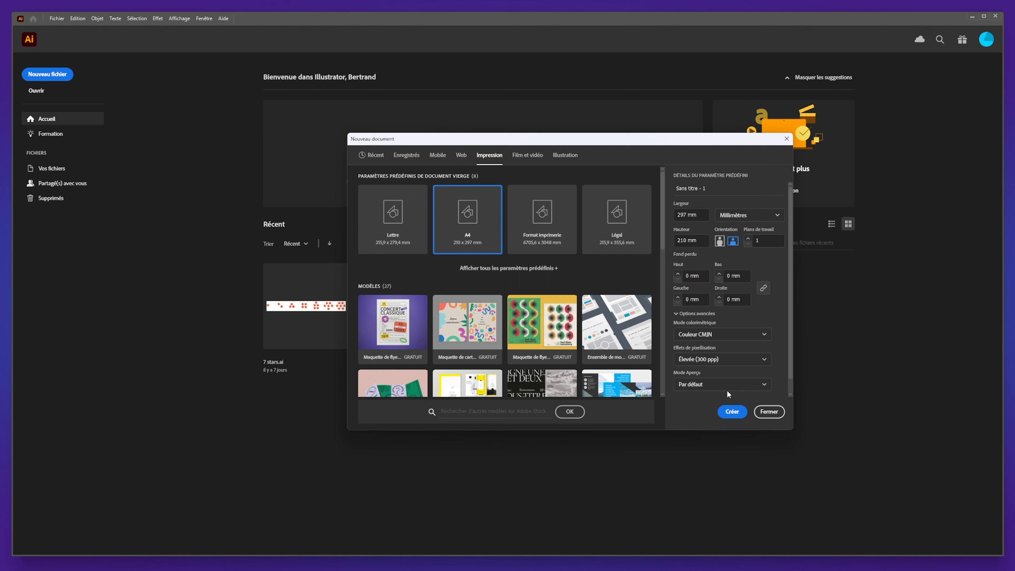
click(733, 413)
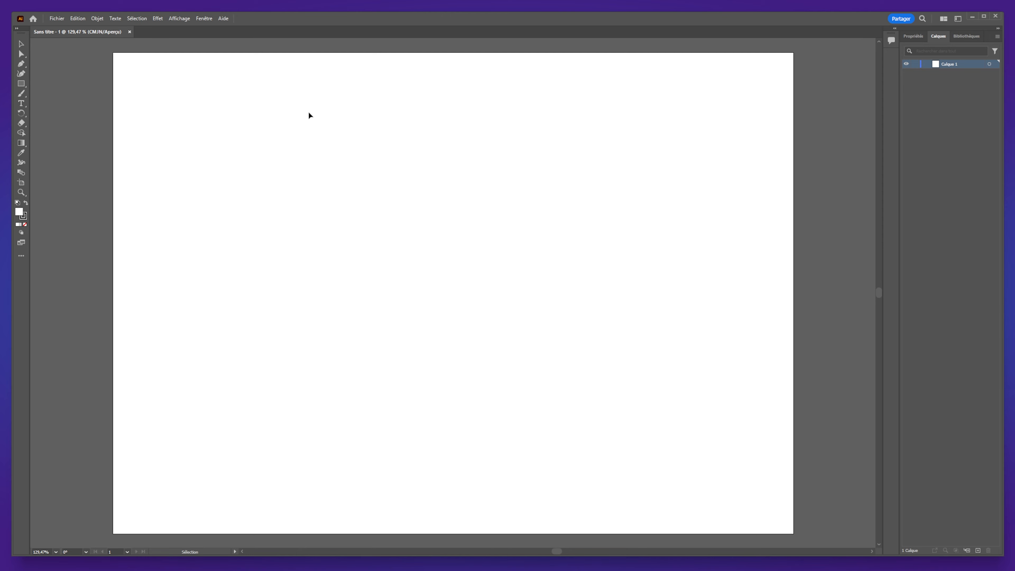
Paste the copied blue coupé photo into the new A4 document.
click(916, 37)
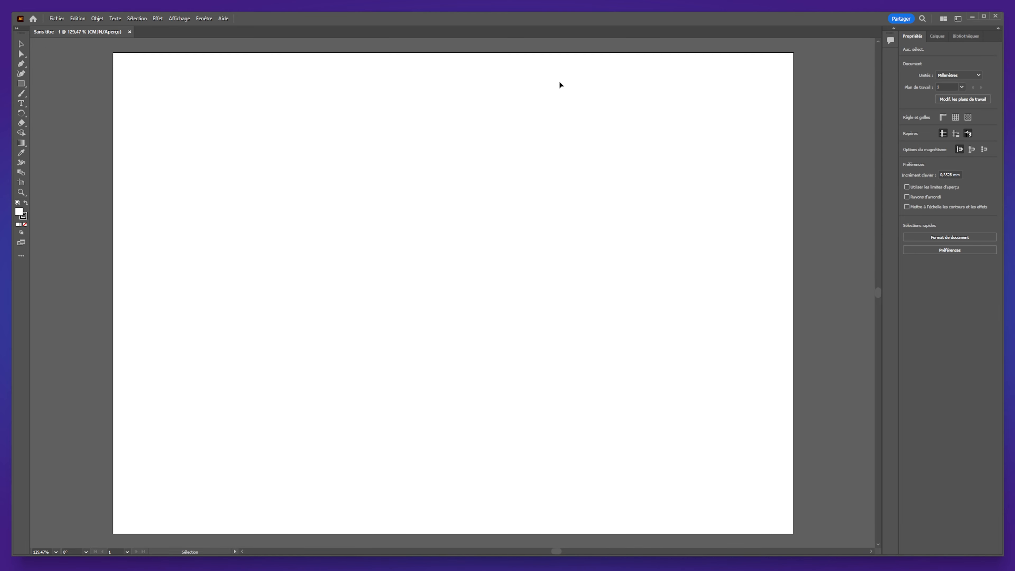
key(a)
key(ctrl+v)
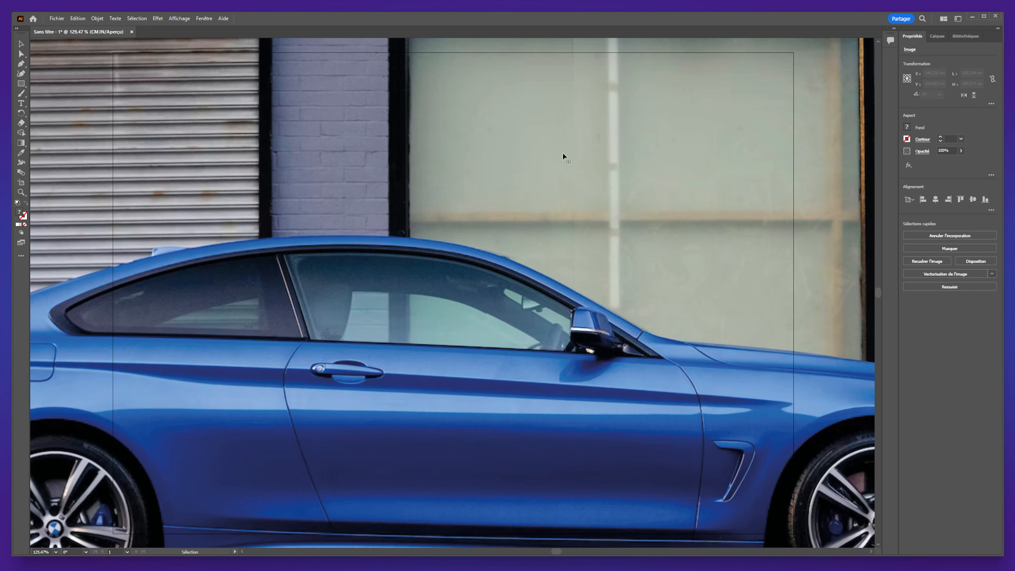
scroll(600, 300, down, 3)
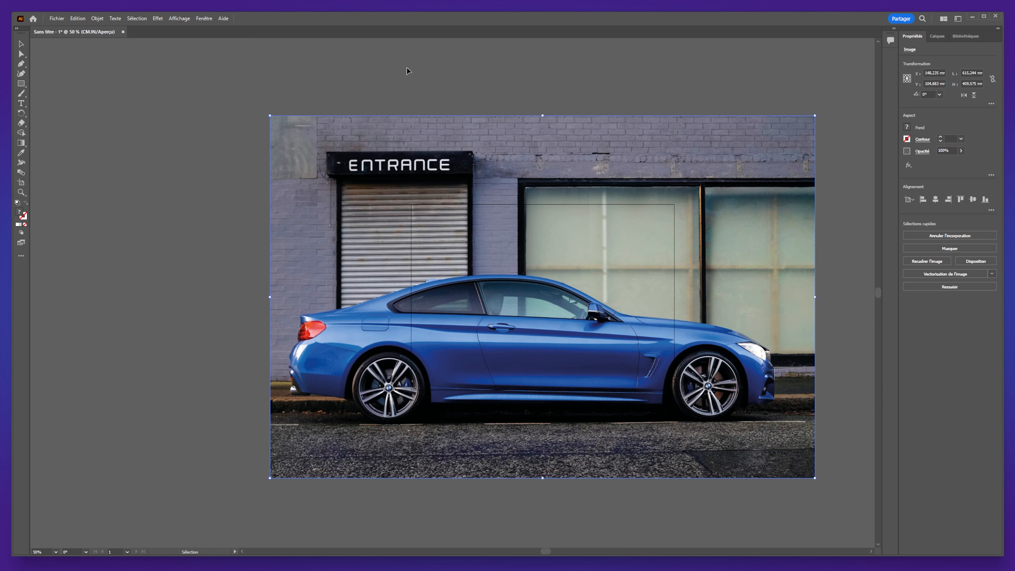
Scale the car photo down to about 304 x 202 mm and position it over the A4 artboard.
click(21, 44)
drag(270, 116, 492, 227)
drag(726, 384, 623, 302)
drag(710, 180, 657, 215)
drag(534, 282, 583, 259)
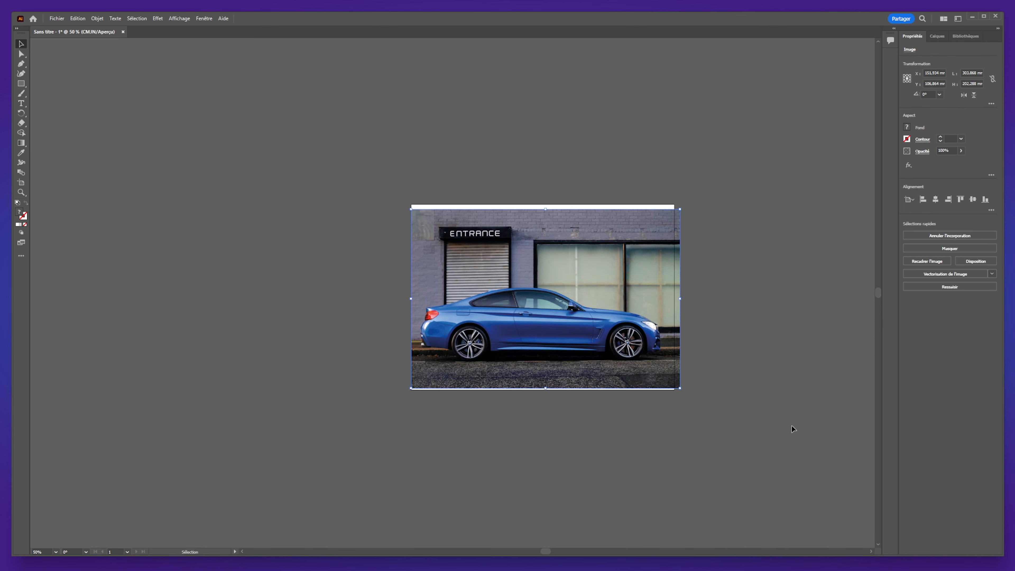
click(658, 468)
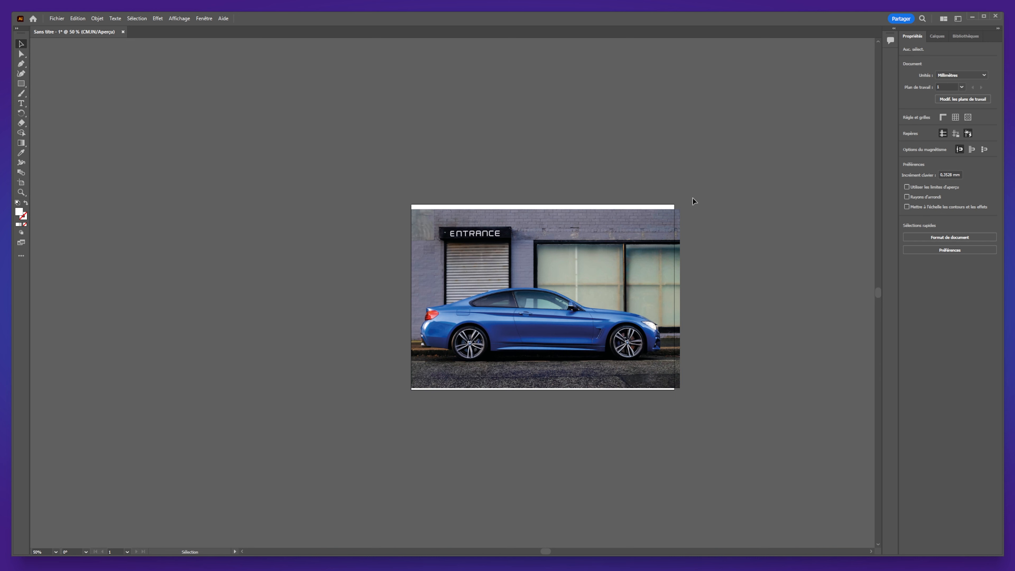
Turn Calque 1 into a template layer (Modèle) with its images dimmed to 50%.
click(933, 37)
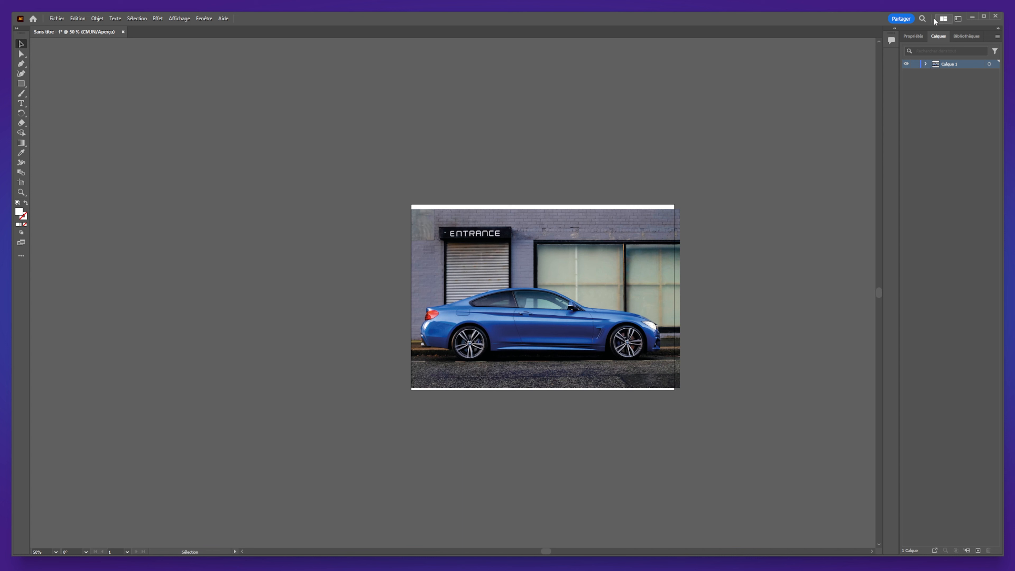
click(926, 64)
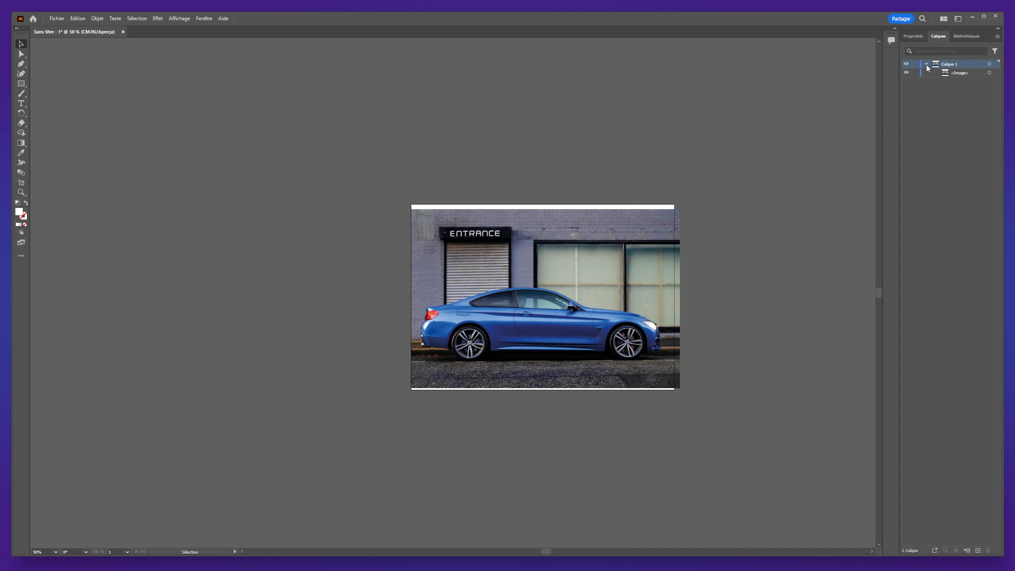
double_click(977, 66)
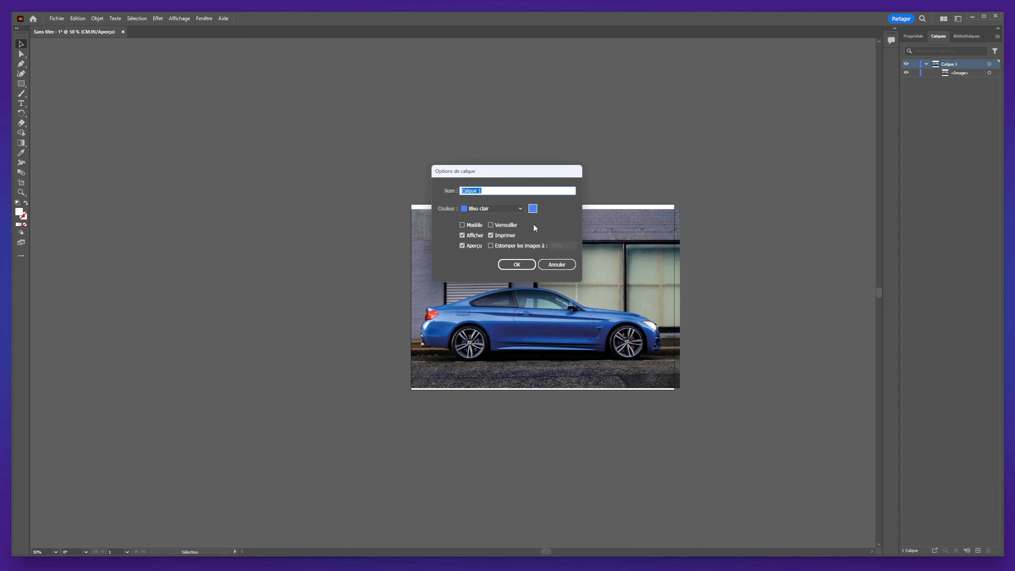
click(462, 225)
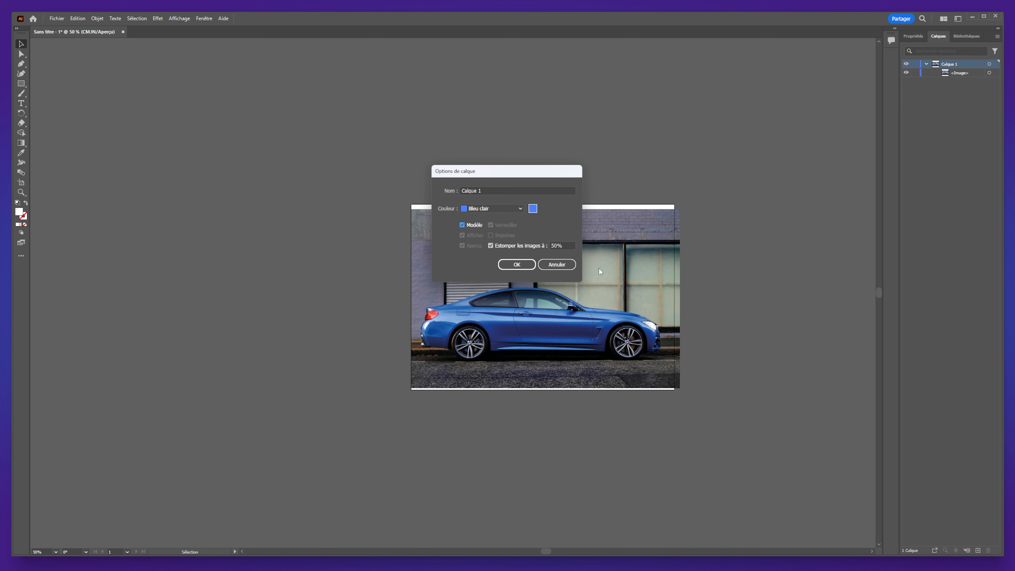
click(518, 264)
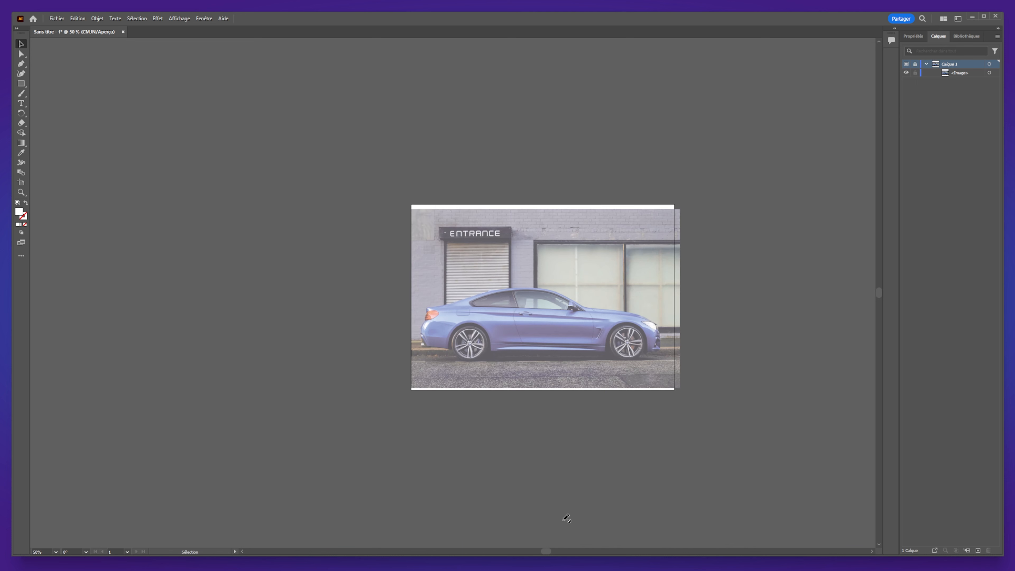
Collapse the template layer and add a new layer above it for tracing the car.
key(ctrl+1)
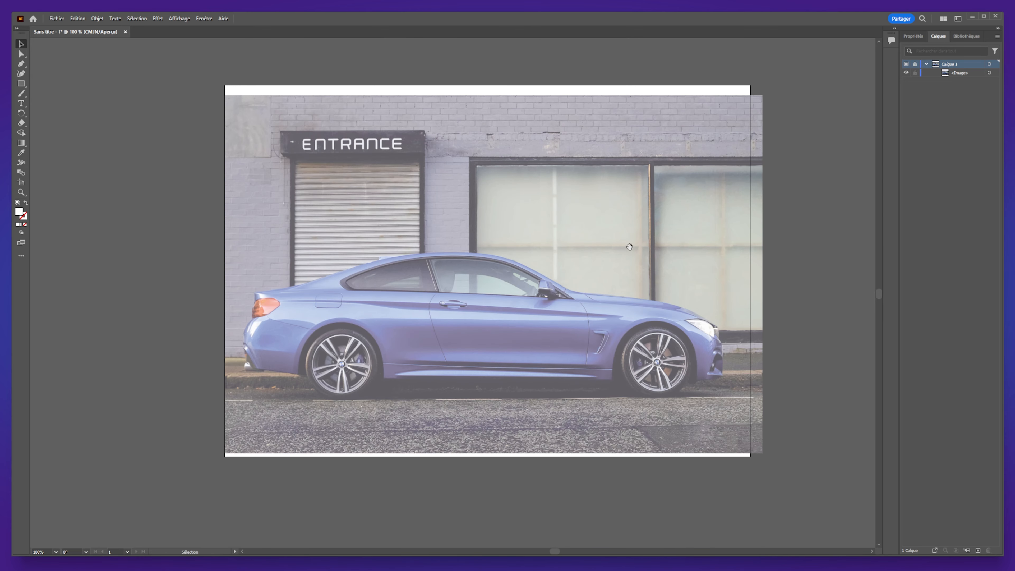
drag(630, 246, 609, 248)
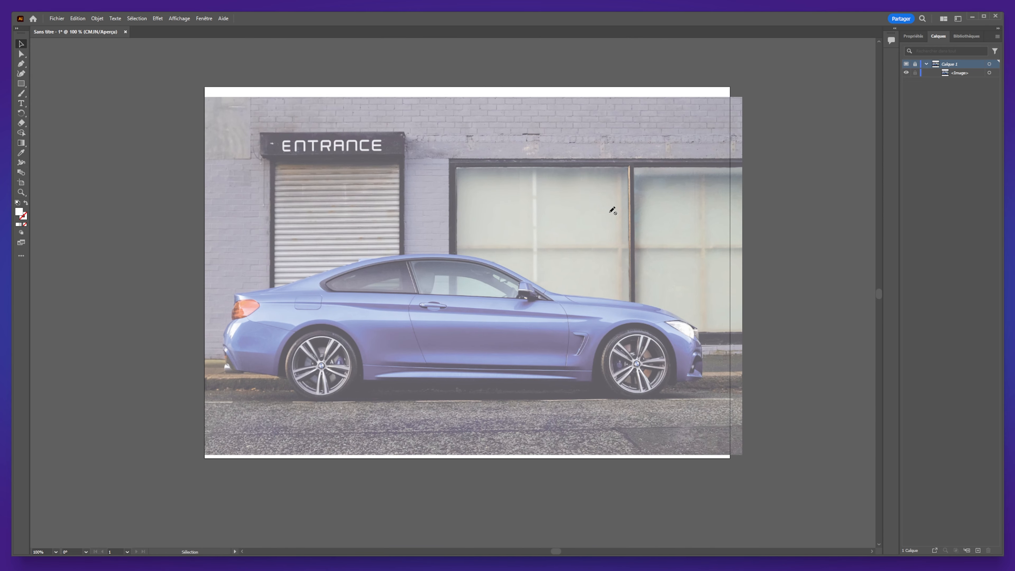
key(p)
click(927, 65)
click(979, 550)
Draw a closed three-point curved shape over the car with the Pen tool and display the artwork in outline view (Tracés).
click(399, 227)
drag(572, 214, 582, 220)
drag(506, 382, 469, 366)
click(399, 227)
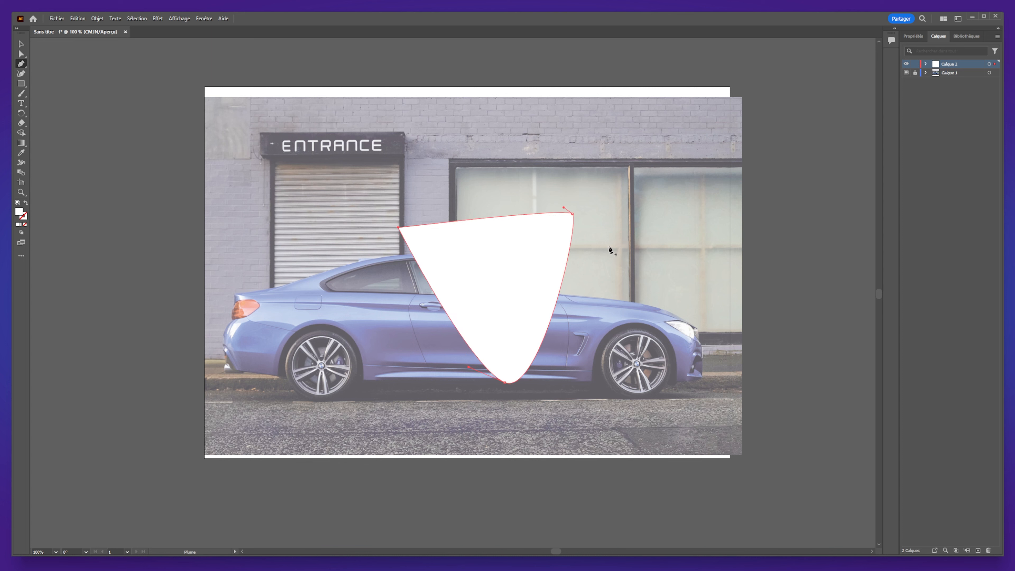
click(180, 18)
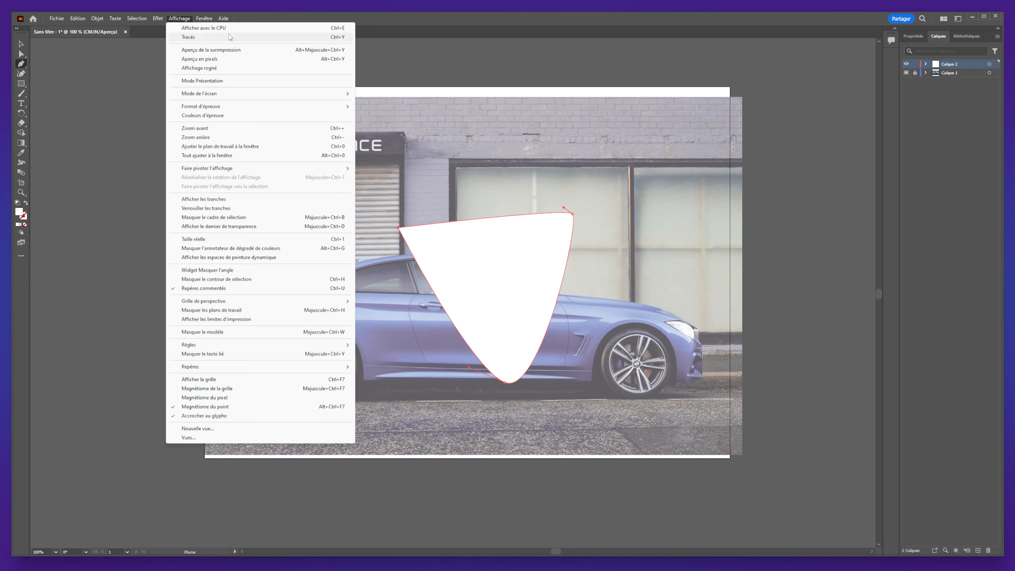
click(242, 37)
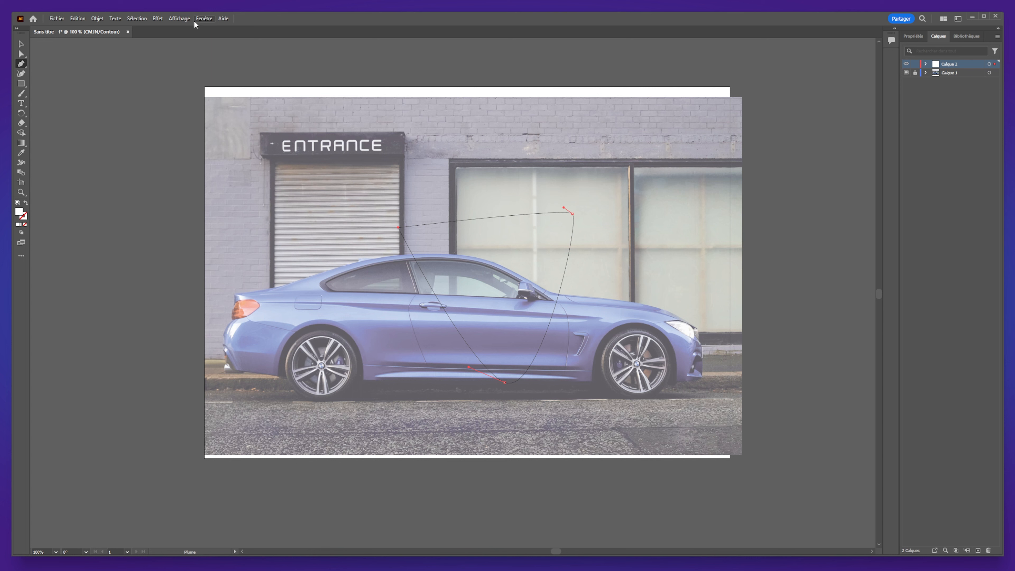
Compare the curved shape in preview (Aperçu) and outline (Tracés) modes, finishing in outline mode.
click(179, 19)
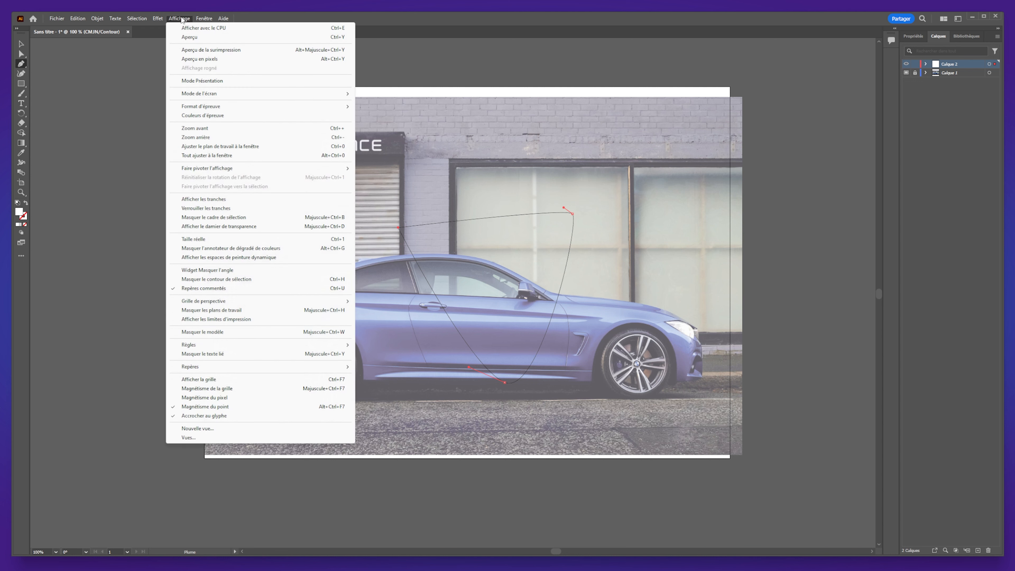
click(211, 38)
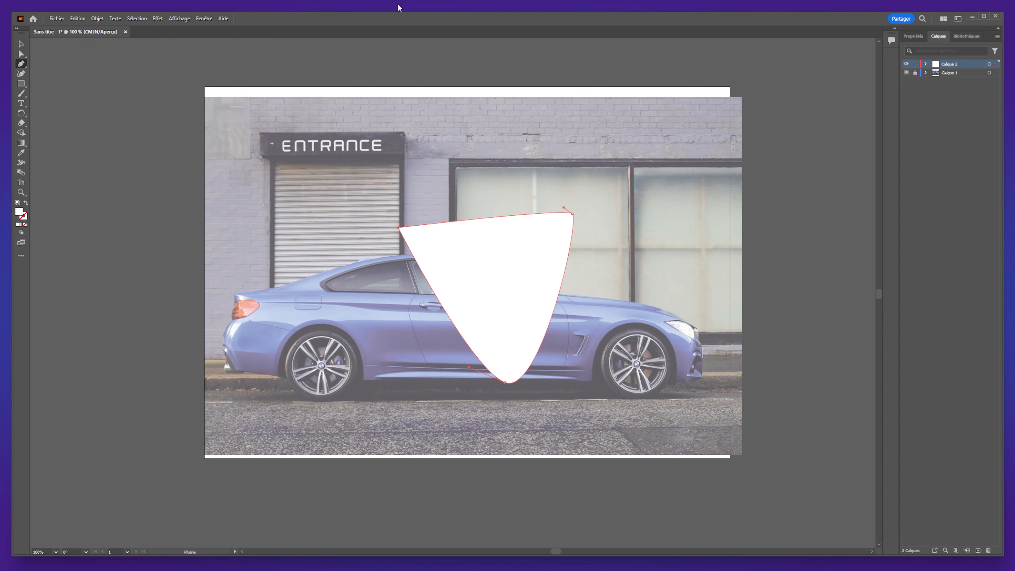
key(ctrl+y)
key(ctrl+y)
key(ctrl+y)
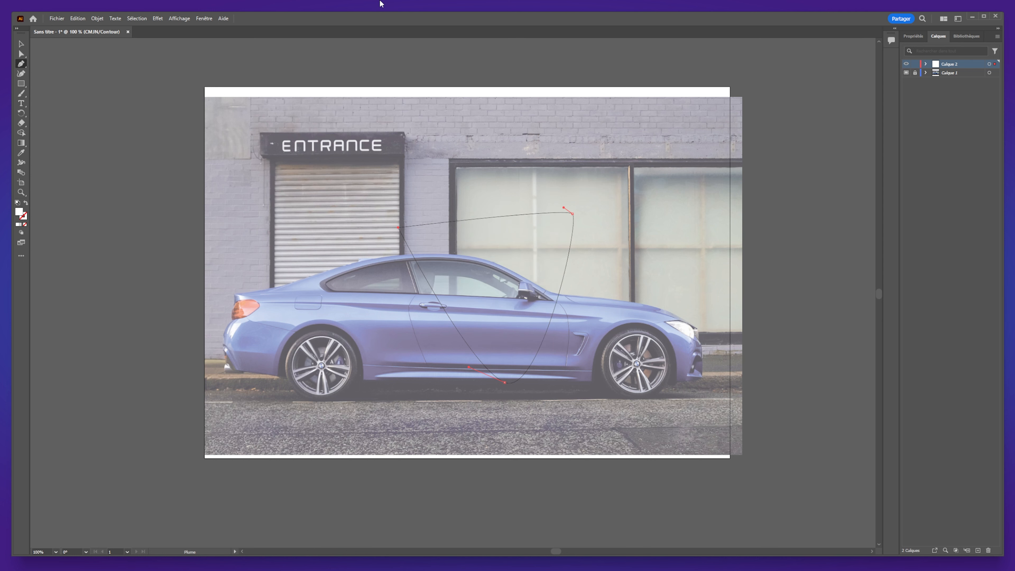
Select the closed curved practice shape and delete it from the tracing layer.
click(18, 47)
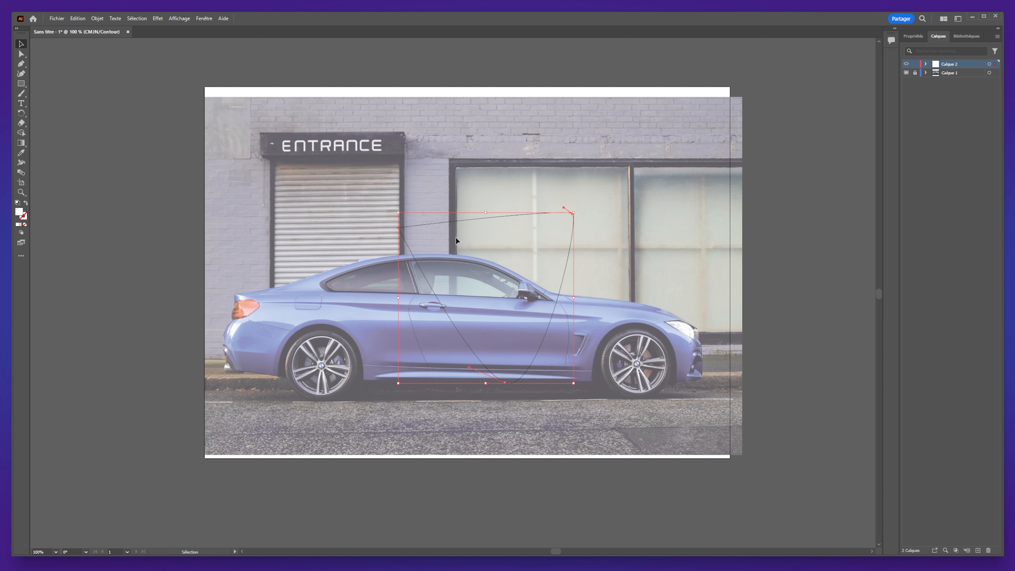
key(Delete)
key(Delete)
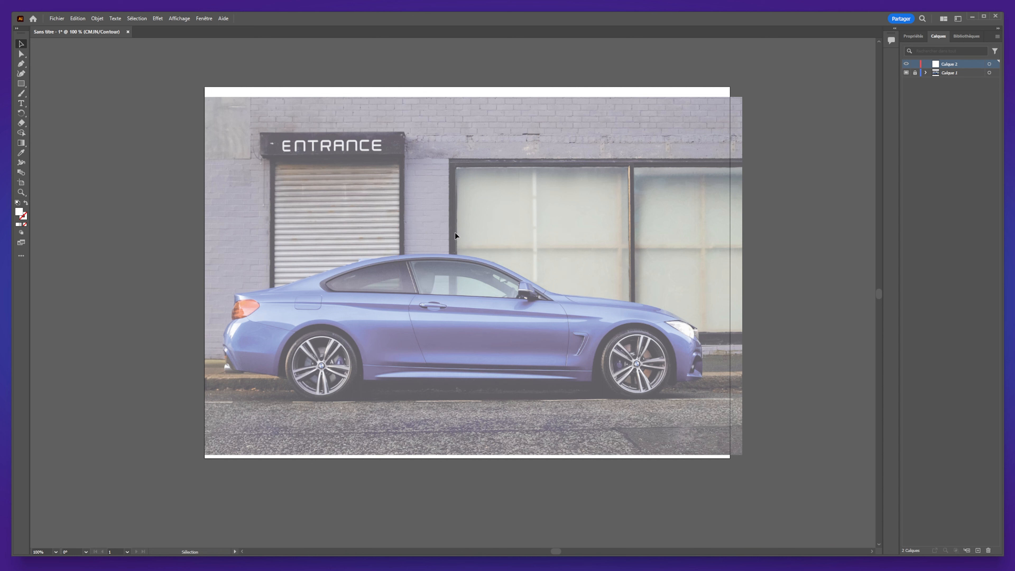
Begin the car body outline with the Pen tool, tracing from the tail edge along the rear slope and around the roof antenna.
key(p)
scroll(282, 329, up, 1)
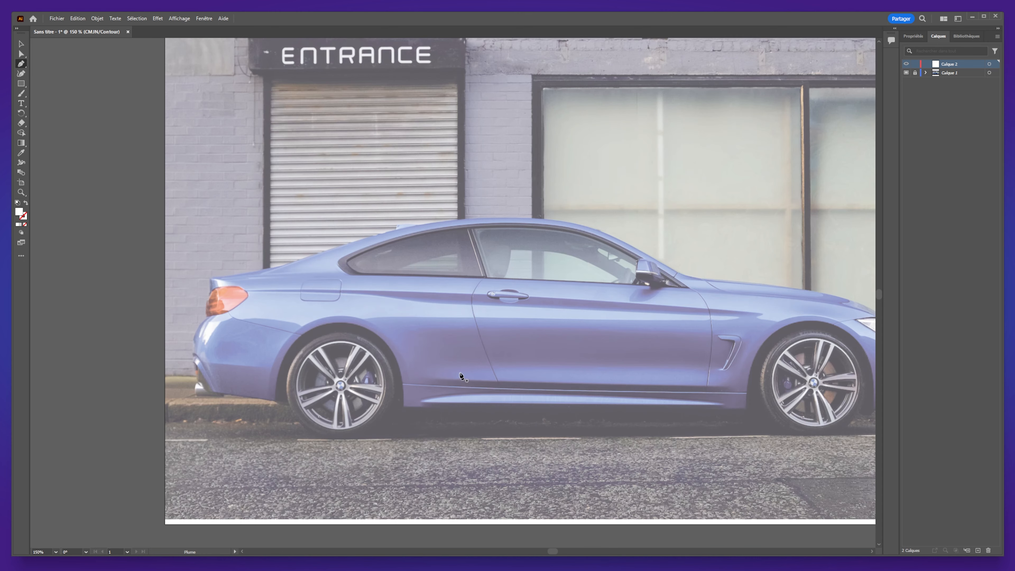
scroll(468, 368, right, 3)
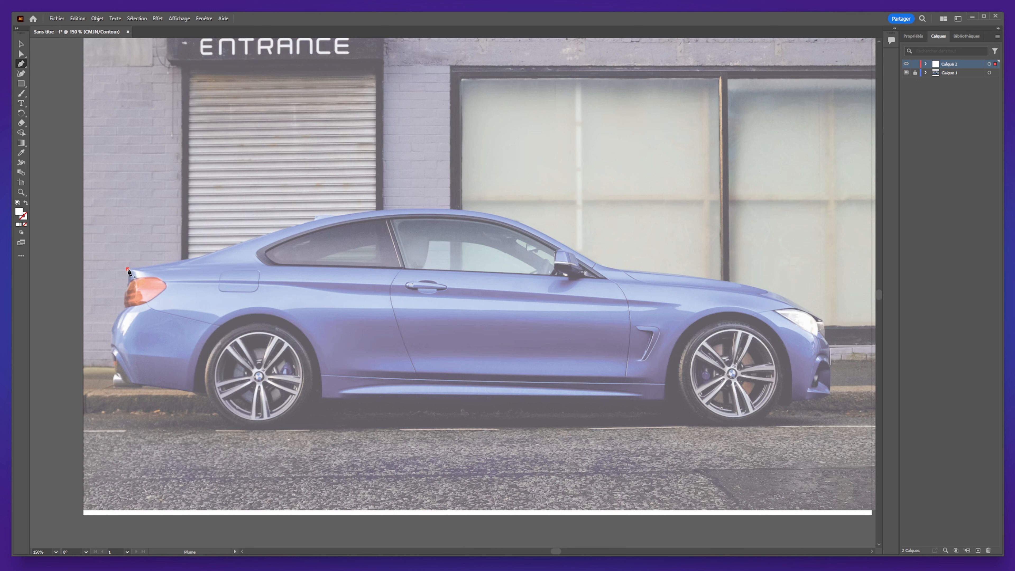
click(201, 256)
click(216, 251)
click(315, 221)
click(315, 216)
drag(337, 215, 344, 217)
click(339, 220)
Continue the body outline in a smooth curve over the roof to the top of the windscreen.
click(432, 209)
drag(524, 224, 608, 244)
key(ctrl+z)
drag(508, 218, 550, 229)
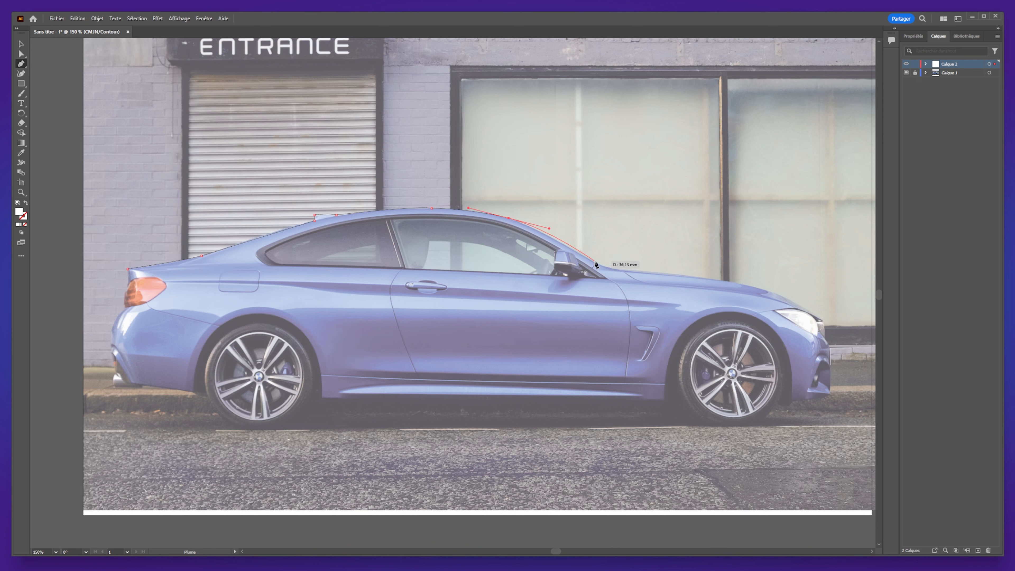
Extend the body outline down the windscreen and along the bonnet with curved segments.
drag(597, 264, 799, 300)
key(ctrl+z)
key(ctrl+z)
drag(766, 289, 801, 306)
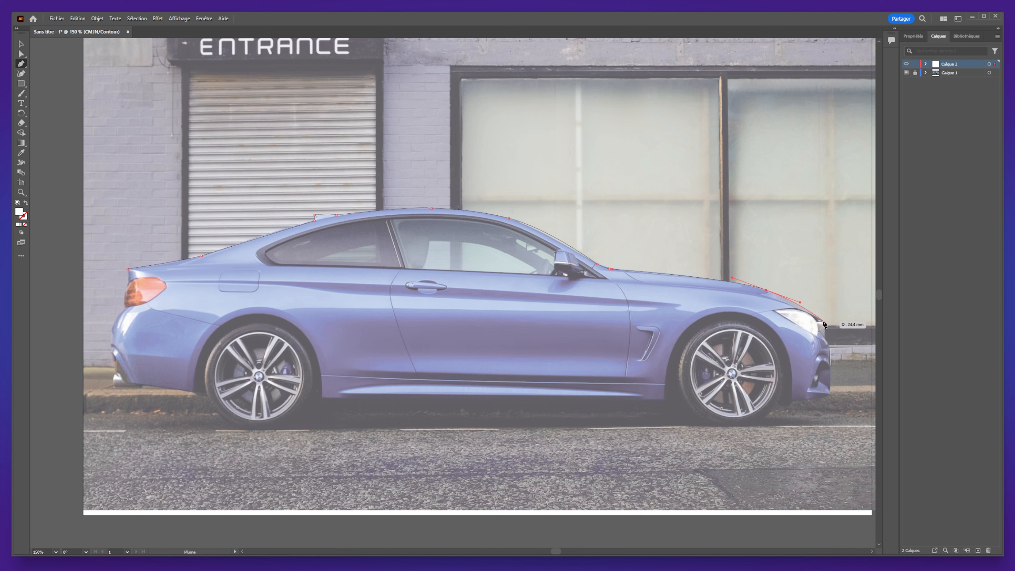
Continue the body outline around the nose and front bumper down to the front wheel arch.
click(824, 321)
click(824, 338)
click(830, 344)
click(829, 396)
click(792, 401)
Trace the front wheel arch, the lower sill and the rear wheel arch as part of the body outline.
click(733, 312)
click(665, 310)
click(666, 401)
click(324, 400)
click(258, 314)
drag(185, 312, 185, 312)
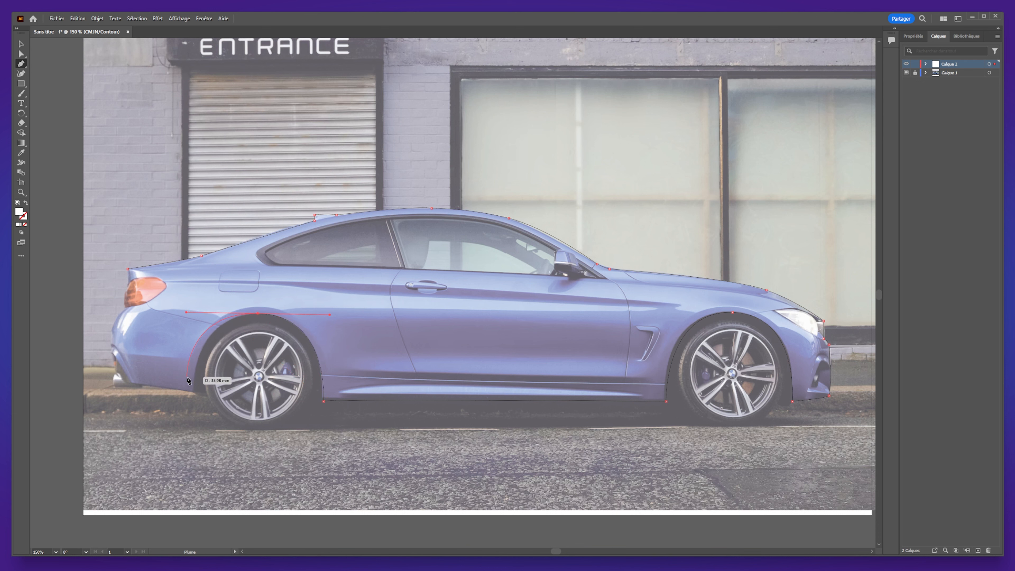
click(194, 393)
Trace the rear bumper up past the tail light and close the body outline at its starting point.
click(129, 387)
click(114, 357)
drag(112, 355, 144, 307)
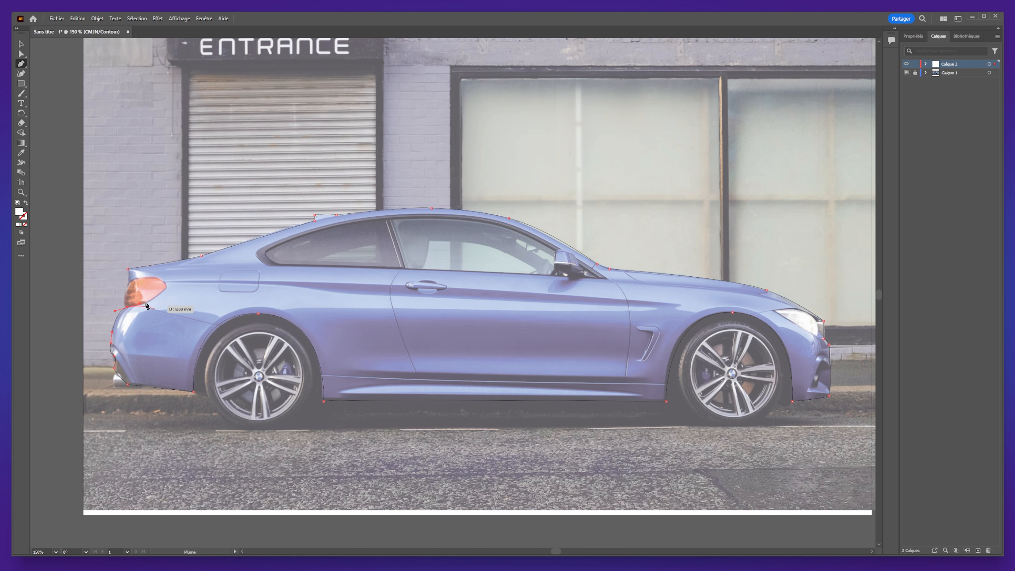
click(128, 308)
click(127, 269)
Trace the orange tail light as a separate closed path.
click(155, 277)
click(135, 279)
drag(133, 280, 140, 299)
click(167, 286)
click(155, 277)
Trace the headlight as a closed path with a curved front edge.
click(774, 311)
drag(795, 308, 821, 351)
click(798, 329)
click(773, 310)
Trace the full side-window frame with curves from the rear point over the top to the front corner and back.
click(256, 252)
drag(389, 216, 449, 216)
drag(608, 279, 720, 357)
click(268, 266)
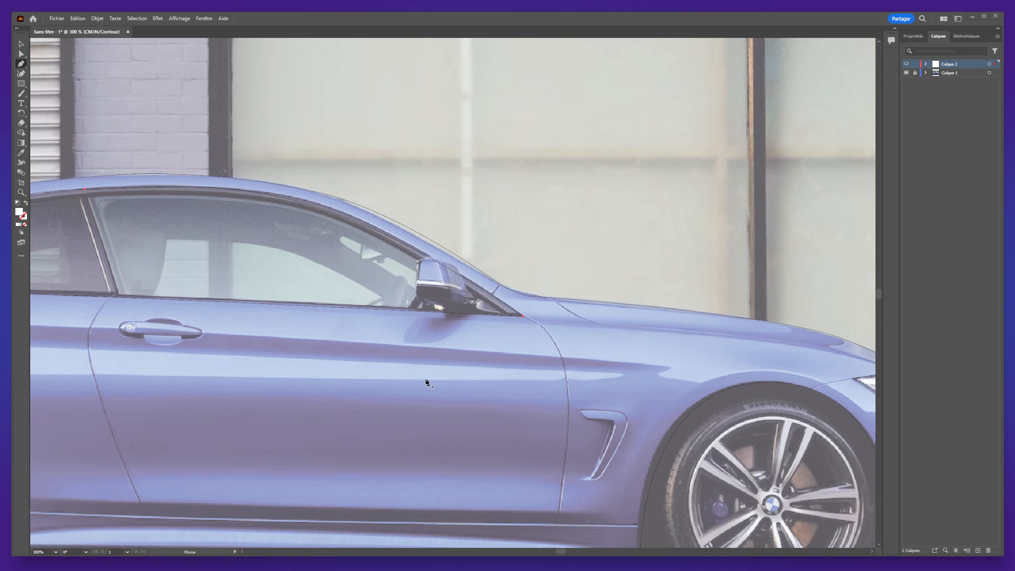
Trace the side mirror and its mount with the Pen tool.
click(420, 301)
click(420, 260)
drag(416, 274, 460, 274)
click(467, 287)
drag(489, 315, 505, 317)
drag(415, 297, 414, 296)
Trace the door handle with curved Pen segments.
drag(329, 336, 438, 317)
drag(370, 274, 473, 255)
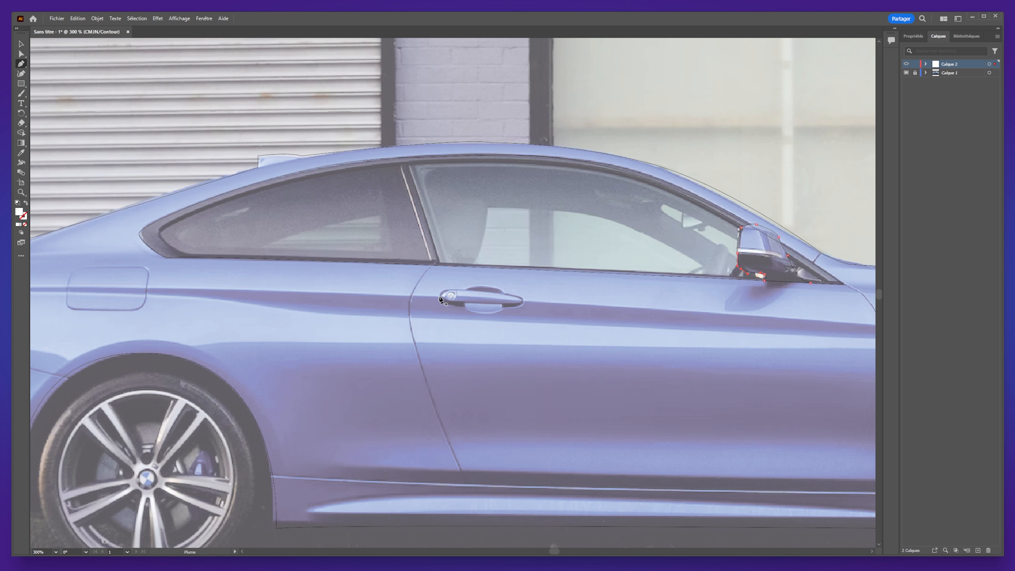
click(440, 297)
drag(488, 292, 530, 293)
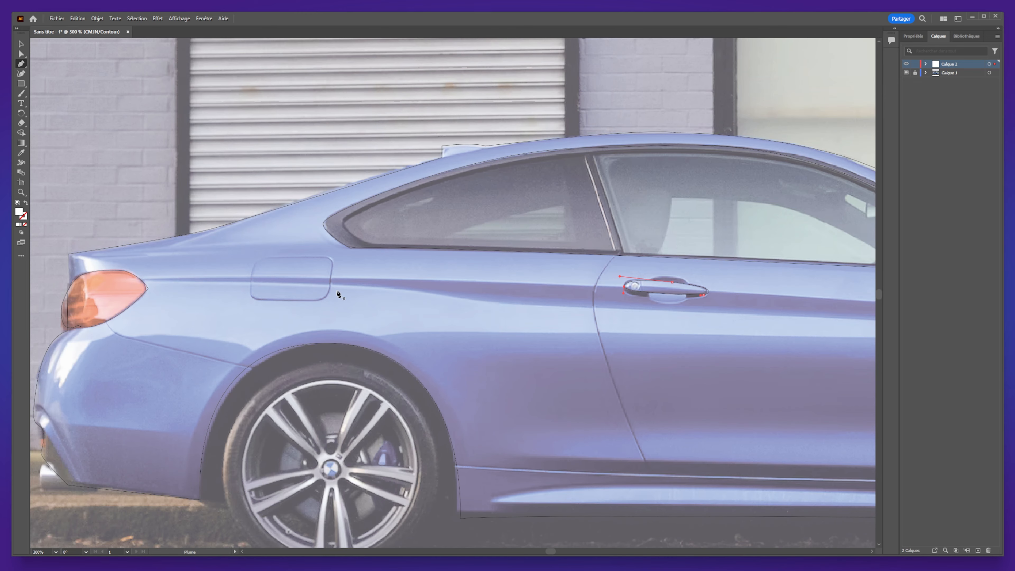
Trace the air vent behind the front wheel and refine the curve handle at its upper corner with Direct Selection.
drag(318, 311, 328, 231)
scroll(328, 232, right, 15)
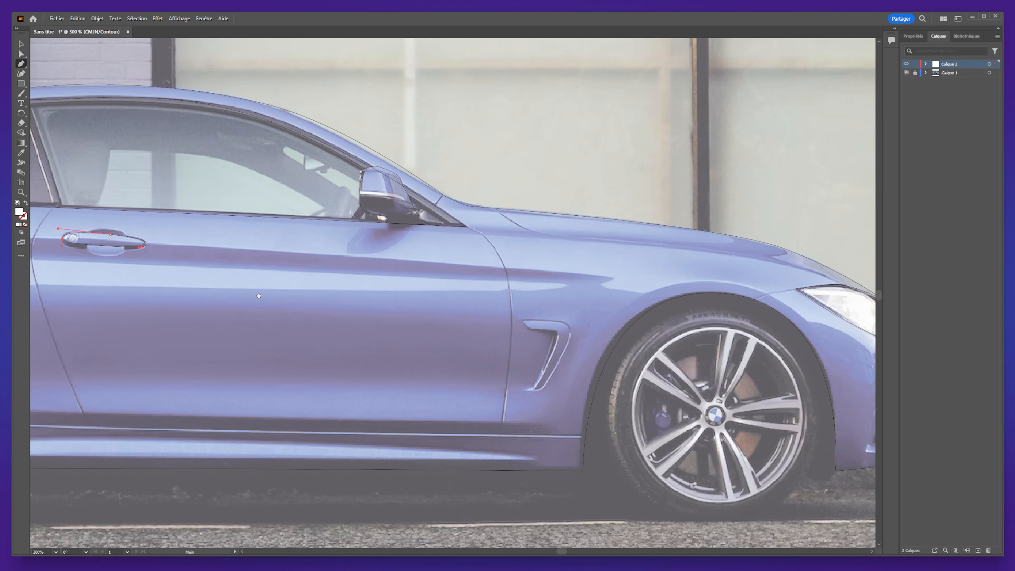
drag(259, 296, 182, 294)
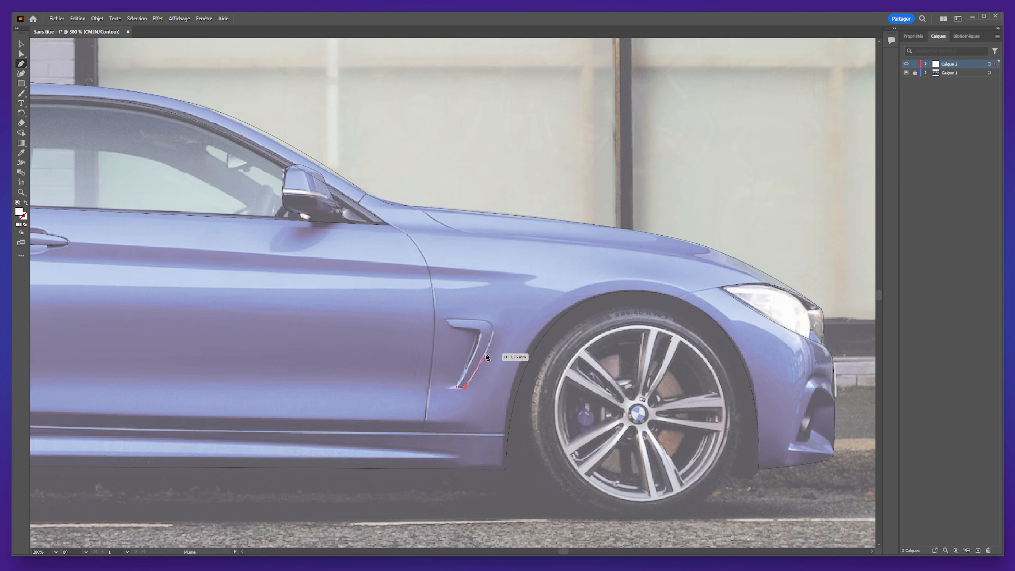
click(493, 325)
click(448, 319)
click(21, 54)
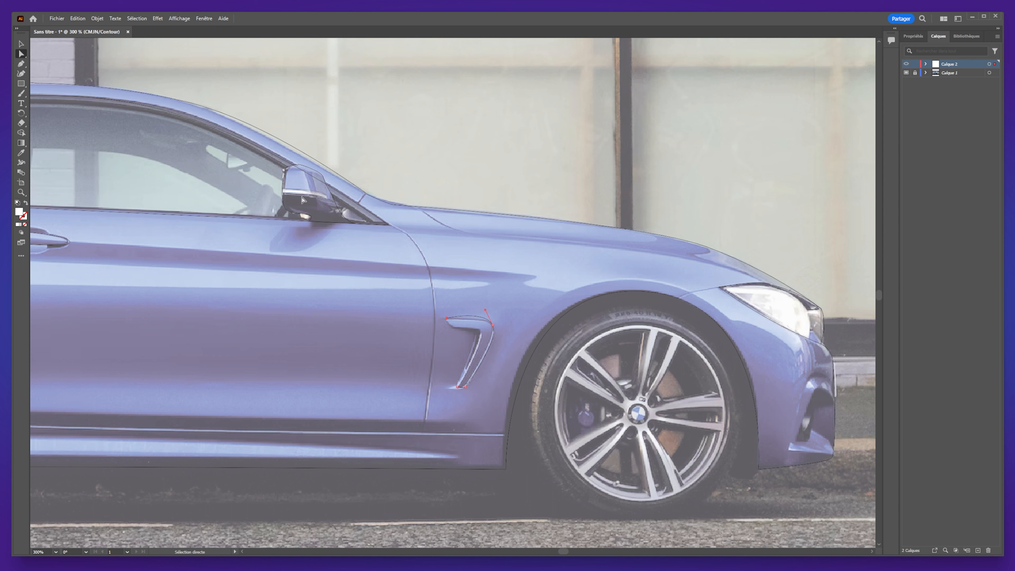
click(493, 325)
drag(486, 310, 488, 314)
Trace the front door seam as an open curve from the window's front corner down to the sill.
drag(382, 347, 680, 363)
click(22, 64)
drag(237, 283, 149, 295)
click(602, 253)
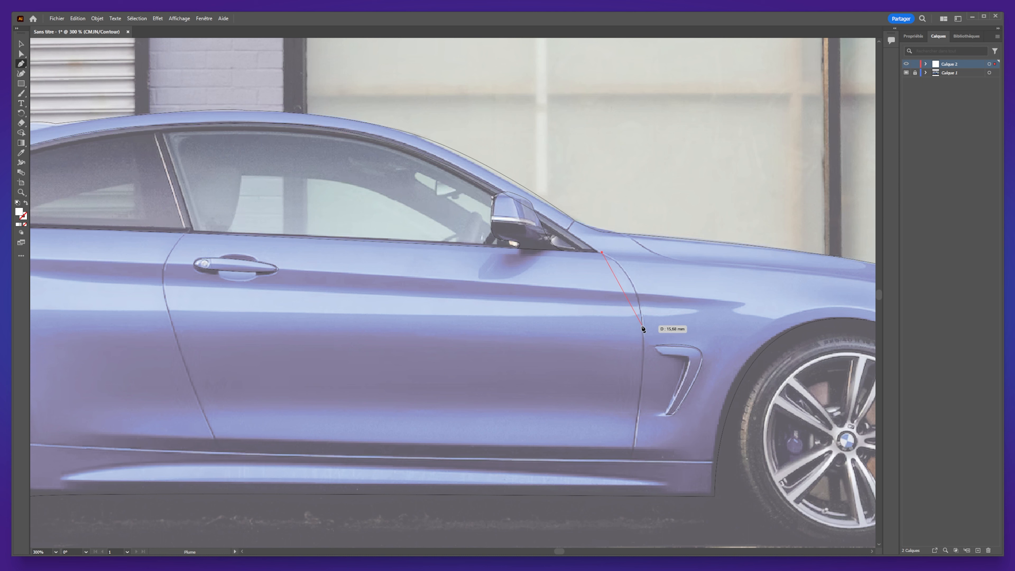
drag(642, 326, 639, 368)
key(ctrl+z)
drag(633, 291, 632, 288)
drag(644, 336, 642, 374)
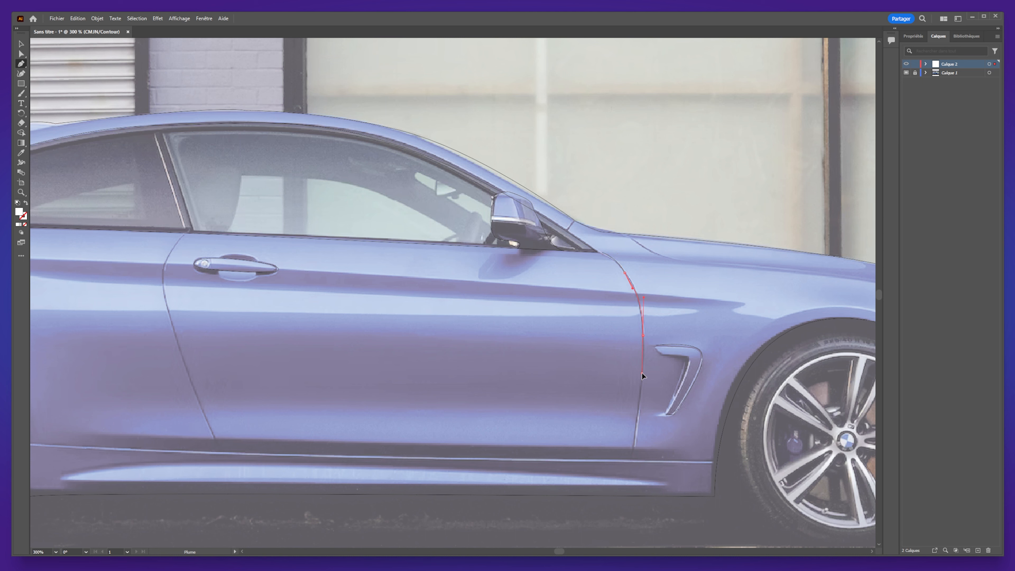
click(633, 443)
key(Escape)
Trace the rear door seam as an open curve from the window frame down to the sill.
scroll(603, 450, left, 5)
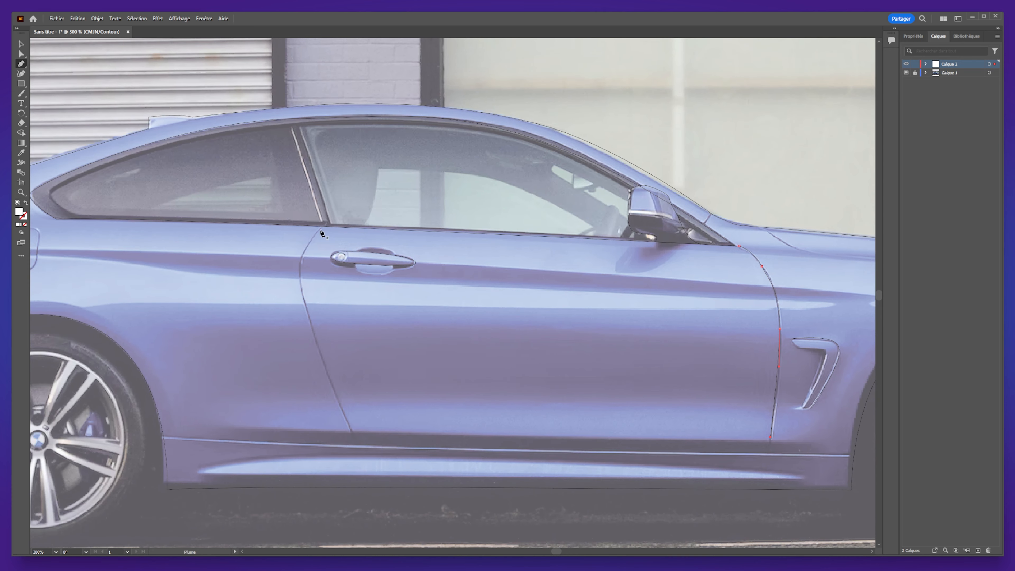
click(317, 232)
drag(300, 283, 353, 431)
click(351, 429)
Draw a rounded rectangle over the fuel filler flap above the rear wheel.
key(ctrl+minus)
key(ctrl+minus)
scroll(342, 313, up, 1)
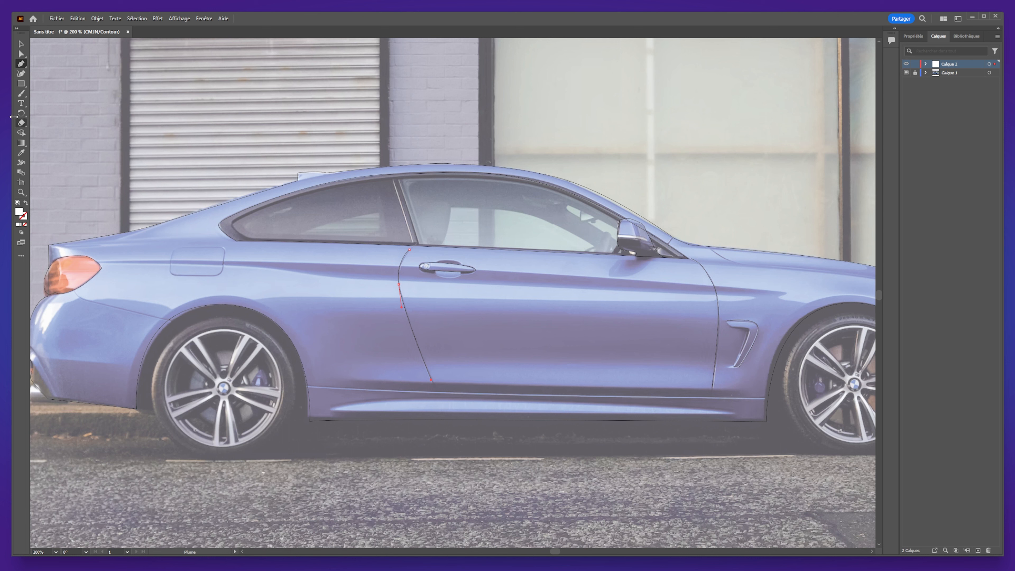
click(20, 84)
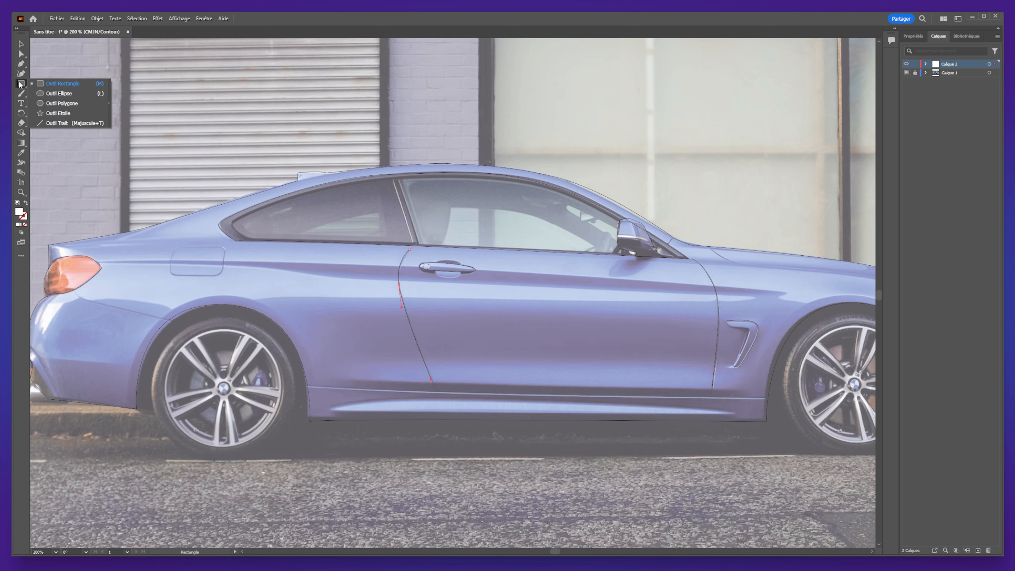
click(55, 82)
mouse_move(197, 258)
mouse_down()
mouse_move(174, 244)
mouse_move(182, 255)
mouse_up()
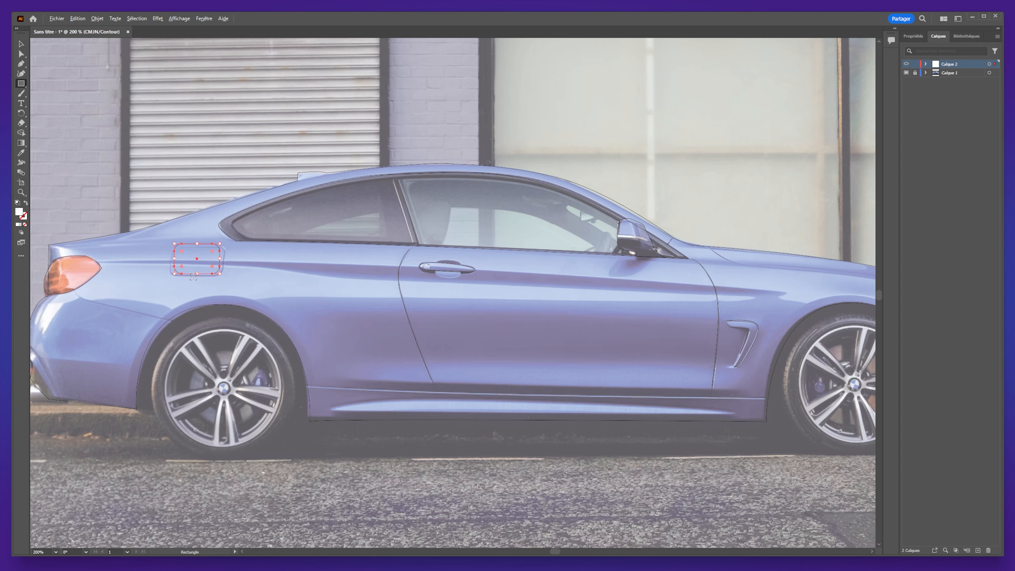
Move the rear corner anchors of the rounded rectangle with Direct Selection to match the fuel flap's edge.
scroll(193, 277, up, 2)
click(21, 53)
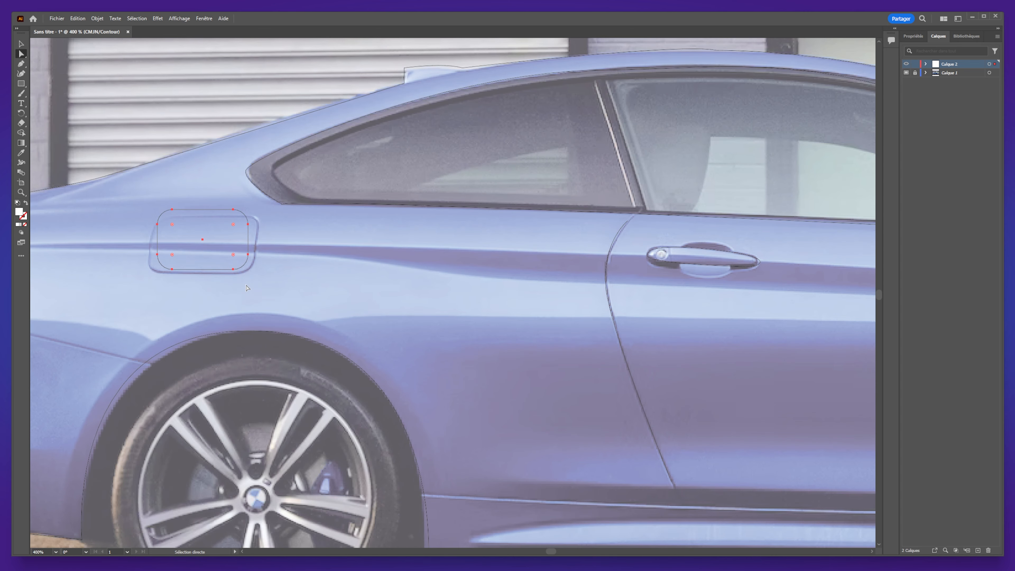
click(157, 254)
shift+click(172, 269)
drag(171, 270, 164, 275)
click(172, 210)
shift+click(157, 225)
drag(171, 212, 165, 218)
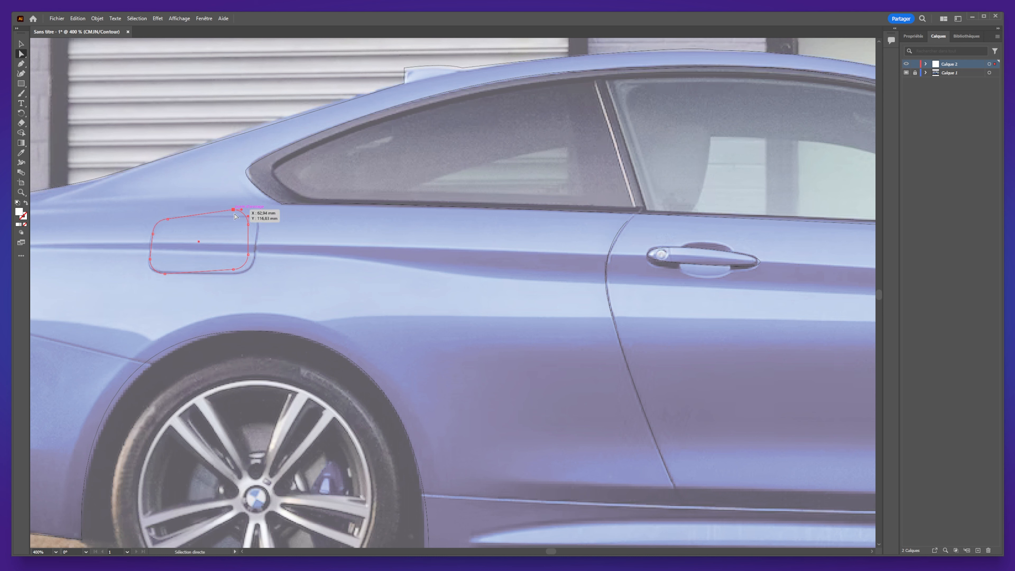
Reshape the front corners of the rounded rectangle to fit the fuel flap's contour.
drag(235, 216, 258, 230)
click(234, 270)
drag(234, 270, 234, 273)
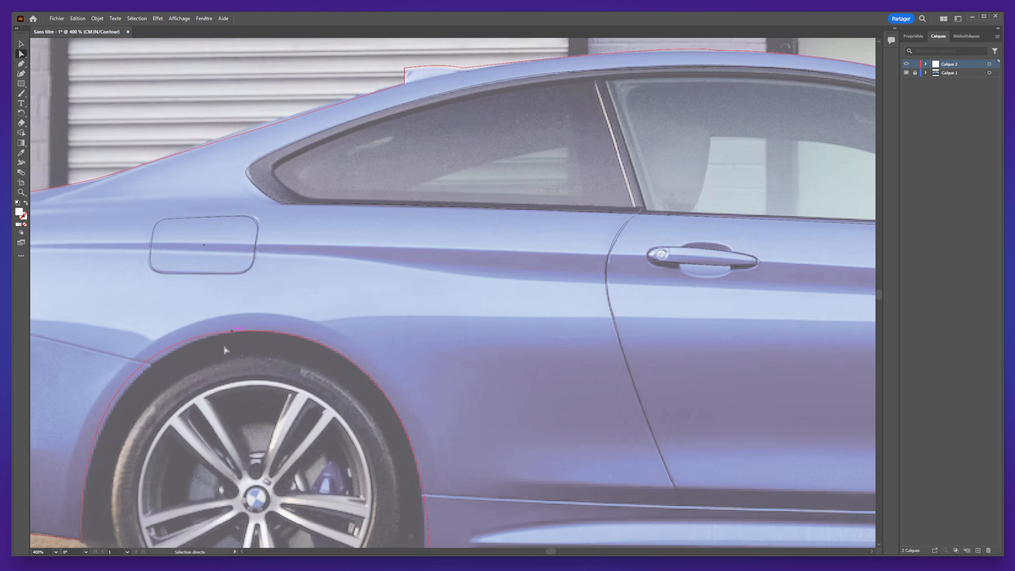
Trace the exhaust tip under the rear bumper as a closed path with the Pen tool.
scroll(257, 320, down, 5)
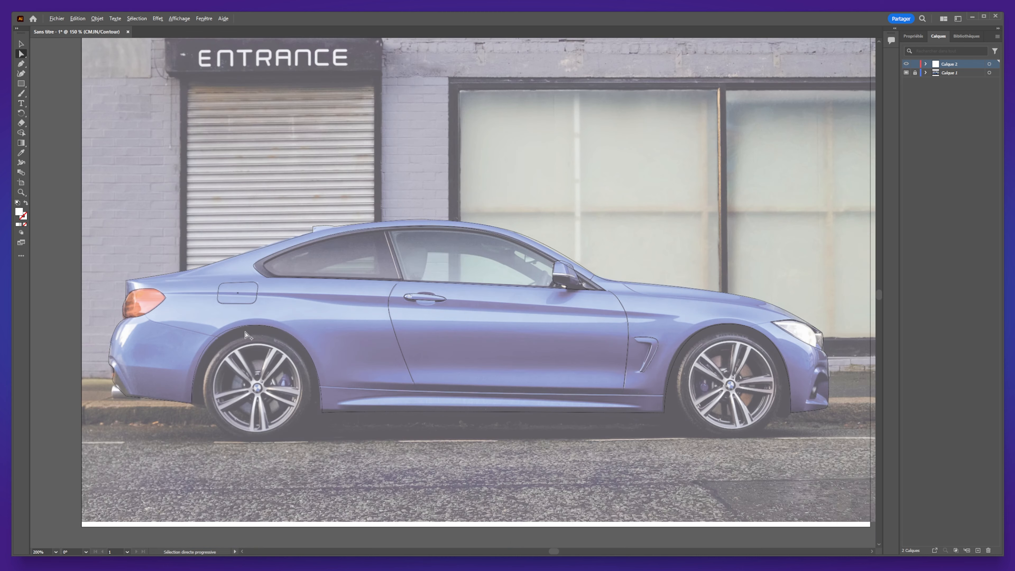
key(p)
scroll(266, 367, up, 1)
drag(261, 395, 283, 354)
scroll(267, 411, up, 4)
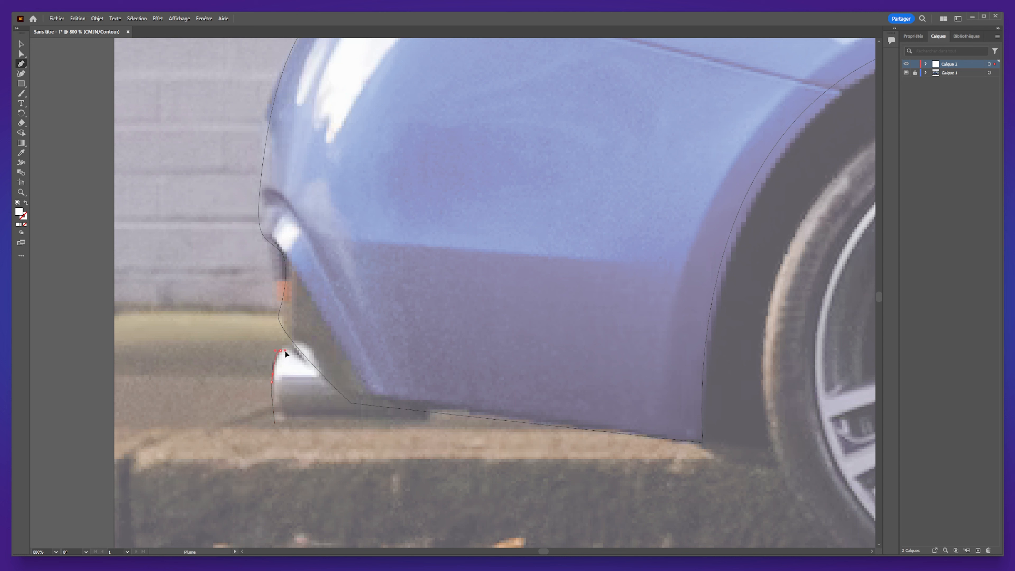
click(426, 348)
click(425, 424)
click(275, 425)
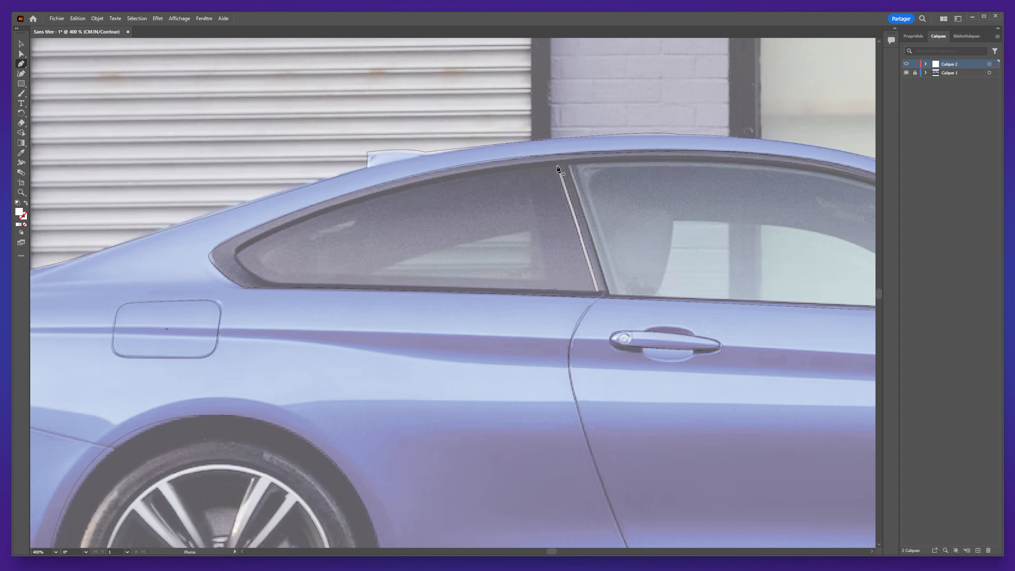
Trace the rear side window glass inside the window frame.
click(557, 167)
click(598, 292)
click(275, 283)
drag(235, 255, 239, 245)
Trace the front door window glass as a closed path and select its front corner anchor with Direct Selection.
scroll(635, 170, right, 5)
click(403, 289)
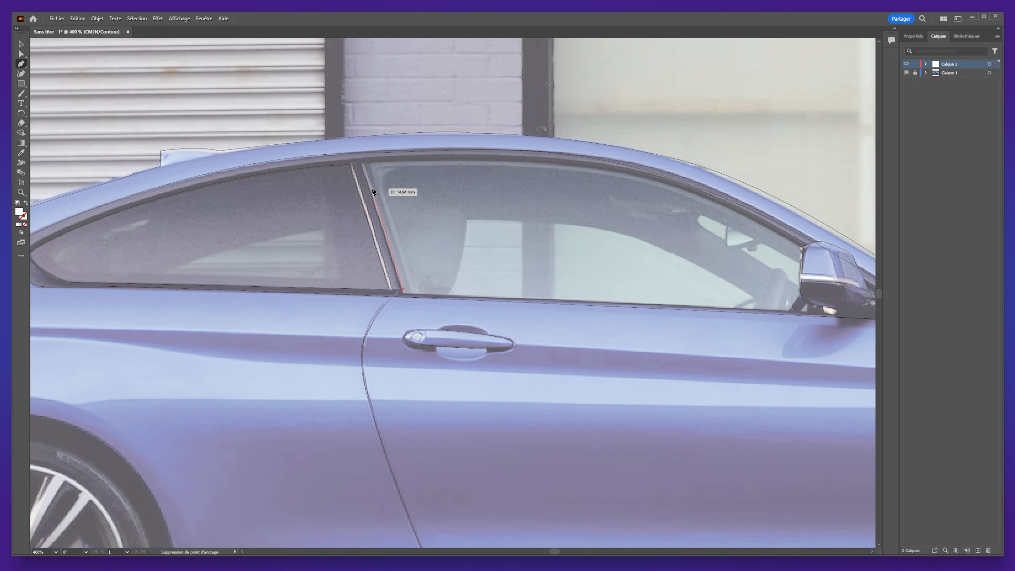
click(365, 165)
scroll(365, 165, right, 5)
drag(733, 282, 698, 506)
drag(381, 281, 681, 301)
click(681, 301)
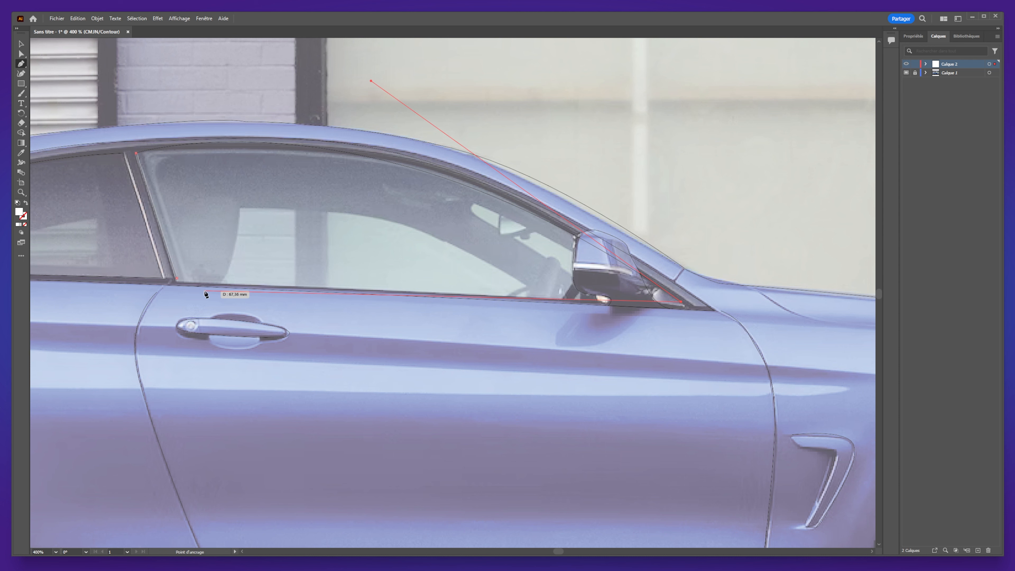
click(177, 278)
click(21, 53)
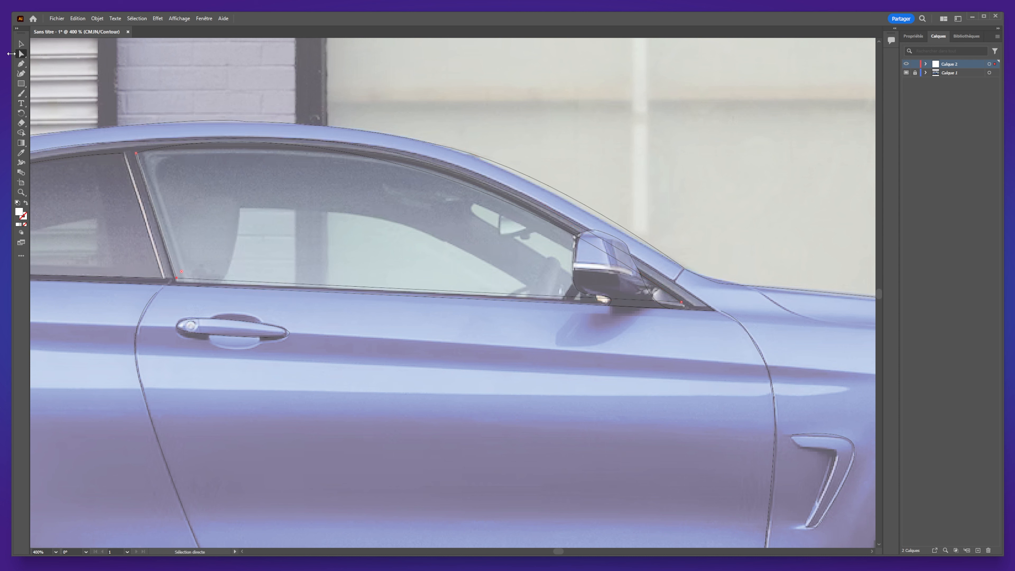
click(682, 303)
Draw a circle around the rear tyre with the Ellipse tool, starting from the wheel's hub centre.
key(ctrl+minus)
key(ctrl+minus)
key(ctrl+minus)
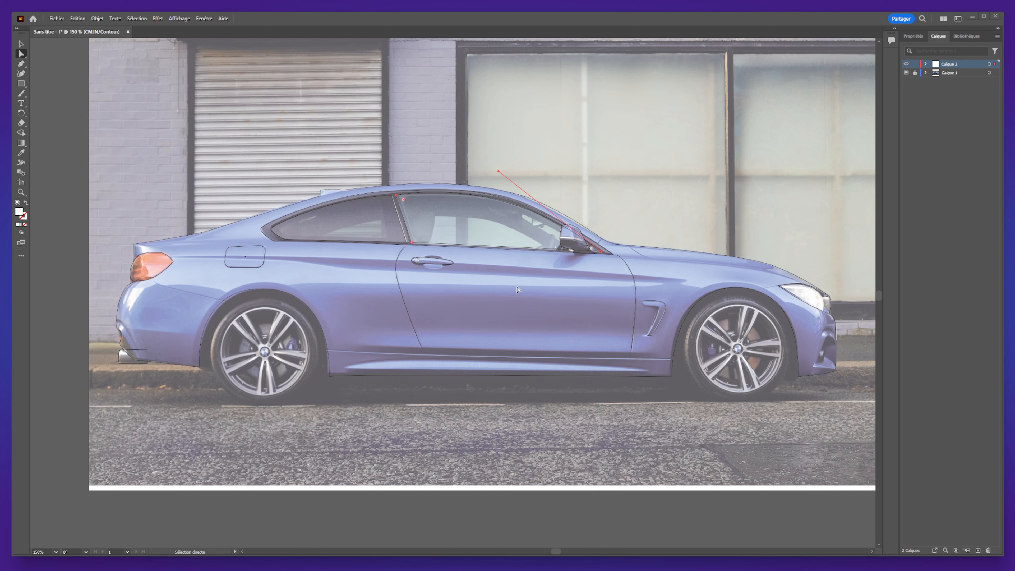
click(22, 83)
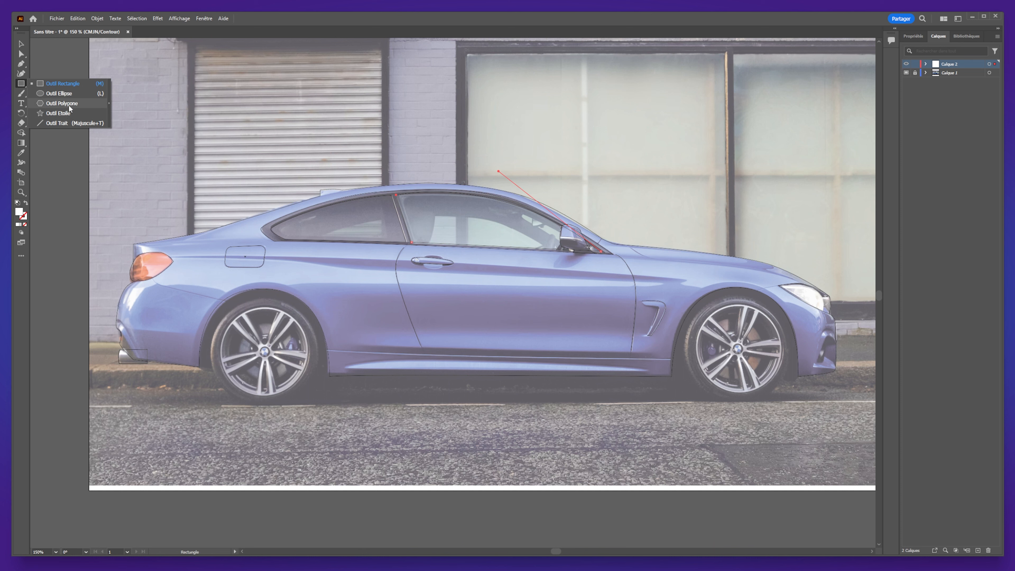
click(64, 94)
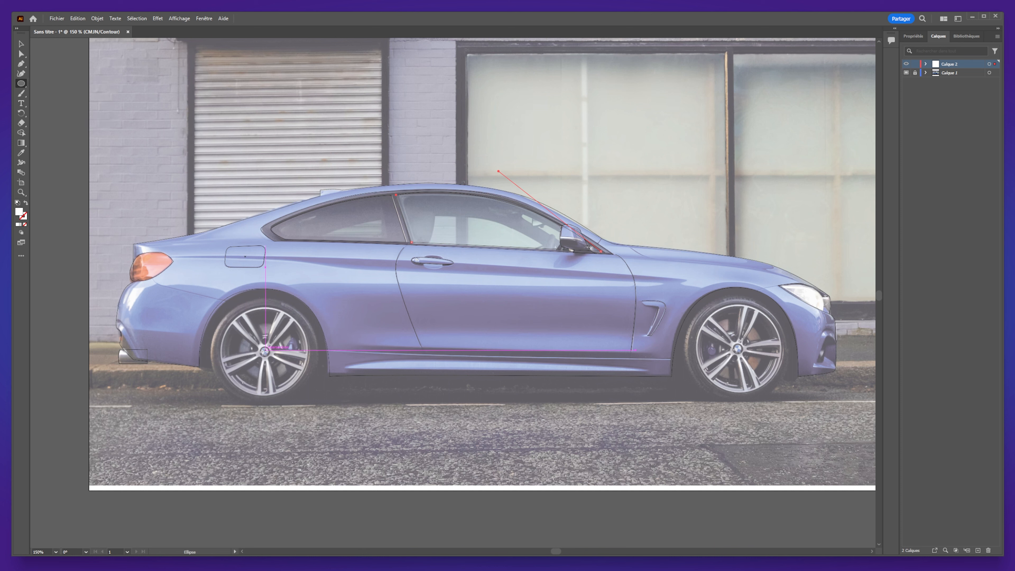
drag(265, 351, 210, 302)
Paste a copy of the tyre circle, centre it on the rear wheel and shrink it to just outside the rim.
key(ctrl)
key(ctrl+v)
key(v)
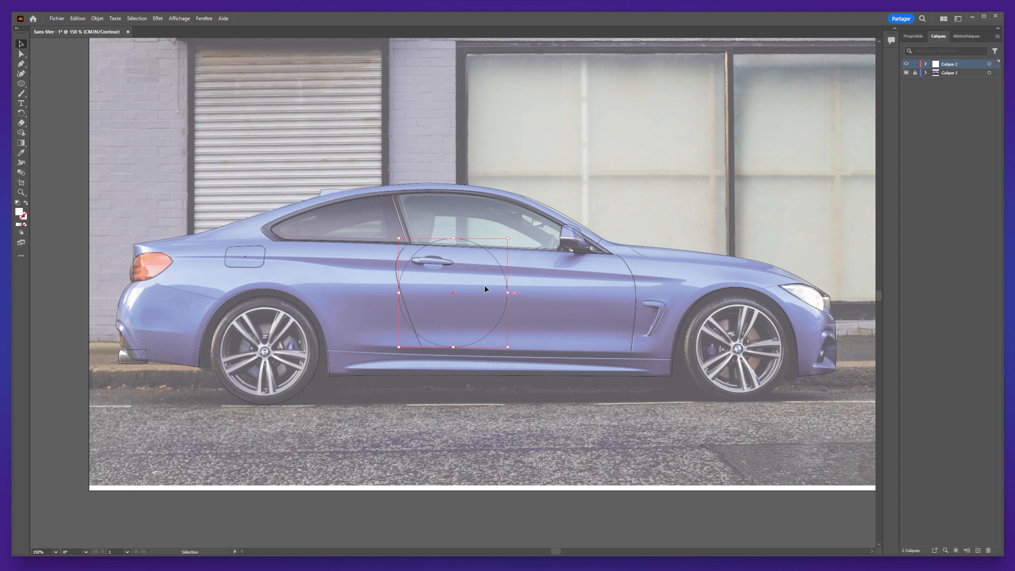
drag(497, 264, 305, 316)
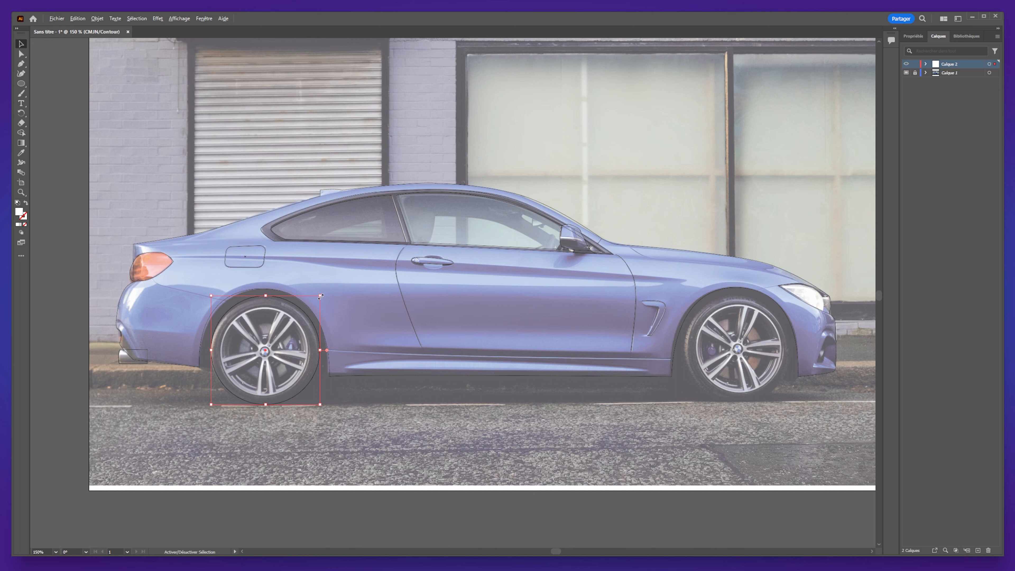
drag(321, 297, 312, 306)
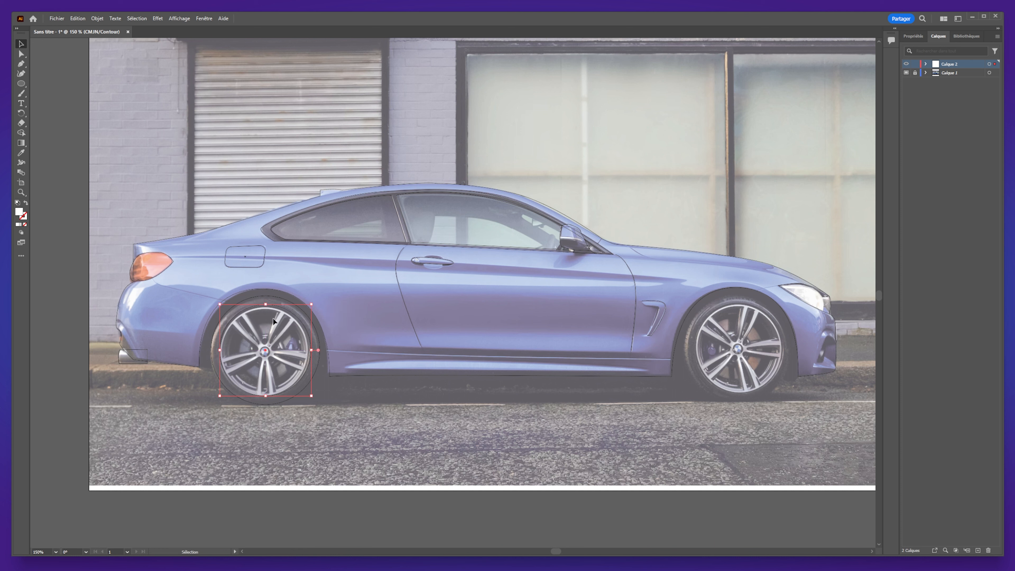
Duplicate the rim circle, centre the copy on the rear wheel and shrink it slightly to fit the rim's edge.
key(v)
key(ctrl+c)
key(ctrl+v)
drag(493, 268, 300, 325)
drag(313, 305, 312, 306)
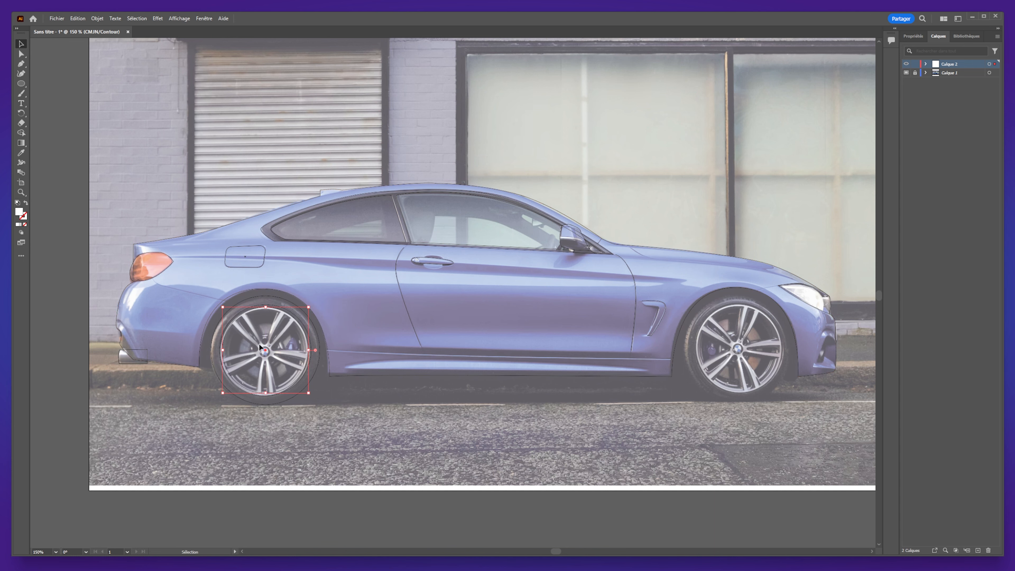
Start tracing the rear wheel's spokes with the Pen tool, outlining the upper and rear-facing pairs around the hub.
scroll(251, 338, up, 2)
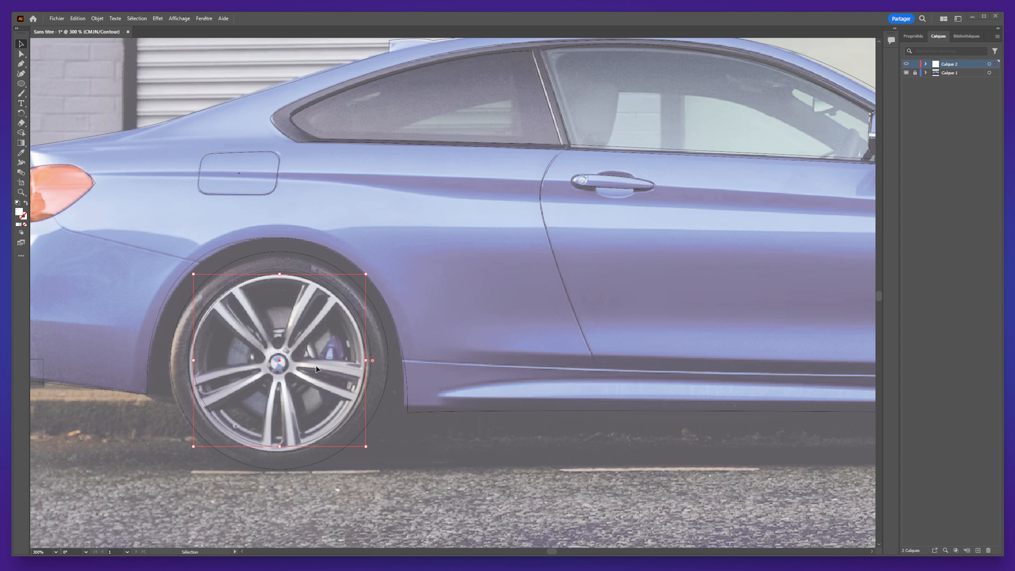
click(21, 65)
scroll(240, 319, up, 3)
drag(359, 390, 363, 273)
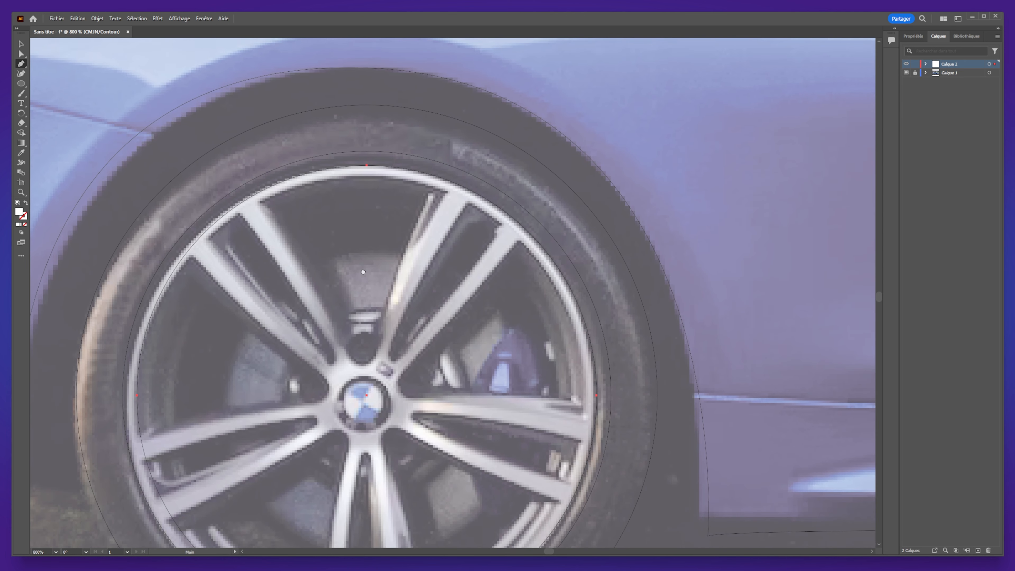
click(460, 177)
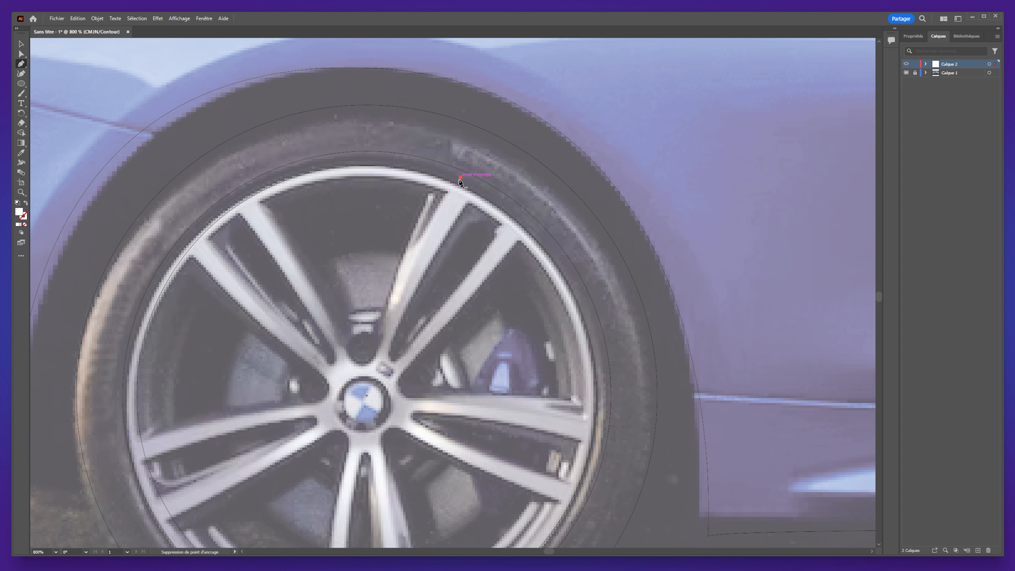
click(366, 364)
mouse_move(367, 363)
mouse_down()
mouse_move(349, 380)
mouse_move(352, 364)
mouse_up()
click(243, 194)
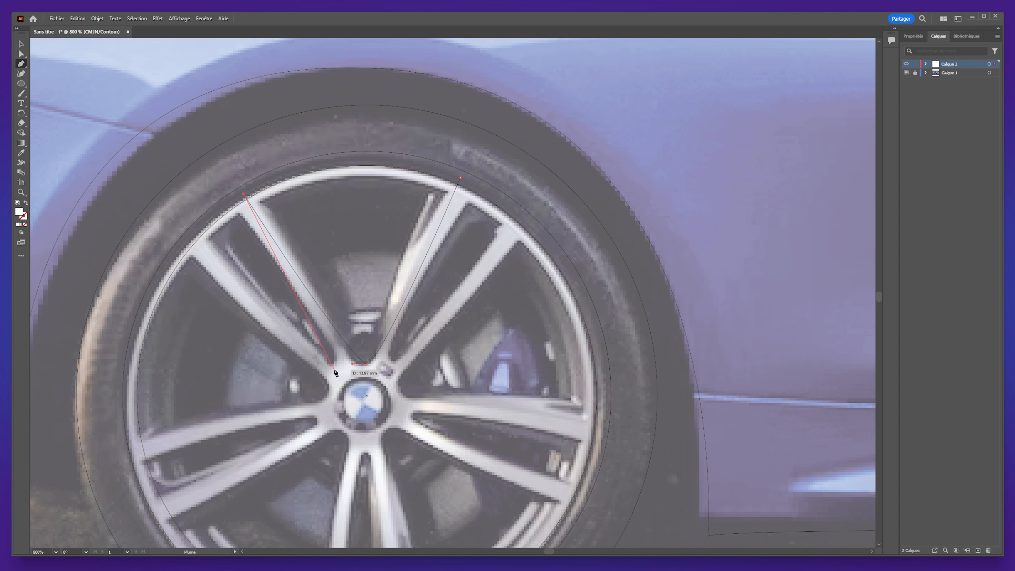
drag(340, 375, 328, 379)
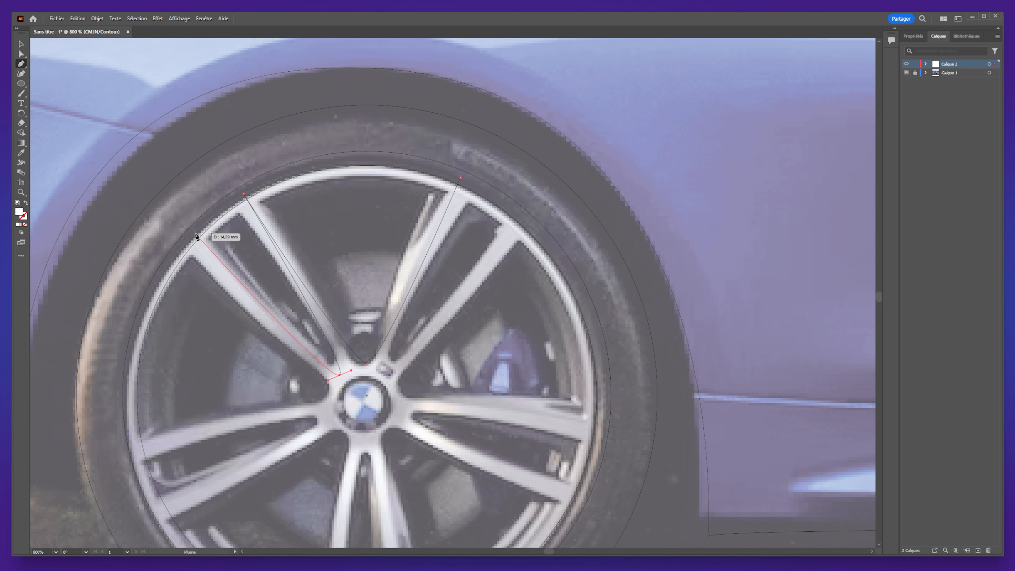
drag(194, 233, 319, 399)
drag(135, 447, 318, 420)
drag(157, 507, 355, 436)
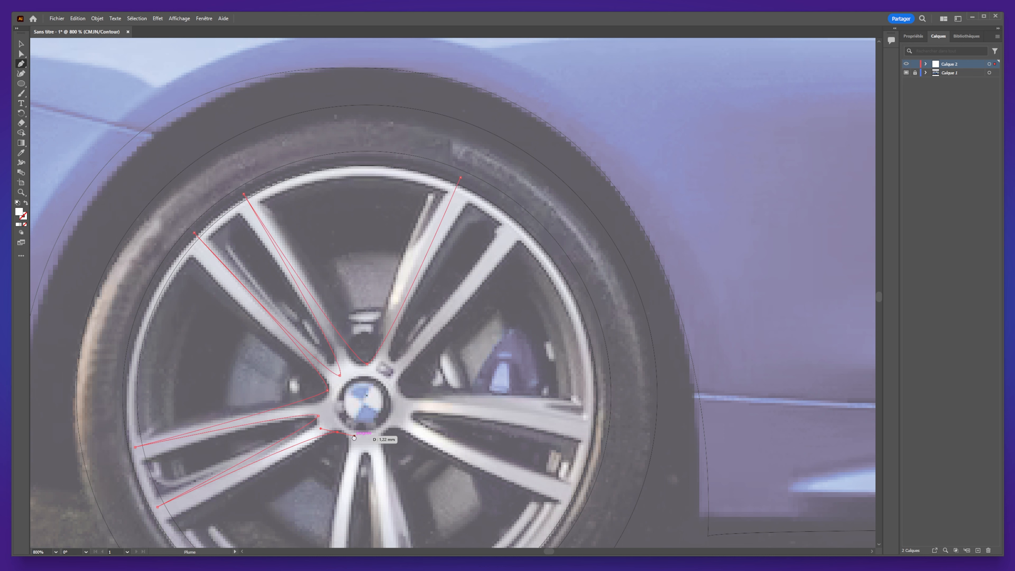
Continue the spoke outline around the lower and front-facing spokes and close the path at its starting anchor.
scroll(355, 440, down, 3)
drag(327, 534, 417, 324)
click(364, 365)
click(401, 538)
click(576, 412)
click(598, 329)
click(402, 305)
click(526, 131)
drag(393, 271, 404, 280)
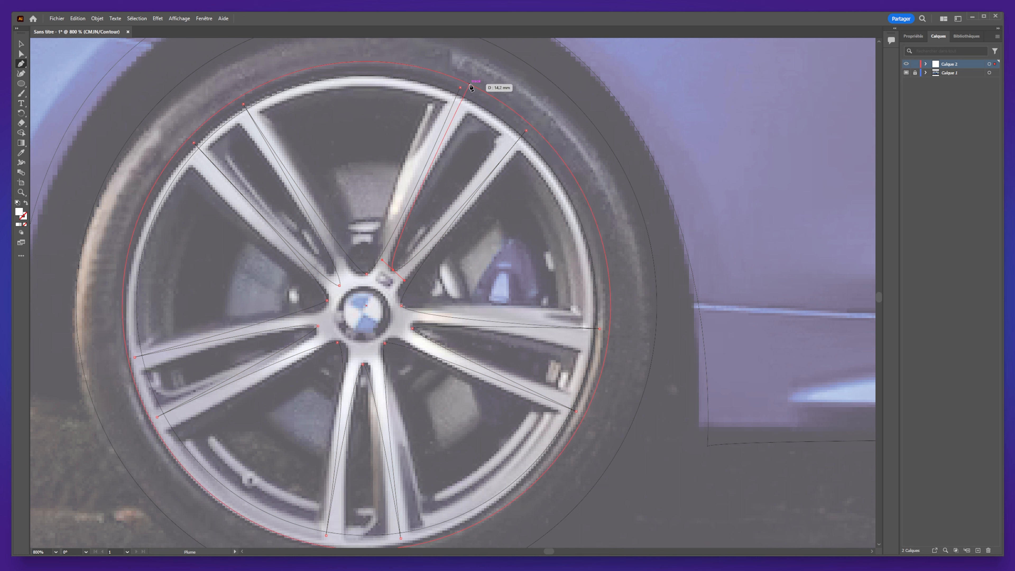
click(460, 87)
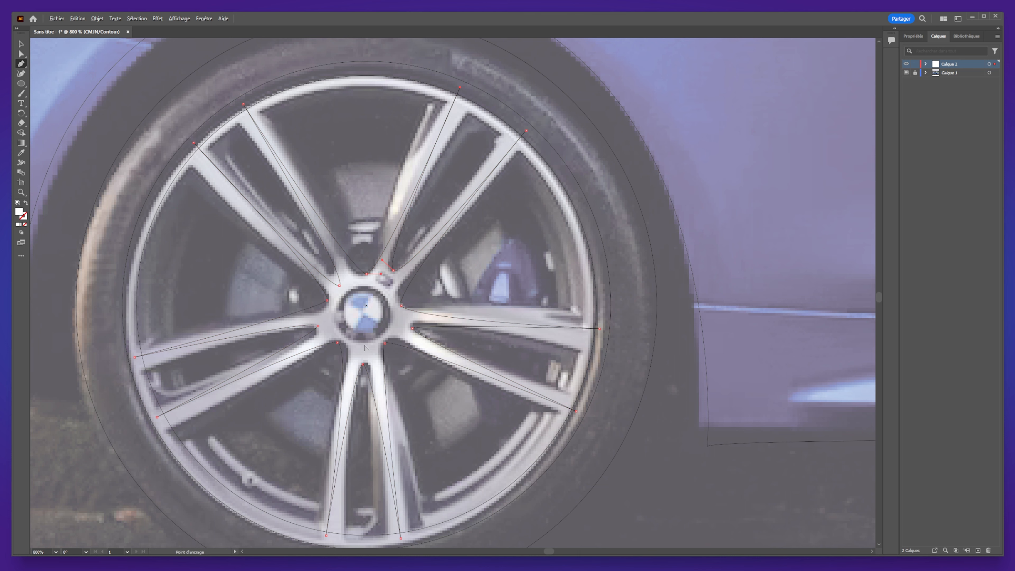
Deselect the spoke path and draw a small circle centred on the rear wheel's hub with the Ellipse tool.
scroll(364, 346, down, 2)
drag(332, 298, 366, 264)
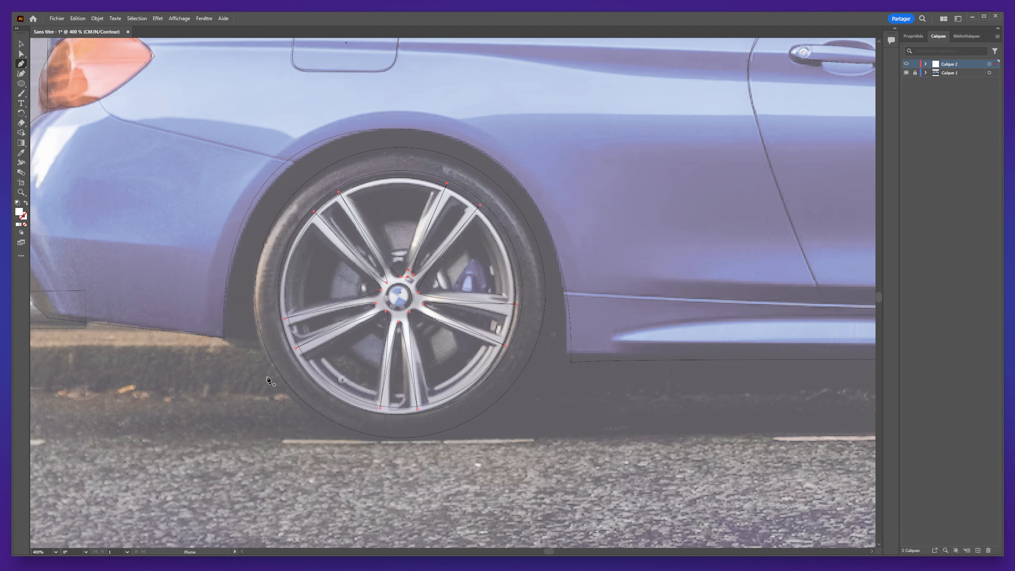
scroll(381, 340, up, 1)
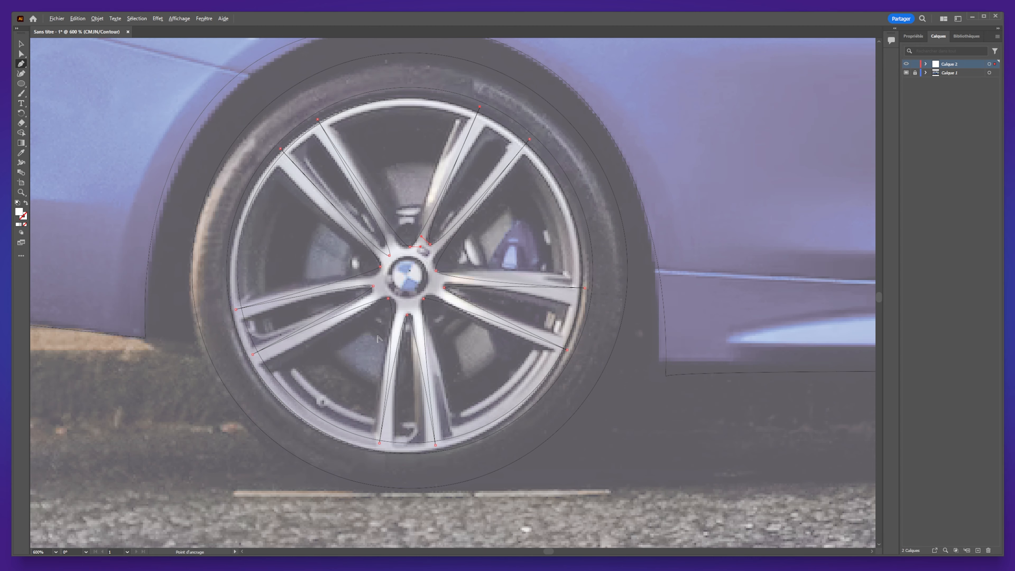
click(21, 54)
click(386, 298)
scroll(386, 298, down, 1)
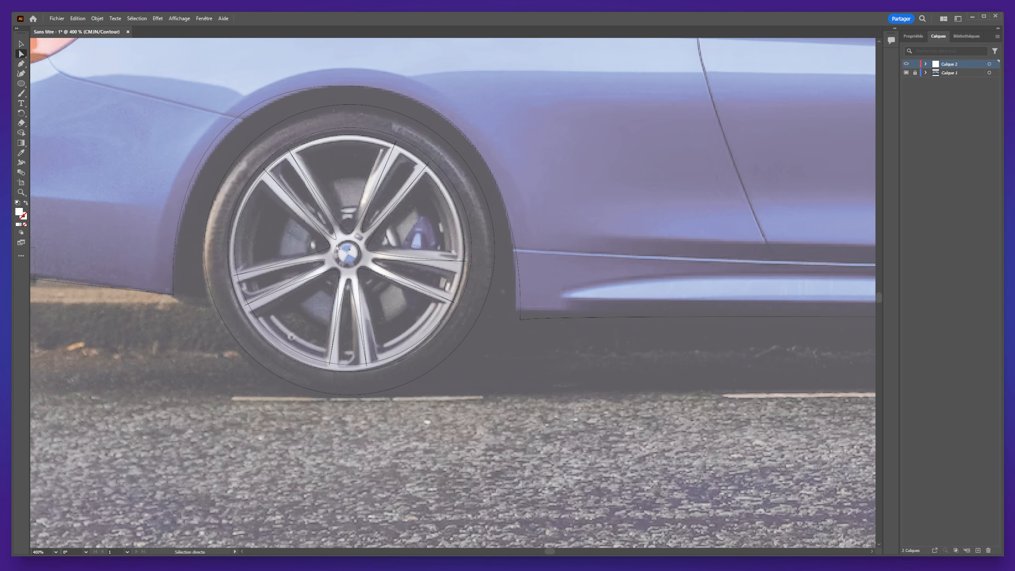
click(21, 84)
drag(349, 250, 313, 227)
Trace a crescent shape along the front part of the rear rim with the Pen tool.
click(20, 67)
click(408, 350)
click(419, 160)
drag(467, 261, 458, 334)
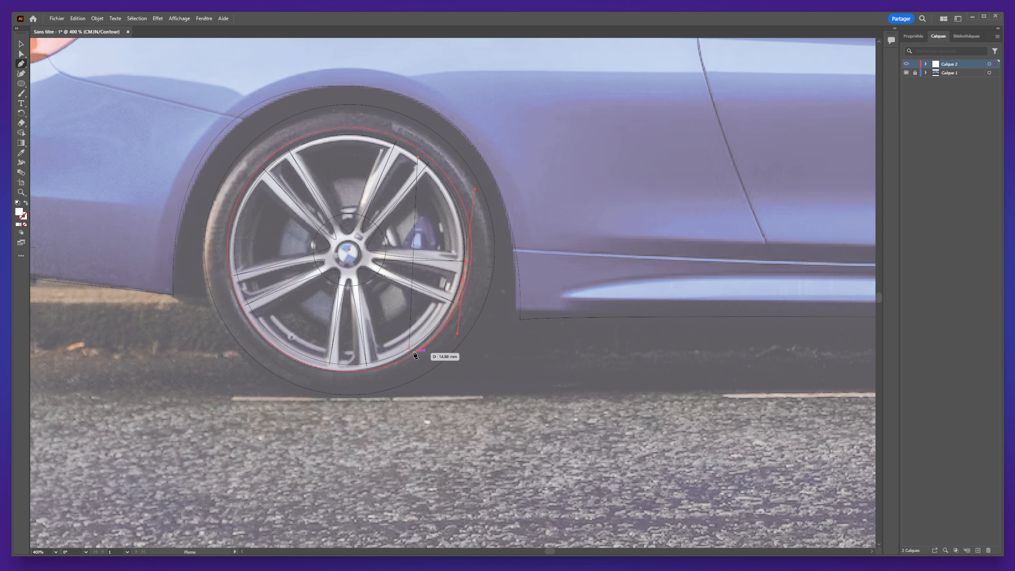
key(ctrl+minus)
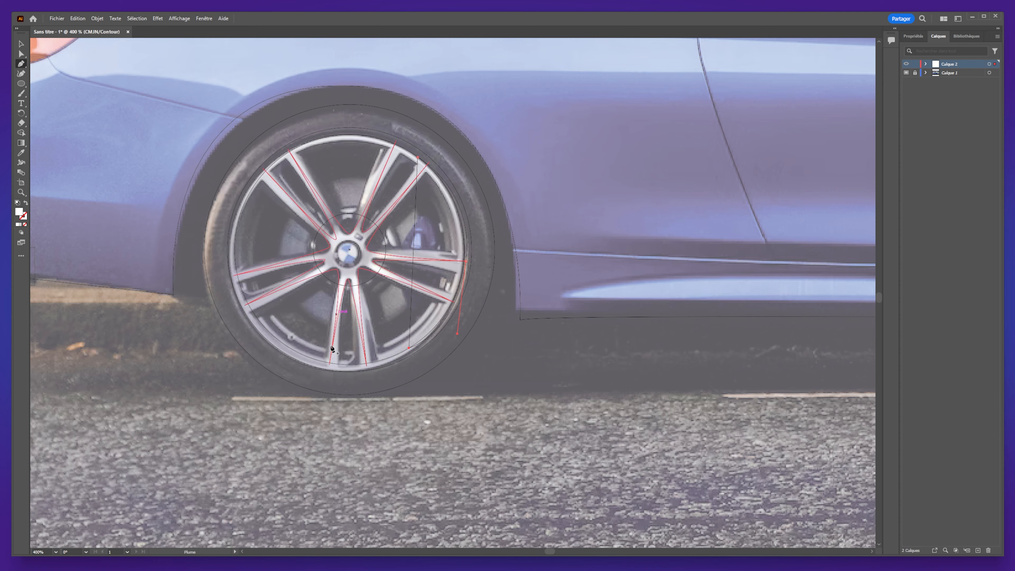
key(ctrl+minus)
scroll(521, 375, right, 3)
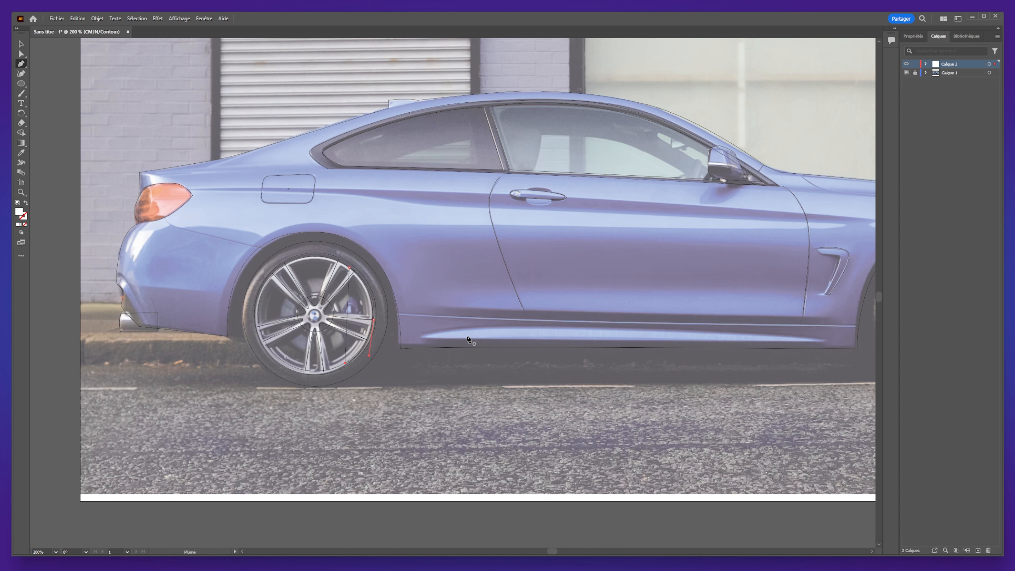
Show the whole artboard at actual size and switch the display from outline to preview mode.
key(ctrl+1)
key(a)
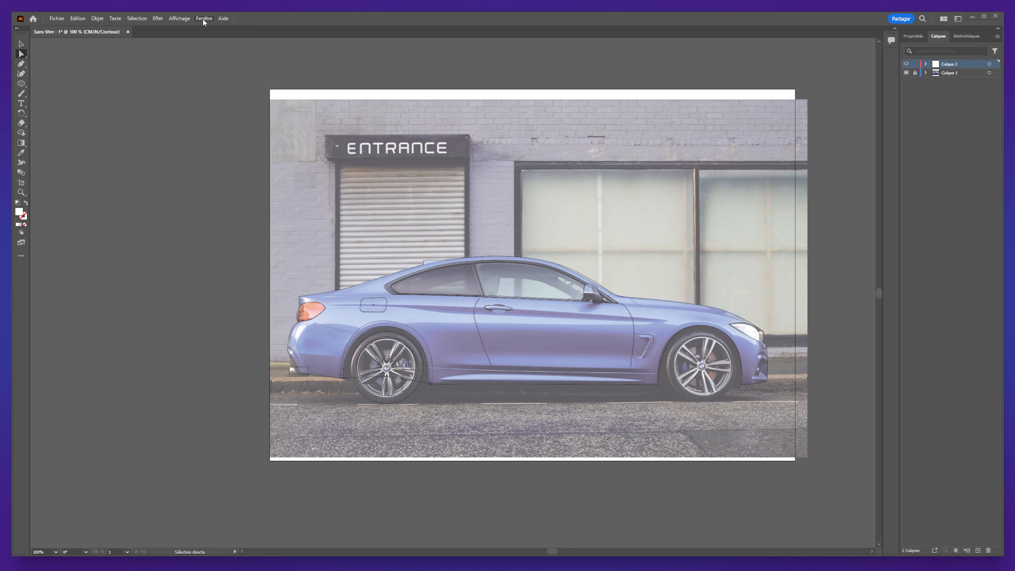
click(190, 20)
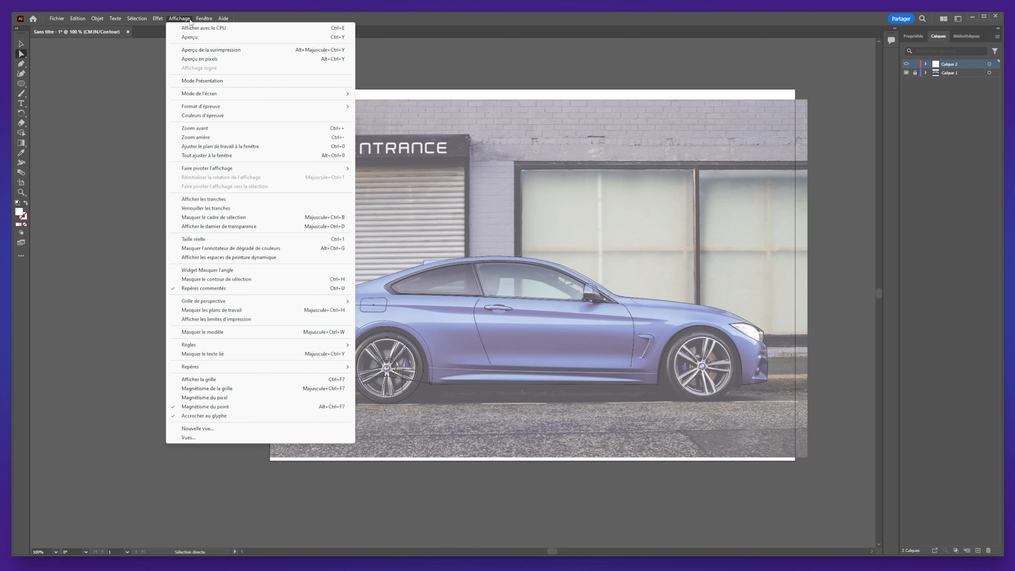
click(192, 38)
Select the car body silhouette and fill it with the blue colour 35A4EF.
key(v)
click(725, 319)
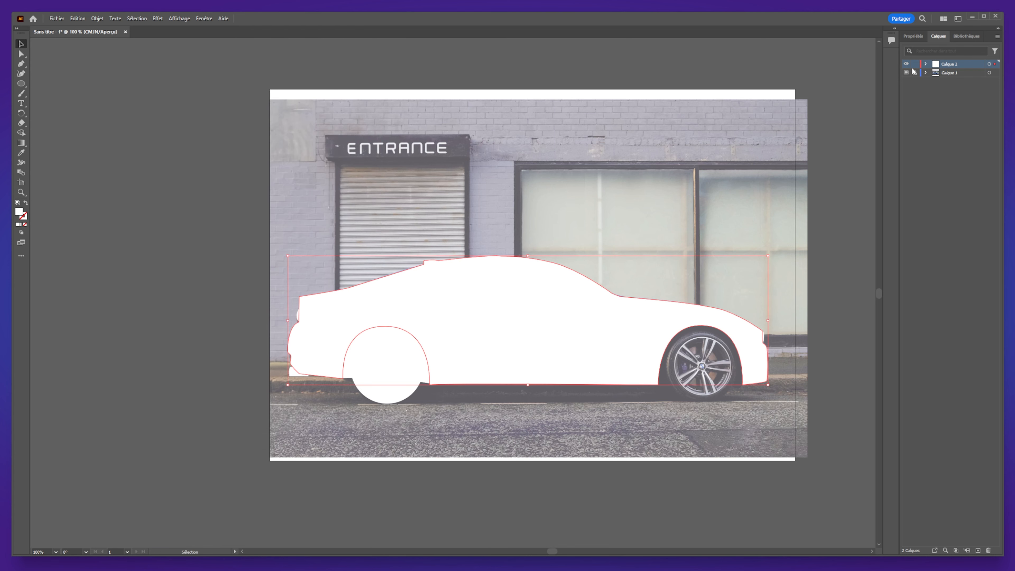
click(926, 64)
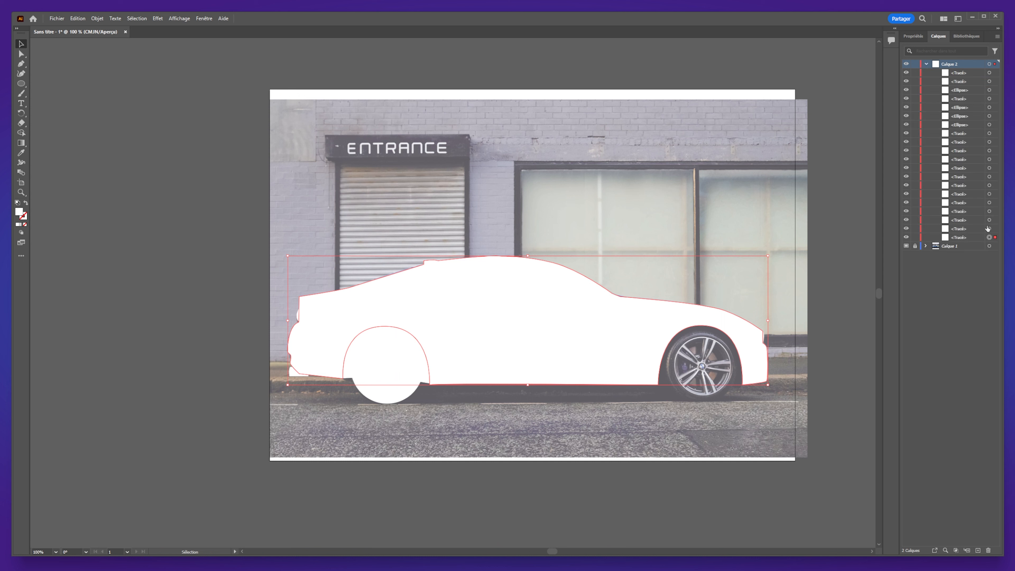
double_click(22, 214)
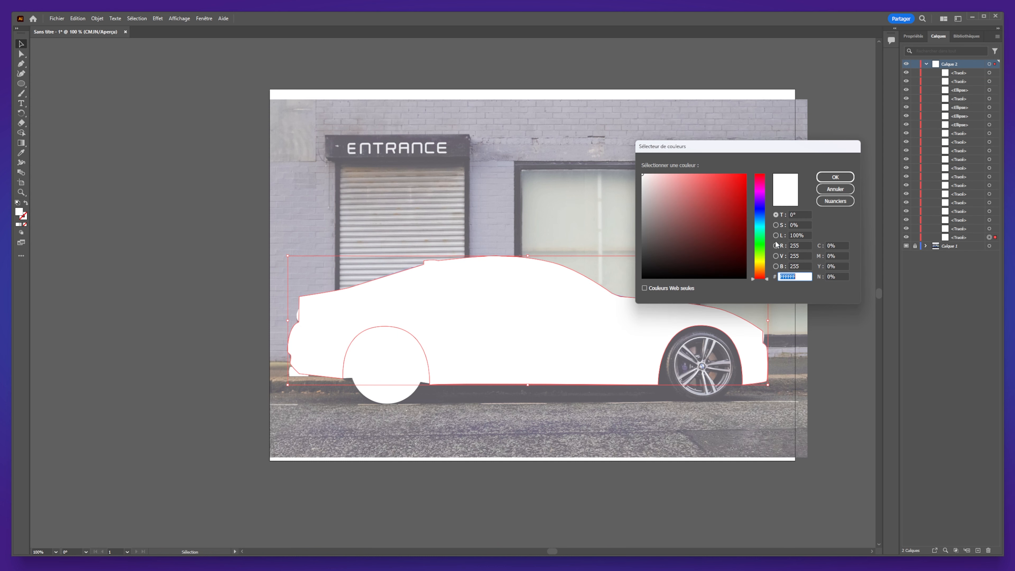
drag(766, 255, 765, 219)
click(711, 202)
mouse_move(711, 202)
mouse_down()
mouse_move(744, 170)
mouse_move(749, 179)
mouse_up()
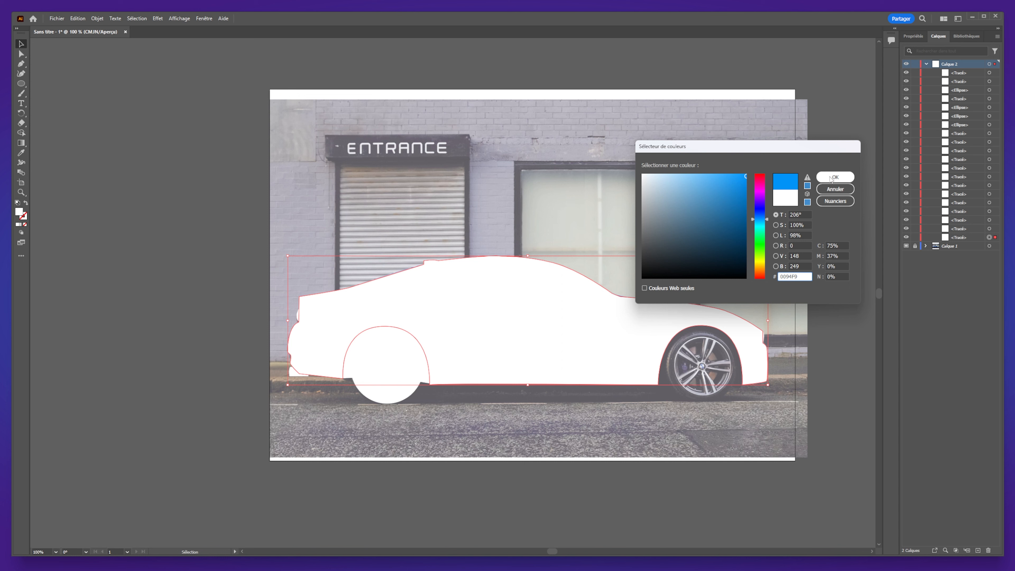
mouse_move(746, 183)
mouse_down()
mouse_move(747, 191)
mouse_move(730, 171)
mouse_move(725, 185)
mouse_up()
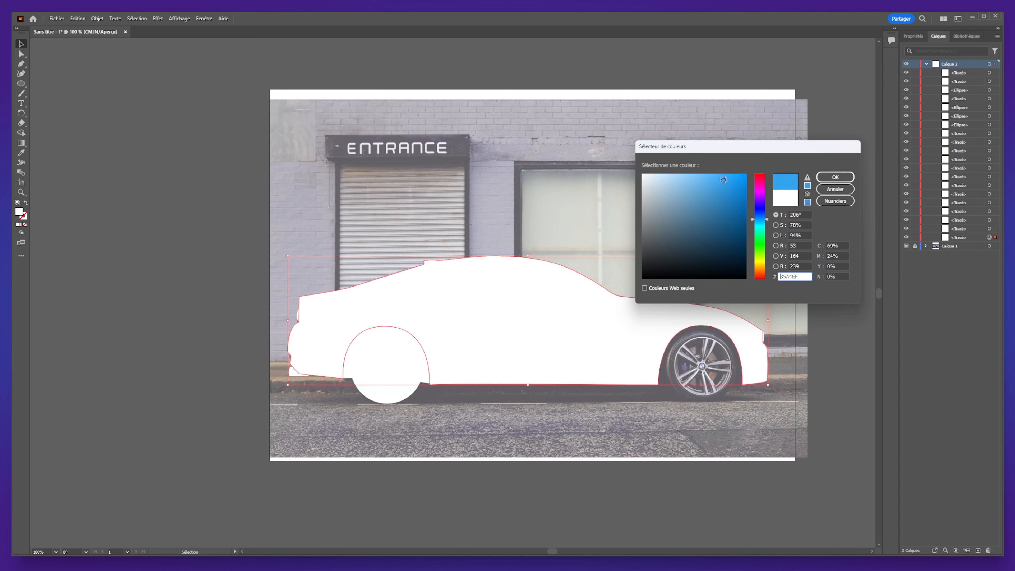
click(836, 177)
click(148, 466)
Give the blue car body a 1 pt stroke.
scroll(596, 392, up, 1)
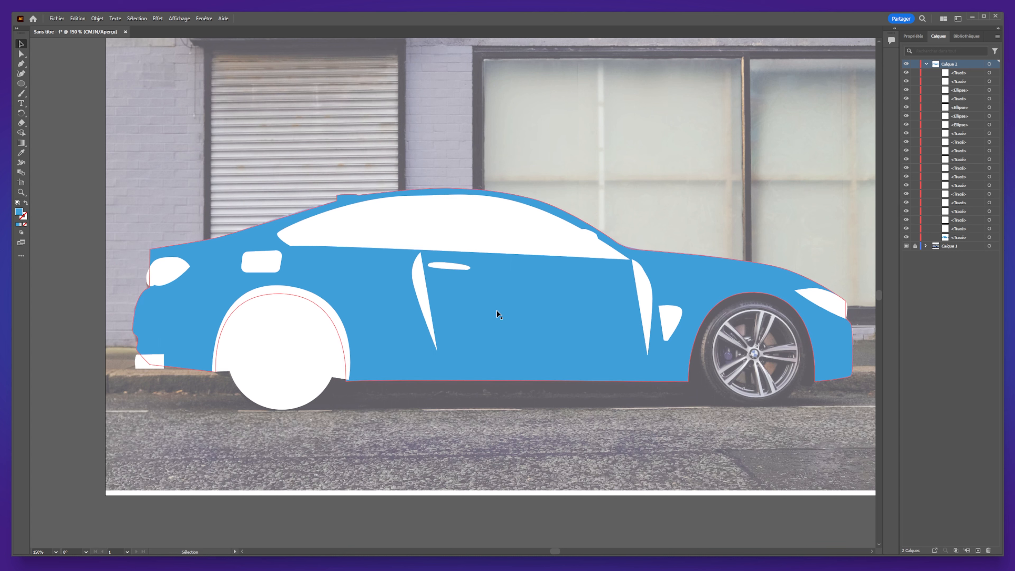
click(611, 267)
click(941, 138)
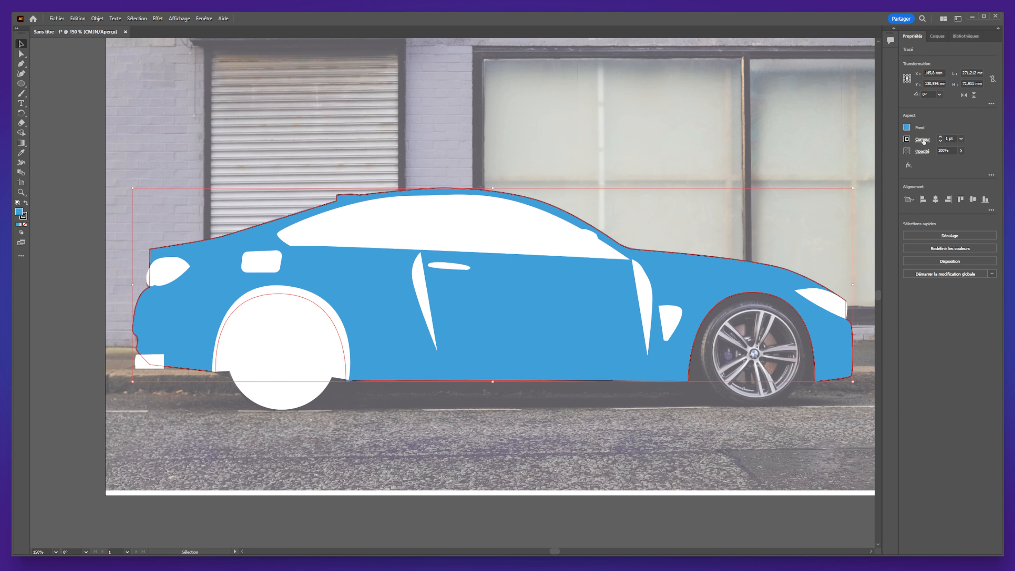
Give the rear door seam path a 1 pt stroke and remove its fill.
click(422, 287)
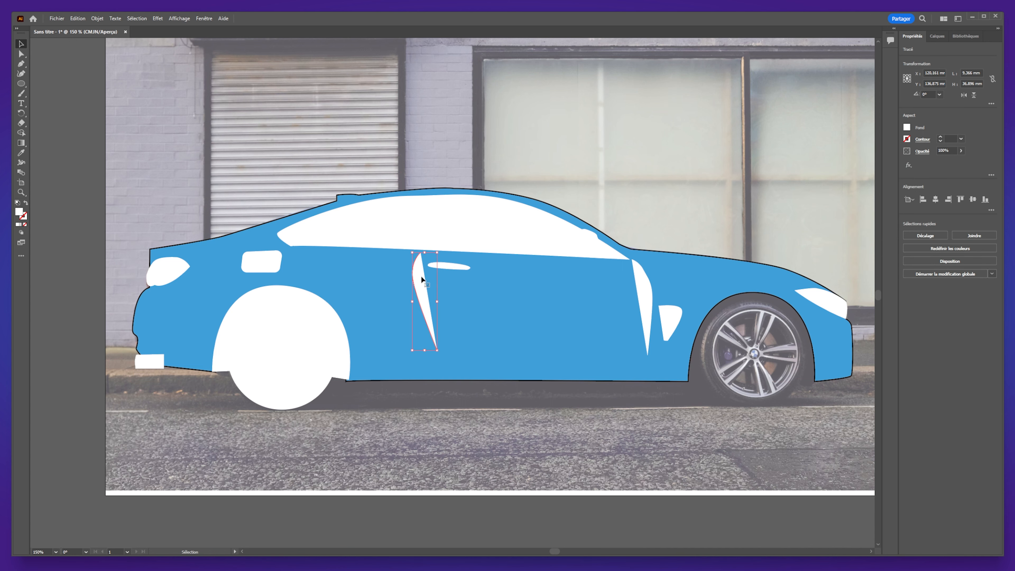
click(942, 138)
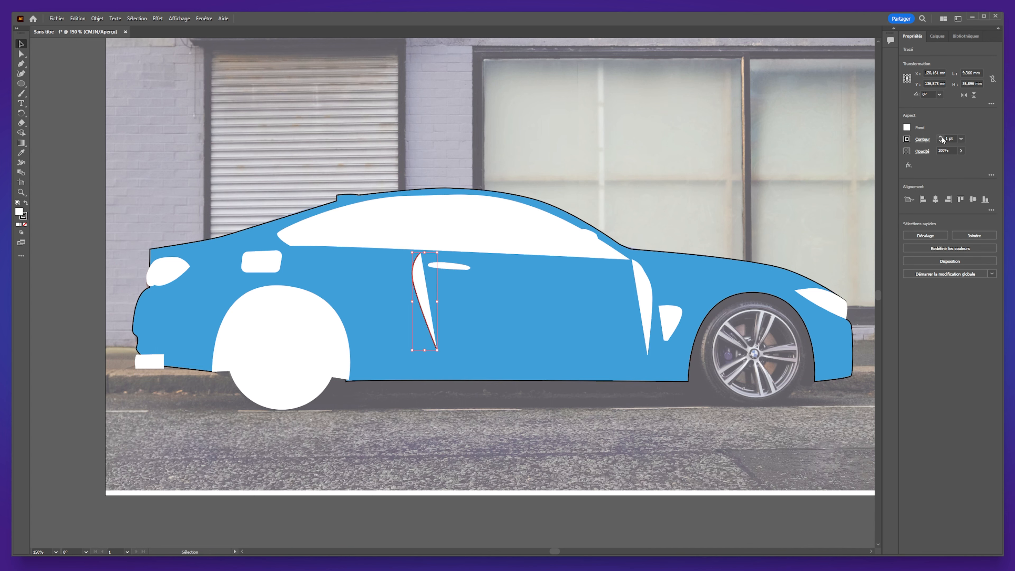
click(907, 128)
click(817, 157)
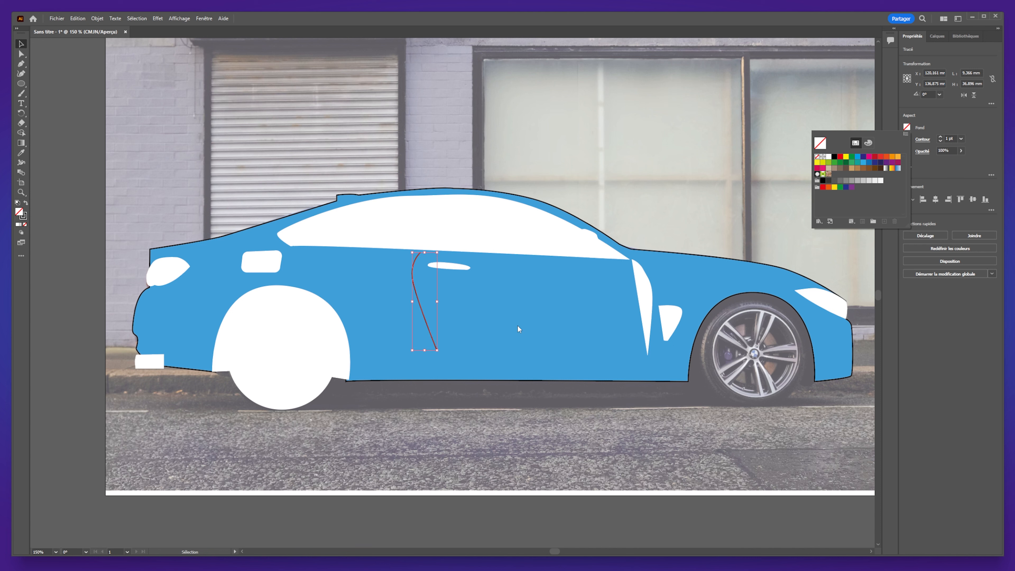
Give the front door seam path a 1 pt stroke, remove its fill and deselect it.
click(646, 304)
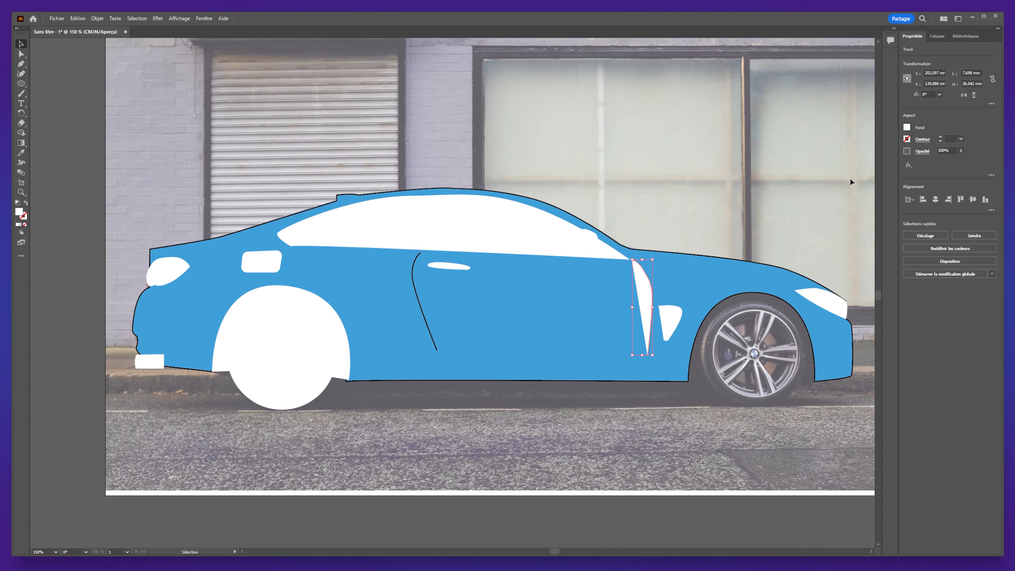
click(940, 138)
click(908, 127)
click(818, 157)
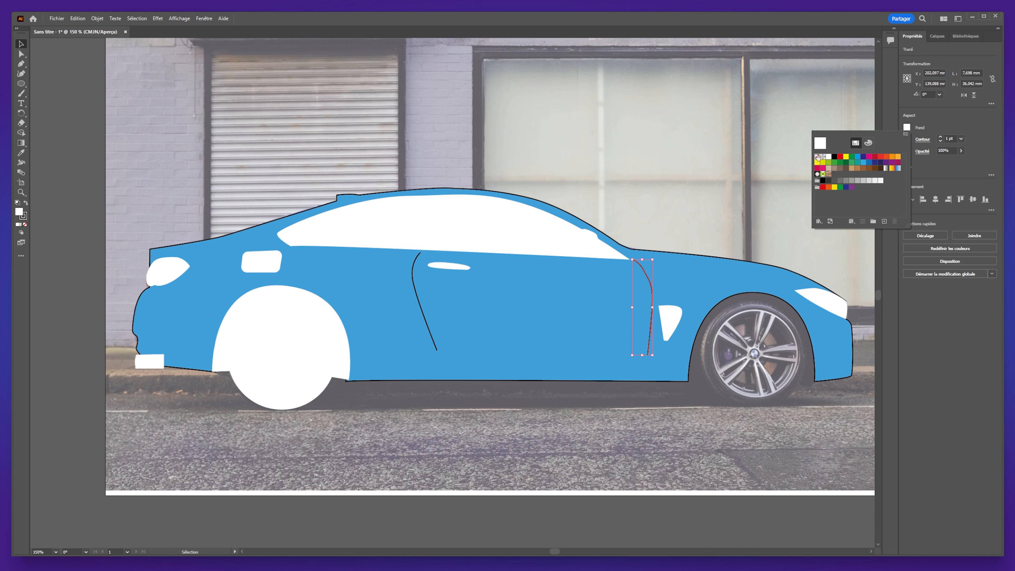
click(661, 522)
Select the side window surround and open its fill colour for editing.
click(368, 228)
double_click(20, 212)
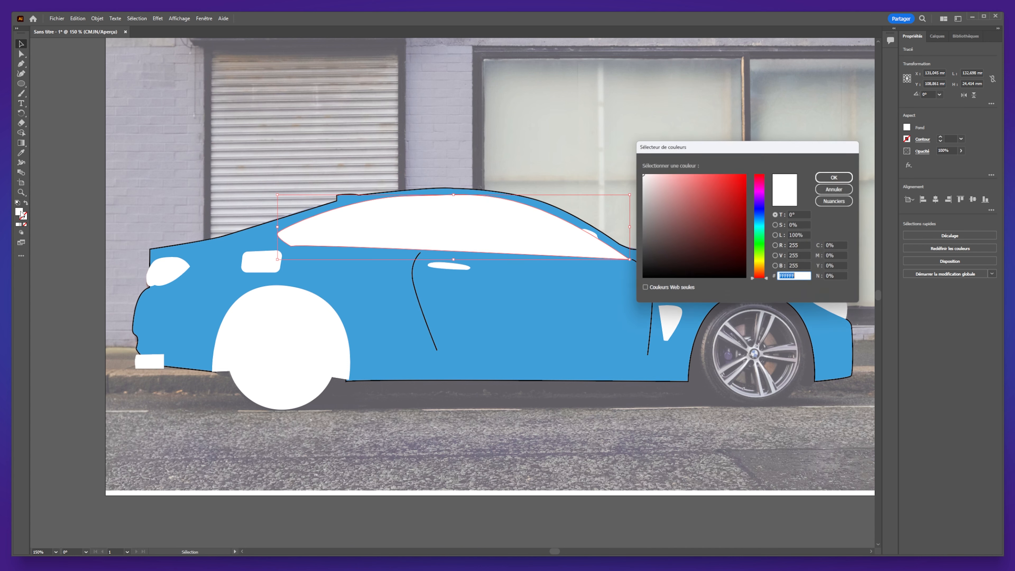
Fill the side window surround with dark grey #282828.
mouse_move(685, 220)
mouse_down()
mouse_move(655, 209)
mouse_move(583, 270)
mouse_move(580, 261)
mouse_up()
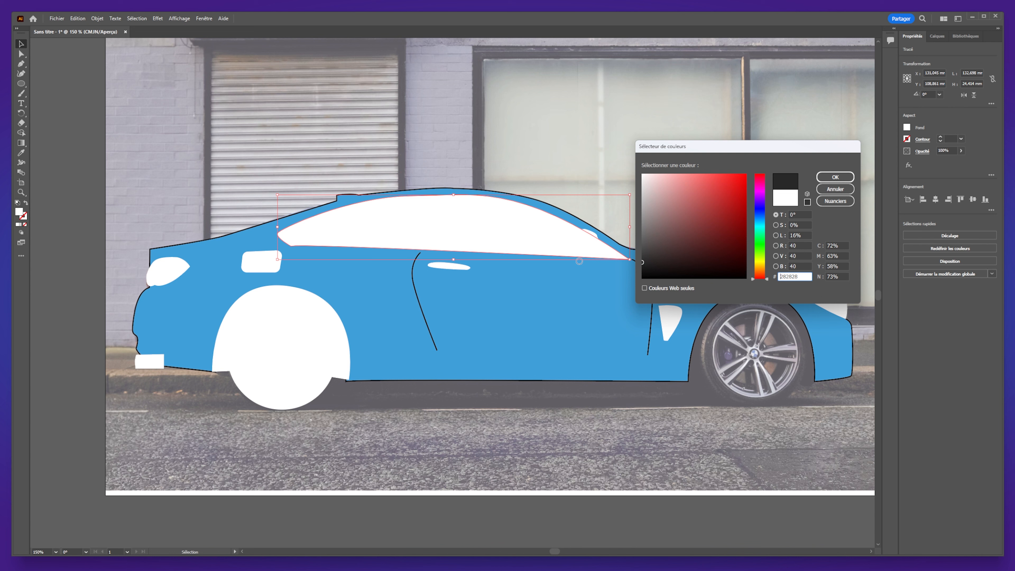
click(835, 177)
click(383, 228)
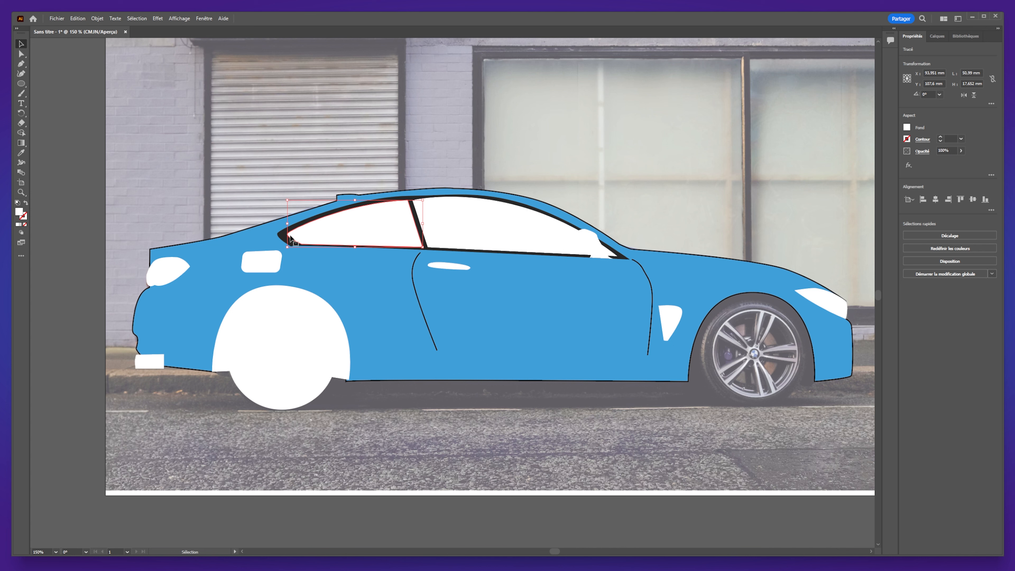
click(286, 243)
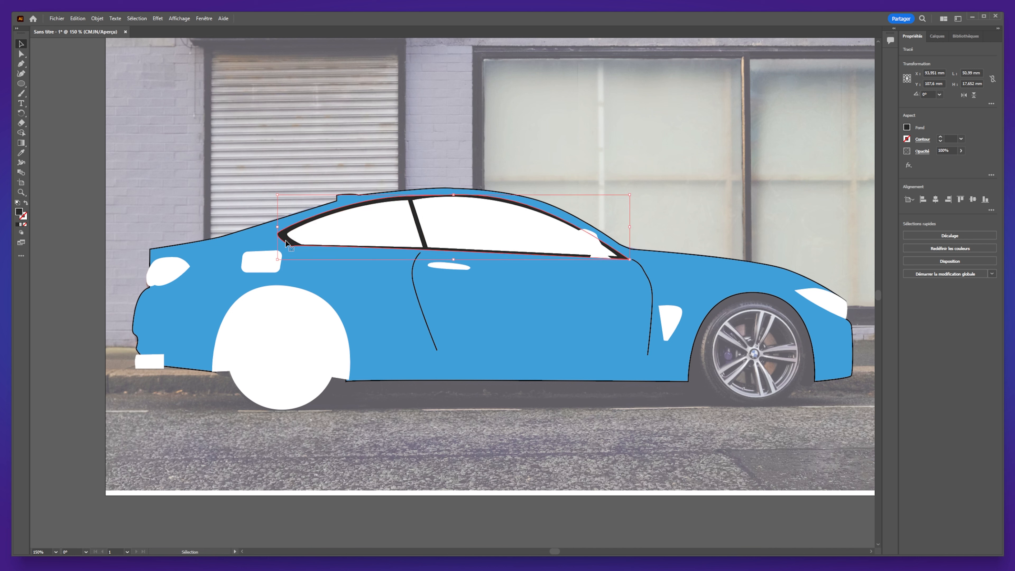
click(941, 138)
click(860, 187)
Fill the rear side window with a light grey.
click(370, 224)
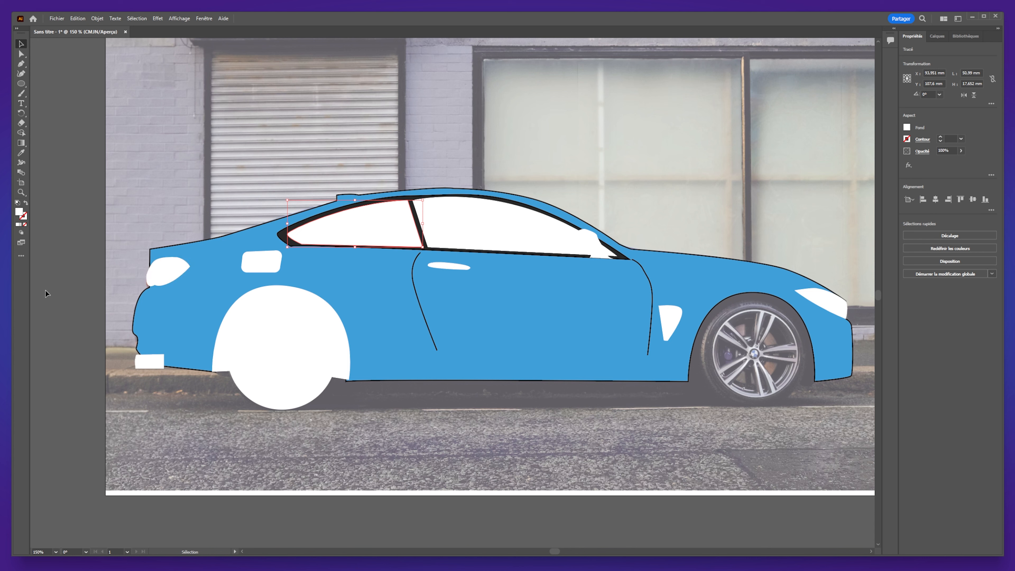
double_click(19, 213)
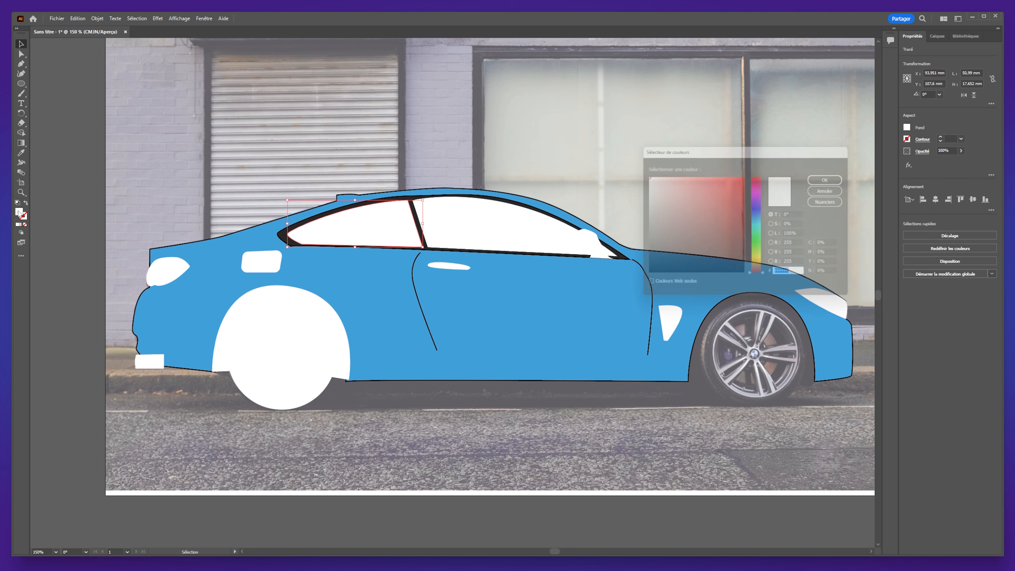
drag(641, 234, 634, 237)
click(836, 177)
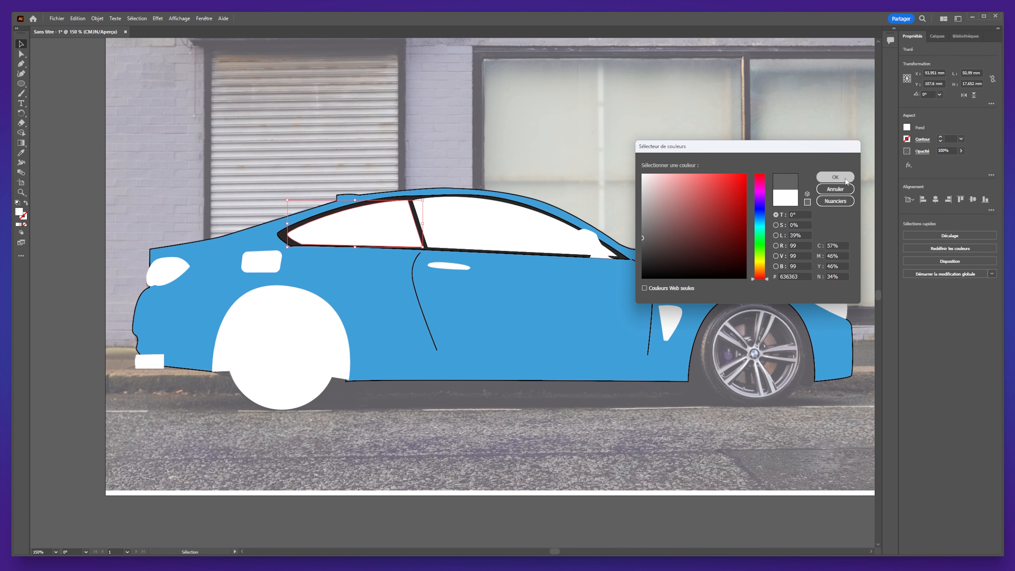
double_click(19, 212)
mouse_move(654, 236)
mouse_down()
mouse_move(619, 224)
mouse_move(631, 210)
mouse_up()
click(830, 177)
Copy the rear side window's light grey fill onto the front side window with the Eyedropper, and deselect it.
click(463, 226)
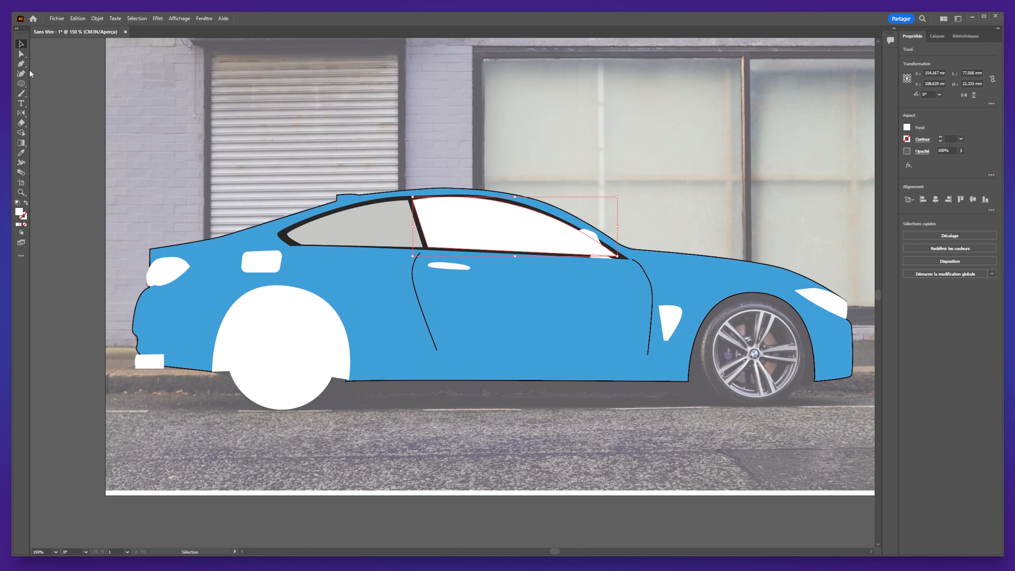
click(21, 153)
click(386, 206)
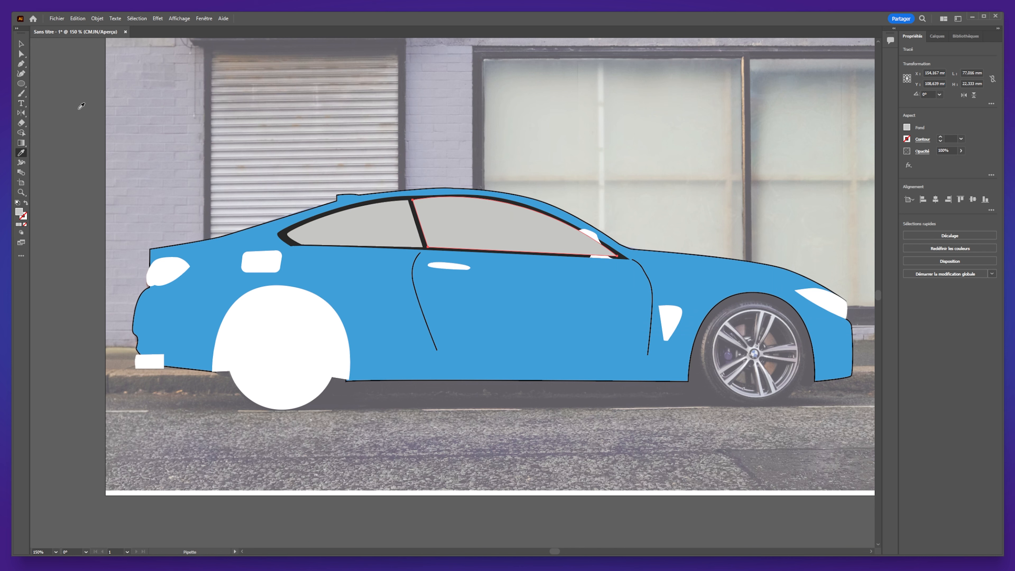
click(22, 44)
click(55, 134)
Nudge the front side window slightly toward the hood and adjust the curve handle of its front corner anchor point.
scroll(418, 257, up, 2)
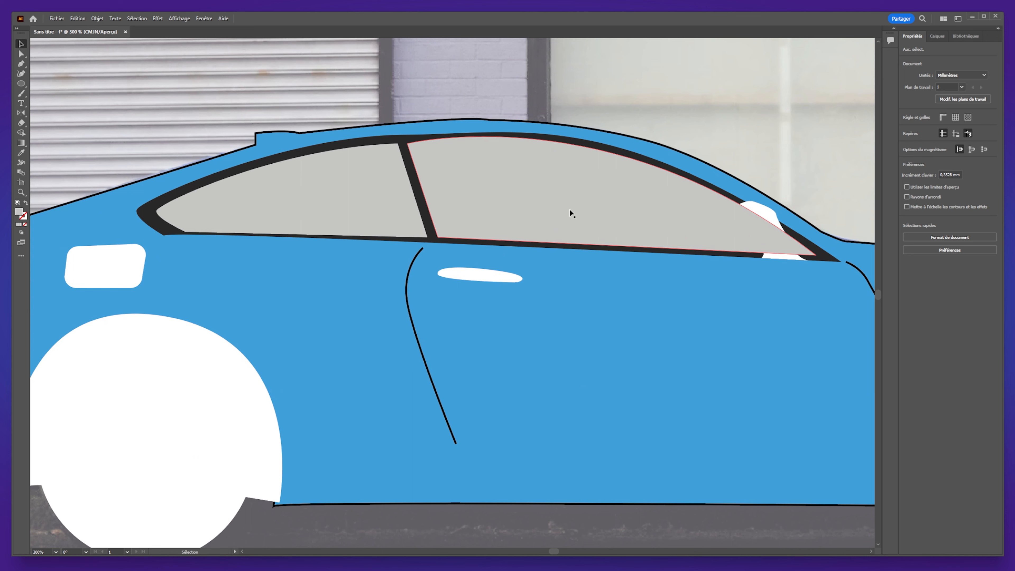
click(570, 214)
click(21, 54)
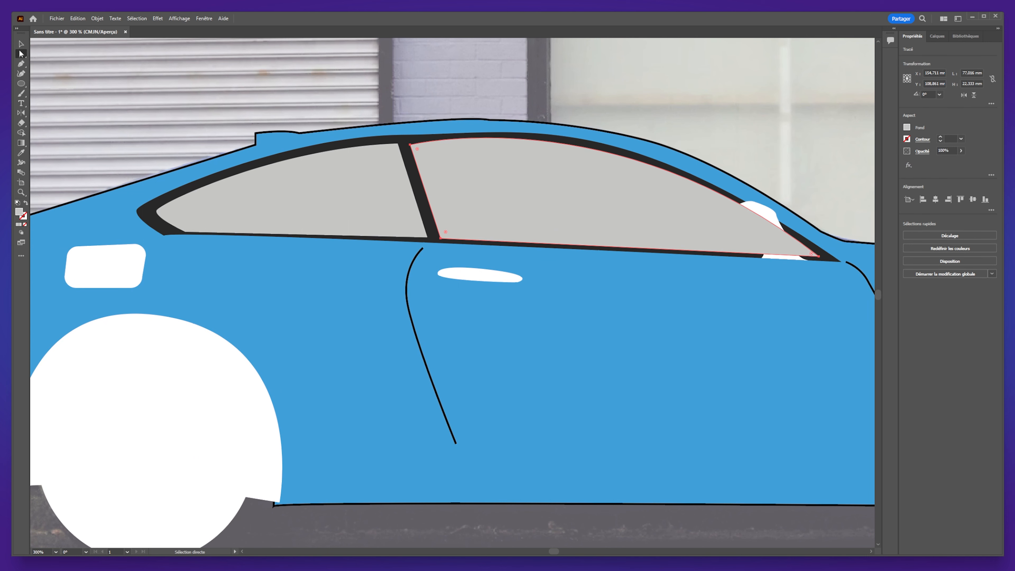
click(820, 258)
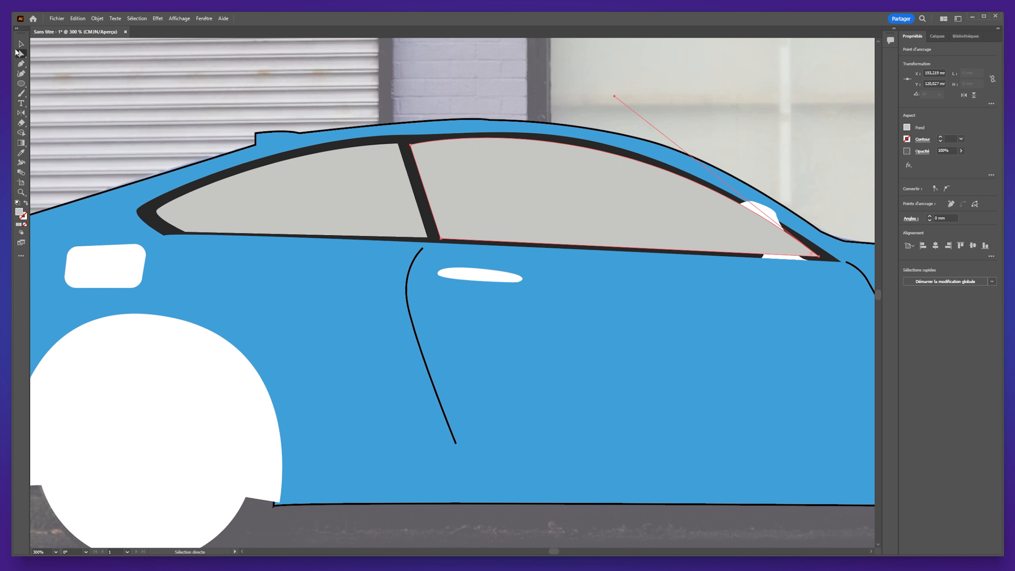
drag(615, 97, 670, 116)
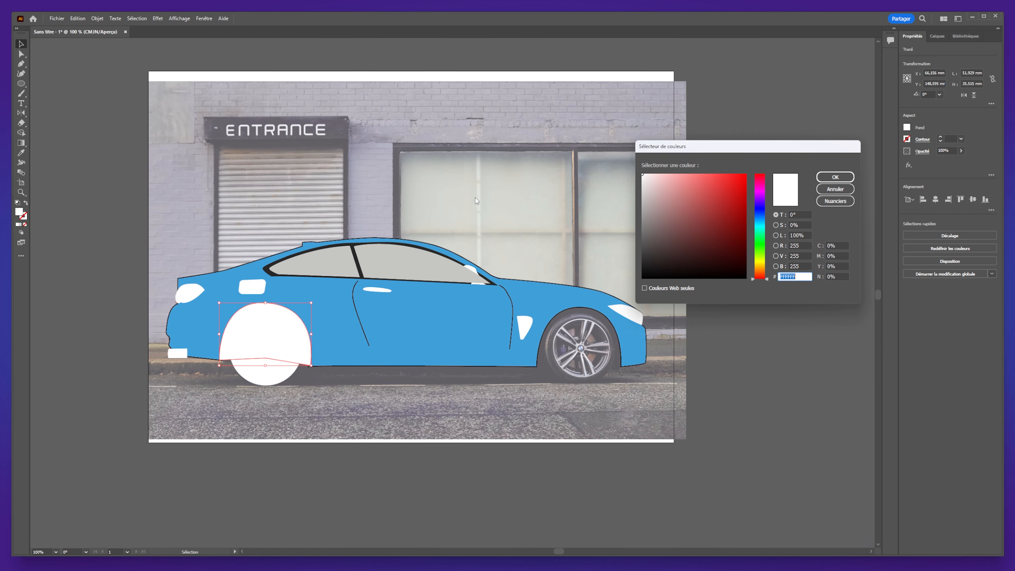
Copy the window surround's dark fill onto the rear wheel arch shape and move the shape beneath the car body in the stacking order.
click(836, 177)
key(i)
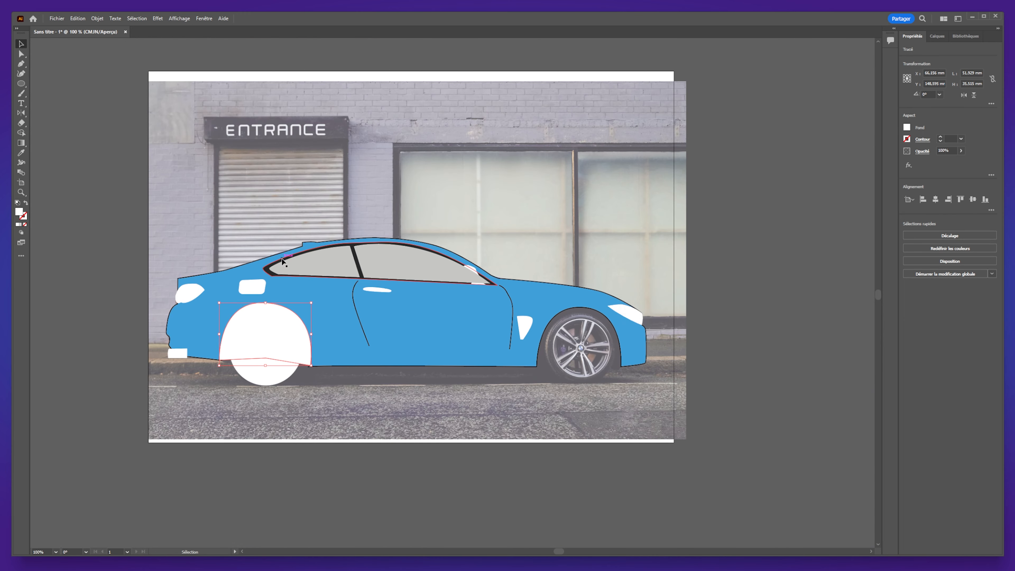
click(272, 268)
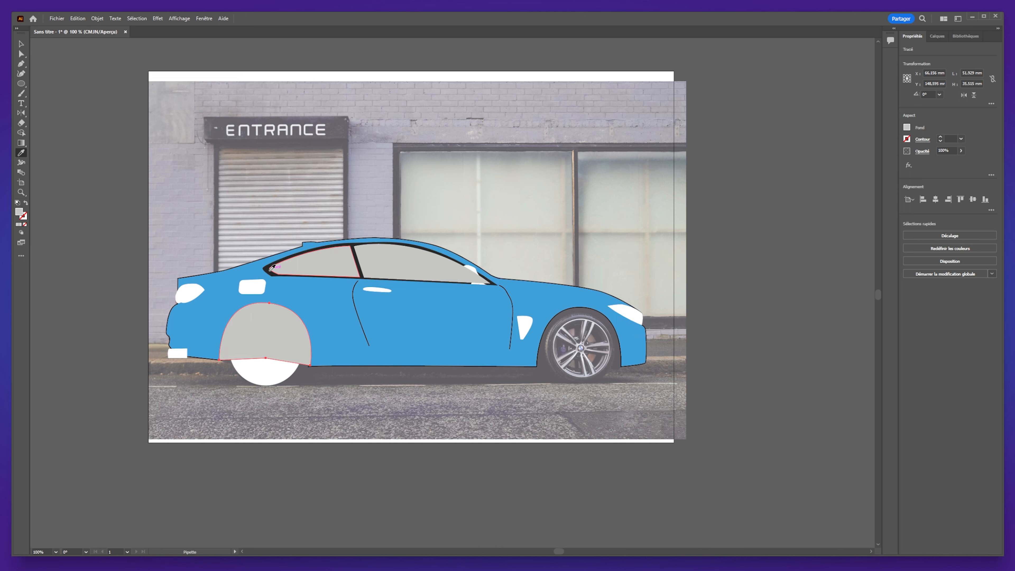
click(267, 270)
click(22, 44)
click(938, 36)
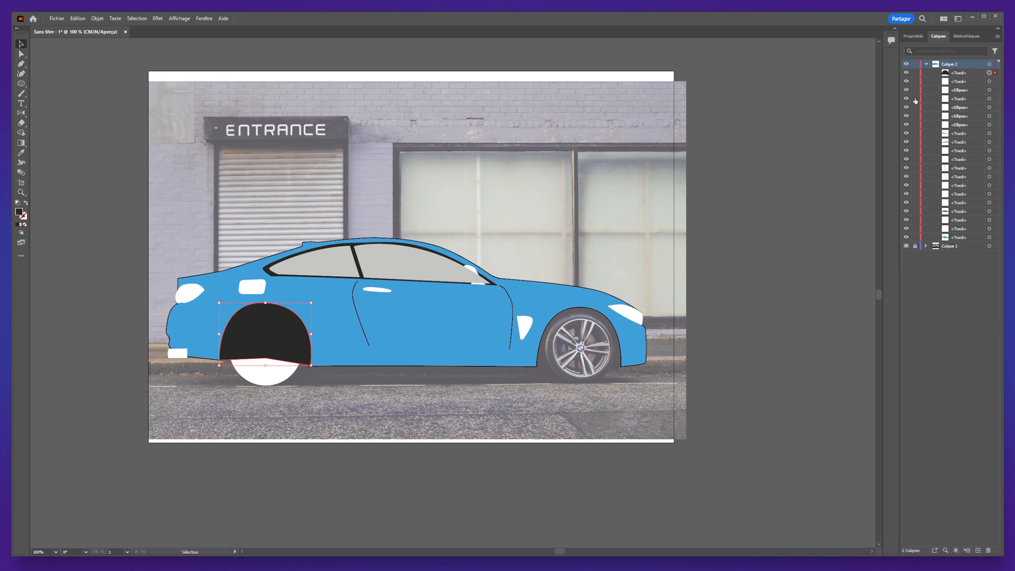
drag(977, 75, 978, 244)
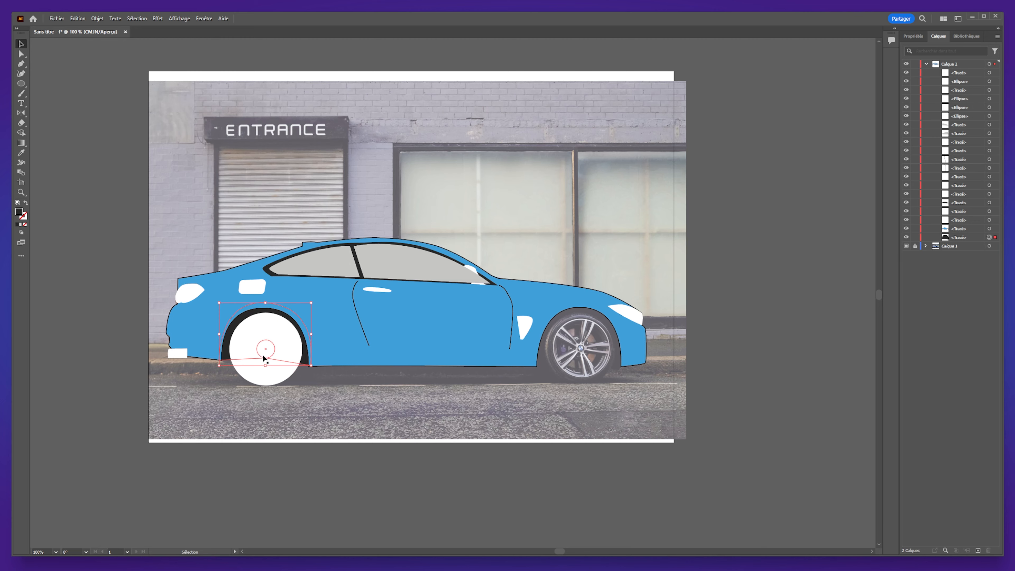
Move the rear wheel's outer tyre circle beneath the car body, directly above the wheel arch shape in the stacking order.
scroll(262, 355, up, 1)
drag(264, 354, 345, 354)
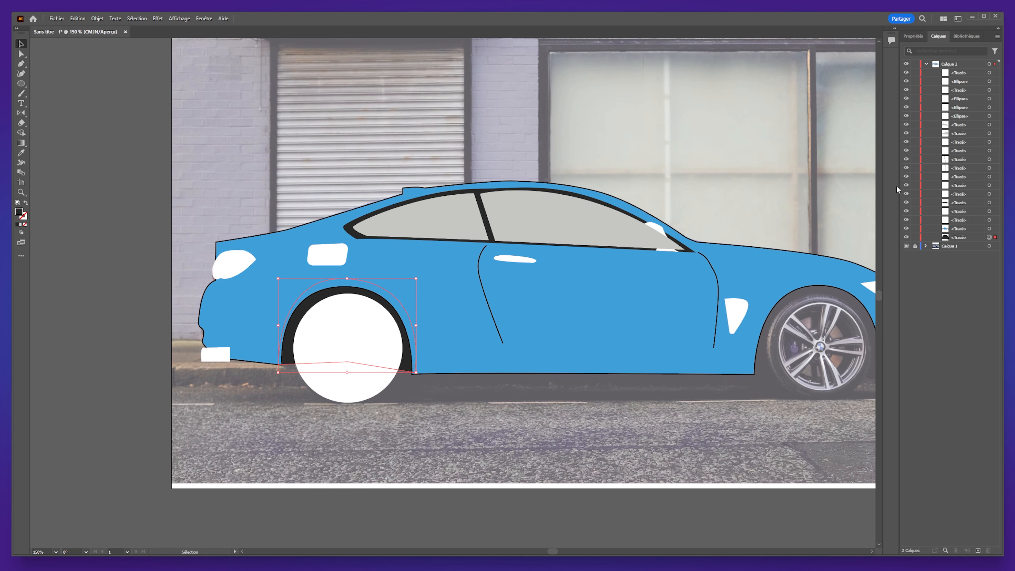
click(297, 336)
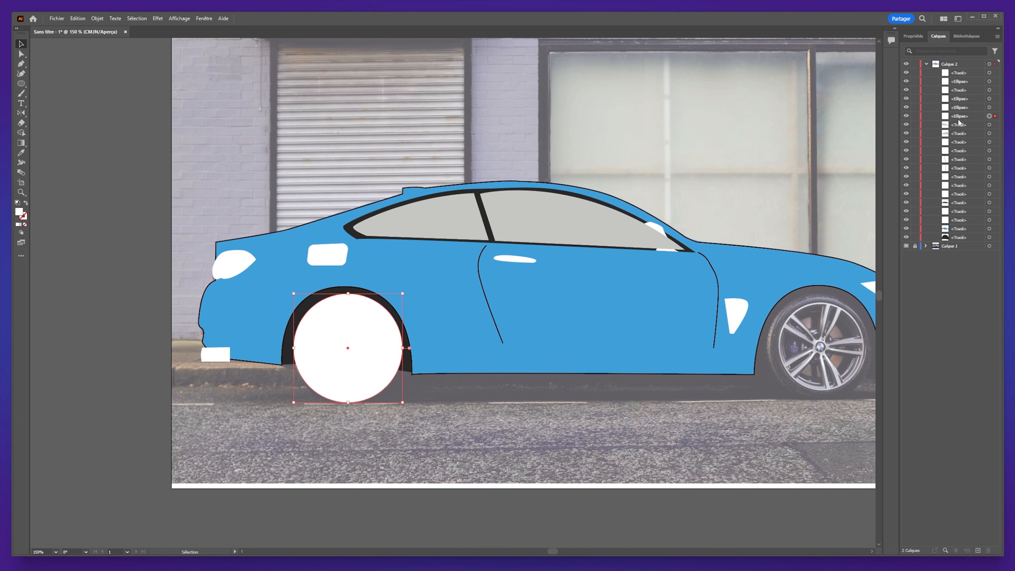
drag(965, 117, 961, 233)
Fill the rear wheel's outer tyre circle with dark grey #4C4C4C and deselect it.
click(22, 153)
click(336, 294)
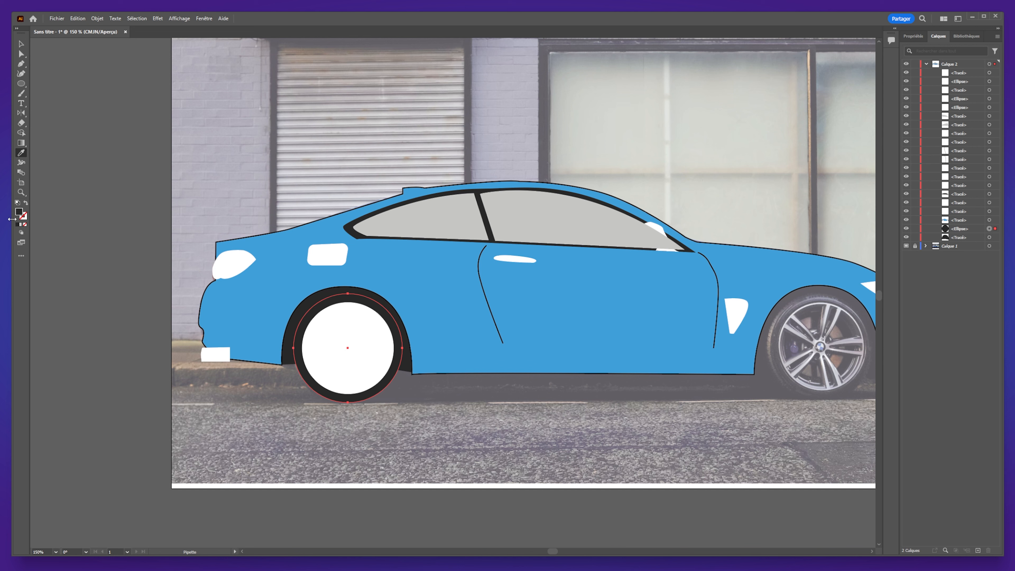
double_click(19, 212)
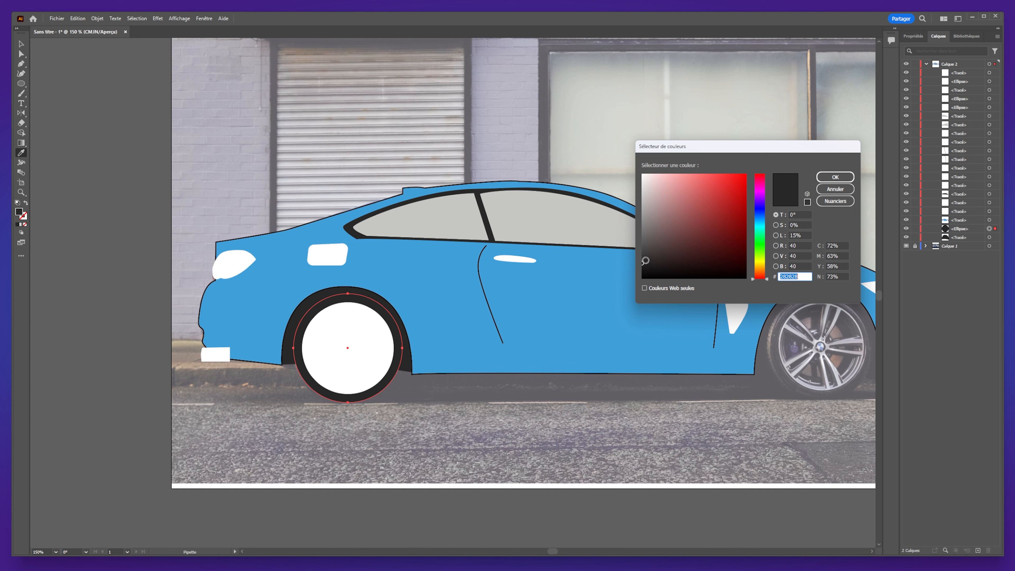
drag(634, 254, 630, 247)
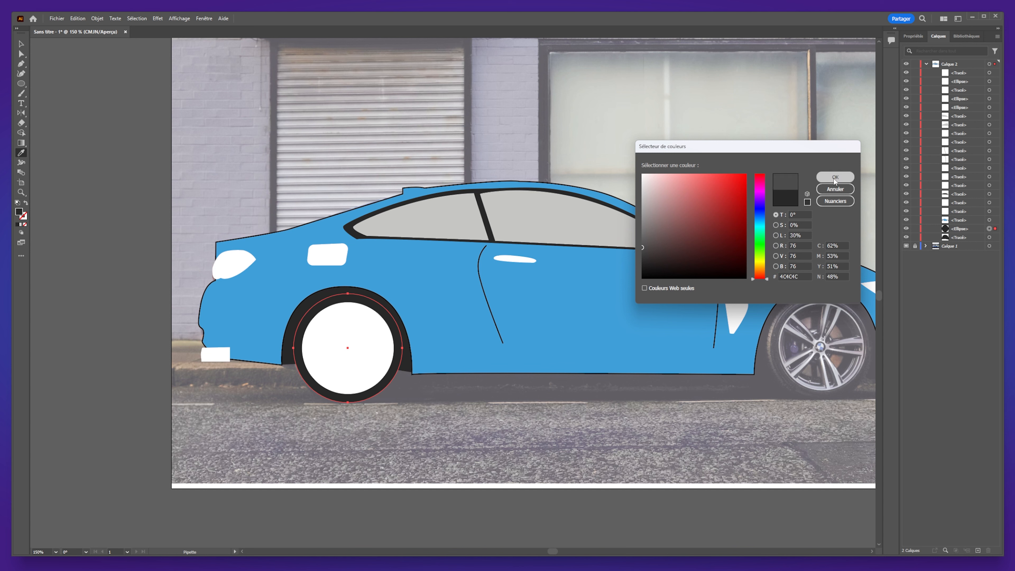
click(835, 176)
click(22, 43)
click(49, 186)
Move the rear wheel's second-largest circle beneath the car body, directly above the tyre circle in the stacking order.
click(382, 373)
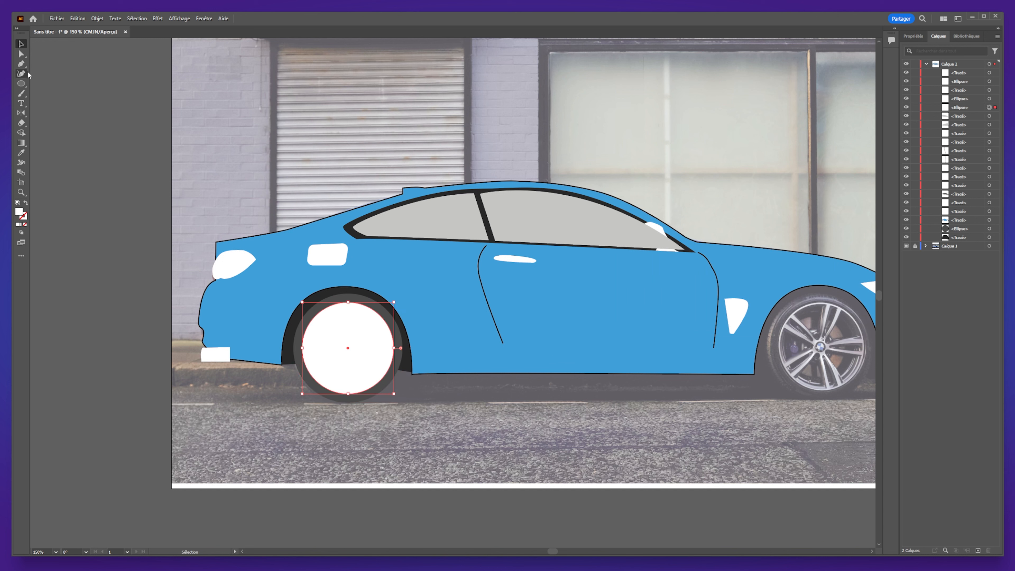
click(964, 108)
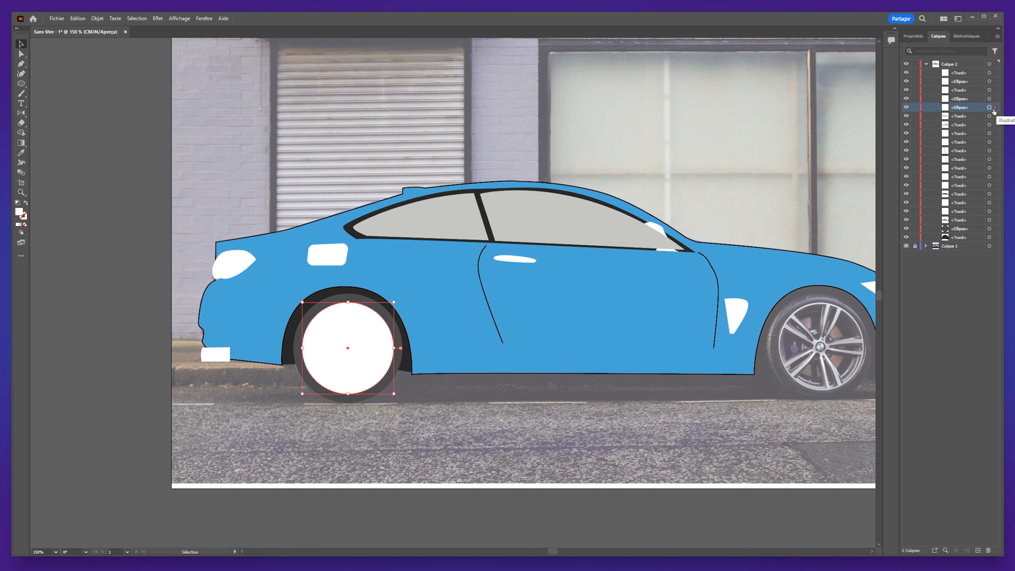
drag(975, 108, 973, 220)
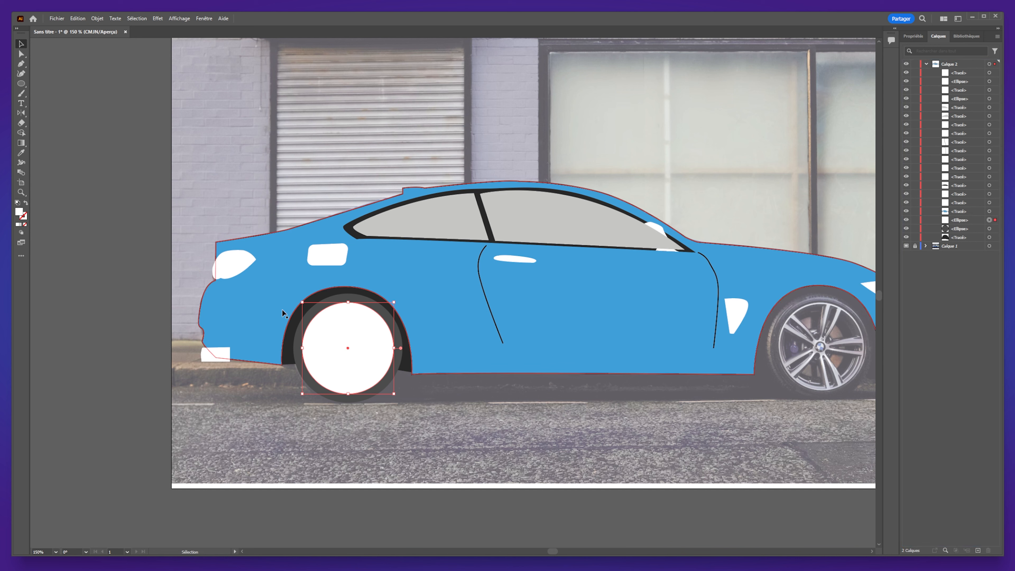
Fill the rear wheel's second-largest circle with mid grey #666666.
click(21, 153)
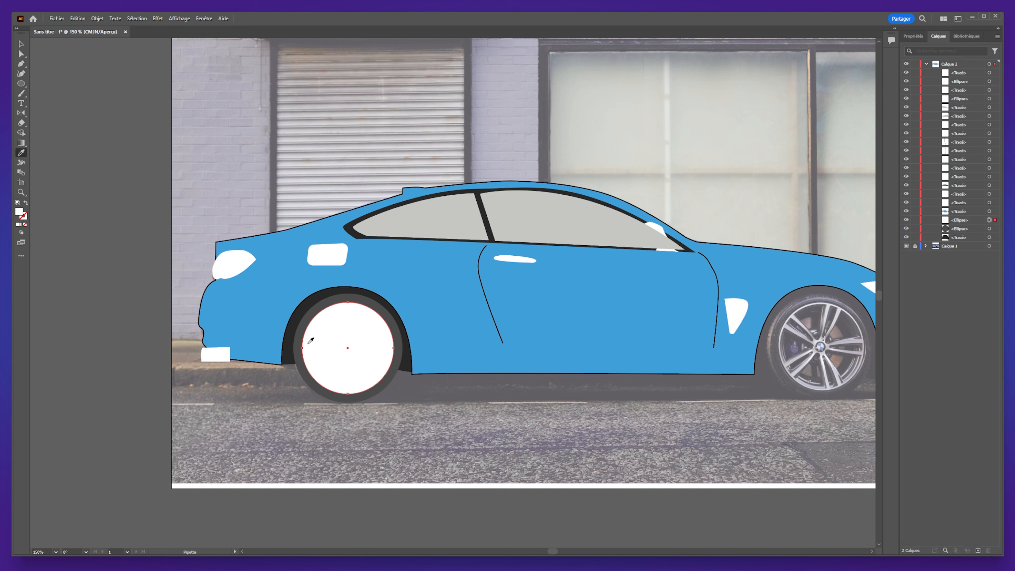
click(297, 335)
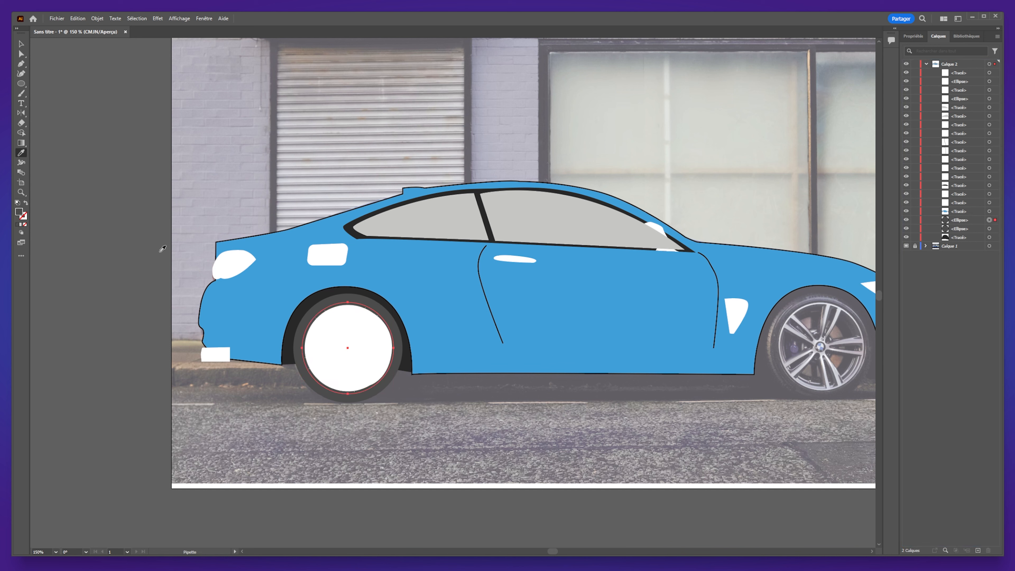
double_click(20, 213)
drag(644, 242, 629, 236)
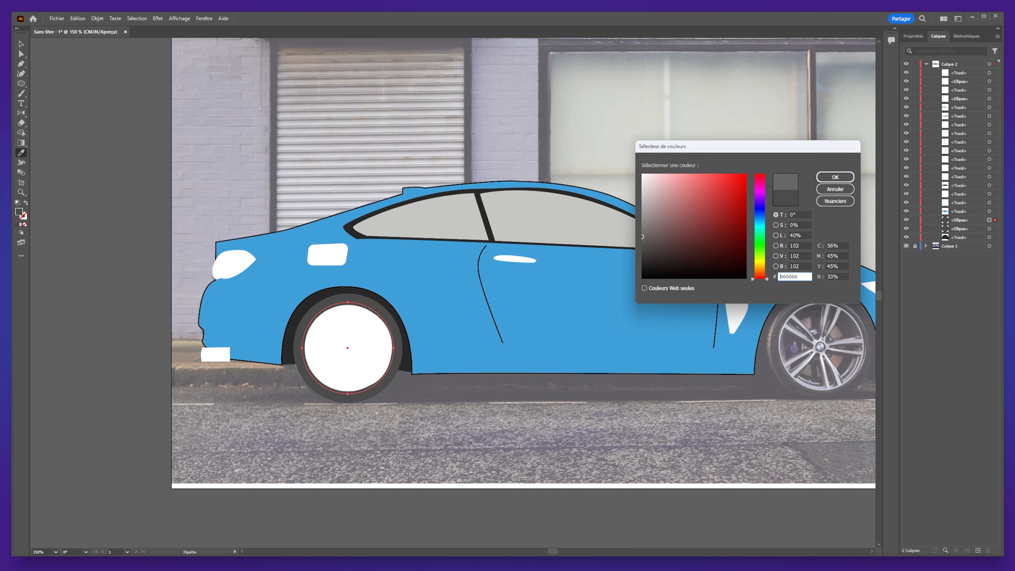
click(836, 177)
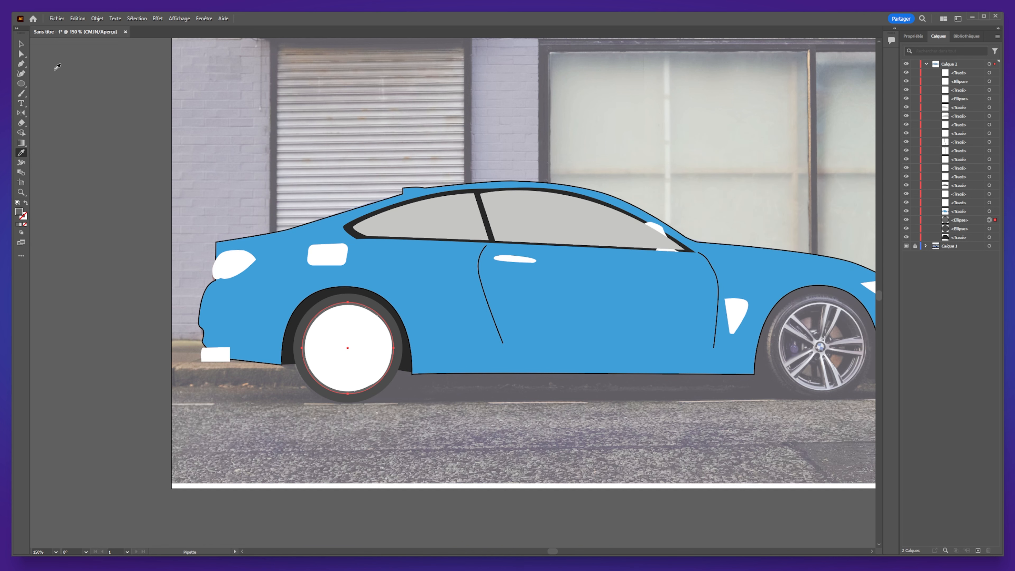
click(21, 44)
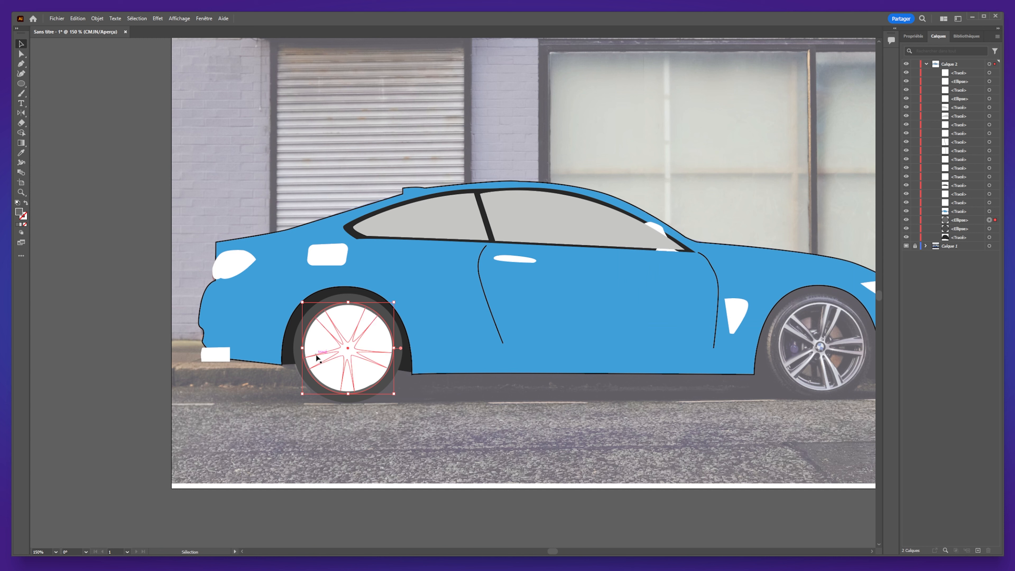
Move the rear wheel's inner rim disc beneath the car body, directly above the #666666 circle, and fill it with grey #A5A5A5.
click(311, 344)
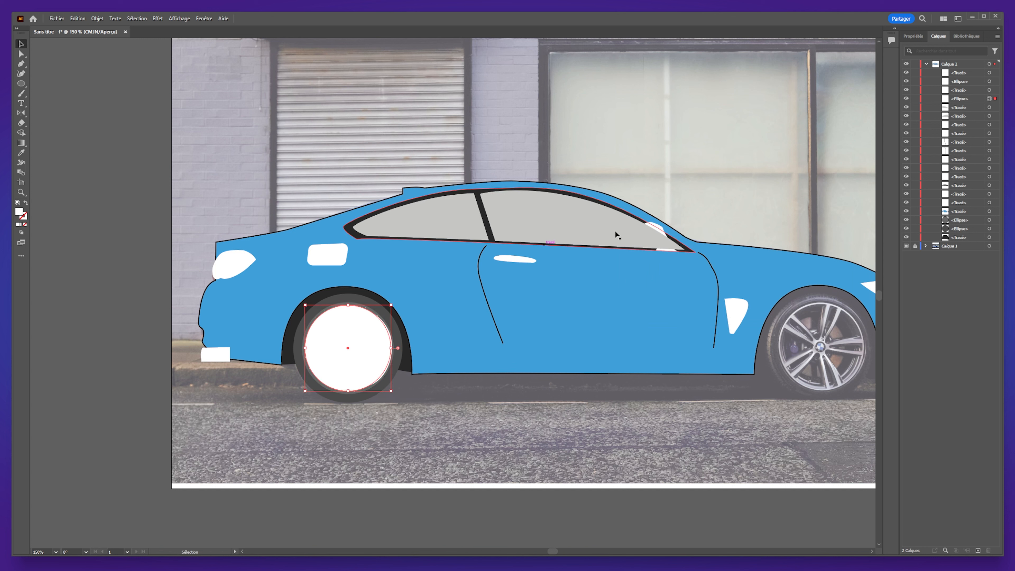
drag(968, 99, 963, 219)
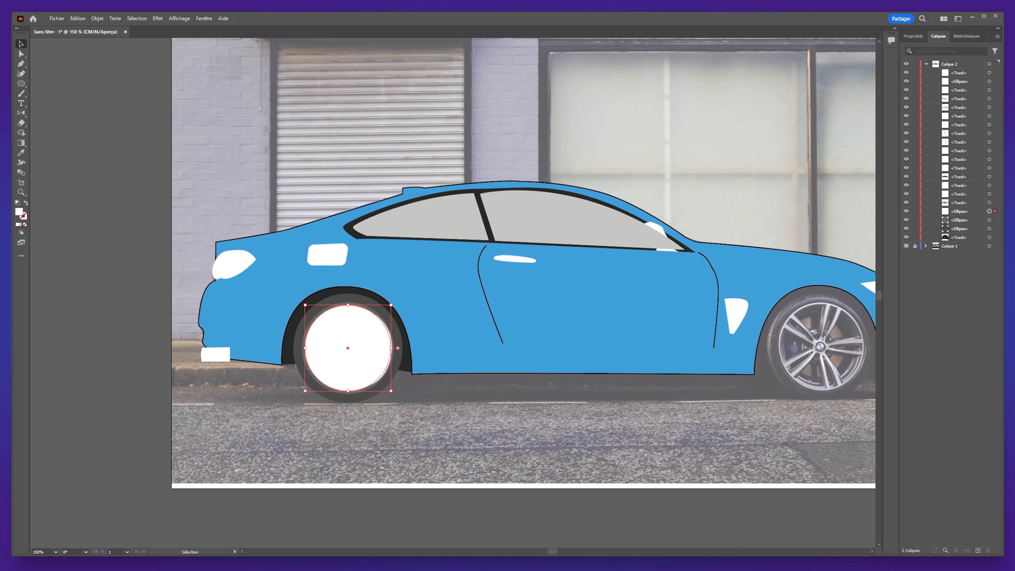
double_click(19, 213)
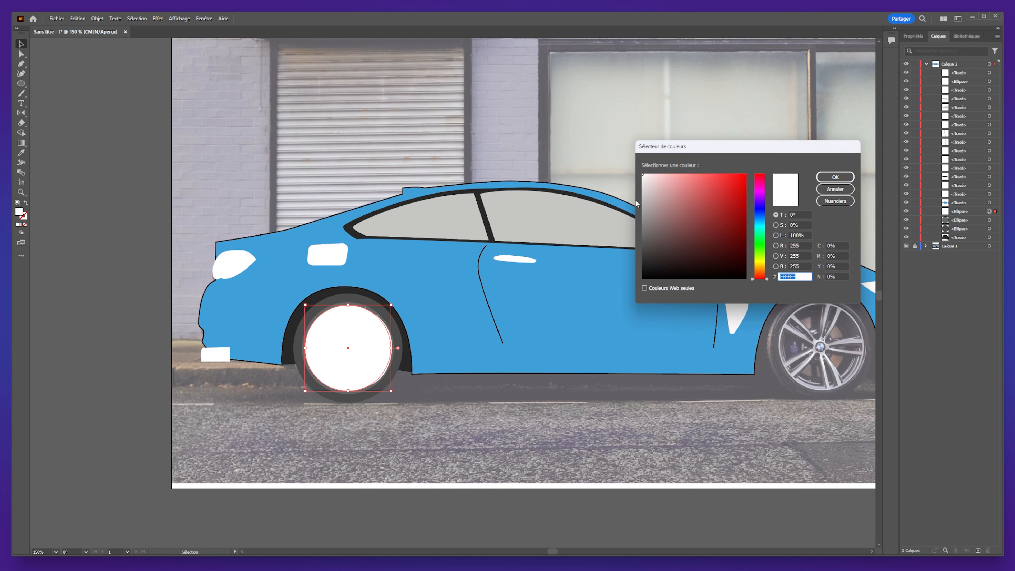
click(618, 210)
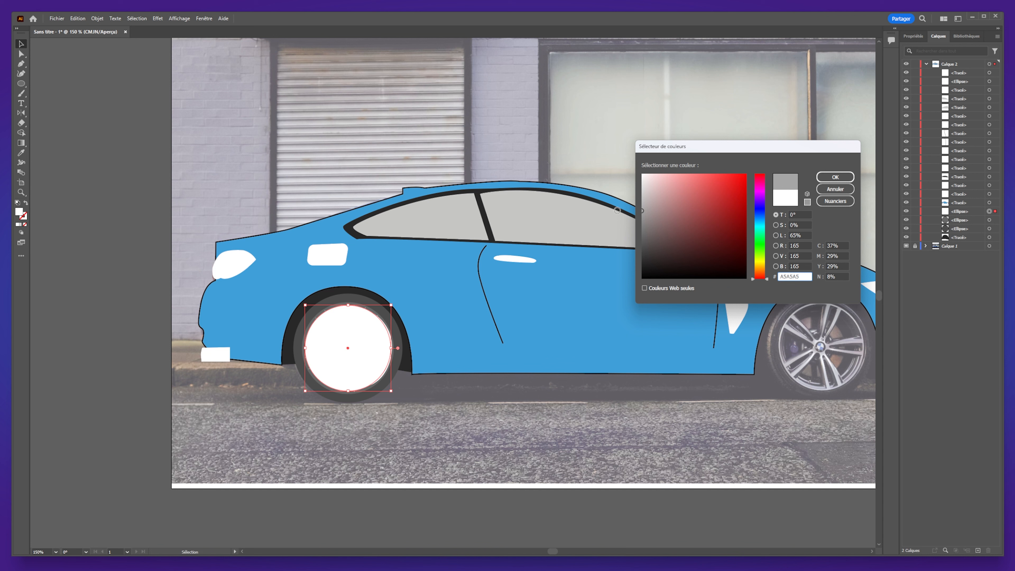
click(836, 177)
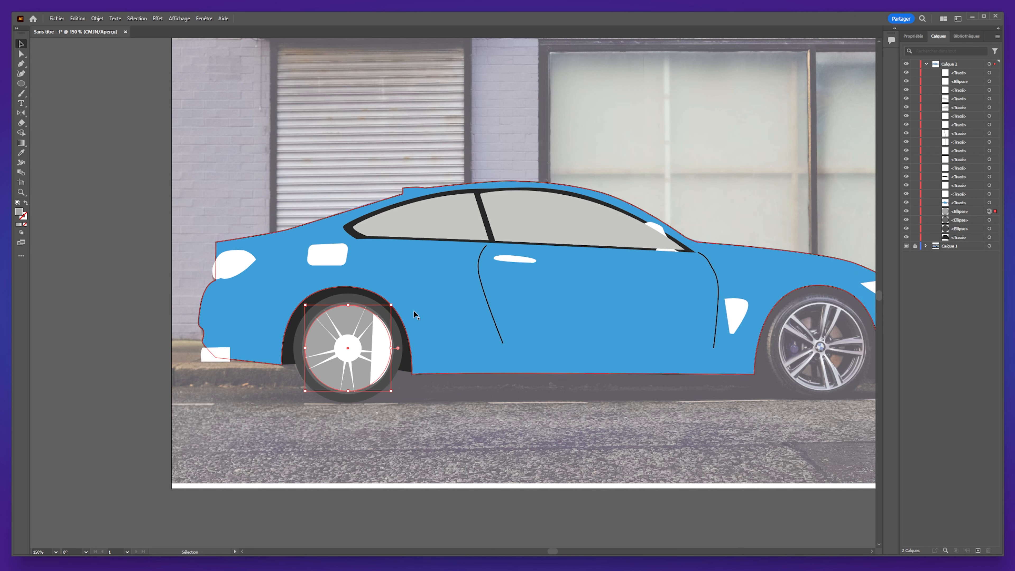
Fill the segment at the rear wheel's inner edge by sampling the car body's blue appearance, and deselect it.
click(376, 362)
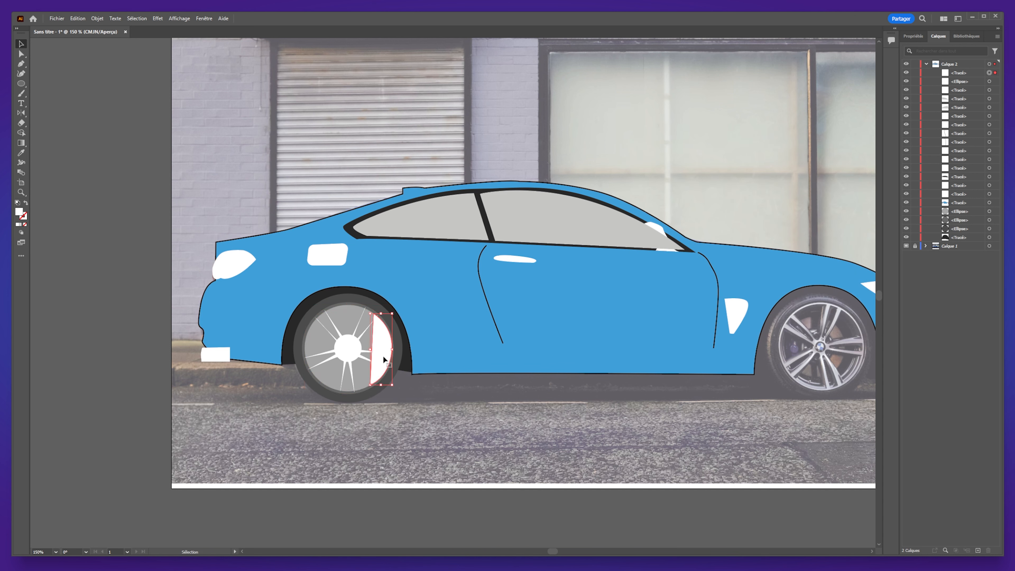
key(i)
click(566, 293)
click(21, 44)
click(106, 280)
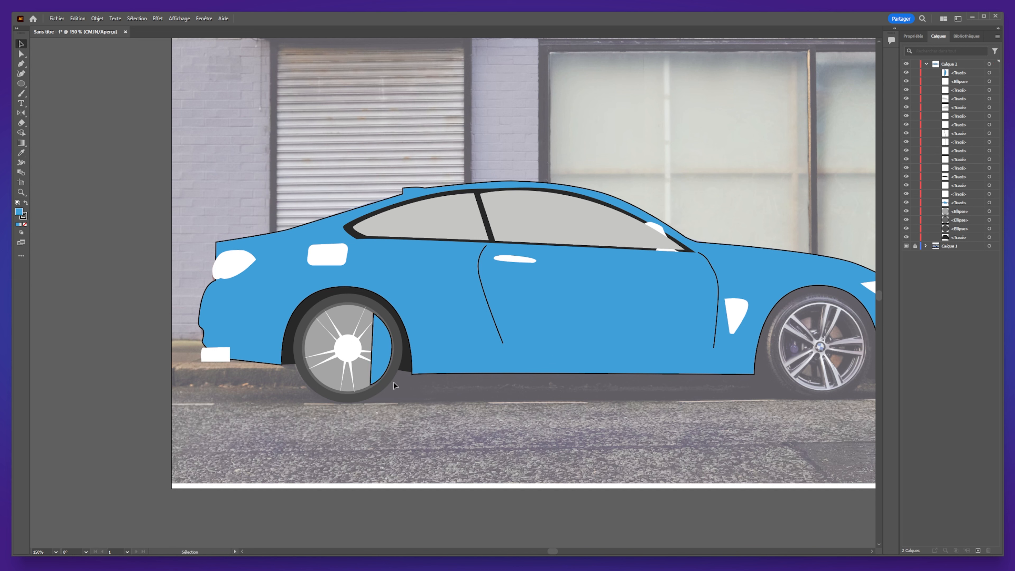
Fill the rear wheel's spoke shape with the surrounding ring's mid grey and move it directly beneath the car body in the stacking order.
click(352, 366)
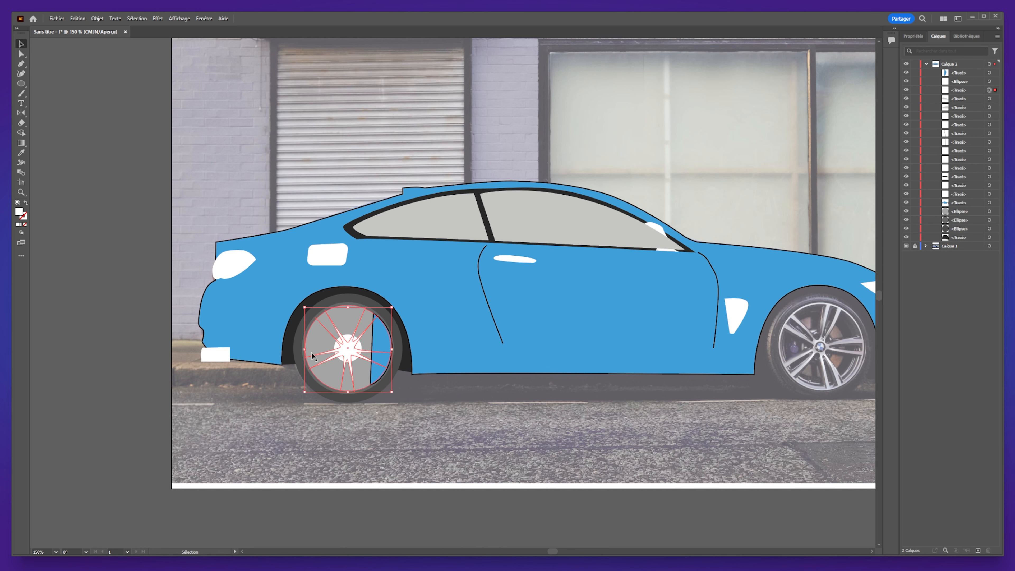
key(ctrl+plus)
key(ctrl+plus)
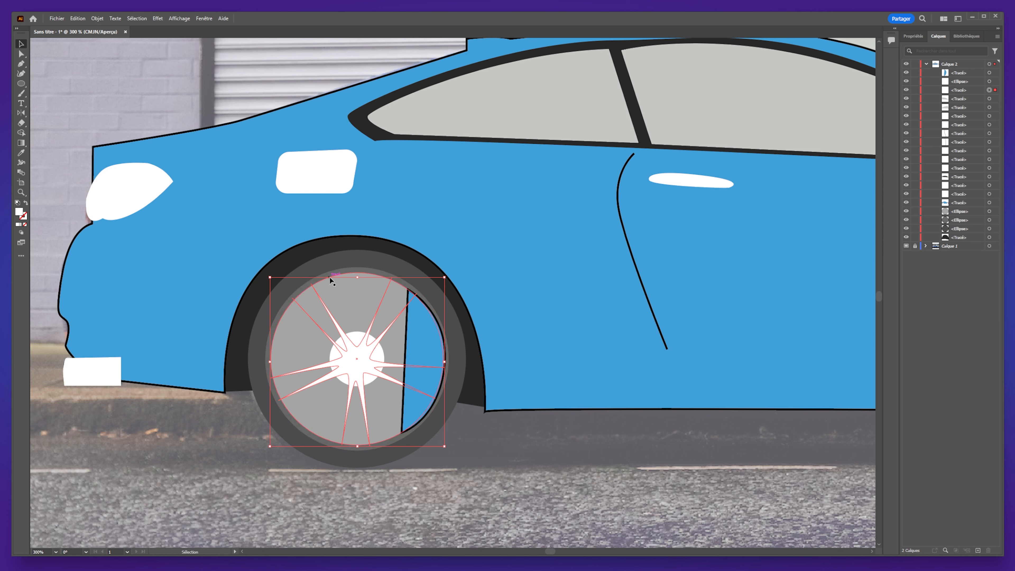
click(22, 154)
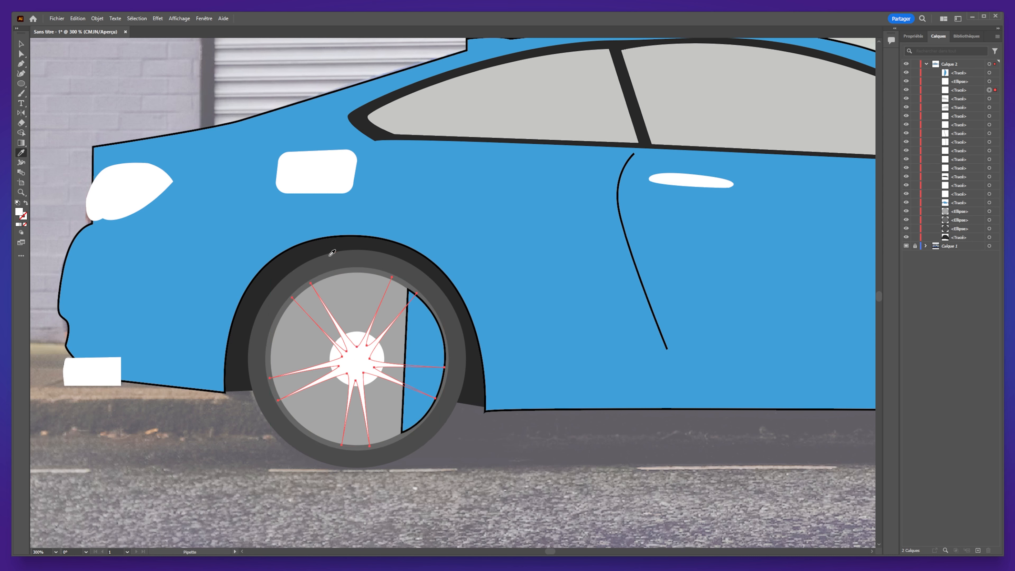
click(22, 44)
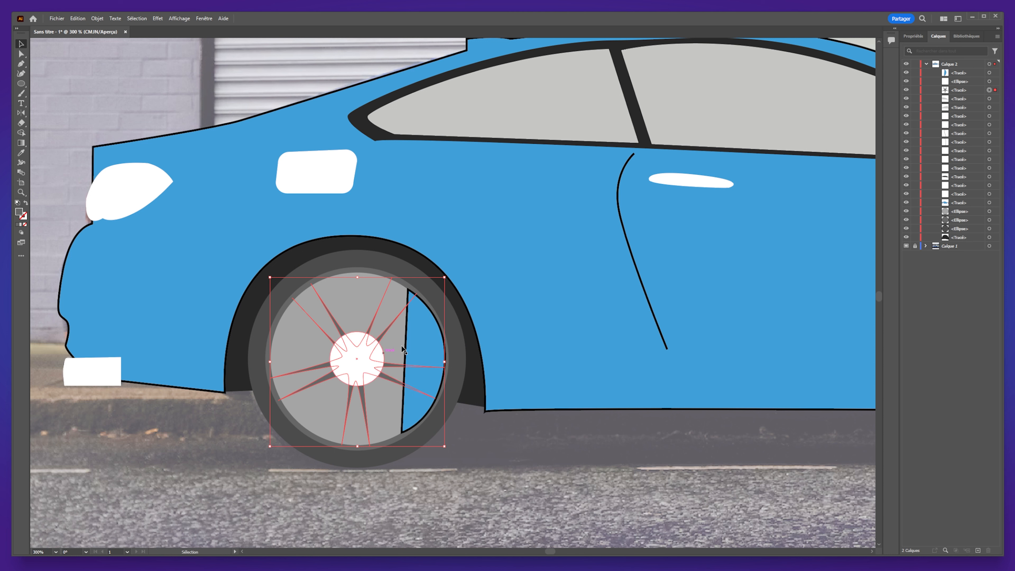
drag(959, 90, 976, 198)
Move the rear wheel's hub circle between the car body and the spokes, and give it the spokes' mid grey fill.
click(357, 360)
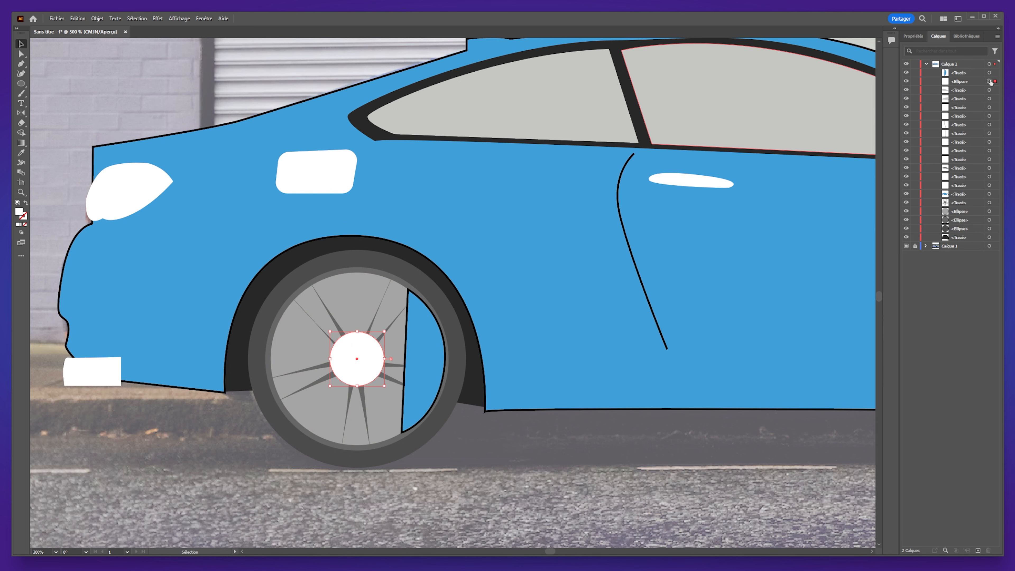
drag(973, 86, 967, 199)
key(i)
click(387, 365)
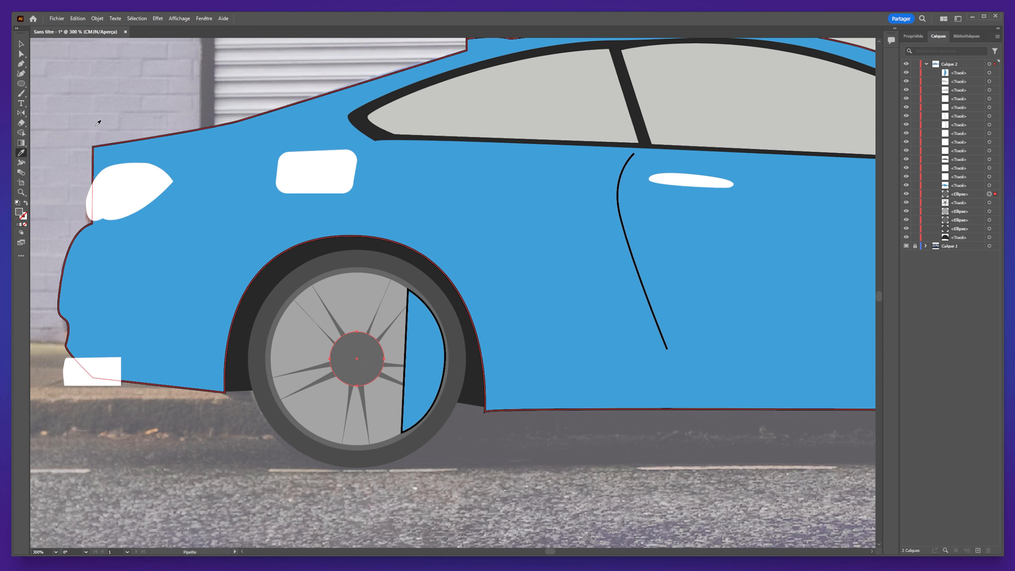
click(21, 43)
click(304, 498)
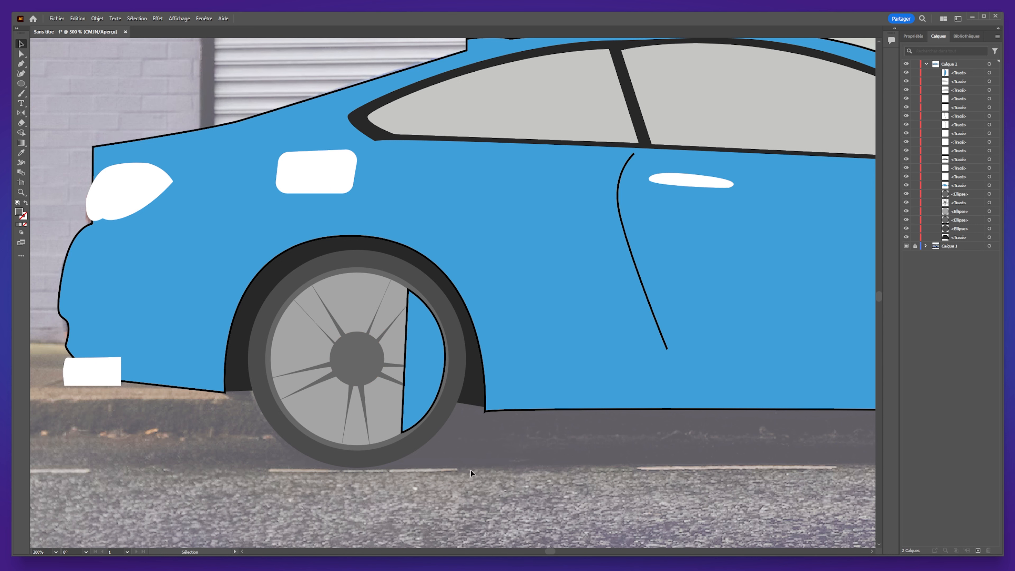
Move the rear wheel's blue segment beneath the spokes, directly above the rim disc in the stacking order.
alt+scroll(471, 470, down, 1)
click(443, 386)
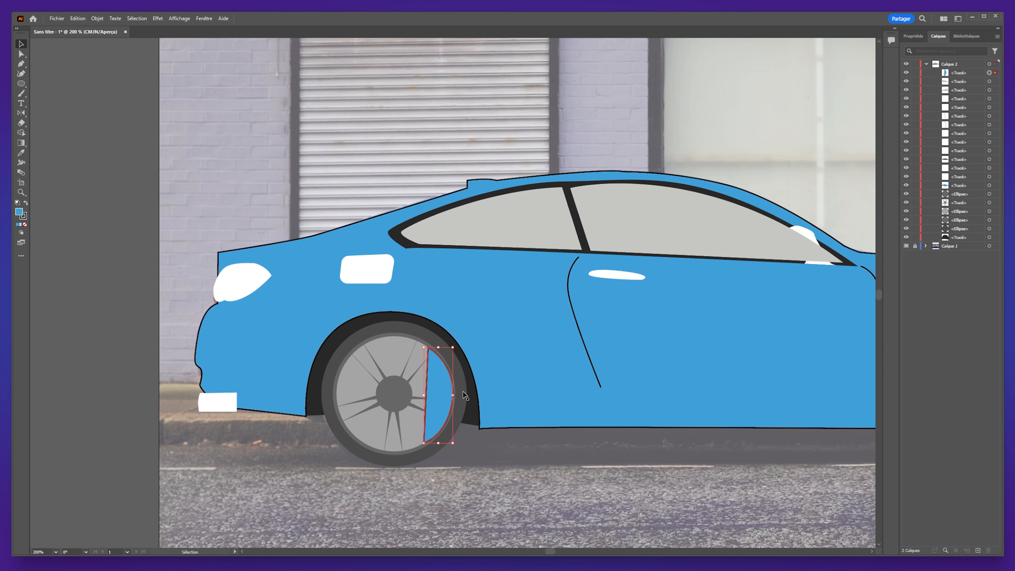
drag(972, 74, 963, 208)
click(529, 525)
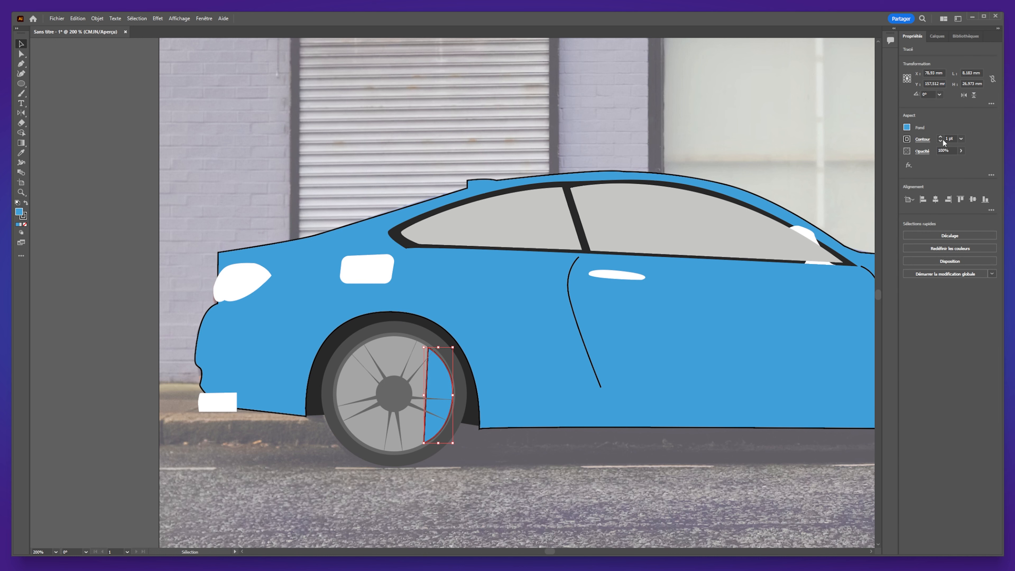
Remove the outline from the rear wheel's blue segment.
click(940, 141)
click(941, 141)
click(940, 141)
click(940, 141)
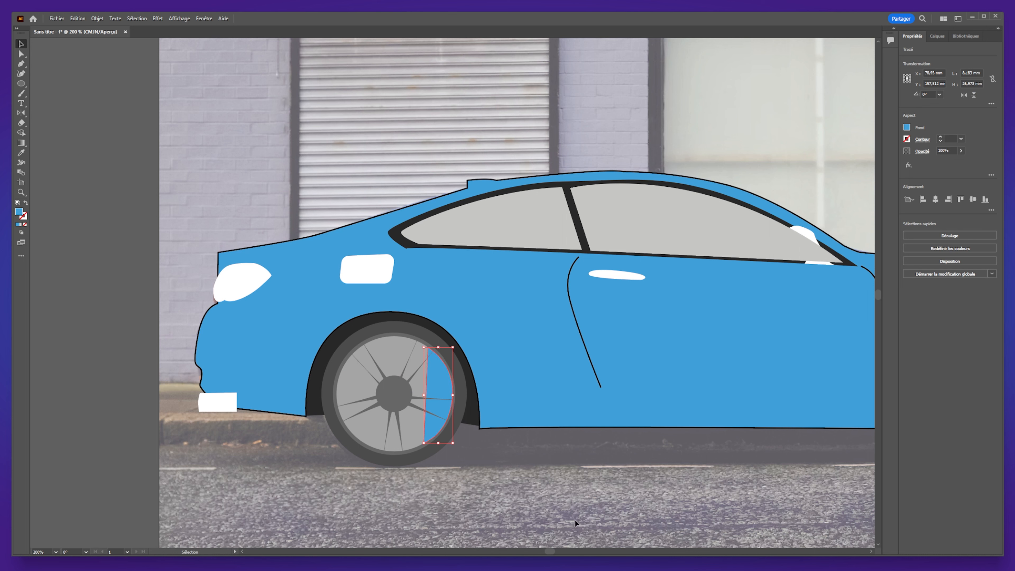
click(575, 530)
Shrink the blue segment to about 2.8 by 13.9 mm and position it against the rim's edge.
click(442, 389)
drag(425, 347, 437, 394)
drag(448, 390, 445, 388)
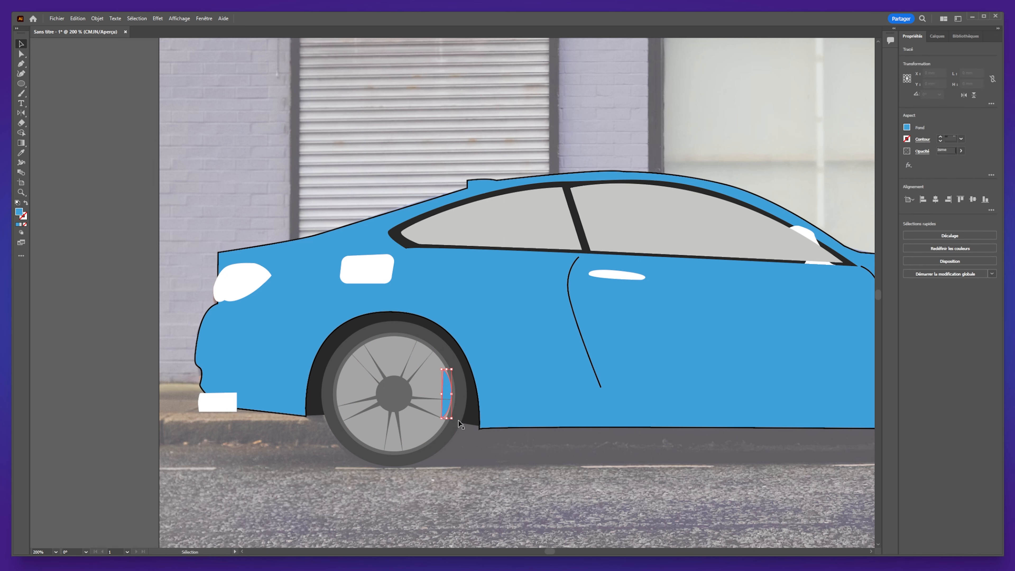
Move the blue segment's upper and lower corner anchor points outward so the shape meets the rim's edge.
scroll(424, 386, up, 4)
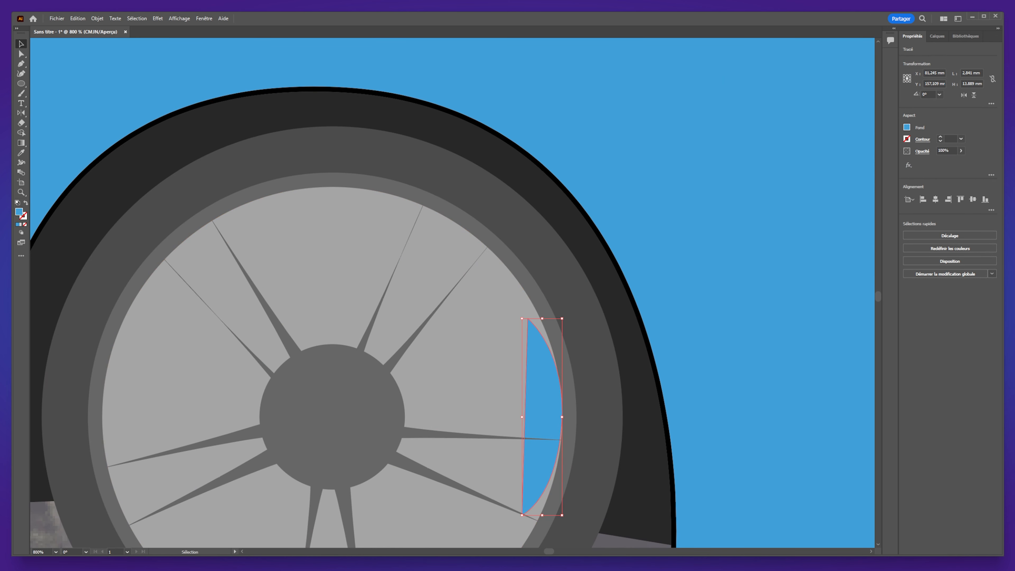
click(21, 53)
drag(528, 319, 528, 295)
scroll(575, 350, down, 5)
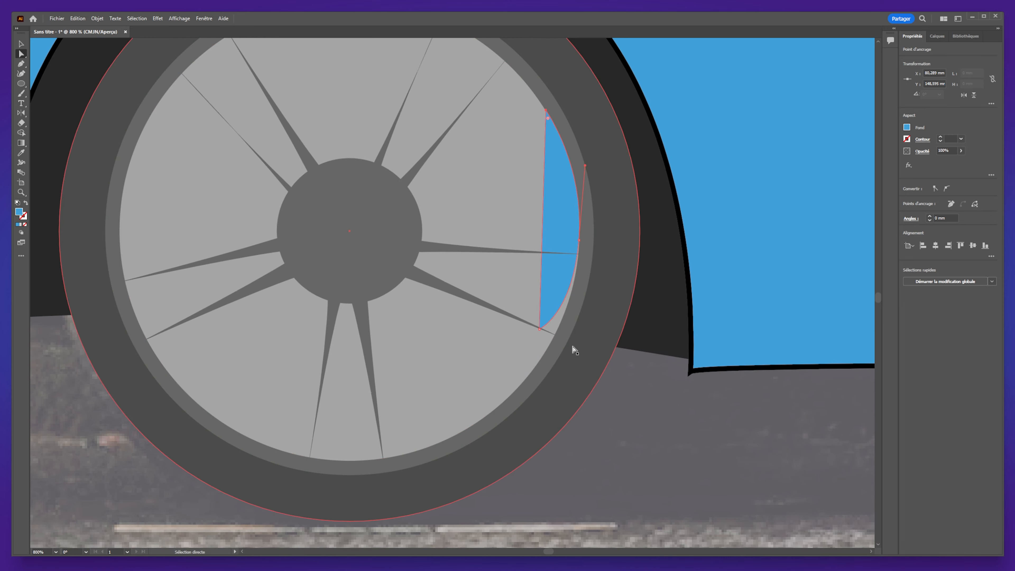
drag(540, 329, 540, 360)
click(619, 449)
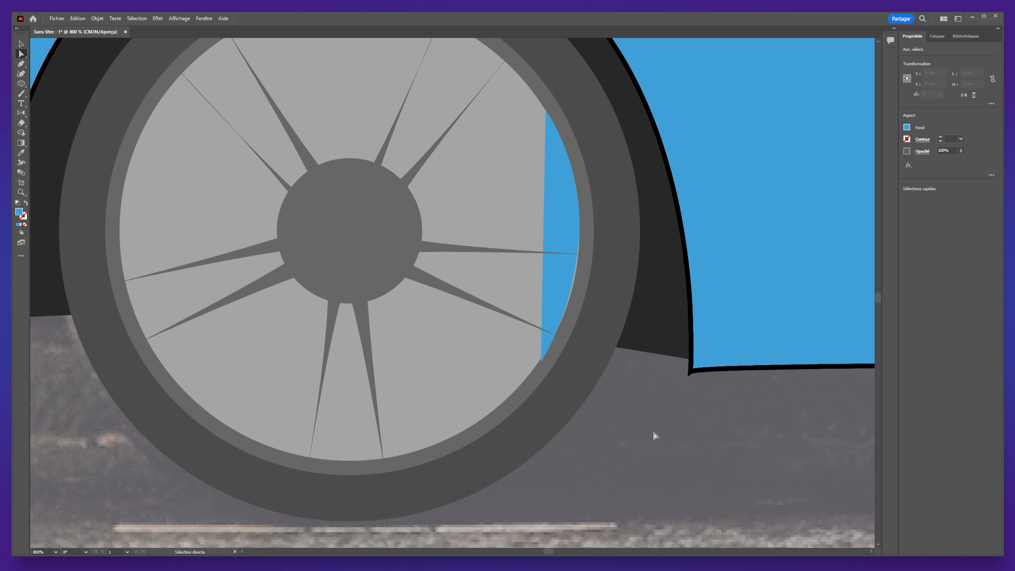
Add a black outline to the rear wheel's outer tyre circle and deselect it.
scroll(514, 395, down, 3)
key(v)
click(386, 411)
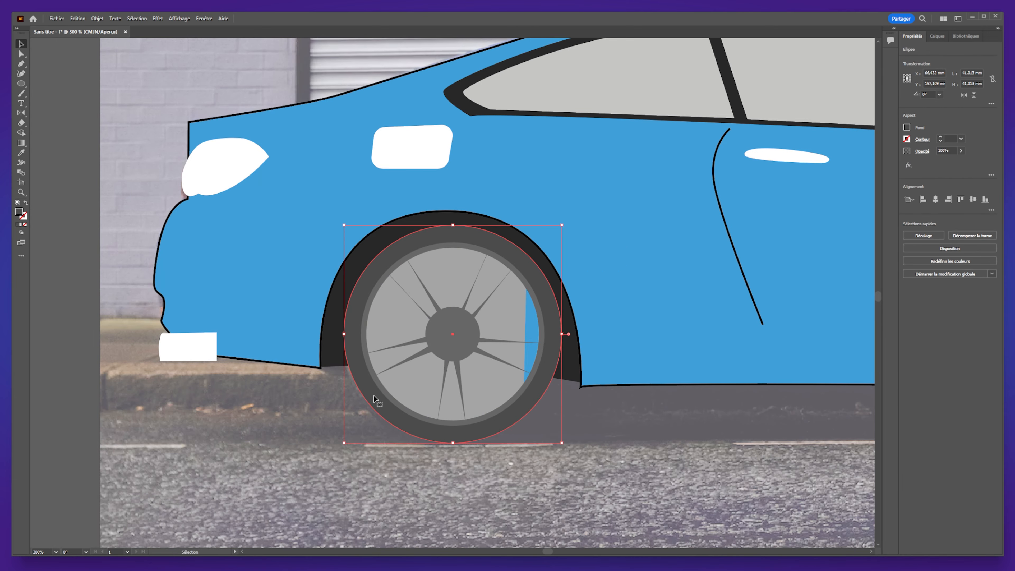
click(940, 137)
click(598, 486)
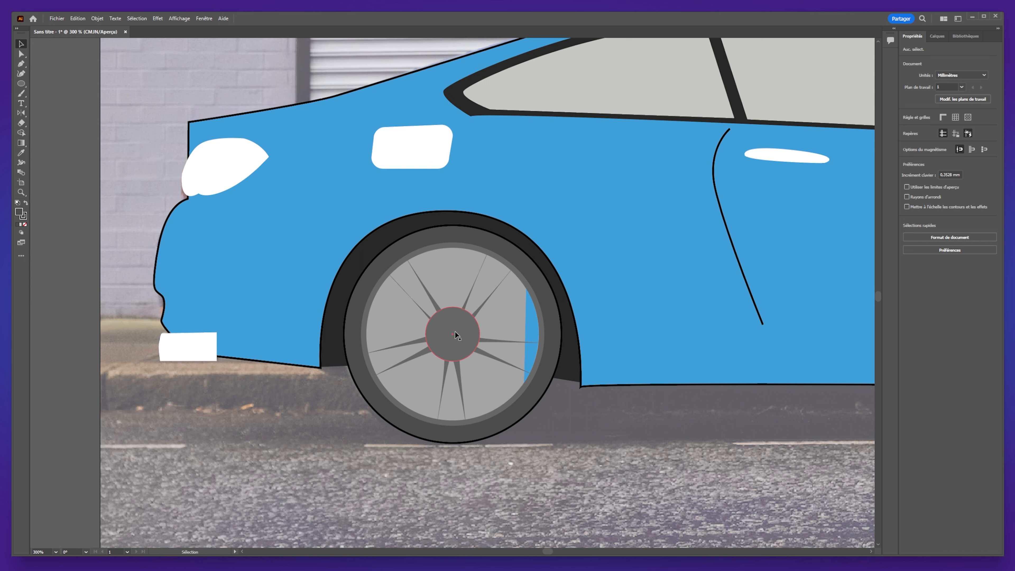
Select all the rear wheel's shapes together and place a duplicate of them over the front wheel.
click(381, 280)
shift+click(399, 377)
shift+click(436, 326)
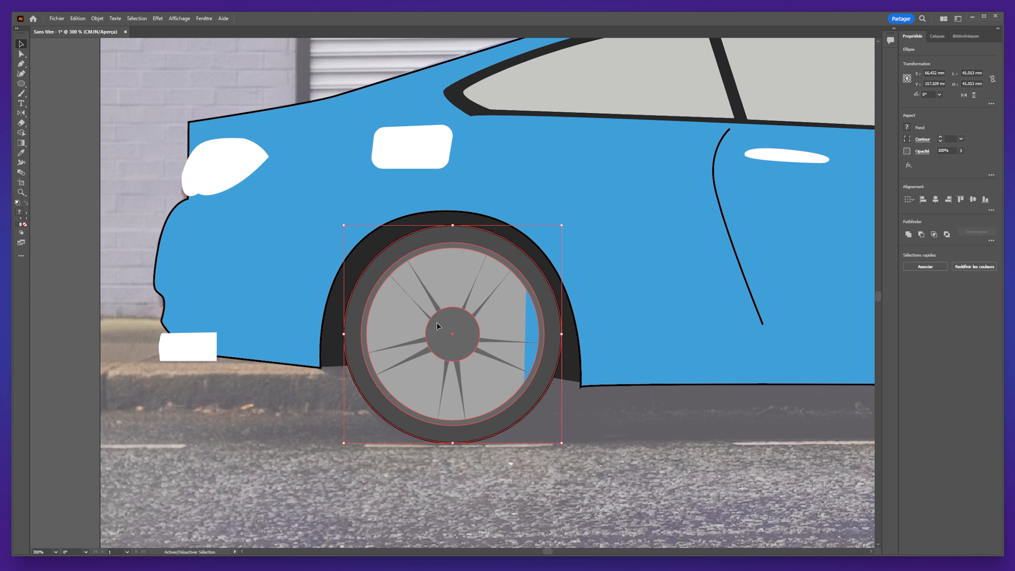
shift+click(425, 312)
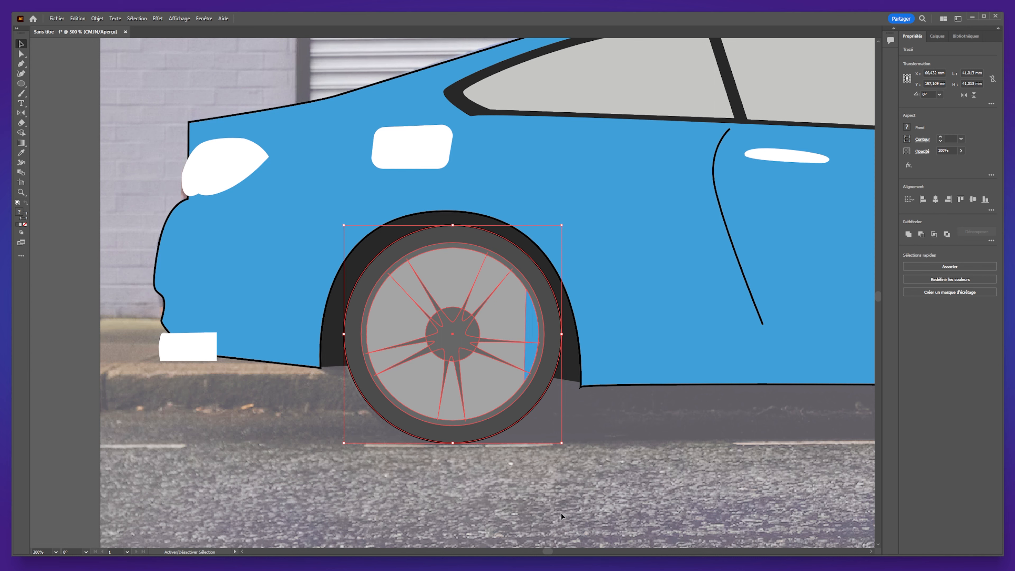
drag(523, 399, 676, 330)
scroll(437, 403, down, 2)
click(687, 435)
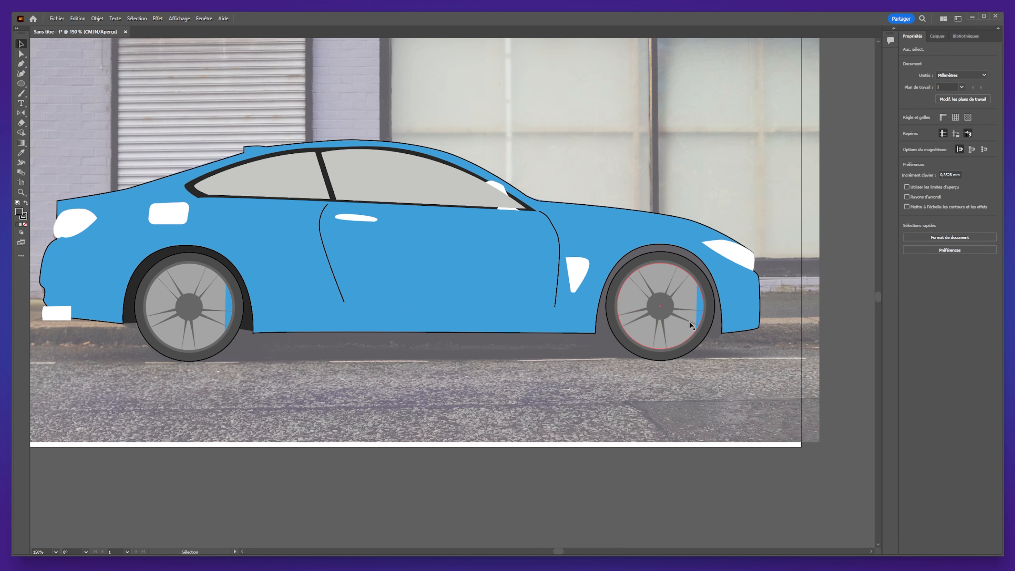
Duplicate the dark rear wheel arch behind the front wheel and adjust its lower corner anchor points to the body's edge.
click(197, 254)
drag(197, 253, 671, 256)
click(21, 54)
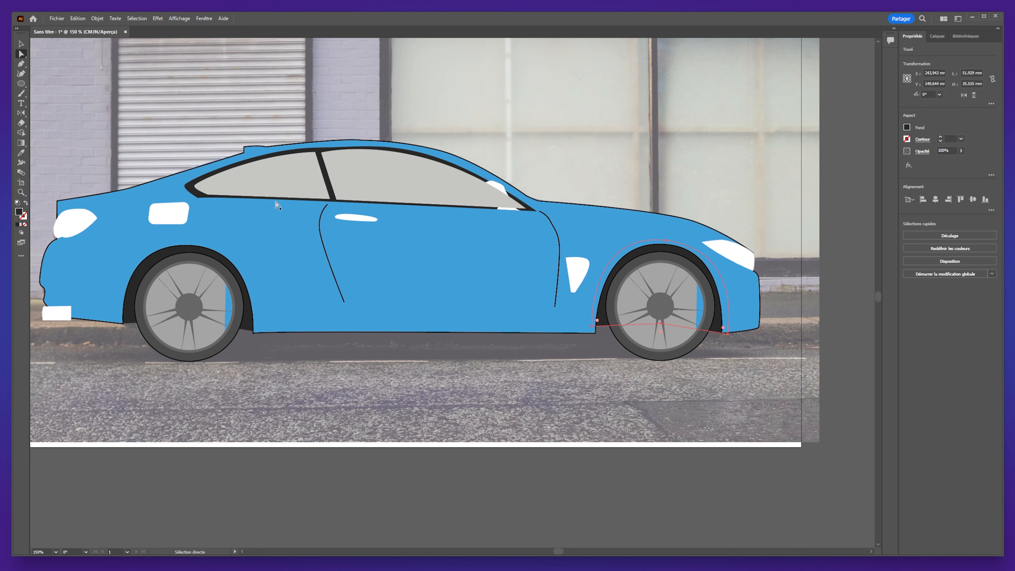
drag(590, 314, 592, 336)
click(703, 352)
click(721, 330)
drag(721, 330, 726, 336)
click(590, 331)
drag(590, 332, 588, 333)
click(577, 392)
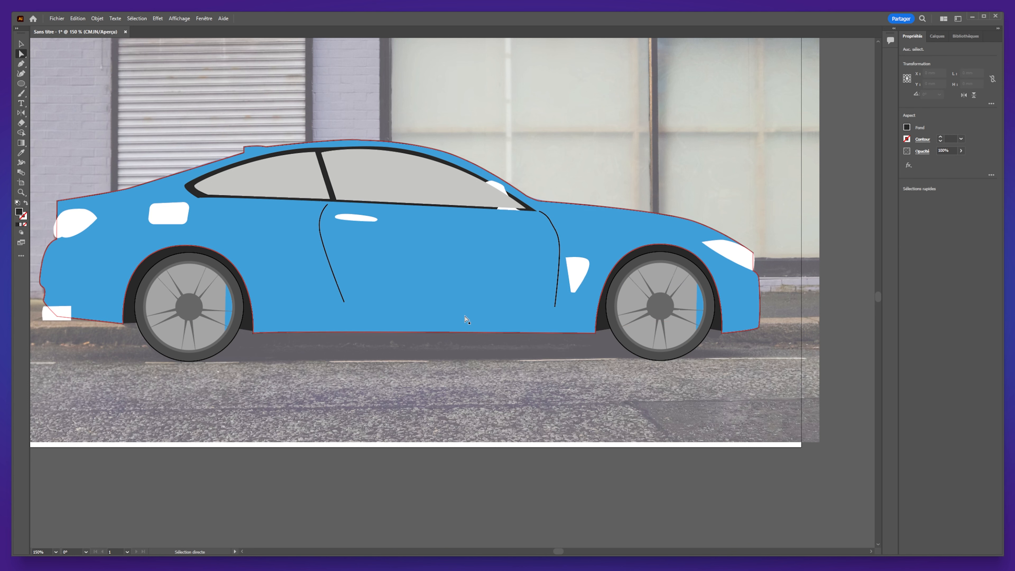
Remove the white fill from the side vent behind the front wheel arch and give it a black outline.
scroll(465, 322, down, 3)
scroll(447, 358, up, 3)
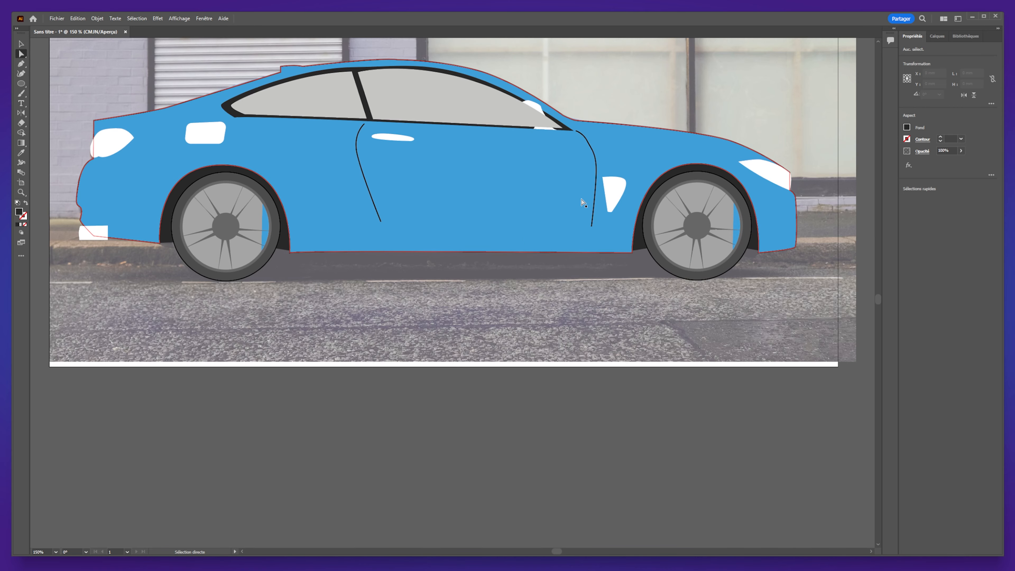
click(603, 351)
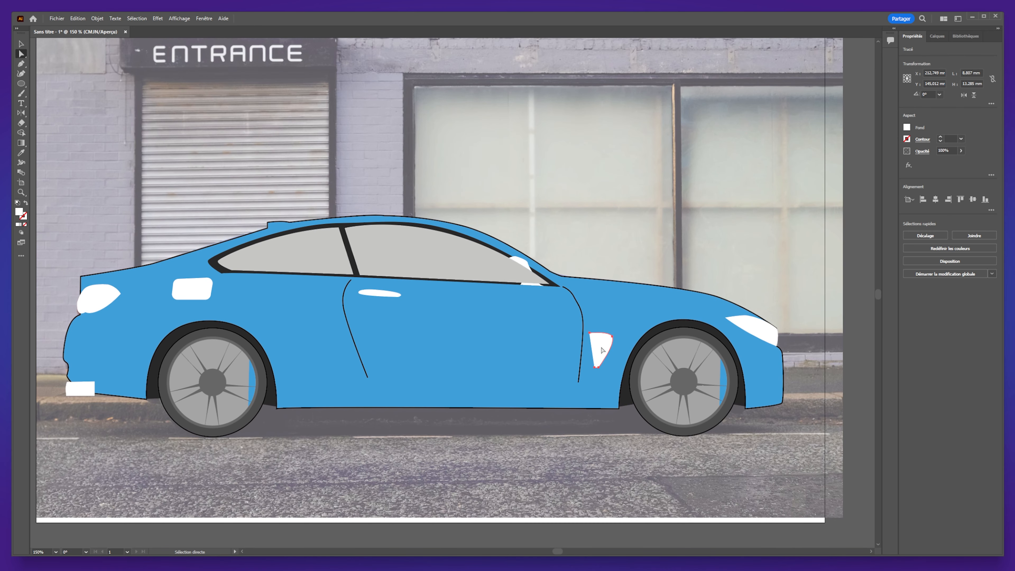
click(907, 128)
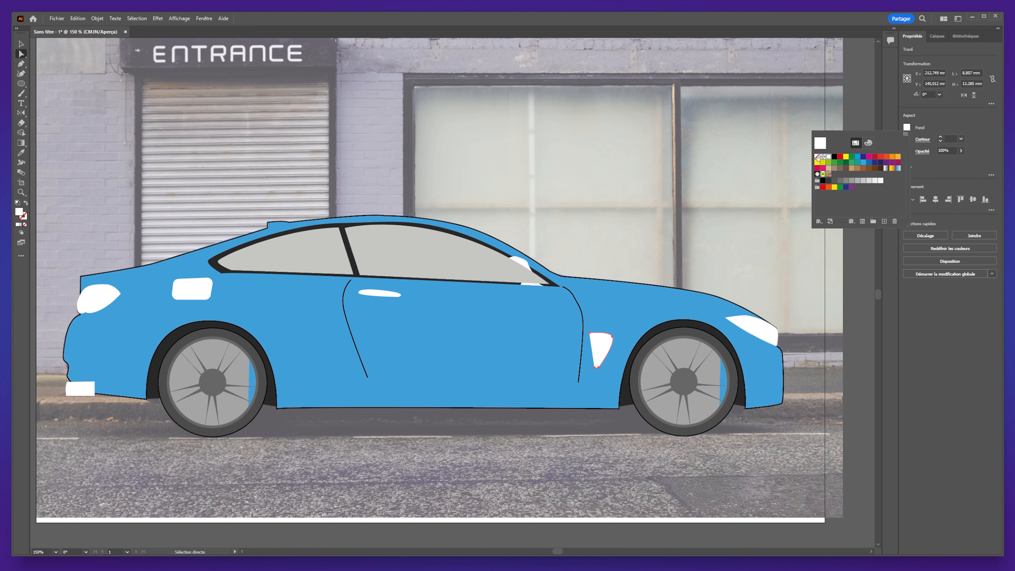
click(818, 157)
click(942, 138)
click(942, 138)
Give the door handle a black outline and no fill.
click(23, 45)
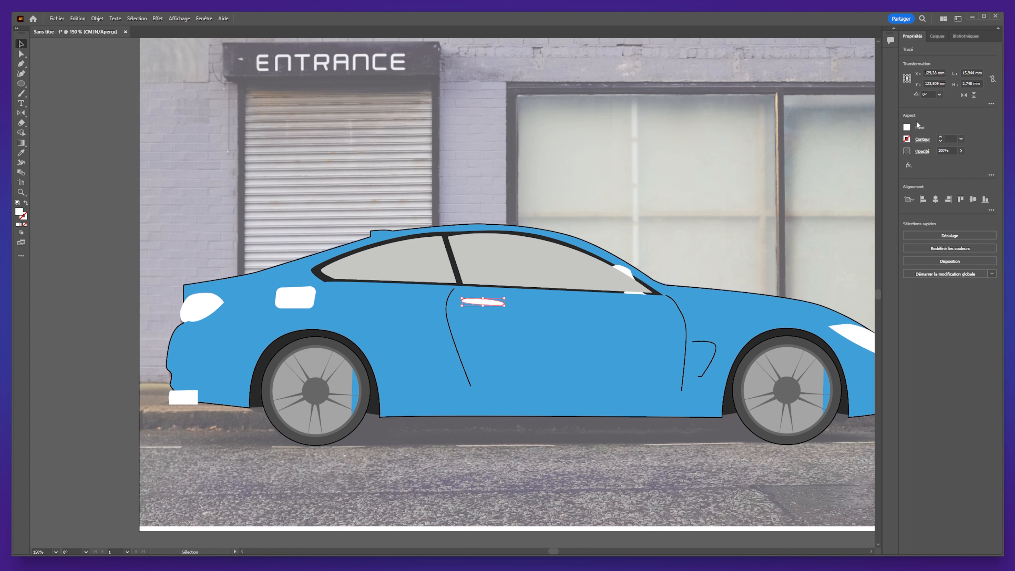
click(940, 137)
click(908, 128)
click(816, 157)
Give the fuel flap above the rear wheel a 1 pt outline and no fill.
click(296, 298)
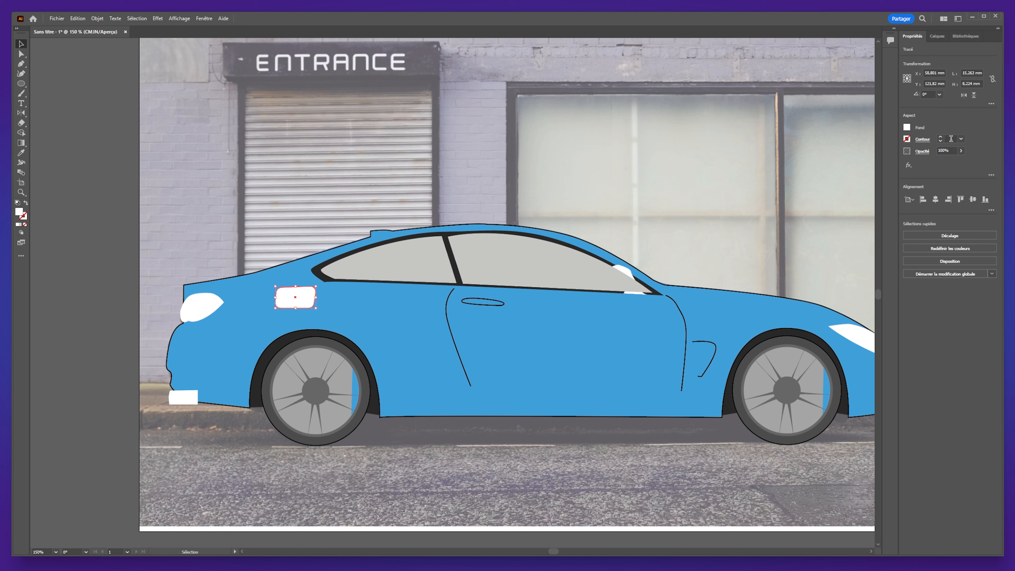
click(942, 138)
click(907, 128)
click(817, 157)
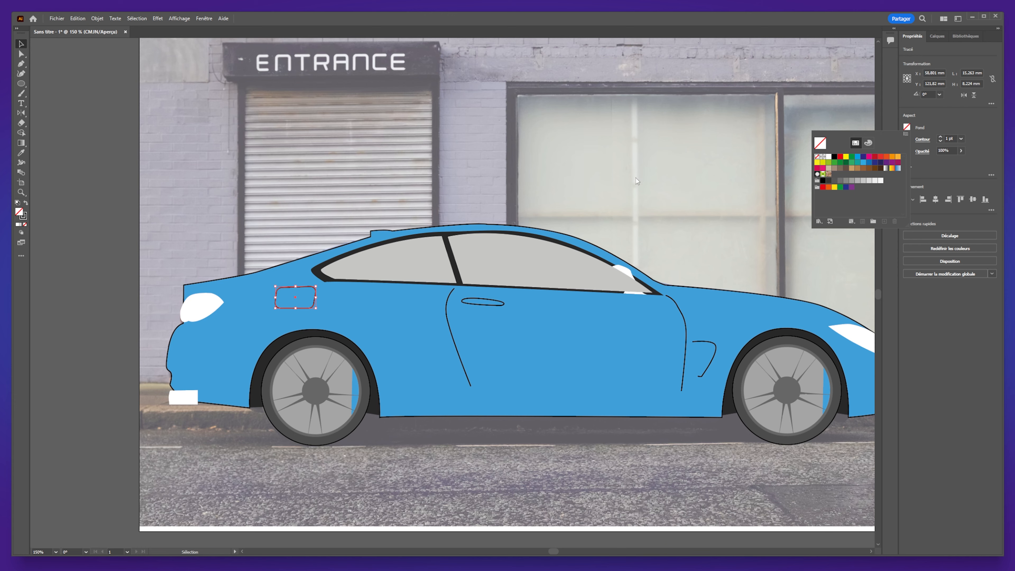
Move the side mirror shape to the front of the layer's stacking order.
drag(588, 169, 492, 165)
click(528, 267)
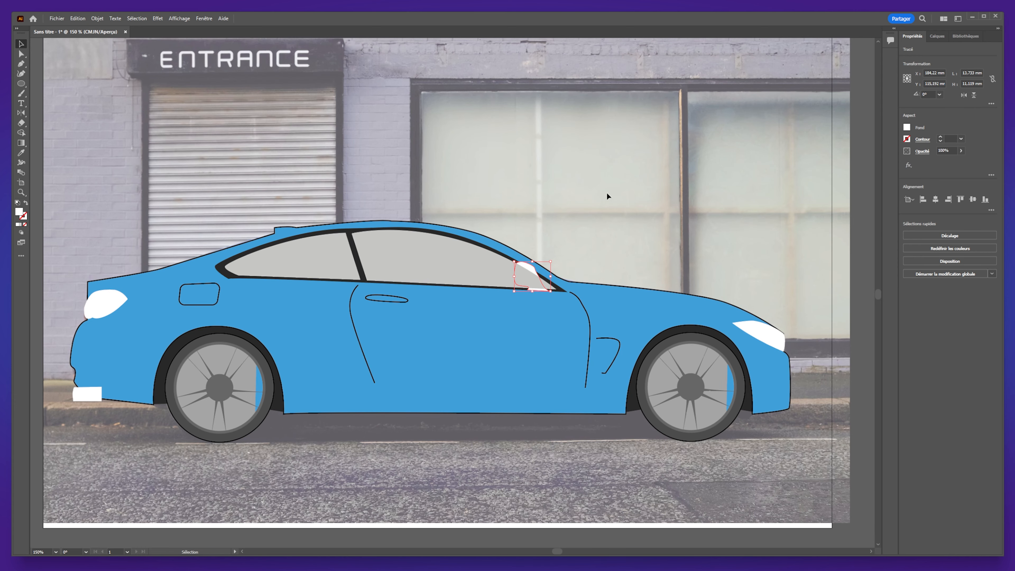
click(937, 36)
drag(964, 143, 966, 69)
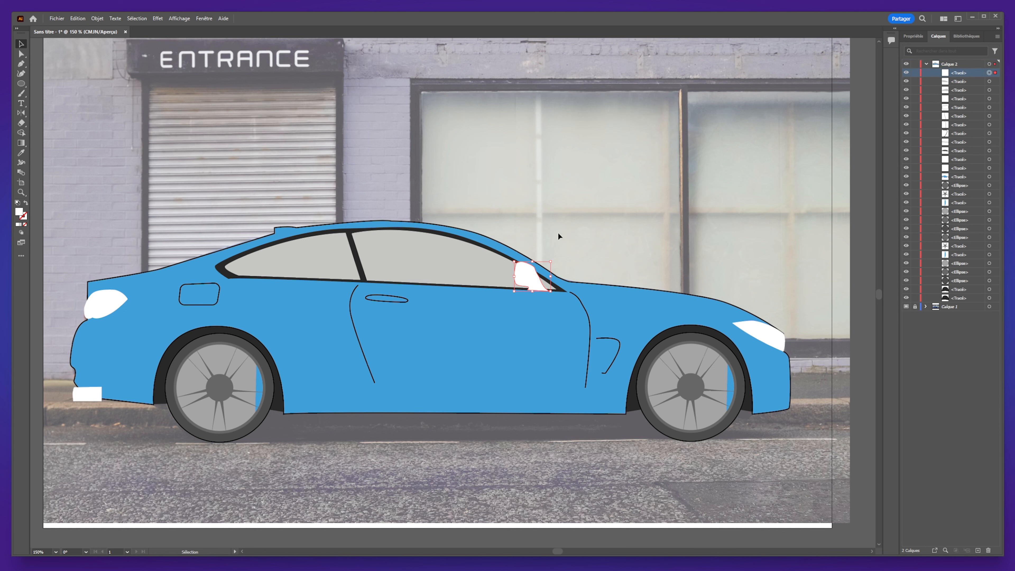
Copy the car body's blue fill and black outline onto the side mirror and deselect it.
key(i)
click(451, 328)
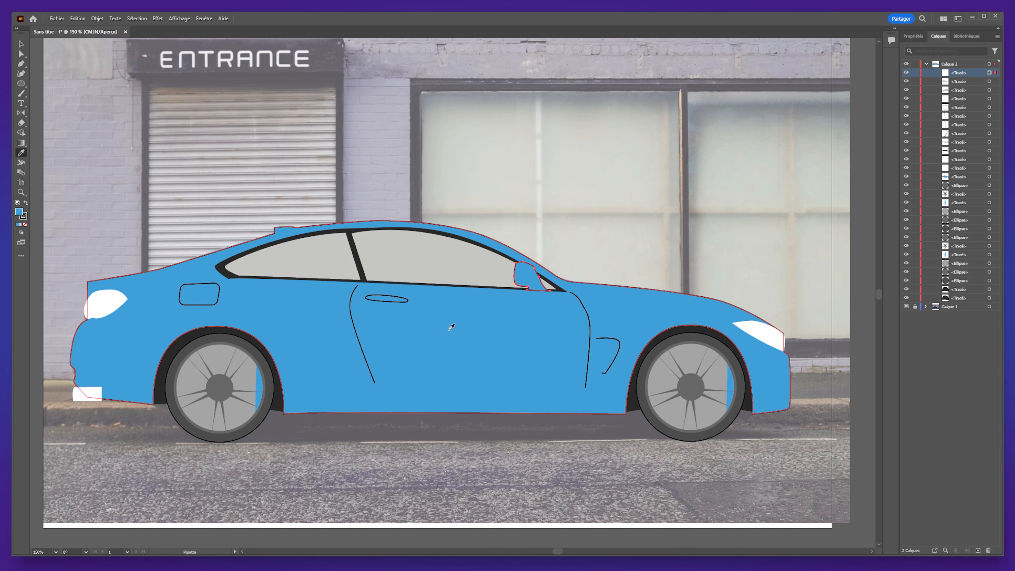
click(21, 44)
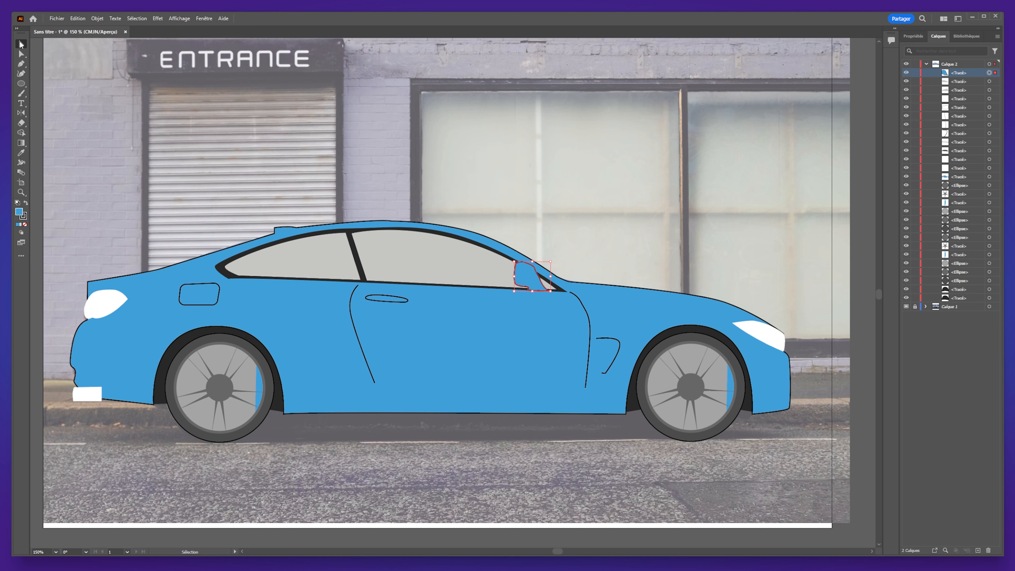
click(641, 215)
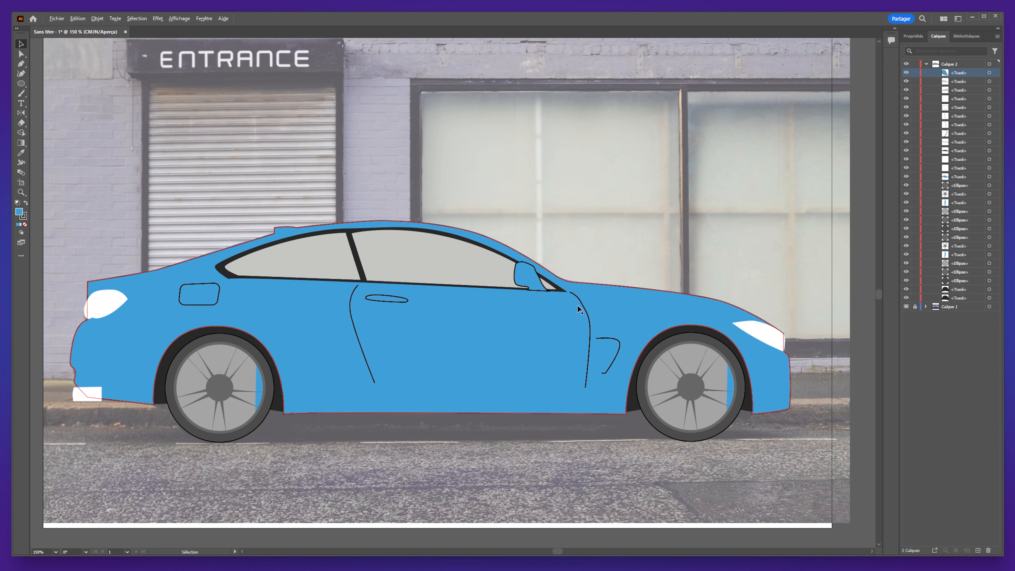
scroll(584, 304, up, 2)
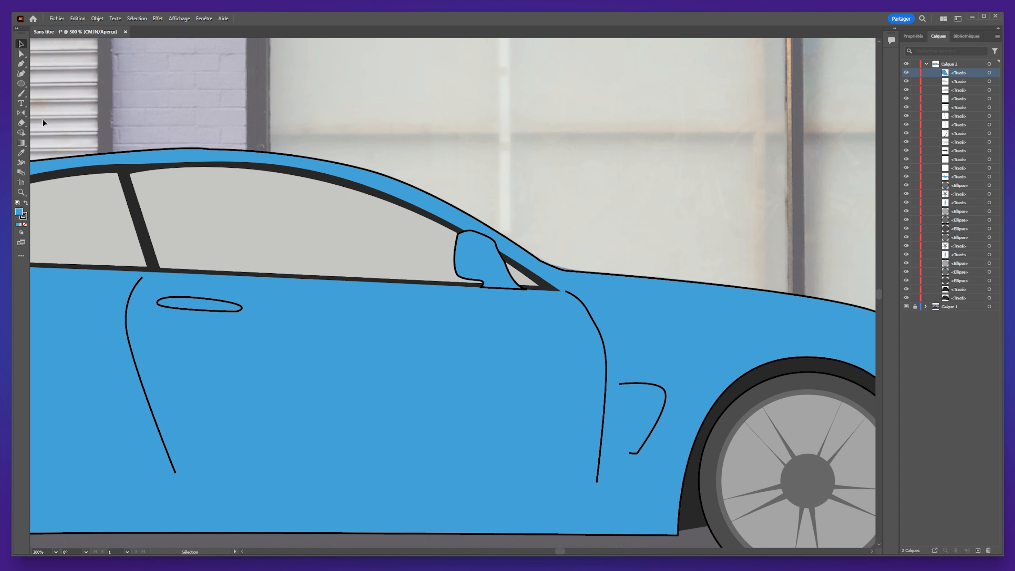
Nudge the upper rear corner anchor of the side mirror slightly up and forward with direct selection.
click(22, 53)
click(458, 234)
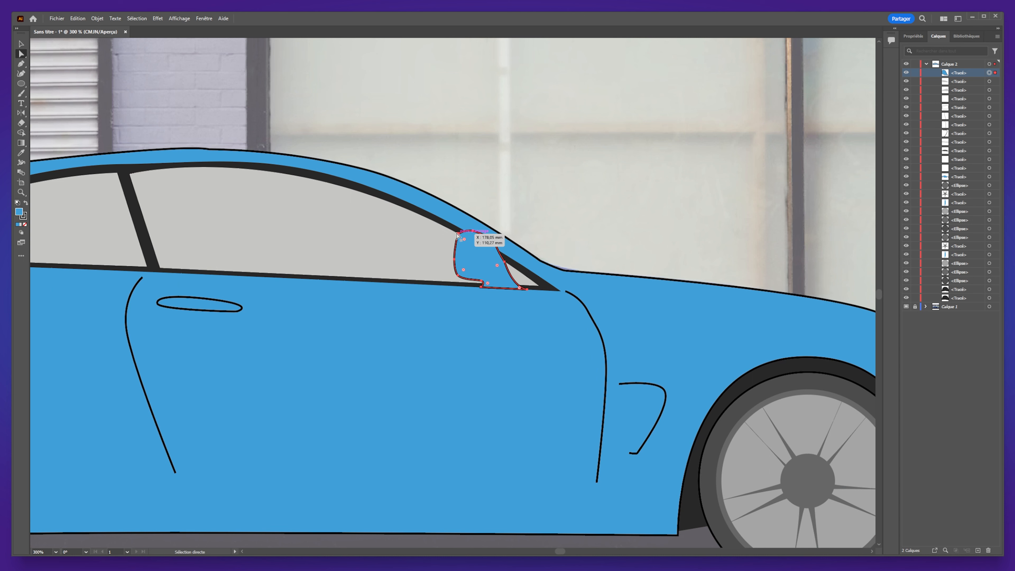
drag(458, 235, 462, 228)
key(ctrl+minus)
key(ctrl+minus)
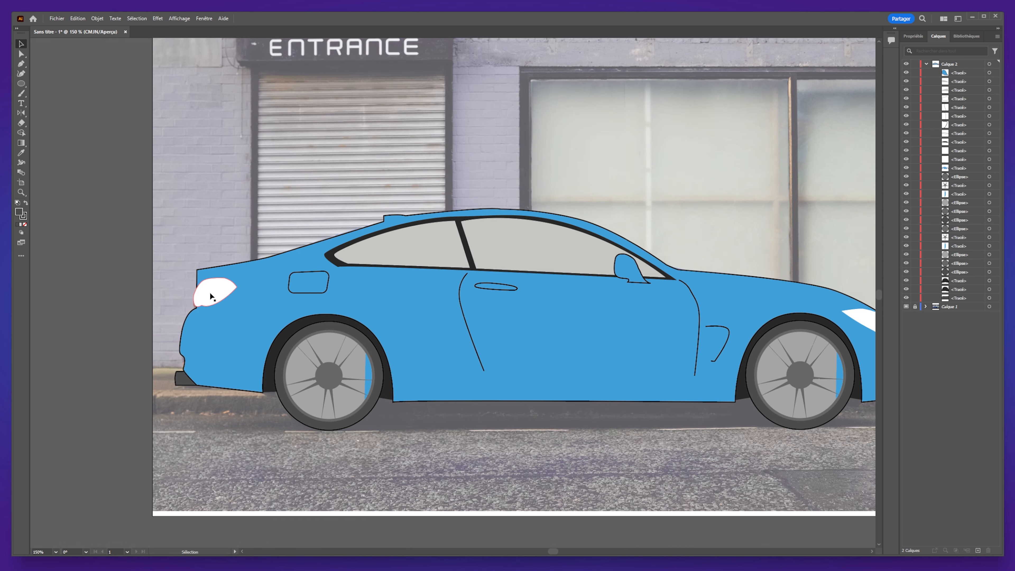
Fill the tail light shape with bright red and deselect it.
click(208, 294)
double_click(20, 212)
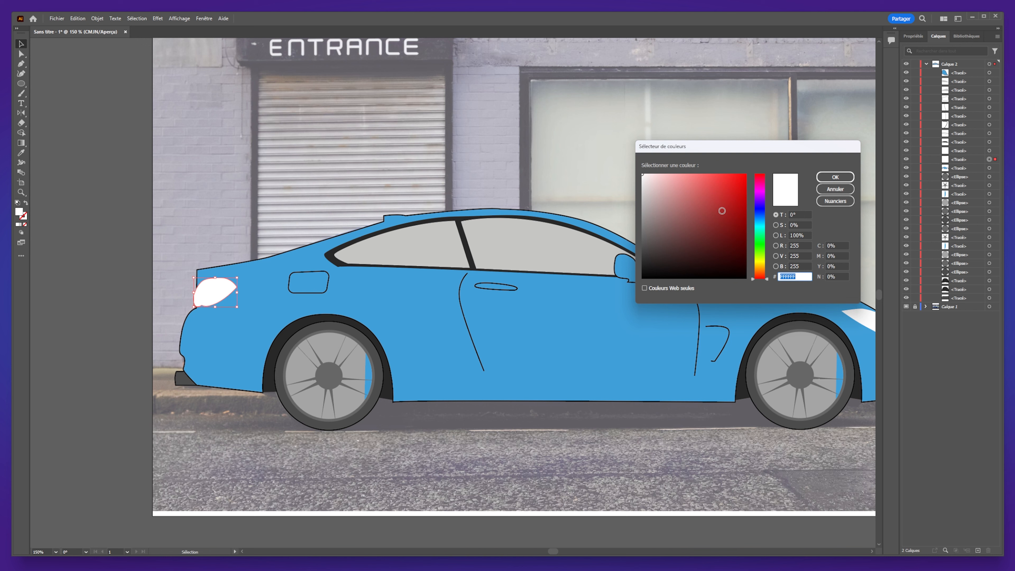
drag(732, 210, 746, 181)
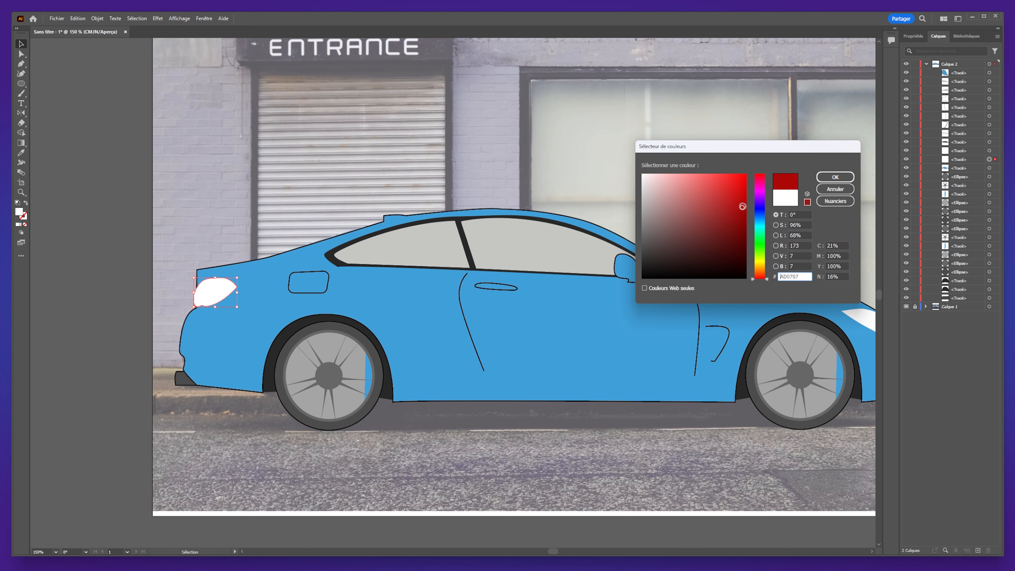
click(835, 177)
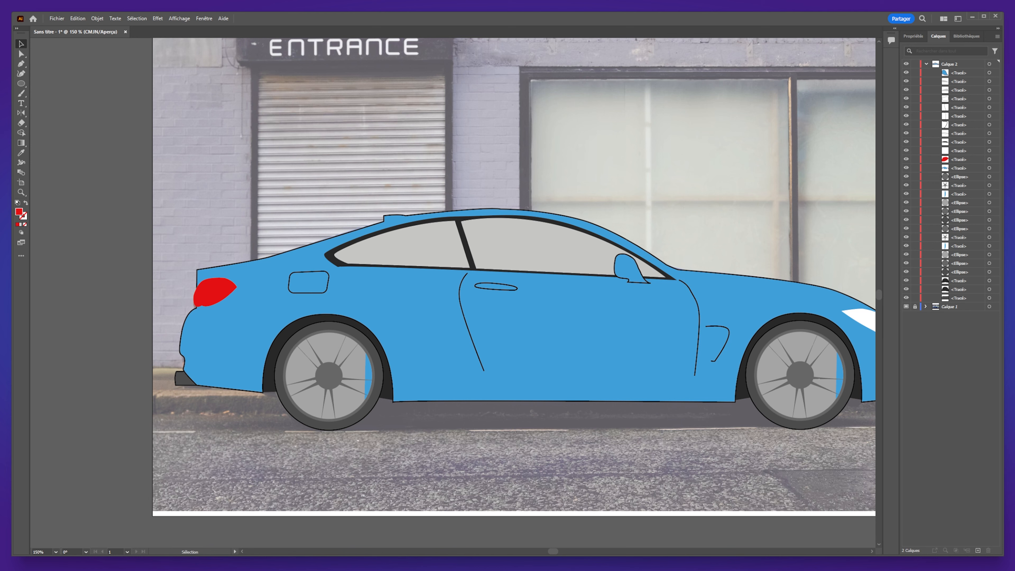
Fill the headlight shape with light grey E2E2E2.
scroll(67, 225, right, 2)
click(798, 319)
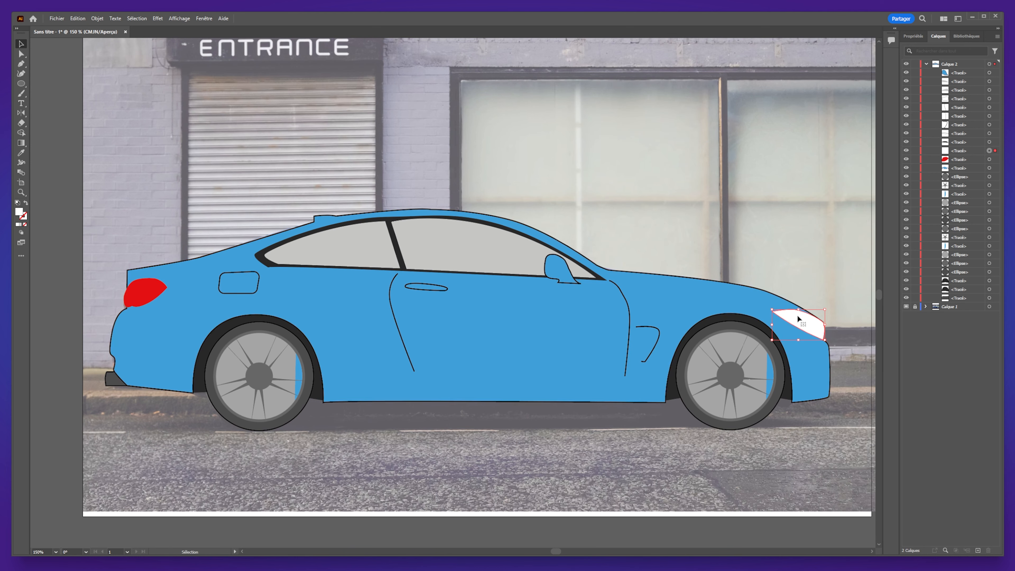
double_click(21, 213)
drag(656, 194, 608, 229)
text(E2E2E2)
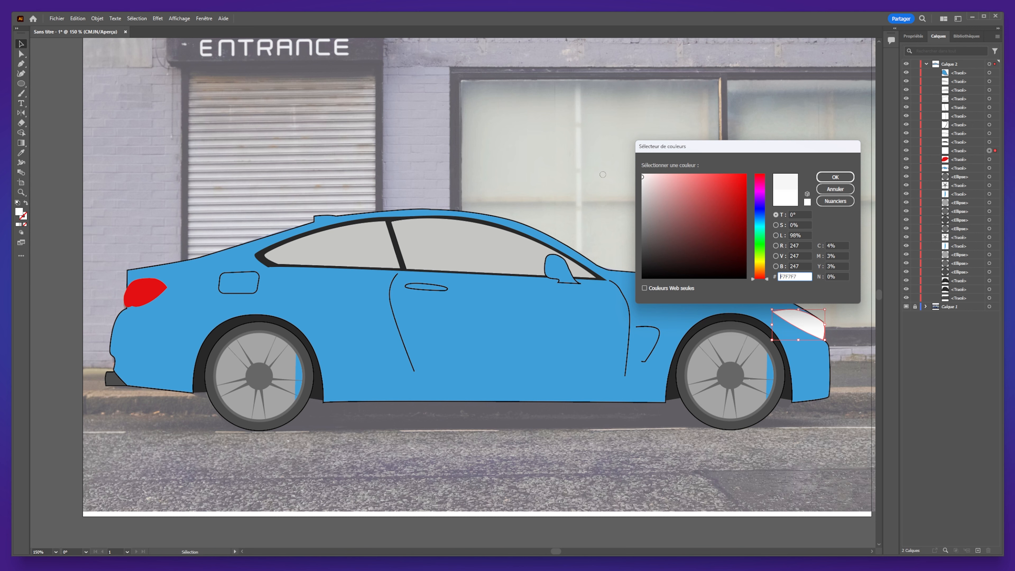
click(843, 180)
Add a thin black outline to the headlight and the tail light.
click(914, 36)
click(941, 136)
click(942, 137)
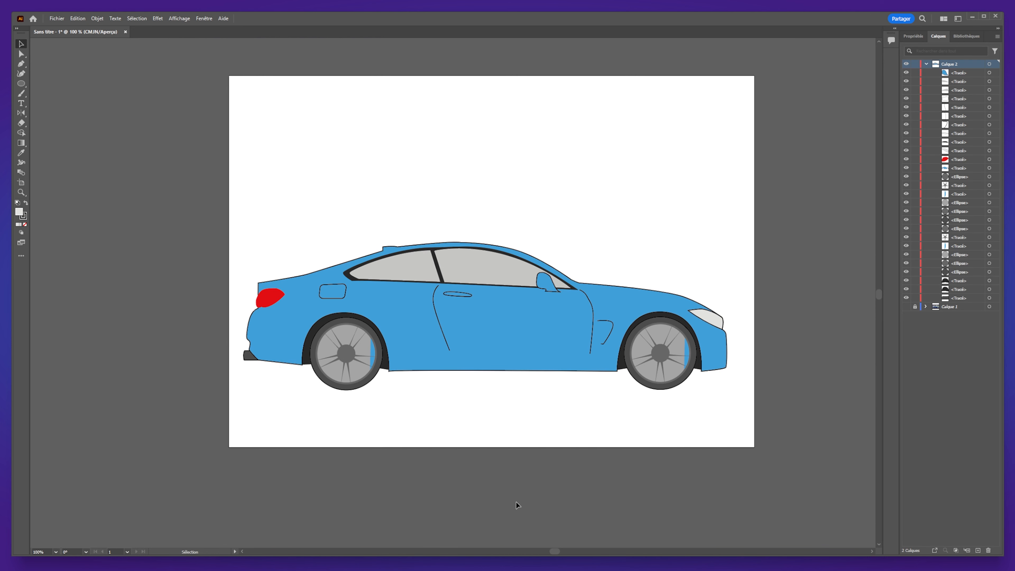
Toggle the reference photo layer's visibility repeatedly to compare the illustration with and without the photo.
click(908, 308)
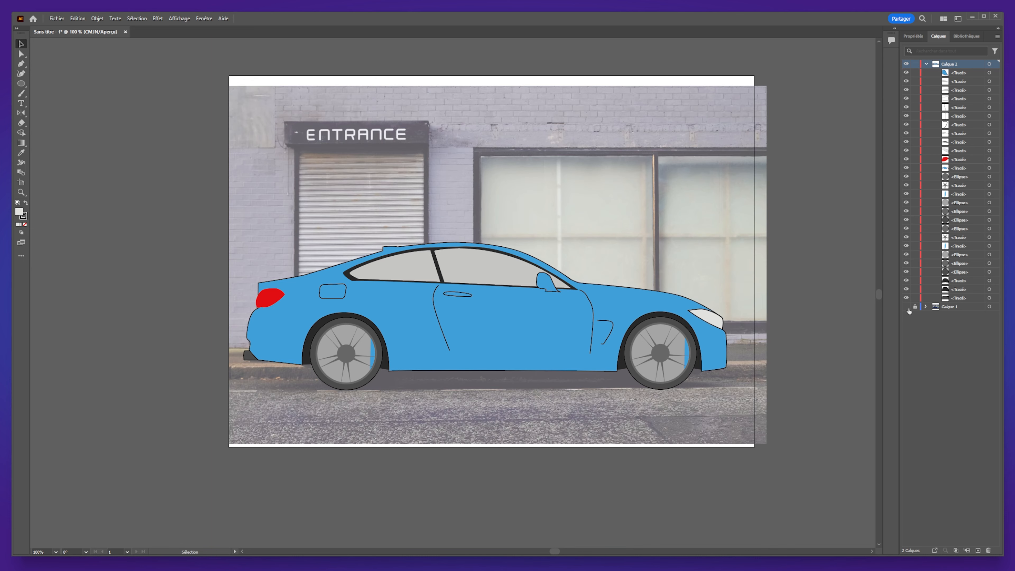
click(907, 307)
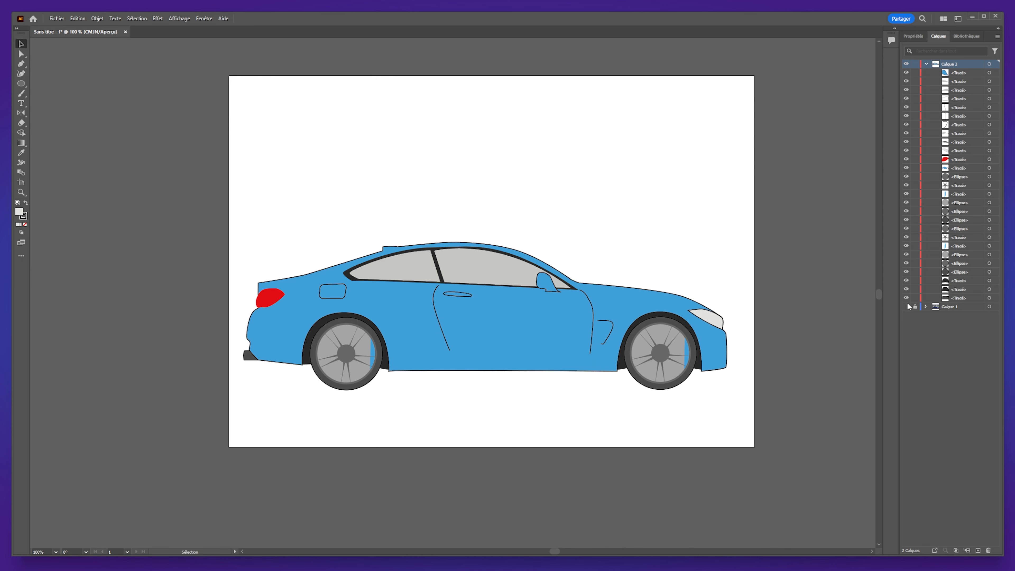
click(907, 307)
click(907, 307)
click(907, 307)
click(907, 307)
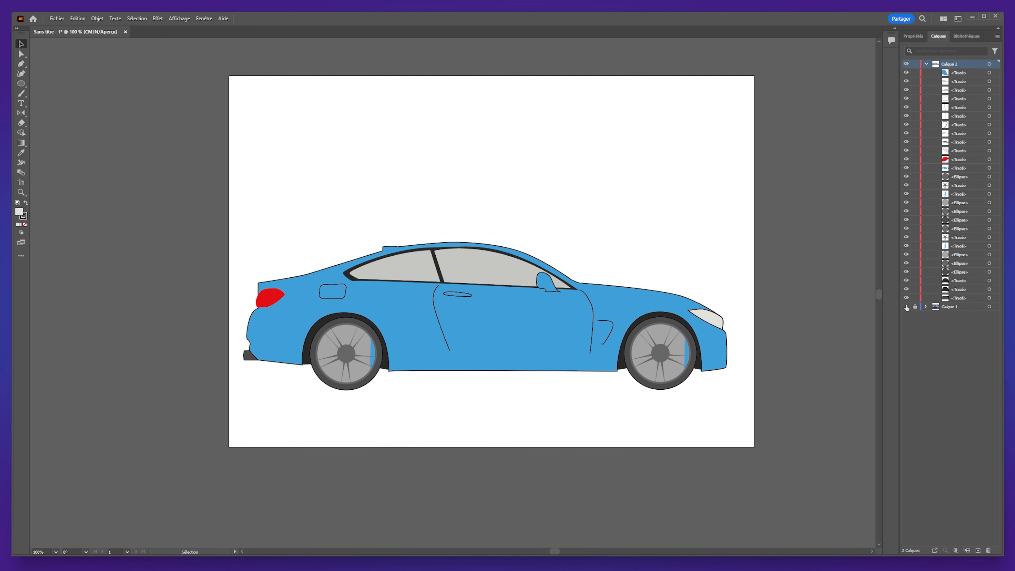
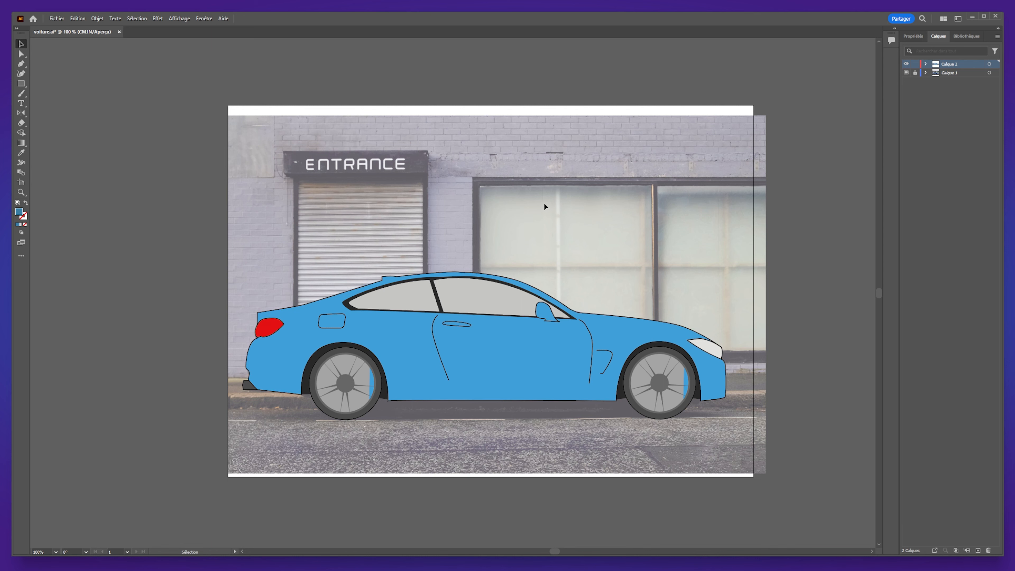
Darken the rear side window's fill to grey 828282.
scroll(422, 312, up, 1)
click(421, 307)
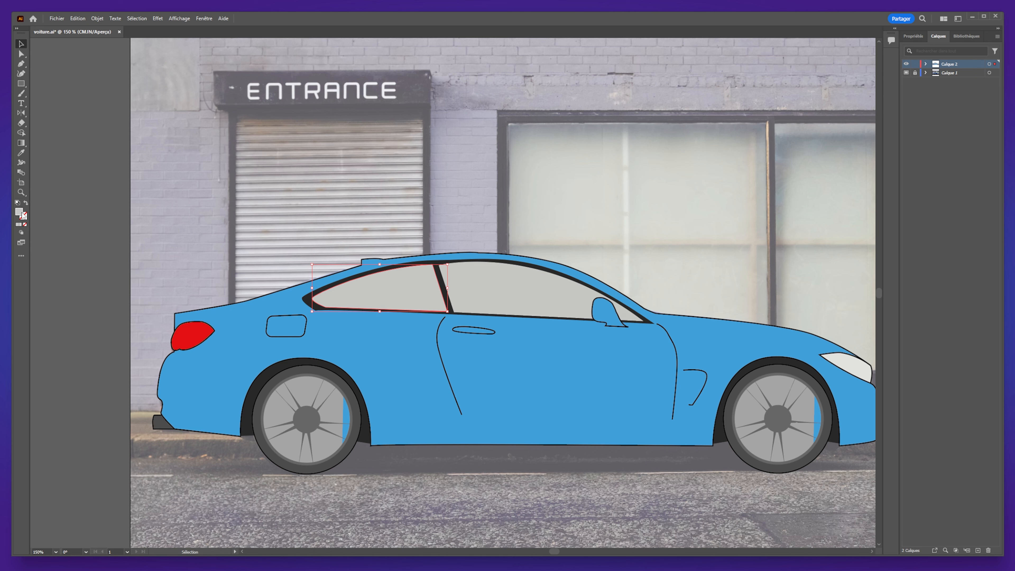
double_click(20, 212)
drag(642, 203, 620, 226)
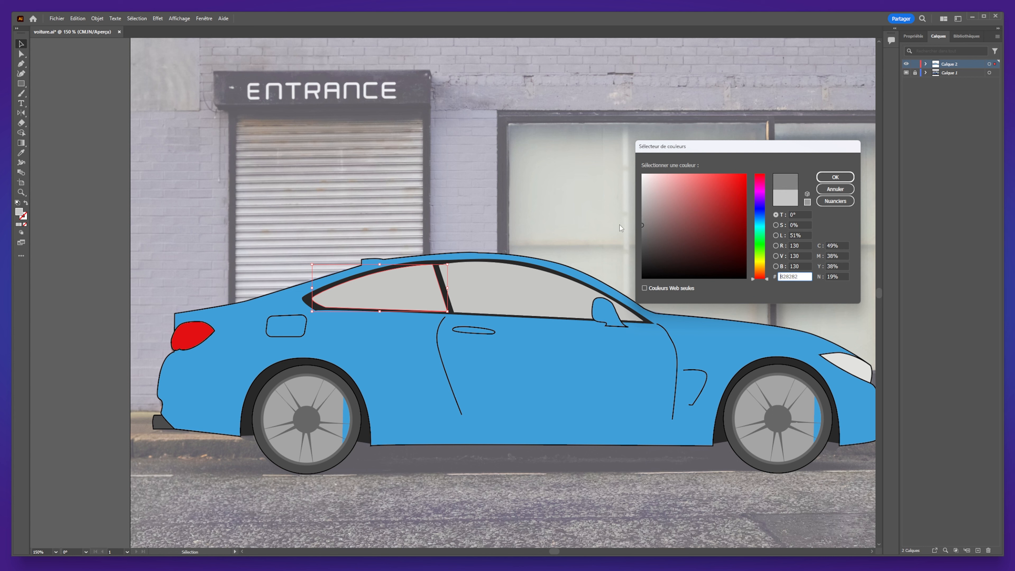
click(836, 177)
Copy the rear side window's dark grey fill onto the front side window with the Eyedropper.
click(509, 303)
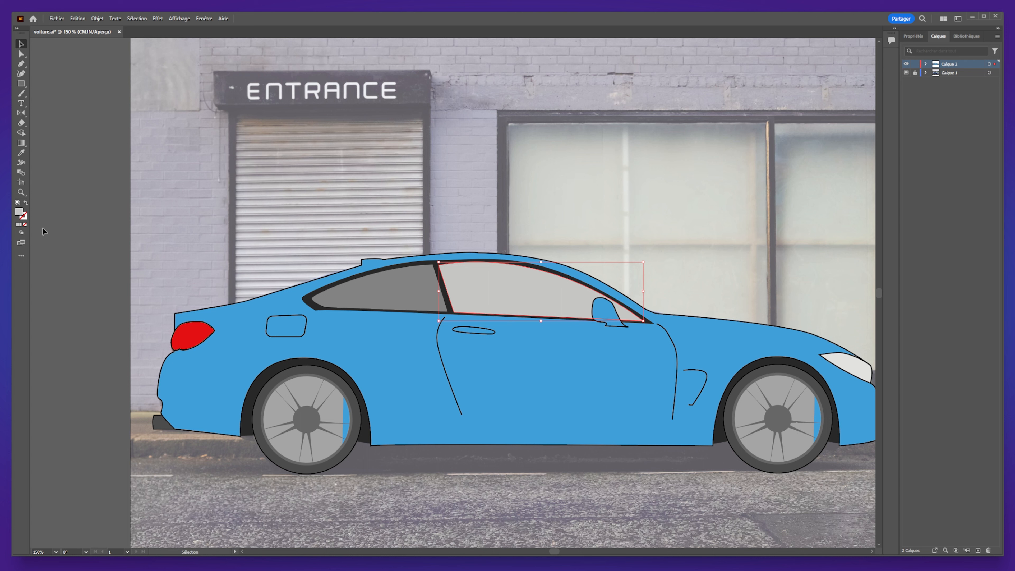
key(i)
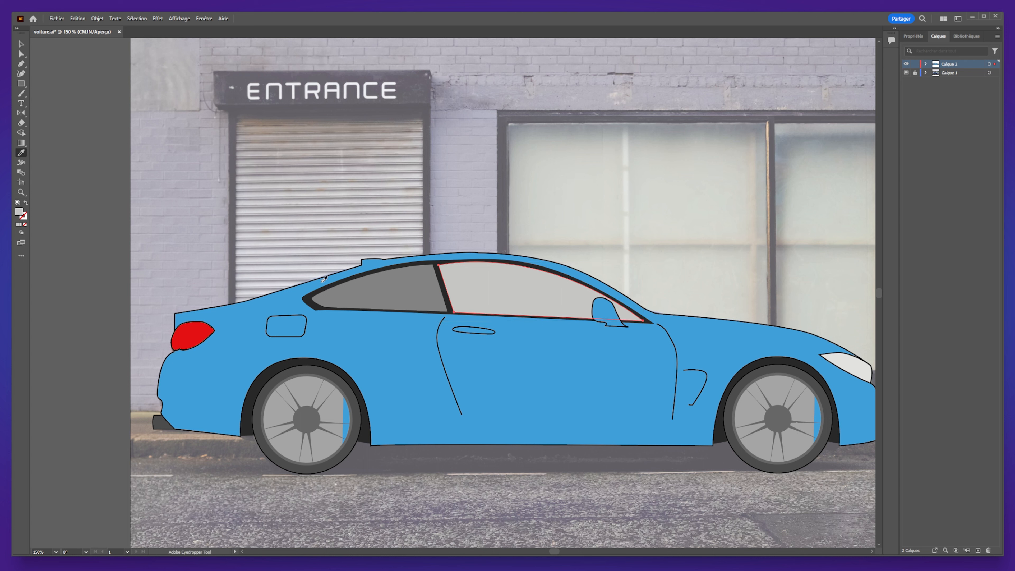
click(404, 291)
click(21, 44)
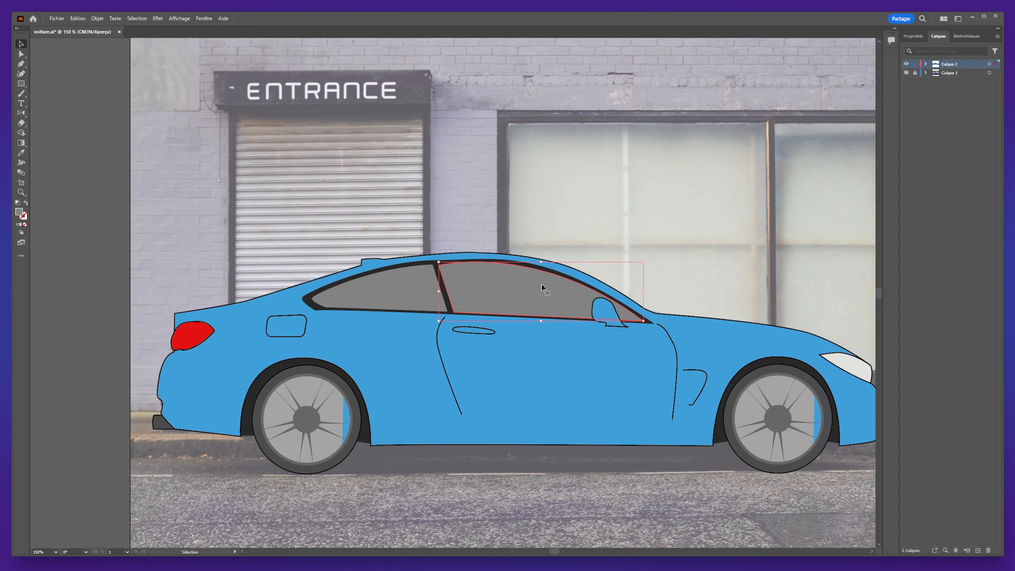
Scale down a copy of the front window shape about its centre and fill it with lighter grey A3A3A3.
mouse_move(501, 293)
mouse_down()
mouse_move(601, 183)
mouse_move(505, 280)
mouse_move(512, 290)
mouse_move(498, 292)
mouse_up()
mouse_move(644, 262)
mouse_down()
mouse_move(656, 259)
mouse_move(632, 261)
mouse_up()
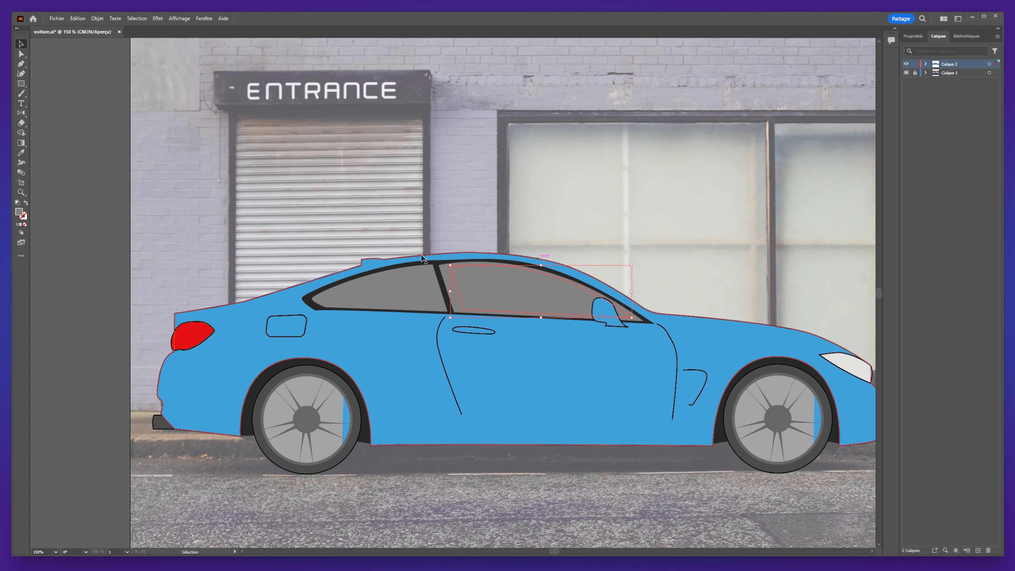
double_click(19, 213)
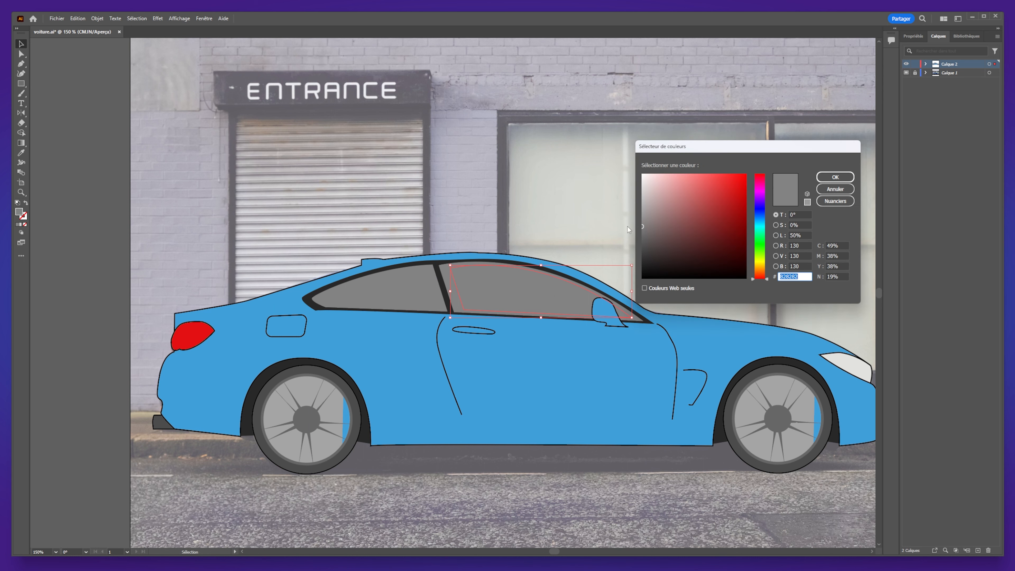
drag(643, 222, 619, 211)
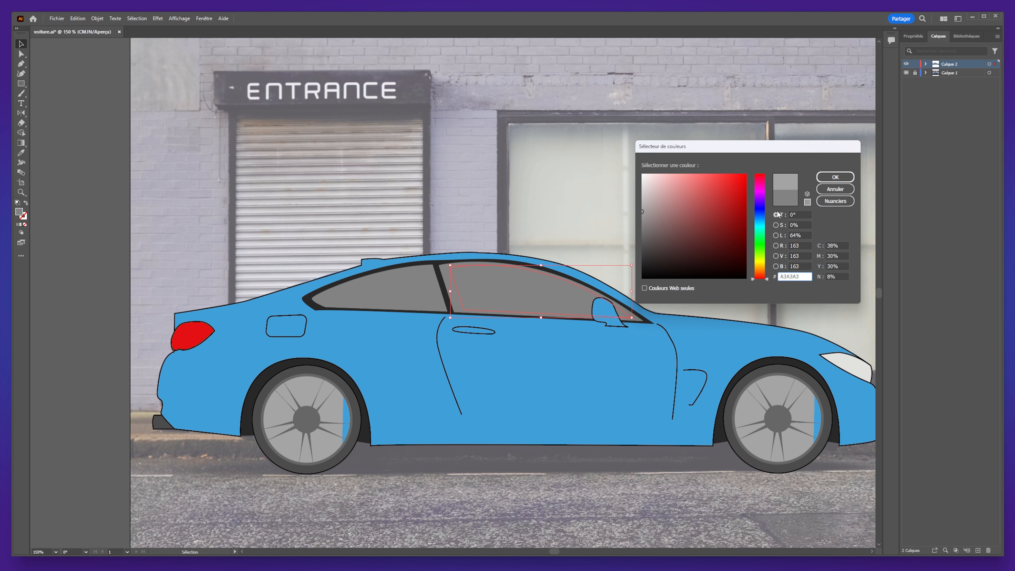
click(835, 177)
click(654, 254)
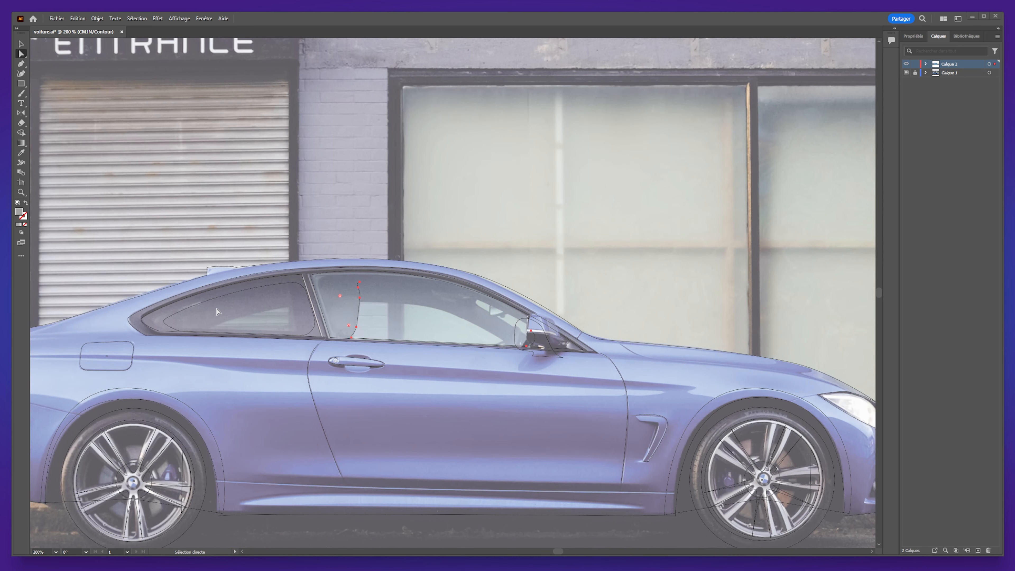
Delete the rough reflection shapes from the rear and front side windows.
click(22, 41)
click(204, 306)
click(360, 299)
key(Delete)
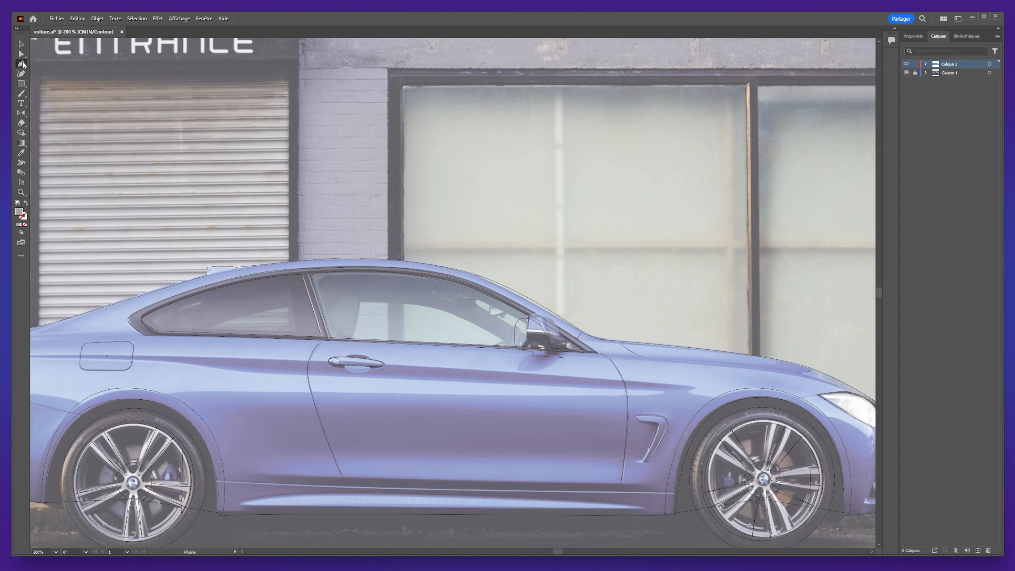
Draw a closed, curved reflection shape along the lower part of the front side window with the Pen tool.
click(351, 339)
drag(360, 302, 359, 291)
drag(506, 345, 591, 403)
click(507, 346)
click(351, 337)
Draw a closed reflection shape in the rear side window's lower front area, return to preview display and deselect it.
click(209, 329)
click(286, 305)
key(shift+m)
click(21, 64)
drag(288, 306, 292, 337)
click(292, 333)
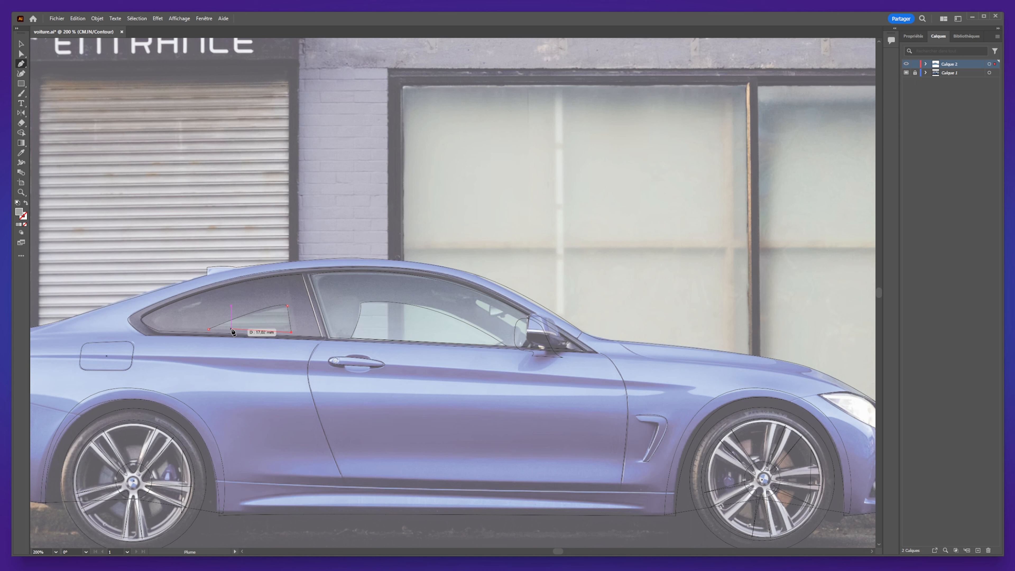
click(209, 329)
key(ctrl+y)
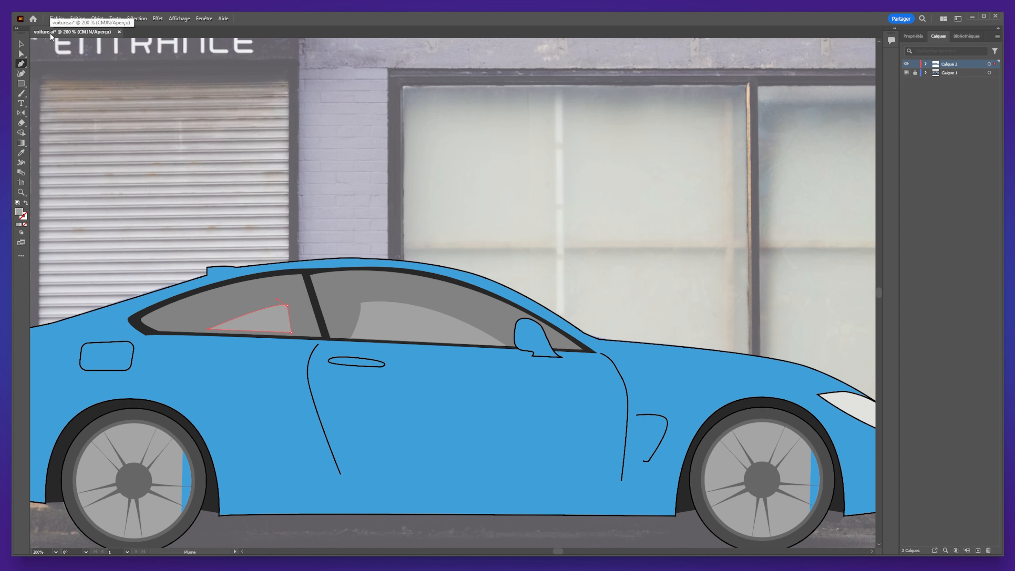
click(22, 53)
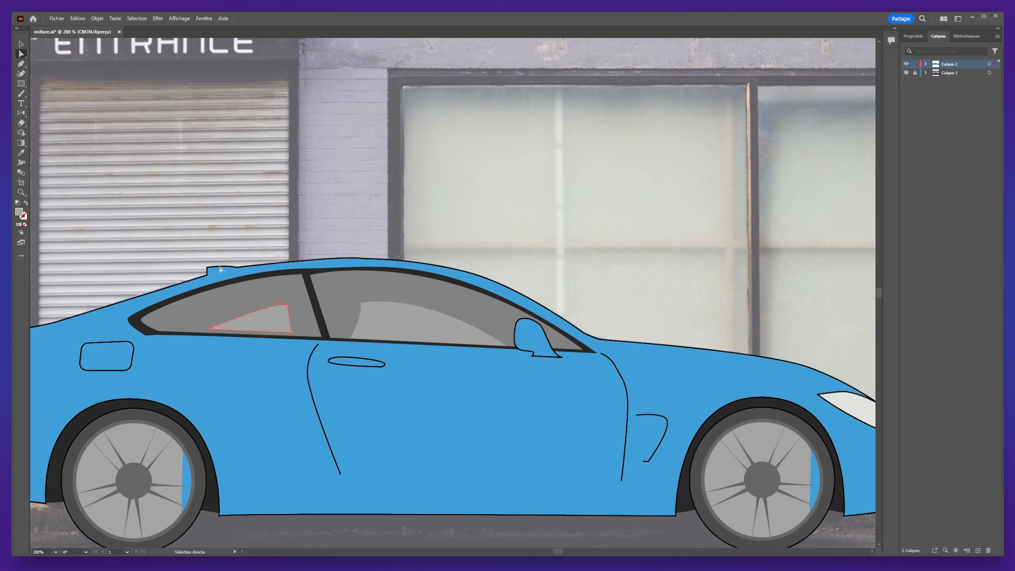
click(165, 226)
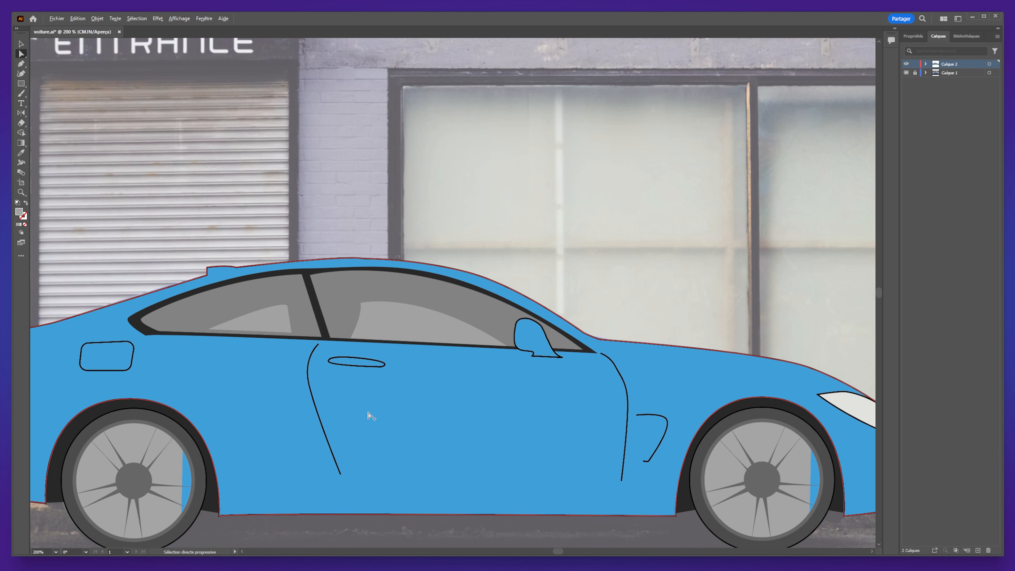
In outline display, trace the body shading band's upper edge from the tail light along the shoulder line to the front fender.
scroll(368, 413, down, 2)
drag(440, 459, 437, 420)
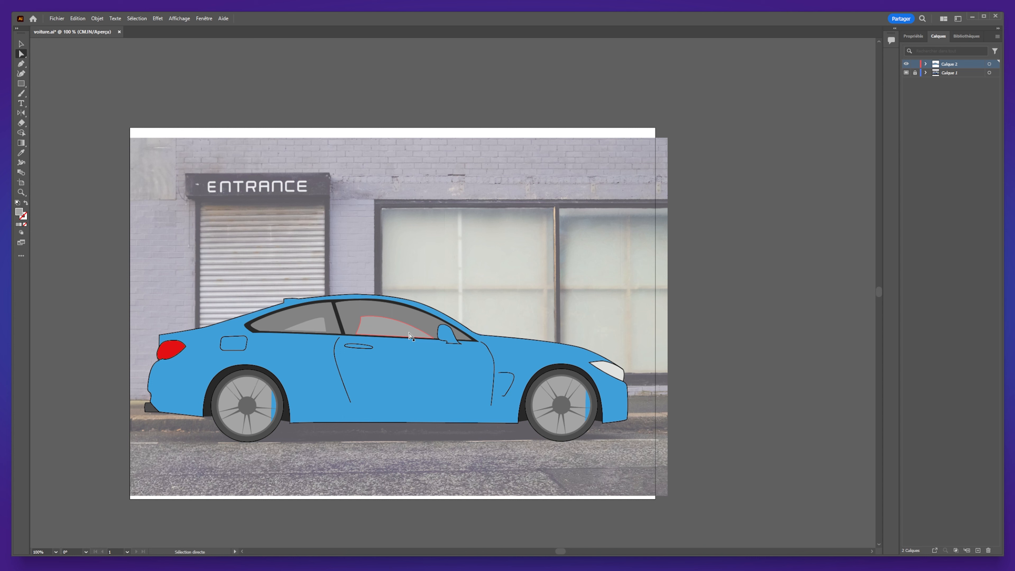
key(ctrl+y)
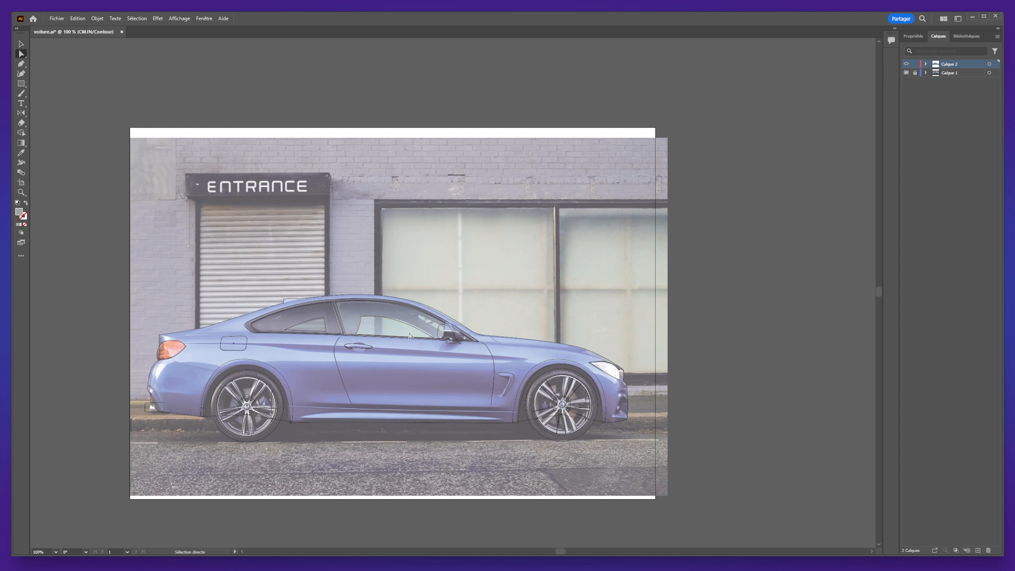
alt+scroll(420, 370, up, 2)
drag(371, 382, 563, 344)
click(22, 64)
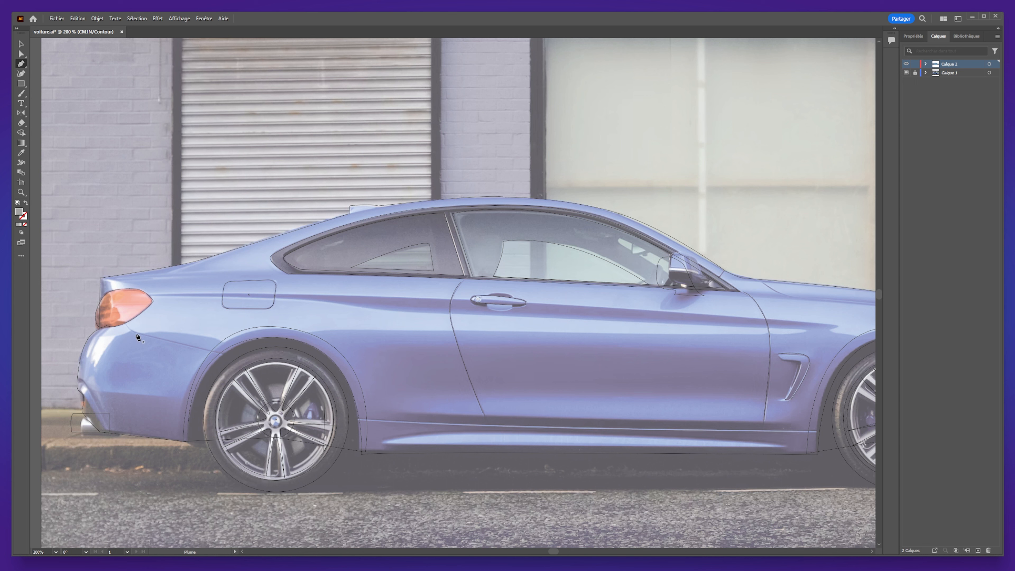
drag(136, 332, 114, 292)
drag(340, 302, 353, 310)
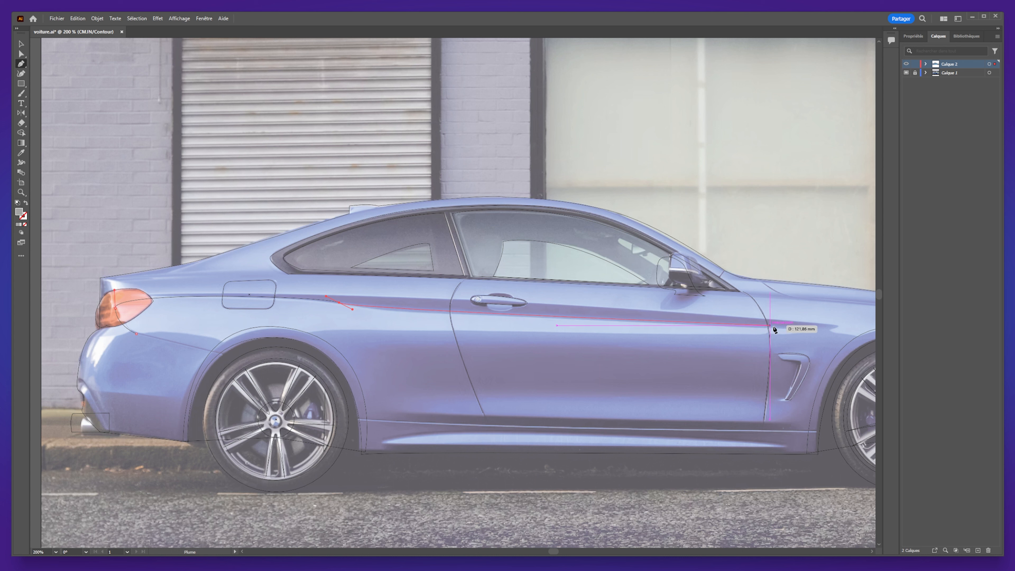
ctrl+click(805, 331)
mouse_move(806, 331)
mouse_down()
mouse_move(816, 336)
mouse_move(805, 336)
mouse_up()
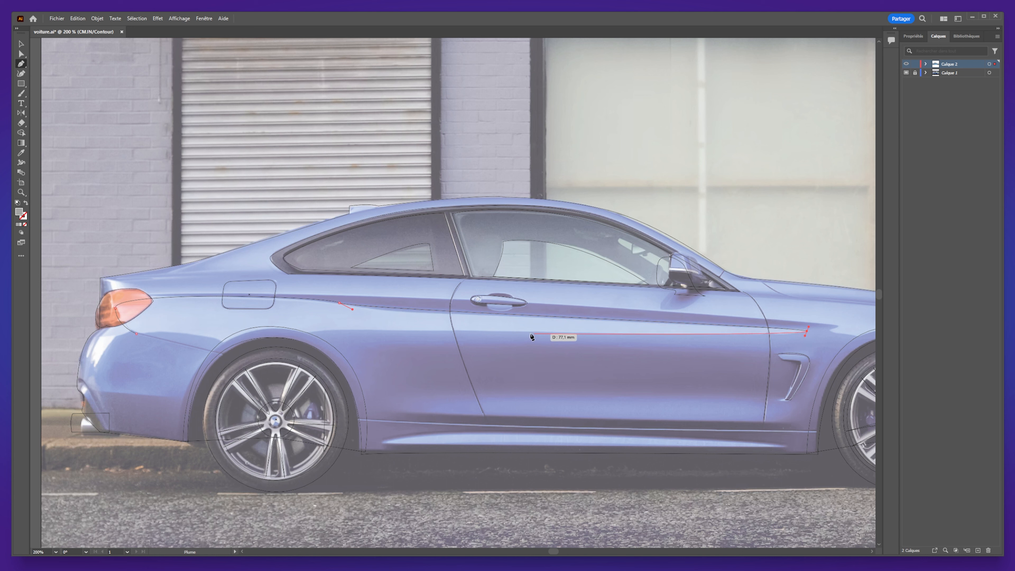
Trace the band's lower edge back over the rear wheel arch, close it below the tail light and restore preview display.
drag(307, 333, 290, 340)
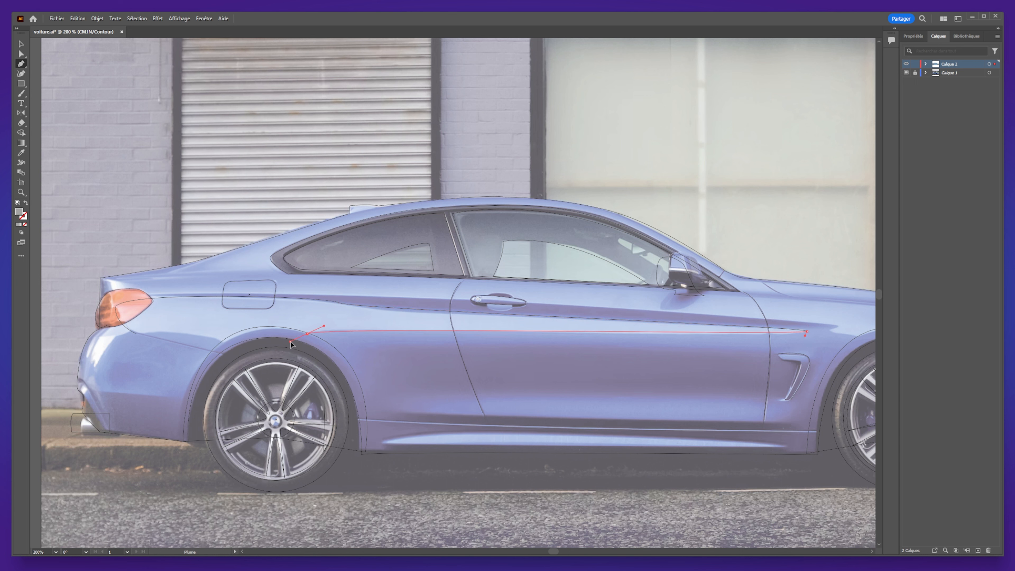
click(307, 333)
drag(271, 329, 263, 329)
click(221, 344)
drag(178, 332, 150, 332)
click(136, 334)
key(ctrl+minus)
key(ctrl+y)
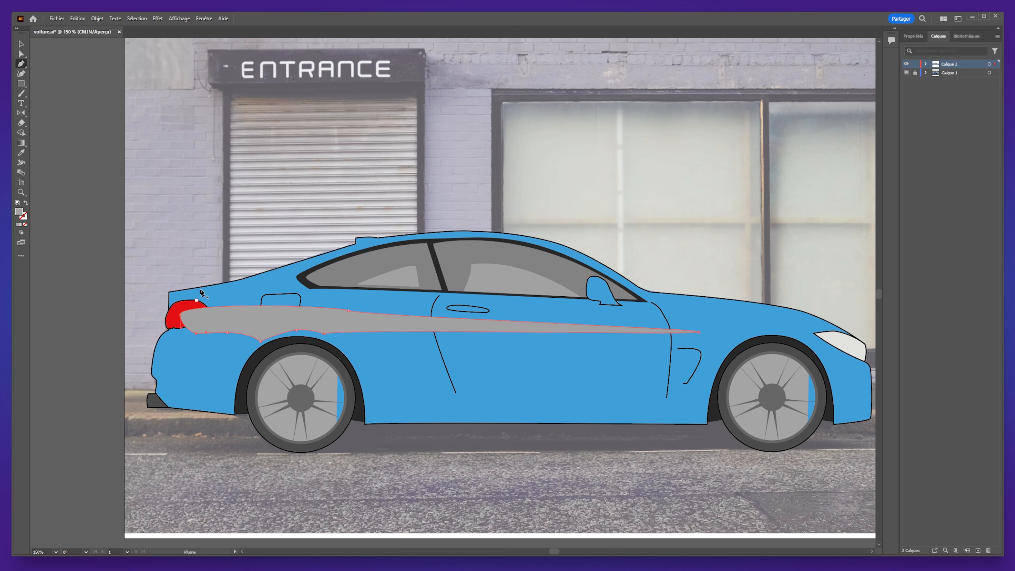
scroll(178, 332, up, 2)
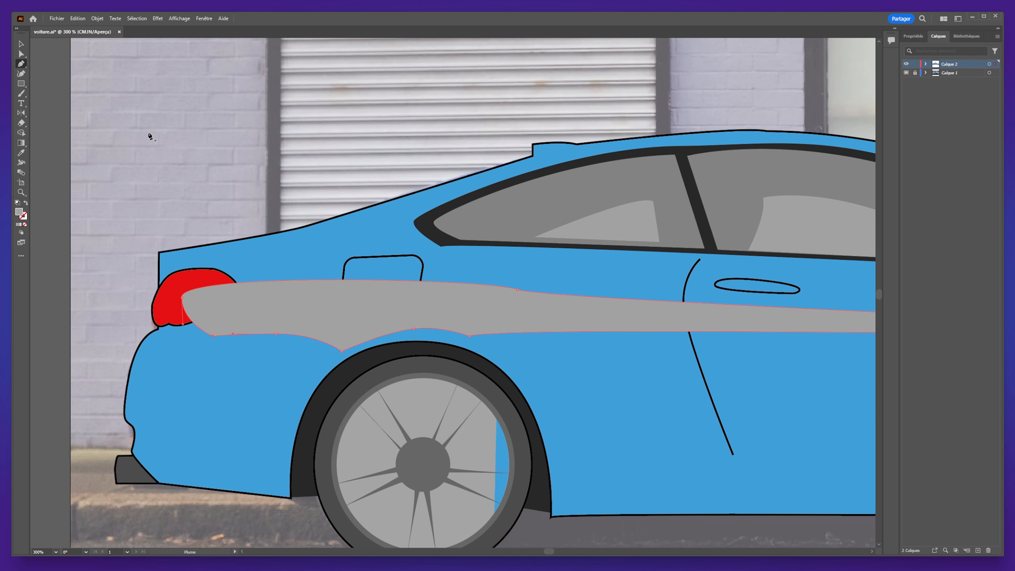
key(v)
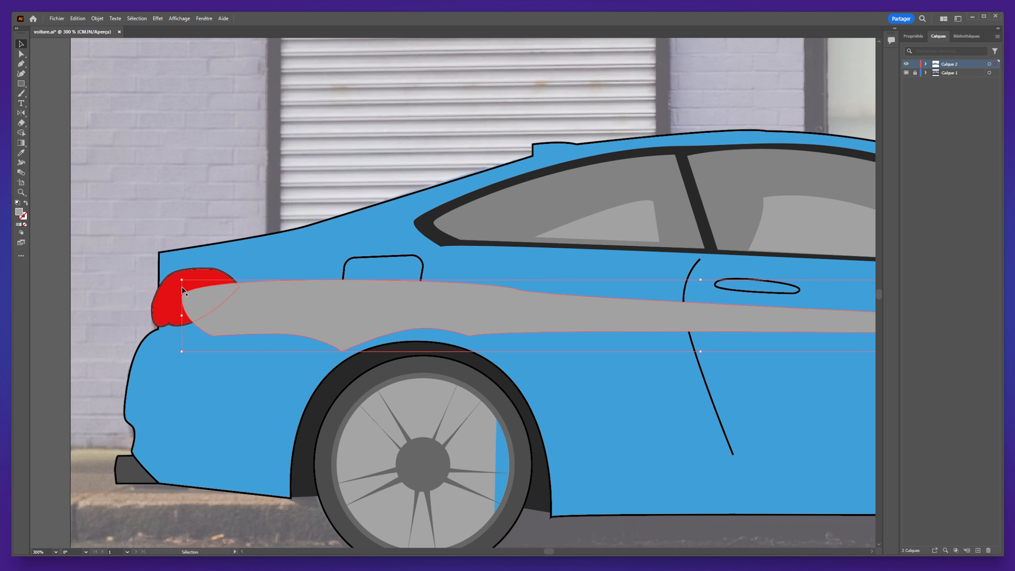
Separate the part of the grey body band overlapping the tail light with Shape Builder and delete that piece.
shift+click(172, 294)
click(21, 133)
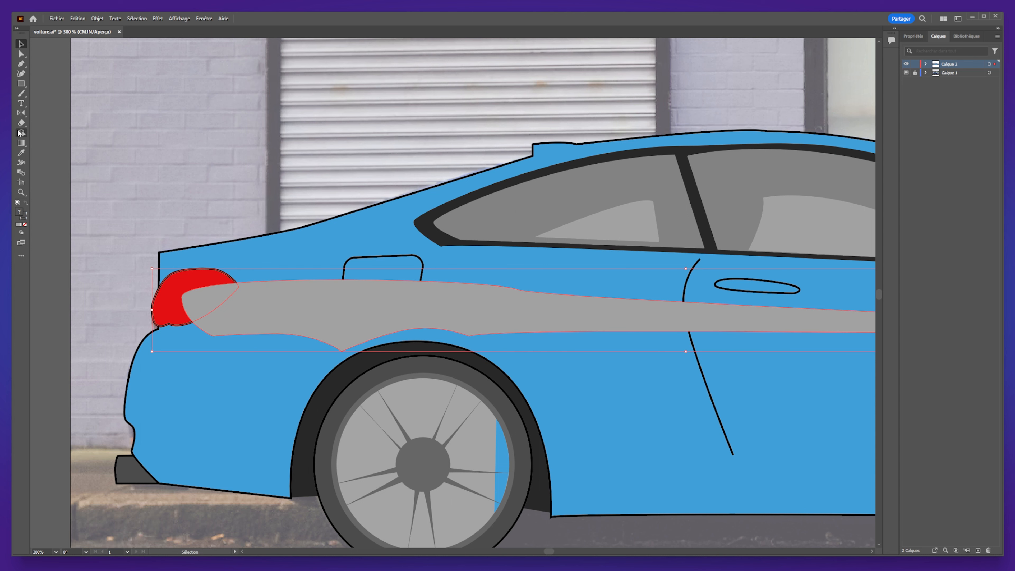
key(ctrl+a)
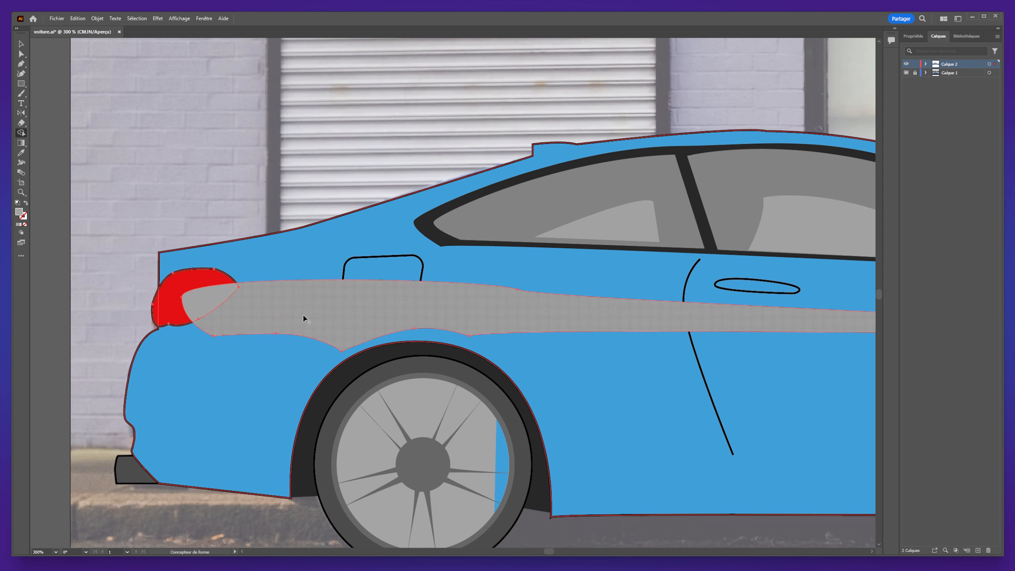
key(shift+o)
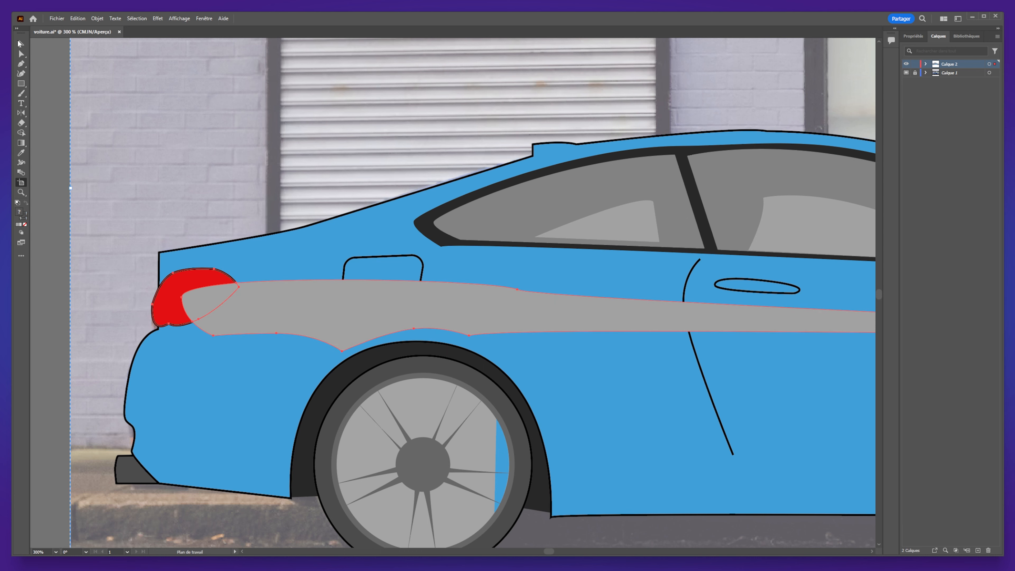
click(20, 43)
click(262, 301)
drag(211, 305, 186, 189)
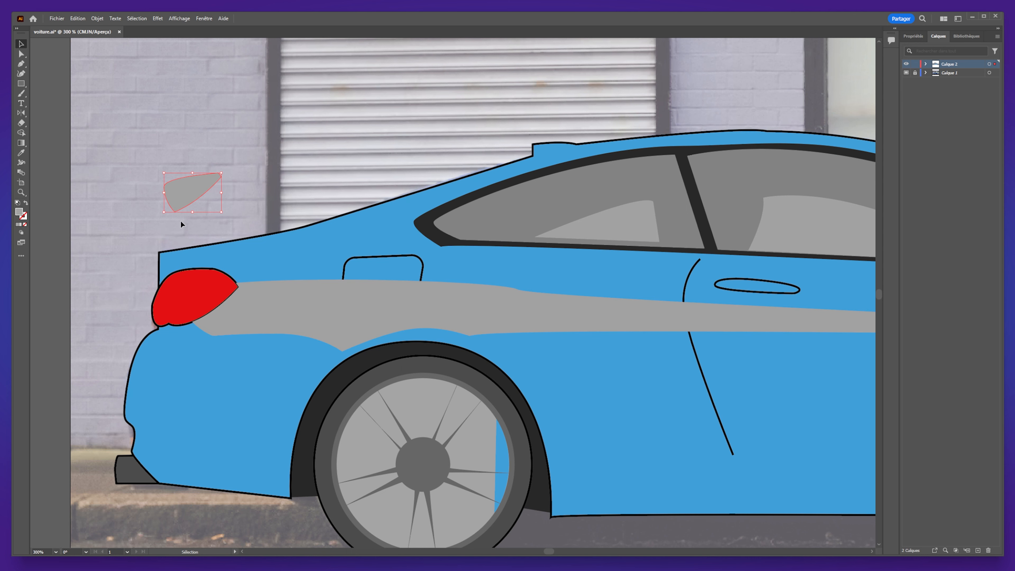
key(Delete)
Match the body band's fill to the car's blue bodywork with the Eyedropper and remove its outline.
click(317, 314)
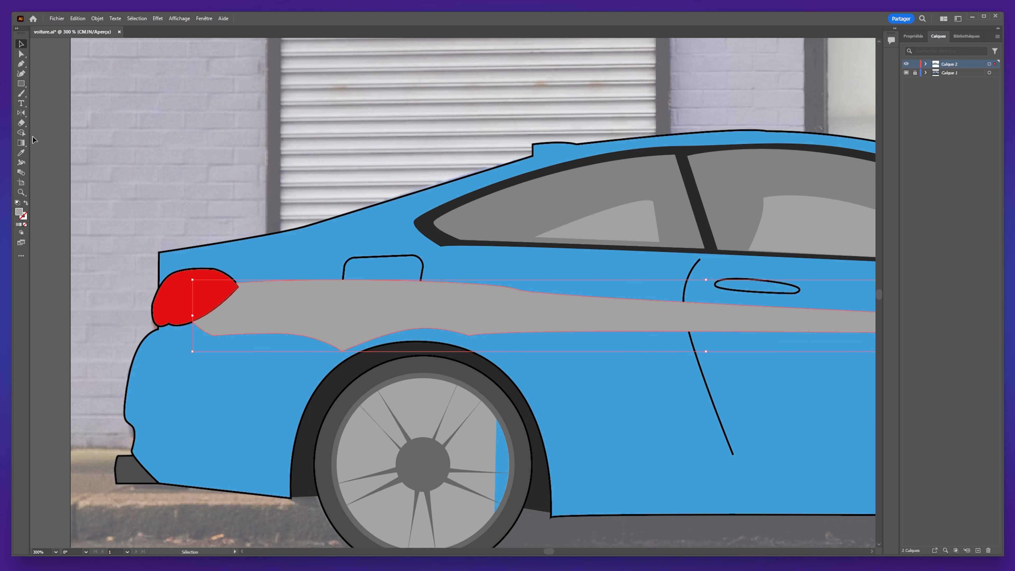
click(21, 152)
click(231, 364)
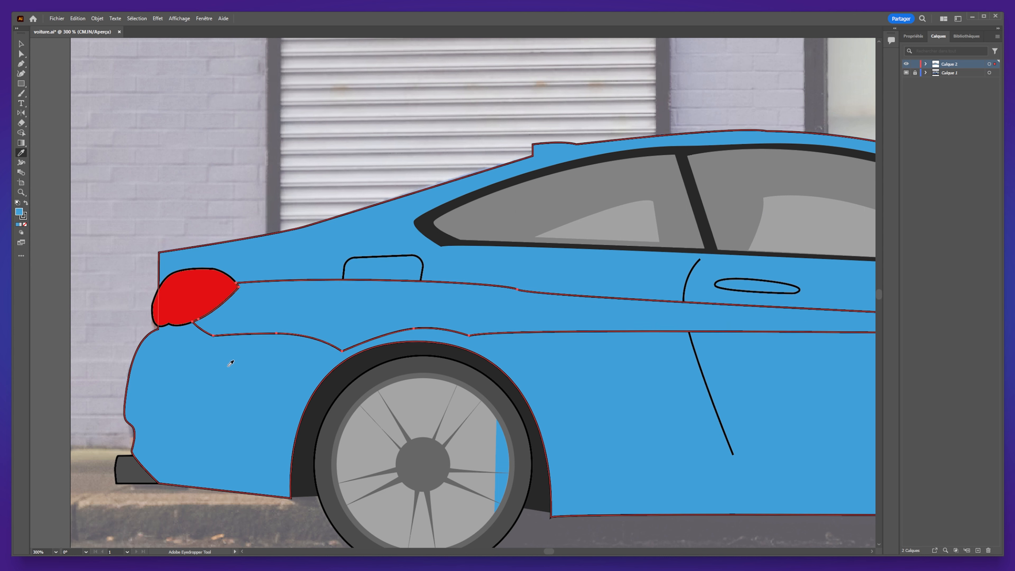
click(914, 36)
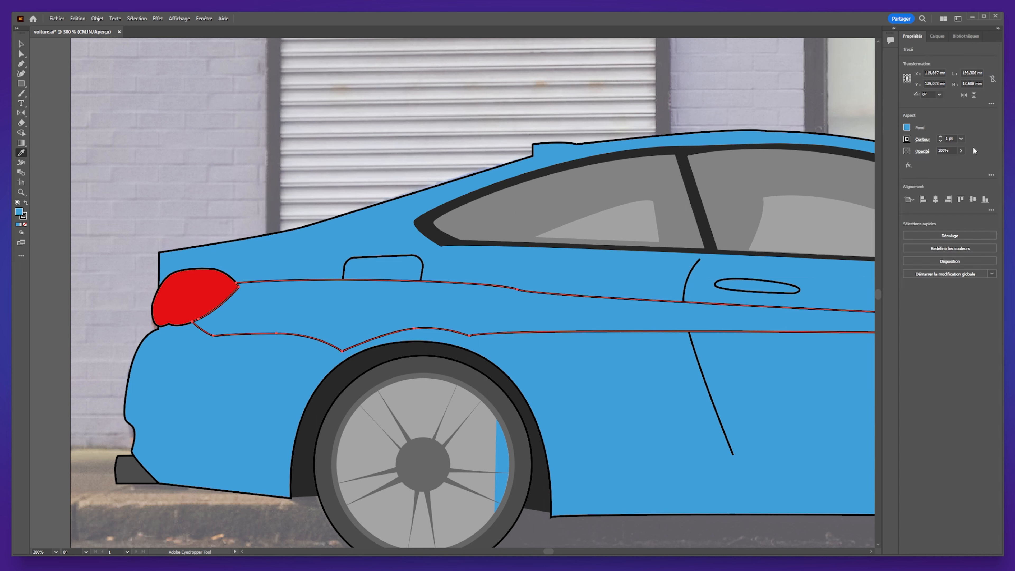
click(940, 142)
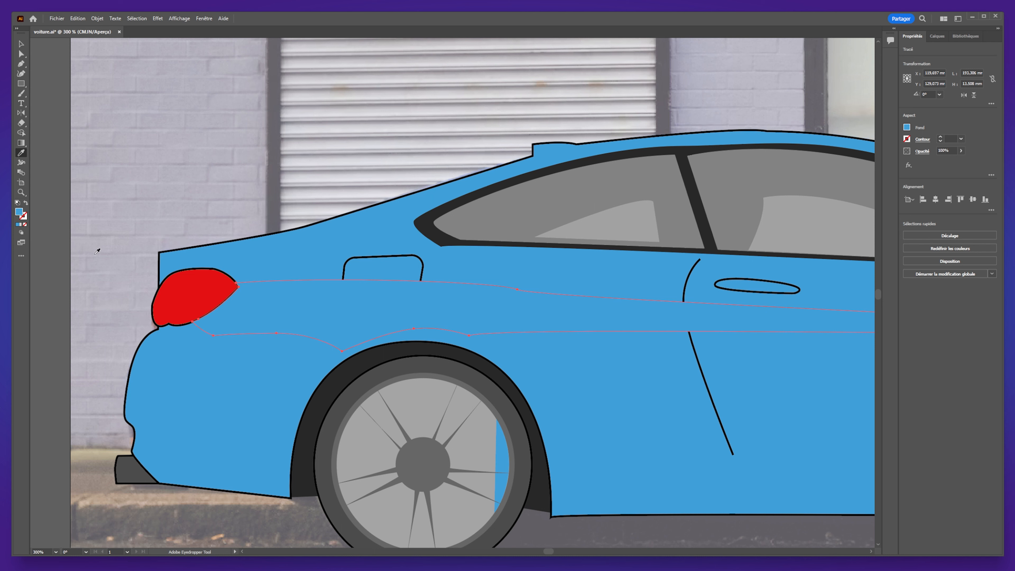
Lighten the body band's fill to the brighter blue 55C2FF and deselect it.
double_click(21, 213)
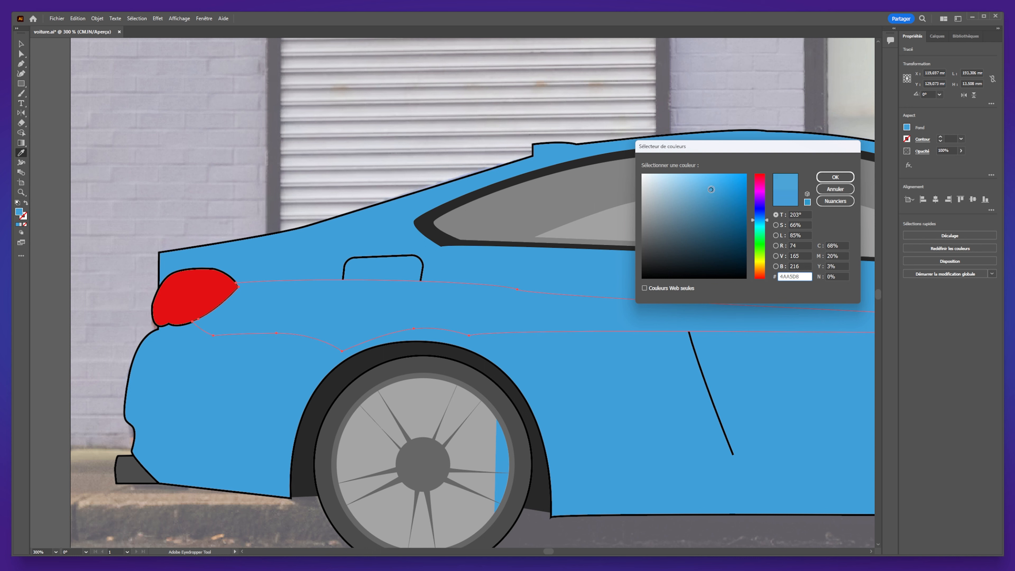
drag(710, 184, 712, 172)
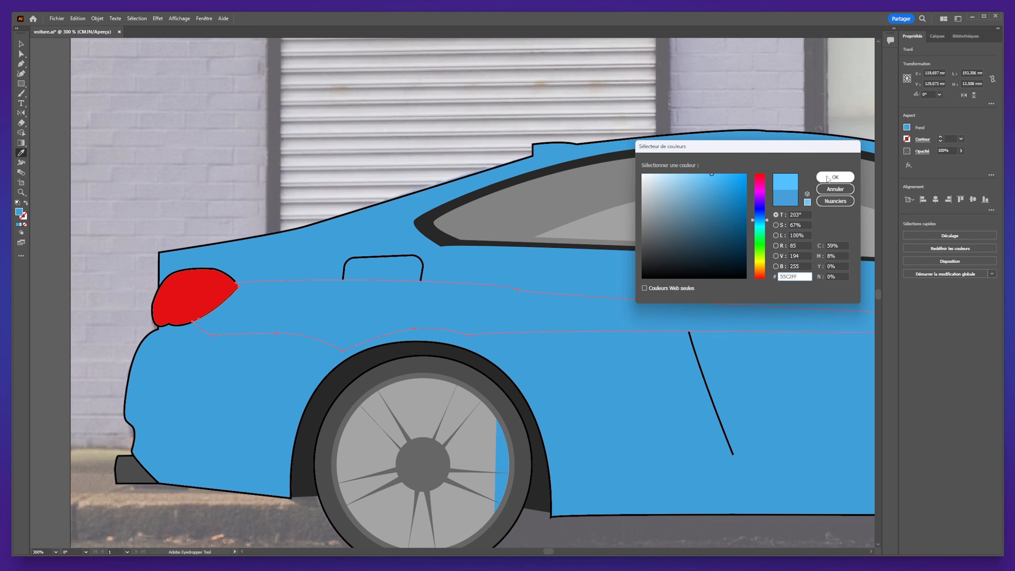
click(835, 177)
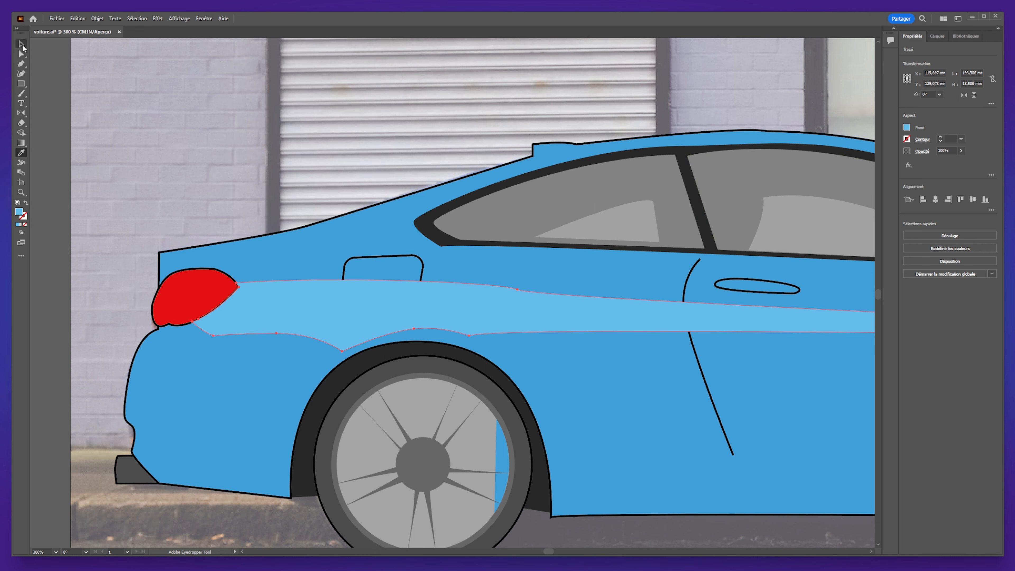
click(21, 44)
click(59, 141)
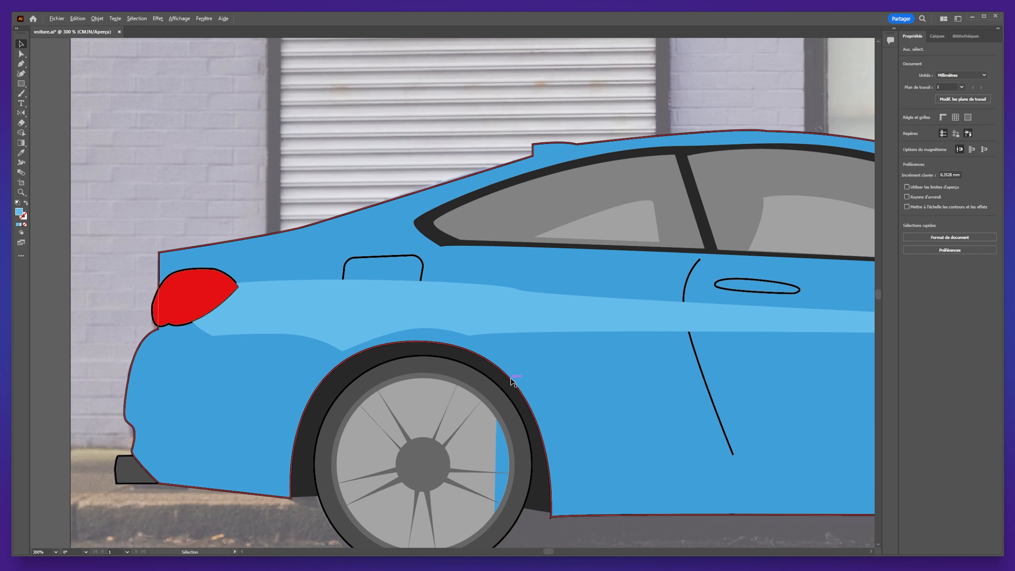
Separate the part of the band inside the fuel door outline with Shape Builder and delete that piece.
scroll(511, 379, down, 2)
drag(655, 380, 404, 329)
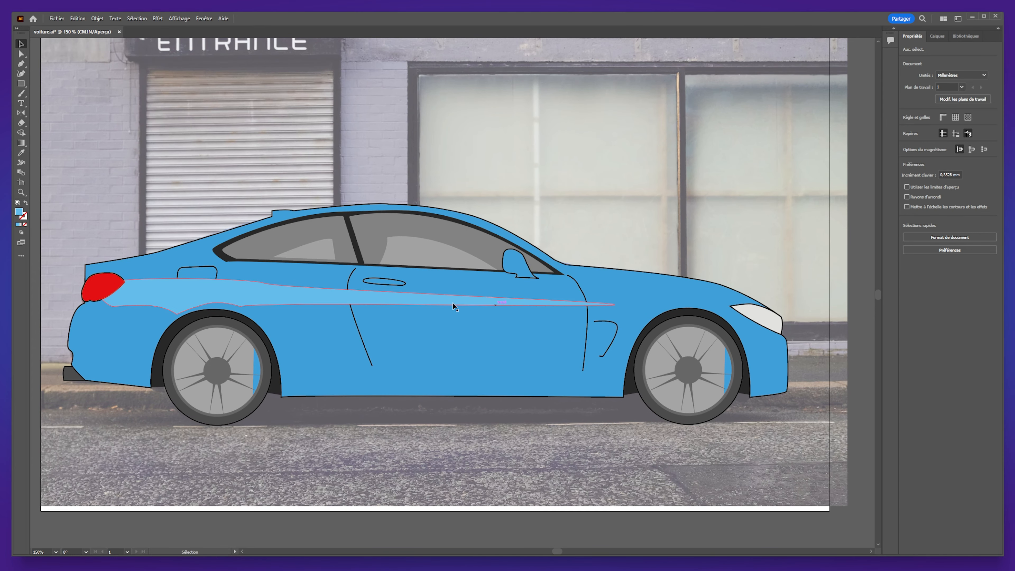
scroll(187, 264, up, 3)
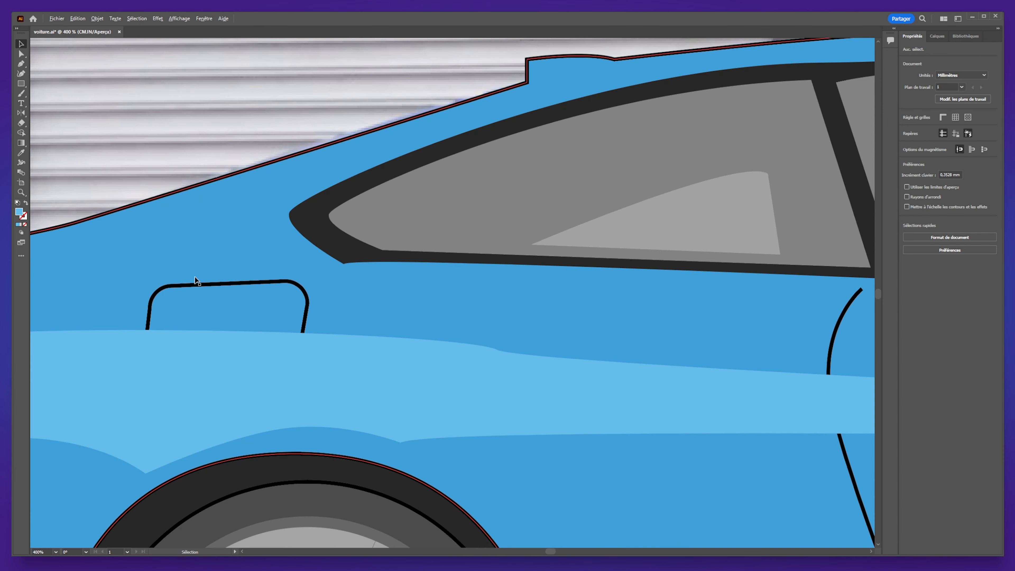
click(261, 284)
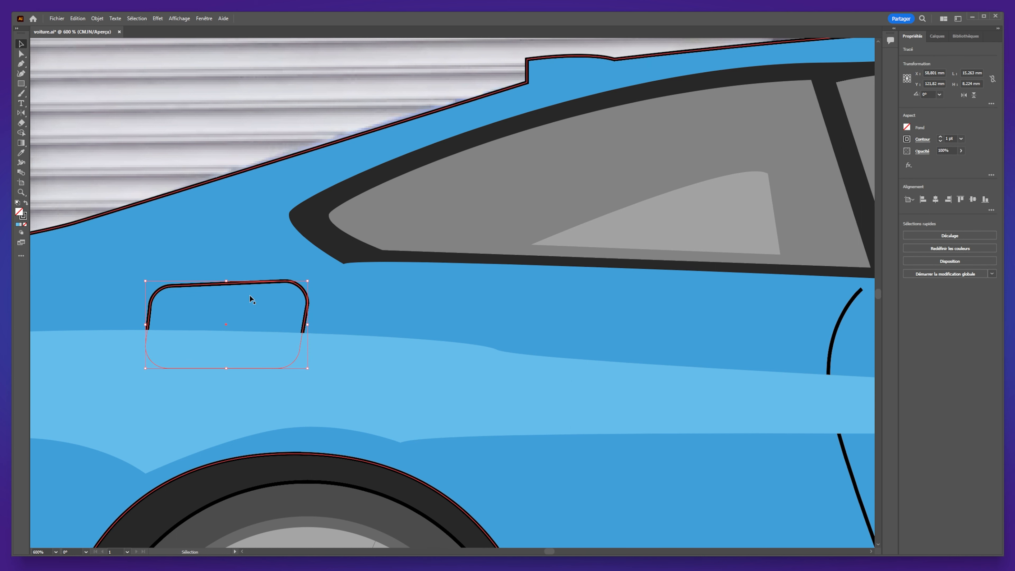
shift+click(405, 397)
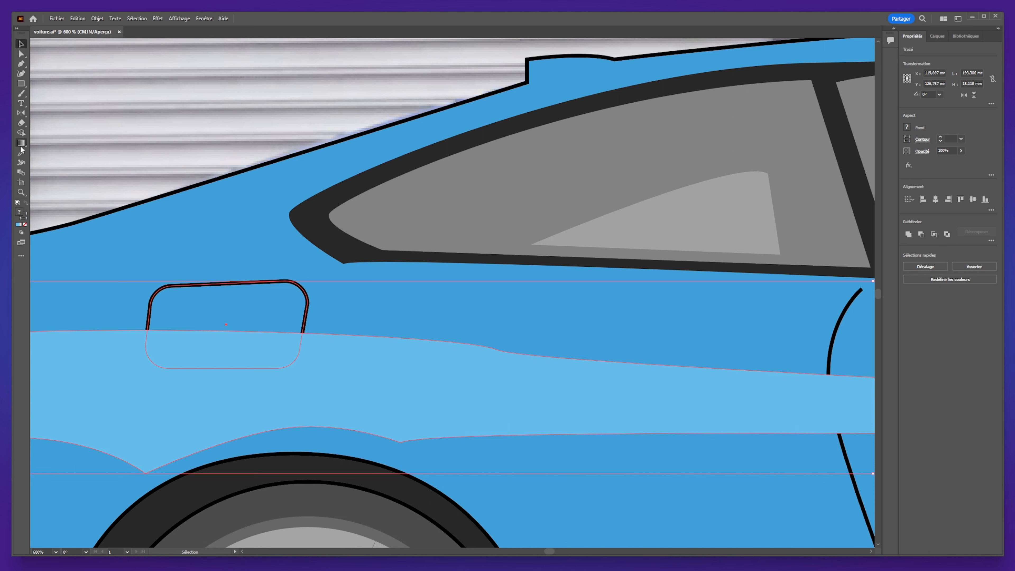
click(21, 133)
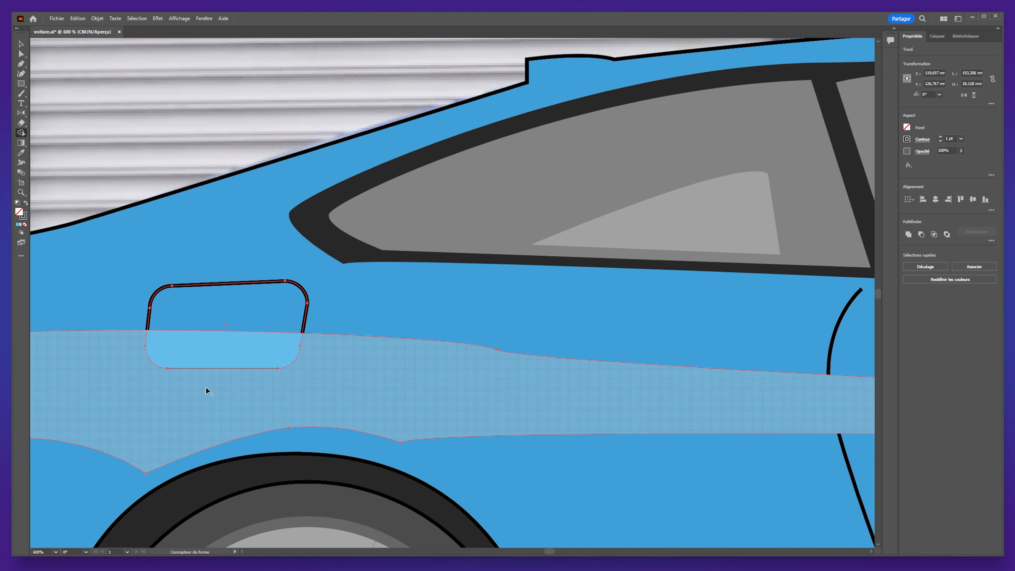
click(232, 386)
click(21, 43)
click(172, 154)
click(223, 349)
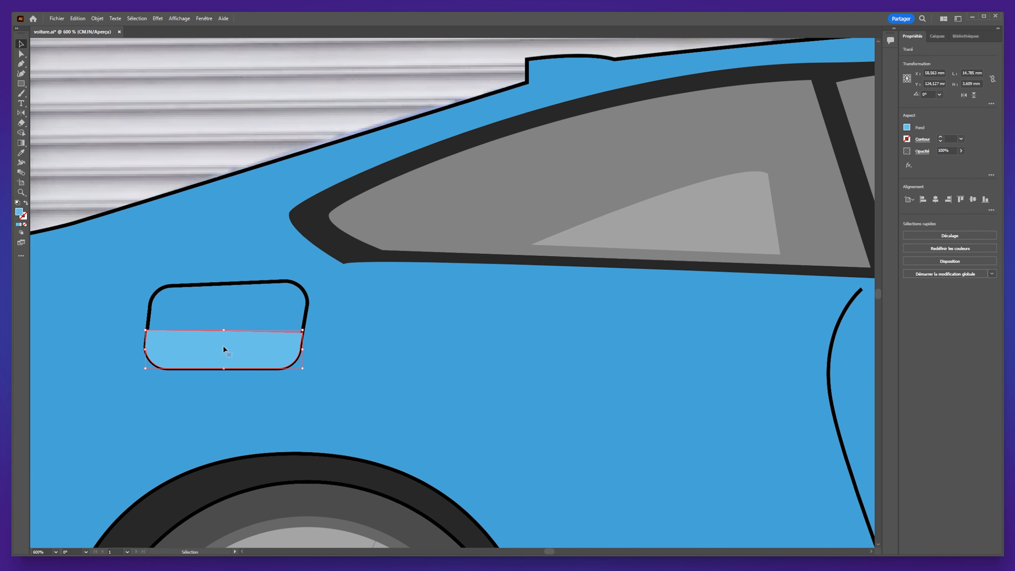
key(Delete)
Resample the body blue onto the unfilled band around the fuel door and set it to no outline.
click(407, 336)
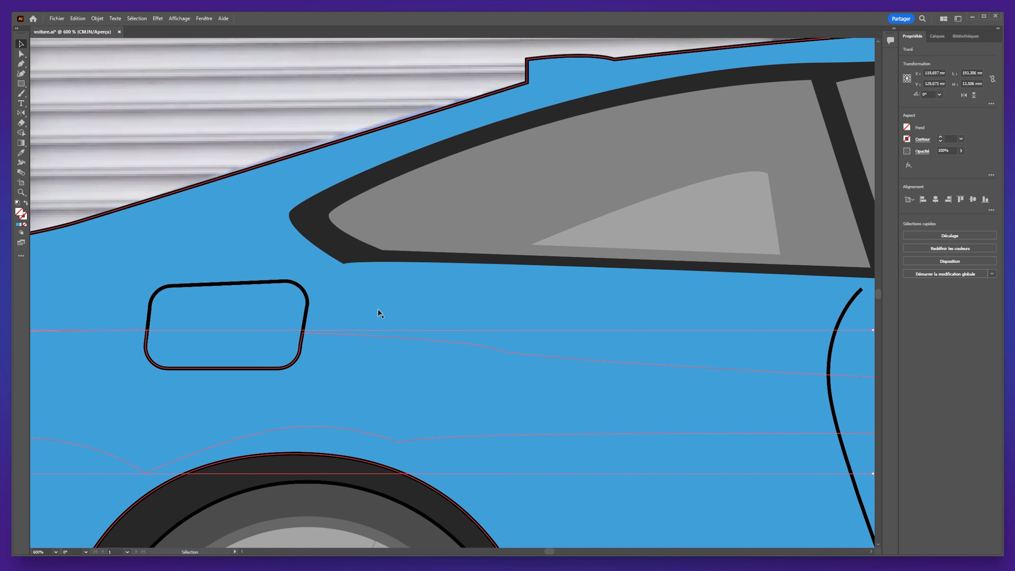
key(o)
key(i)
click(487, 292)
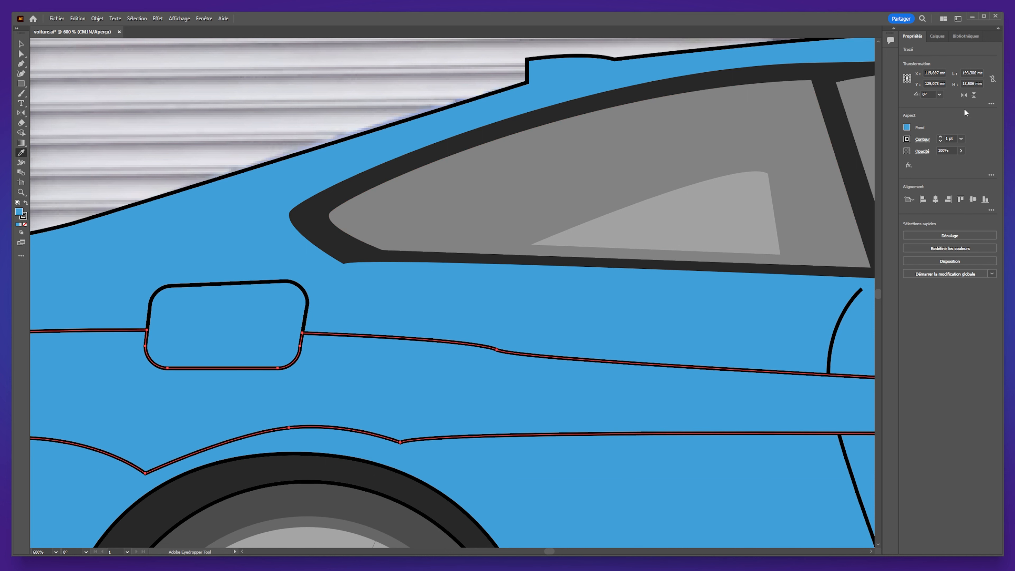
click(941, 140)
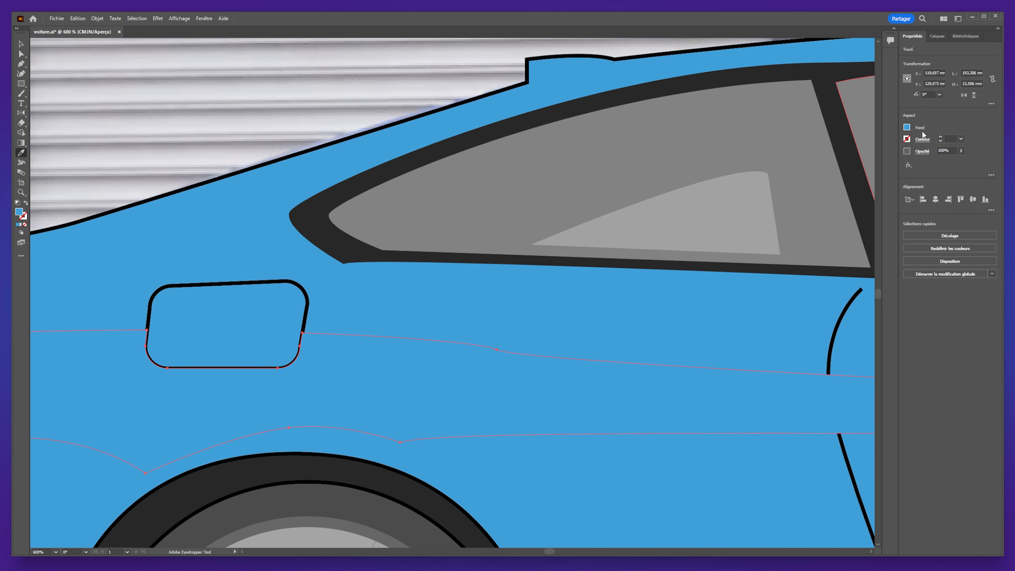
Change the trimmed band's fill to a lighter shade of the body blue and deselect it.
click(907, 127)
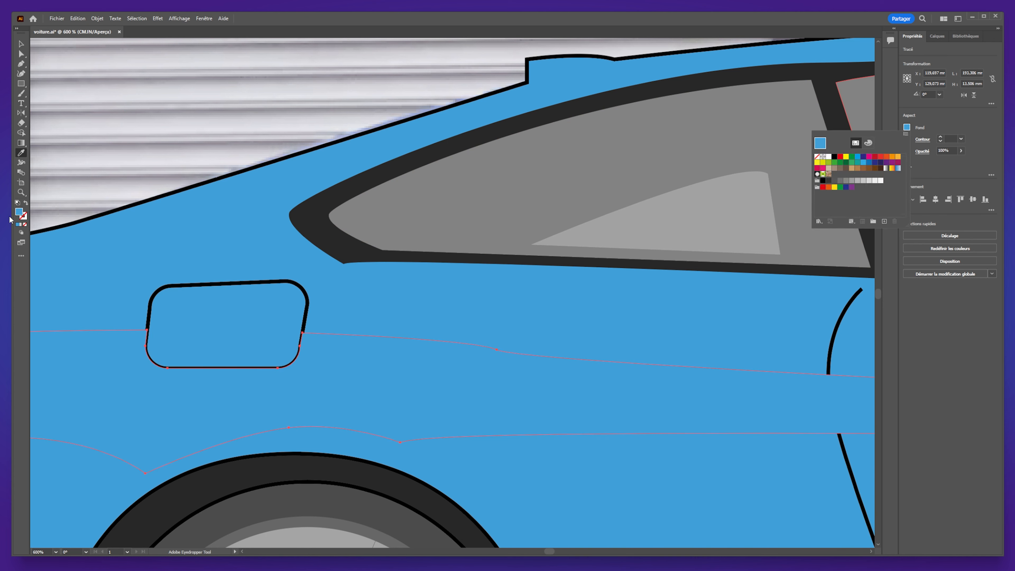
double_click(19, 211)
drag(712, 189, 710, 176)
click(835, 177)
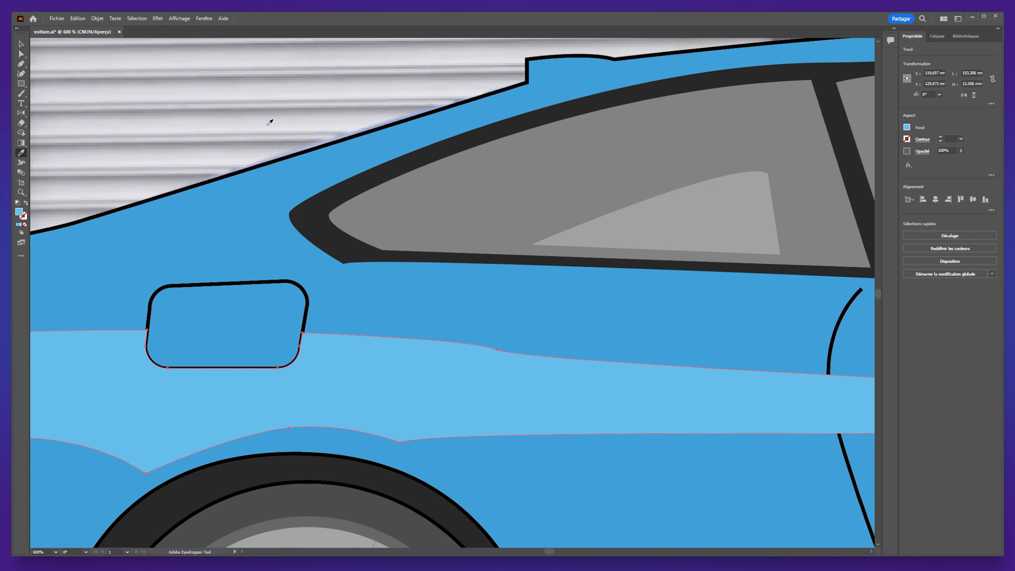
key(v)
scroll(262, 305, down, 6)
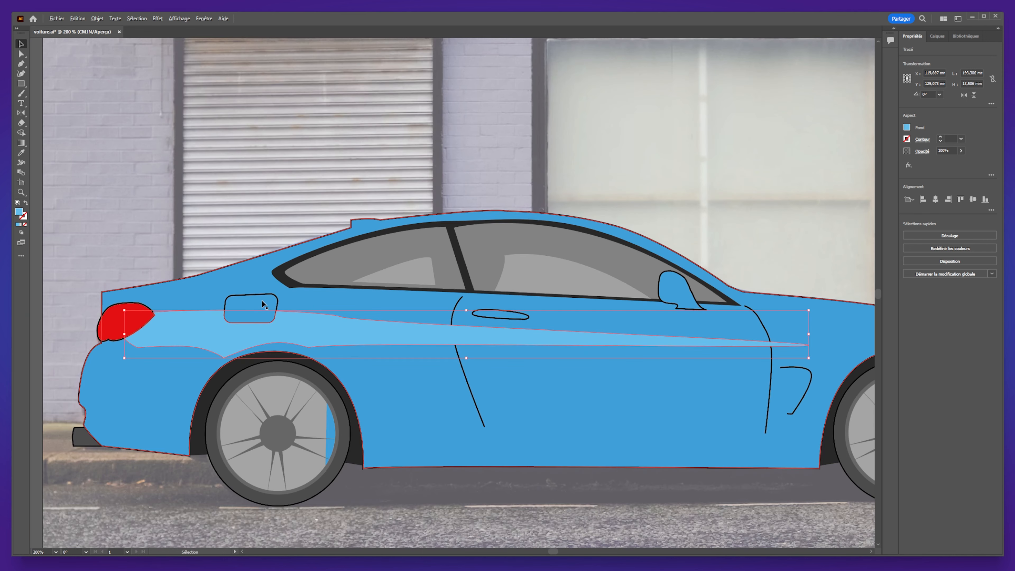
click(57, 267)
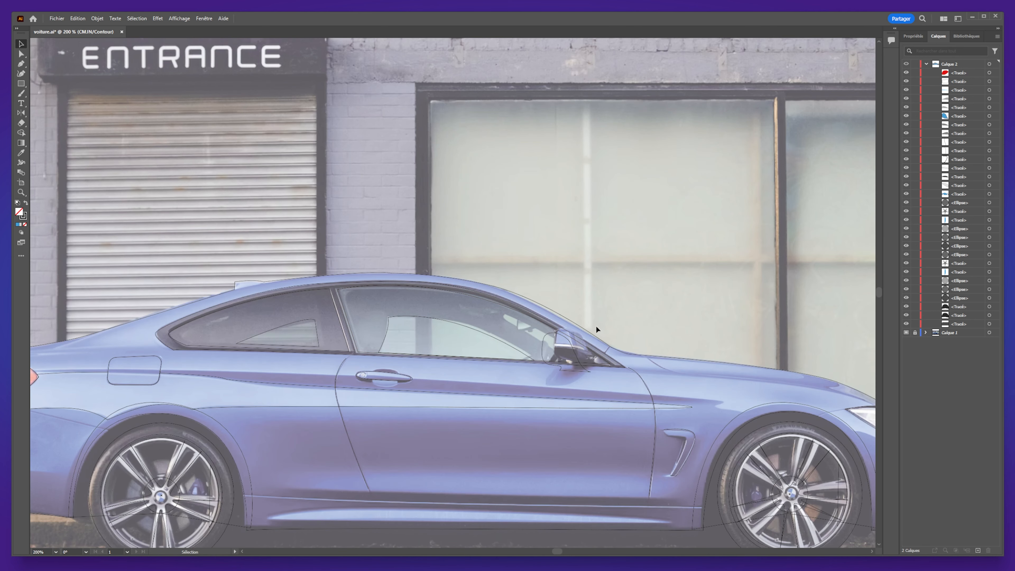
In outline display, draw a narrow closed reflection strip in the front side window beside the mirror with the Pen tool.
click(22, 65)
click(506, 319)
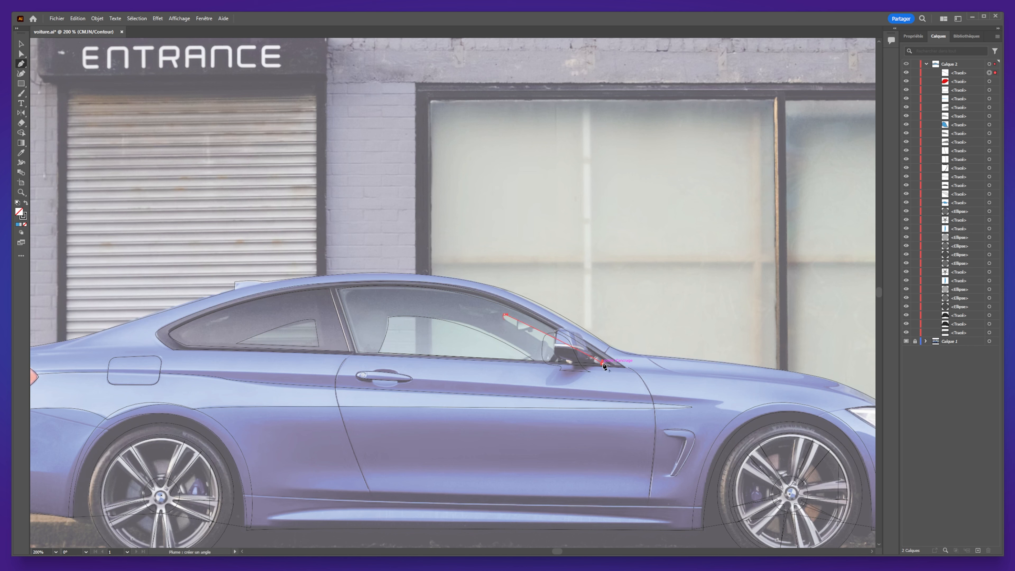
click(568, 362)
drag(495, 321, 492, 321)
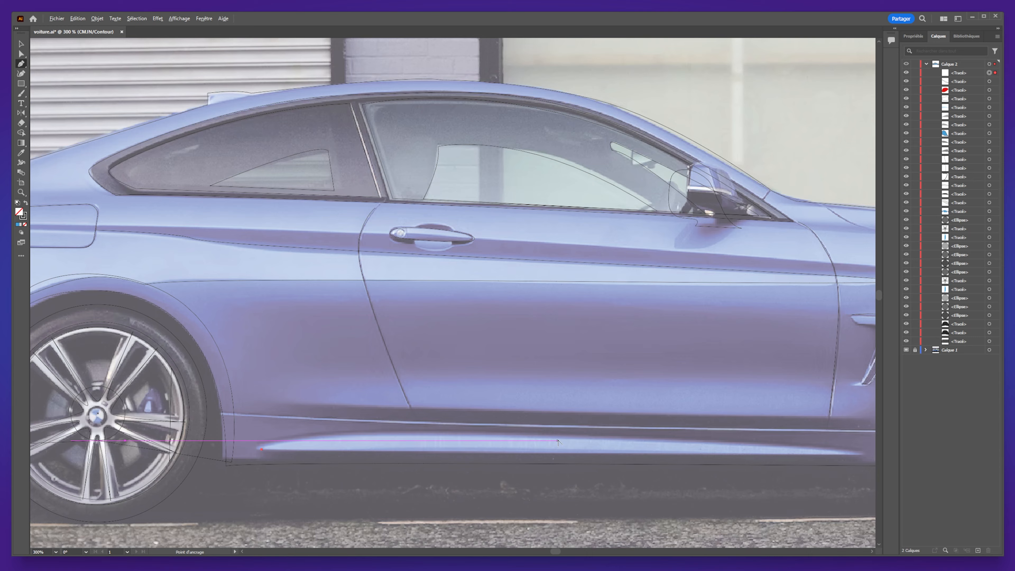
Draw a long, curved highlight shape along the side sill between the two wheels.
drag(579, 433, 507, 363)
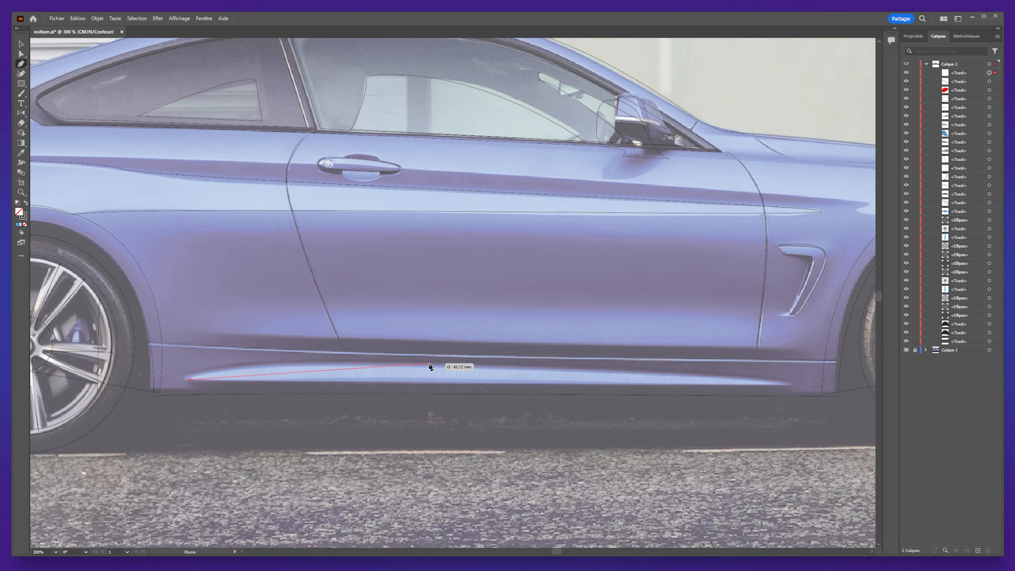
drag(422, 365, 609, 370)
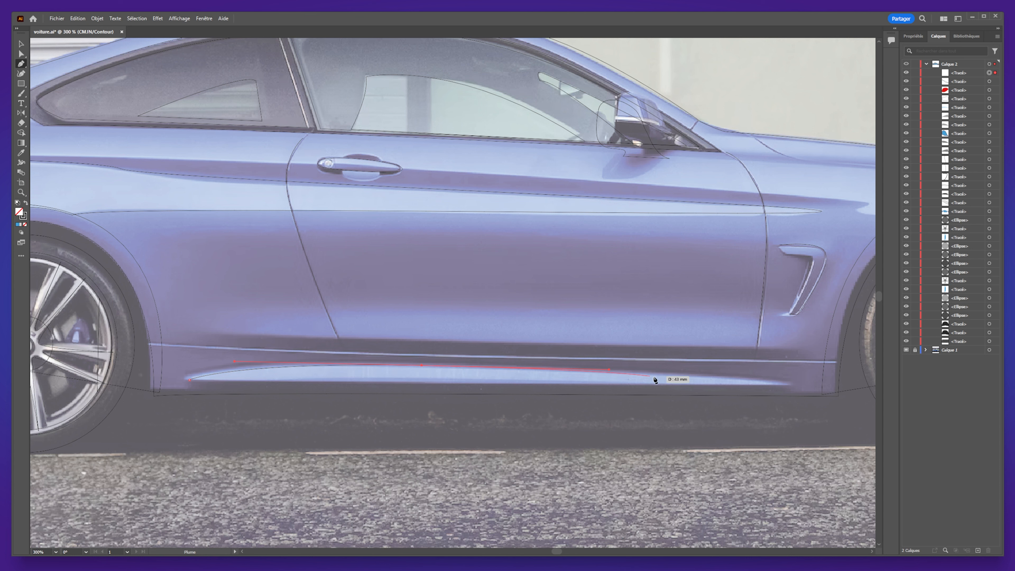
click(785, 385)
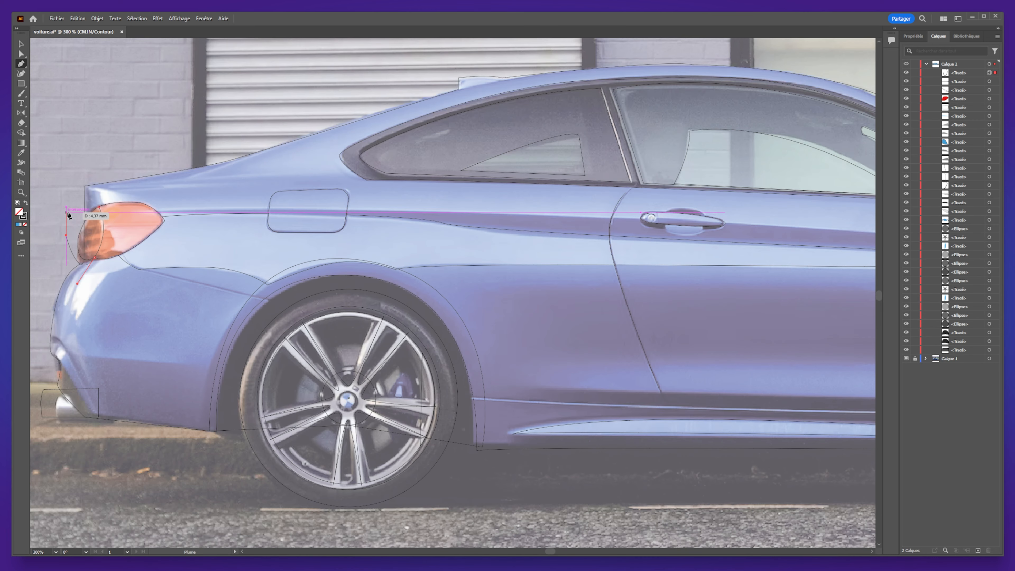
Draw a curved shape over the tail light's rear edge and a closed four-sided shape over the lower exhaust trim.
mouse_move(96, 209)
mouse_down()
mouse_move(66, 235)
mouse_move(113, 217)
mouse_up()
drag(289, 382, 345, 342)
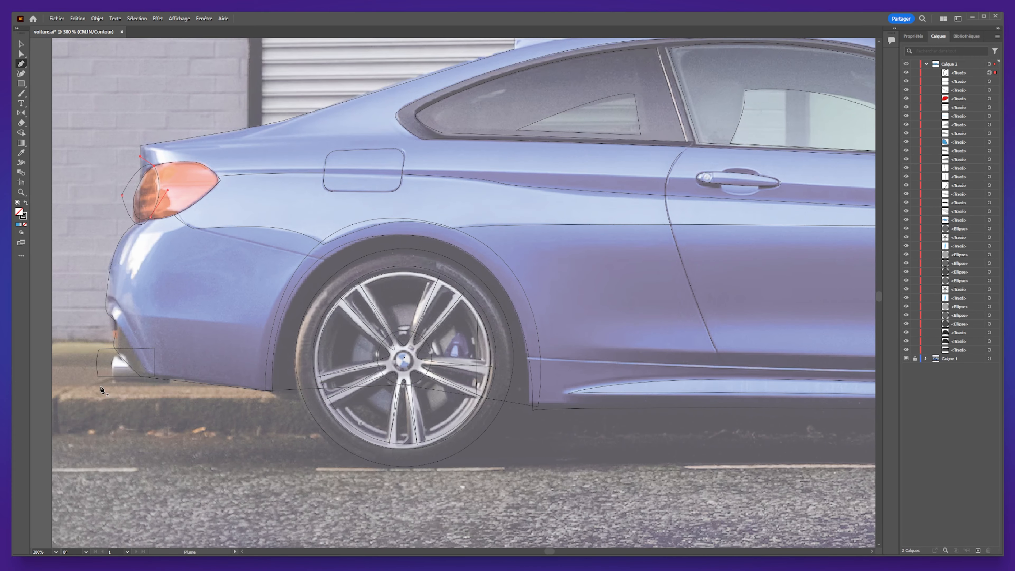
click(113, 366)
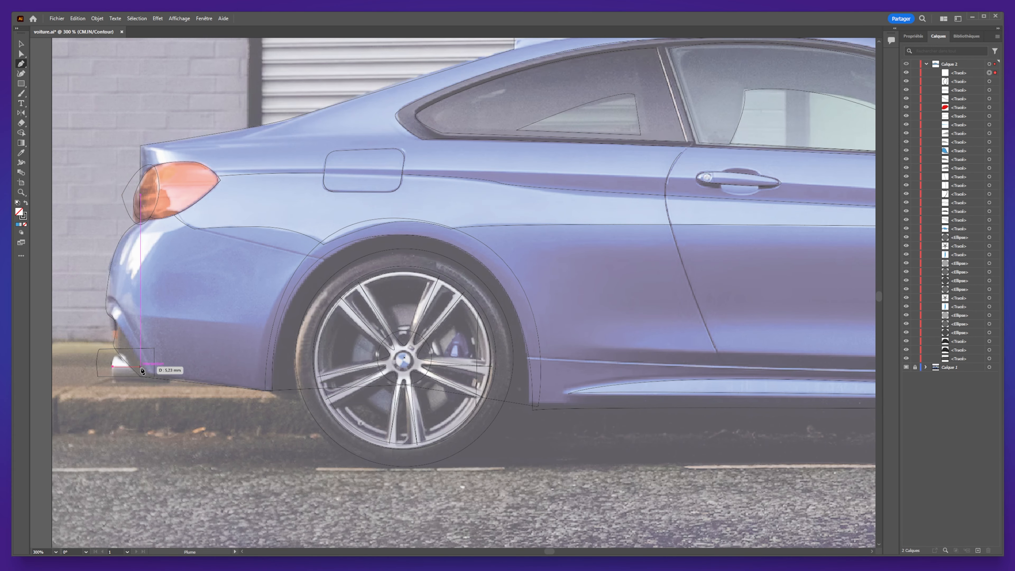
click(172, 366)
click(171, 388)
click(106, 389)
drag(113, 367, 120, 366)
Draw a closed arch shape around the rear wheel opening with the Pen tool and lower its inner top anchor point.
drag(472, 404, 338, 407)
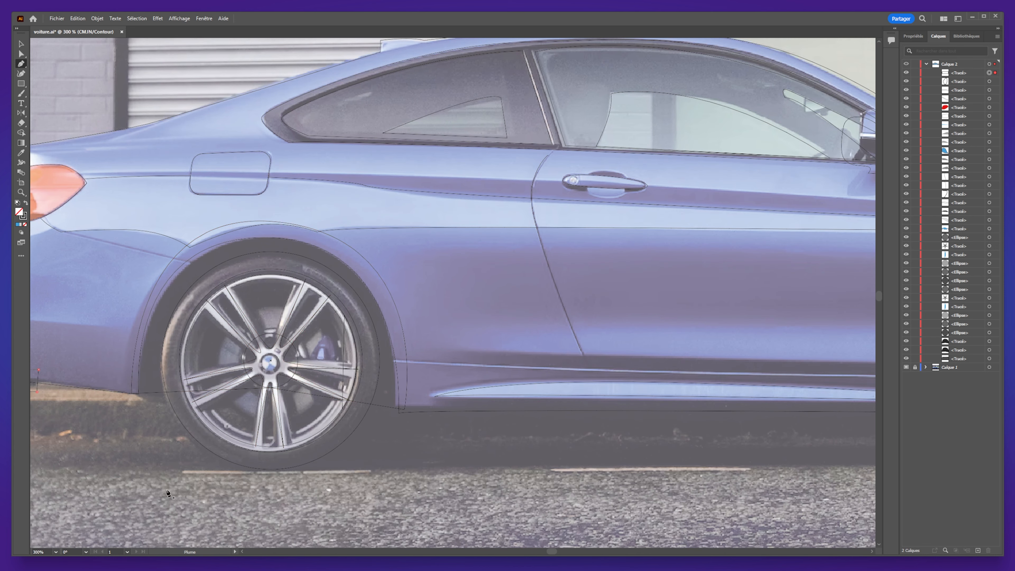
click(132, 391)
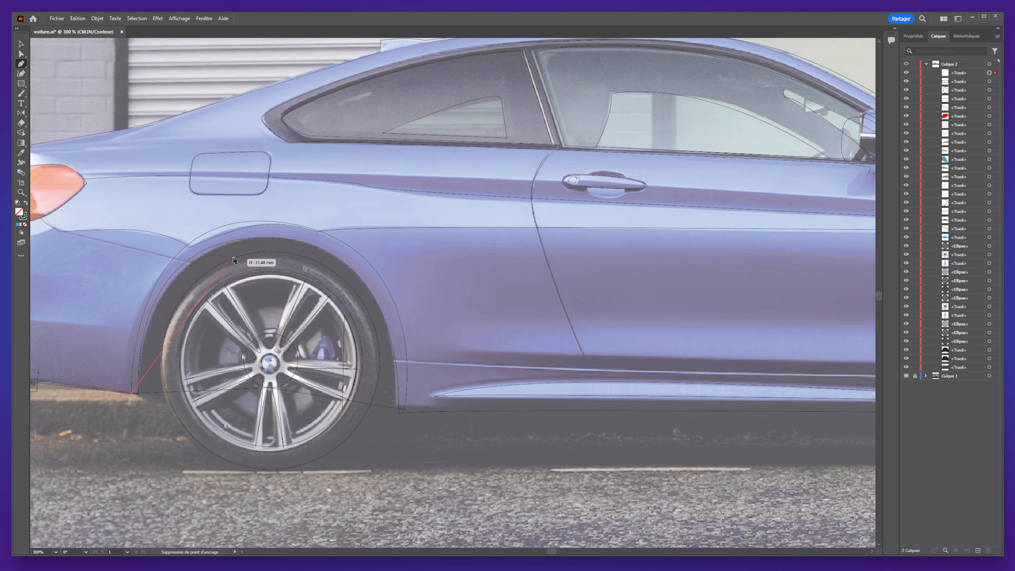
drag(271, 224, 413, 227)
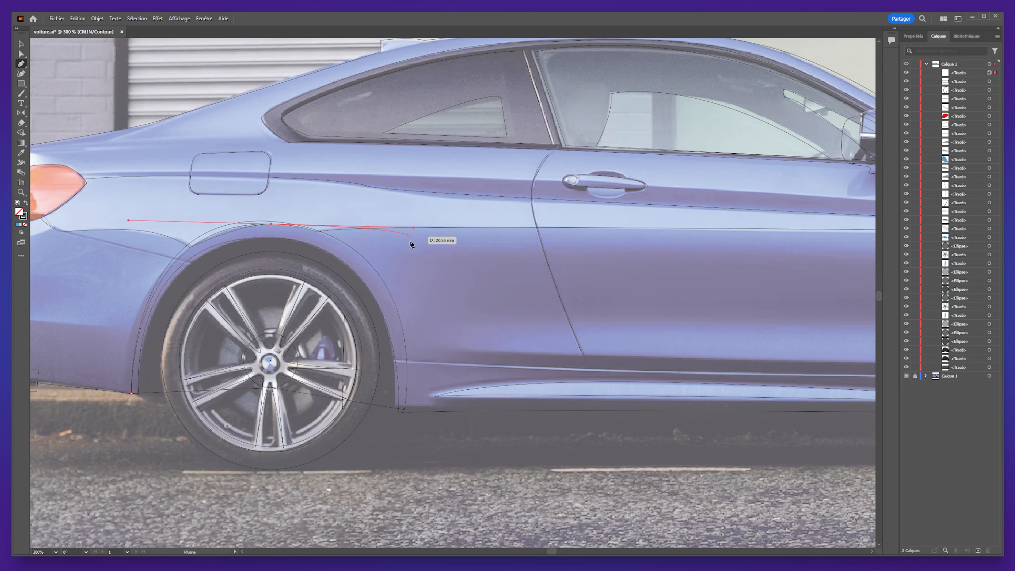
click(406, 405)
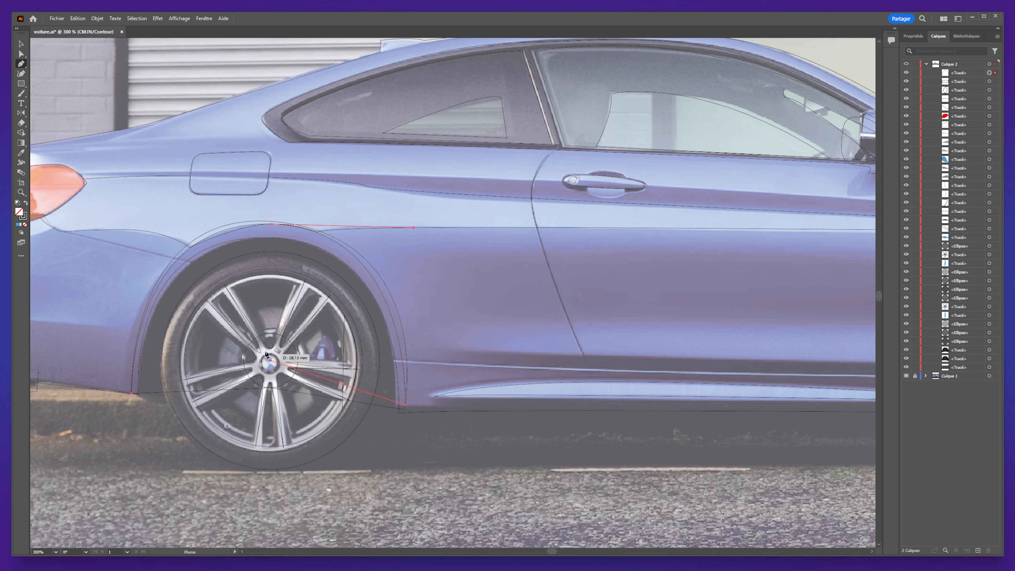
click(271, 288)
drag(226, 294, 215, 289)
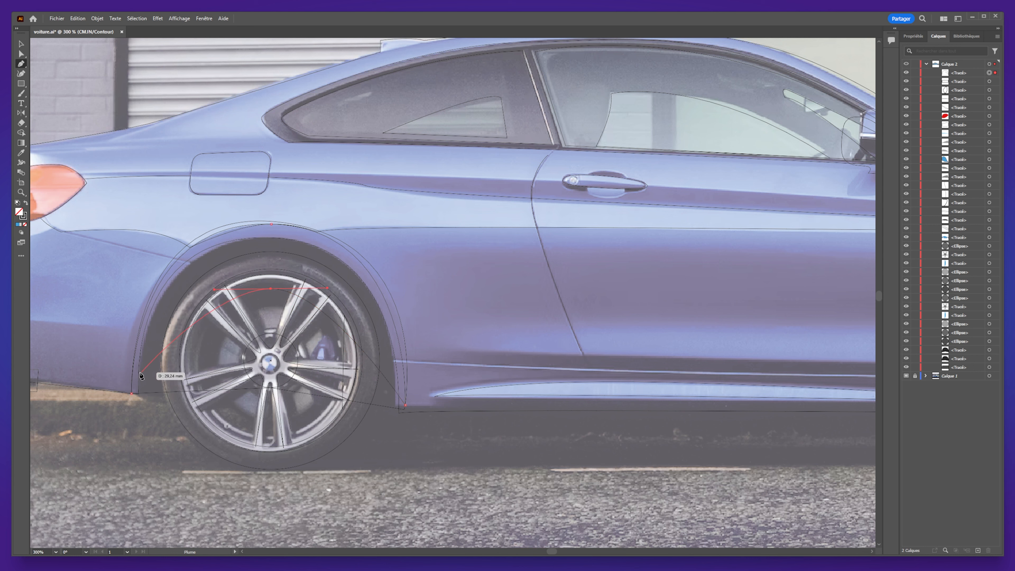
click(132, 393)
click(21, 54)
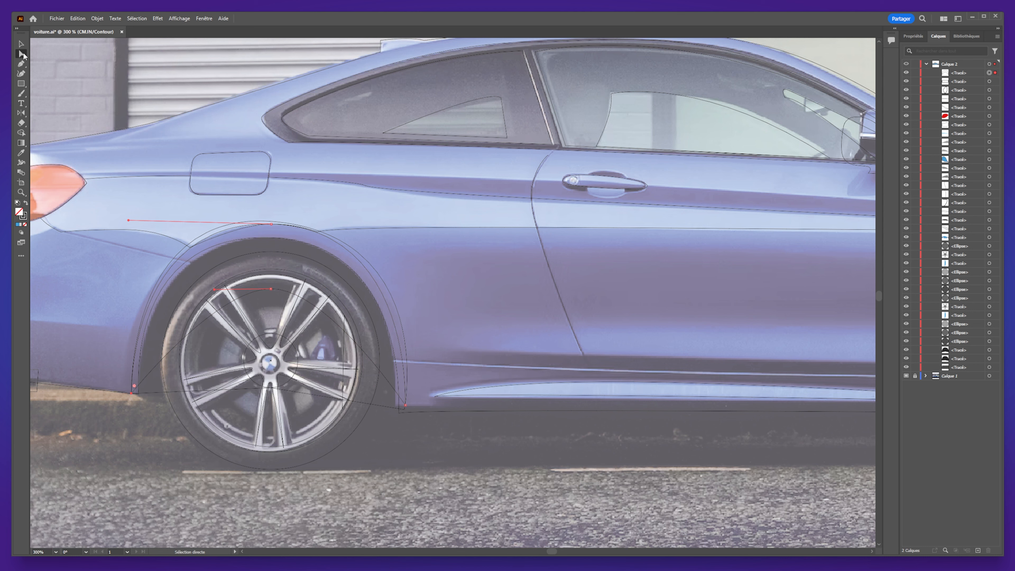
drag(270, 289, 270, 315)
Draw a matching closed arch shape around the front wheel opening, from the sill to the front bumper.
drag(516, 394, 160, 399)
drag(620, 391, 335, 393)
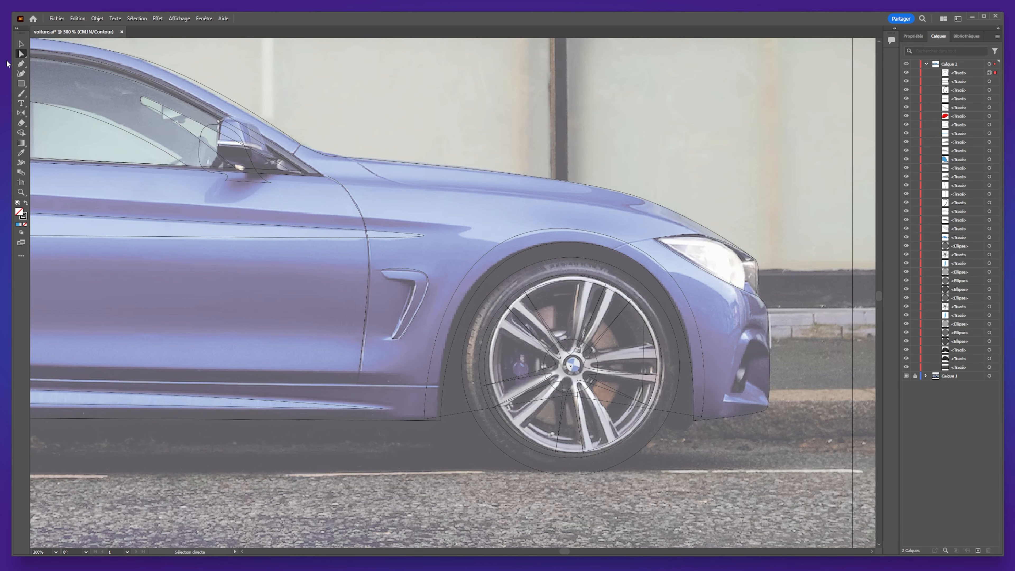
click(21, 64)
click(425, 417)
drag(574, 232, 724, 237)
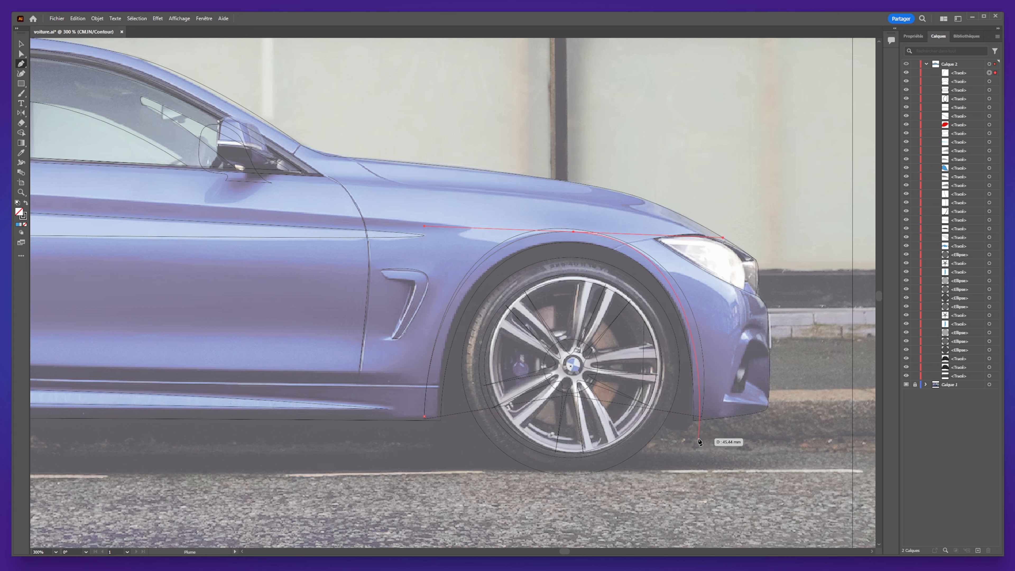
drag(699, 437, 598, 328)
drag(570, 289, 485, 293)
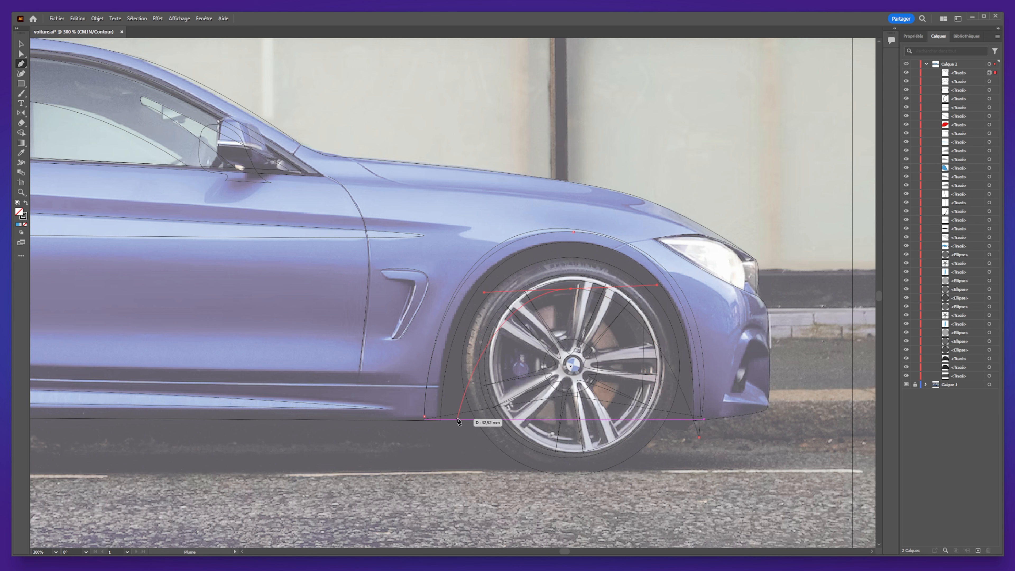
click(442, 421)
drag(428, 418, 348, 371)
click(344, 368)
Align the front arch shape's lower corner points with the body's bottom edge and return to the colour preview.
click(21, 54)
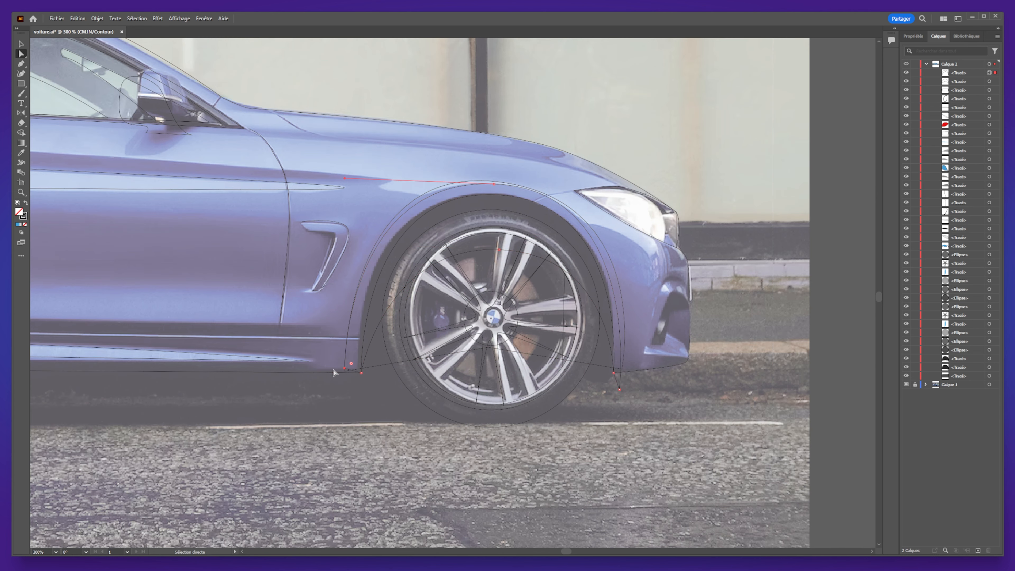
click(345, 369)
drag(345, 368, 344, 372)
drag(621, 395, 621, 378)
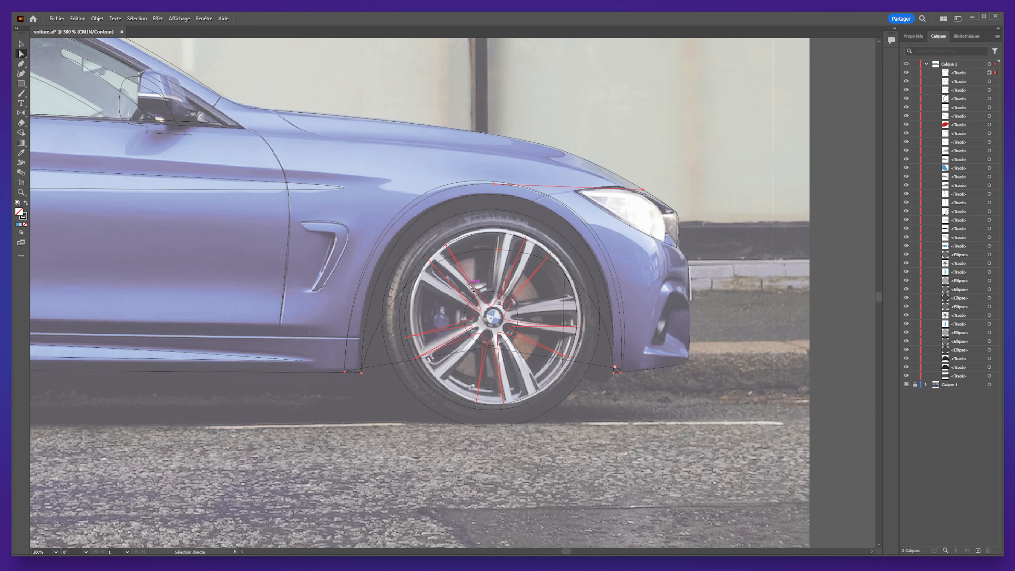
key(ctrl+y)
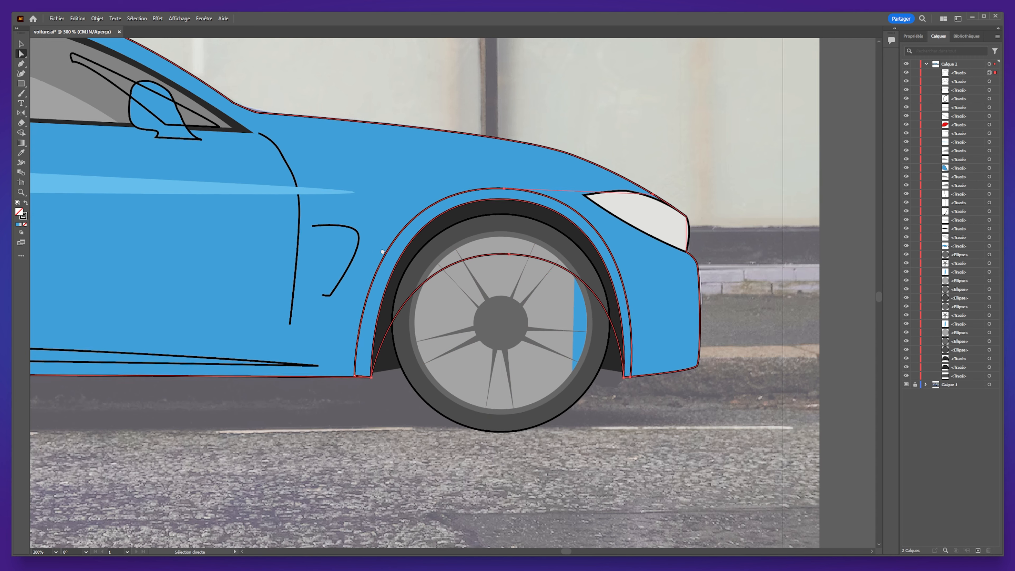
Remove the front arch shape's outline and fill it with black.
drag(383, 252, 498, 283)
click(22, 43)
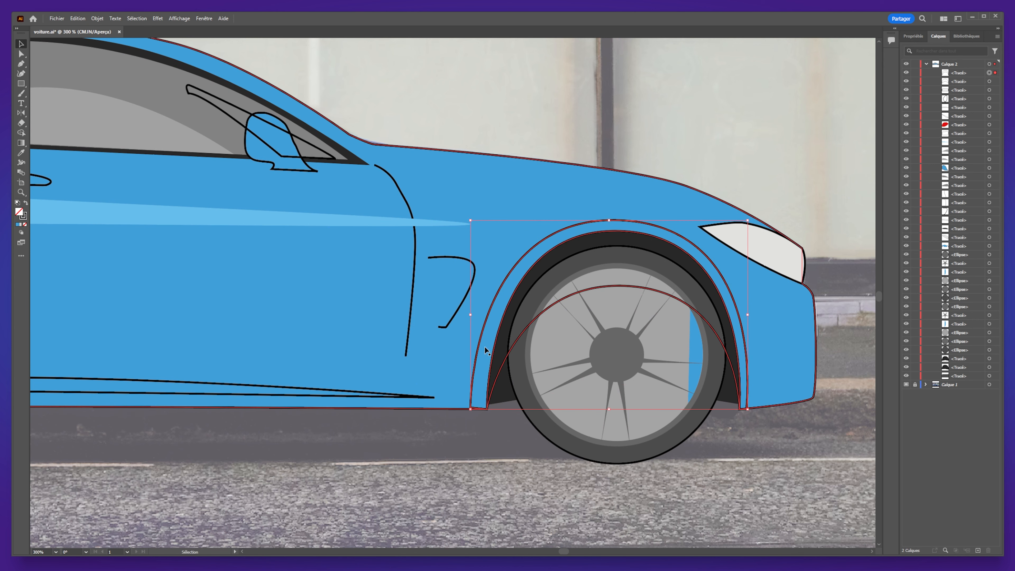
click(913, 36)
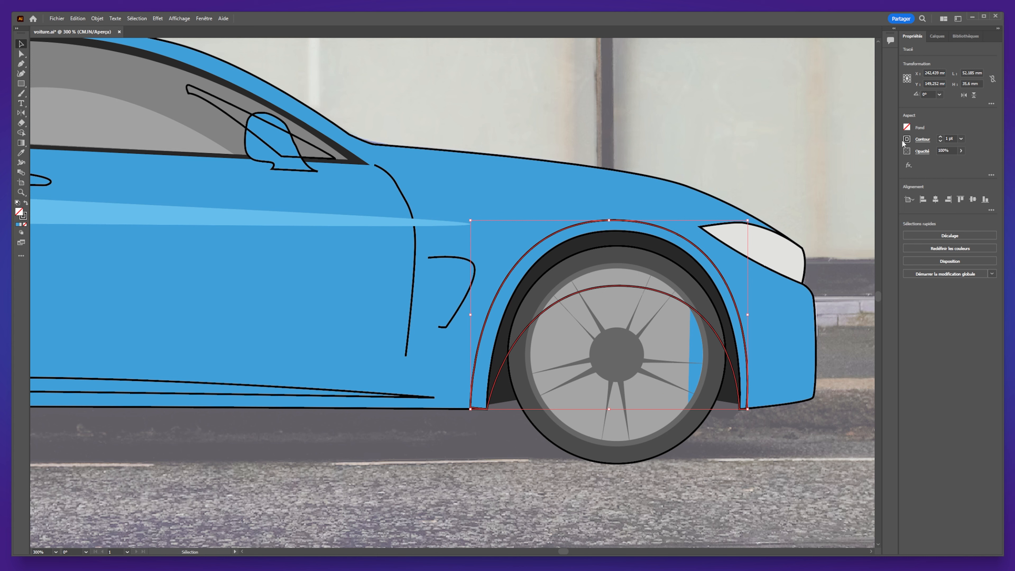
click(941, 141)
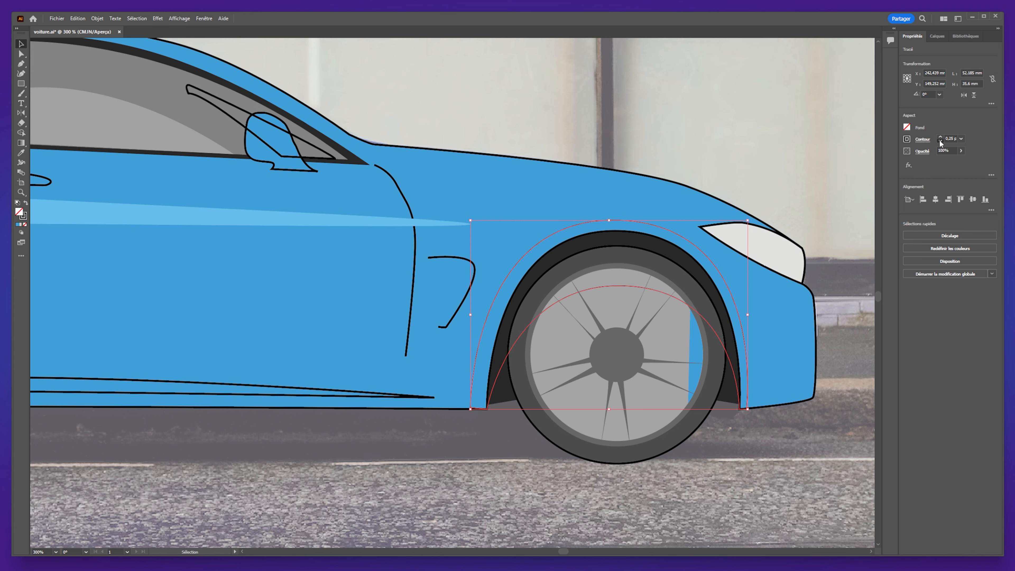
click(908, 127)
click(824, 181)
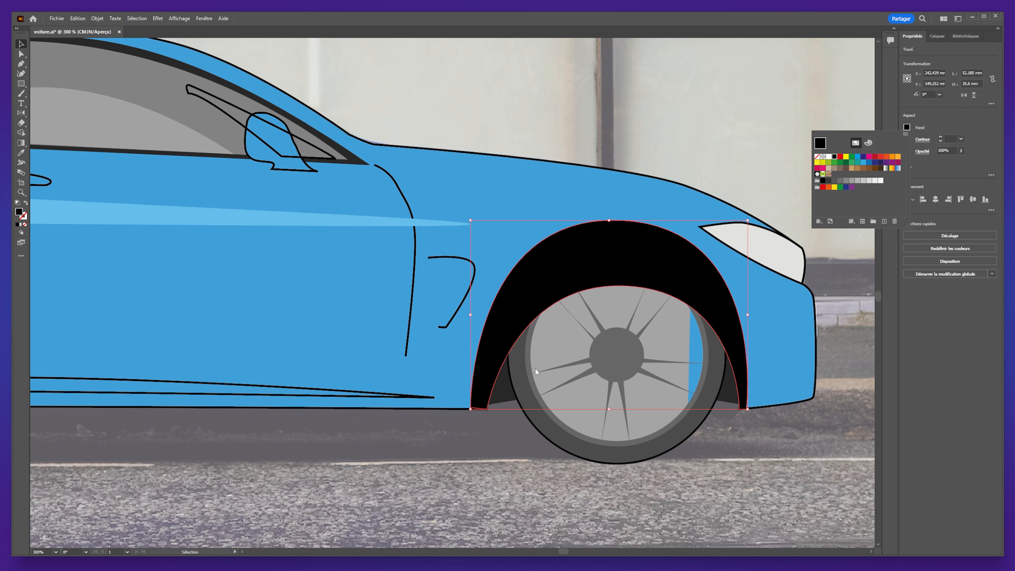
Reduce the front arch shape's opacity to 39% and deselect it.
click(960, 168)
click(961, 151)
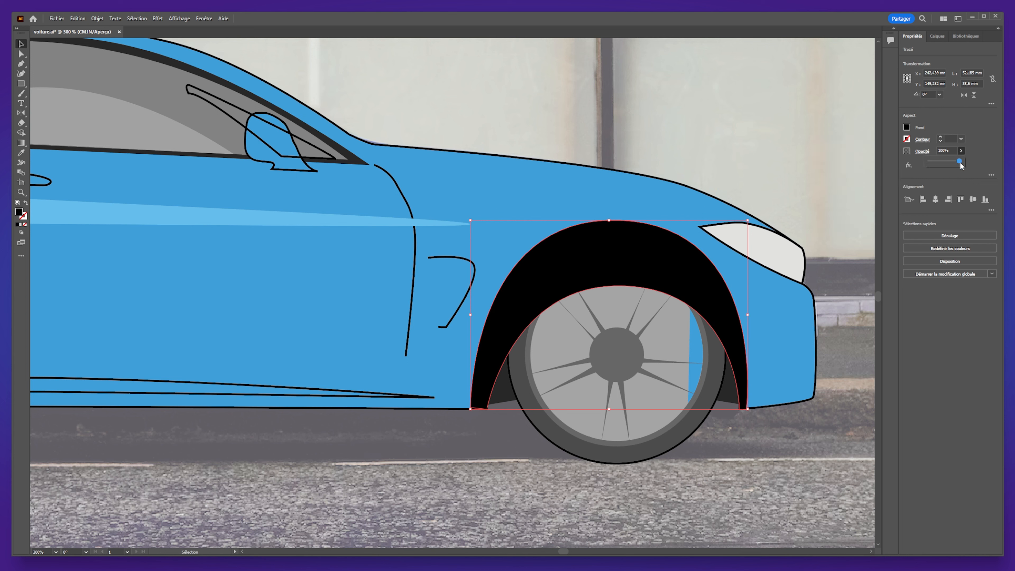
drag(960, 164, 953, 164)
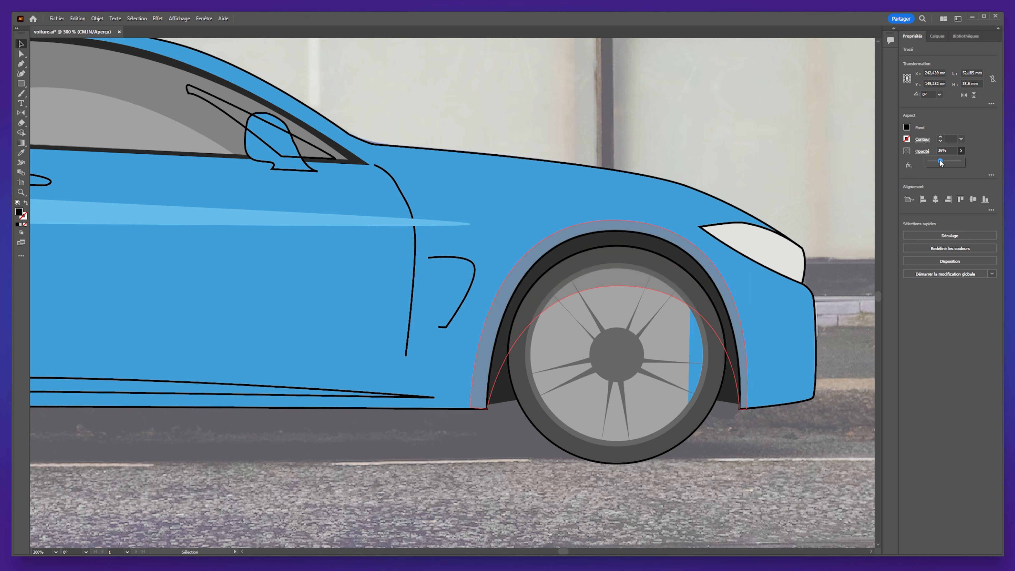
click(774, 490)
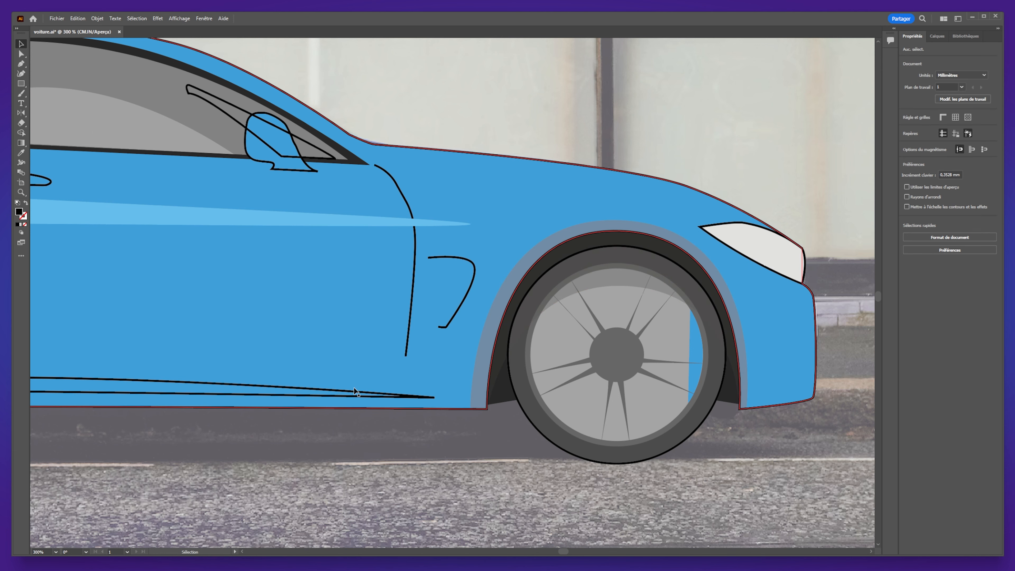
Lower the front arch shape's opacity a little further while viewing the whole car, and deselect it.
scroll(354, 377, down, 3)
drag(281, 345, 464, 333)
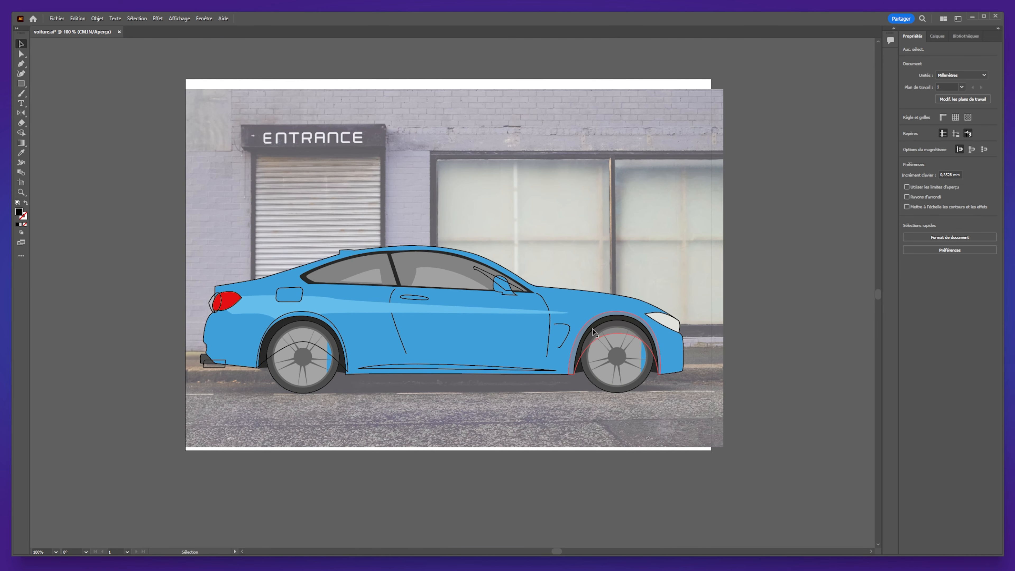
click(584, 336)
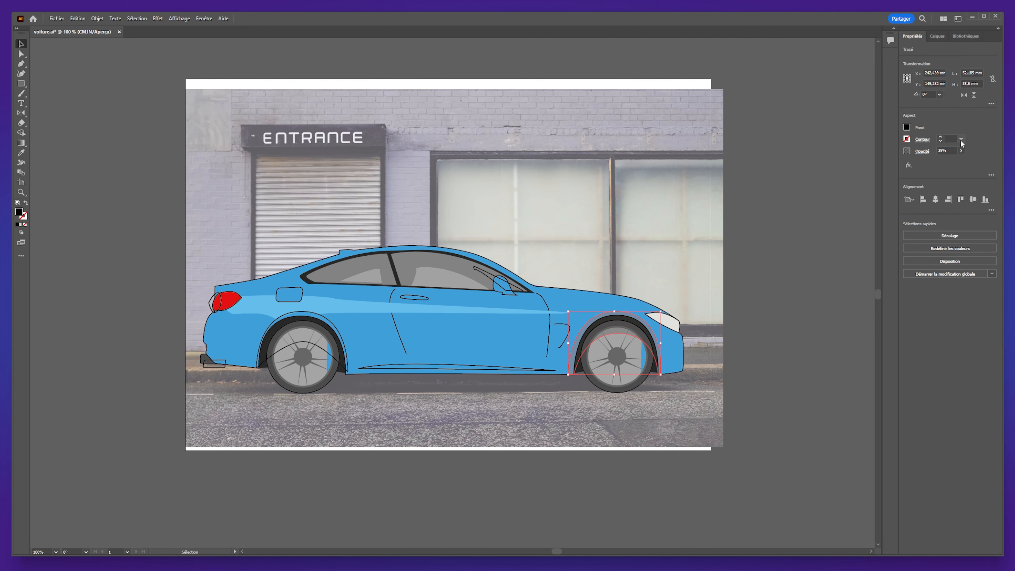
click(962, 150)
drag(942, 162, 939, 163)
click(806, 361)
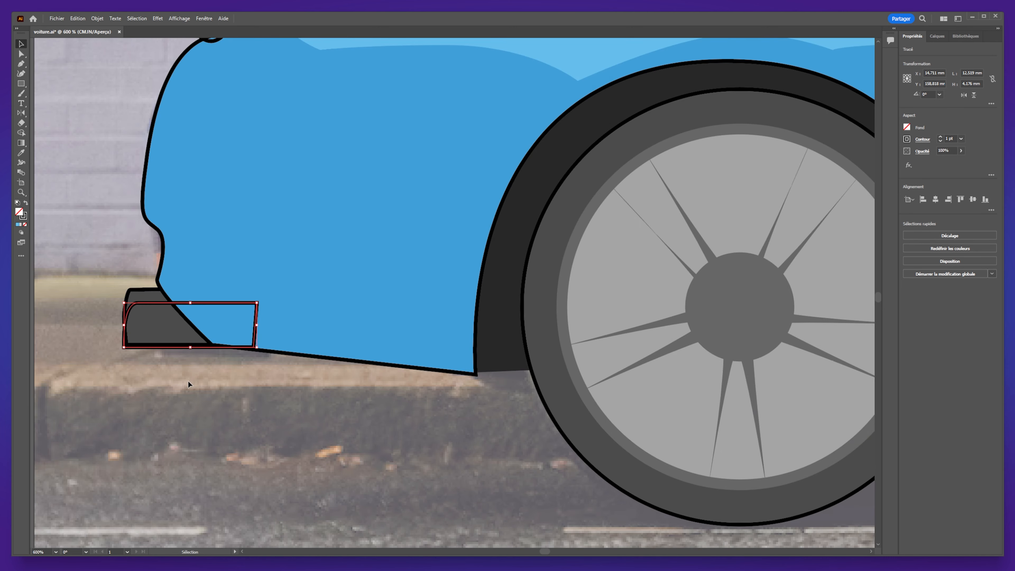
Copy the exhaust trim's dark grey fill onto the four-sided shape over it with the Eyedropper.
scroll(188, 381, down, 2)
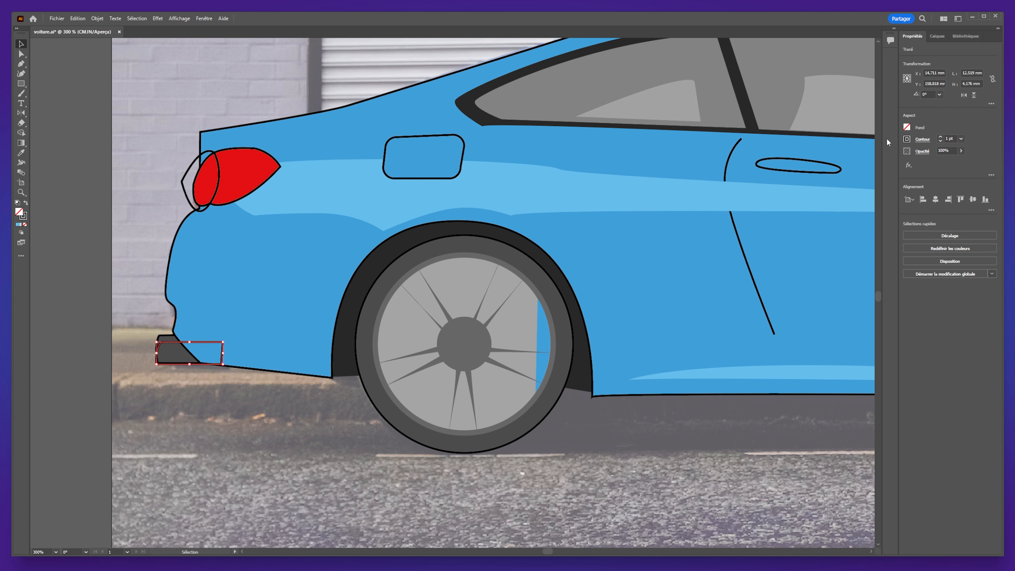
click(941, 141)
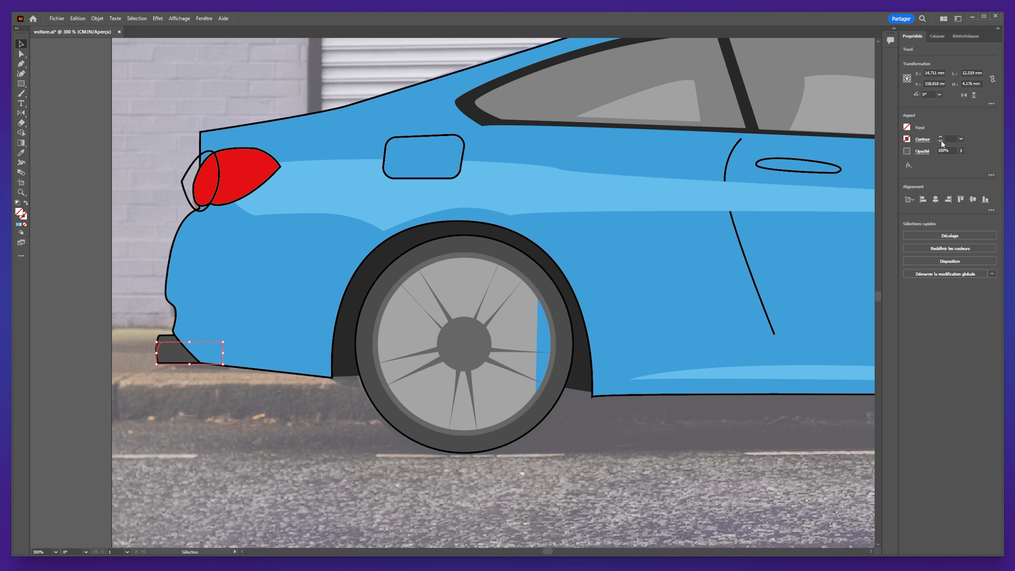
click(909, 128)
key(Escape)
click(21, 152)
click(168, 344)
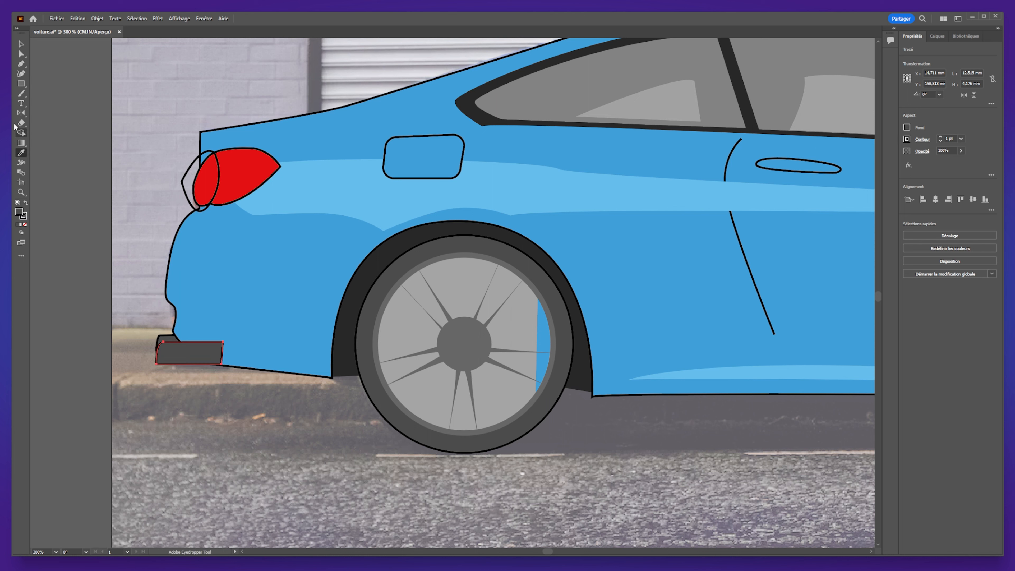
Remove the four-sided exhaust shape's outline and darken its fill to a near-black grey.
click(941, 141)
double_click(20, 211)
drag(640, 249, 635, 267)
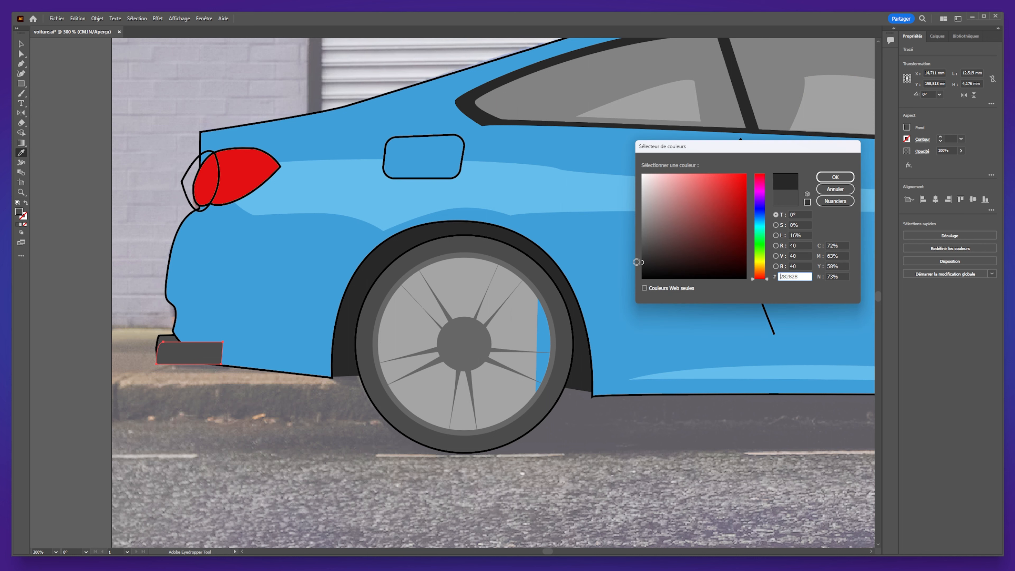
click(838, 178)
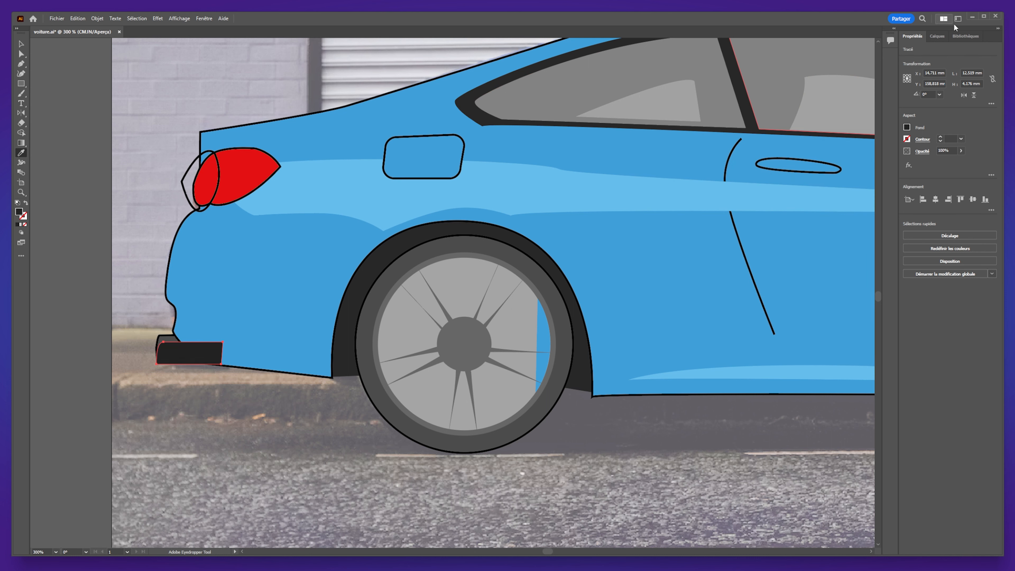
Move the dark exhaust shape behind the car body, directly above the exhaust trim in the stacking order, and deselect it.
click(938, 36)
drag(968, 73, 961, 355)
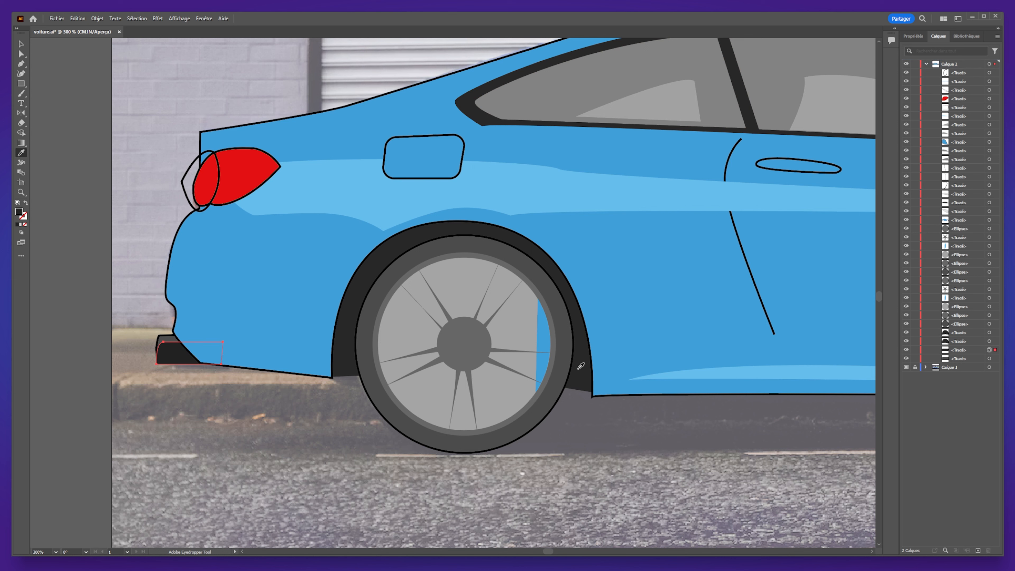
click(20, 44)
click(63, 182)
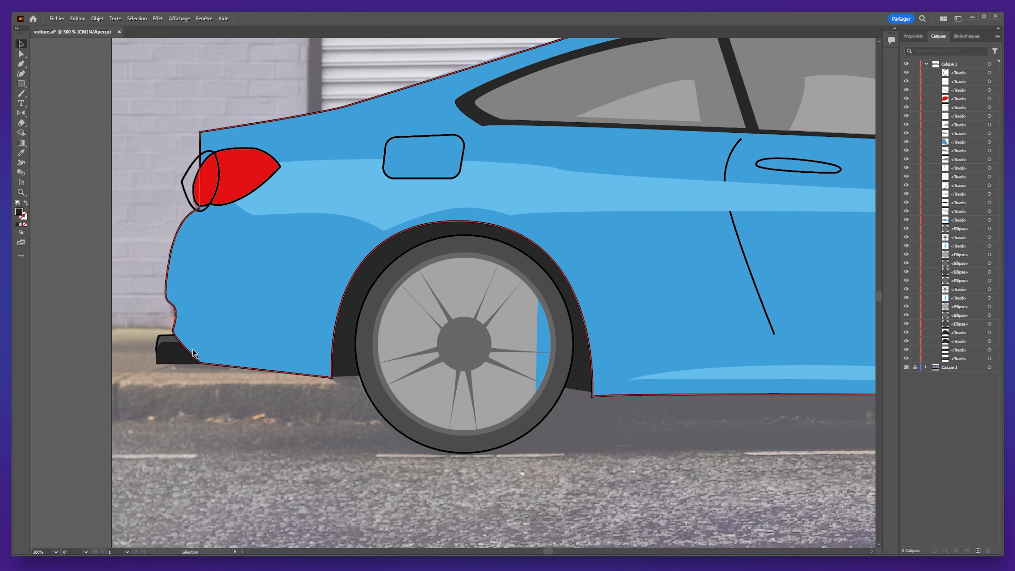
drag(177, 359, 178, 357)
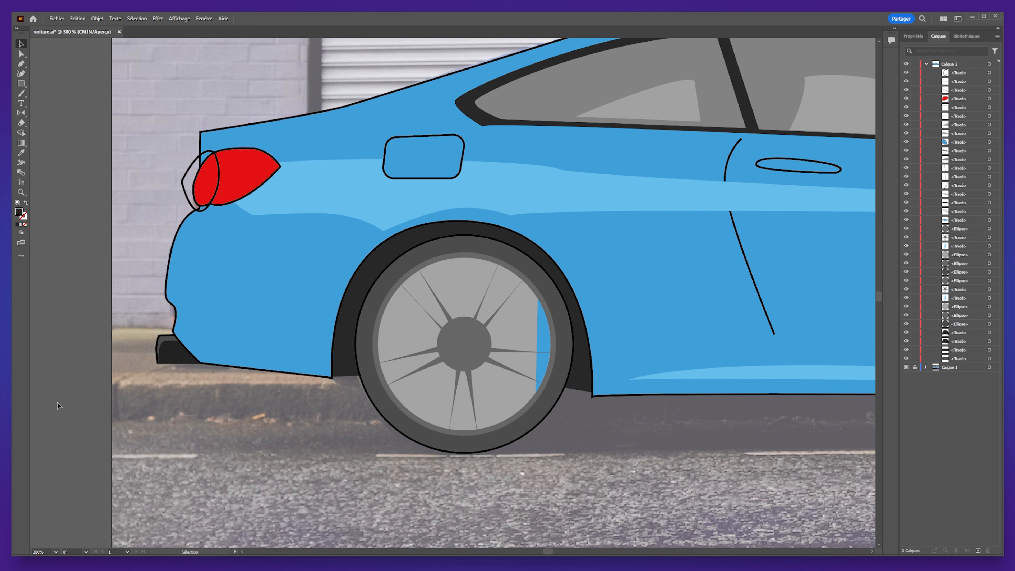
Examine the edges of the exhaust trim up close and the look of the whole car.
scroll(175, 363, up, 6)
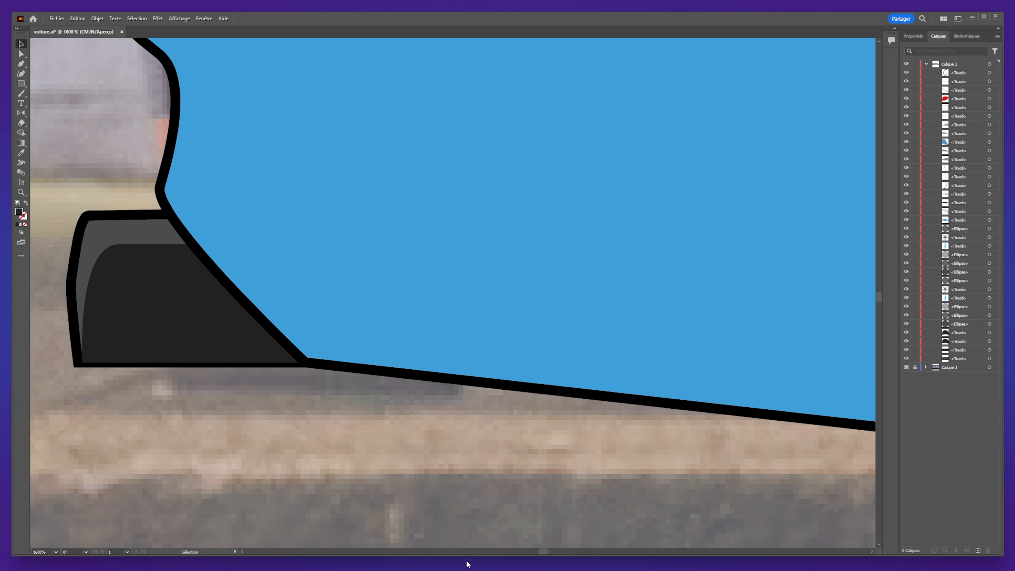
scroll(238, 410, down, 8)
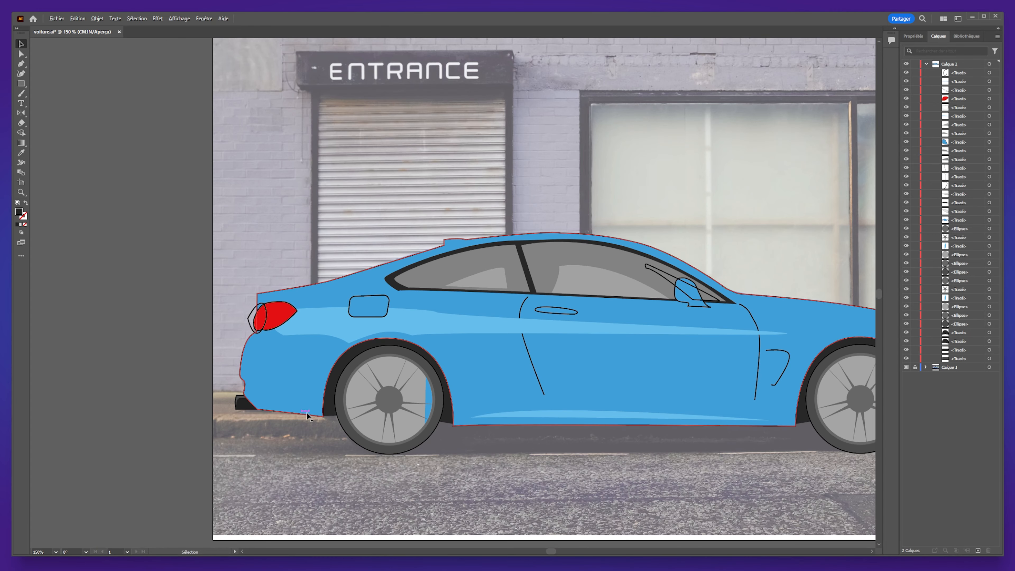
scroll(87, 405, up, 3)
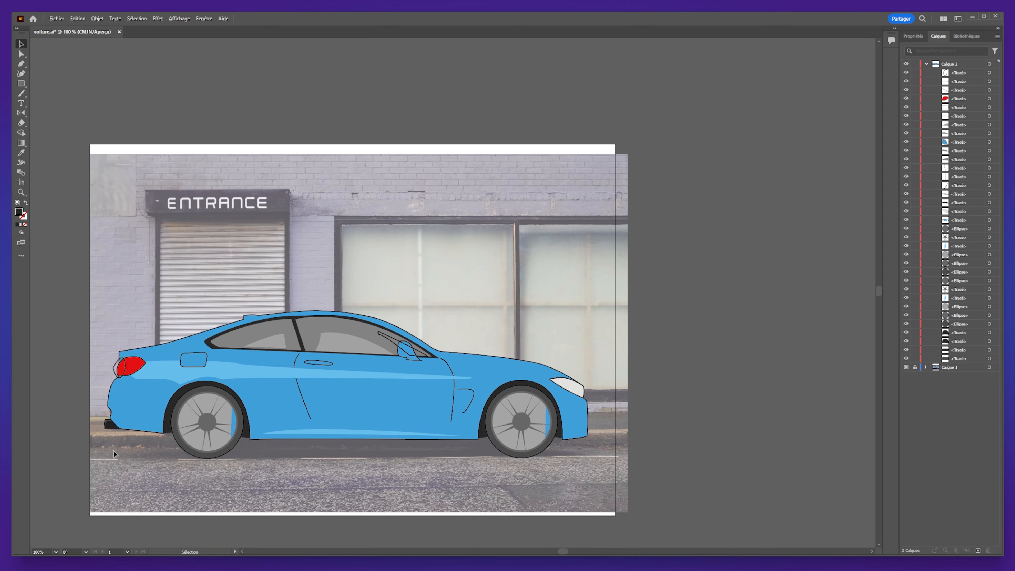
scroll(112, 430, up, 4)
click(207, 371)
drag(213, 344, 213, 360)
click(47, 386)
key(ctrl+0)
click(574, 291)
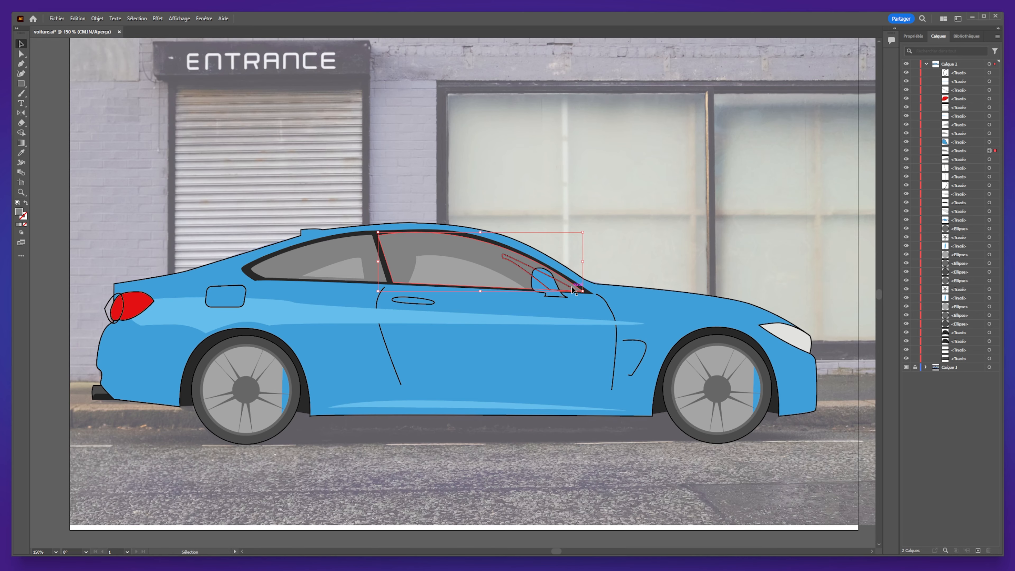
drag(961, 92, 962, 229)
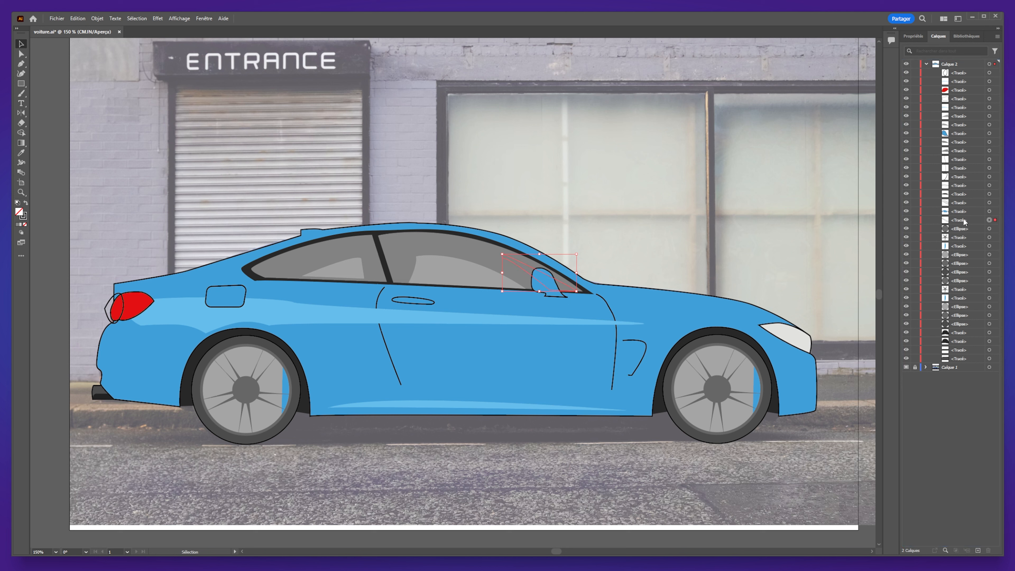
key(ctrl+z)
Bring the side mirror to the front of the layer and copy the window reflection's light grey onto the narrow shape beside it.
click(548, 284)
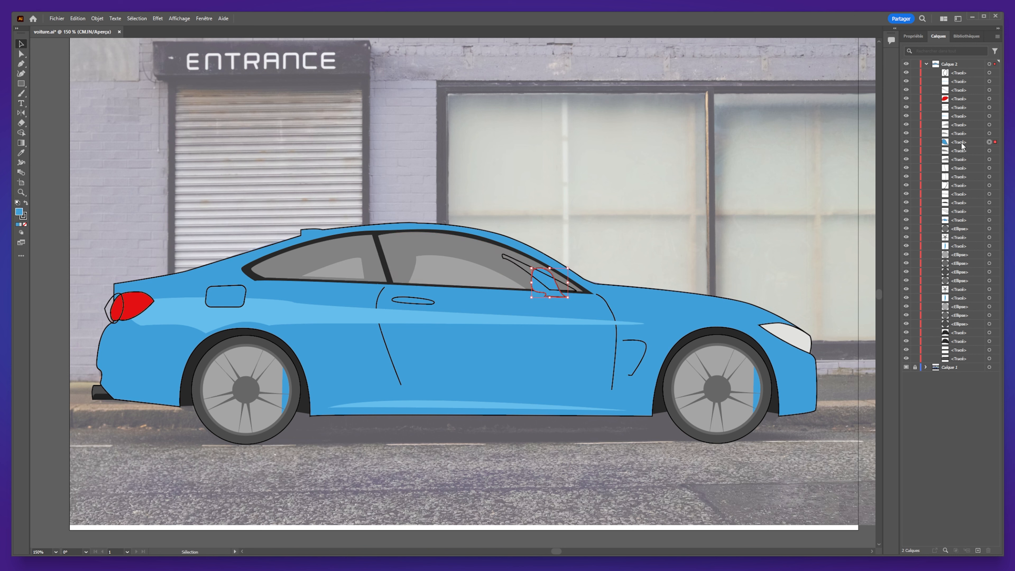
drag(965, 144, 961, 69)
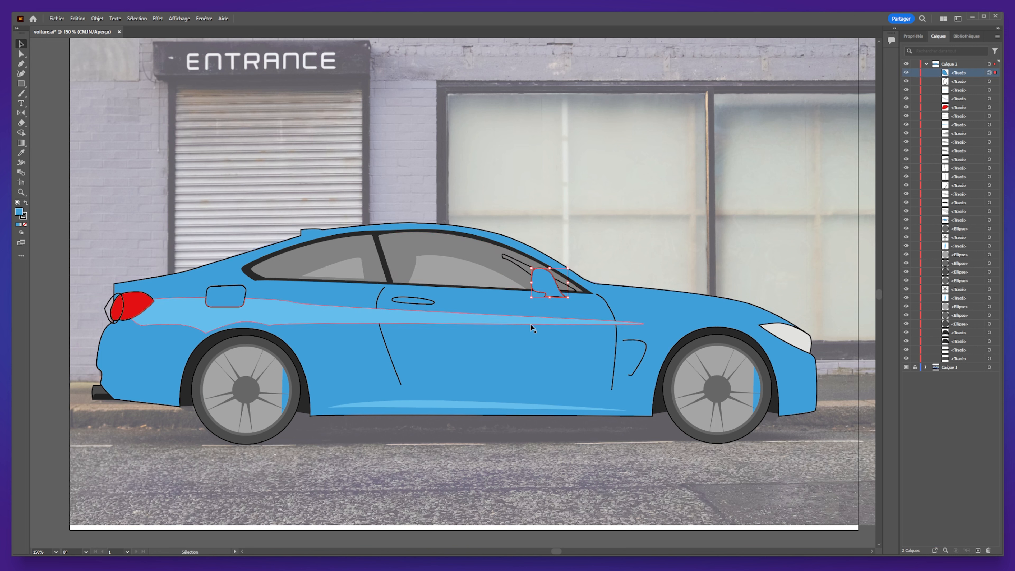
click(512, 266)
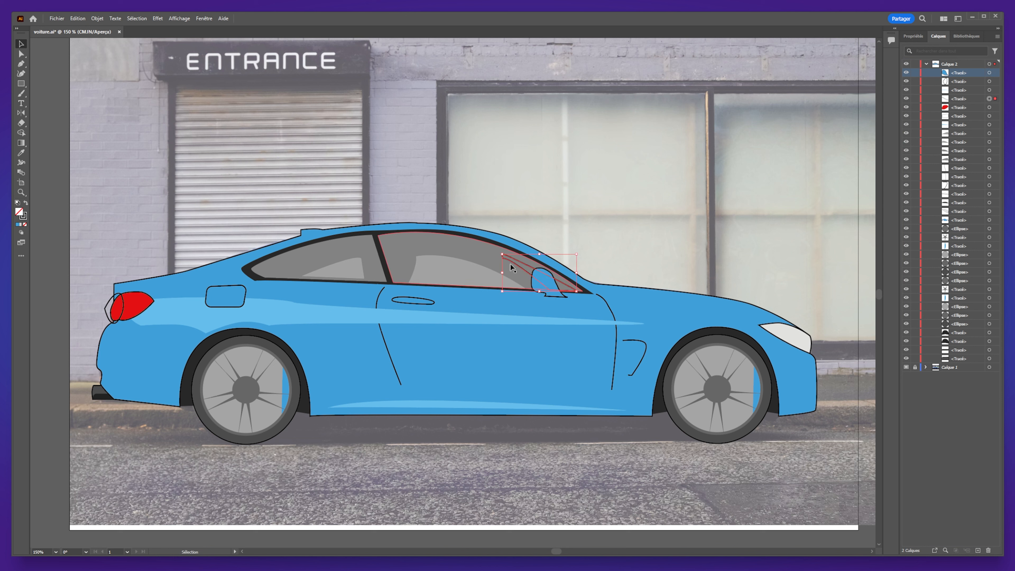
key(i)
click(464, 261)
click(21, 44)
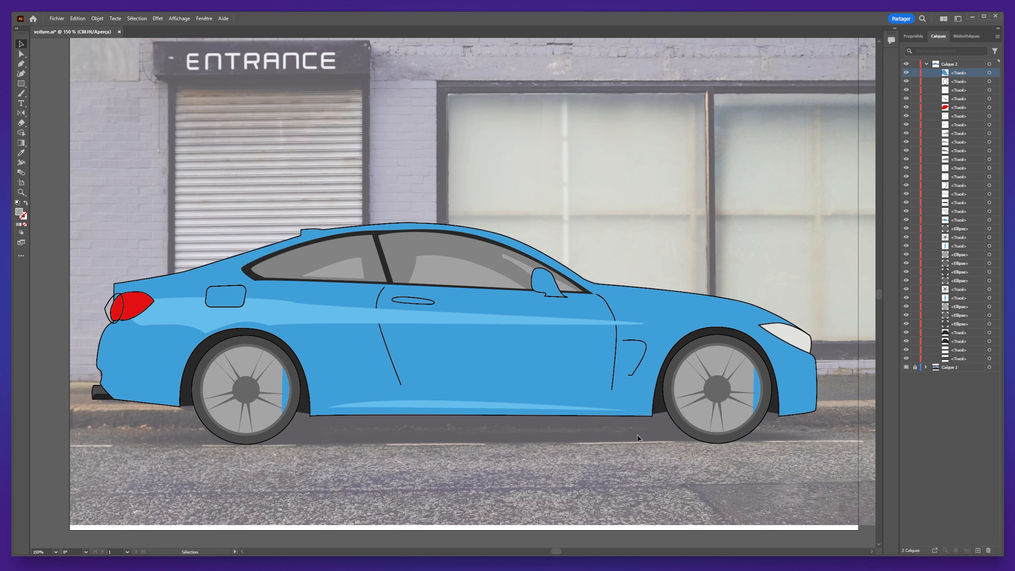
Trace a thin closed shading strip along the lower edge of the side sill, beneath the sill highlight, with the Pen tool.
key(ctrl+y)
scroll(461, 444, up, 2)
drag(461, 444, 517, 440)
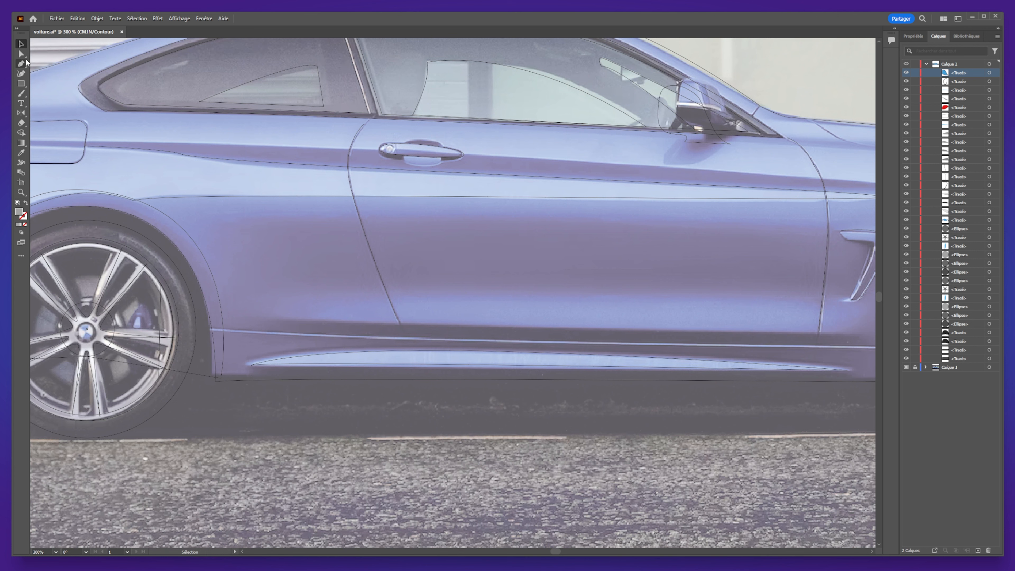
click(250, 380)
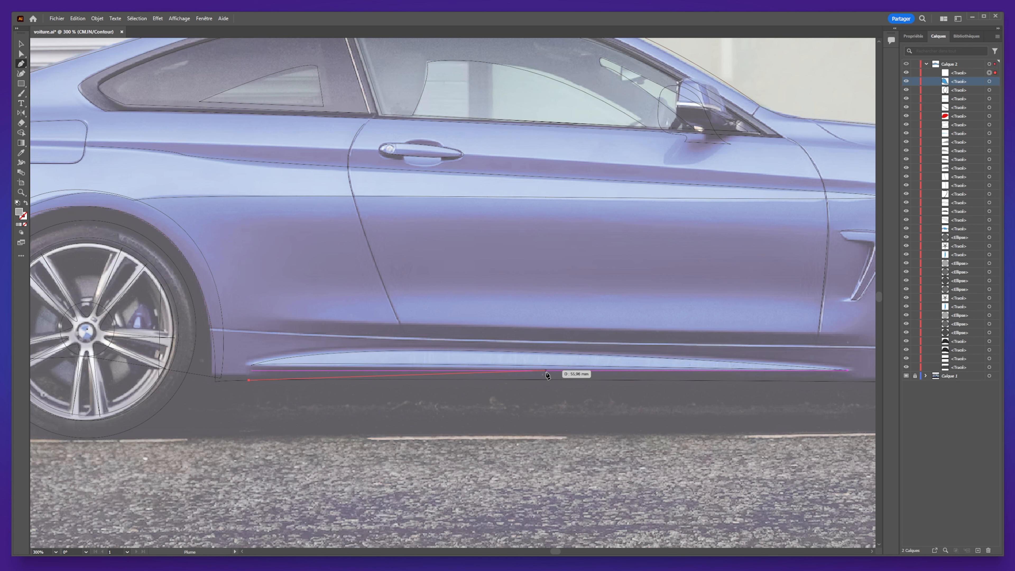
drag(546, 371, 562, 372)
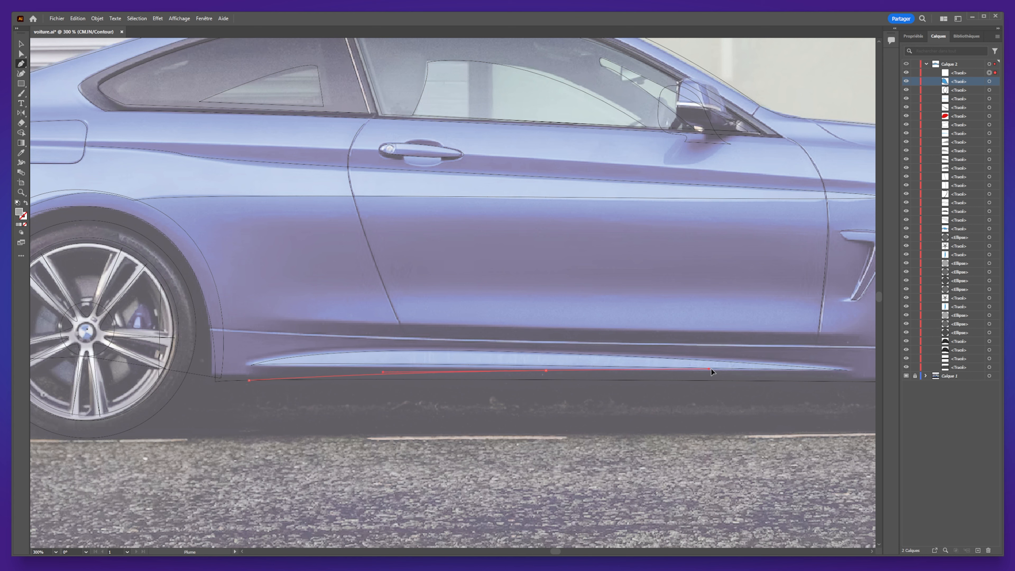
drag(814, 369, 836, 370)
drag(844, 370, 736, 352)
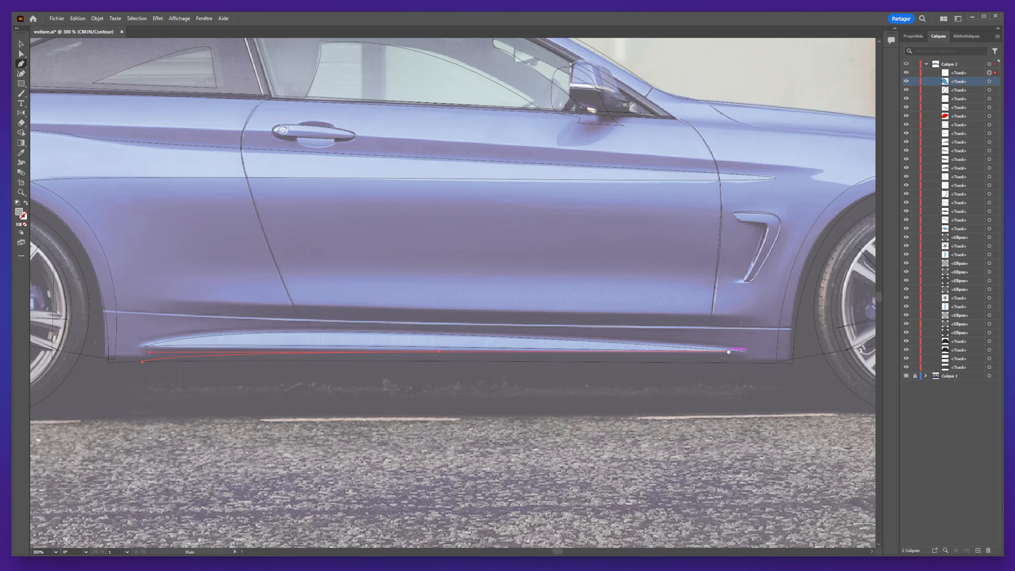
click(745, 363)
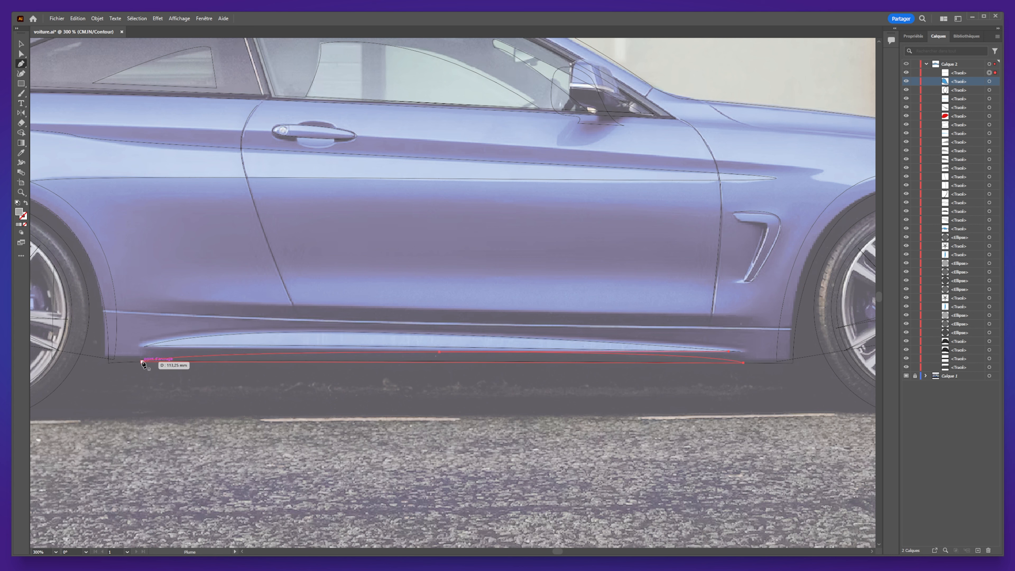
drag(142, 362, 137, 364)
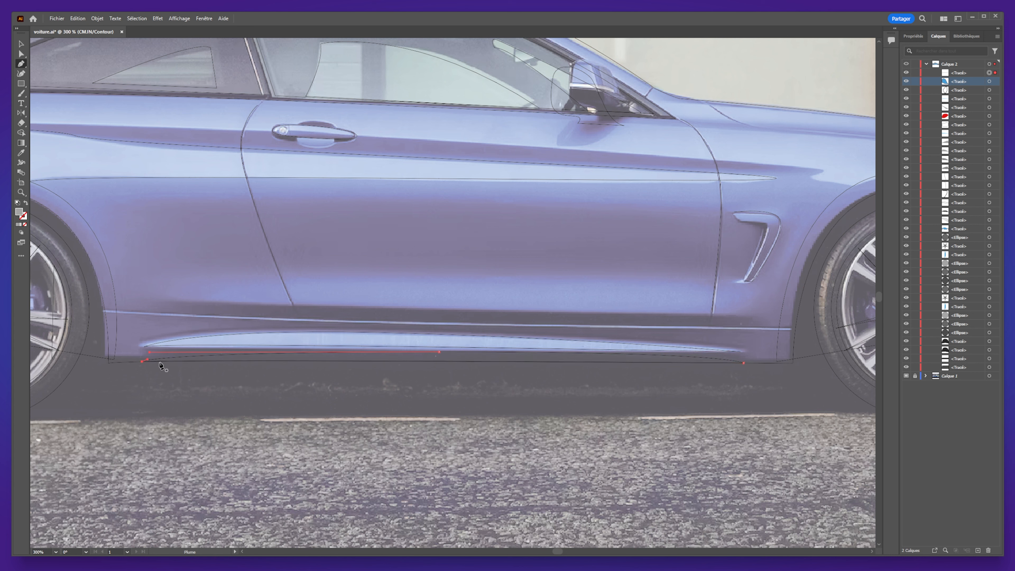
click(20, 44)
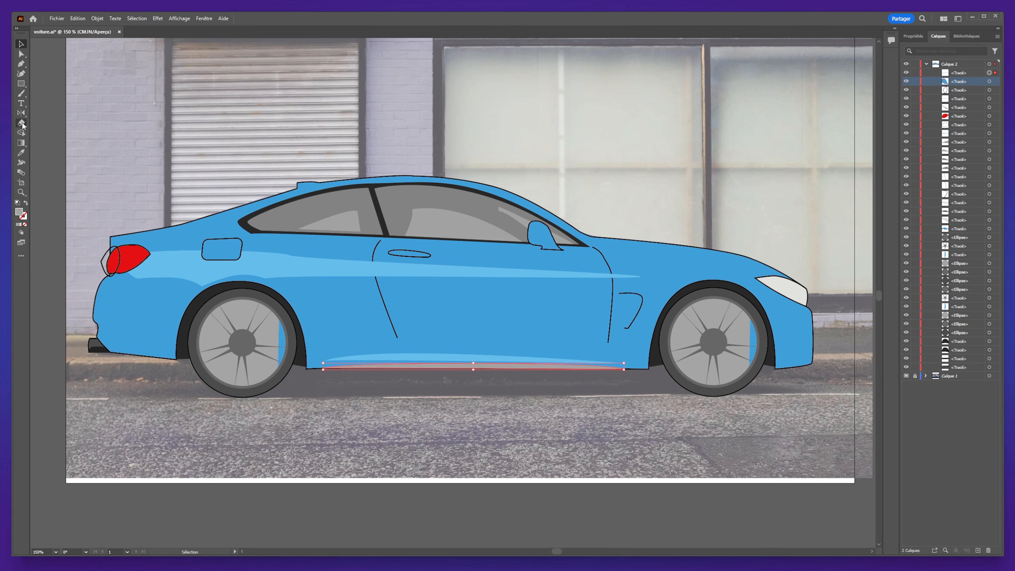
Fill the lower sill strip with #336F91, a darker shade of the body blue, without an outline, and deselect it.
click(21, 154)
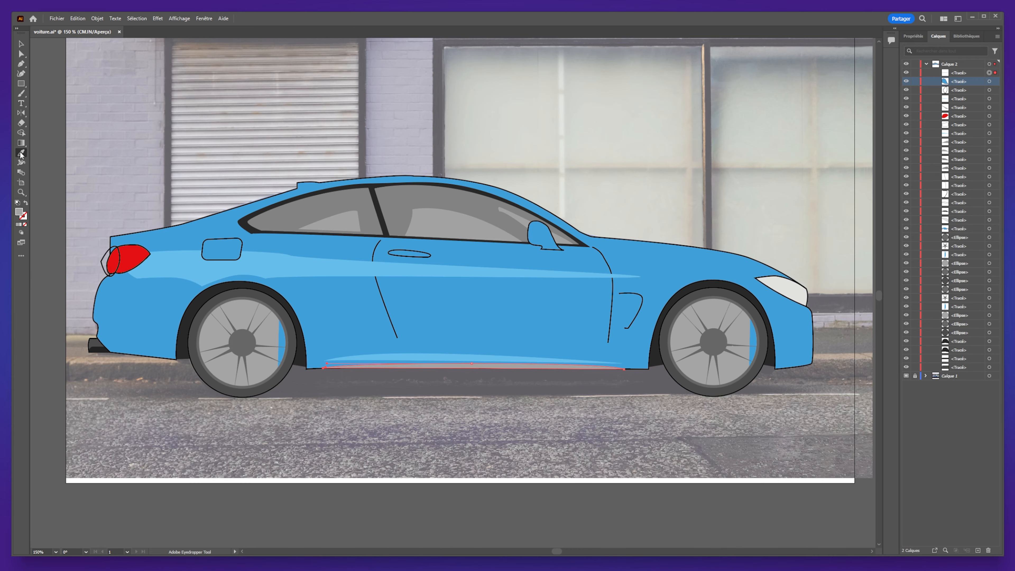
click(452, 313)
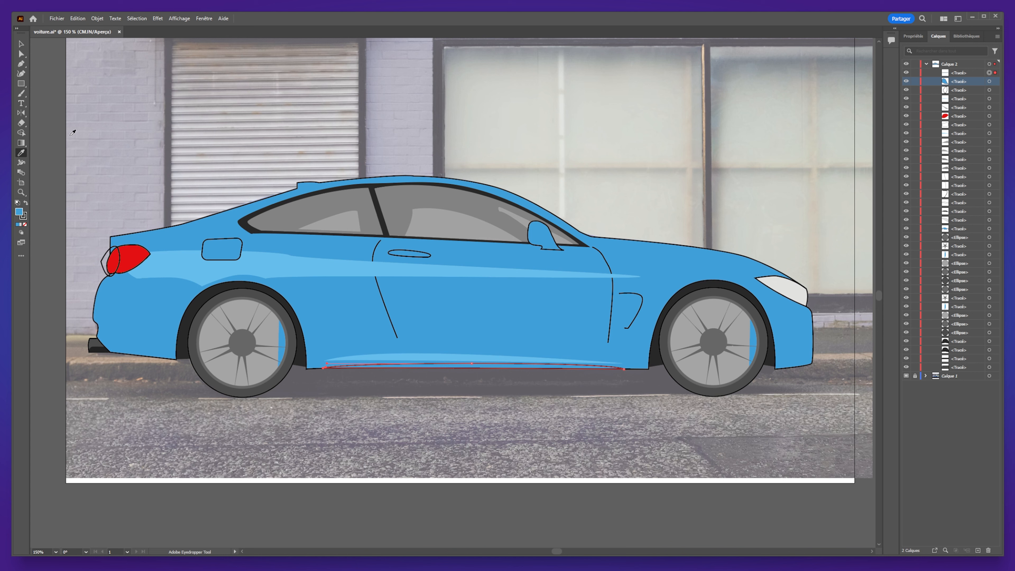
click(915, 39)
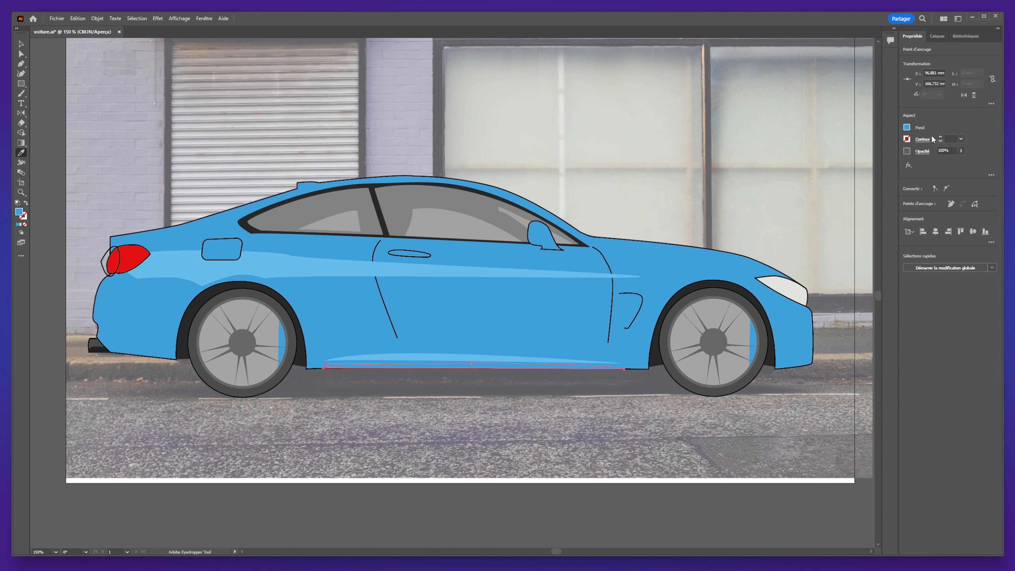
click(907, 127)
double_click(19, 212)
click(710, 220)
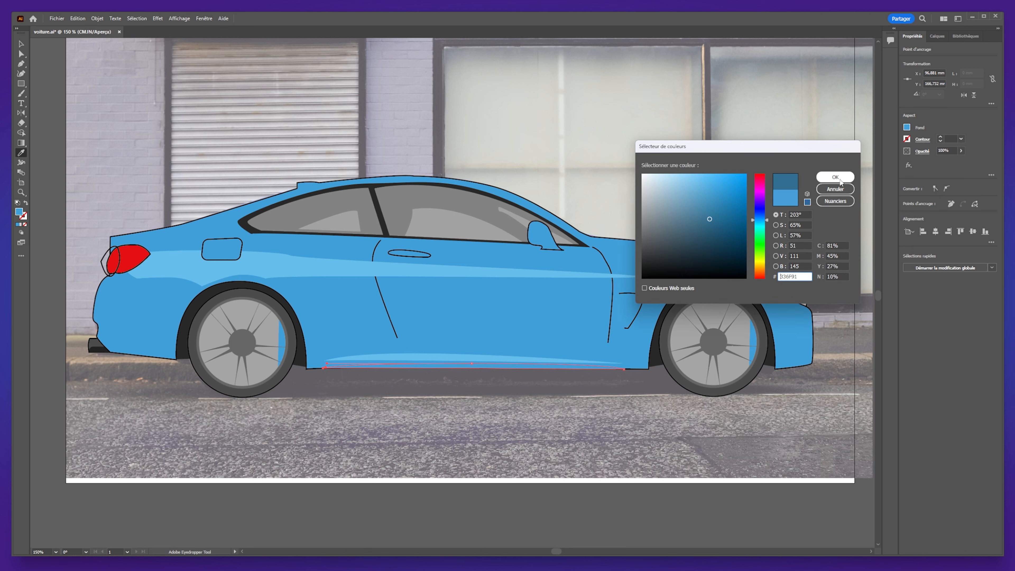
click(837, 177)
click(21, 44)
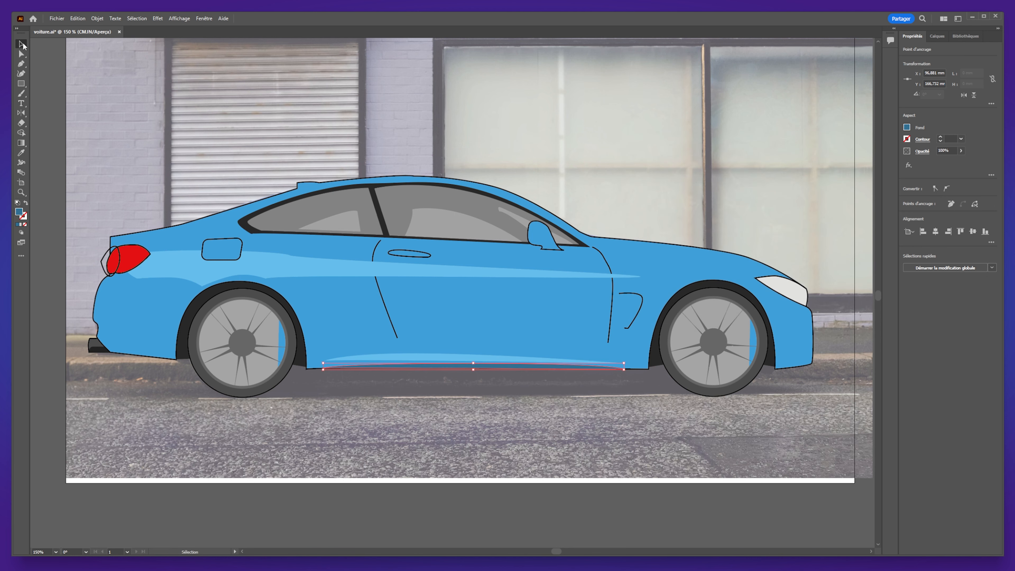
click(99, 470)
Draw a closed curved shape with the Pen tool over the rear part of the red tail light, following its outer edge.
scroll(332, 398, right, 2)
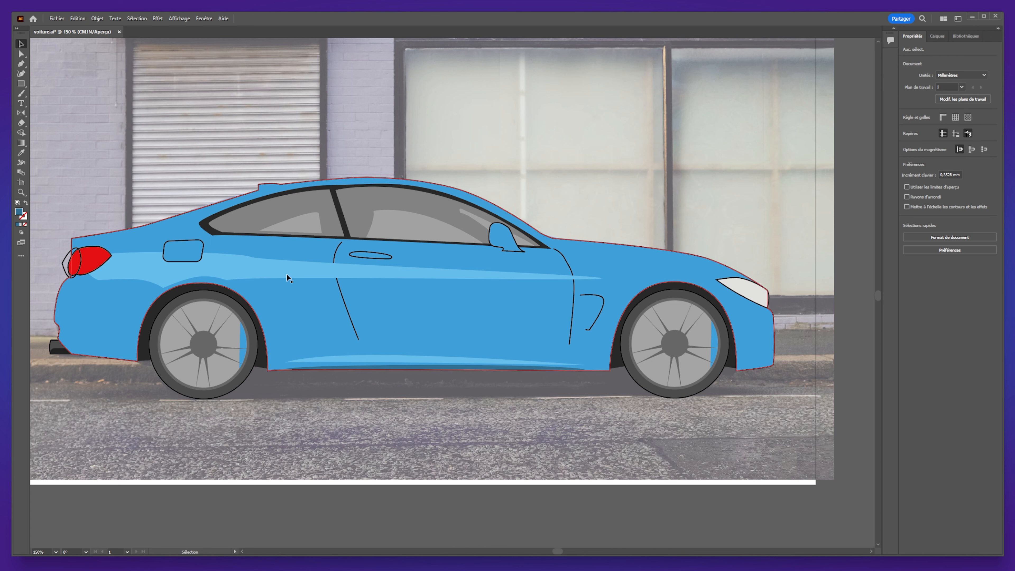
key(ctrl+y)
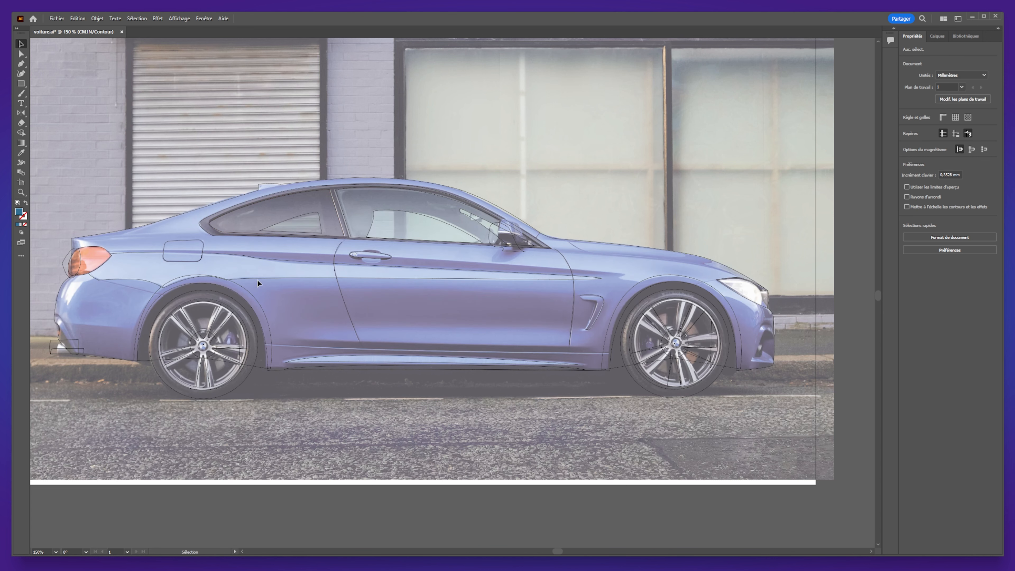
click(400, 296)
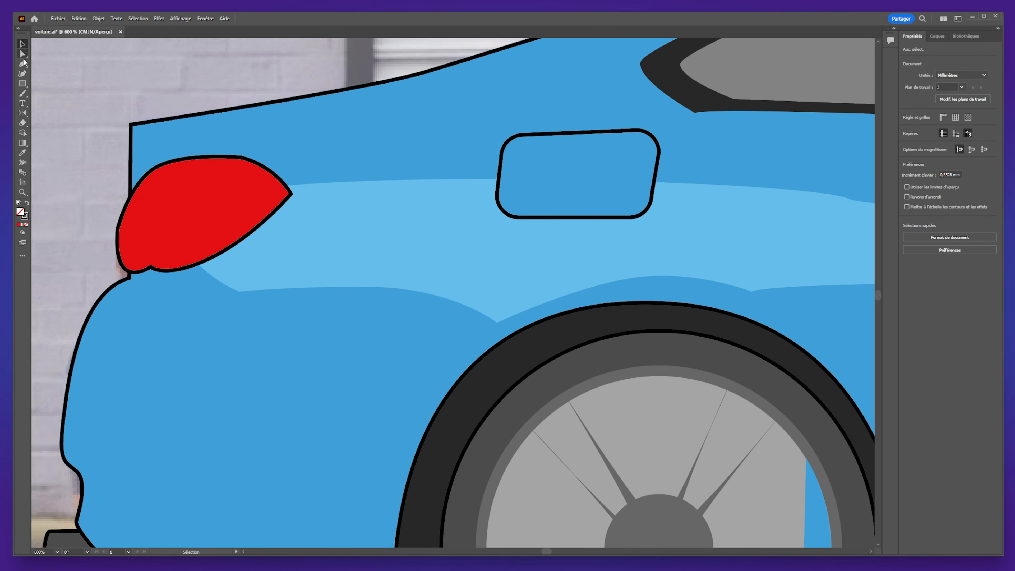
click(23, 64)
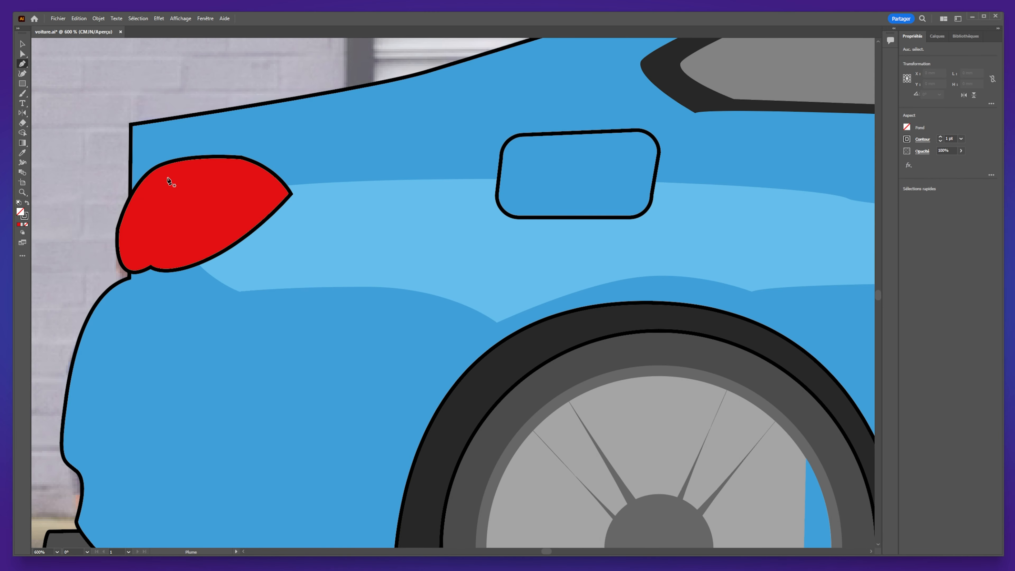
click(159, 165)
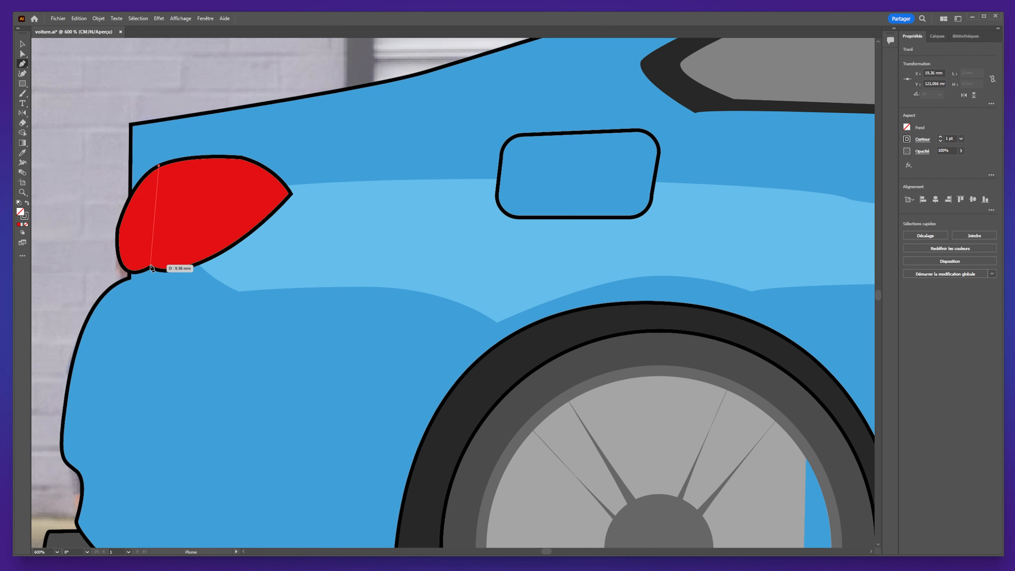
mouse_move(150, 266)
mouse_down()
mouse_move(117, 300)
mouse_move(128, 291)
mouse_up()
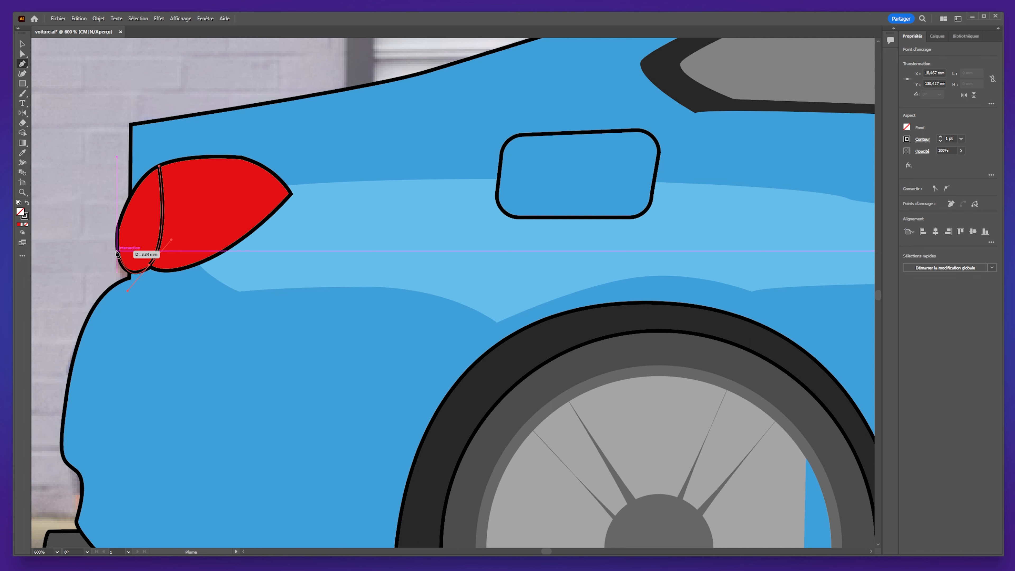
click(134, 275)
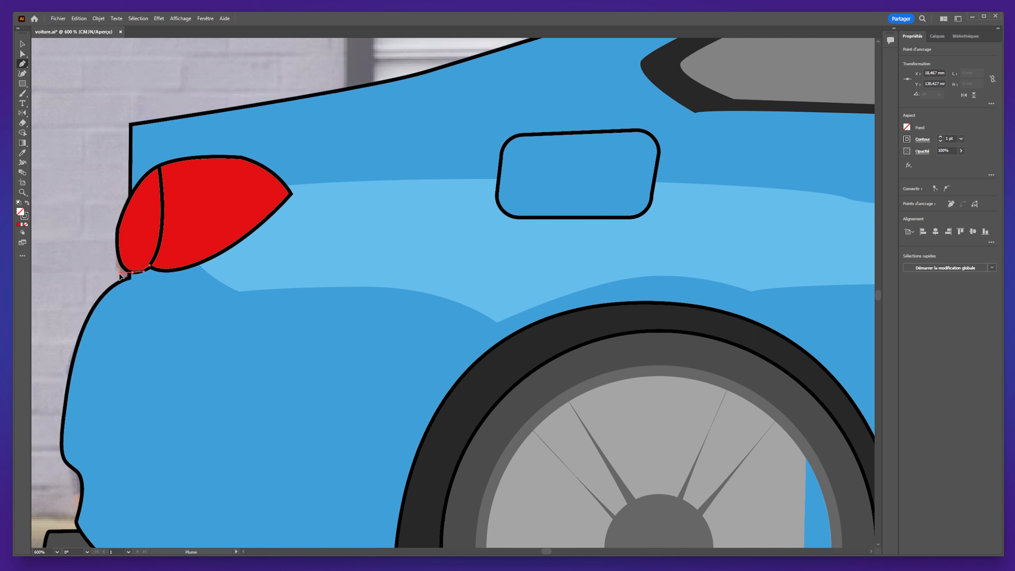
click(120, 247)
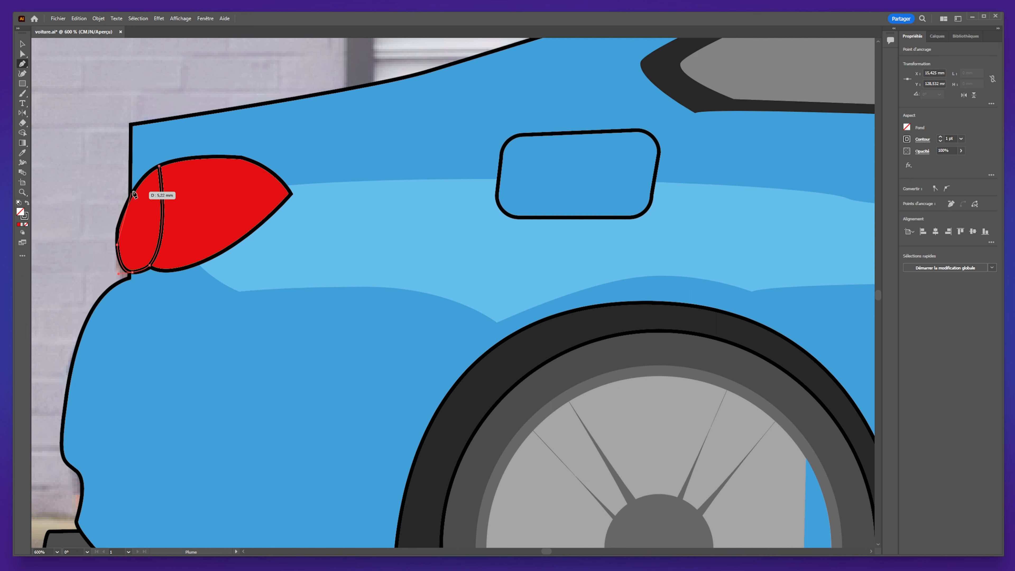
mouse_move(159, 166)
mouse_down()
mouse_move(197, 144)
mouse_move(202, 125)
mouse_up()
click(25, 43)
Remove the outline of the new tail light section and give it the tail light's red fill with the Eyedropper.
click(940, 141)
click(940, 141)
click(941, 140)
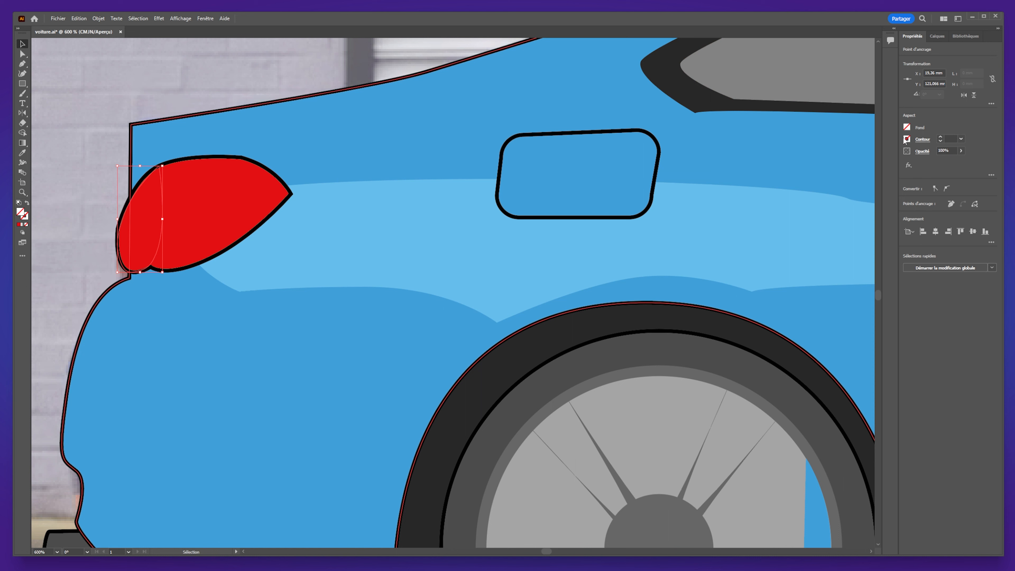
click(22, 152)
click(199, 182)
click(941, 140)
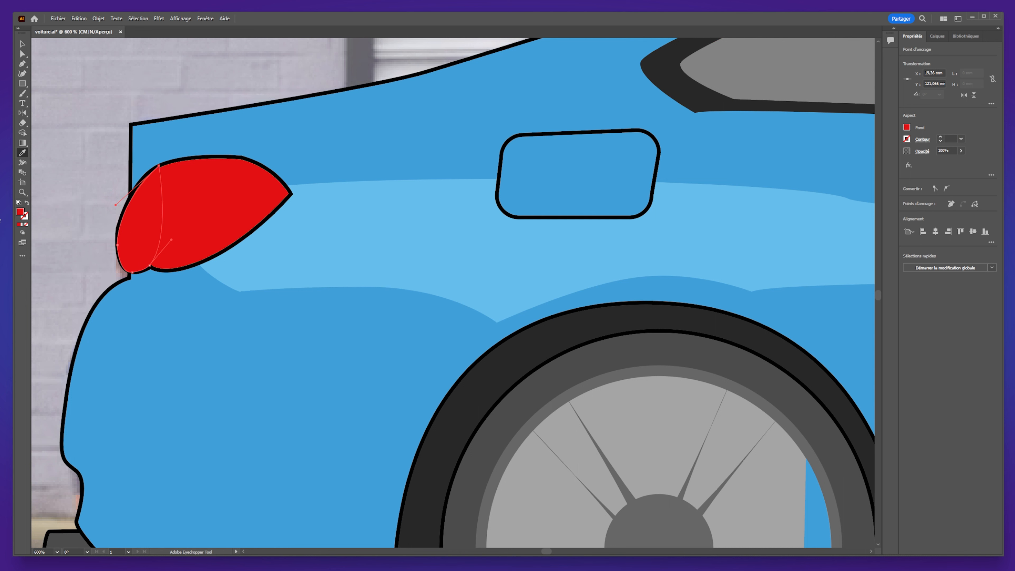
Darken the rear tail light section's fill to a deep red and deselect it.
double_click(20, 212)
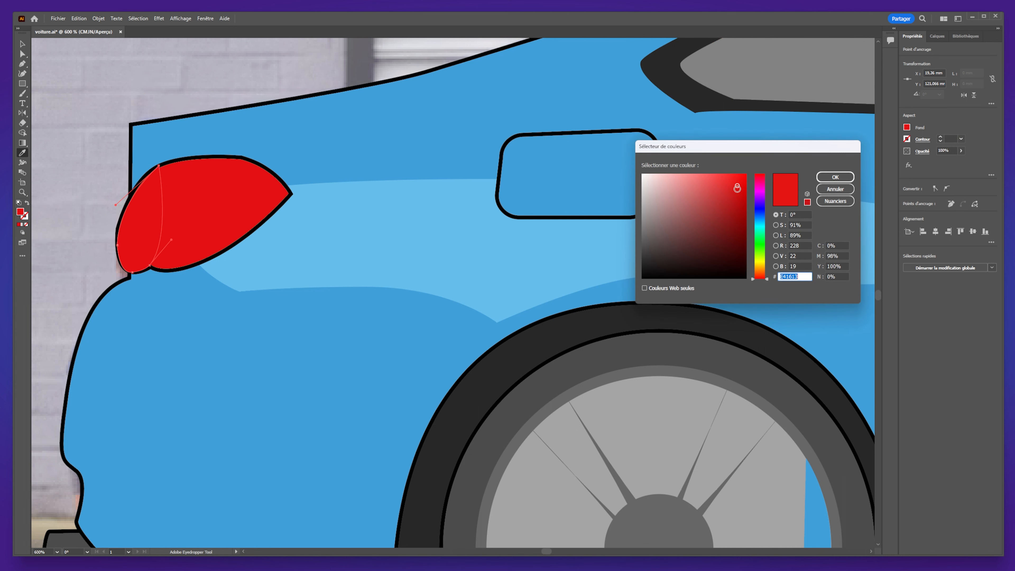
drag(737, 186, 731, 213)
click(836, 177)
click(22, 44)
click(75, 297)
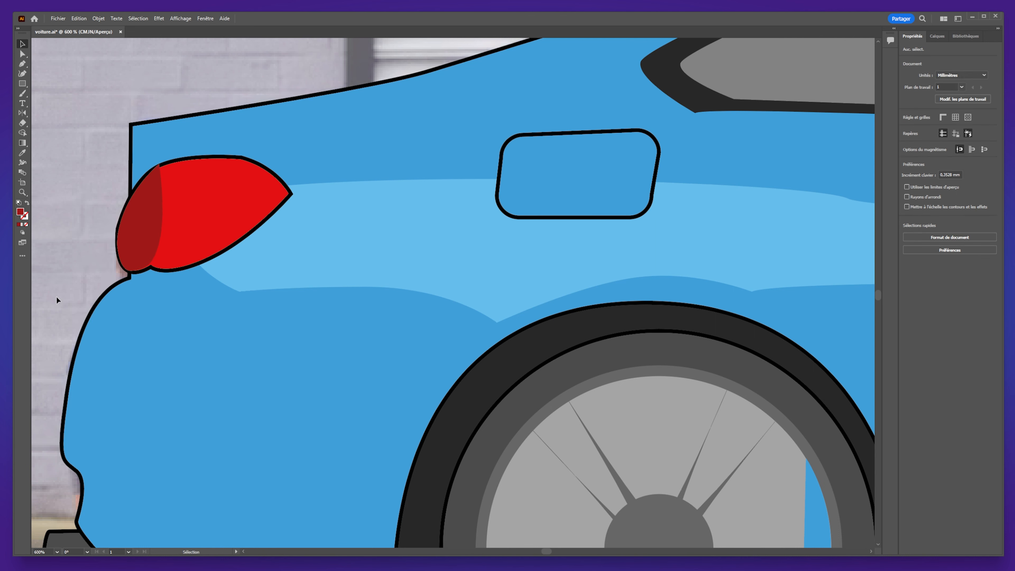
Adjust the dark red section's upper anchor point and curve handle so its edge fits inside the tail light's black outline.
click(138, 188)
scroll(136, 186, up, 2)
click(22, 54)
drag(180, 145, 176, 160)
drag(92, 231, 105, 190)
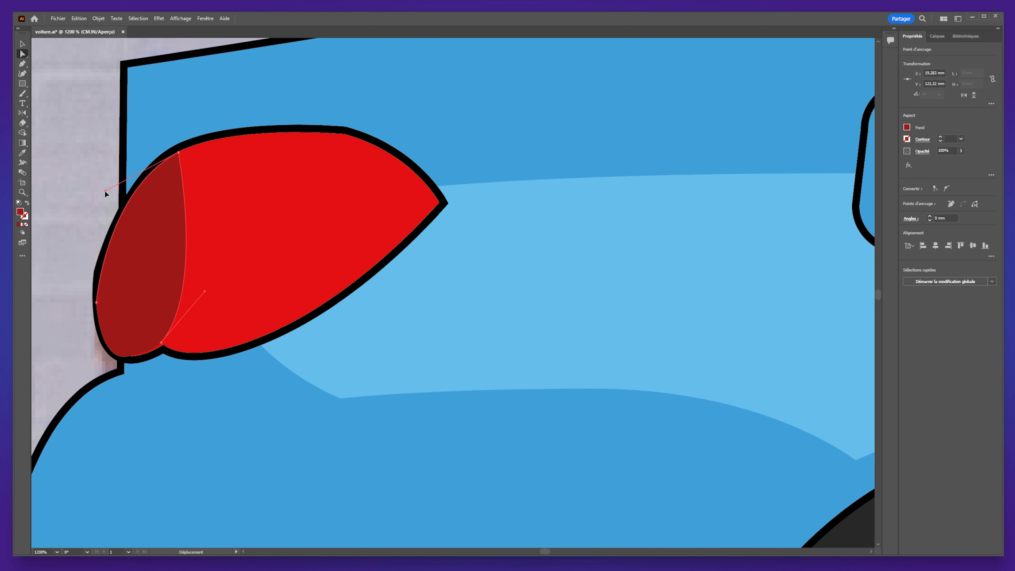
click(63, 297)
click(97, 298)
click(111, 370)
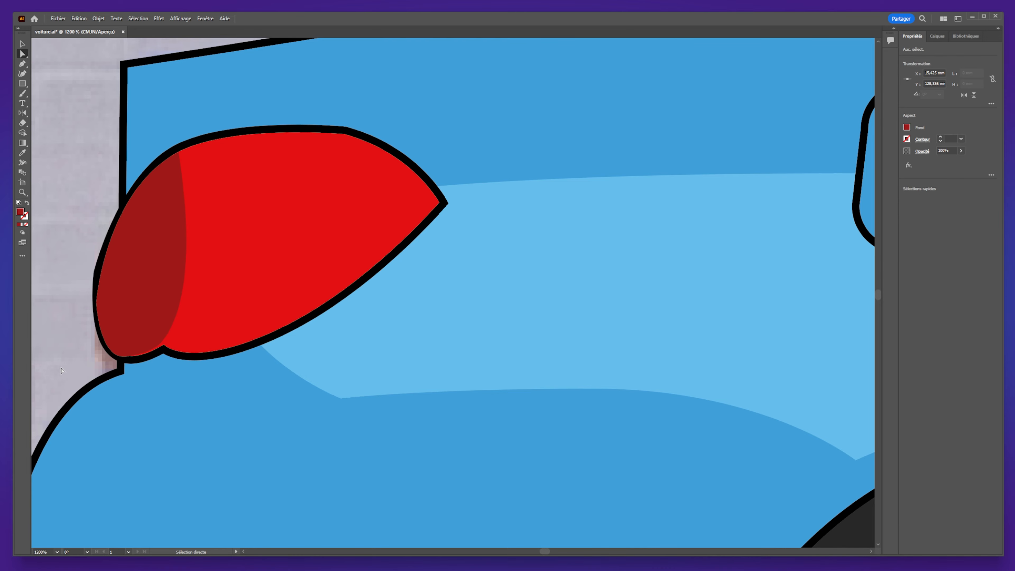
Draw a closed dark blue shading shape with the Pen tool along the inner edge of the front fender vent and deselect it.
scroll(111, 370, down, 6)
key(p)
scroll(275, 397, down, 4)
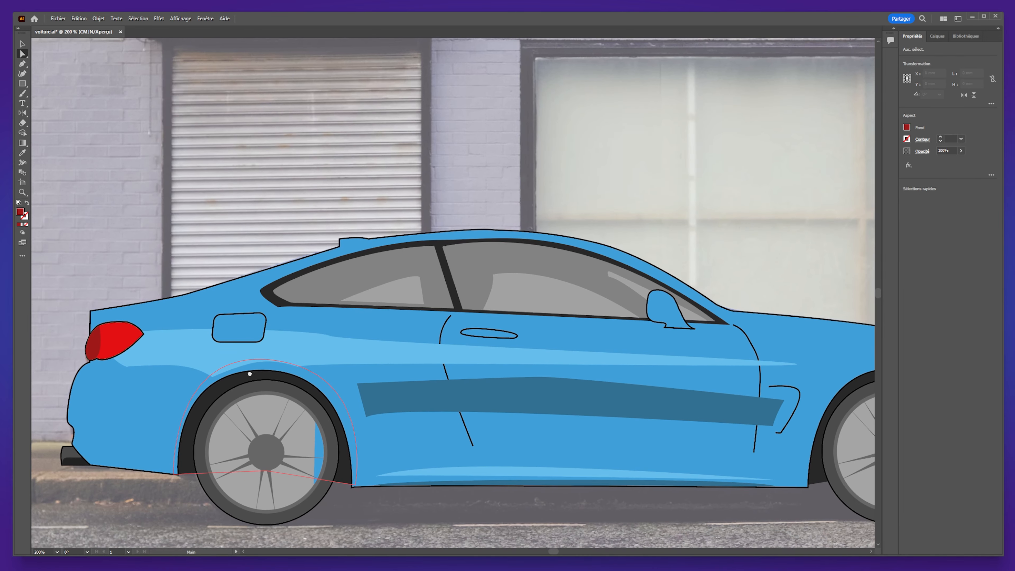
key(ctrl+y)
scroll(411, 331, up, 6)
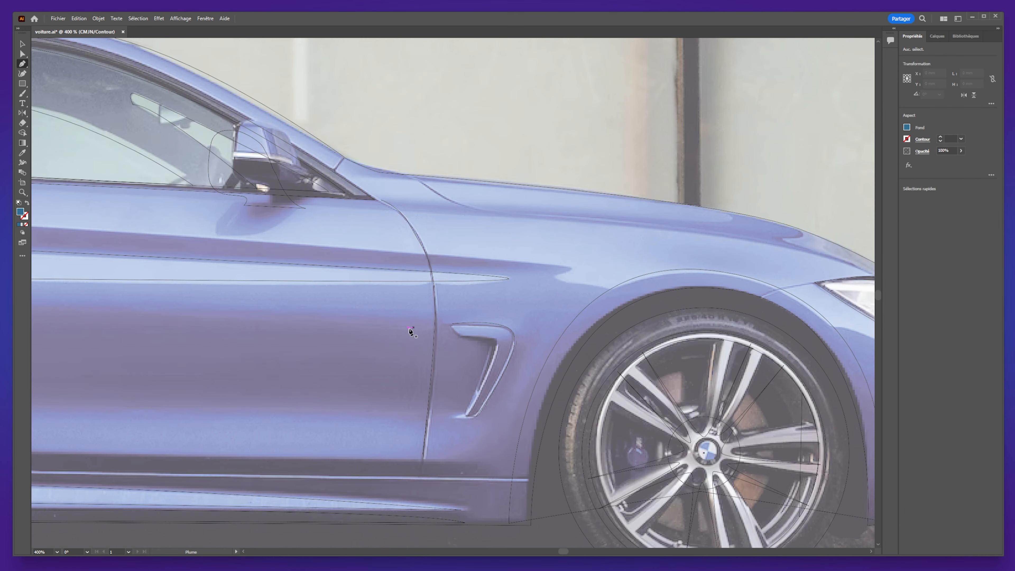
click(460, 337)
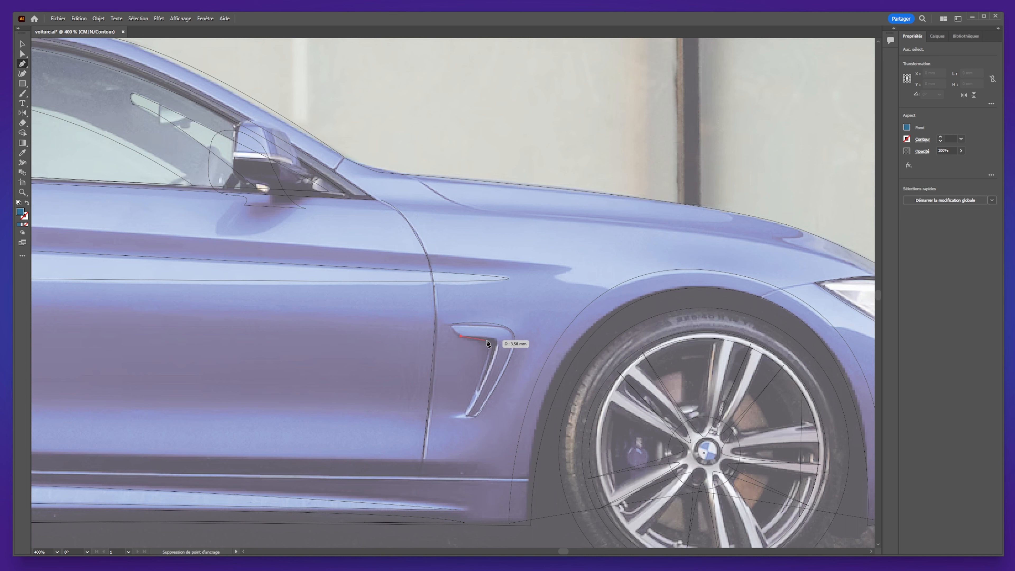
drag(499, 342, 499, 343)
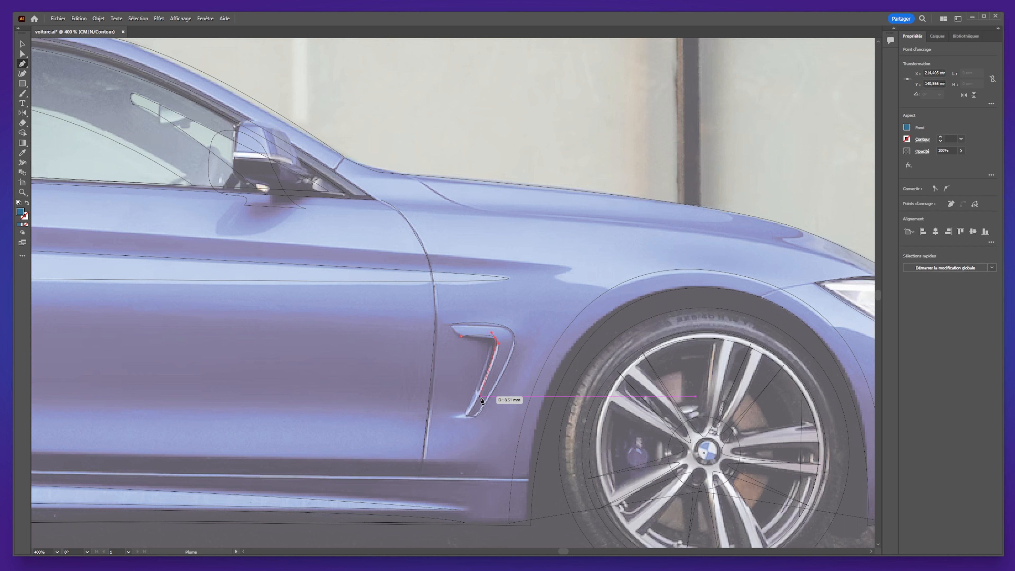
drag(479, 394, 483, 339)
click(461, 339)
click(21, 44)
key(ctrl+y)
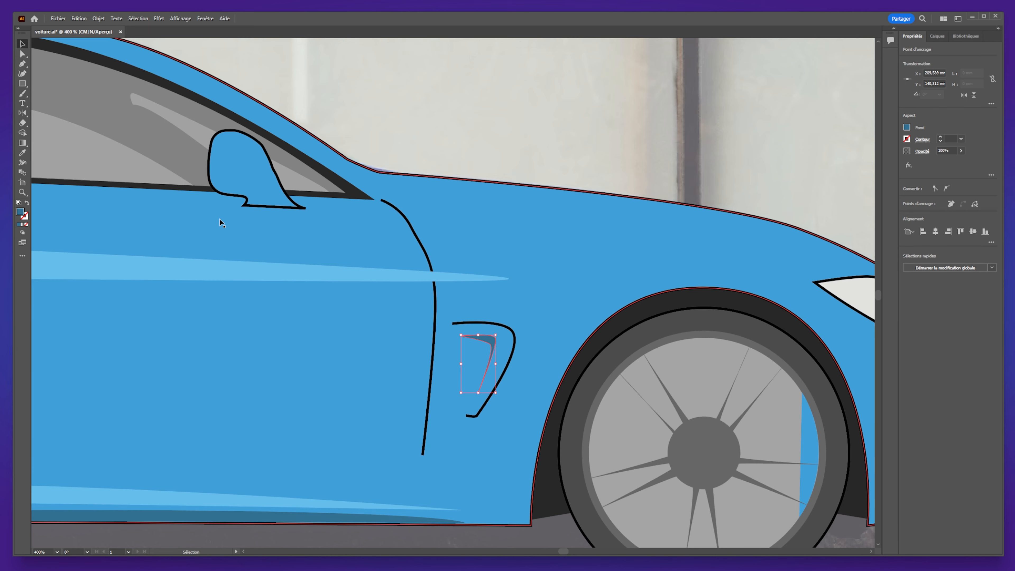
scroll(280, 369, down, 4)
click(679, 417)
drag(364, 401, 534, 401)
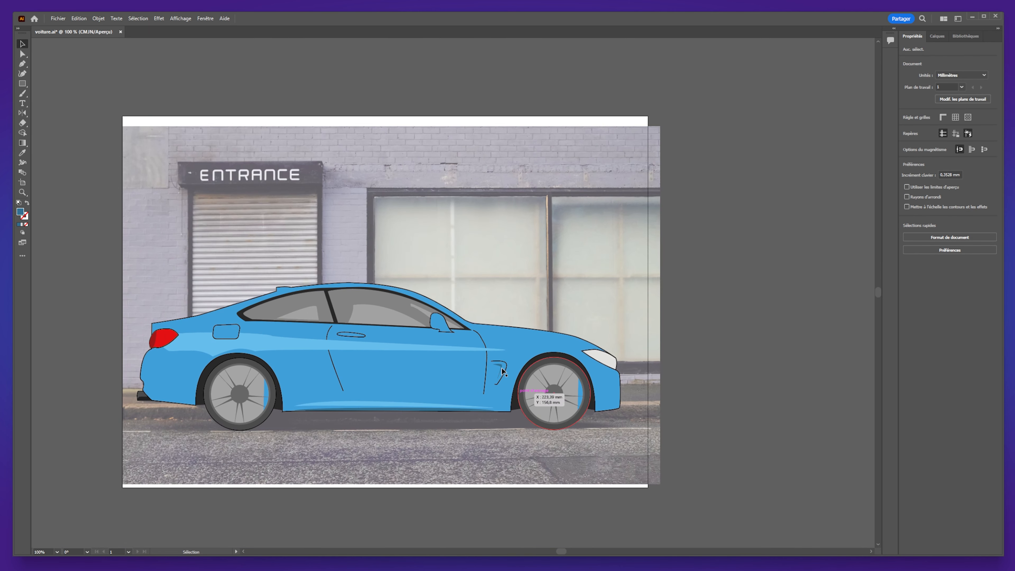
Draw a closed dark blue shading shape with a curved upper edge in the lower rear corner of the fuel door.
scroll(213, 335, up, 6)
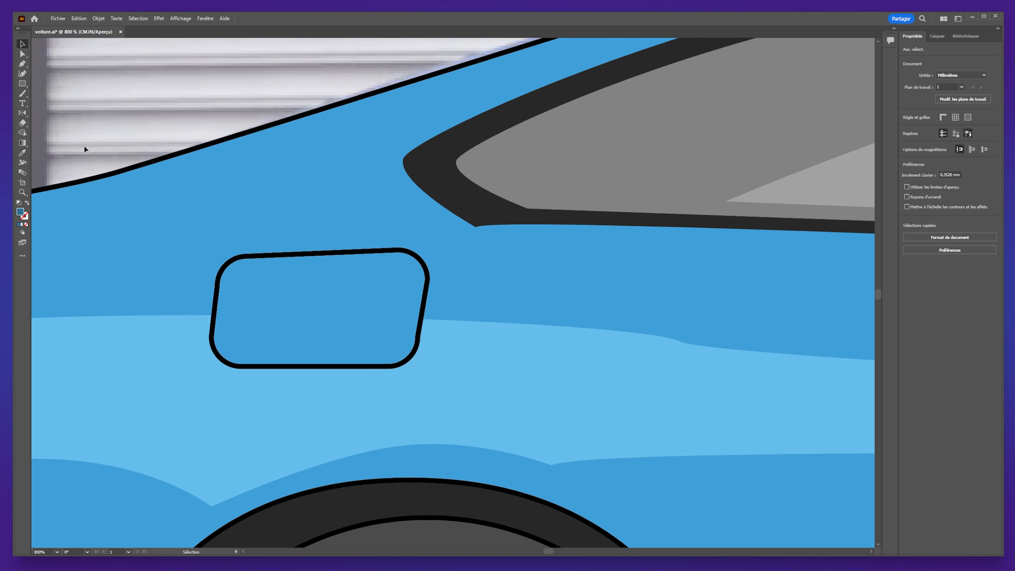
click(21, 67)
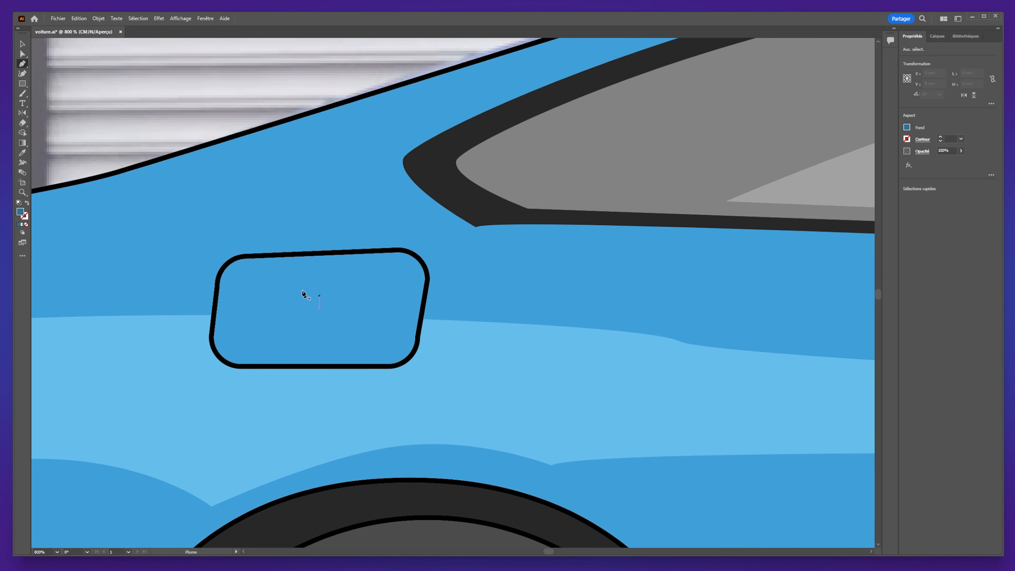
click(318, 368)
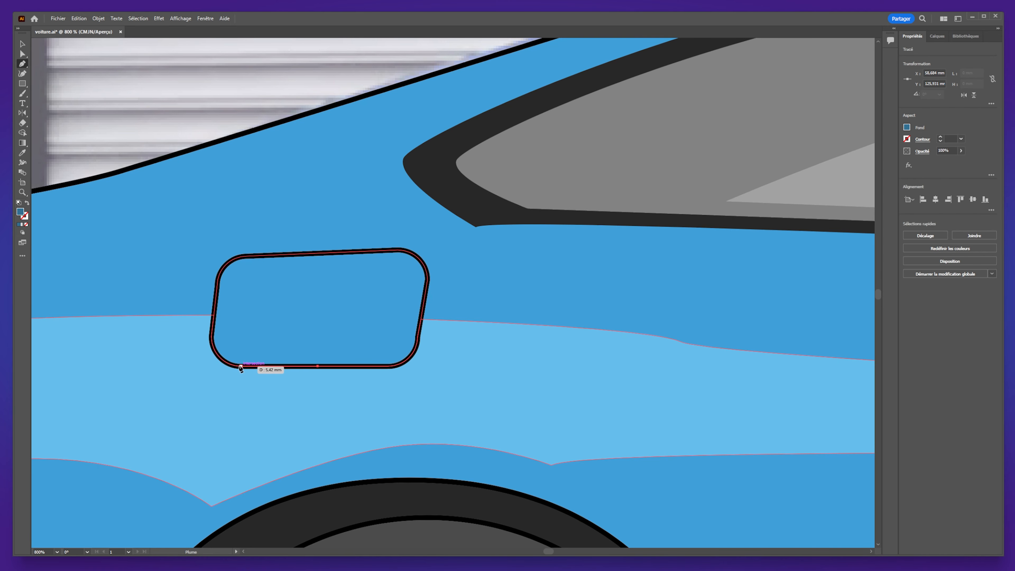
click(232, 366)
drag(219, 356, 216, 316)
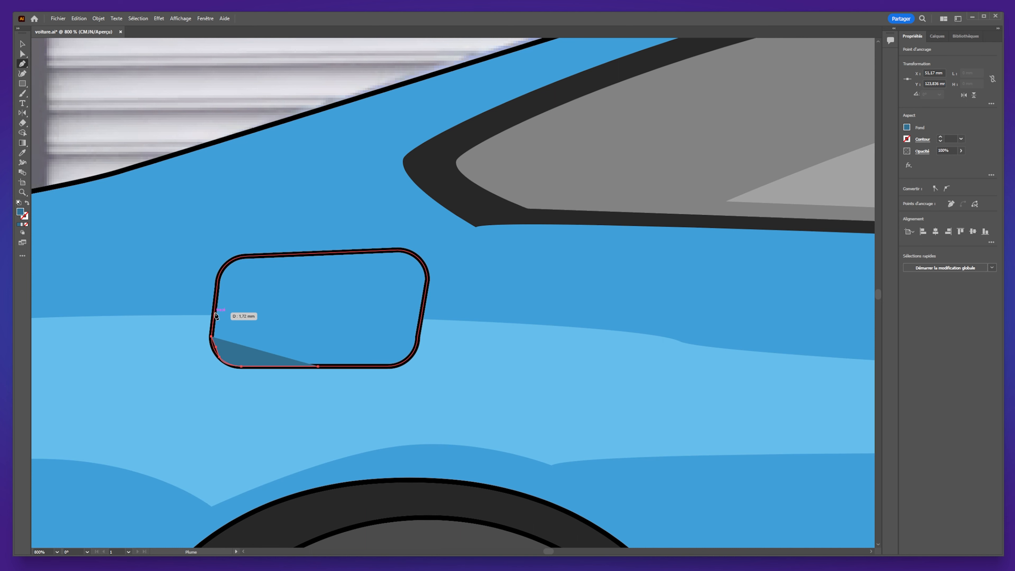
click(215, 306)
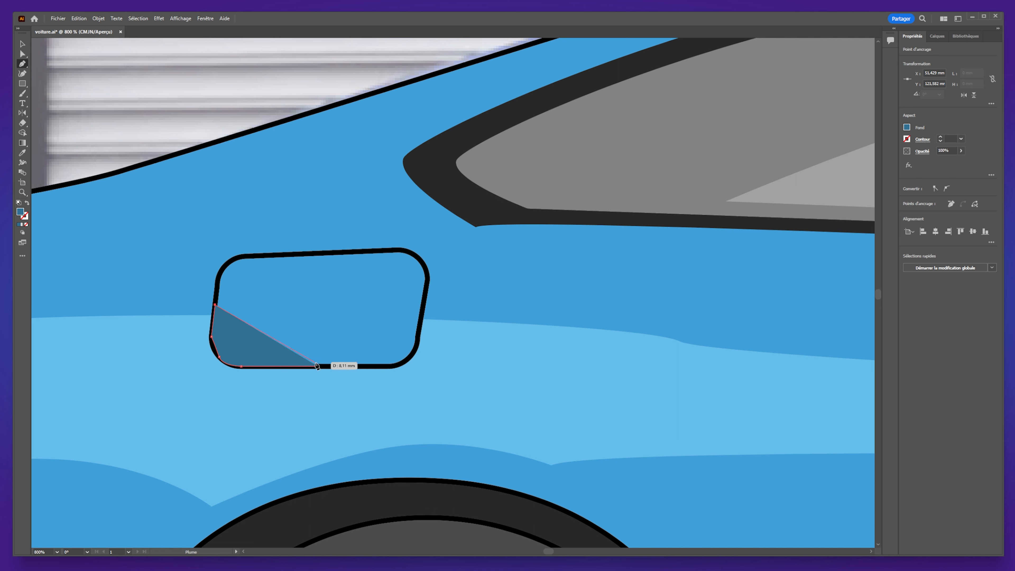
drag(317, 367, 380, 384)
Convert the fuel door shading's rear anchor point to smooth and reshape its rounded corner to follow the black outline.
click(22, 55)
click(212, 339)
click(212, 339)
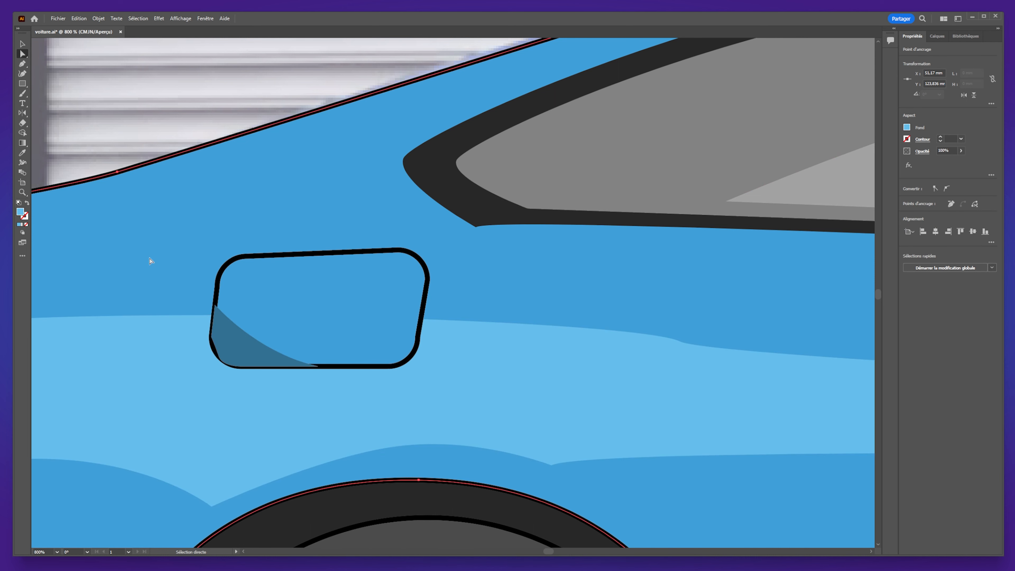
click(220, 338)
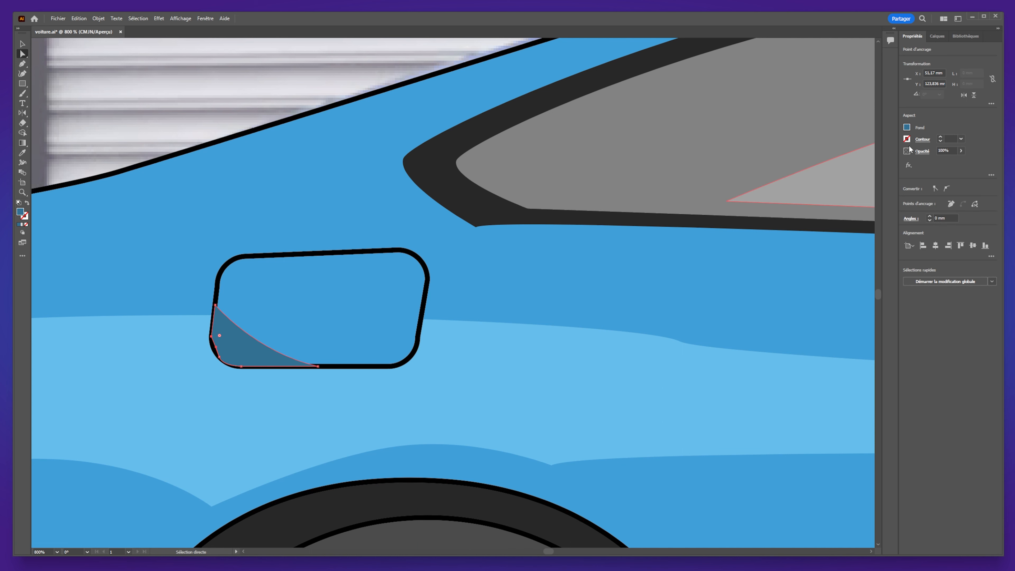
click(946, 188)
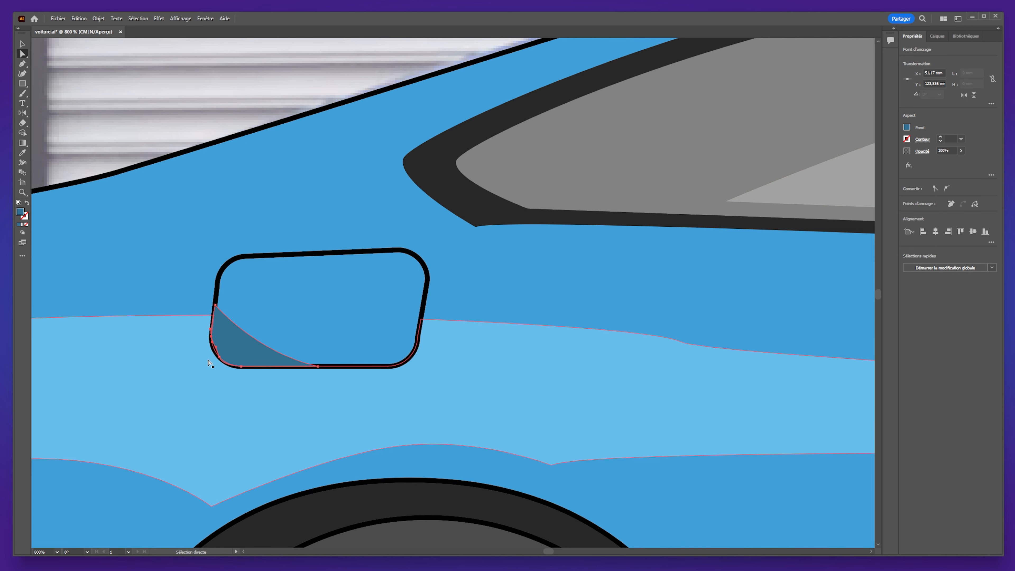
drag(219, 357, 219, 361)
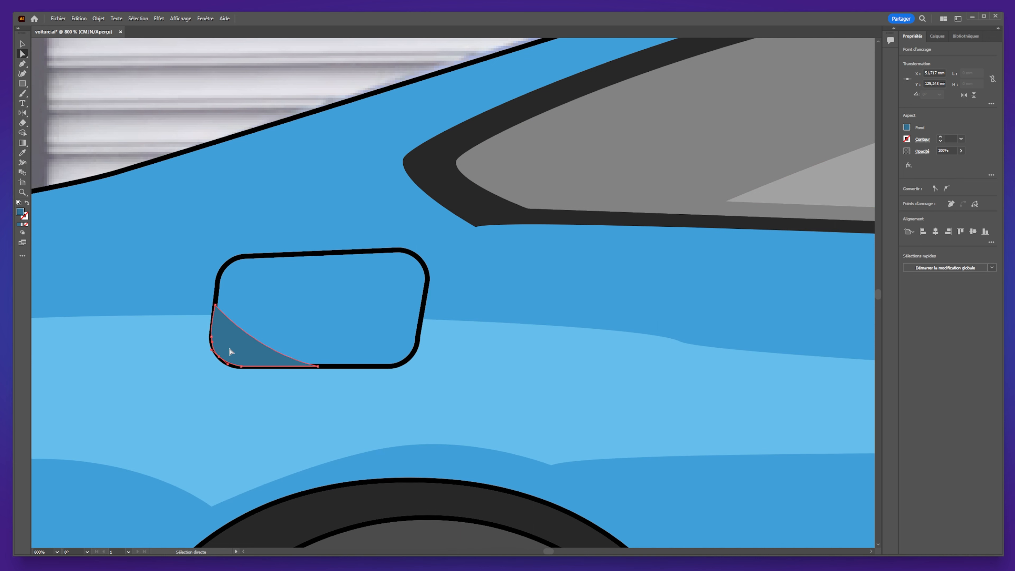
drag(220, 358, 216, 307)
Fine-tune the front tip of the fuel door shading so it sits on the lower outline, and deselect the shape.
click(159, 277)
click(314, 364)
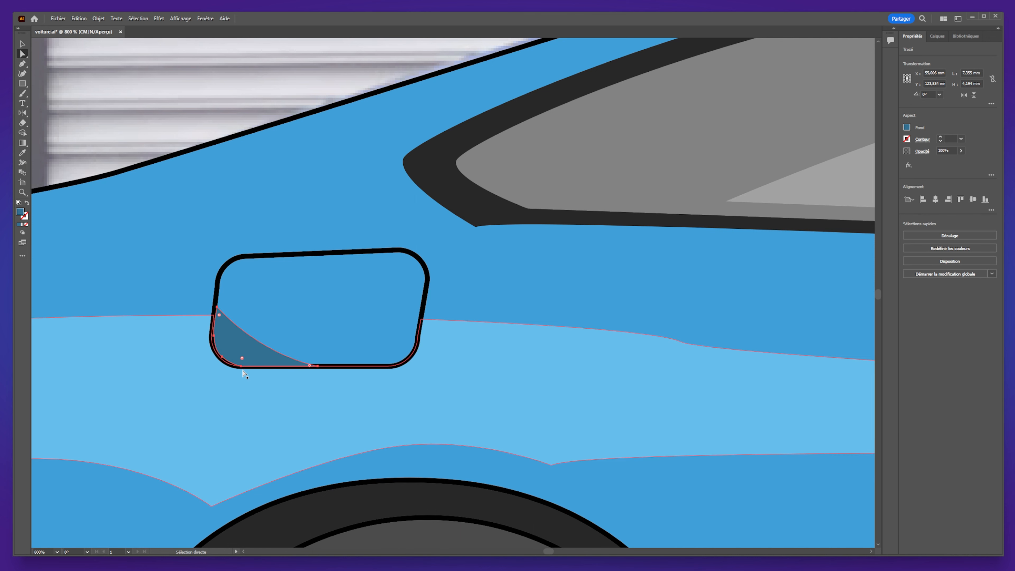
click(278, 401)
drag(317, 365, 319, 367)
click(289, 390)
click(72, 156)
Start a light blue highlight with the Pen tool, running its lower edge from the roof above the door pillar to the windshield base.
scroll(222, 324, down, 4)
scroll(223, 327, down, 3)
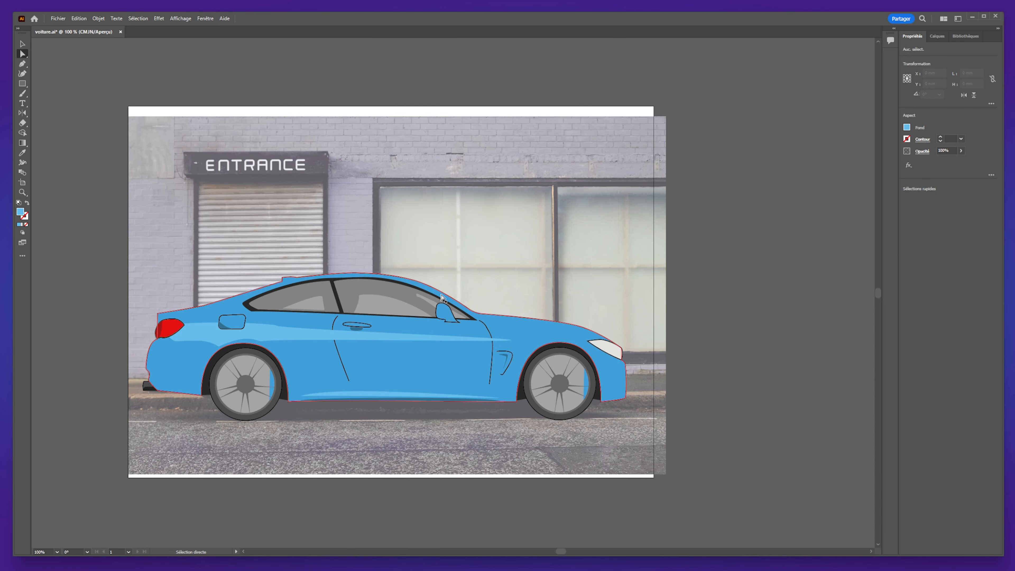
scroll(437, 375, down, 3)
scroll(476, 440, up, 6)
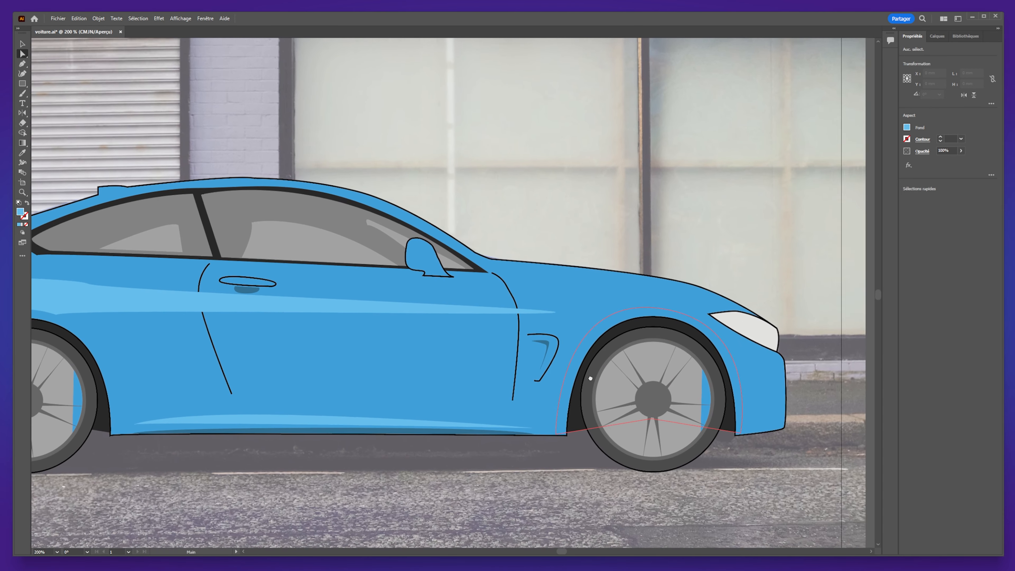
drag(591, 378, 608, 371)
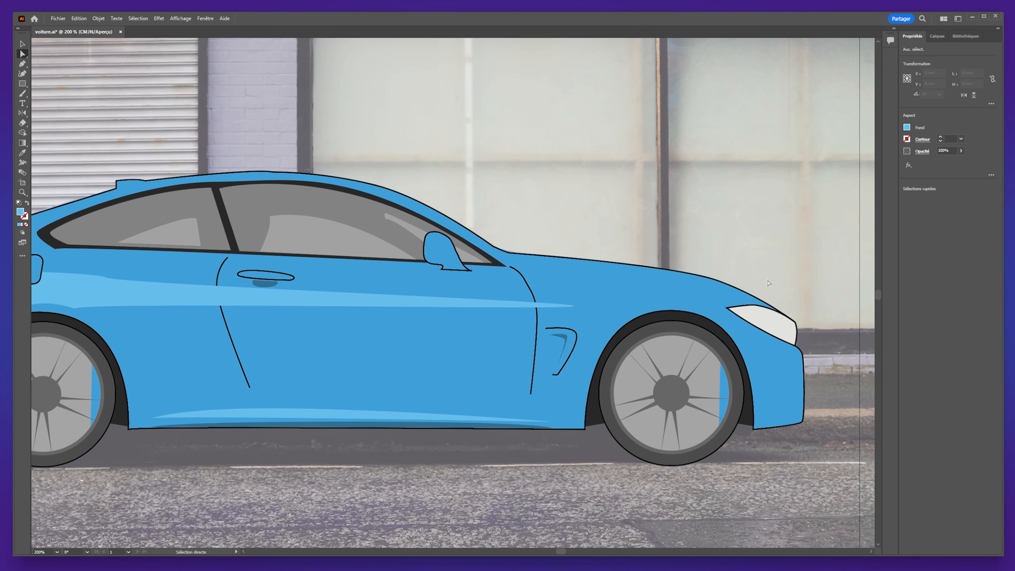
key(ctrl+y)
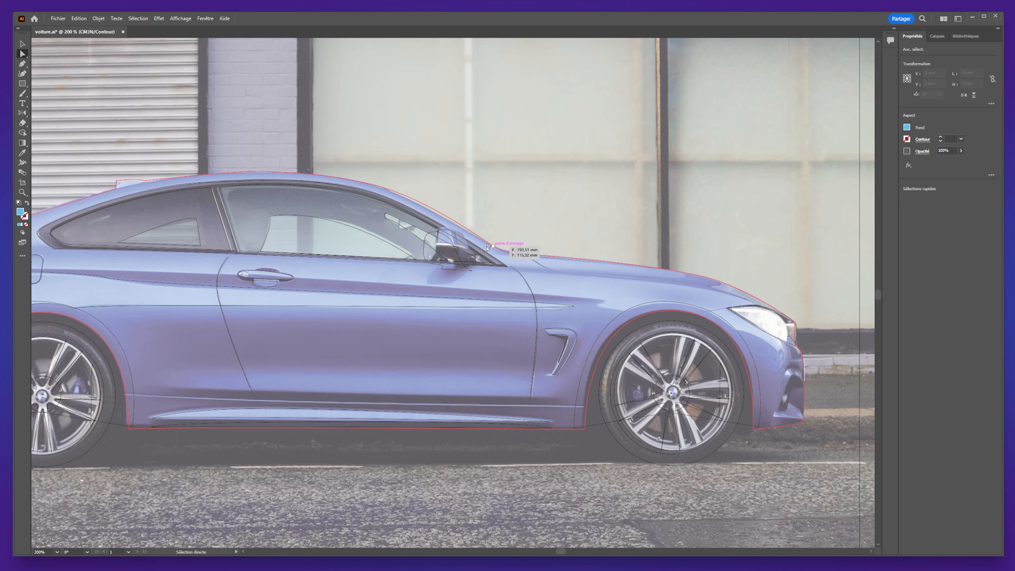
drag(78, 189, 146, 179)
key(ctrl+y)
click(22, 64)
click(284, 165)
click(465, 190)
click(533, 221)
click(576, 252)
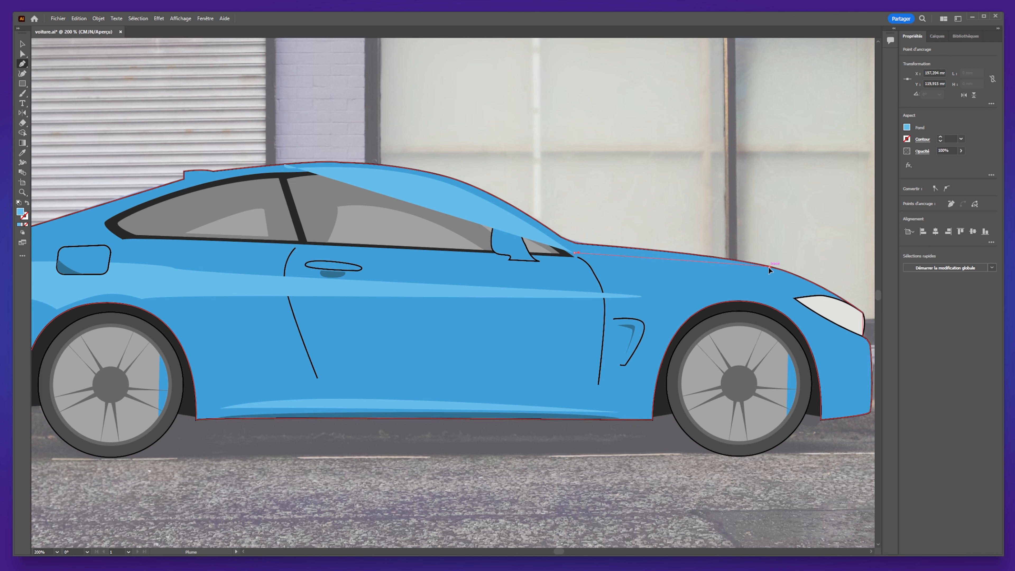
Extend the highlight along the hood with a curve and close it with an oversized edge above the car's silhouette.
drag(770, 267, 809, 257)
click(730, 228)
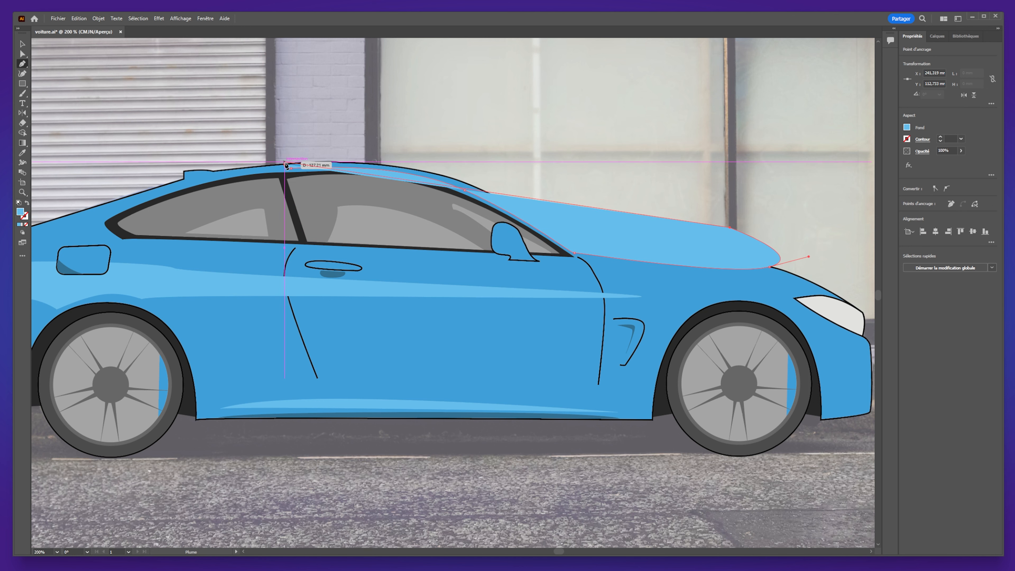
drag(285, 165, 195, 227)
Select the highlight together with the car body, remove the part outside the silhouette with Shape Builder, and deselect.
click(21, 46)
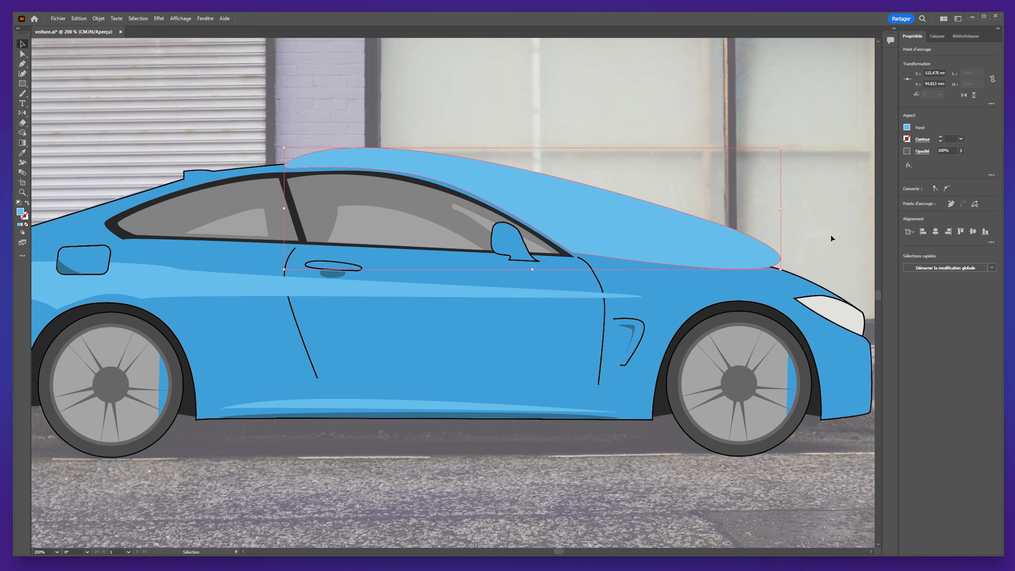
shift+click(782, 290)
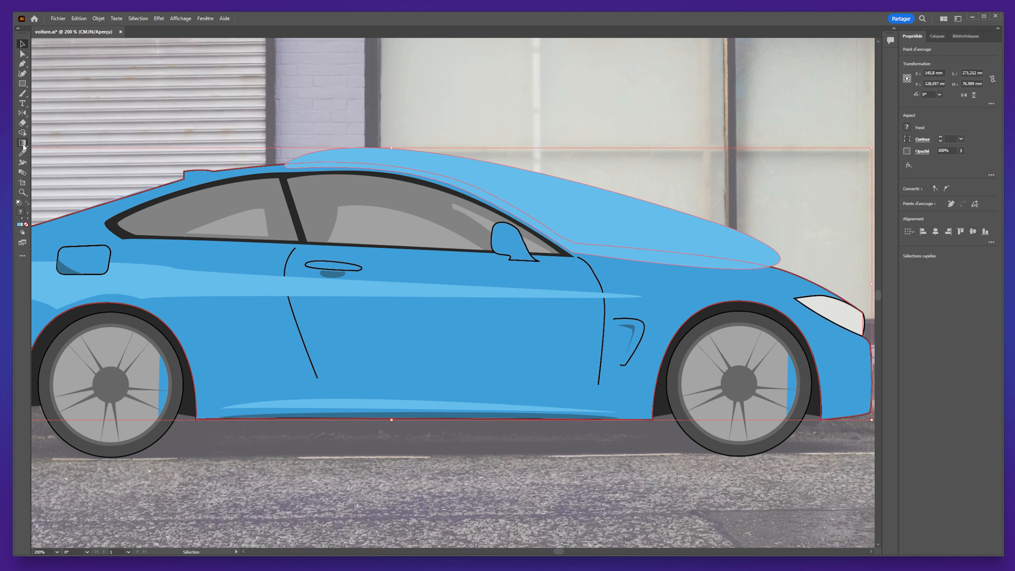
click(23, 134)
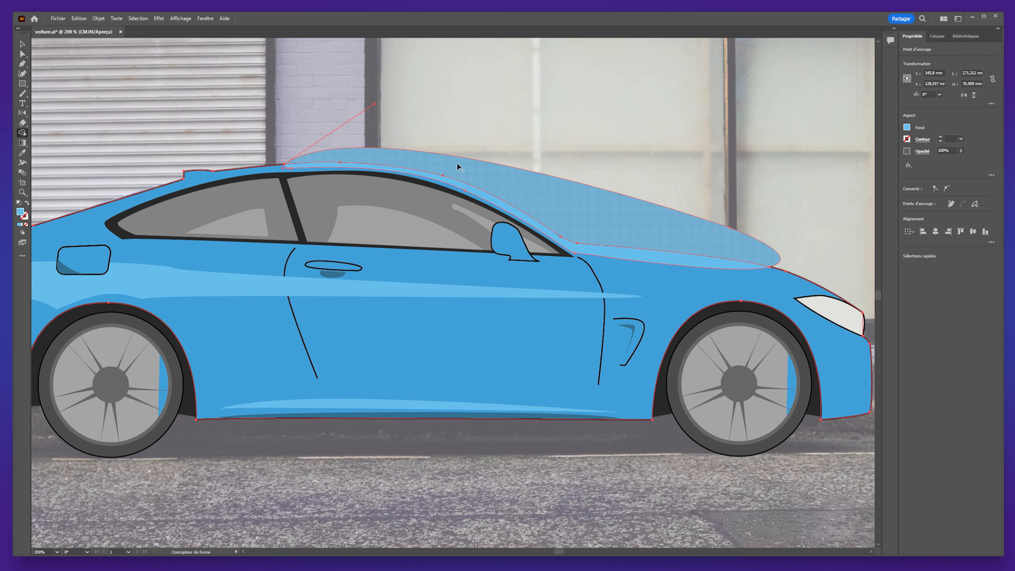
scroll(489, 166, up, 2)
alt+click(495, 181)
click(23, 44)
click(148, 116)
scroll(362, 260, down, 2)
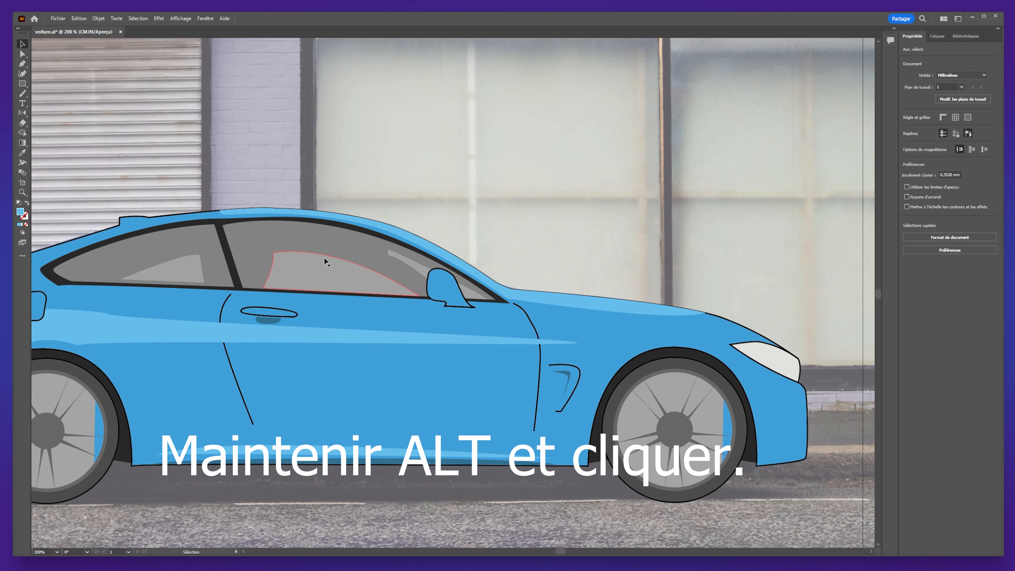
scroll(324, 264, down, 2)
Check the rear reflections on the reference photo and start a light blue Pen path on the rear body edge above the tail light.
click(23, 53)
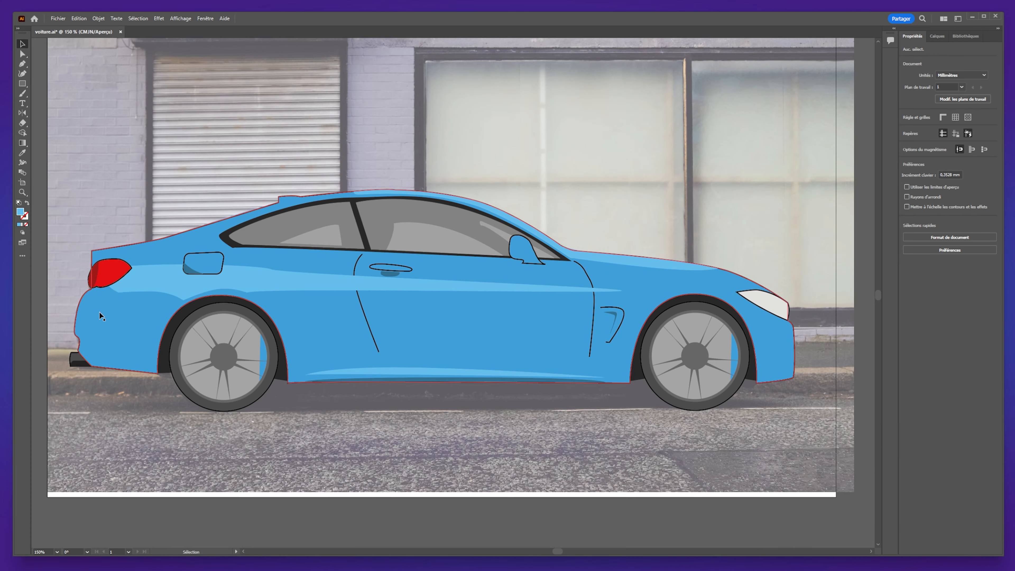
key(ctrl+y)
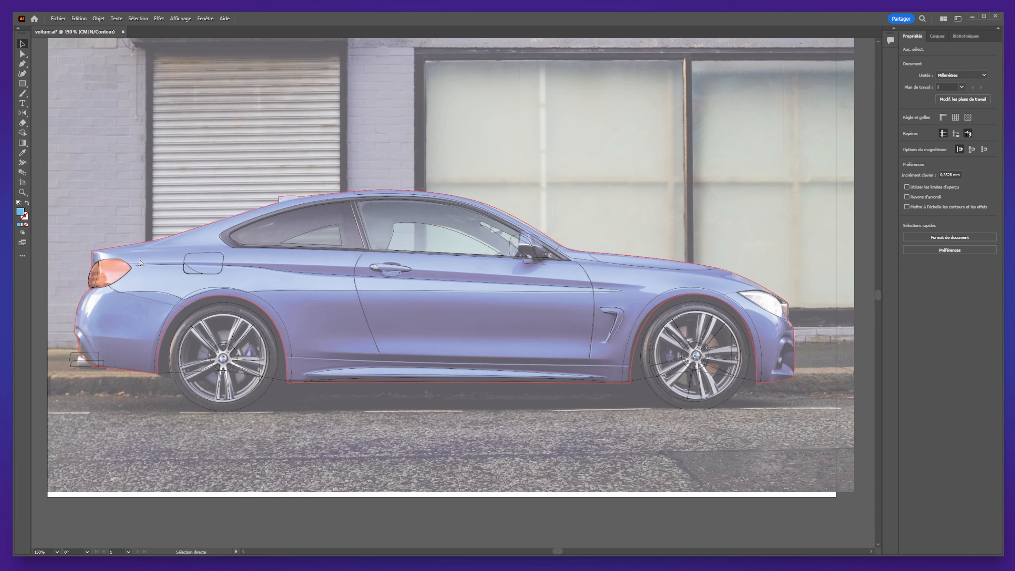
key(ctrl+y)
key(v)
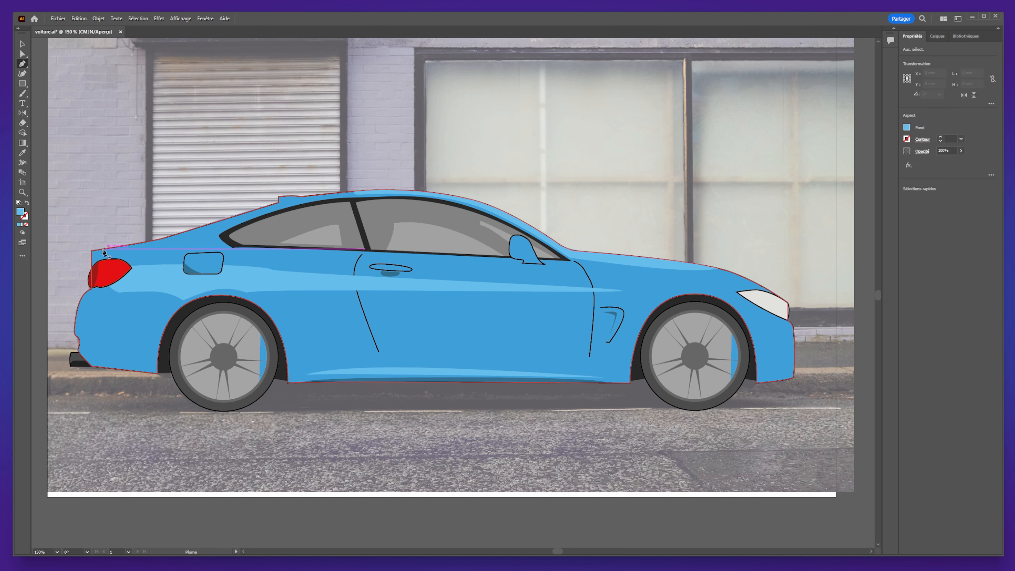
click(91, 259)
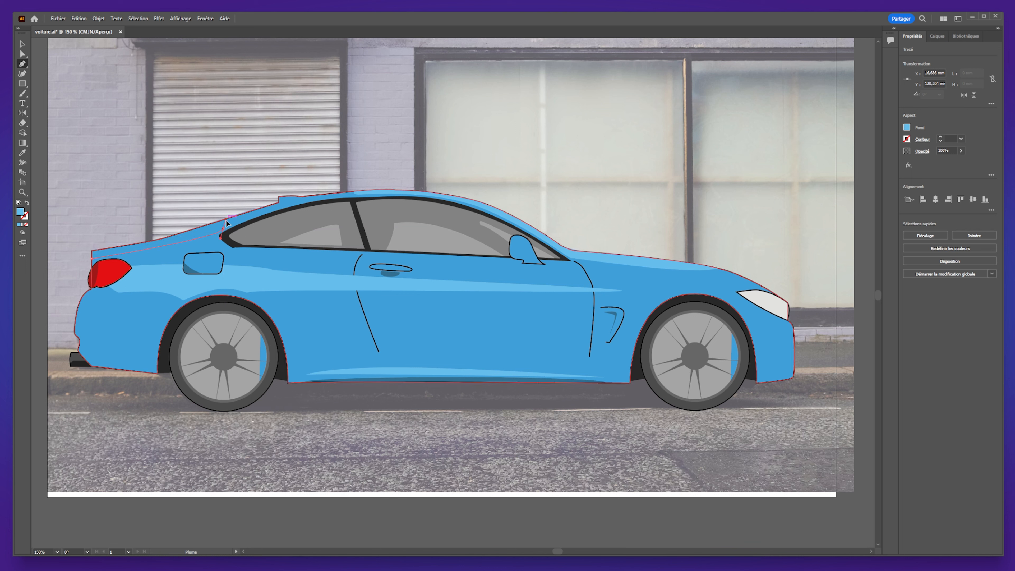
drag(221, 234, 239, 220)
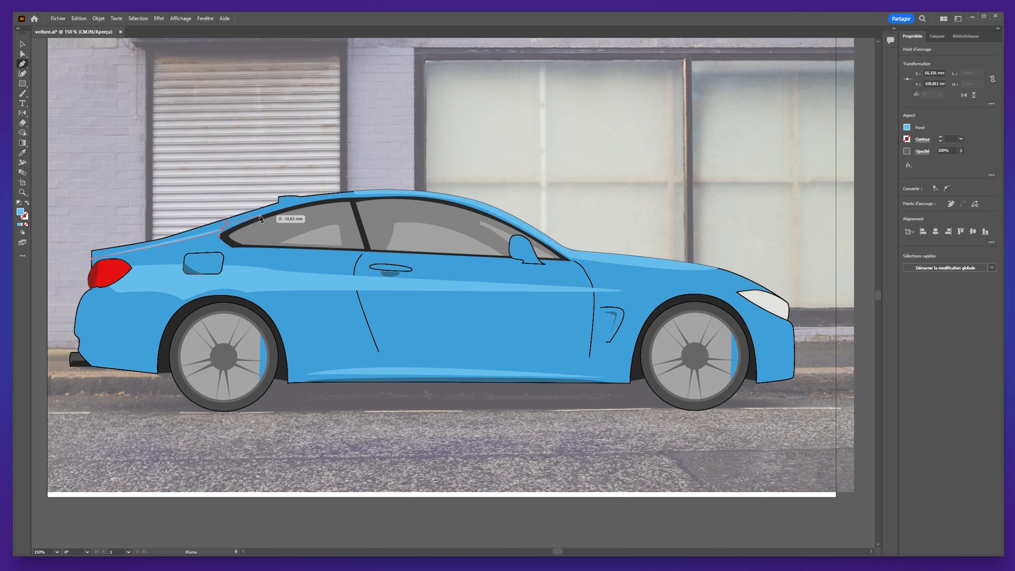
click(226, 231)
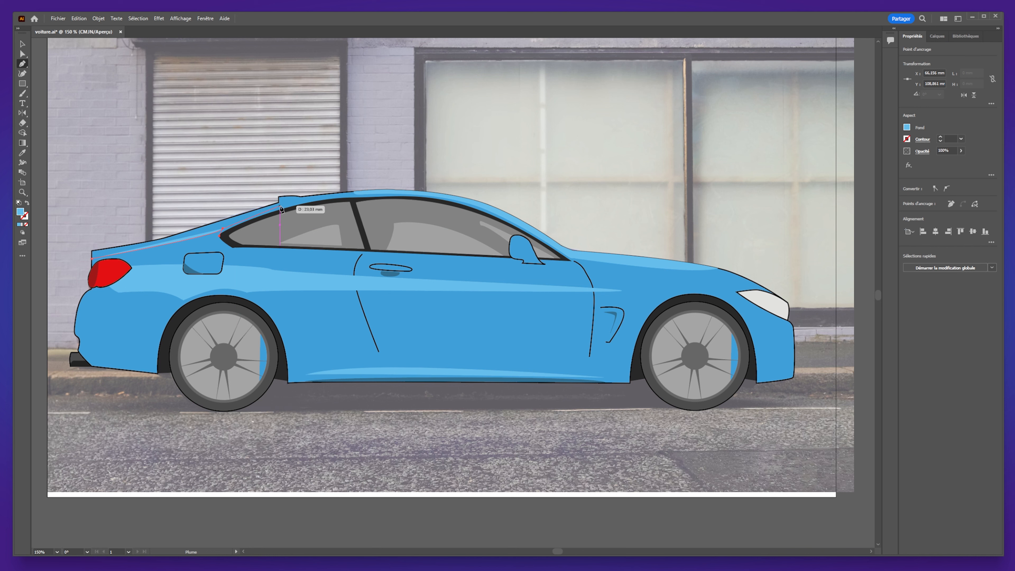
key(ctrl+z)
key(ctrl+z)
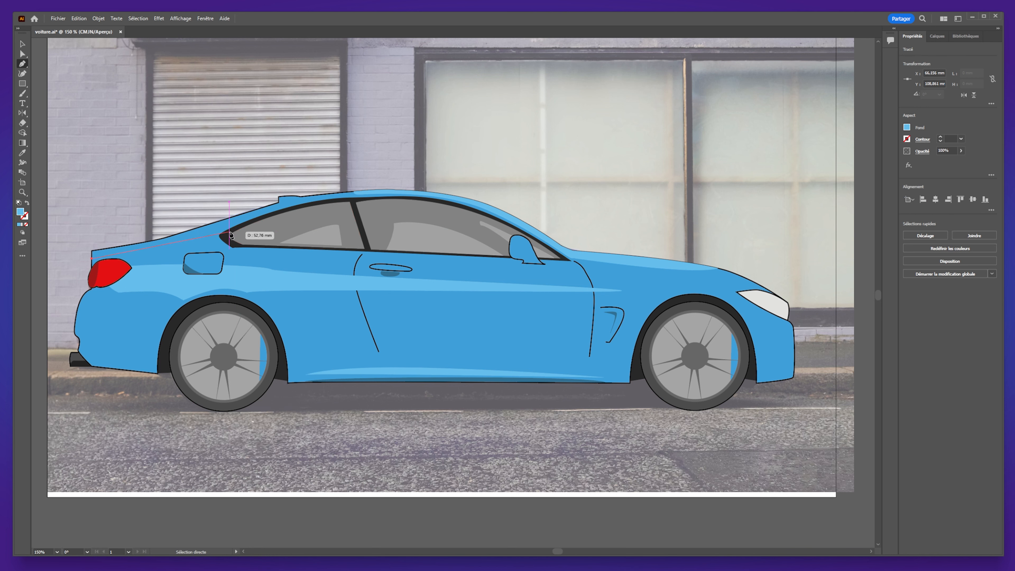
Extend the highlight's lower edge above the rear side window to the roof and close it with an oversized edge above the silhouette.
scroll(222, 230, up, 1)
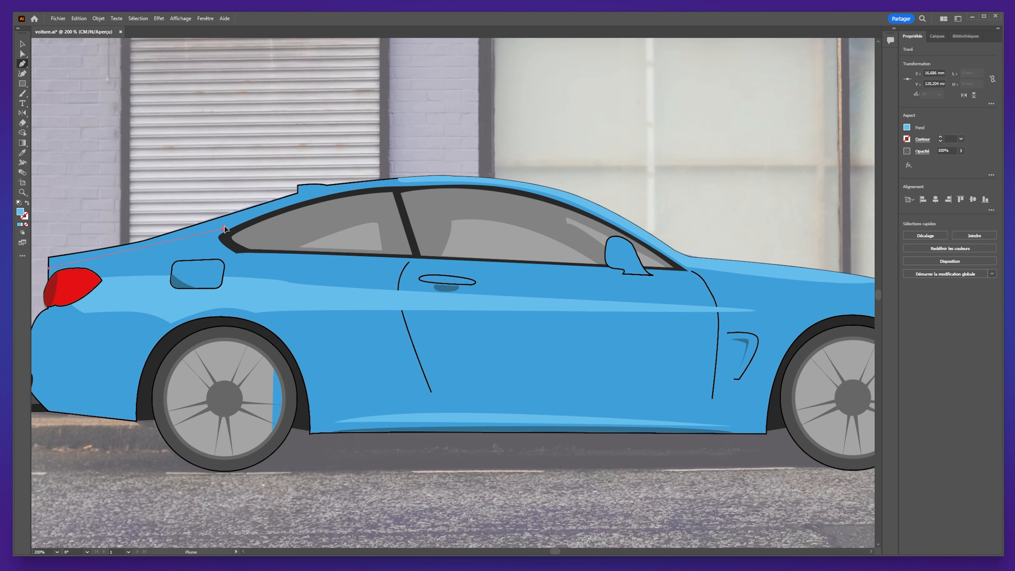
click(236, 223)
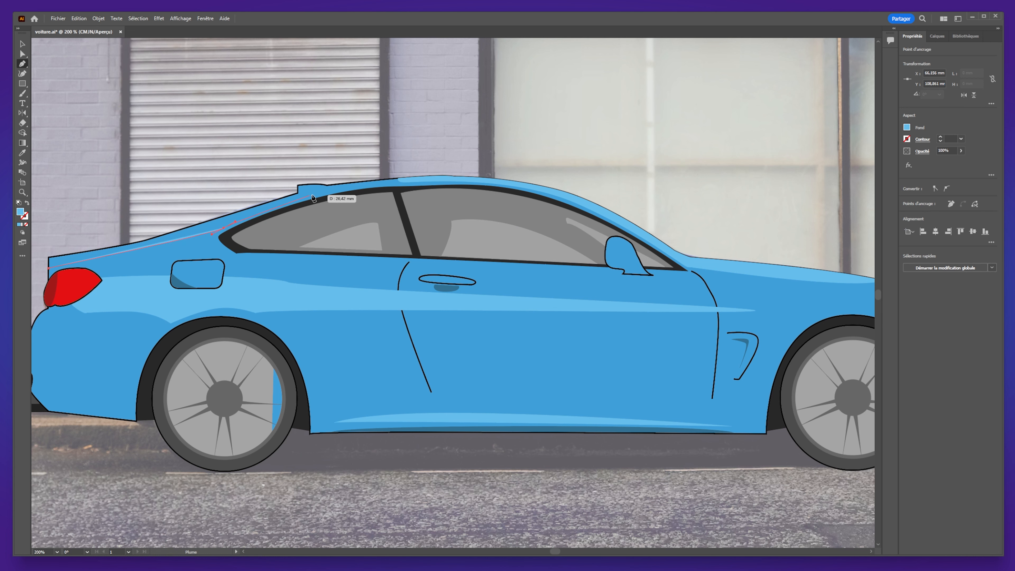
click(359, 182)
click(321, 145)
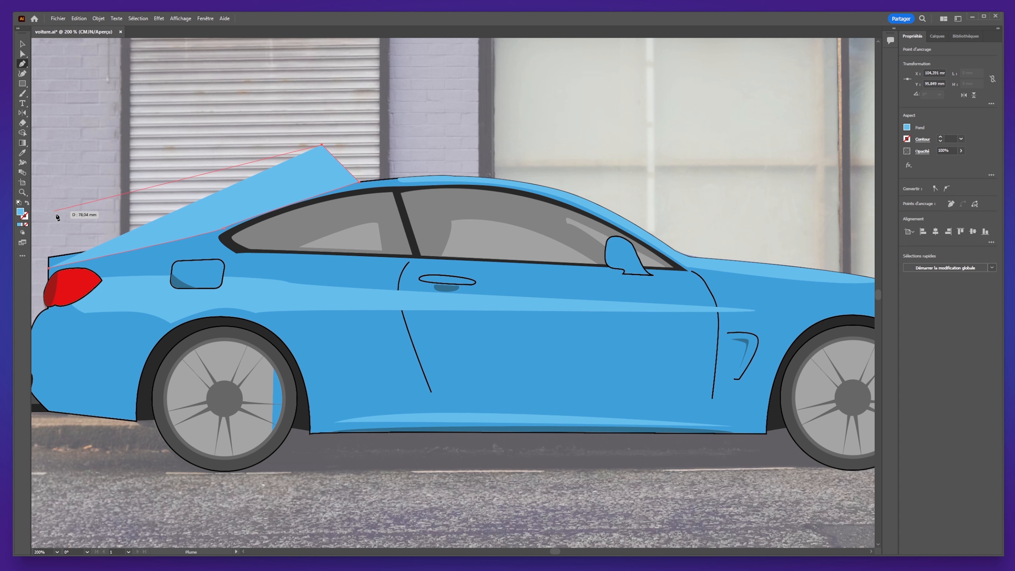
click(40, 235)
click(48, 271)
Select the rear highlight together with the car body, remove the part outside the silhouette with Shape Builder, and deselect.
click(23, 44)
shift+click(187, 248)
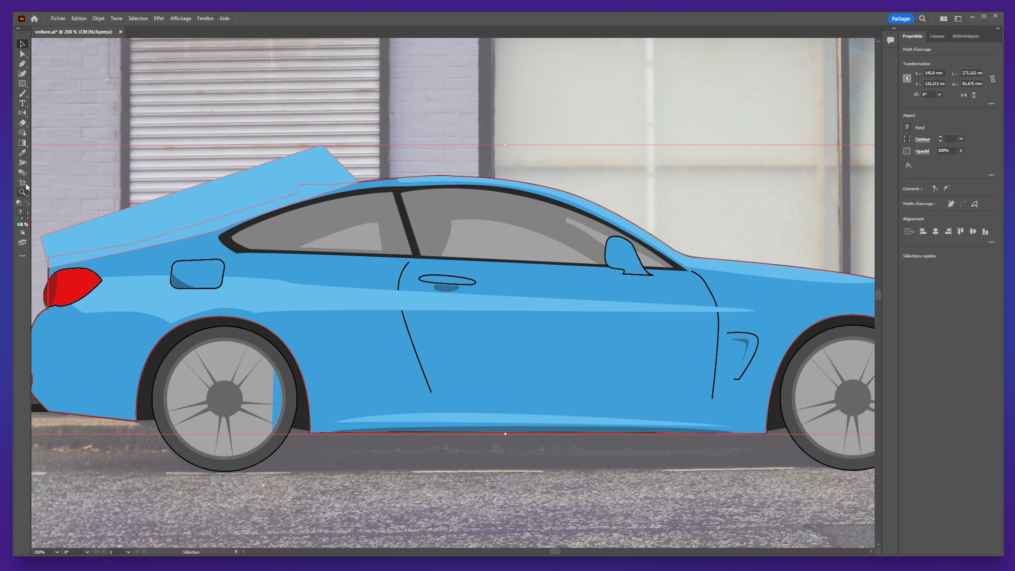
click(23, 132)
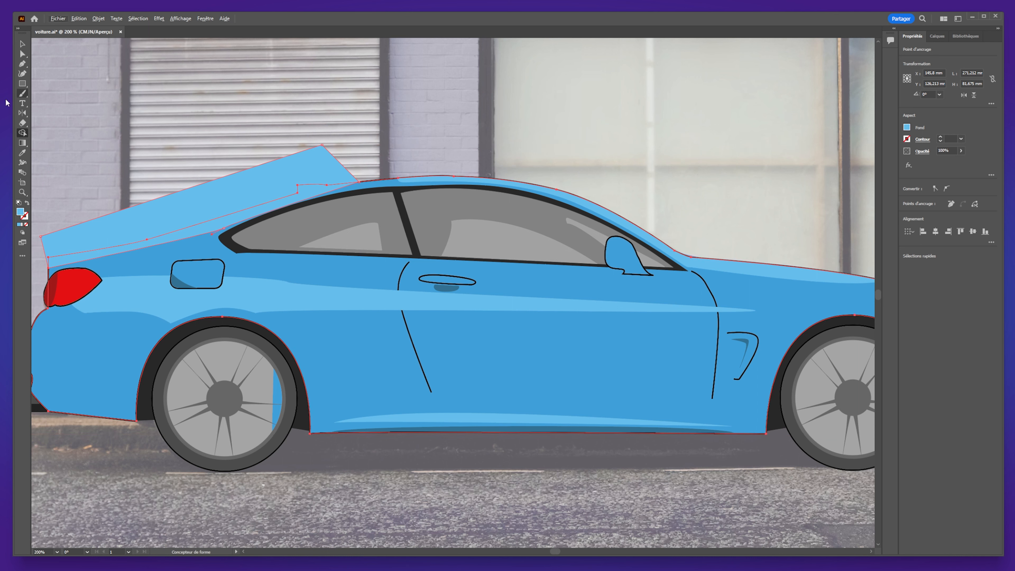
alt+click(190, 201)
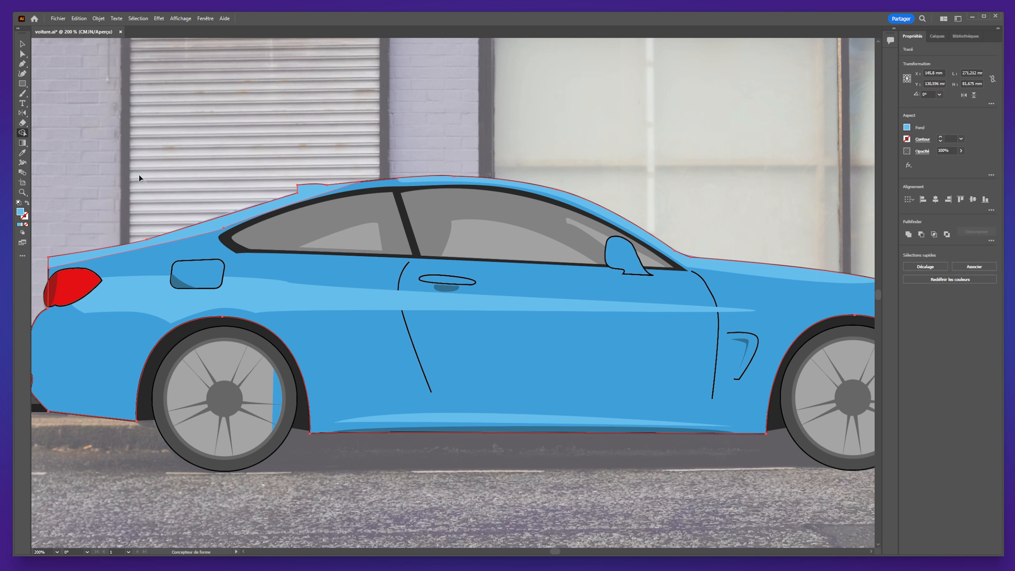
click(22, 44)
click(72, 176)
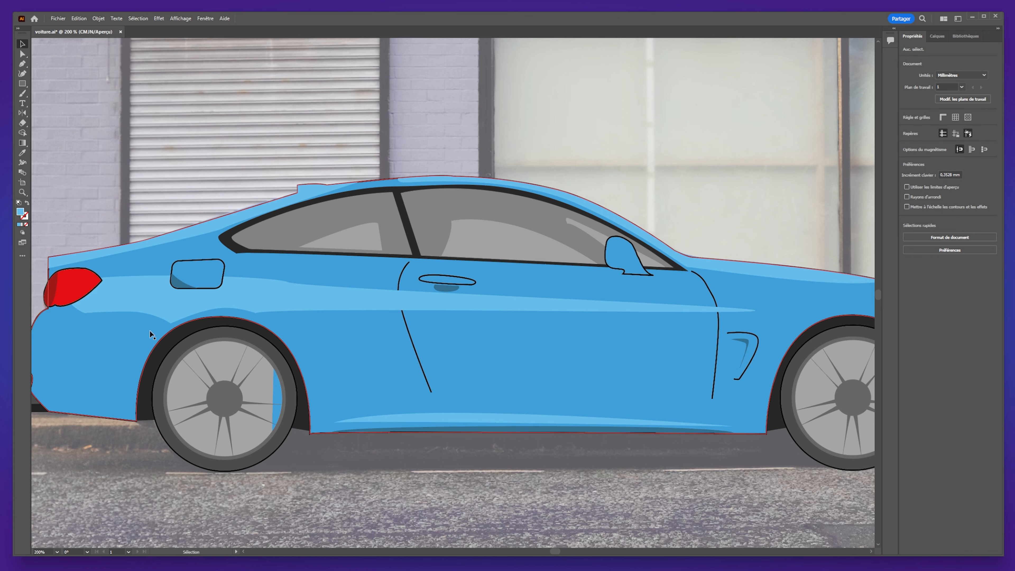
Examine the trimmed rear highlight up close, and check the reflections on the rear bumper in the reference photo.
key(alt)
scroll(156, 160, up, 1)
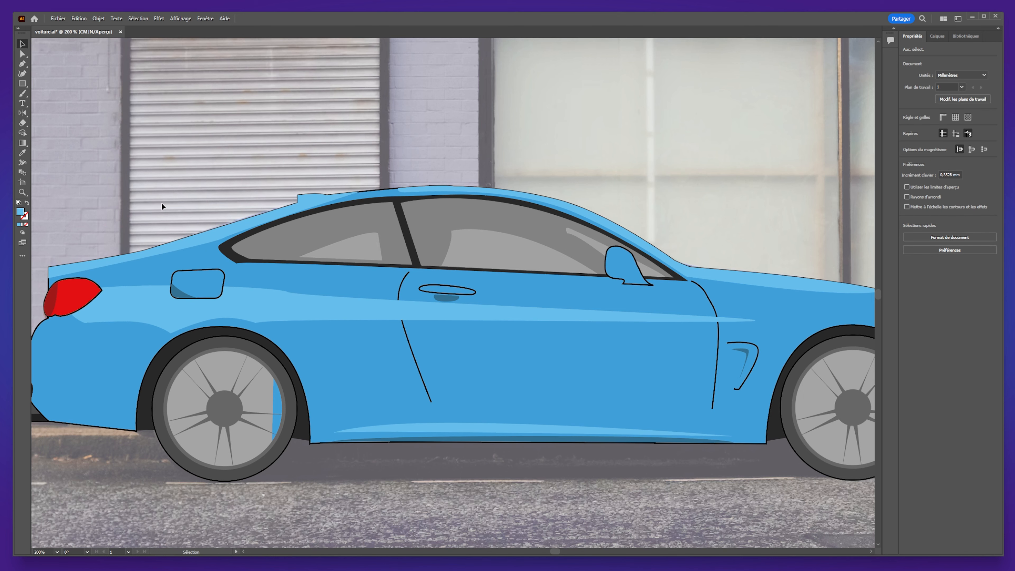
scroll(162, 202, up, 4)
drag(204, 197, 134, 219)
key(ctrl+plus)
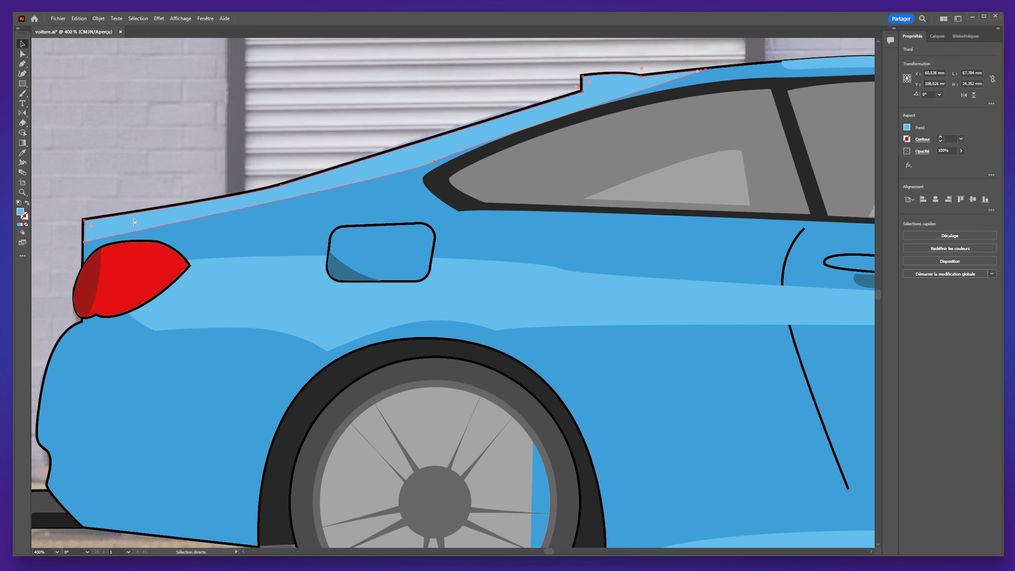
click(158, 167)
scroll(102, 240, down, 2)
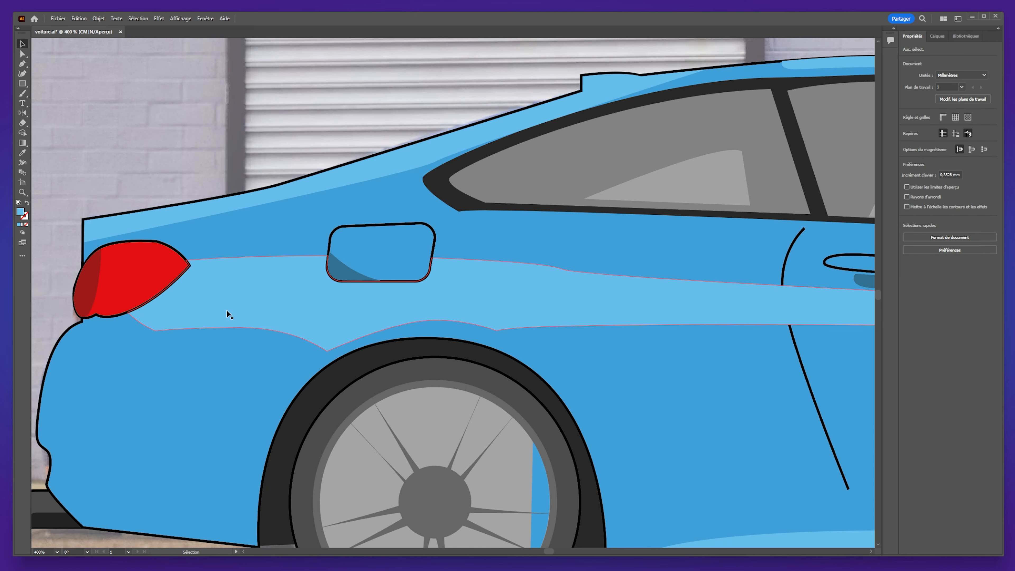
scroll(227, 309, down, 2)
scroll(418, 378, down, 3)
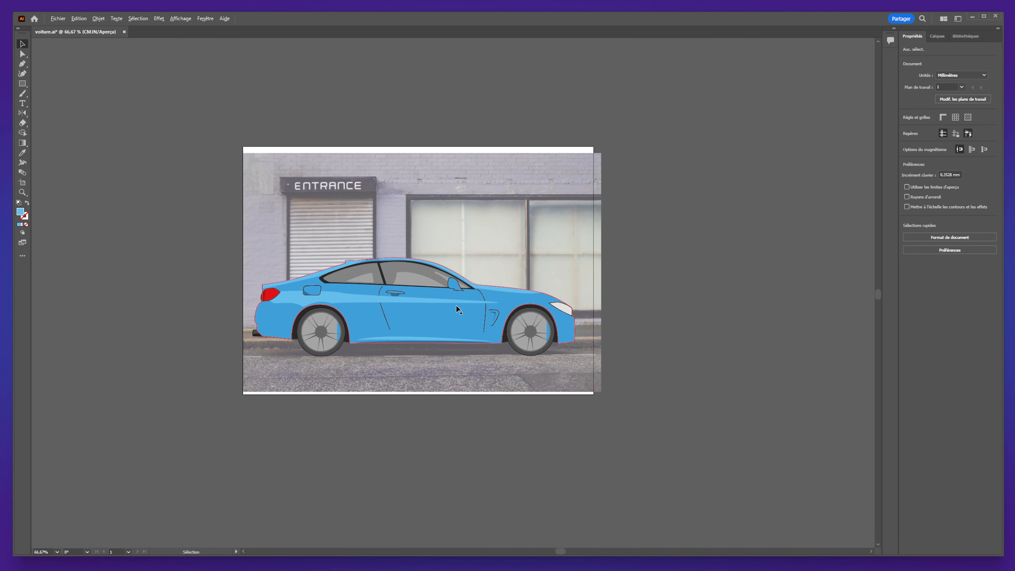
scroll(456, 305, up, 1)
key(ctrl+y)
key(v)
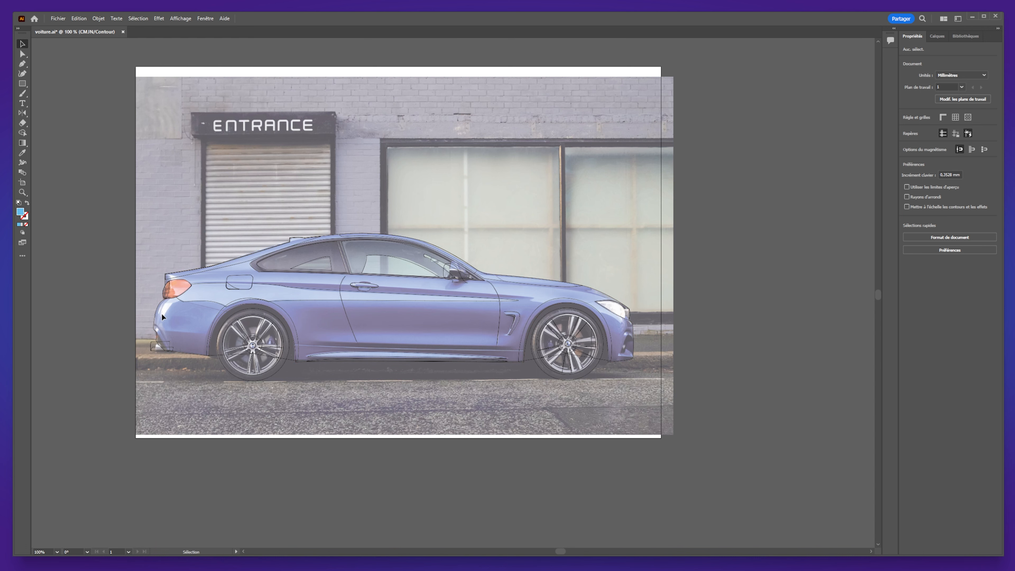
Draw a Pen shape across the lower rear bumper, curving to the rear wheel arch and extending outside the body's lower edge.
scroll(191, 330, up, 1)
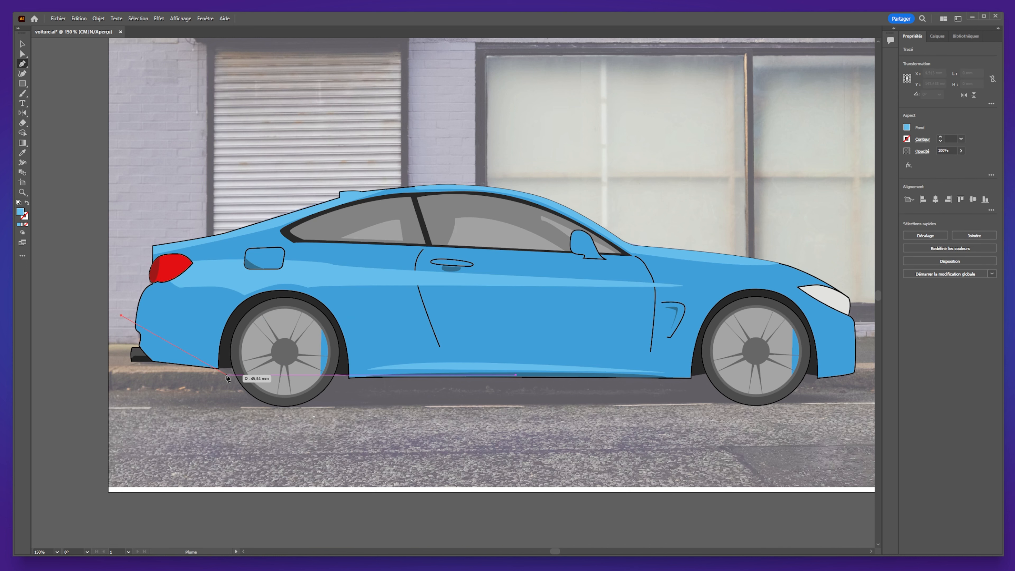
drag(226, 375, 226, 379)
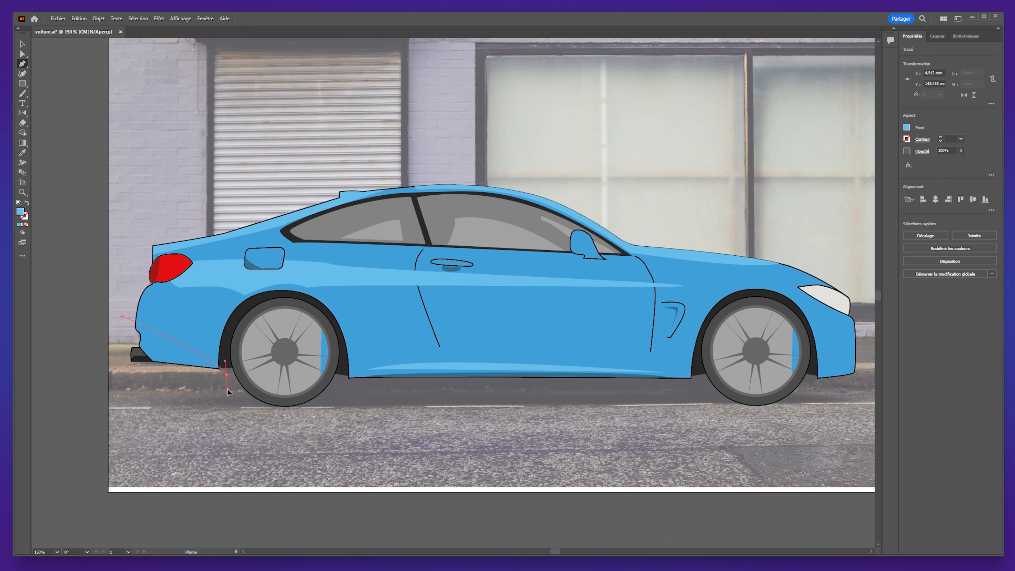
click(121, 377)
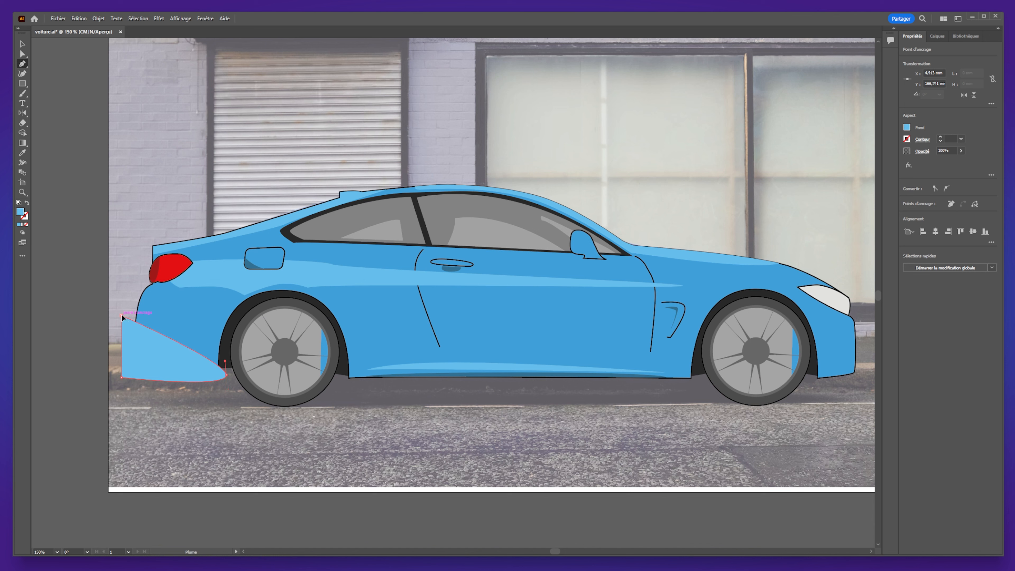
Select the bumper shape together with the car body and remove the part outside the silhouette with Shape Builder.
click(24, 43)
click(194, 298)
click(23, 133)
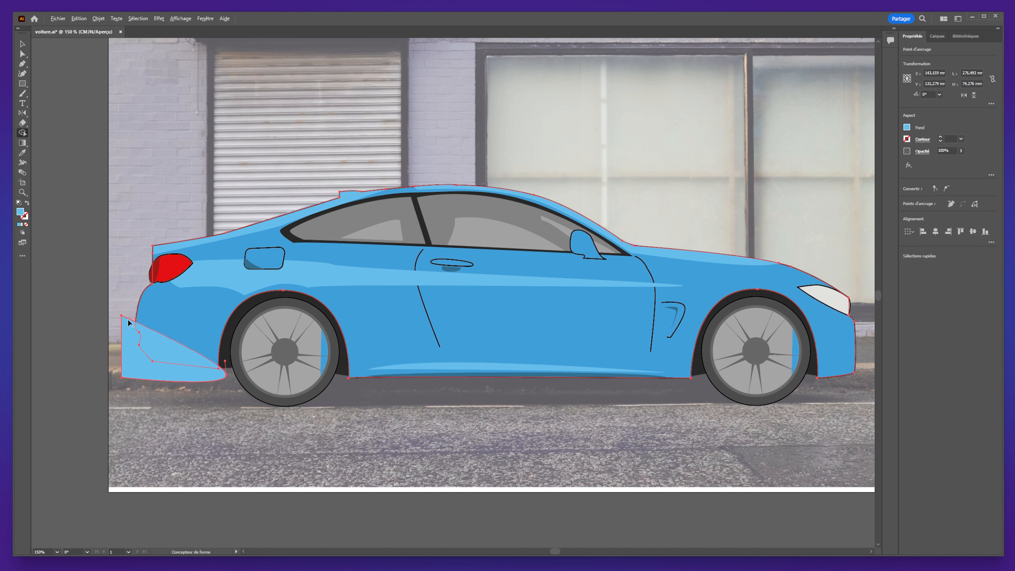
alt+click(133, 363)
Recolour the trimmed bumper shape with the dark blue sampled from the shading on the side sill, and deselect.
click(23, 44)
click(154, 339)
key(i)
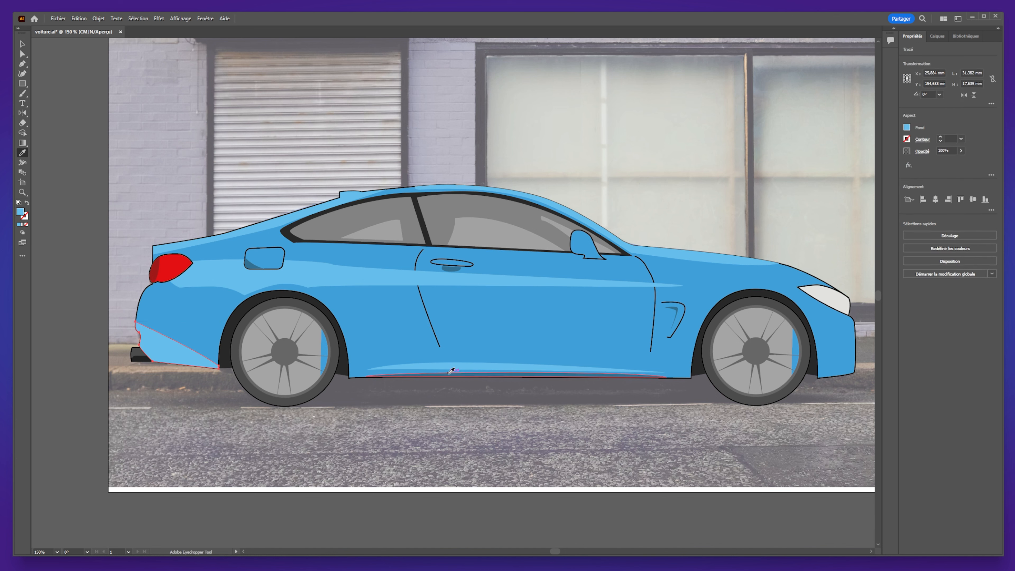
click(452, 371)
click(98, 314)
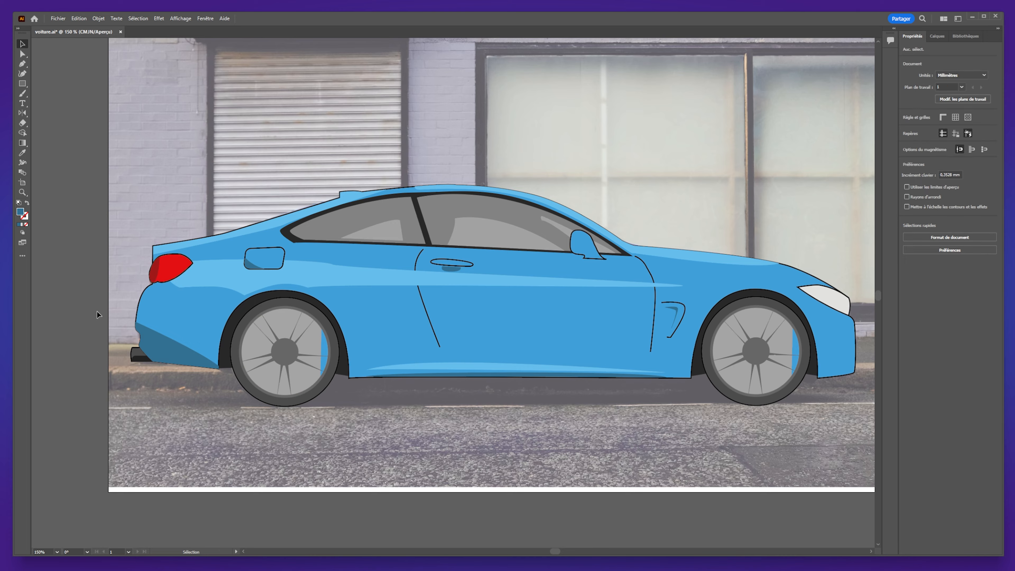
Nudge the dark bumper shading inward and move its corner anchor at the rear wheel arch inside the black outline.
scroll(148, 342, up, 5)
click(267, 407)
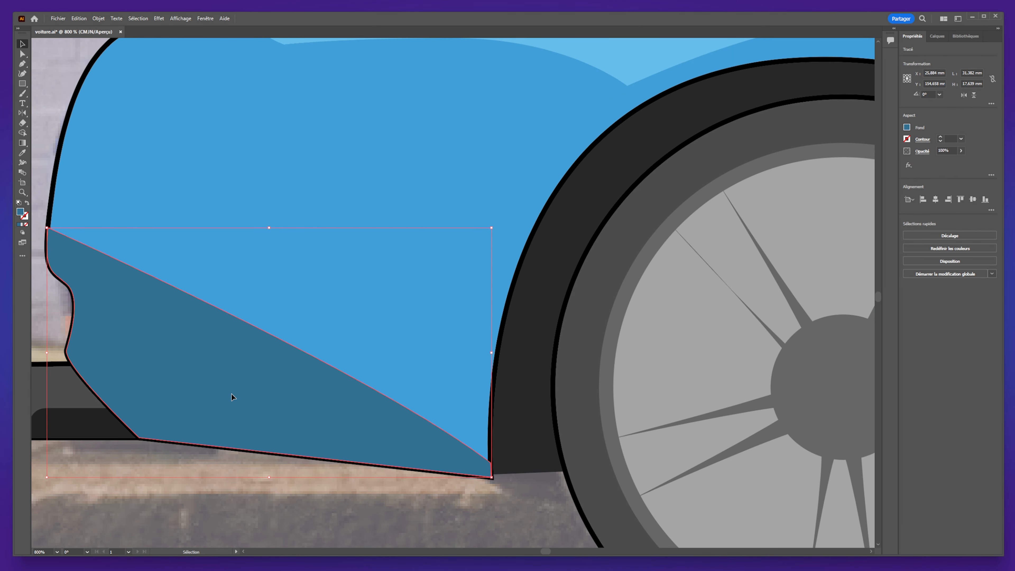
drag(231, 393, 232, 392)
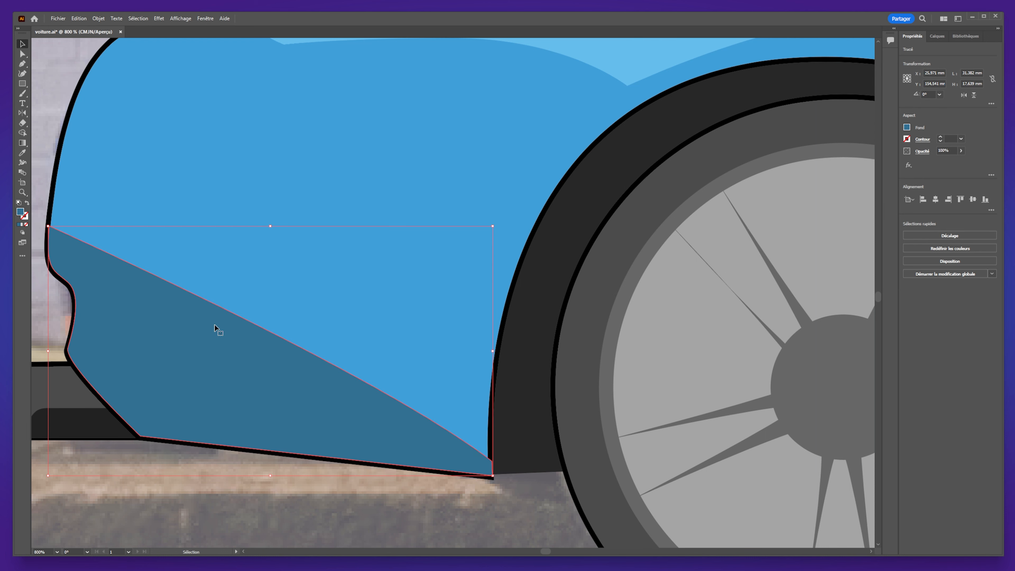
click(23, 54)
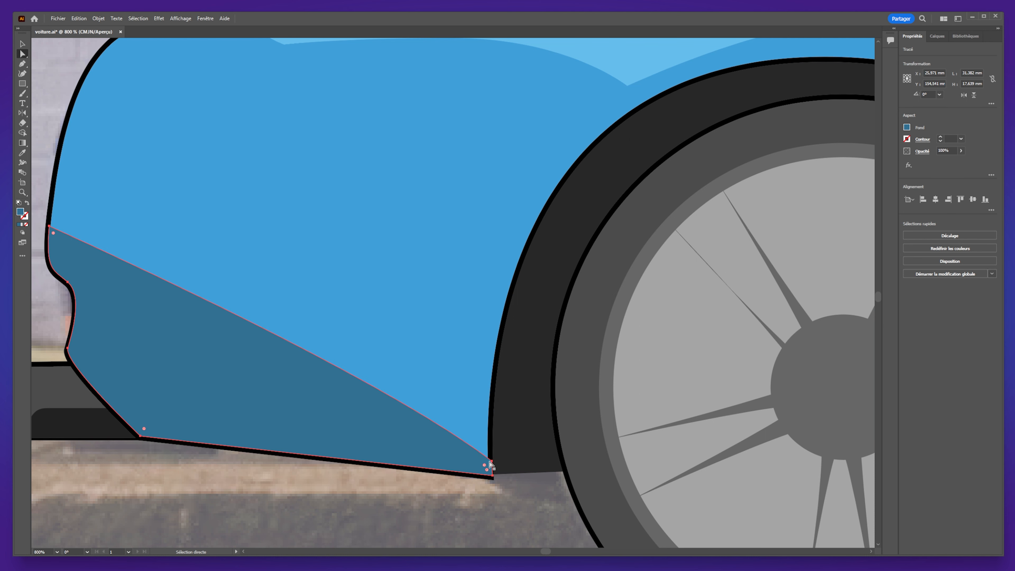
drag(489, 462, 489, 475)
click(495, 505)
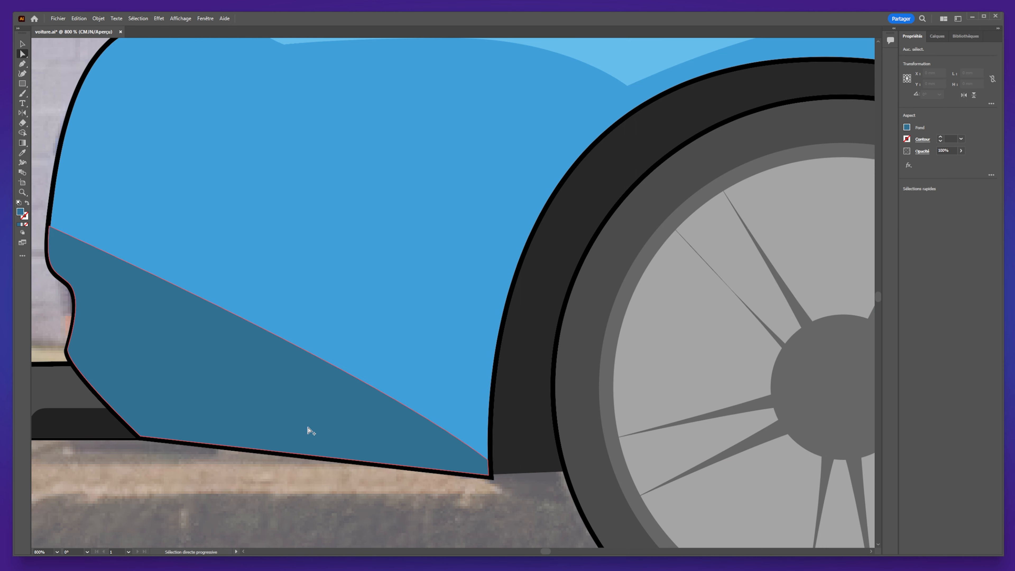
Start a dark blue Pen shape over the rear wheel, tracing the wheel arch's outer edge from its rear side over the top.
scroll(312, 431, down, 3)
scroll(312, 431, down, 2)
drag(456, 424, 400, 388)
scroll(504, 418, down, 2)
drag(503, 419, 414, 370)
key(p)
scroll(336, 286, up, 3)
click(292, 340)
drag(334, 307, 371, 308)
click(372, 345)
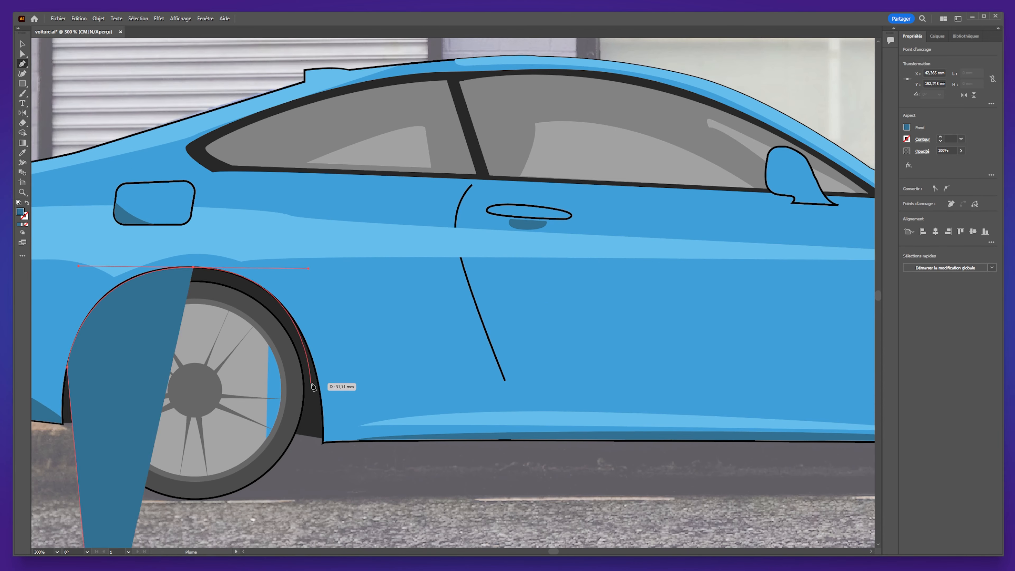
Continue the wheel shading shape down the front side of the arch and close it across the rear wheel.
click(314, 386)
scroll(314, 387, left, 3)
click(268, 320)
scroll(184, 520, down, 5)
click(181, 532)
Change the fill colour of the wheel shading and lower its opacity so the wheel shows through.
key(v)
key(ctrl+minus)
key(ctrl+minus)
click(907, 127)
click(835, 156)
click(961, 151)
drag(961, 159, 950, 159)
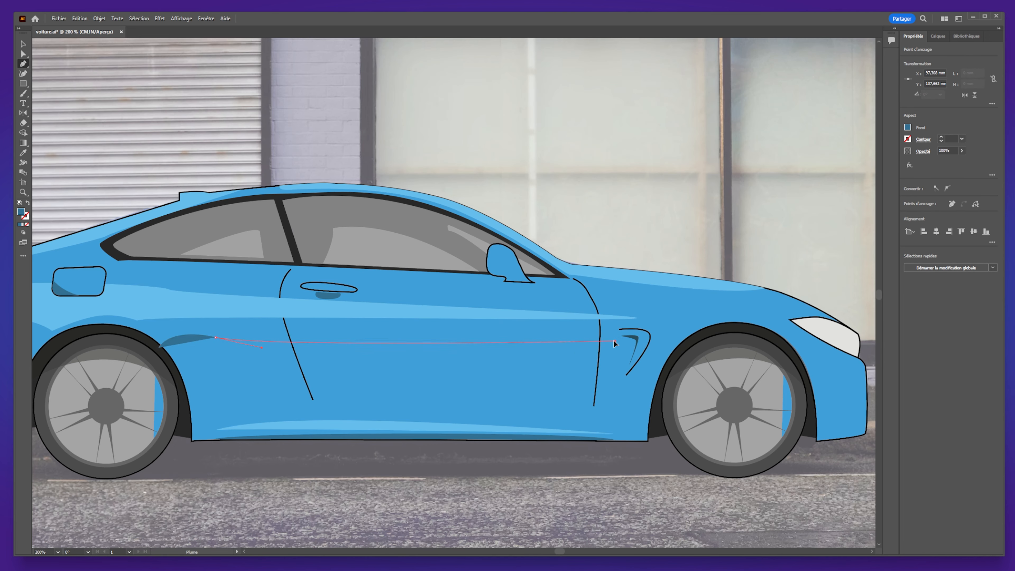
Continue the dark blue side shading path across the doors to the fender vent and curve it down below the vent.
drag(615, 342, 606, 361)
drag(619, 387, 634, 382)
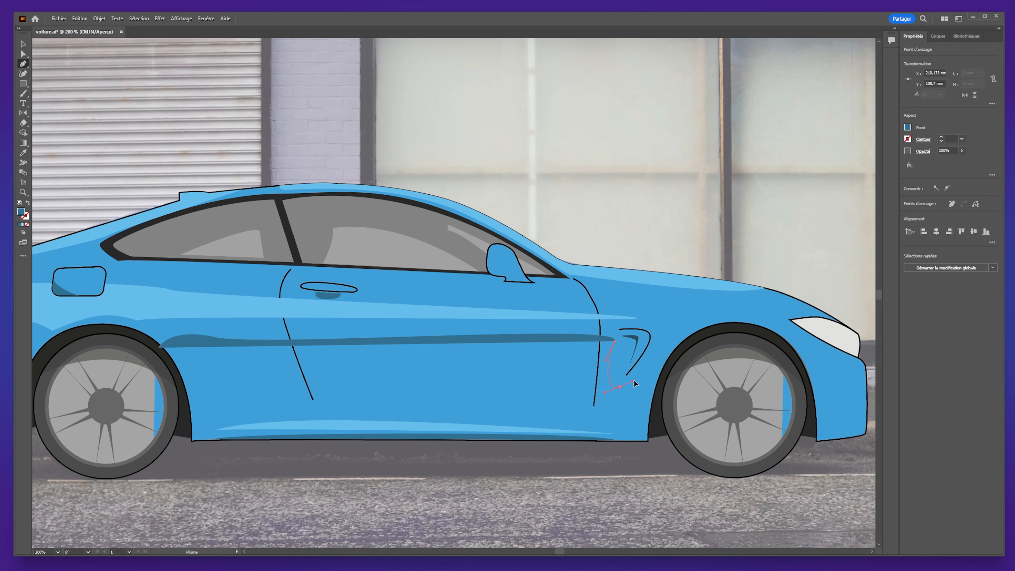
click(670, 358)
key(ctrl+z)
key(ctrl+z)
Close the side shading with a lower edge running from the front wheel arch across the doors and over the rear wheel.
click(657, 415)
scroll(256, 403, left, 3)
drag(315, 411, 86, 435)
click(284, 347)
Select the side shading together with the car body and remove the parts overlapping the wheel arches with Shape Builder.
key(v)
shift+click(776, 317)
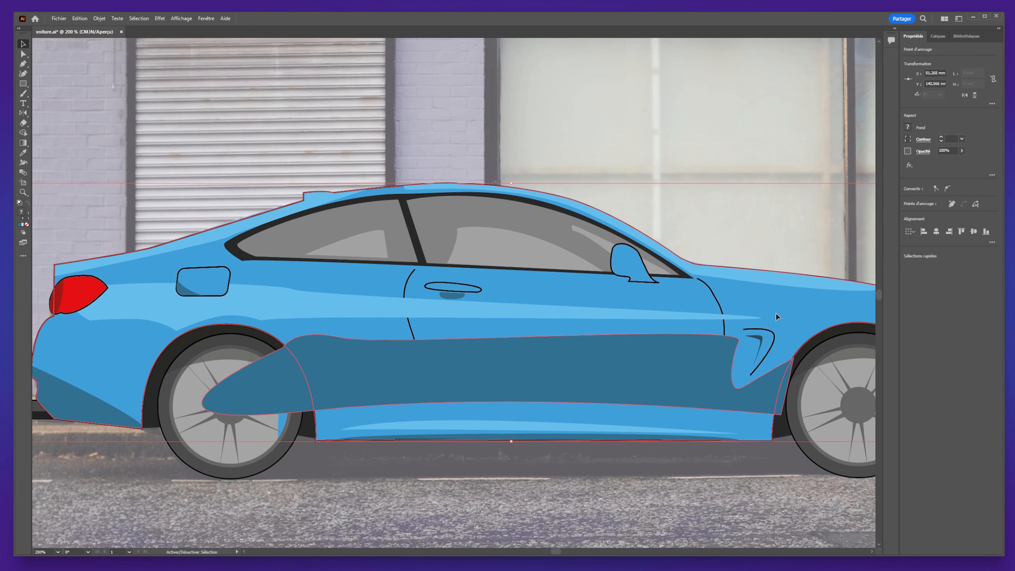
key(shift+m)
alt+click(247, 372)
alt+click(751, 388)
Adjust the side shading's anchor points along the rear and front wheel arches with Direct Selection.
key(v)
scroll(271, 362, up, 2)
key(a)
click(236, 311)
scroll(236, 317, up, 4)
click(254, 441)
scroll(254, 440, down, 4)
click(316, 368)
scroll(311, 374, down, 4)
scroll(676, 256, up, 2)
click(650, 199)
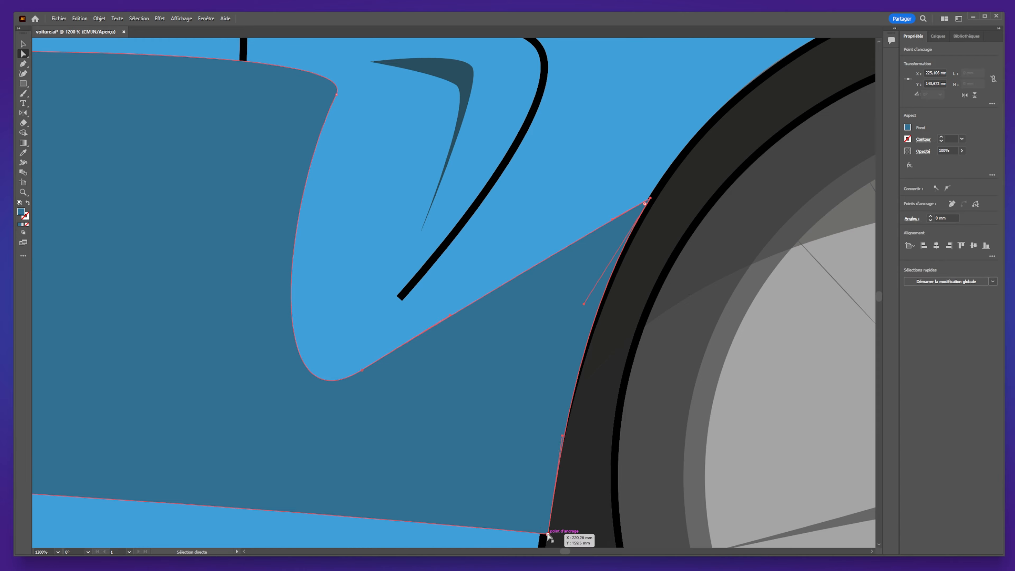
Refine the remaining anchors of the side shading, give it a lighter blue fill, and deselect.
scroll(461, 438, down, 8)
click(385, 455)
click(392, 436)
double_click(21, 212)
click(708, 185)
click(404, 497)
scroll(403, 497, up, 2)
key(v)
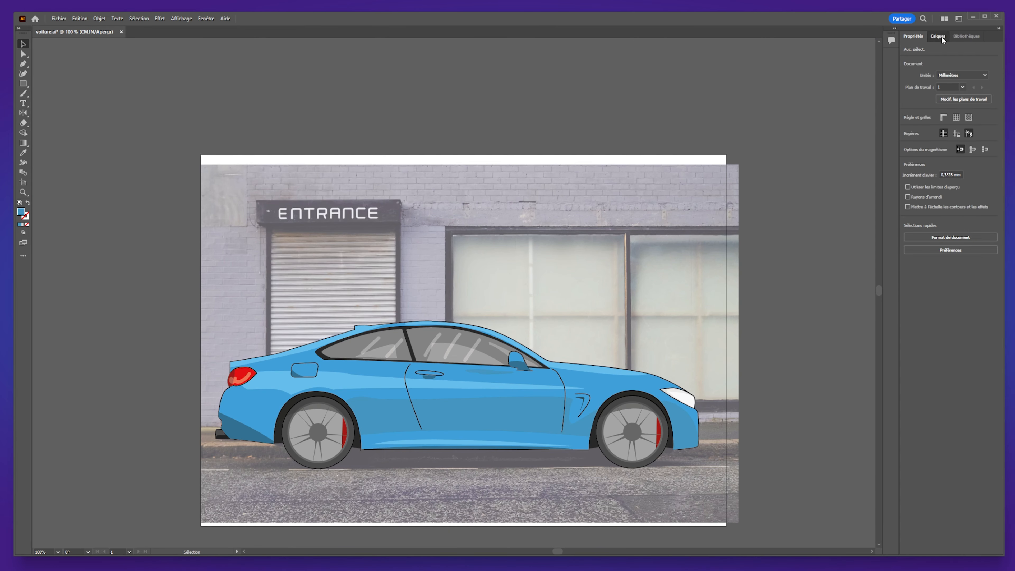
Collapse the car layer Calque 2 and hide the reference photo layer Calque 1.
click(942, 38)
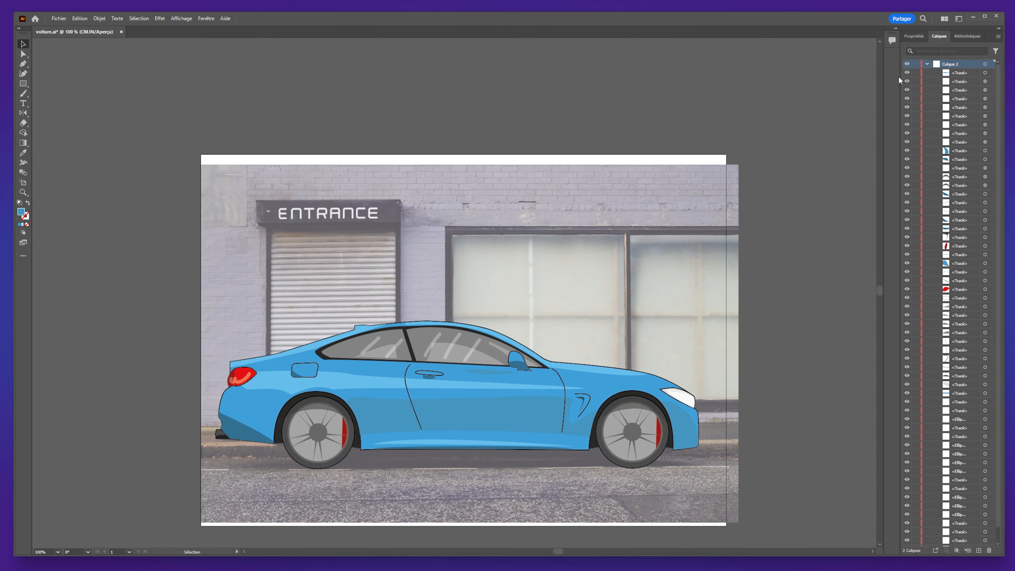
click(928, 65)
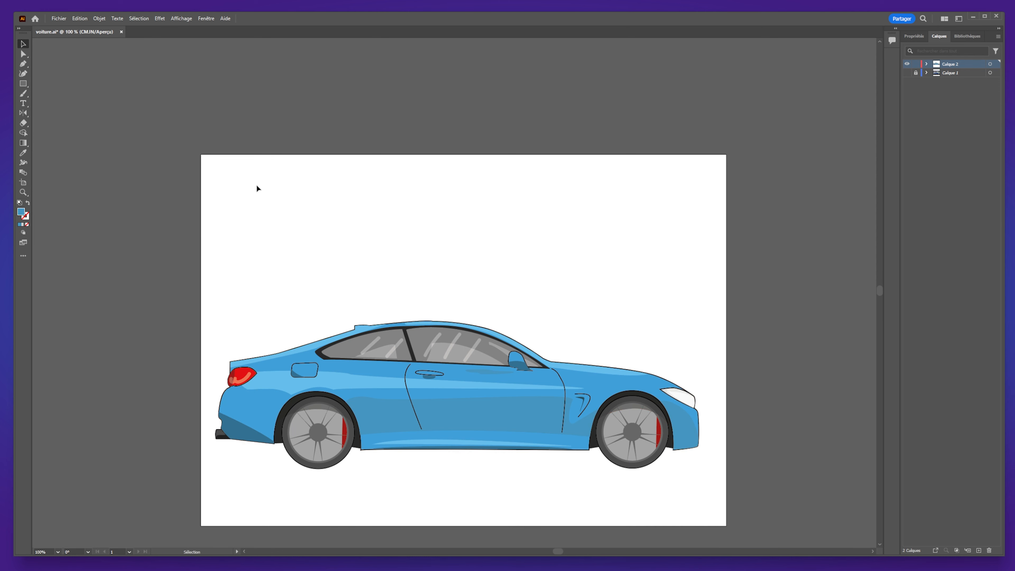
Sample the car's blue, draw a rectangle covering the artboard on a new layer, and move that layer below the others.
click(23, 152)
click(605, 382)
click(23, 84)
click(979, 550)
mouse_move(196, 151)
mouse_down()
mouse_move(401, 352)
mouse_move(677, 513)
mouse_move(754, 532)
mouse_move(735, 530)
mouse_up()
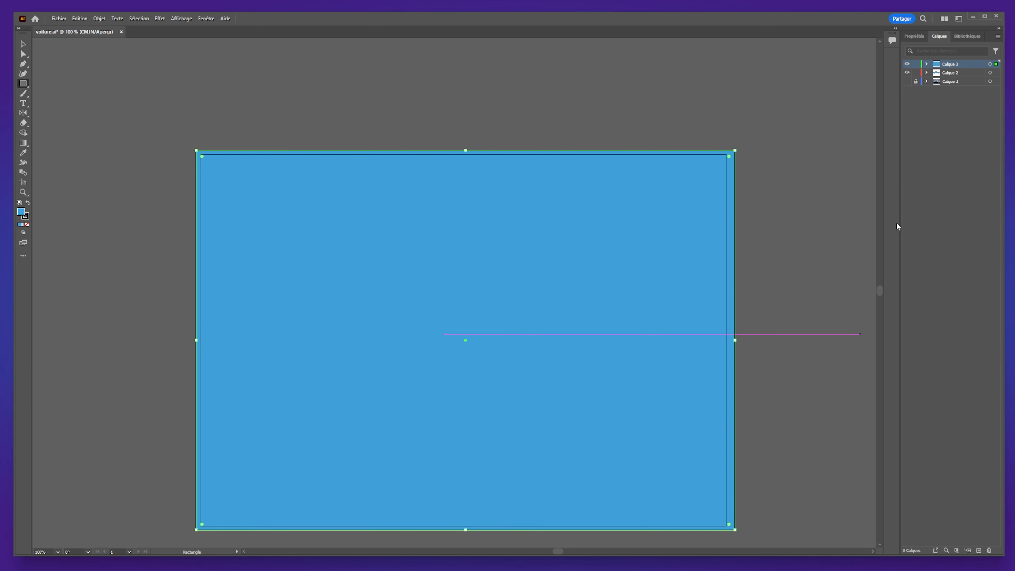
drag(959, 65, 954, 85)
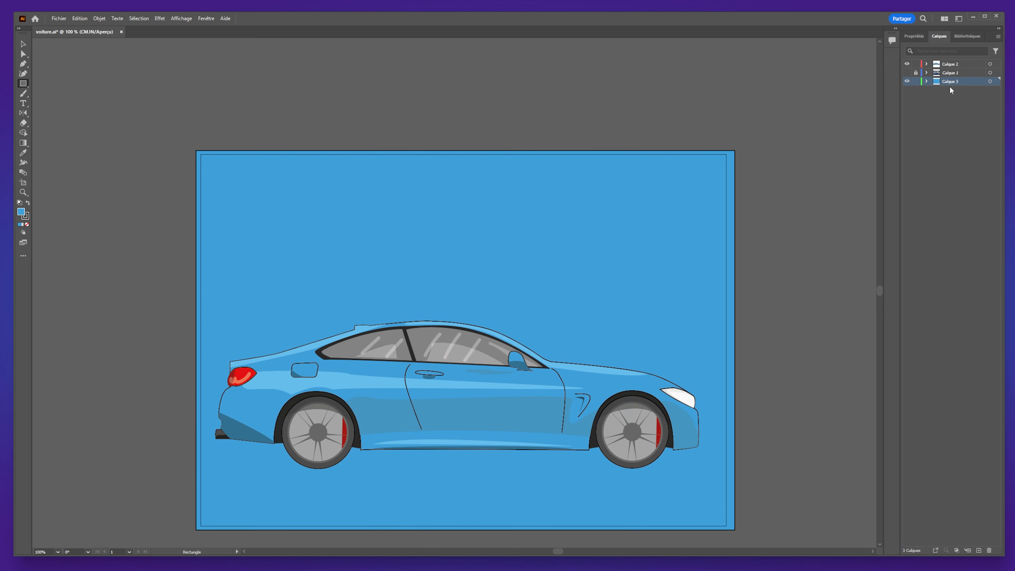
Resize the blue background rectangle so that all four of its edges snap to the artboard's edges.
click(22, 43)
click(252, 316)
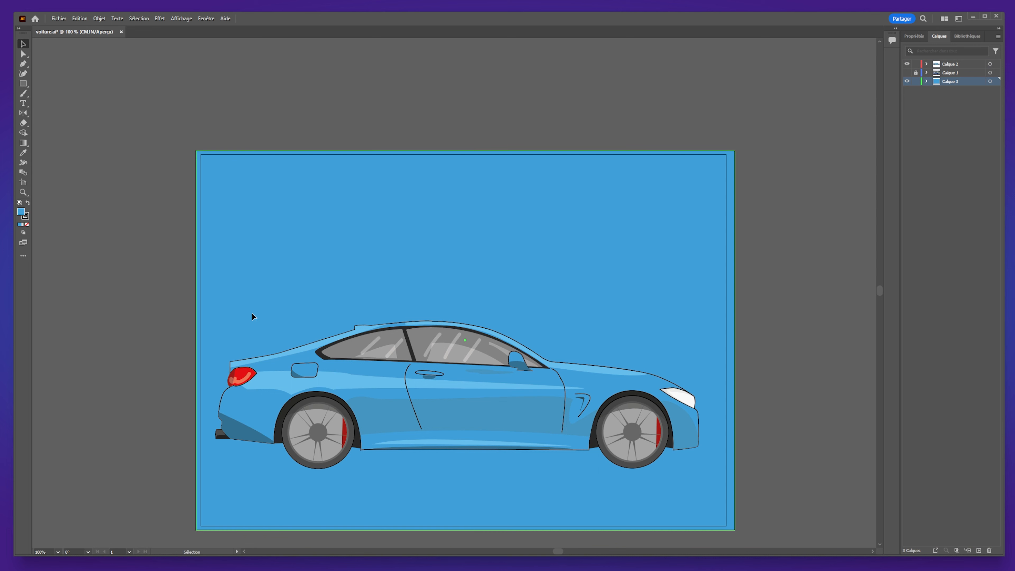
drag(196, 341, 201, 341)
drag(467, 151, 468, 154)
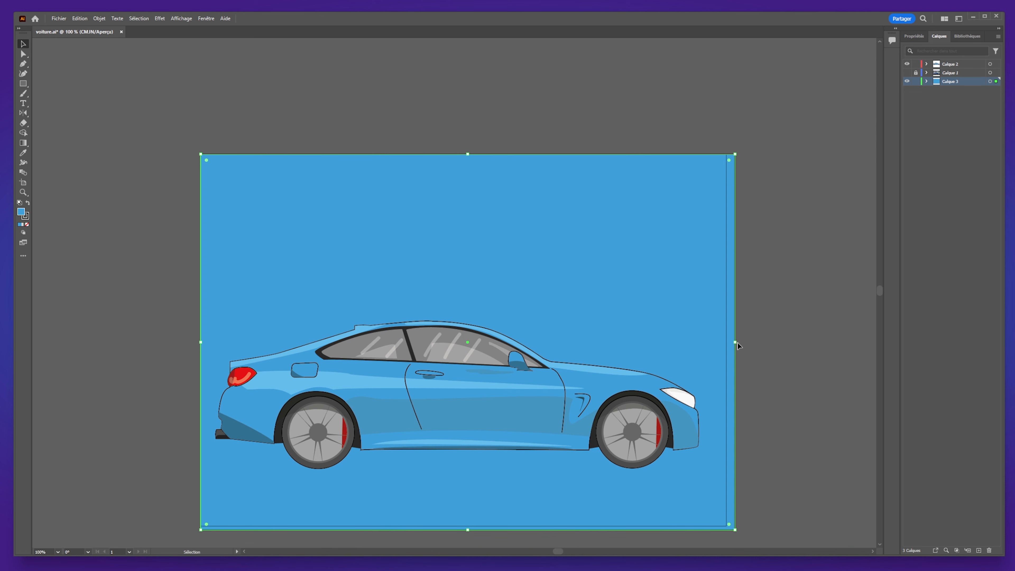
drag(735, 343, 726, 343)
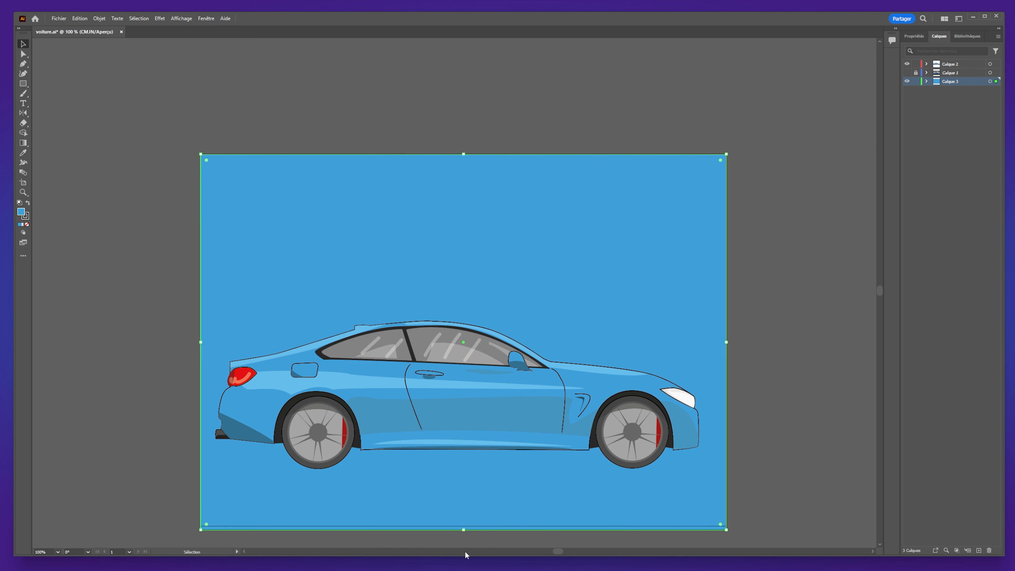
drag(464, 530, 464, 527)
Draw a long flat ellipse under the car from wheel to wheel and give it the dark blue sampled from the rear bumper shading.
drag(322, 470, 345, 425)
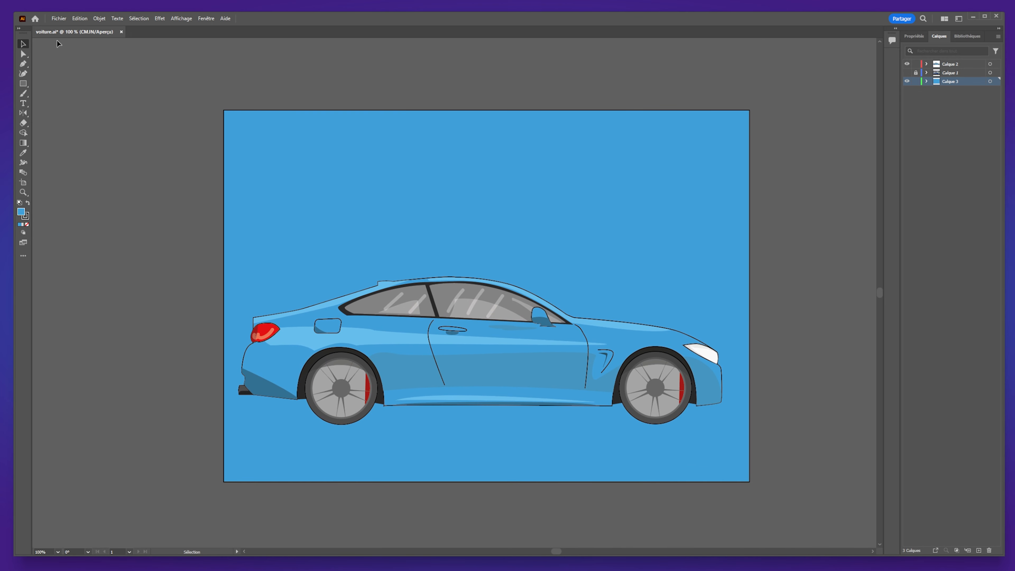
click(23, 83)
click(57, 93)
drag(660, 412, 254, 381)
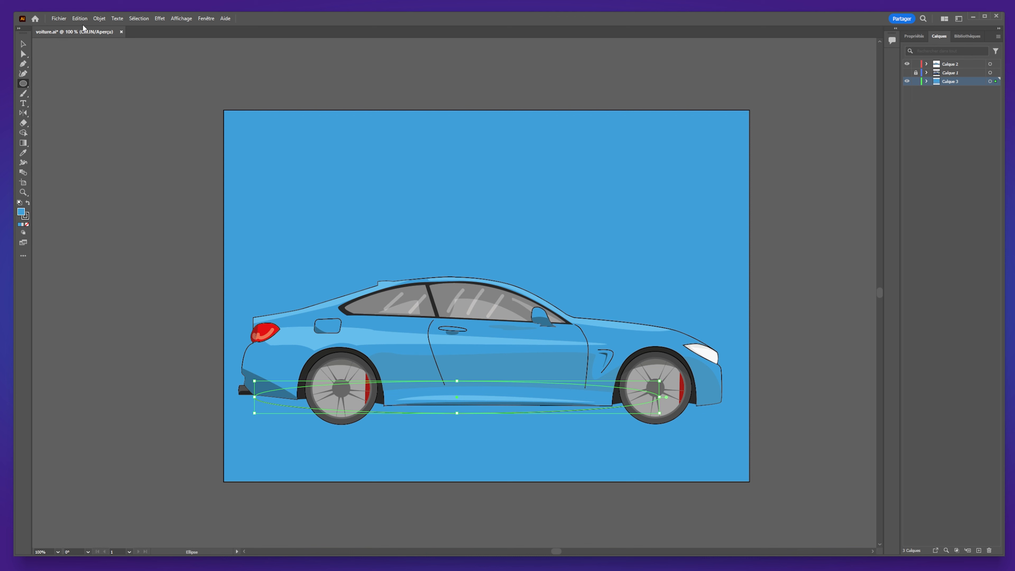
click(23, 153)
click(262, 378)
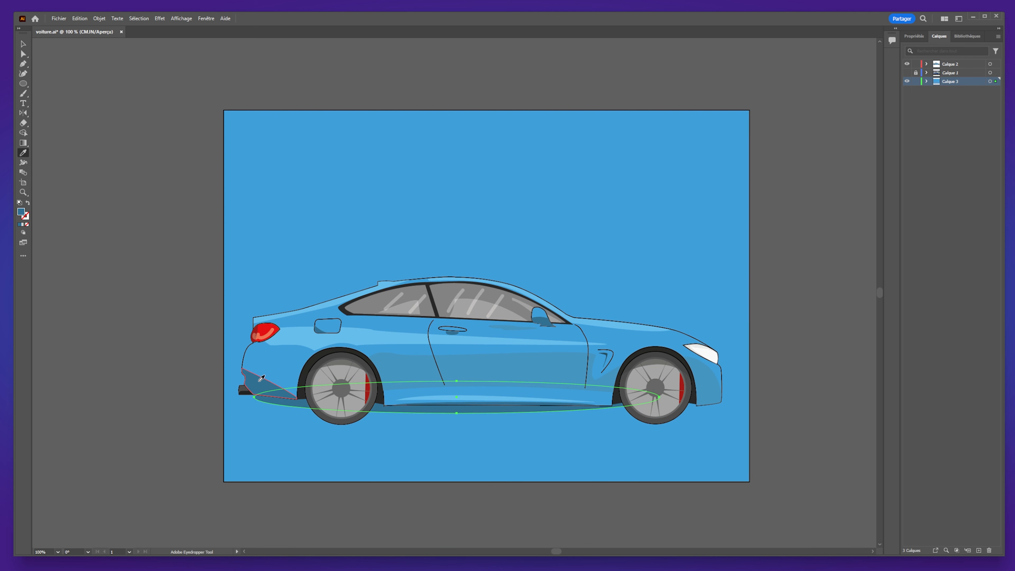
Move the shadow ellipse slightly lower and toward the car's front to sit beneath the wheels, and select the background rectangle.
key(v)
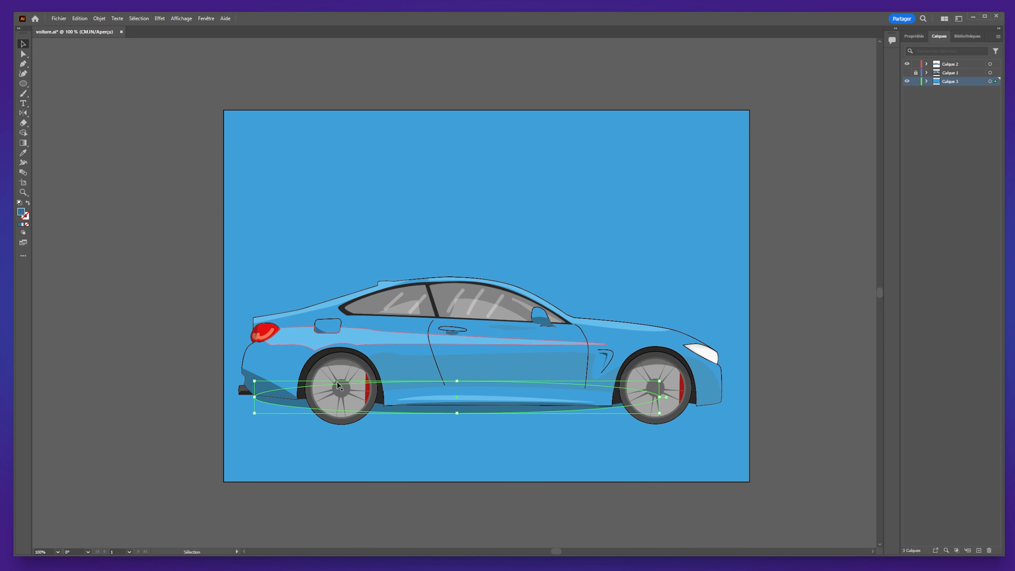
drag(422, 410, 422, 415)
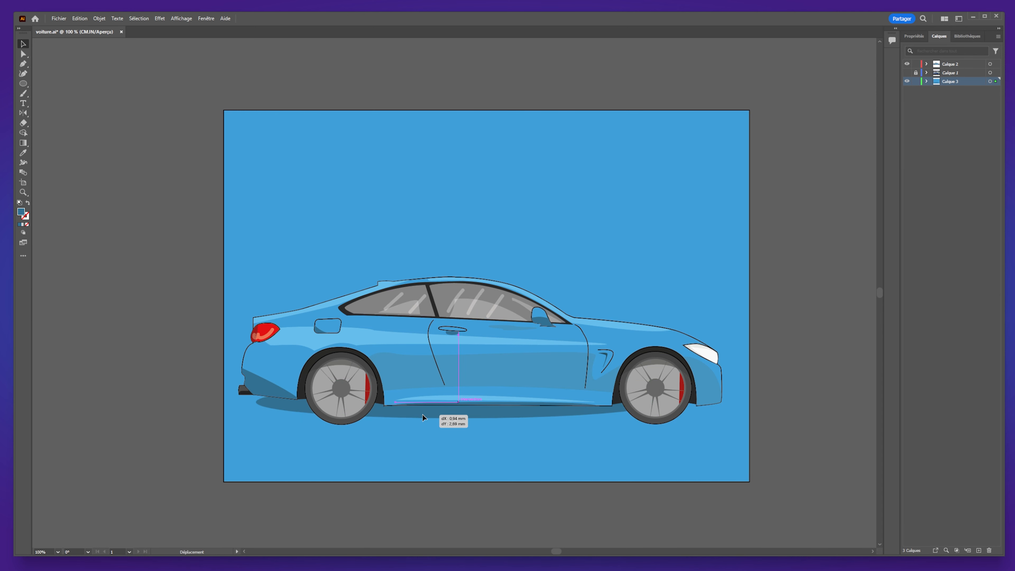
drag(423, 416, 430, 416)
click(458, 482)
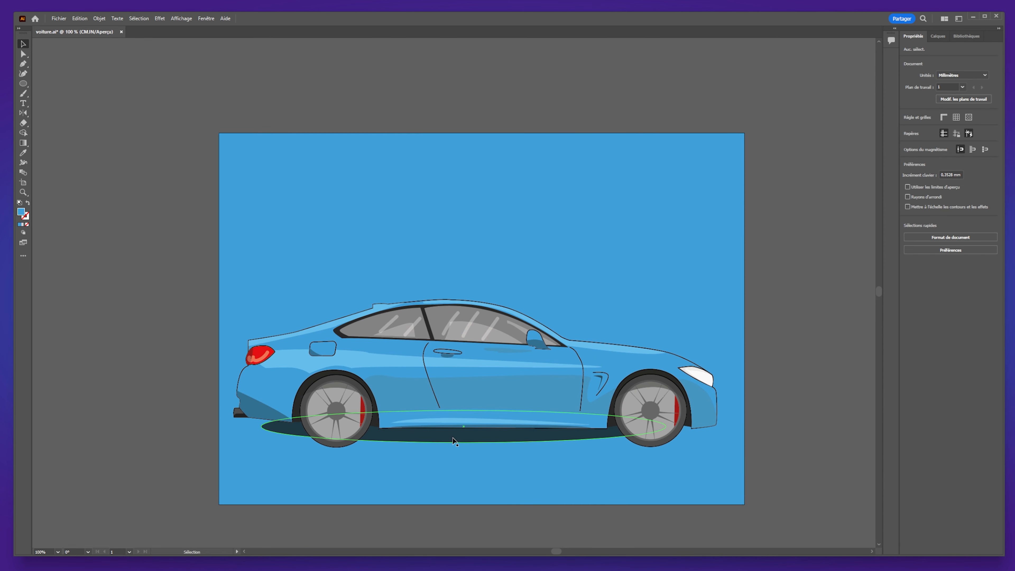
drag(460, 442, 463, 447)
click(463, 449)
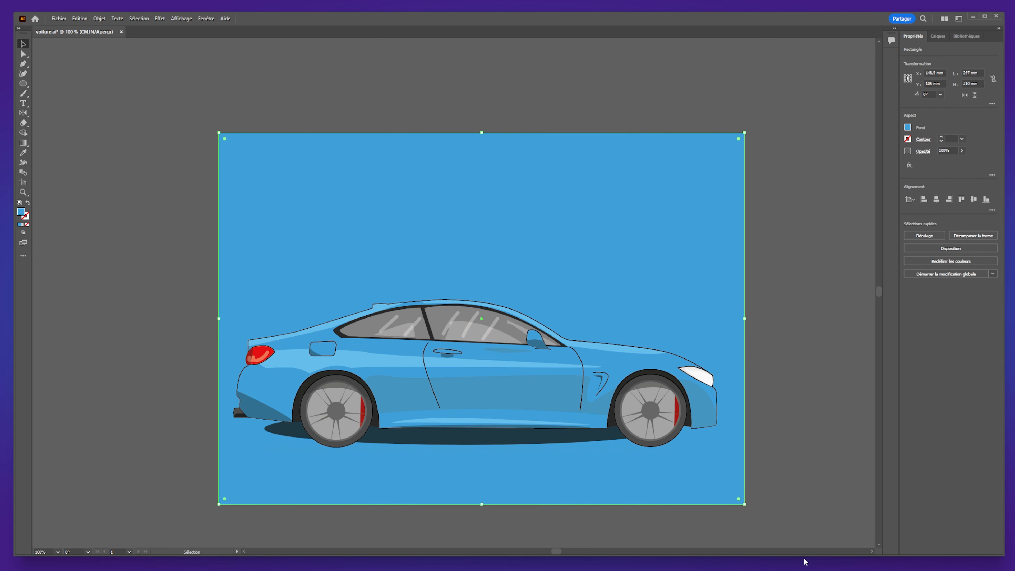